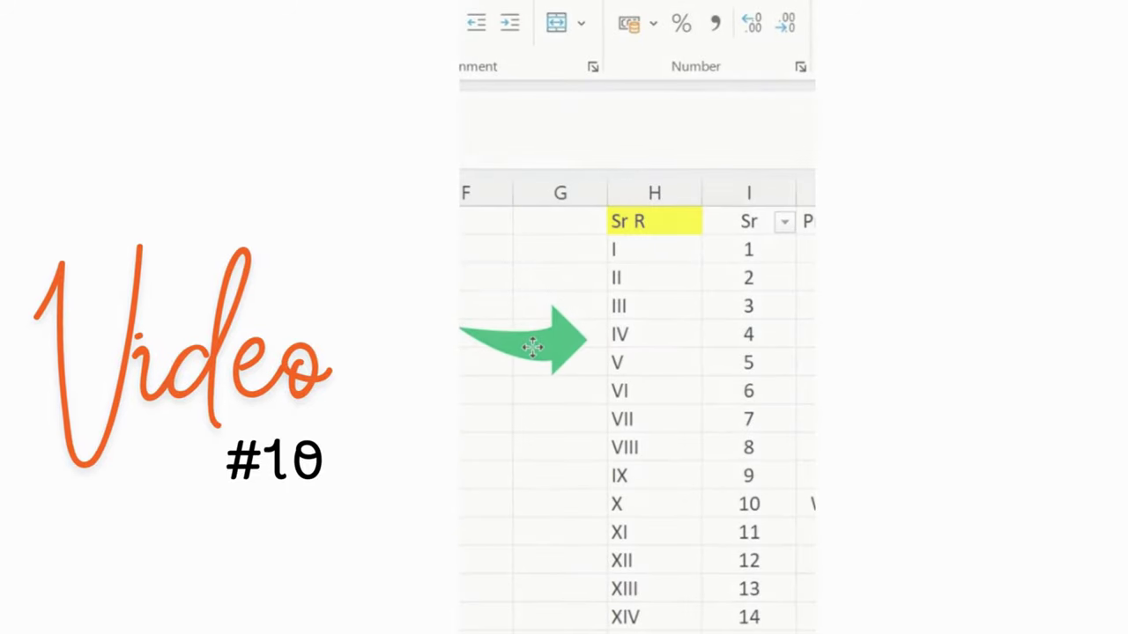
# - Remove the green arrow graphic beside the Sr R column
pyautogui.moveTo(532, 410); pyautogui.dragTo(534, 512)
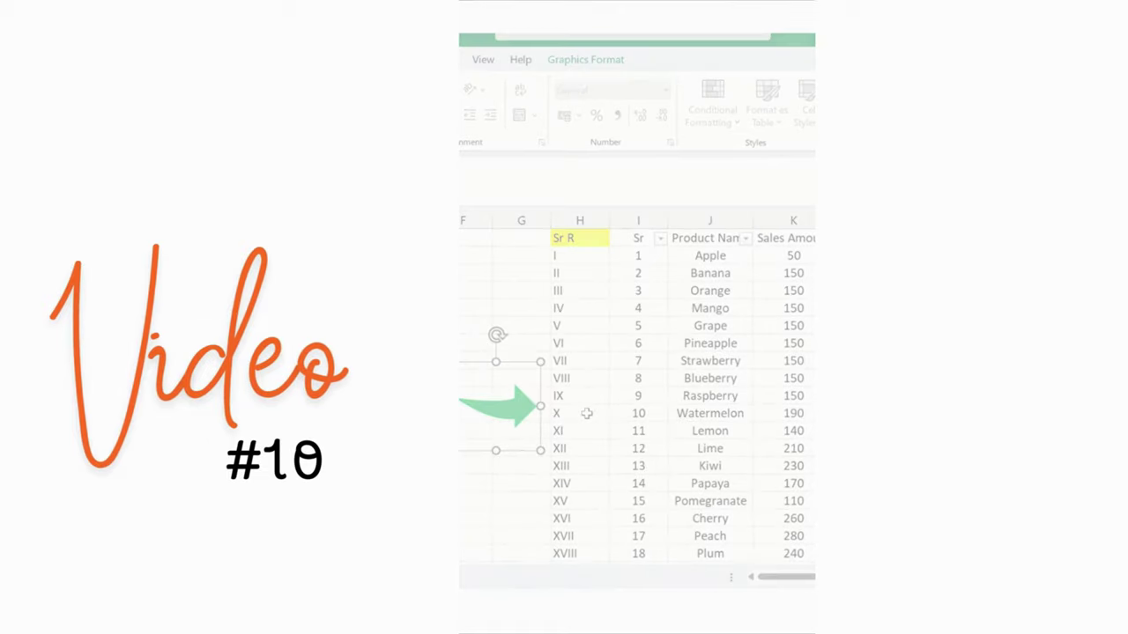
pyautogui.moveTo(520, 410); pyautogui.dragTo(509, 299)
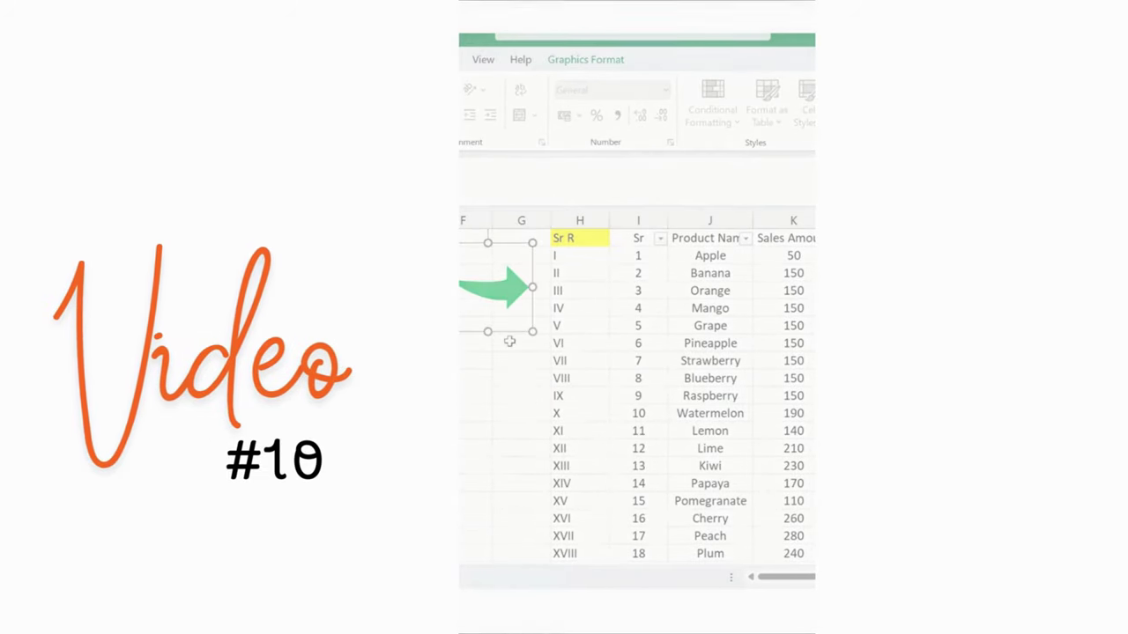
pyautogui.press('Delete')
# - Convert the Sr numbers to Roman numerals with a ROMAN formula in G2 and fill it down column G
pyautogui.click(517, 255)
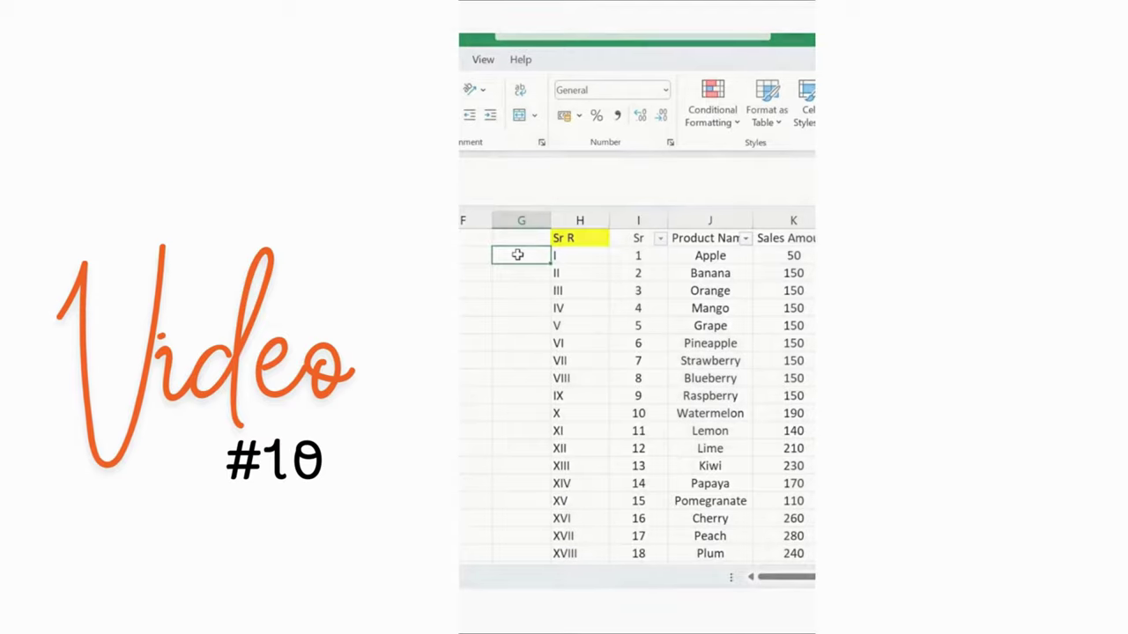
pyautogui.write('=rom')
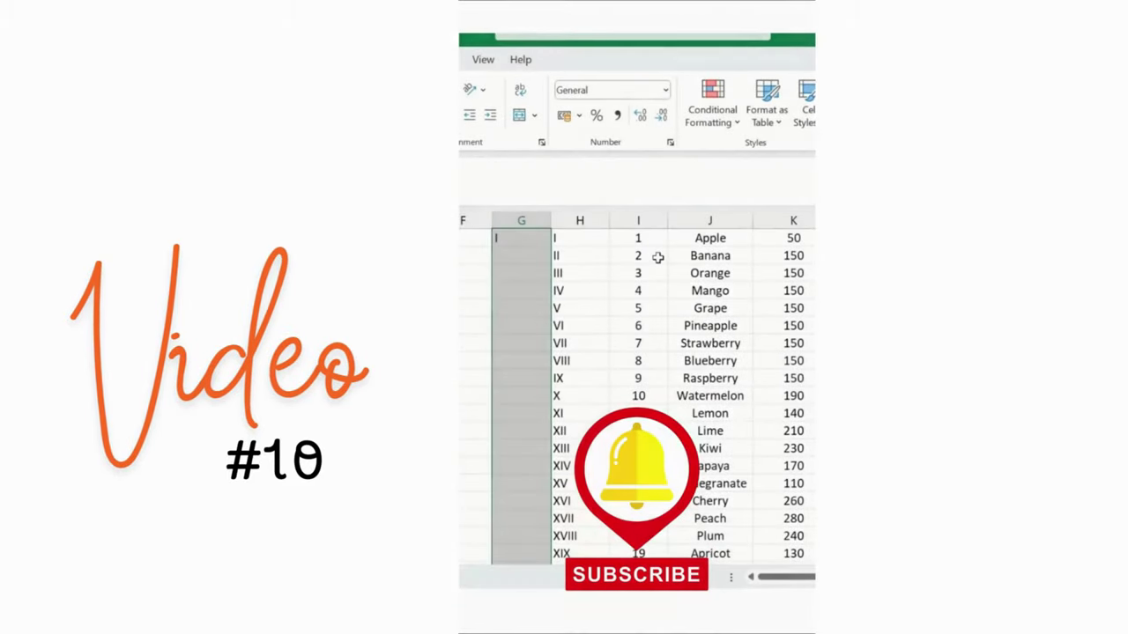
pyautogui.hotkey('ctrl', 'e')
pyautogui.scroll(-10, 657, 258)
pyautogui.press('Up')
pyautogui.press('Up')
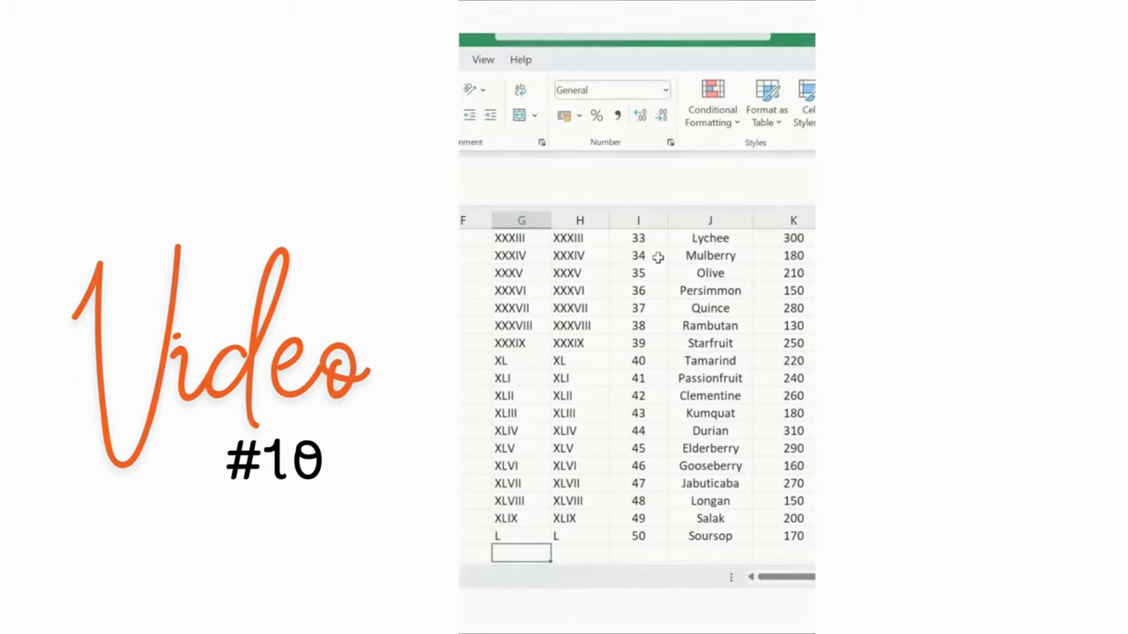
# - Review the Roman numerals in column G from the first row downward against the Sr R column
pyautogui.hotkey('ctrl', 'Up')
pyautogui.scroll(1, 657, 258)
pyautogui.press('Down')
pyautogui.press('Down')
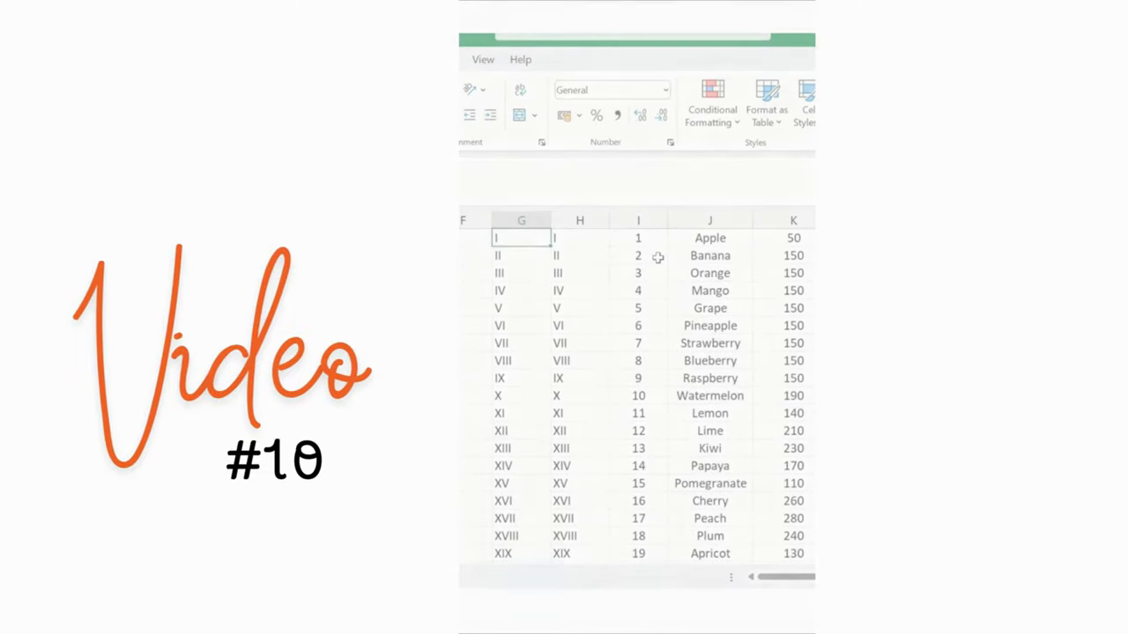
pyautogui.press('Down')
pyautogui.press('Down')
pyautogui.press('Down')
pyautogui.press('Down')
pyautogui.press('Down')
pyautogui.press('Down')
pyautogui.press('Down')
pyautogui.press('Down')
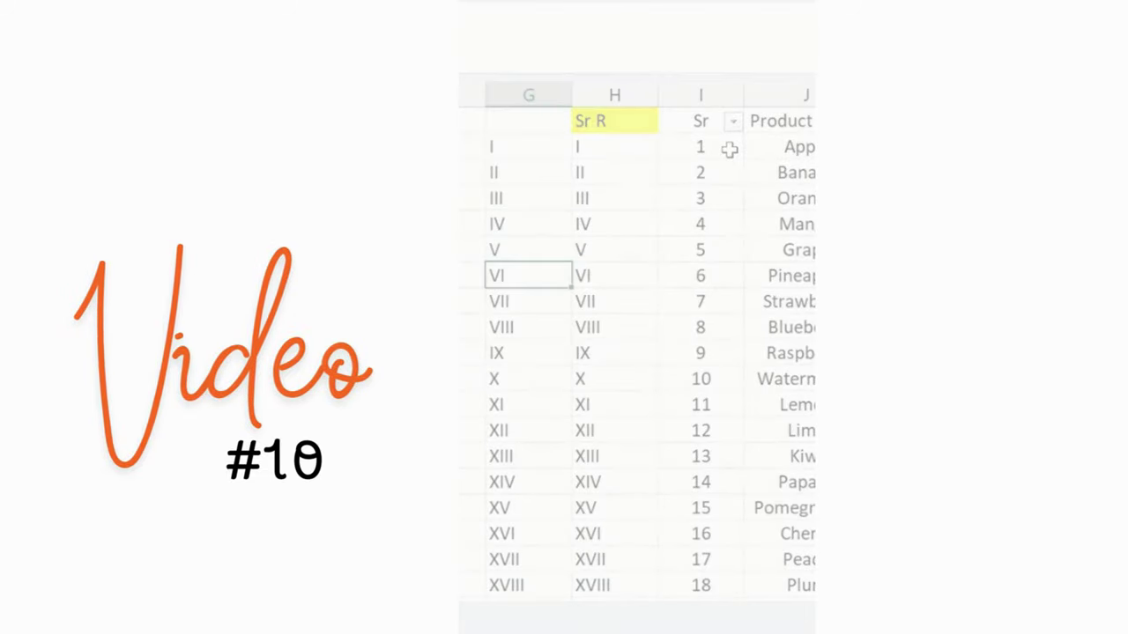
pyautogui.press('Down')
pyautogui.press('Down')
pyautogui.press('Down')
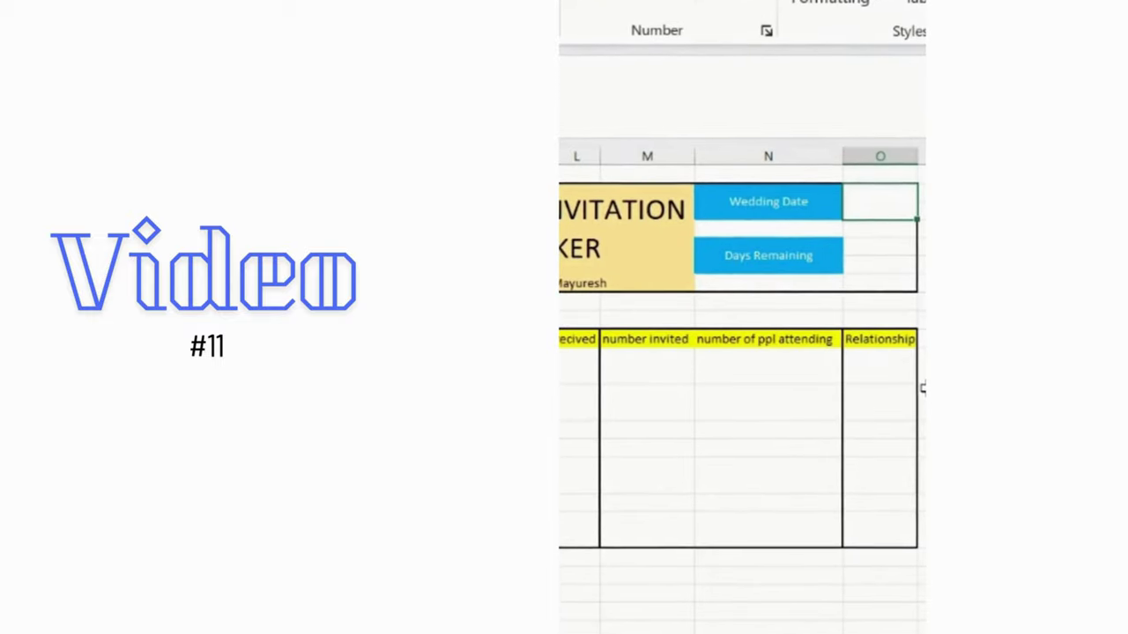
# - Enter =today()+365 as the Wedding Date in the invitation tracker
pyautogui.write('=today()')
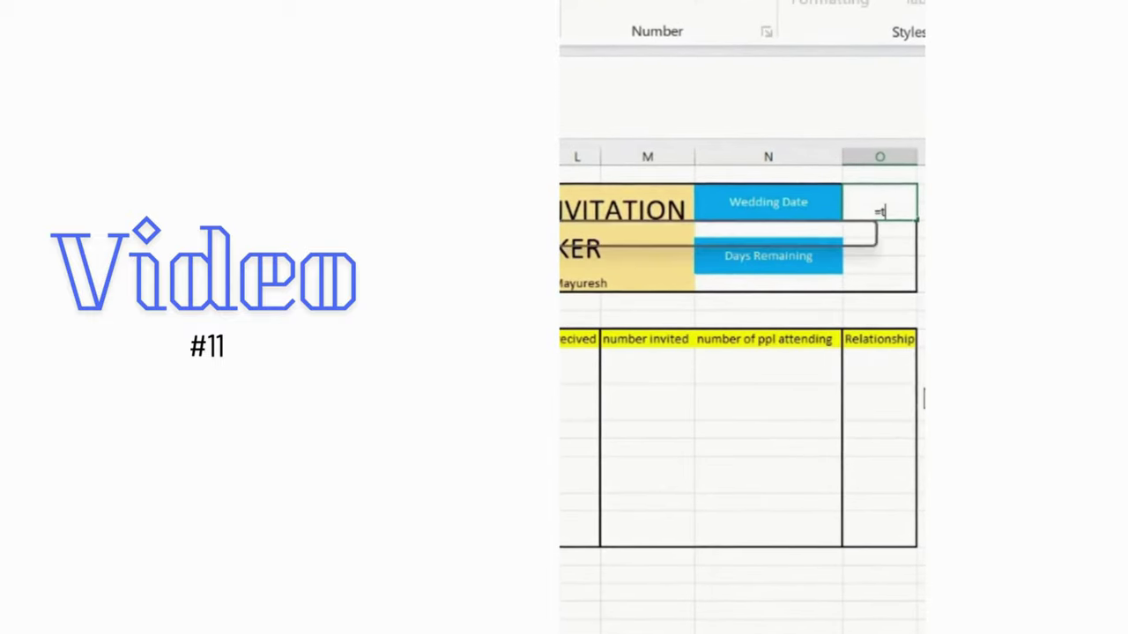
pyautogui.write('+365')
pyautogui.press('Return')
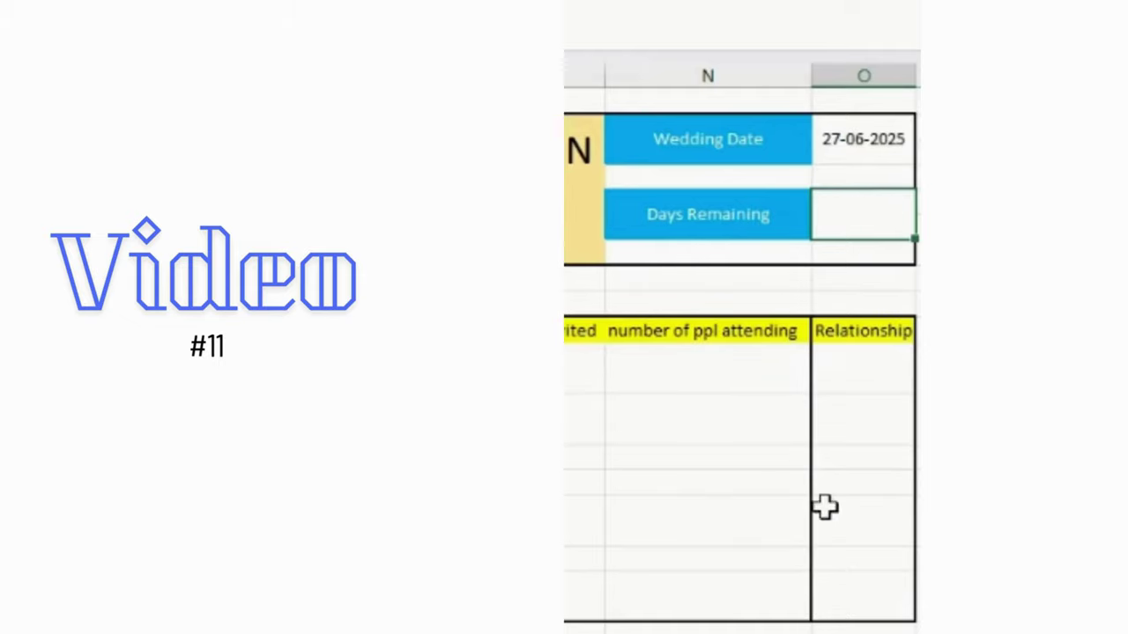
# - Calculate Days Remaining with =O2-today() and apply the Number format to the result
pyautogui.write('=')
pyautogui.press('Up')
pyautogui.press('Up')
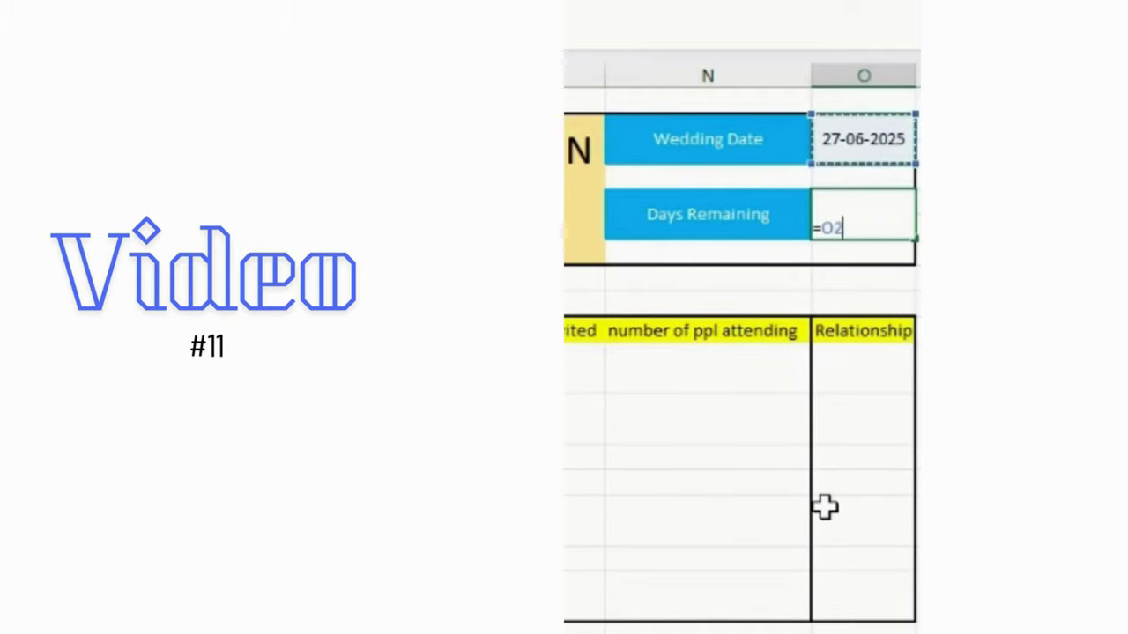
pyautogui.write('-today')
pyautogui.press('Return')
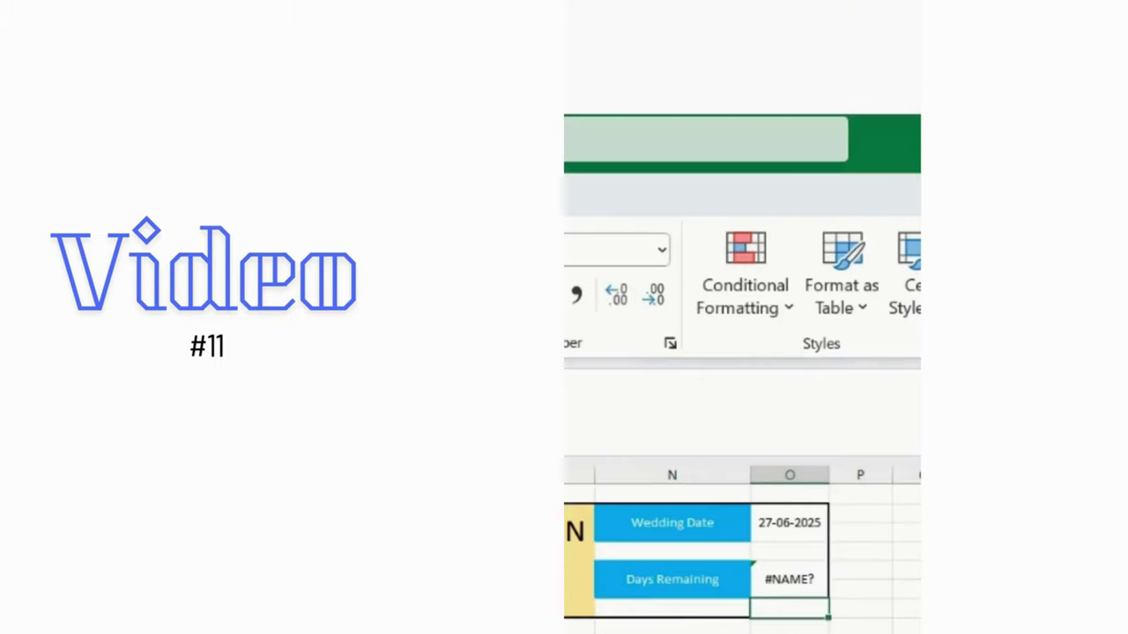
pyautogui.press('F2')
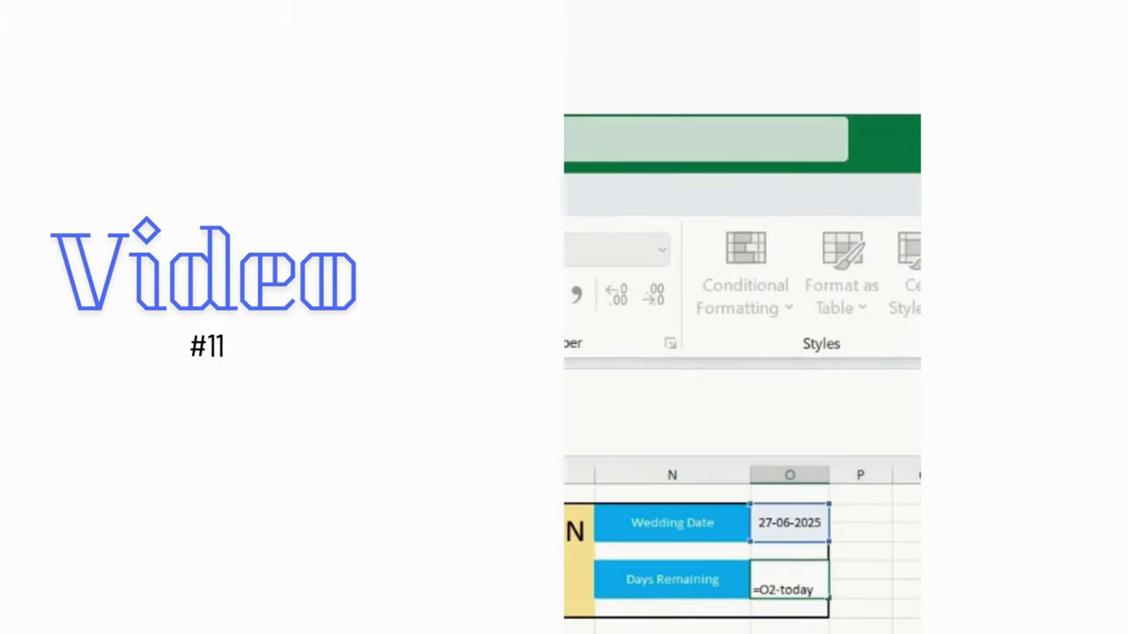
pyautogui.write('()')
pyautogui.press('Return')
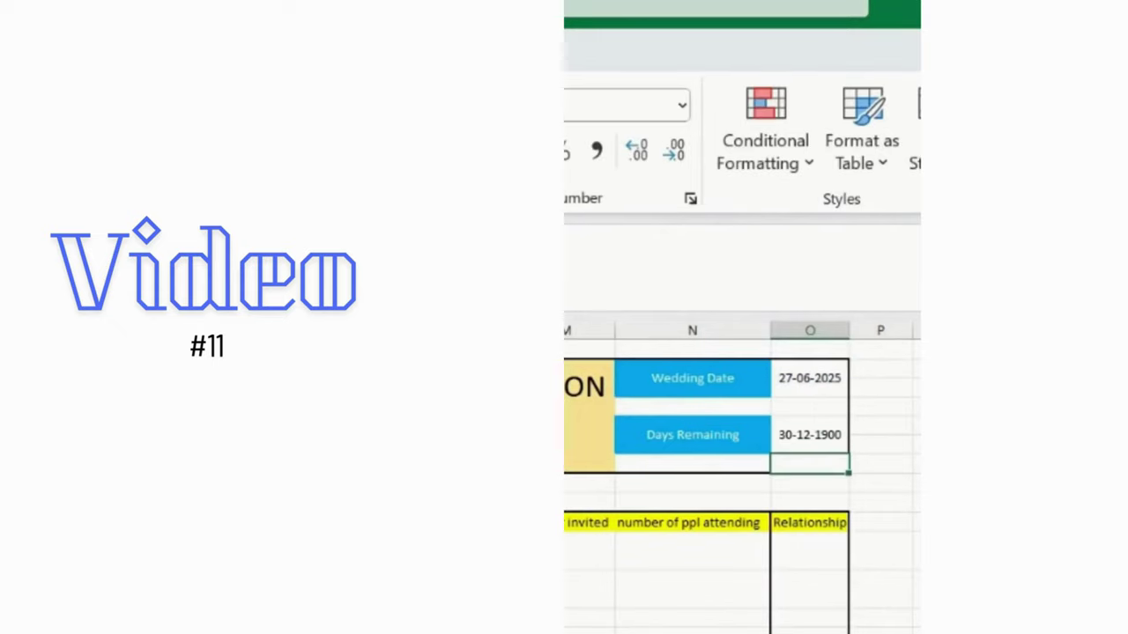
pyautogui.click(810, 434)
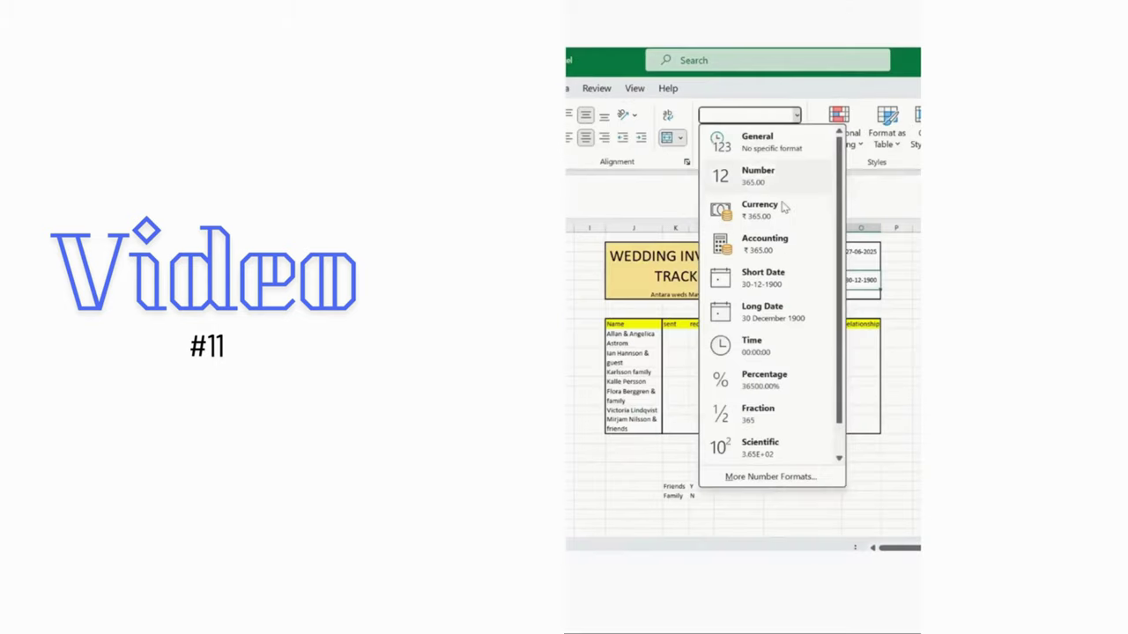
pyautogui.click(766, 181)
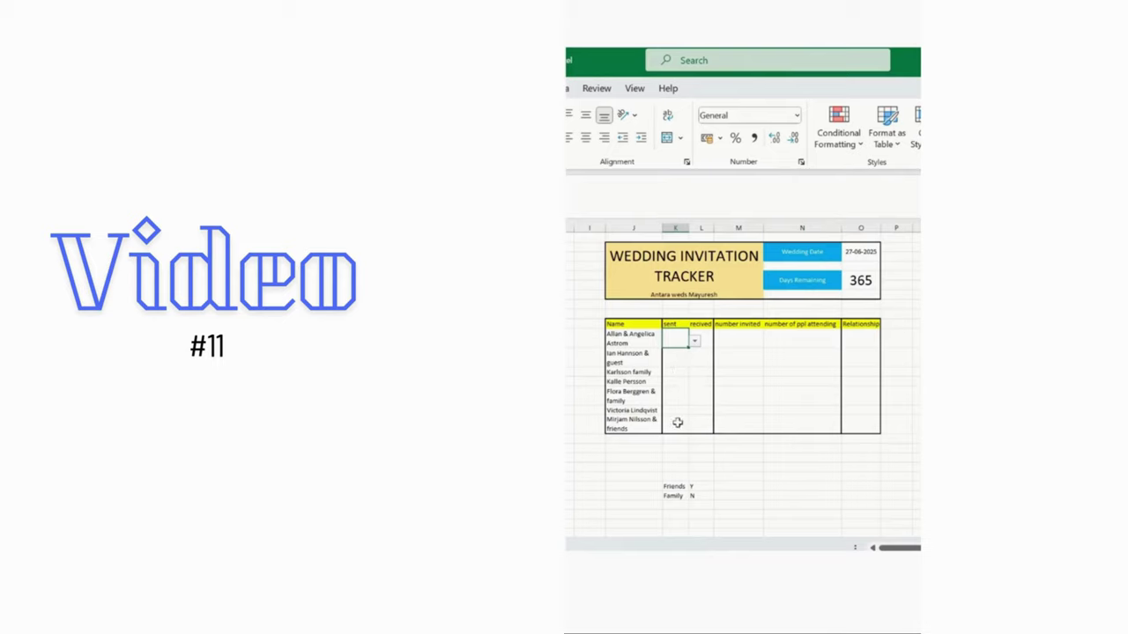
pyautogui.moveTo(692, 486); pyautogui.dragTo(701, 496)
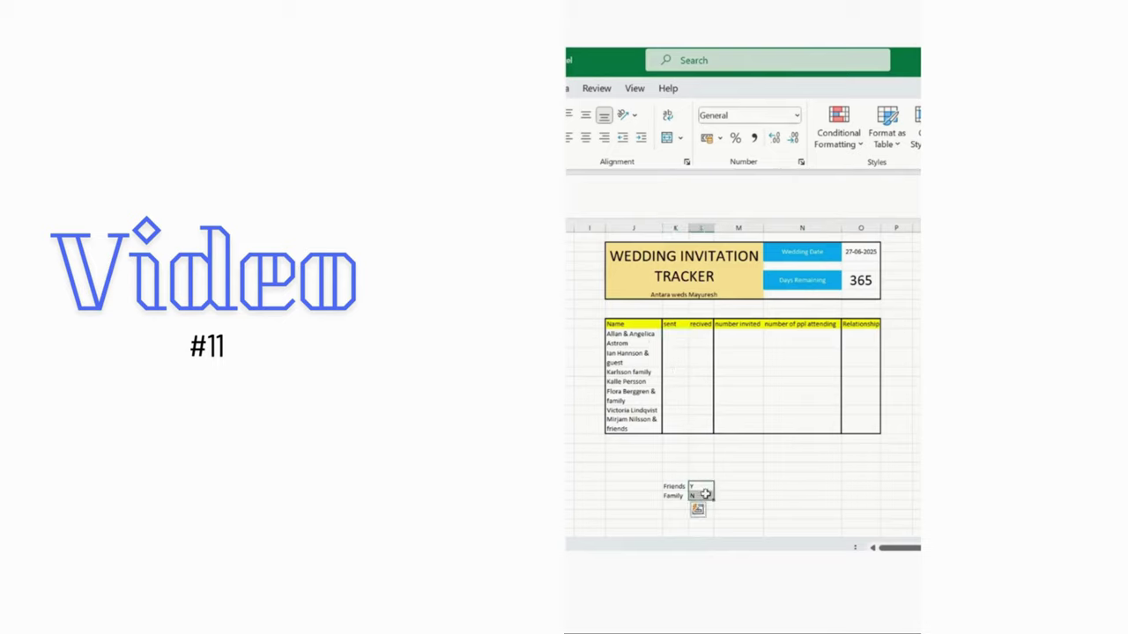
pyautogui.click(679, 332)
pyautogui.click(622, 335)
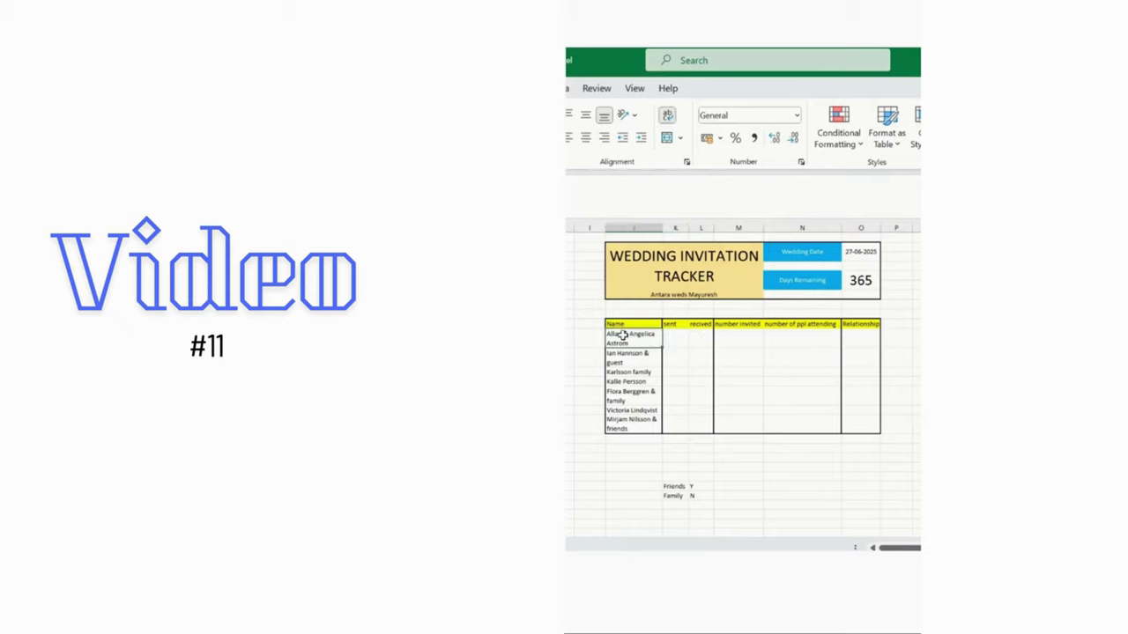
# - Mark the first guest entry as sent Y and received N, and the second entry as Y for both
pyautogui.click(679, 348)
pyautogui.click(694, 343)
pyautogui.click(675, 353)
pyautogui.click(705, 339)
pyautogui.click(719, 342)
pyautogui.click(710, 357)
pyautogui.click(692, 362)
# - Enter 0 for the first guest entry and 2 for the second as numbers invited and attending
pyautogui.click(738, 343)
pyautogui.write('0')
pyautogui.press('Return')
pyautogui.write('2')
# - Set the relationship to Friends for the first guest entry and Family for the second
pyautogui.click(861, 343)
pyautogui.click(886, 344)
pyautogui.click(876, 353)
pyautogui.click(859, 362)
pyautogui.click(887, 361)
pyautogui.click(872, 377)
pyautogui.click(774, 371)
pyautogui.click(694, 372)
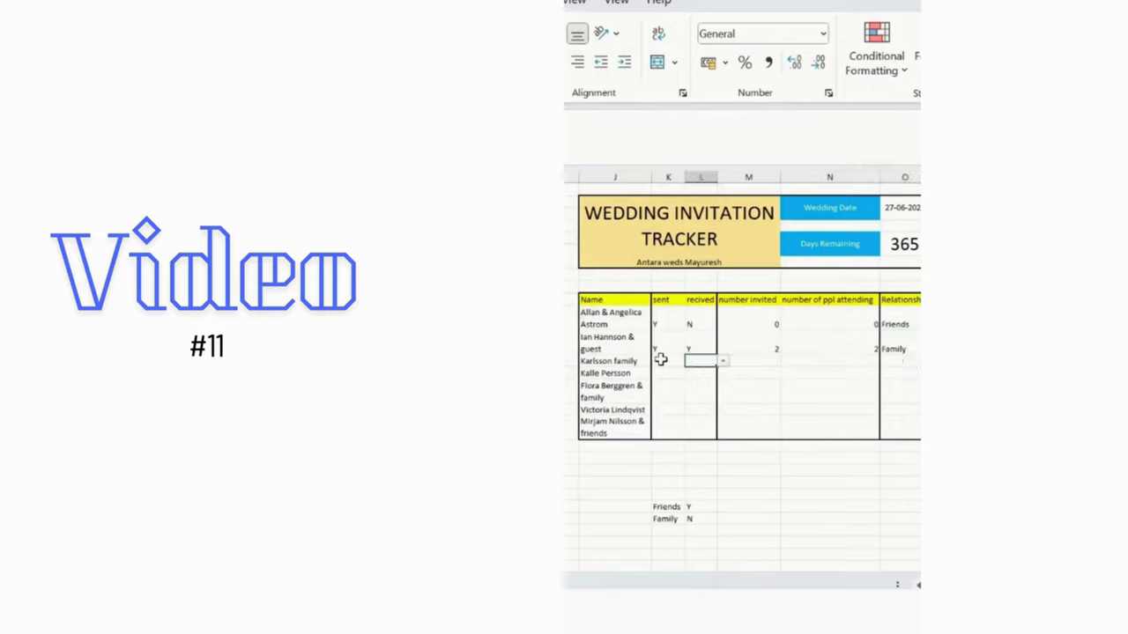
pyautogui.click(664, 346)
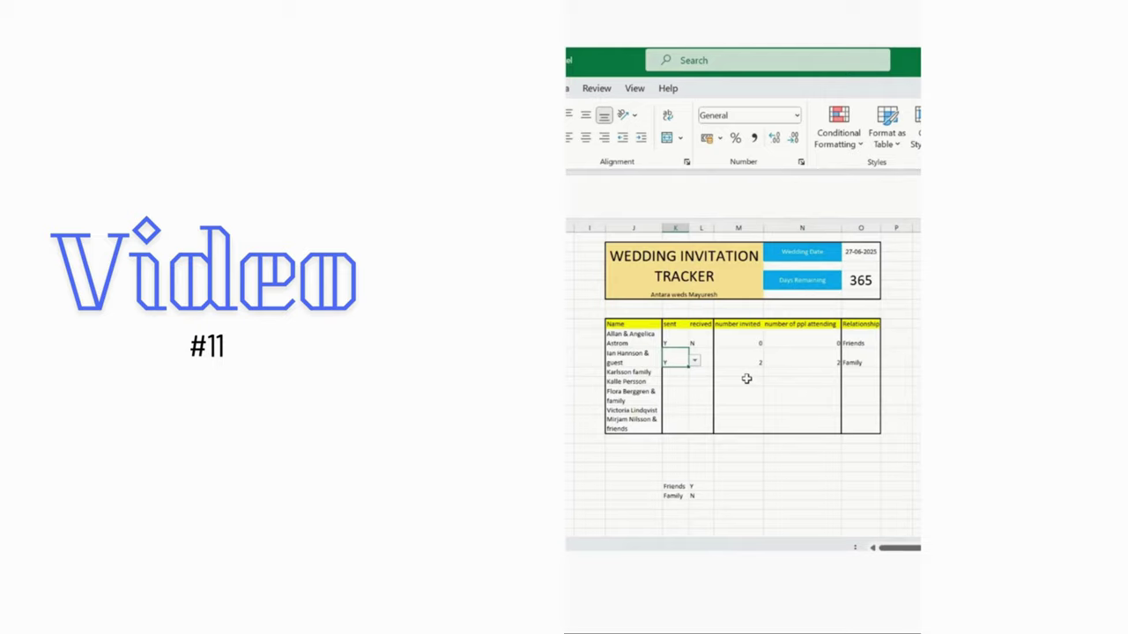
pyautogui.moveTo(680, 339); pyautogui.dragTo(830, 415)
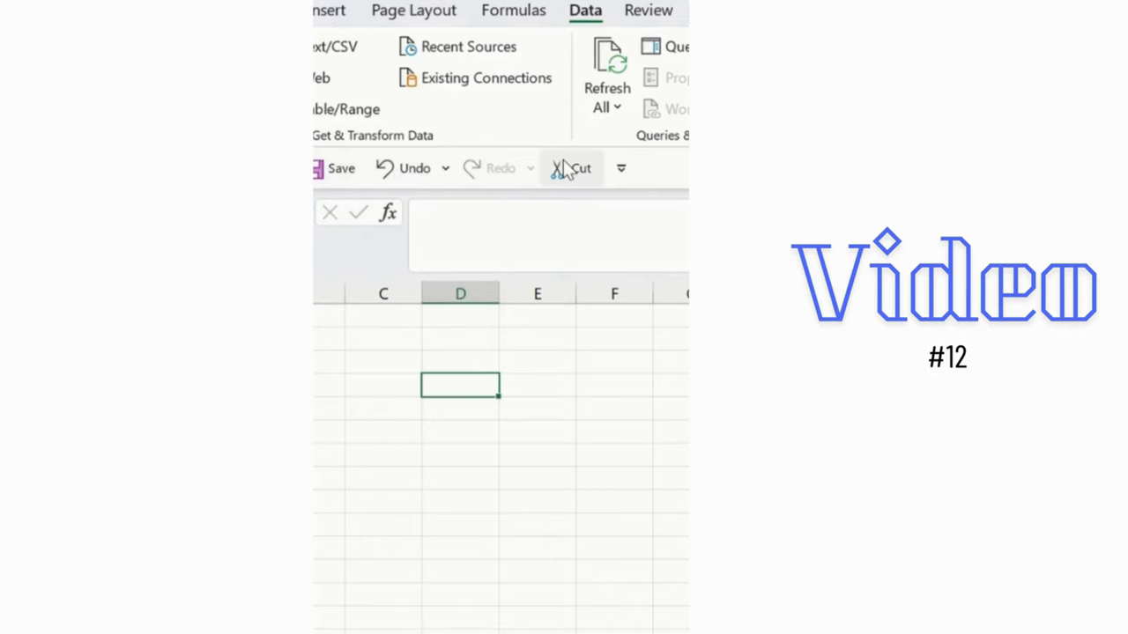
# - Open the Quick Access Toolbar customization and add Conditional Formatting to its commands
pyautogui.rightClick(511, 167)
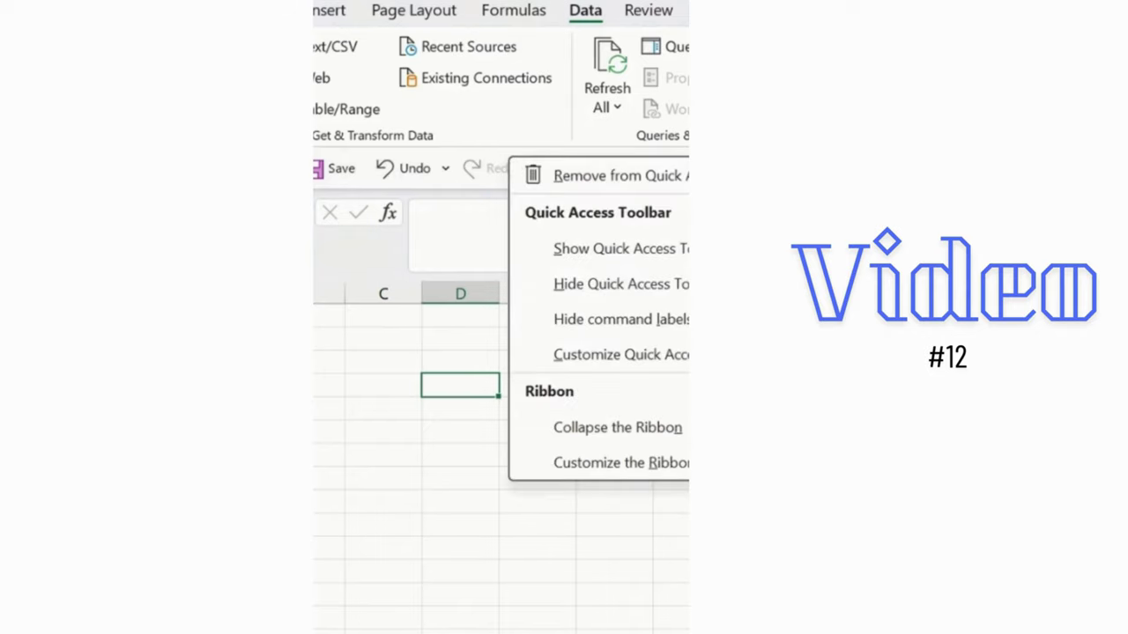
pyautogui.click(675, 355)
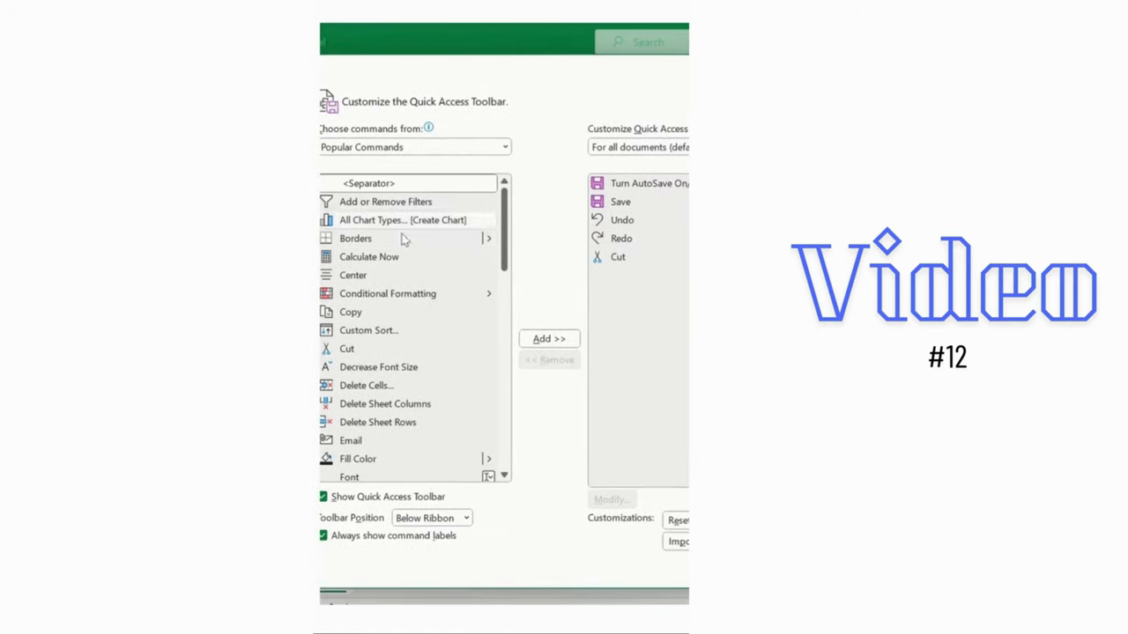
pyautogui.click(399, 296)
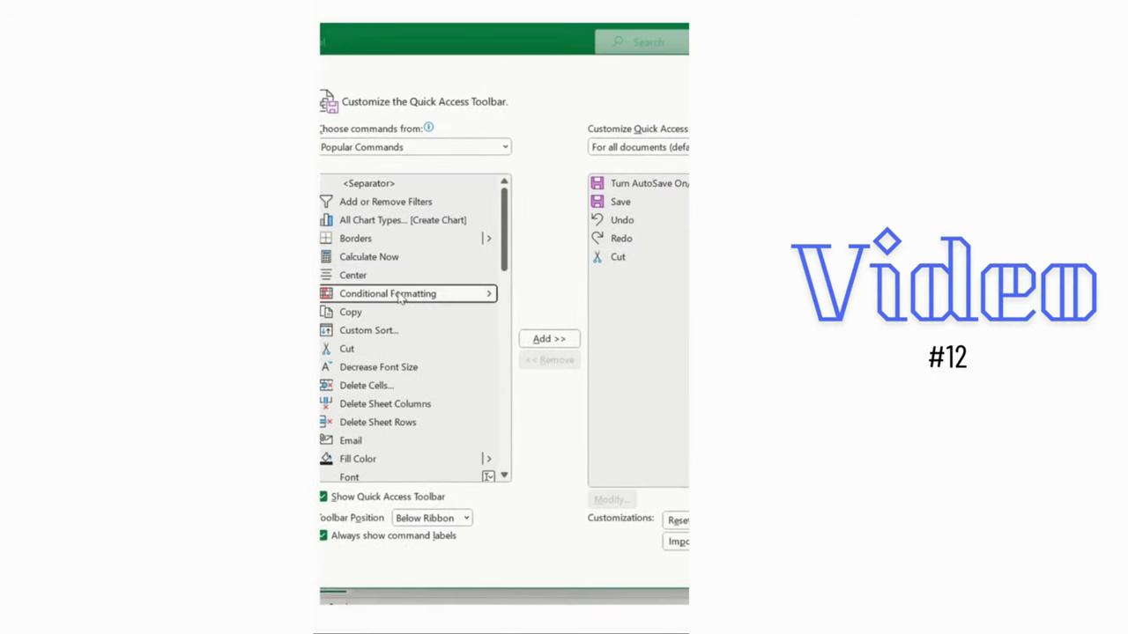
pyautogui.click(564, 341)
# - Add Custom Sort and Decrease Font Size to the Quick Access Toolbar and apply the customization
pyautogui.click(389, 336)
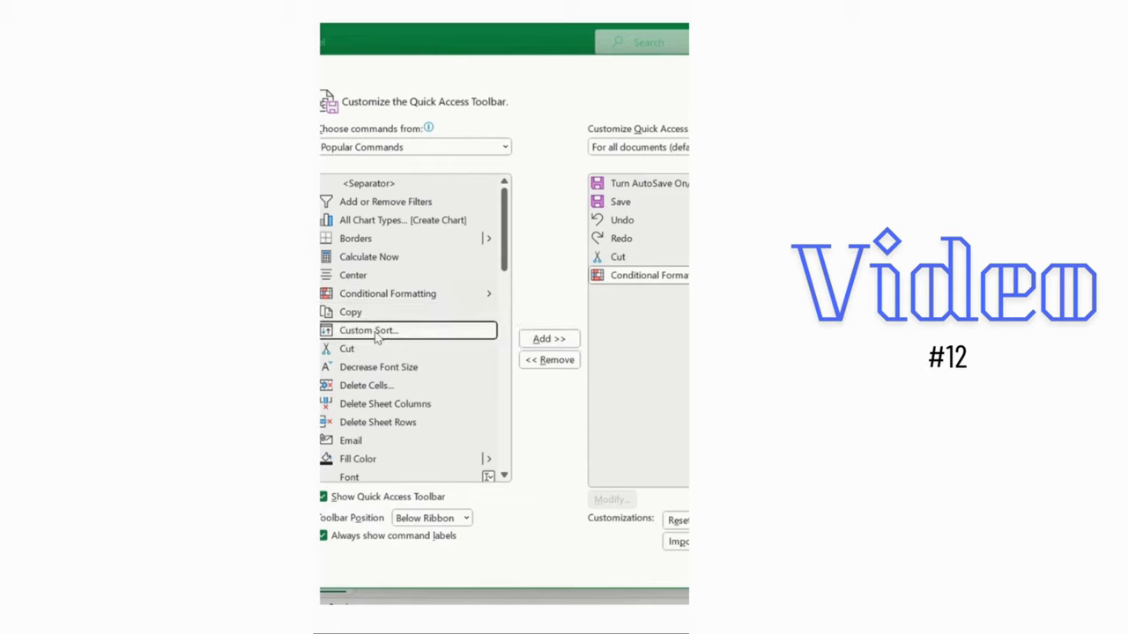
pyautogui.click(558, 341)
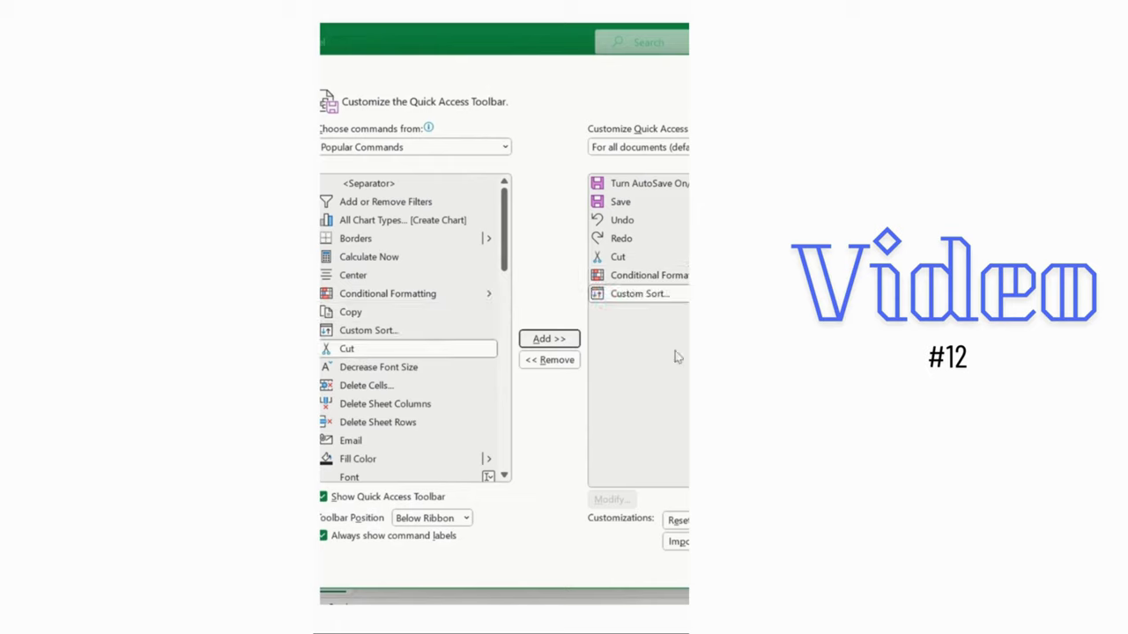
pyautogui.click(394, 367)
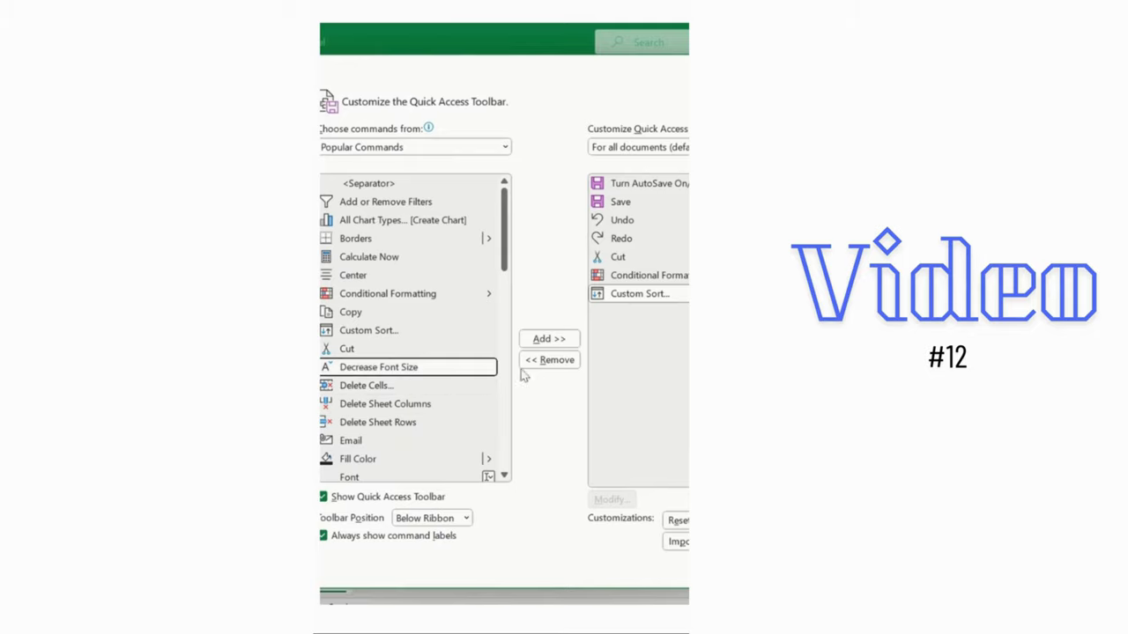
pyautogui.click(549, 341)
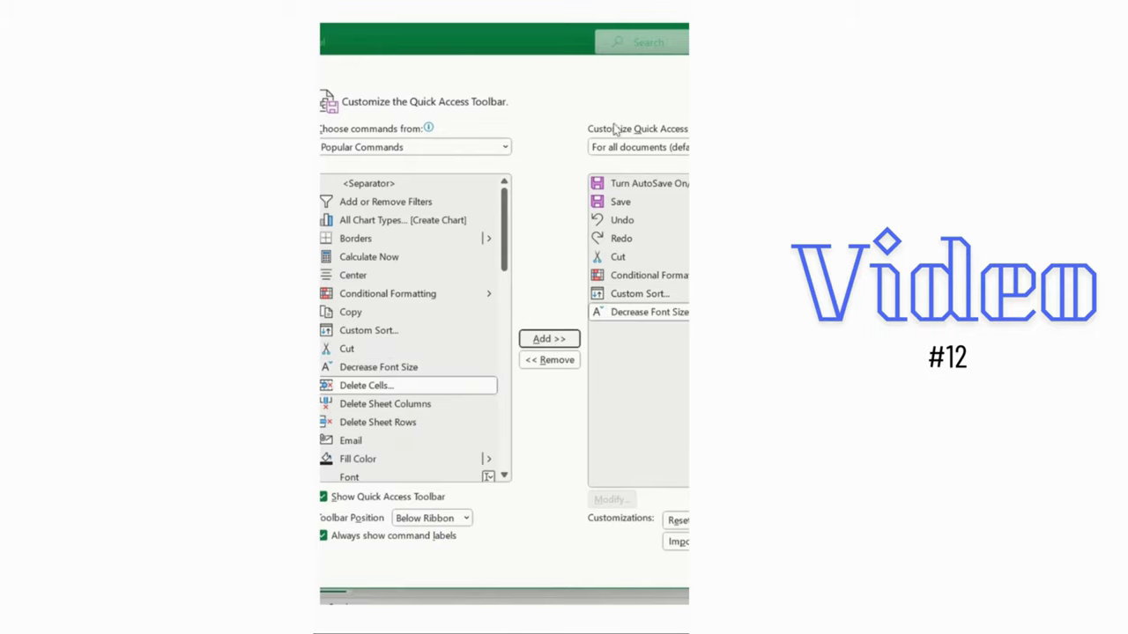
pyautogui.moveTo(630, 86); pyautogui.dragTo(483, 94)
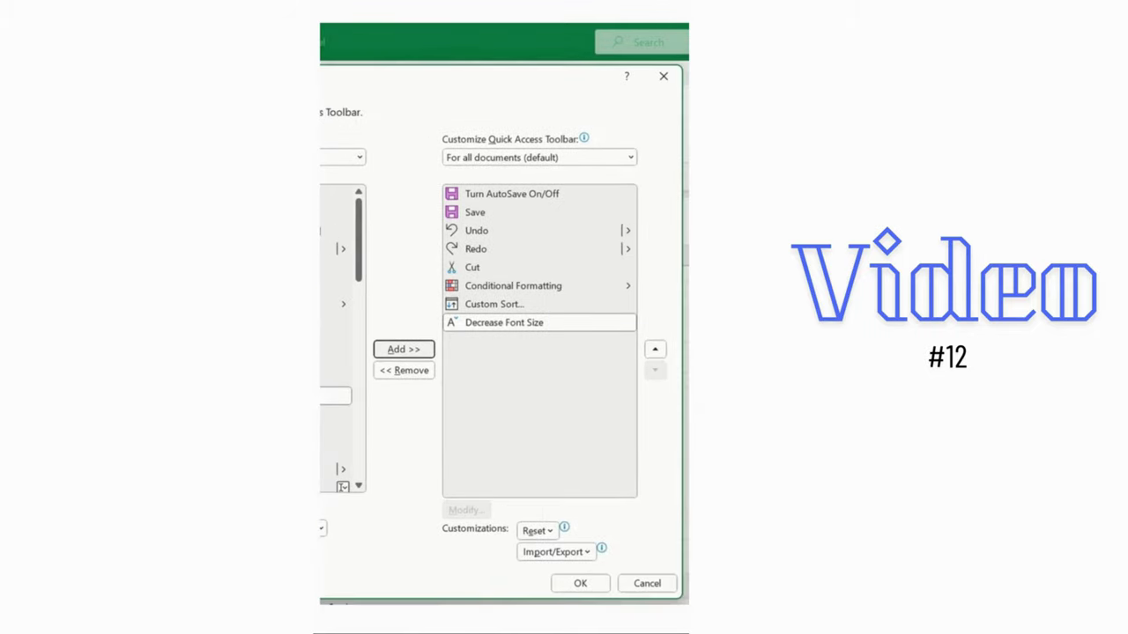
pyautogui.click(592, 587)
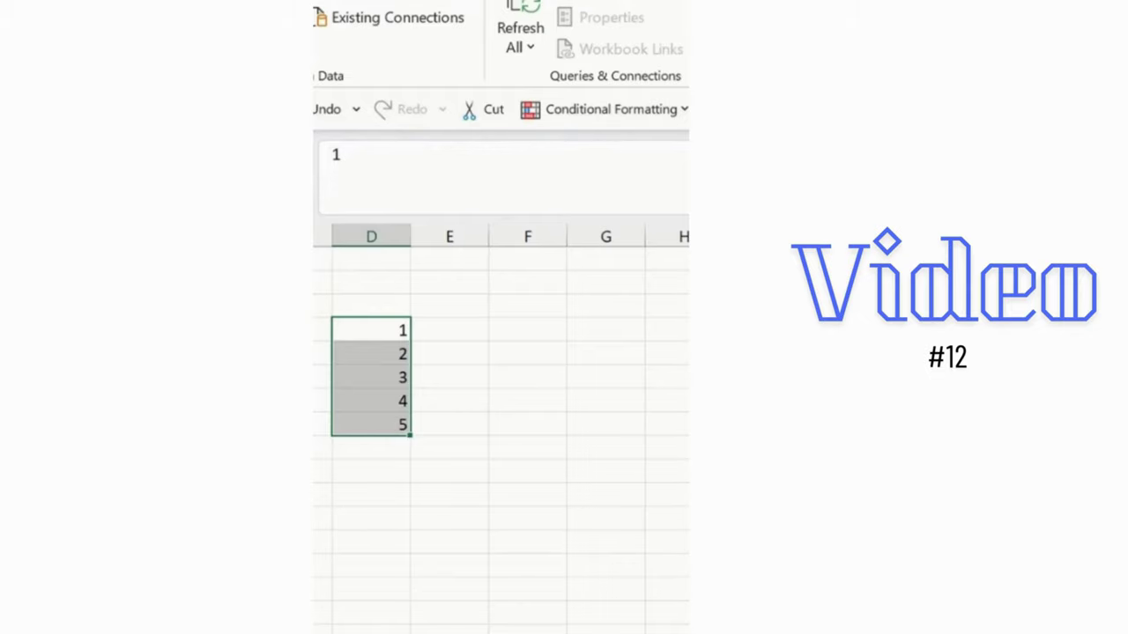
# - Sort the numbers in column D by cell values from largest to smallest
pyautogui.click(396, 449)
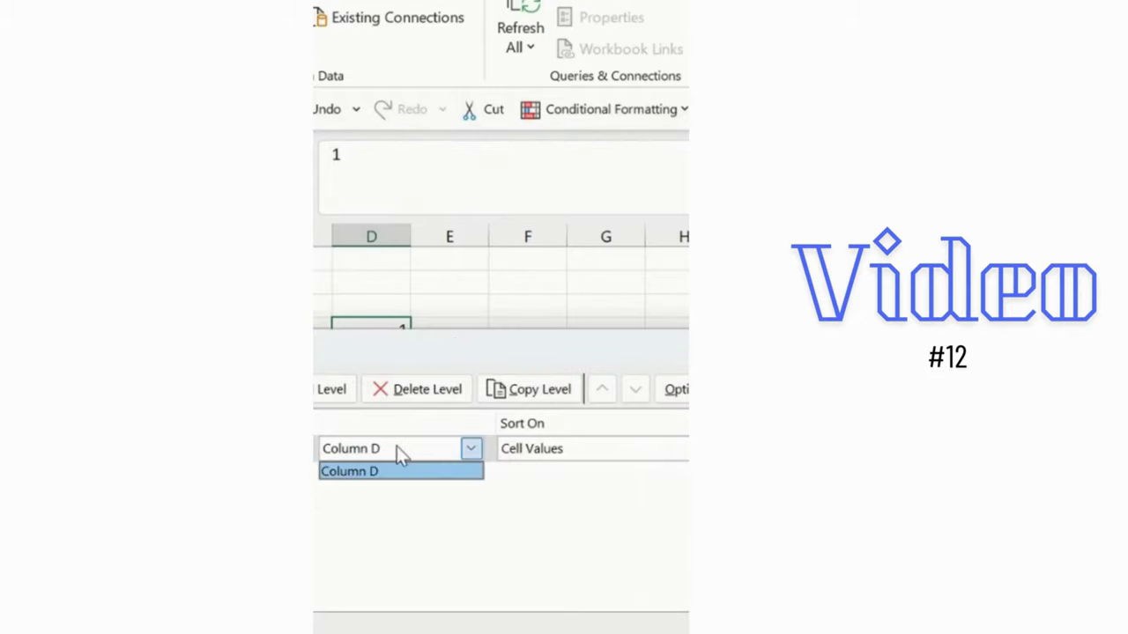
pyautogui.click(531, 458)
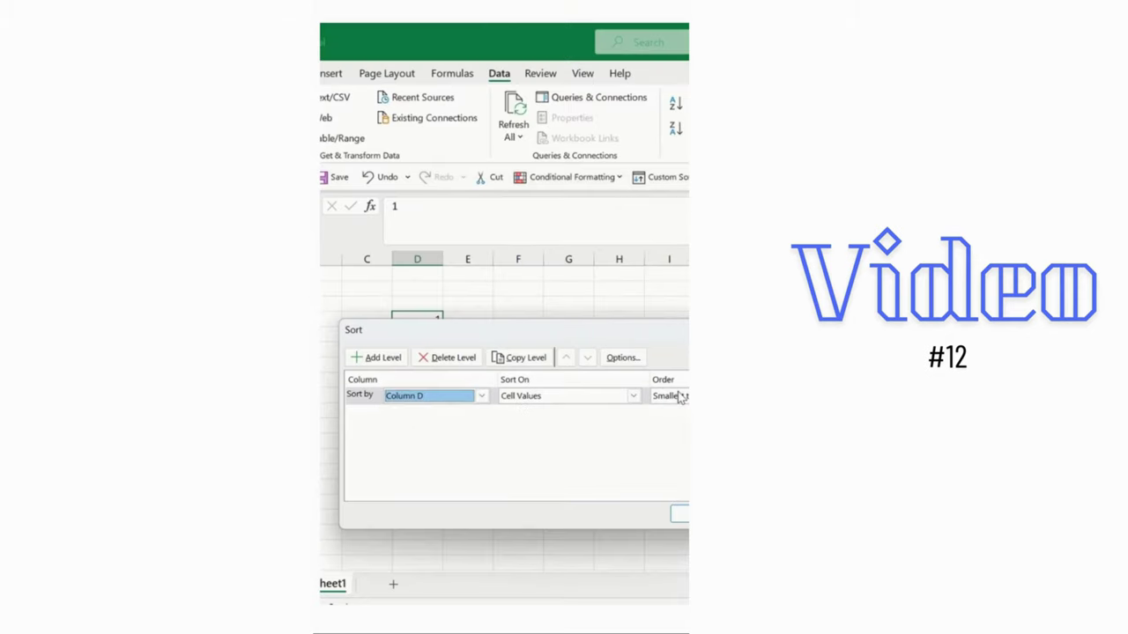
pyautogui.click(680, 398)
pyautogui.click(674, 420)
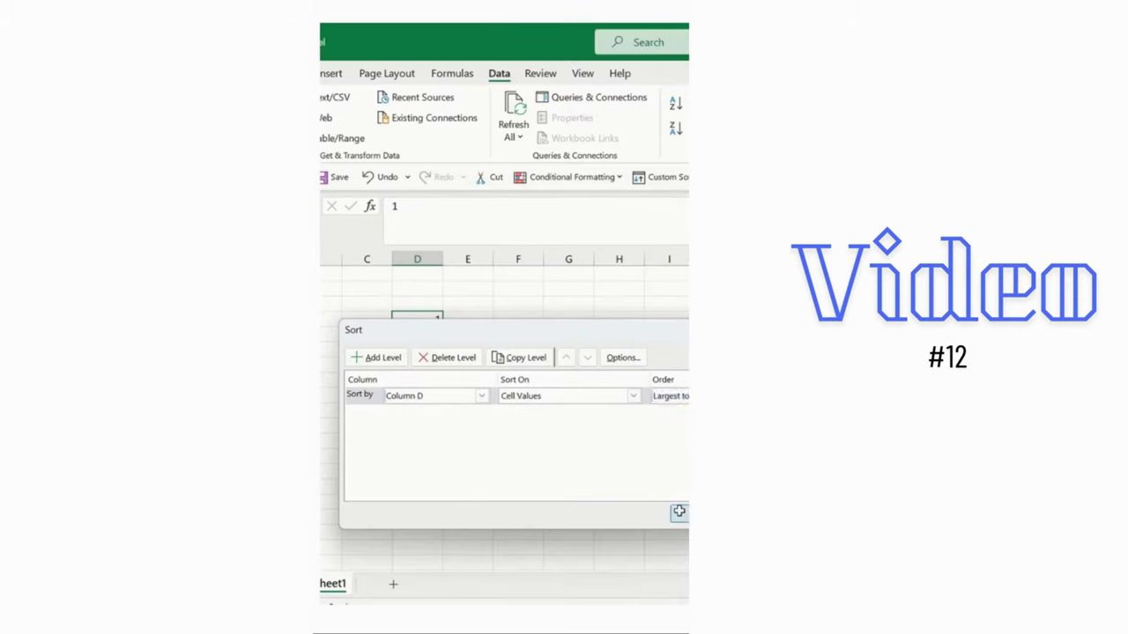
pyautogui.click(678, 511)
pyautogui.moveTo(418, 323); pyautogui.dragTo(400, 397)
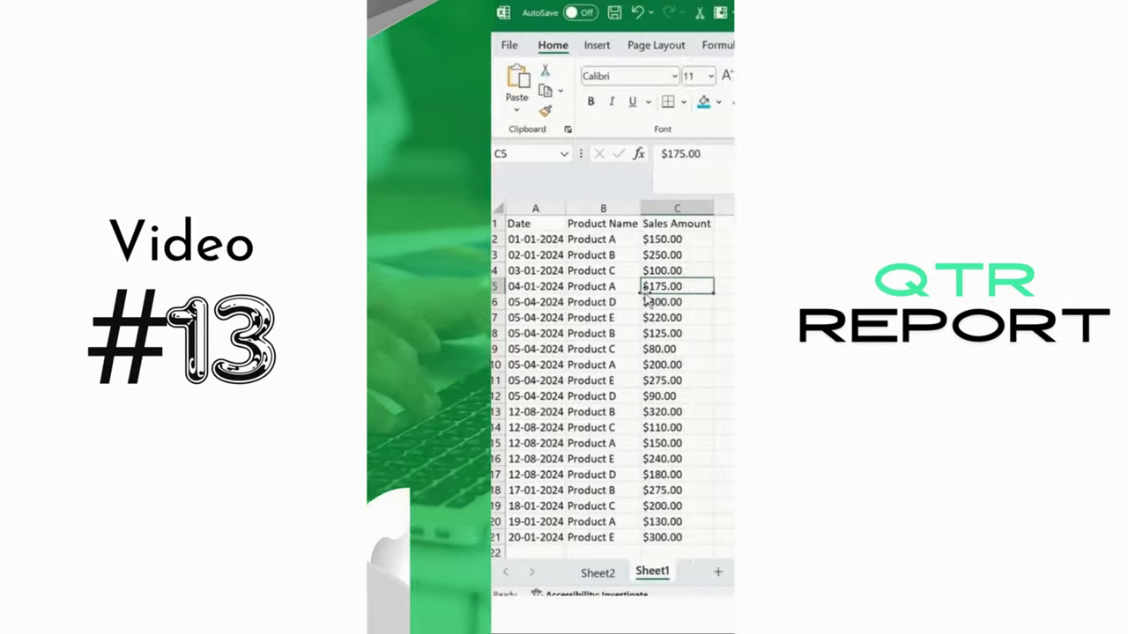
# - Examine the Date, Product Name and Sales Amount columns of the source data on Sheet1
pyautogui.click(412, 219)
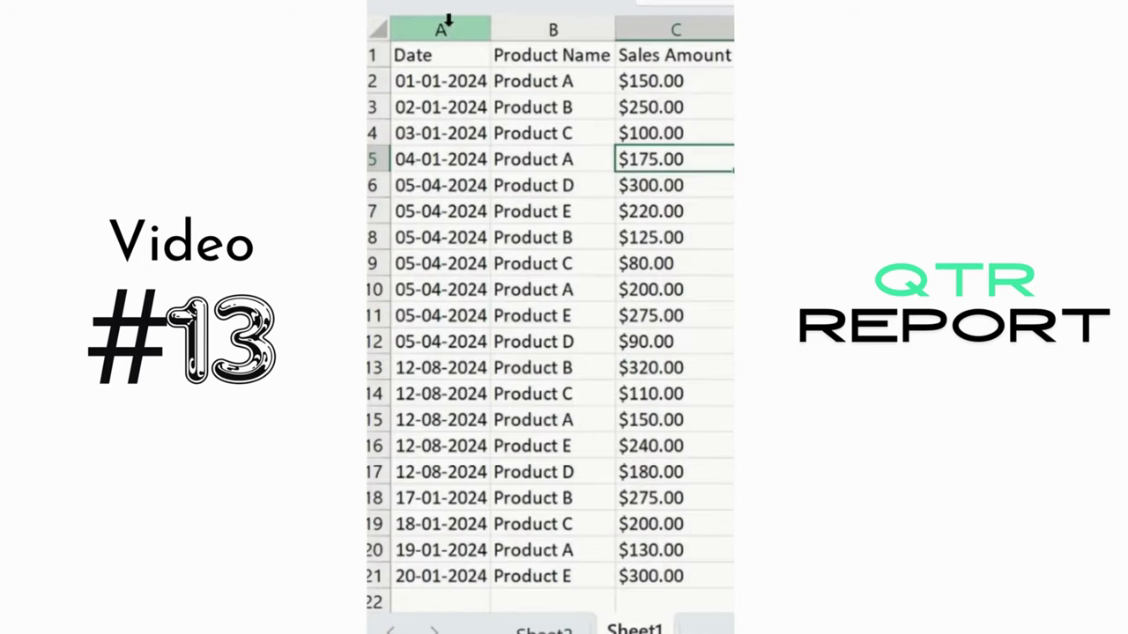
pyautogui.hotkey('ctrl', 'a')
pyautogui.click(585, 208)
pyautogui.moveTo(447, 26)
pyautogui.mouseDown()
pyautogui.moveTo(499, 21)
pyautogui.moveTo(629, 96)
pyautogui.mouseUp()
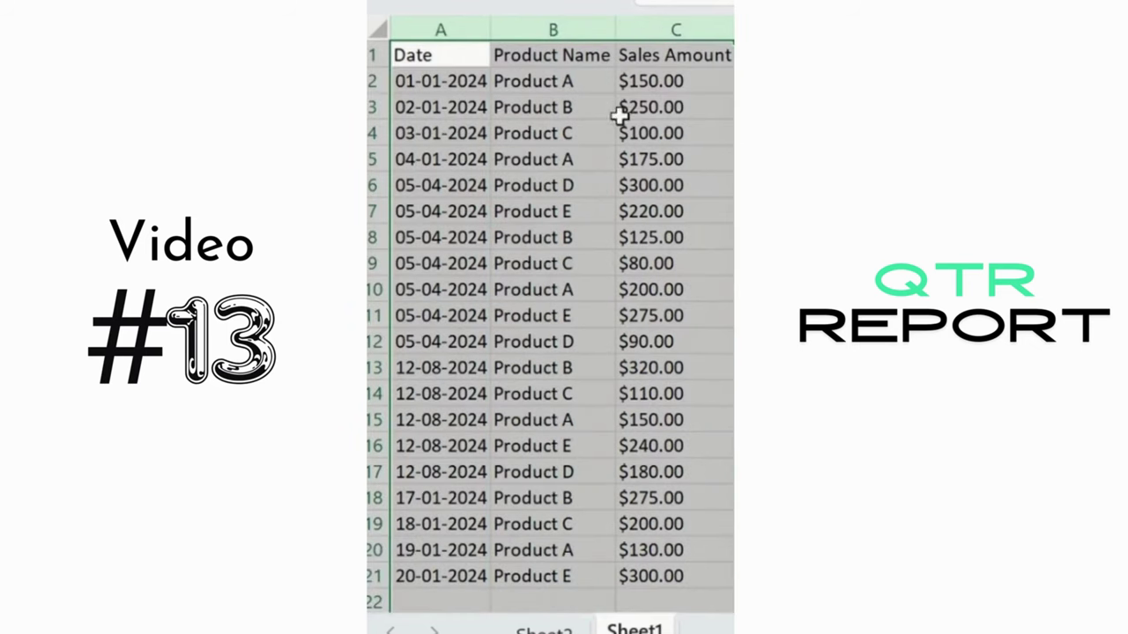
pyautogui.click(604, 142)
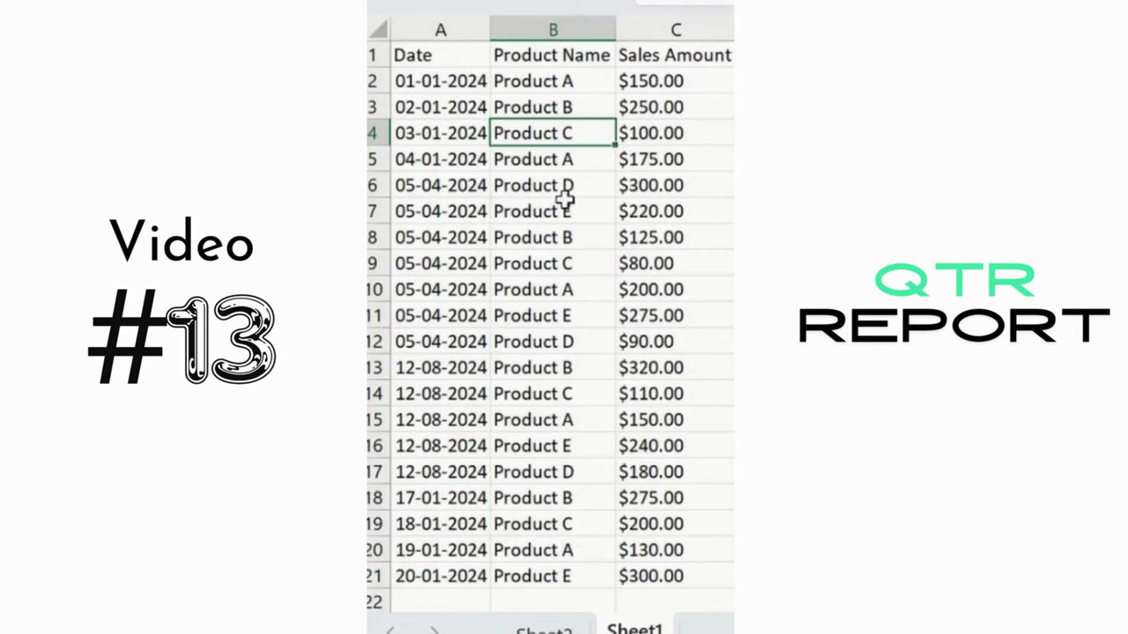
pyautogui.moveTo(479, 35); pyautogui.dragTo(629, 30)
pyautogui.click(604, 184)
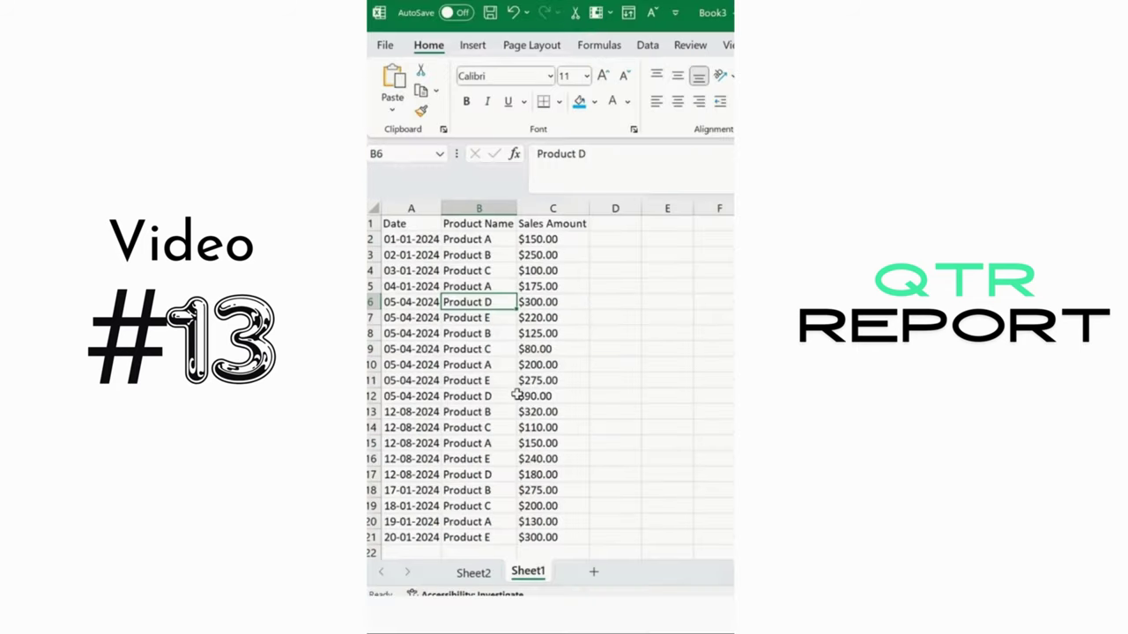
# - Refresh the pivot table on Sheet2 with the current sales data from Sheet1
pyautogui.click(473, 573)
pyautogui.click(561, 316)
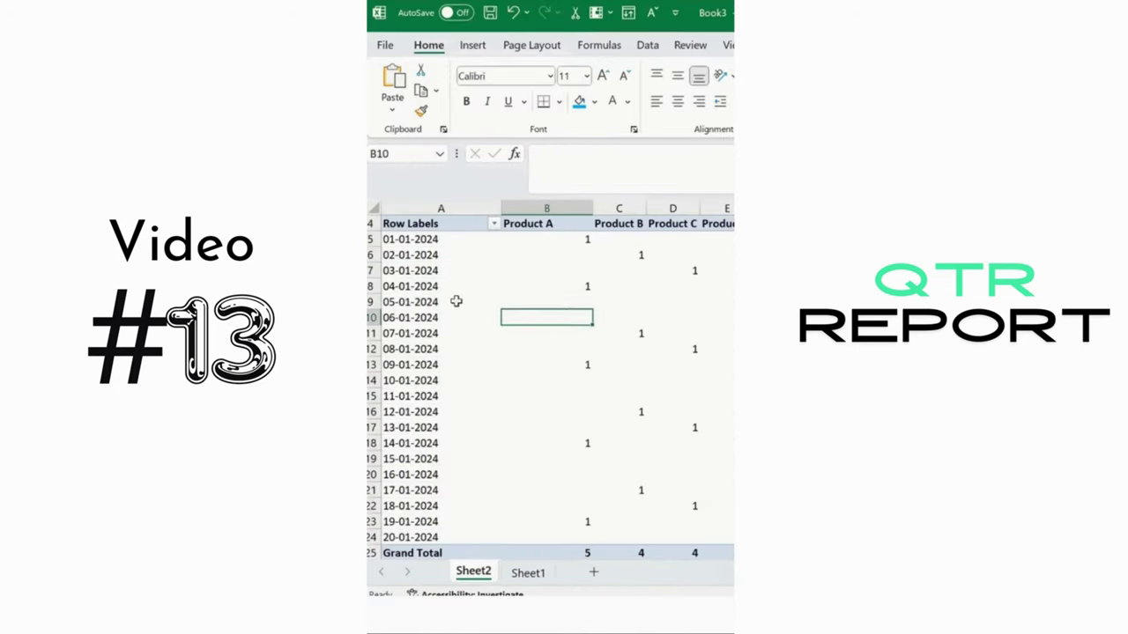
pyautogui.scroll(1, 448, 309)
pyautogui.click(440, 271)
pyautogui.click(557, 283)
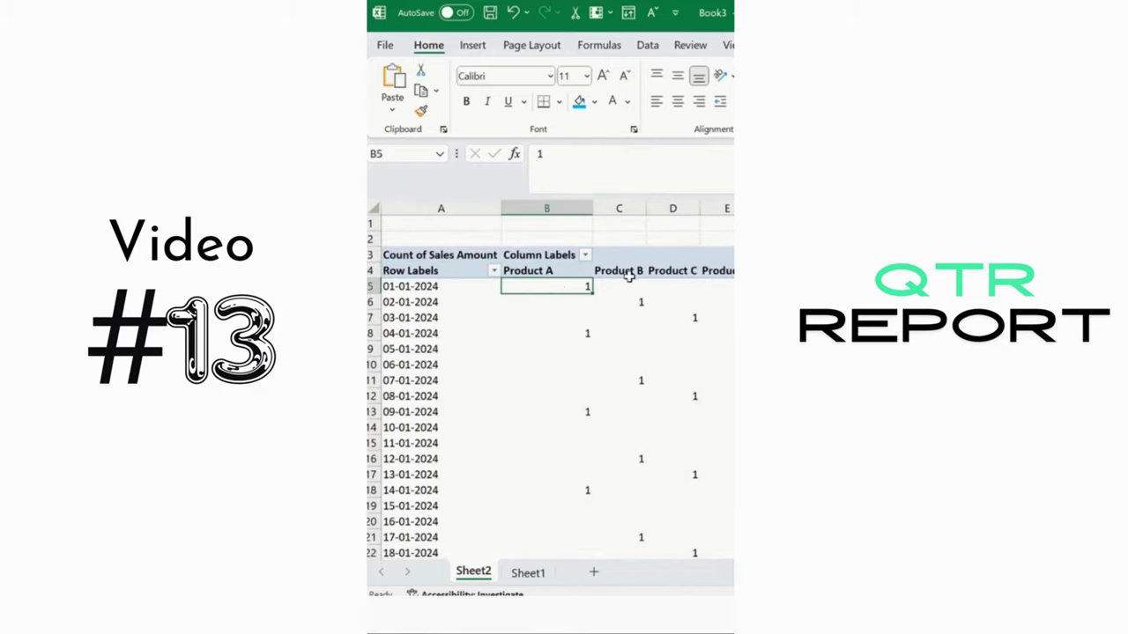
pyautogui.rightClick(429, 330)
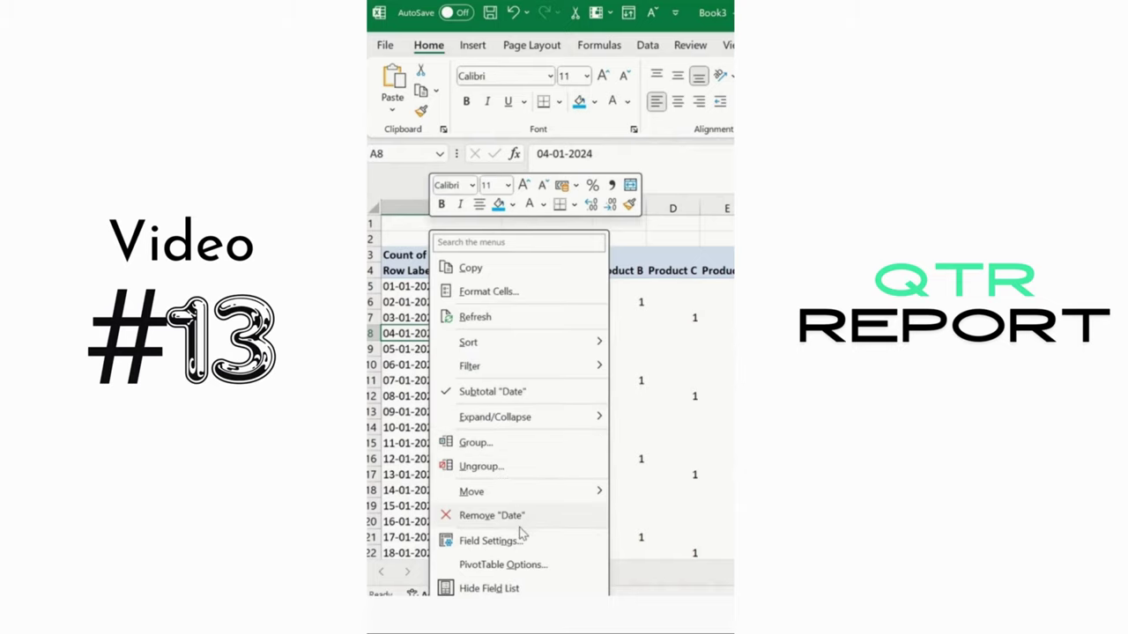
pyautogui.click(728, 46)
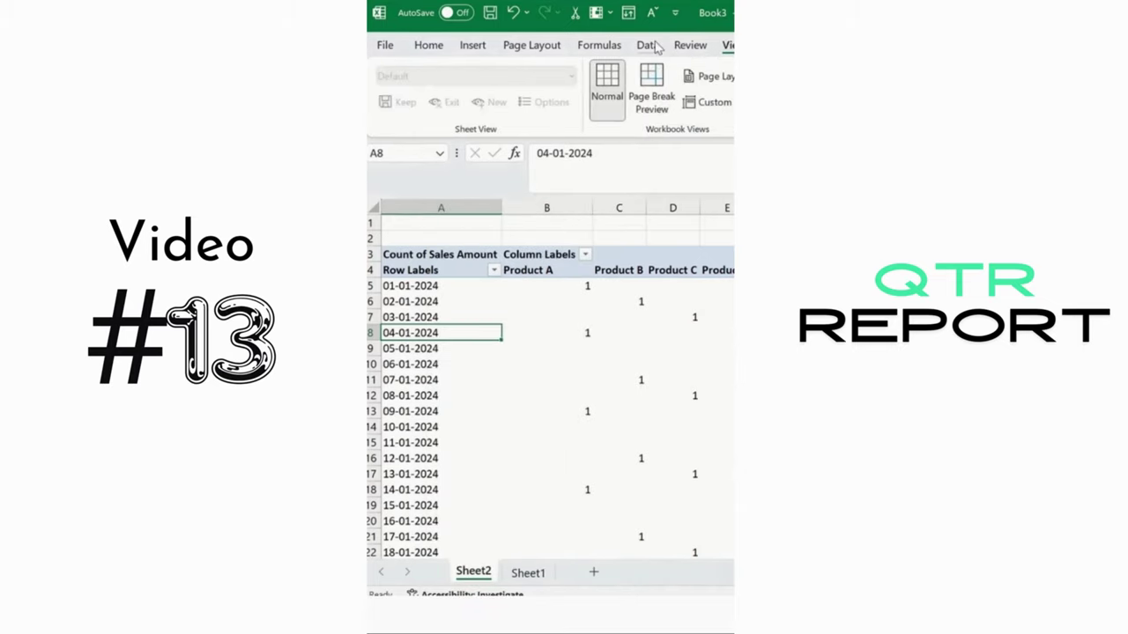
pyautogui.click(647, 45)
pyautogui.click(662, 88)
pyautogui.click(409, 287)
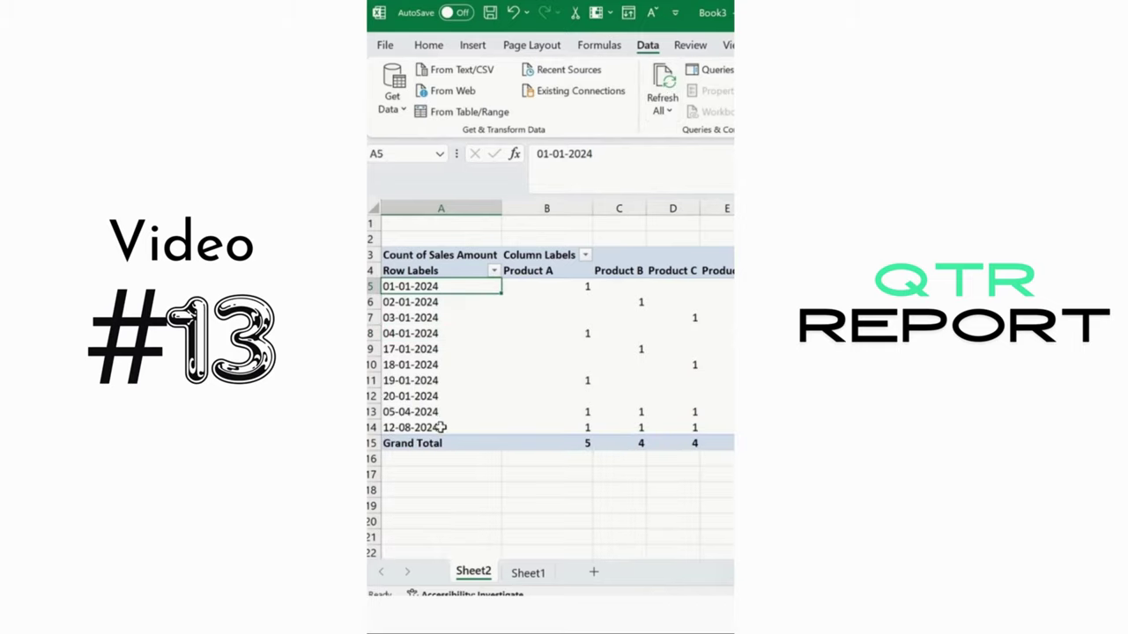
# - Group the pivot table's date row labels by Quarters and Years instead of Months
pyautogui.click(424, 337)
pyautogui.rightClick(424, 337)
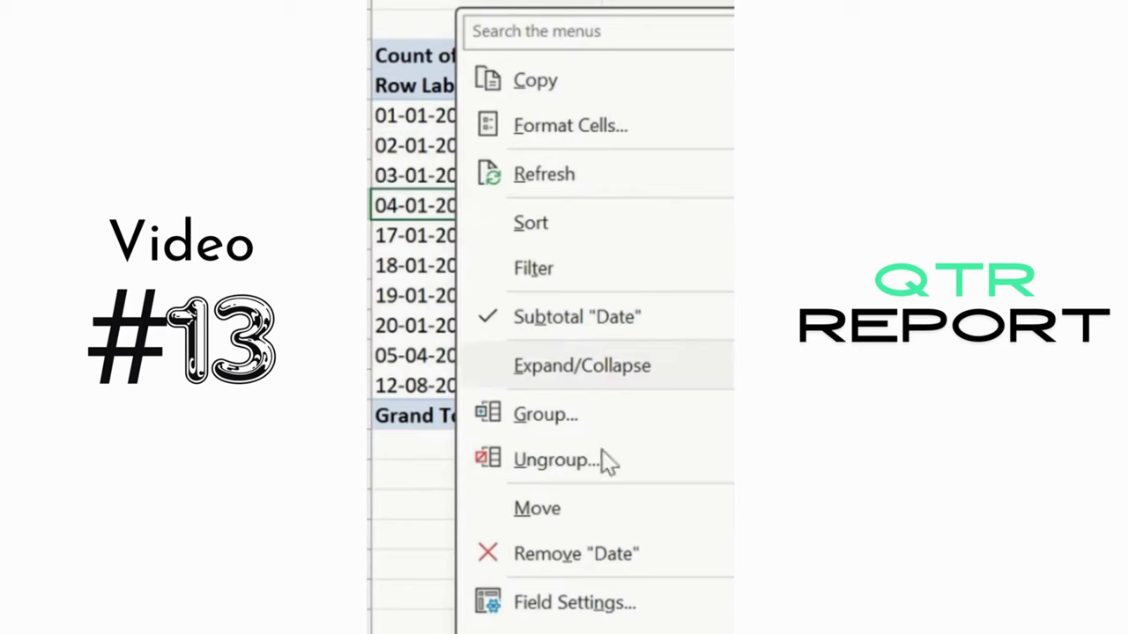
pyautogui.click(680, 417)
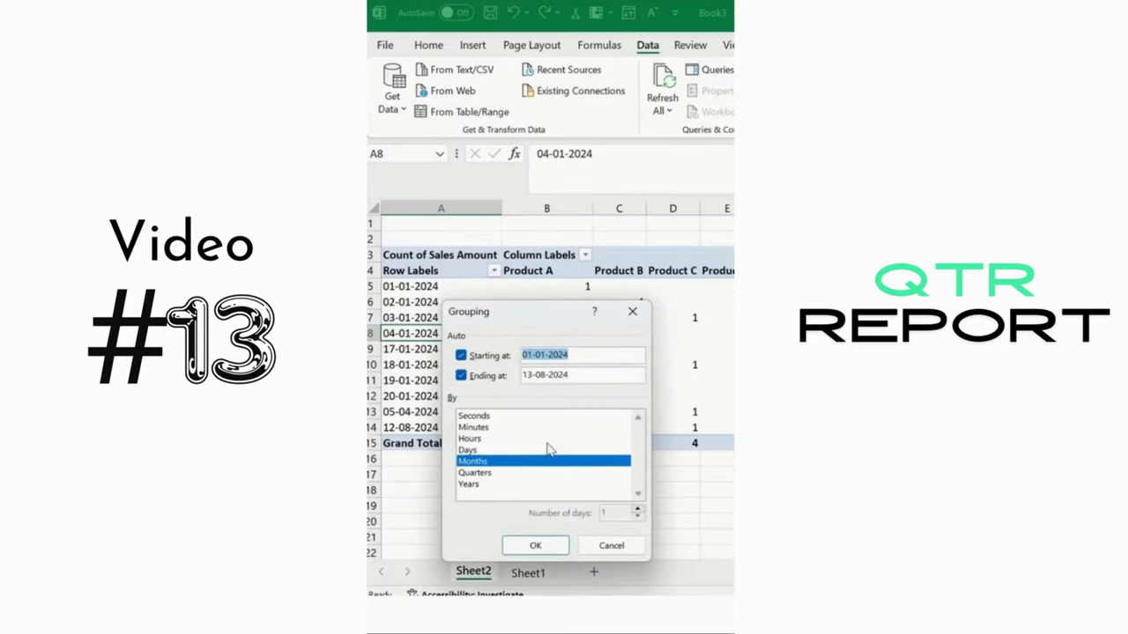
pyautogui.click(486, 473)
pyautogui.click(484, 484)
pyautogui.click(492, 462)
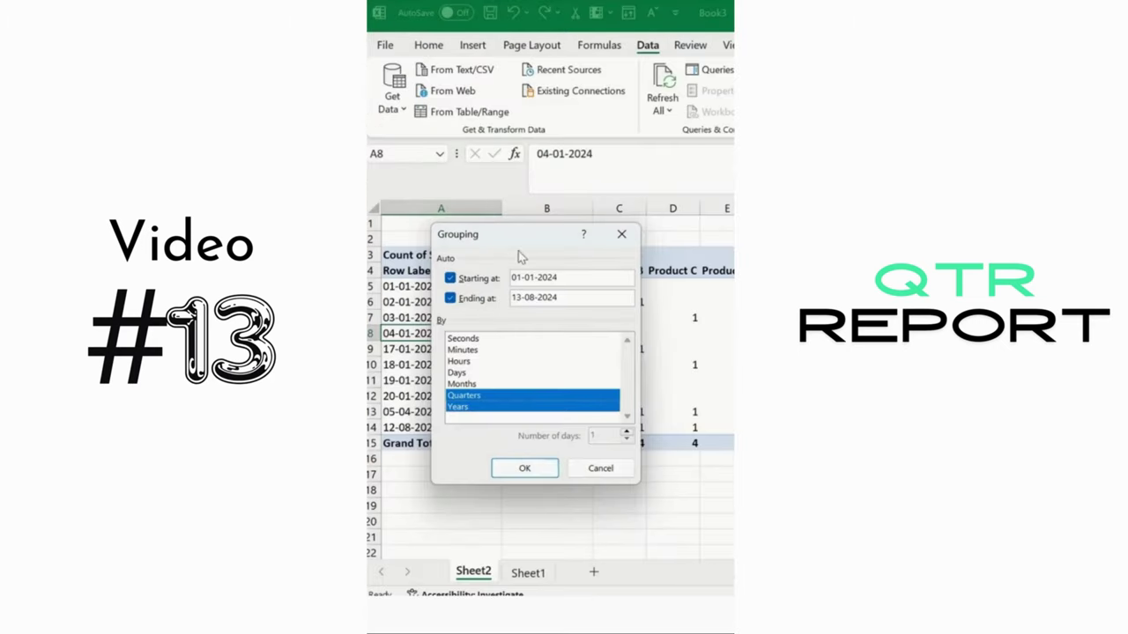
pyautogui.click(518, 468)
# - Review the quarterly sales counts in the pivot table and compare them with the source data on Sheet1
pyautogui.click(414, 289)
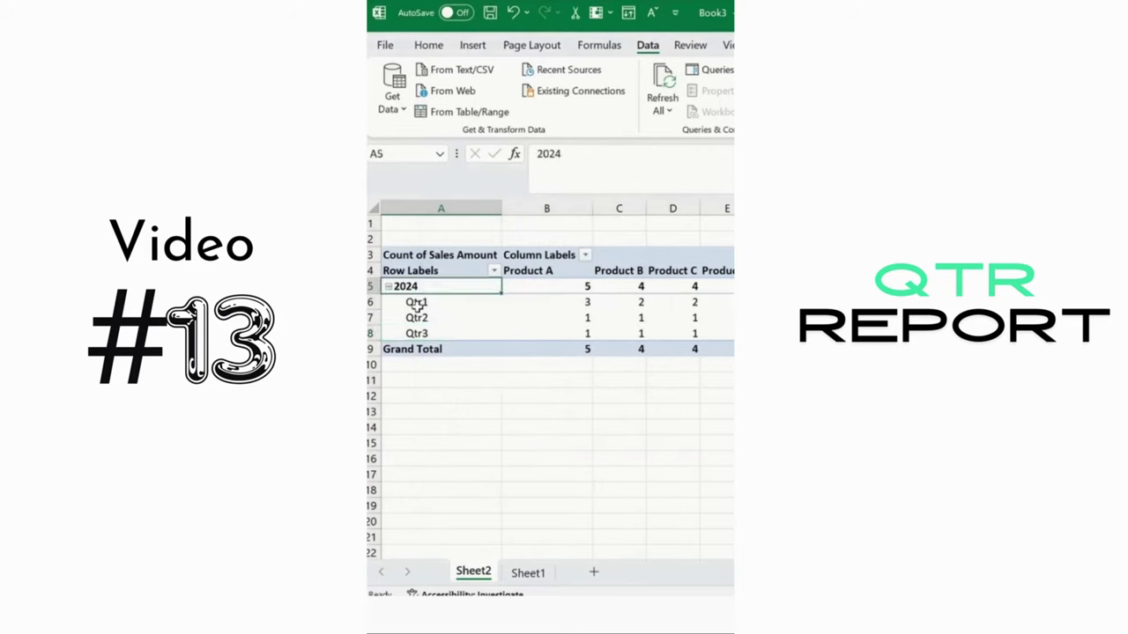
pyautogui.click(431, 303)
pyautogui.click(447, 318)
pyautogui.click(468, 331)
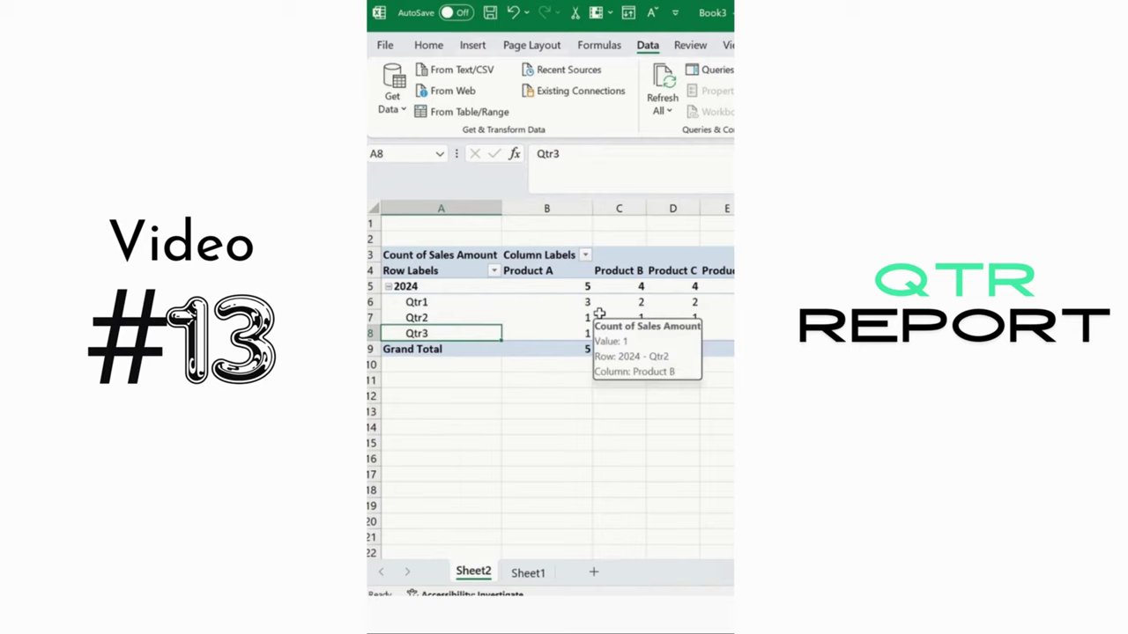
pyautogui.click(527, 573)
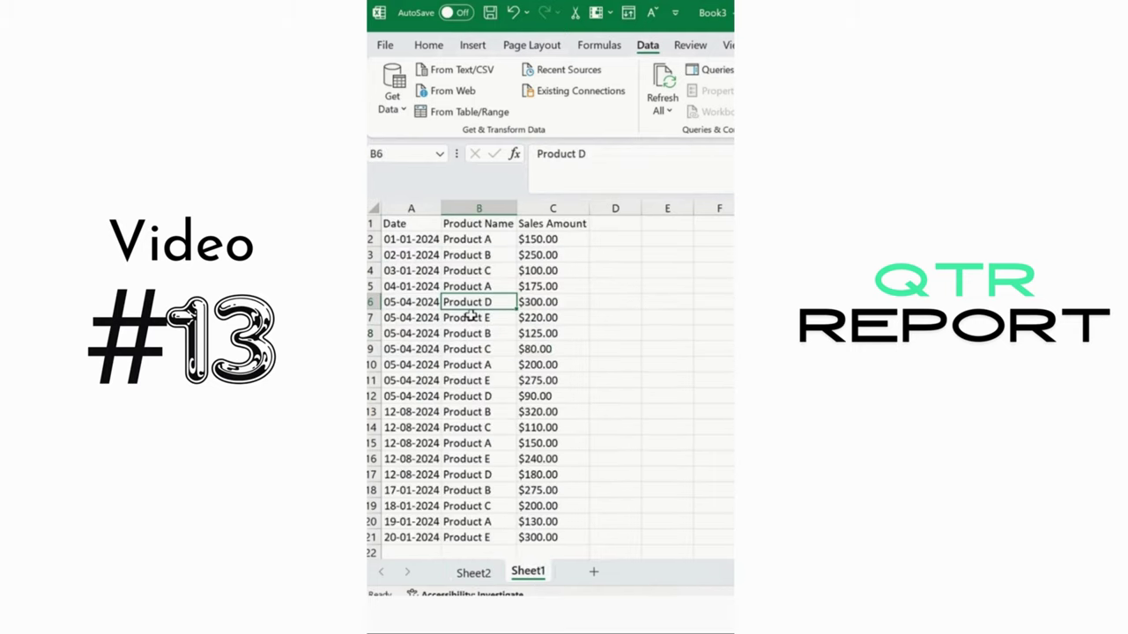
pyautogui.click(473, 572)
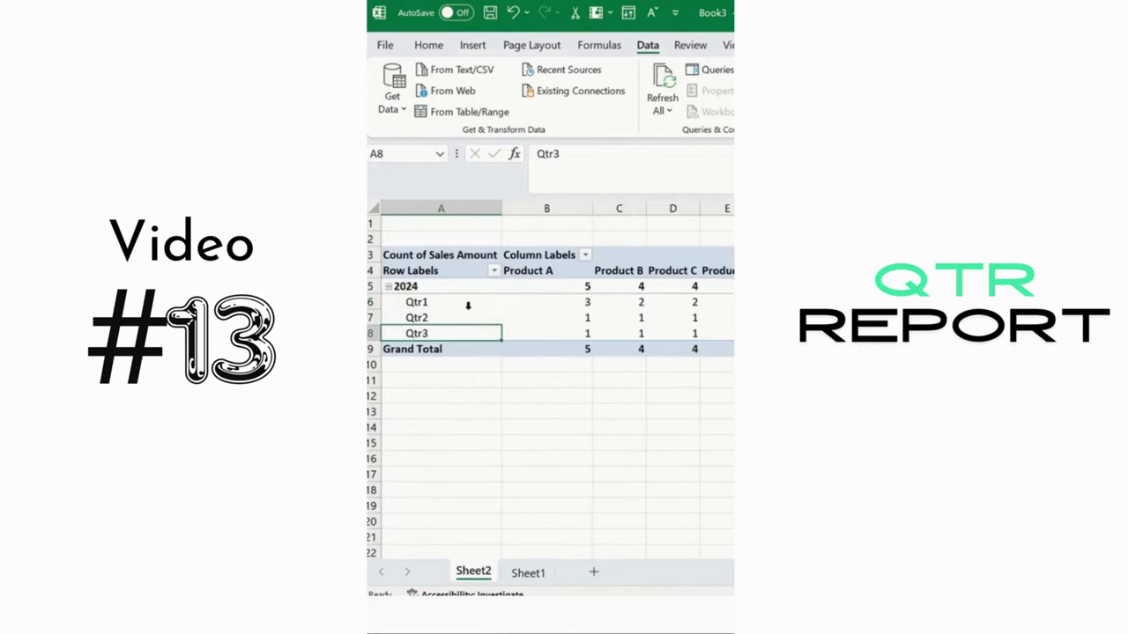
pyautogui.click(453, 190)
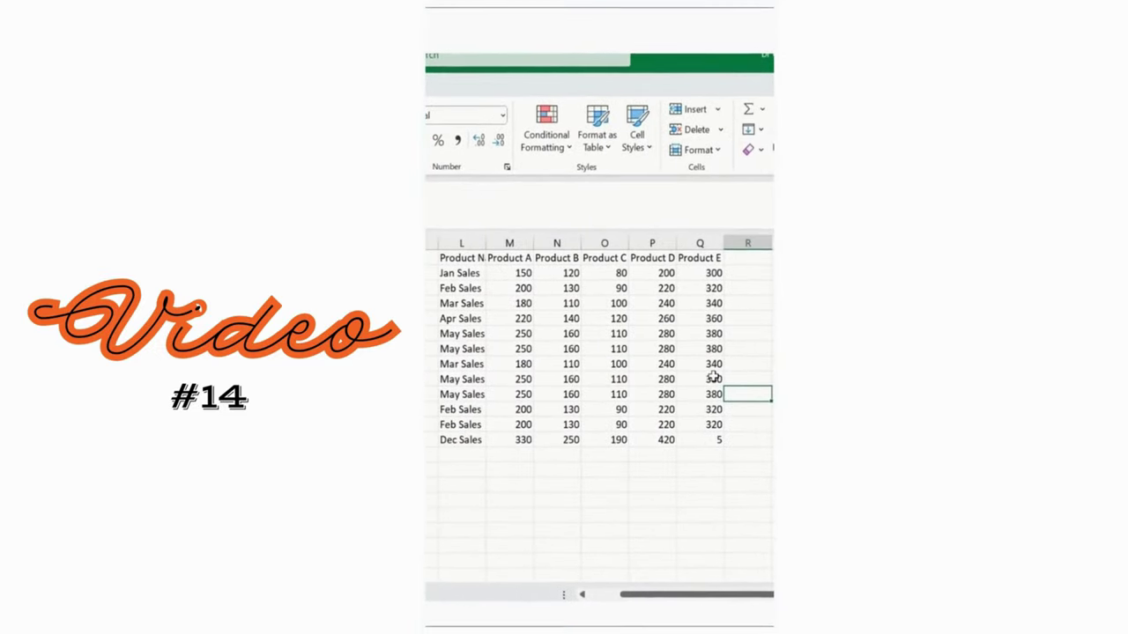
# - Try to highlight duplicate values in columns L to Q with Light Red Fill with Dark Red Text
pyautogui.click(460, 243)
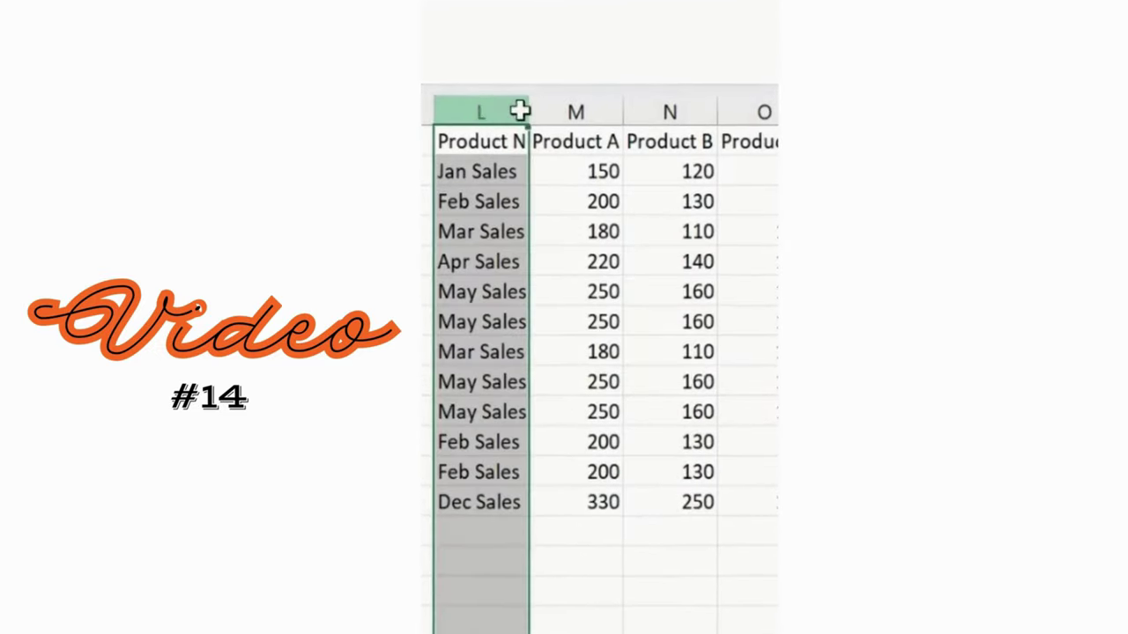
pyautogui.moveTo(520, 110); pyautogui.dragTo(950, 112)
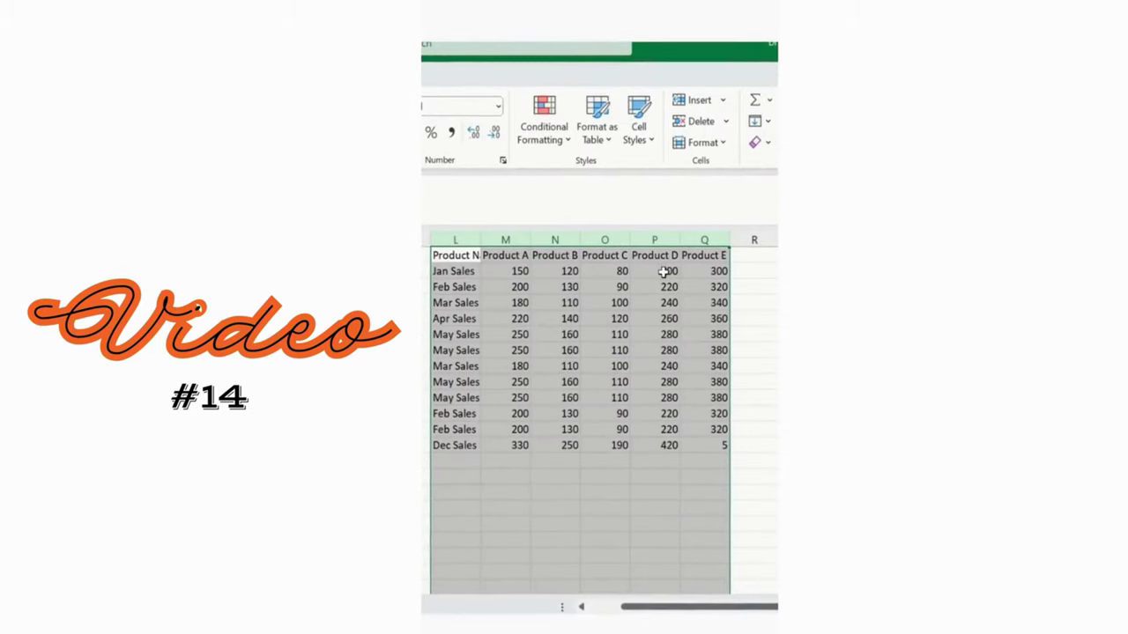
pyautogui.click(543, 127)
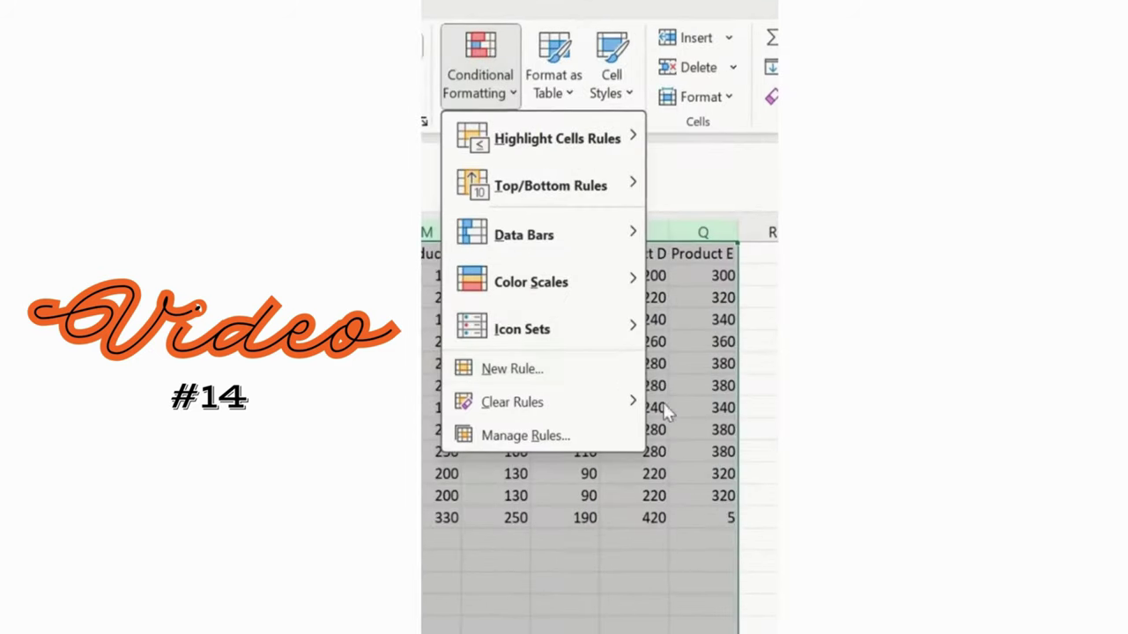
pyautogui.moveTo(586, 152)
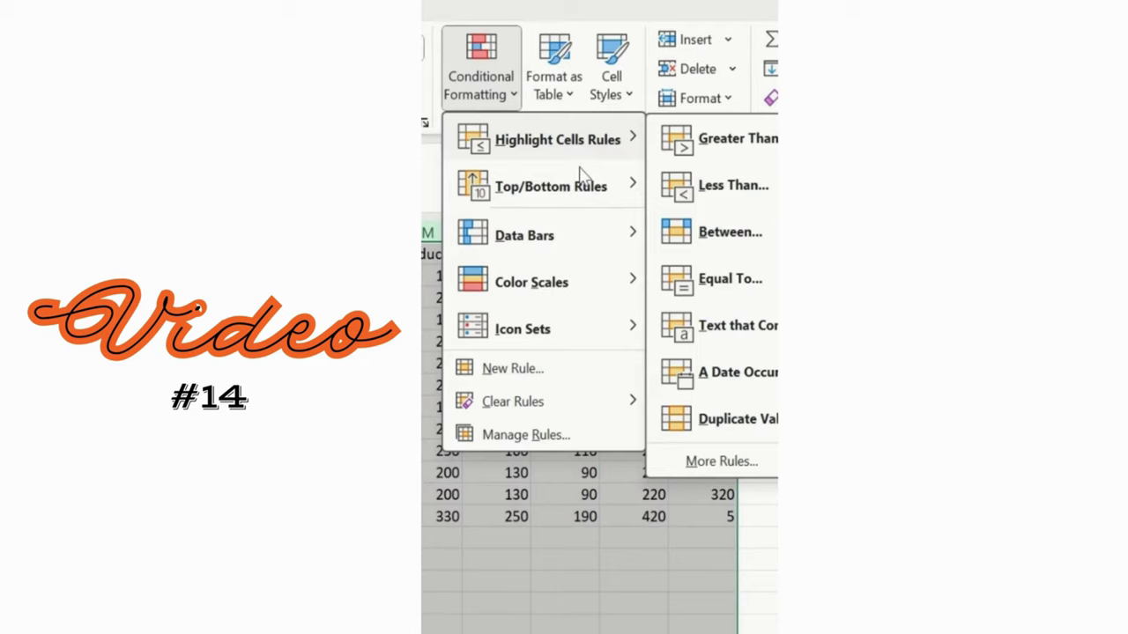
pyautogui.click(740, 440)
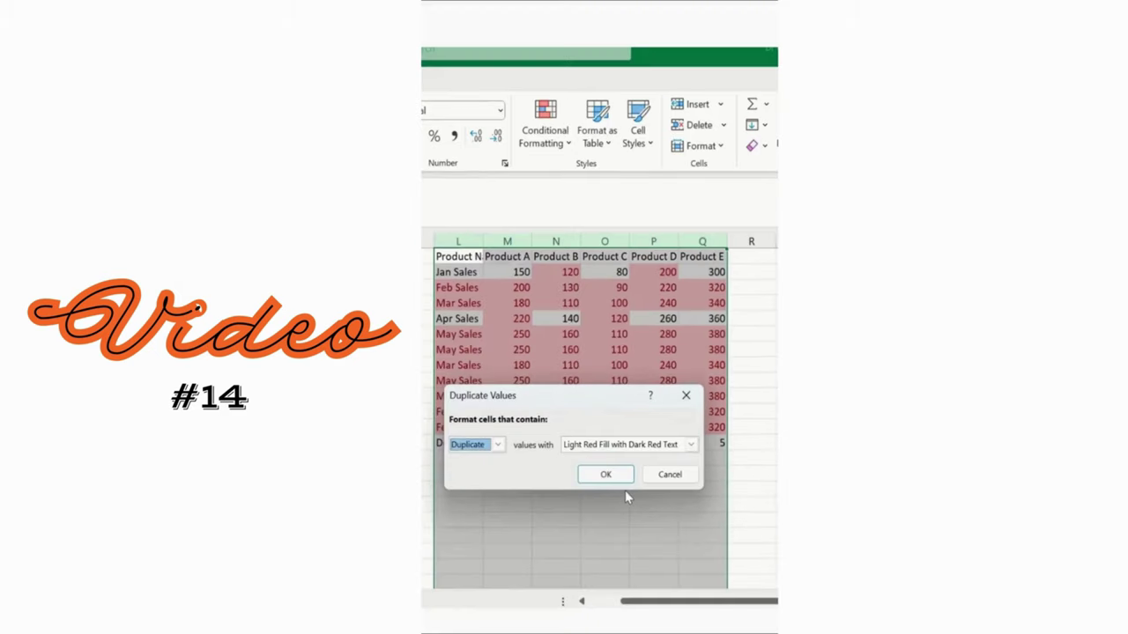
pyautogui.click(669, 474)
pyautogui.click(560, 361)
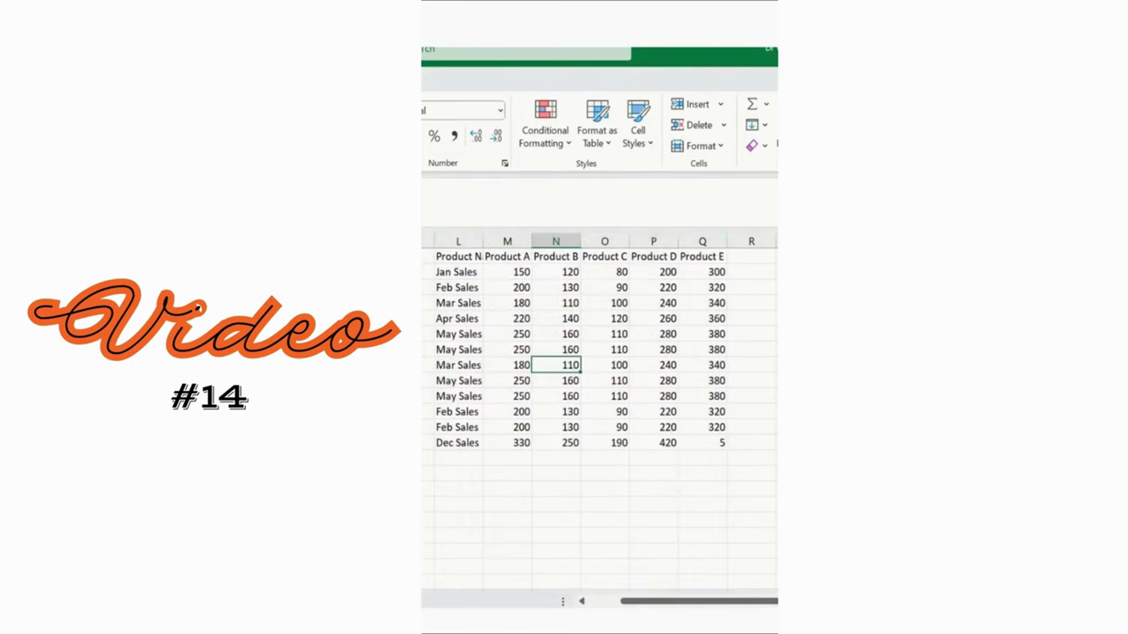
# - Remove the duplicate rows from the sales table in columns L to Q, comparing all columns and treating the first row as headers
pyautogui.hotkey('alt', 'a')
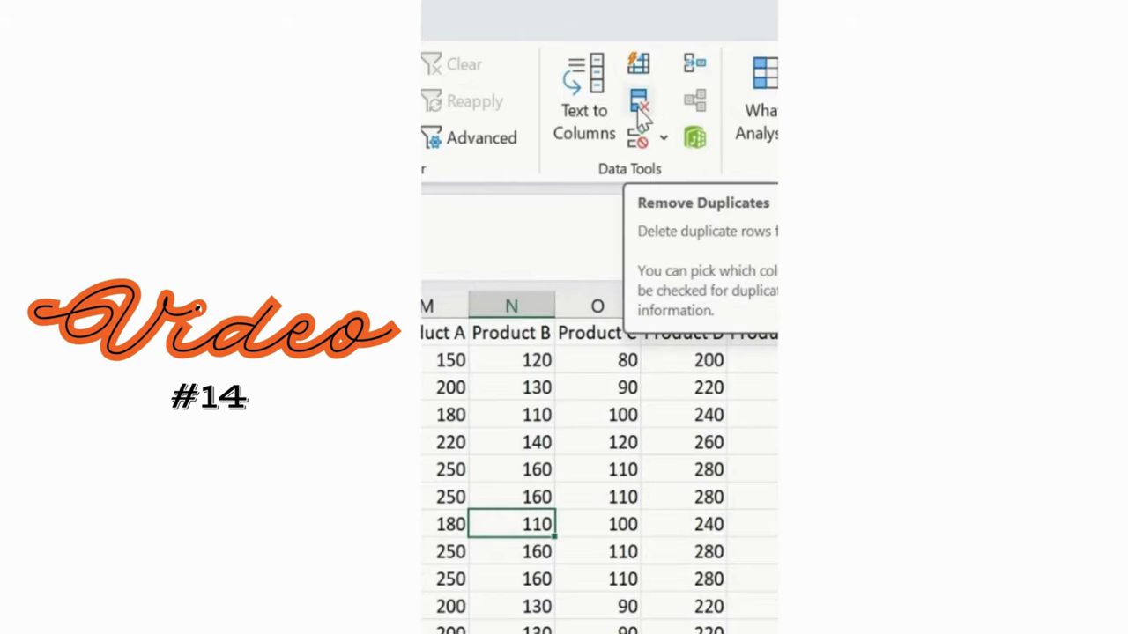
pyautogui.click(529, 387)
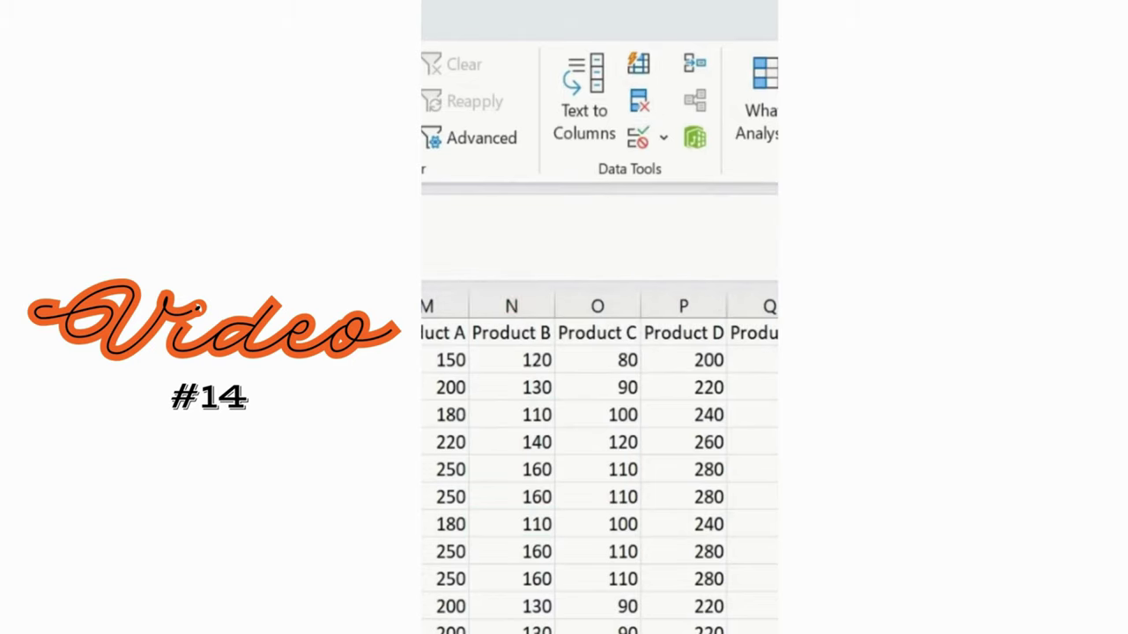
pyautogui.moveTo(339, 333); pyautogui.dragTo(774, 614)
pyautogui.moveTo(705, 416); pyautogui.dragTo(718, 441)
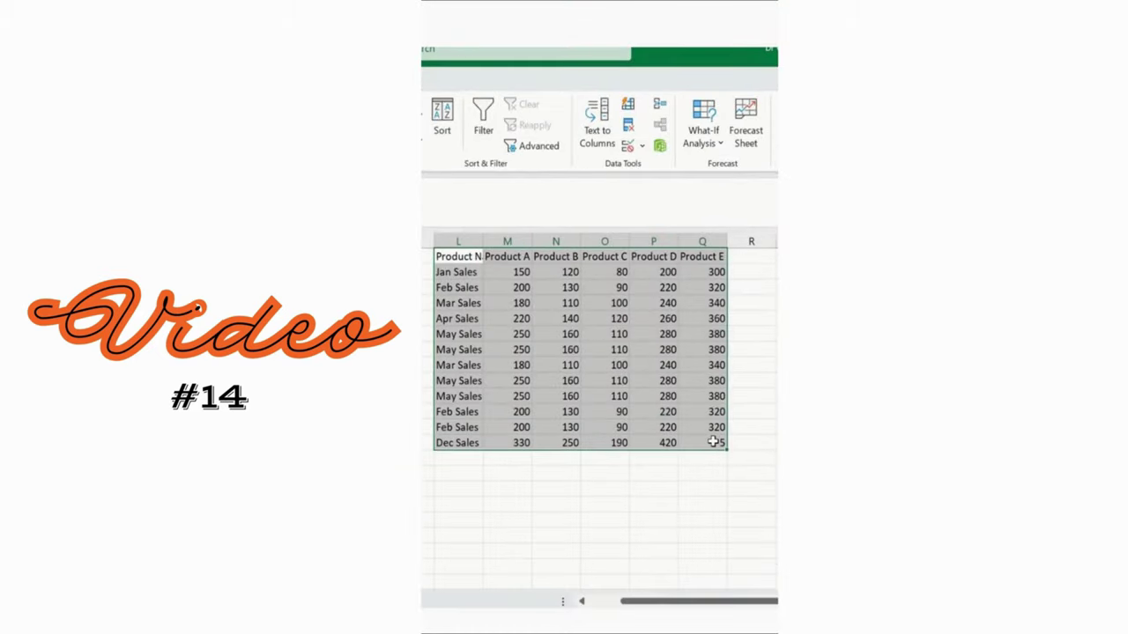
pyautogui.click(628, 129)
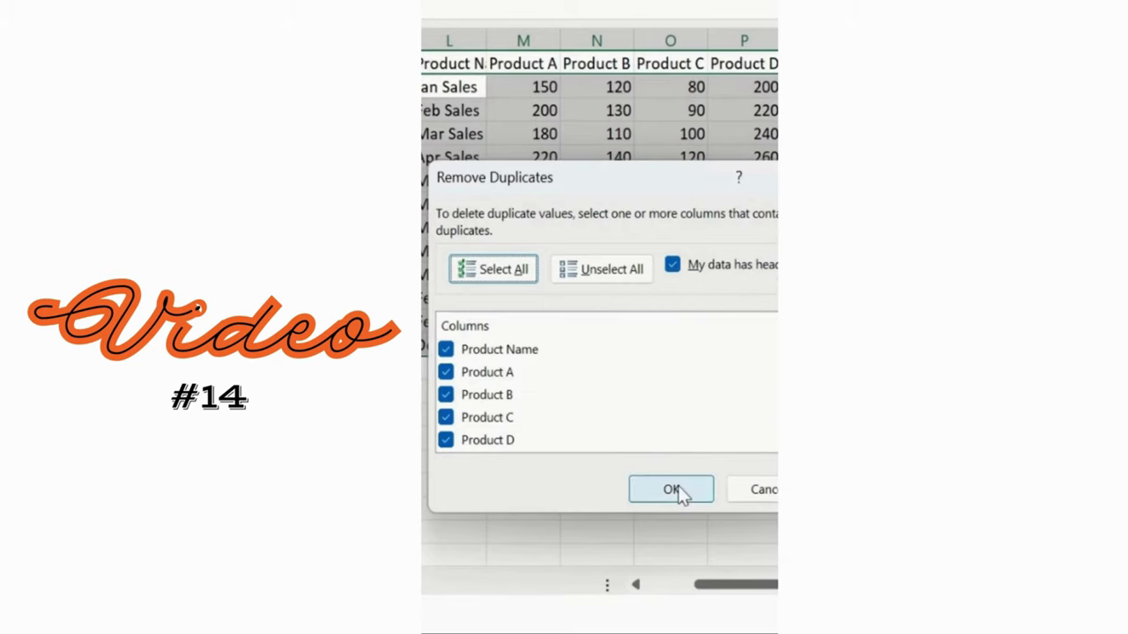
pyautogui.click(605, 538)
pyautogui.moveTo(475, 304); pyautogui.dragTo(620, 360)
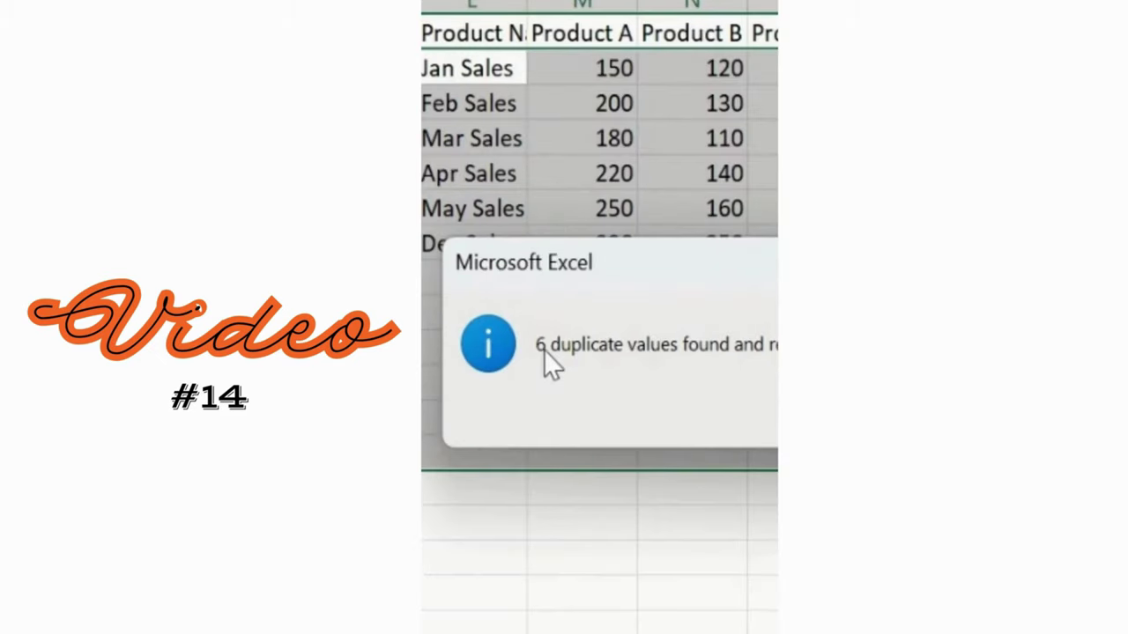
pyautogui.click(675, 425)
pyautogui.click(604, 365)
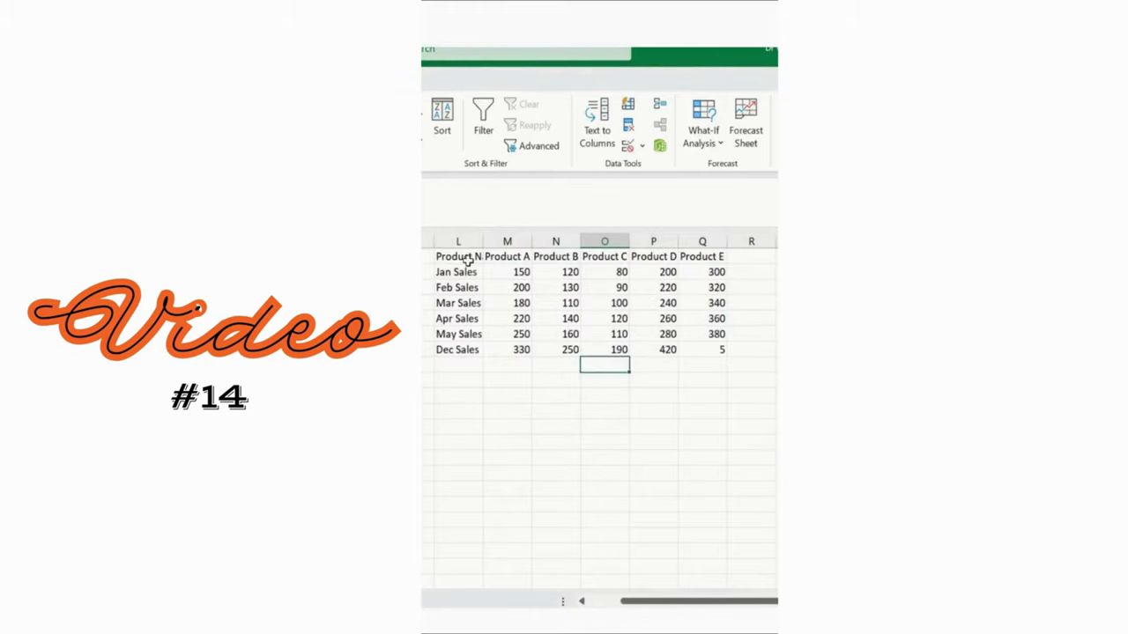
pyautogui.moveTo(467, 258); pyautogui.dragTo(693, 346)
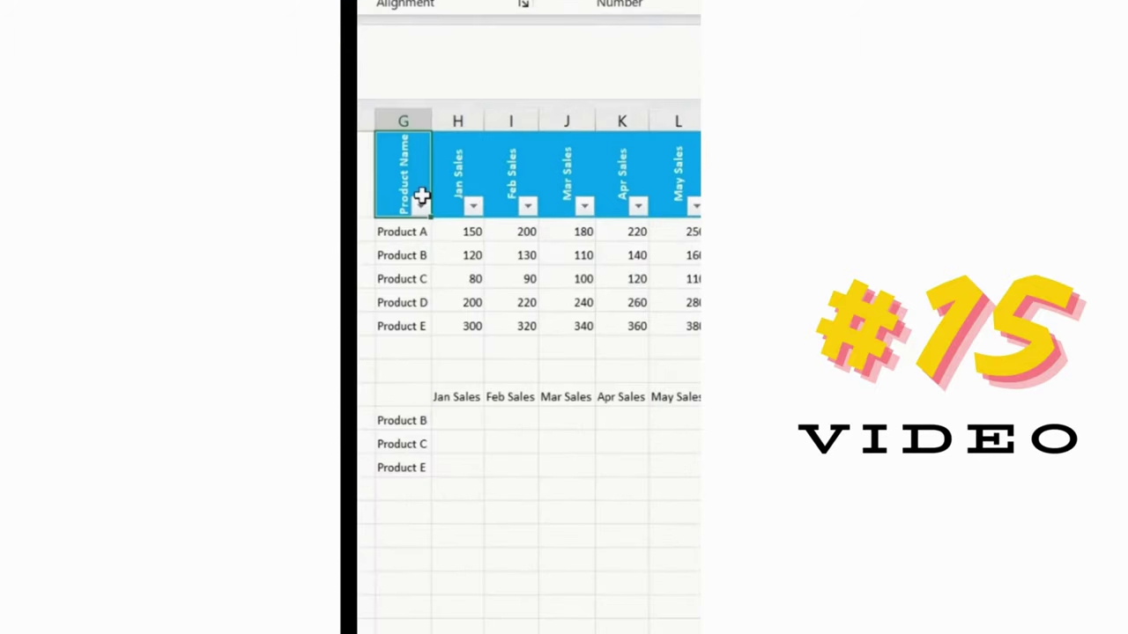
# - Turn off the header filters on the blue-headed monthly product sales table starting in column G
pyautogui.hotkey('alt', 'd')
pyautogui.press('f')
pyautogui.press('f')
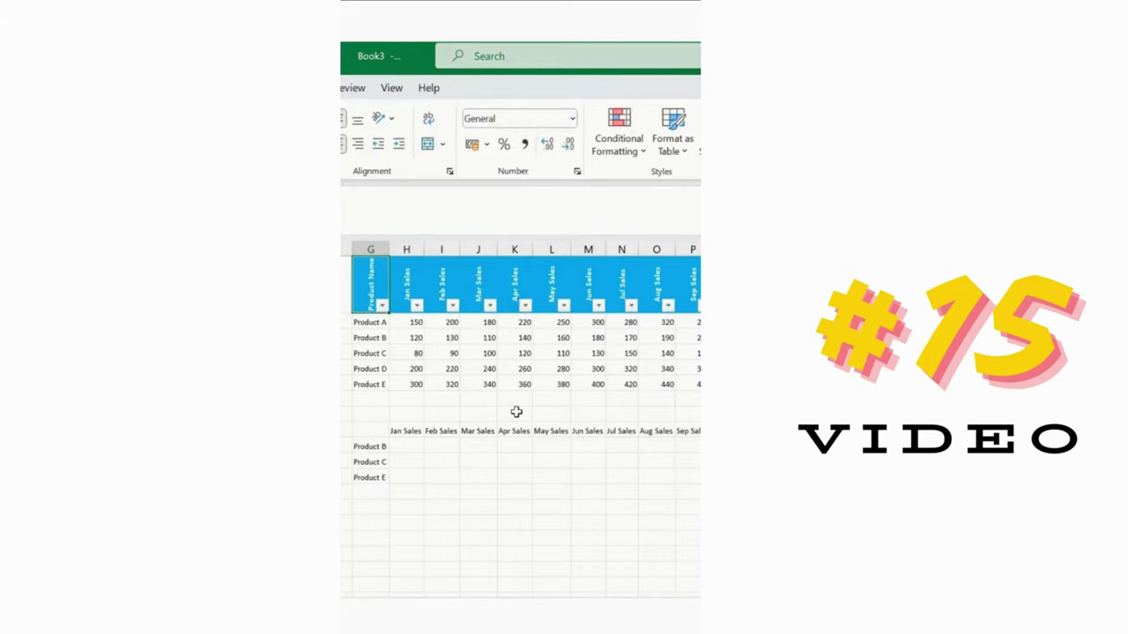
pyautogui.scroll(-4, 579, 203)
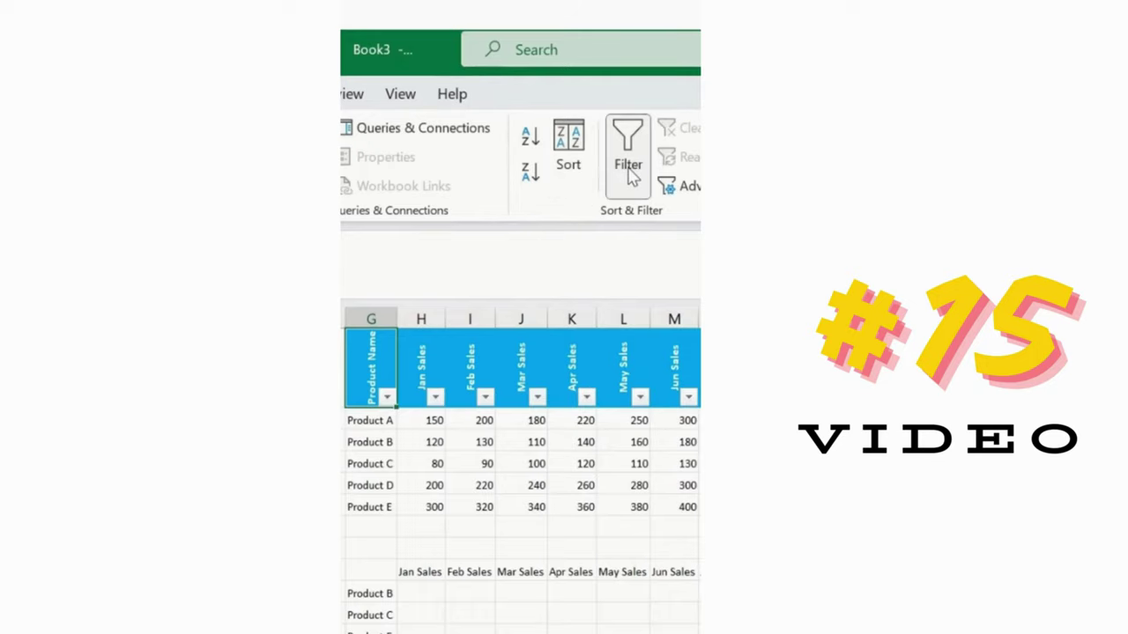
pyautogui.click(631, 177)
# - Enter =FILTER(H2:S6,G2:G6=G10,"") in the Jan Sales cell of the Product B row in the lower lookup table
pyautogui.click(441, 461)
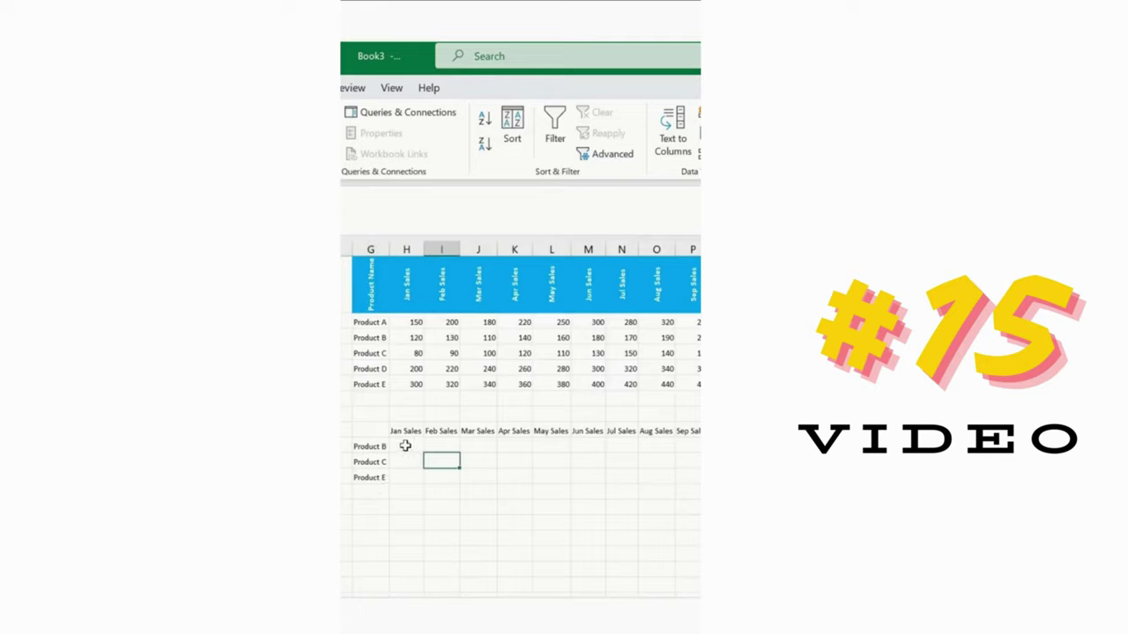
pyautogui.click(403, 446)
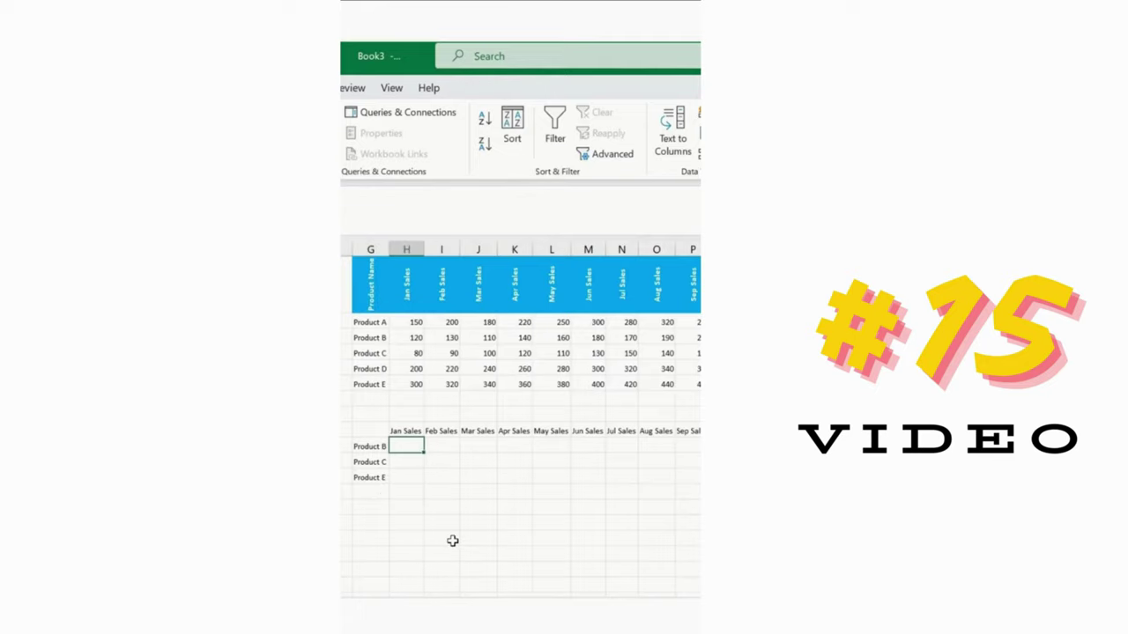
pyautogui.write('=filte')
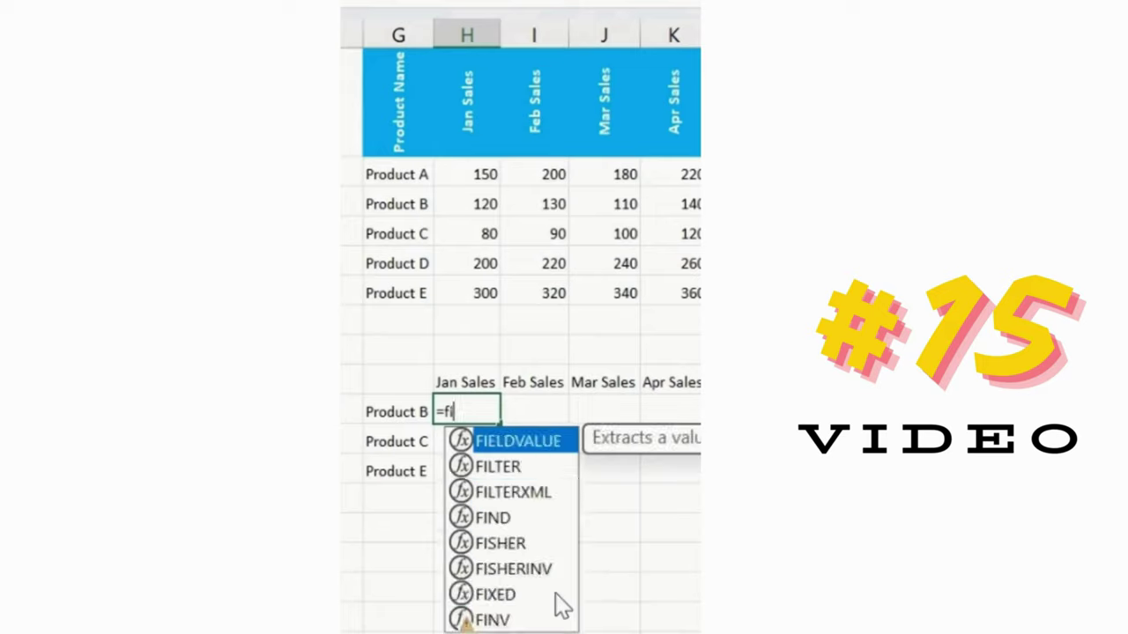
pyautogui.press('Tab')
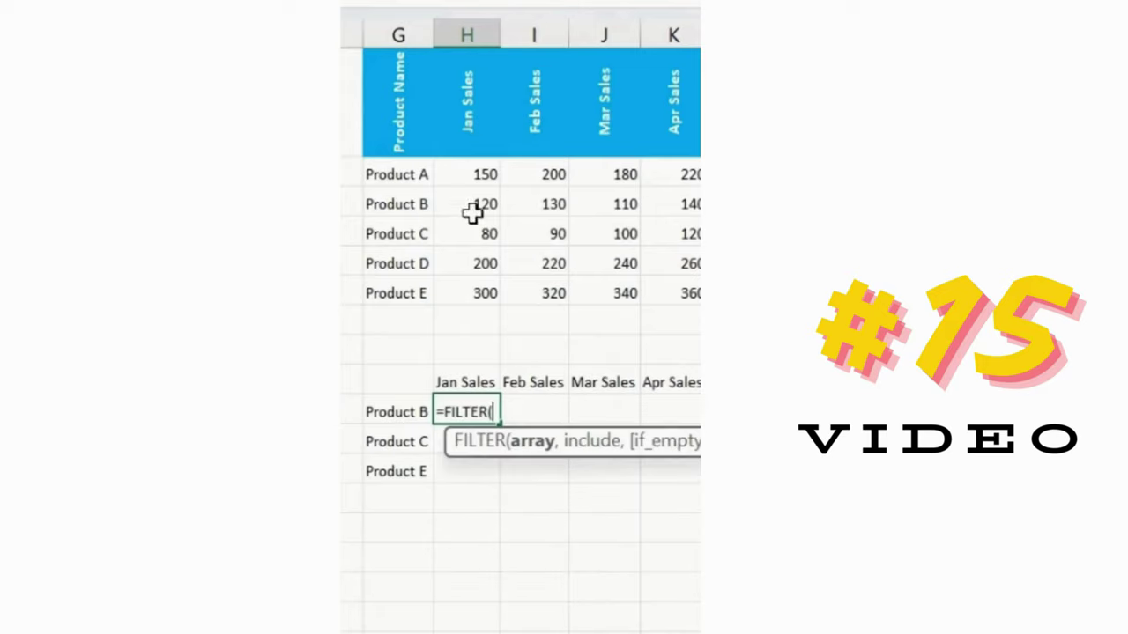
pyautogui.click(483, 185)
pyautogui.moveTo(485, 198); pyautogui.dragTo(698, 293)
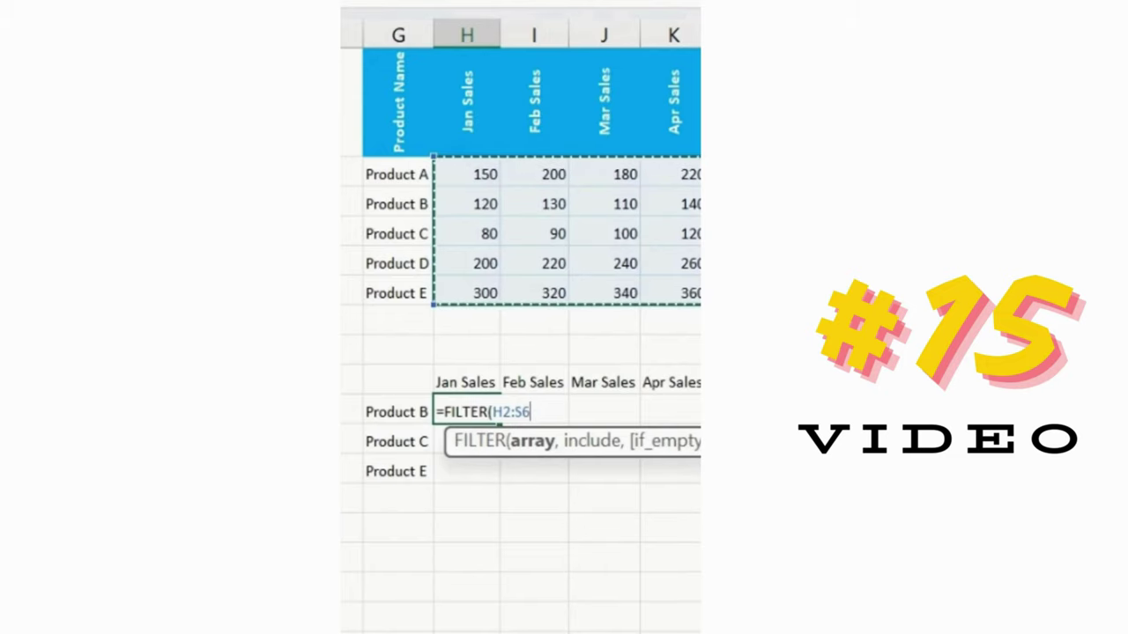
pyautogui.write(',')
pyautogui.moveTo(412, 175); pyautogui.dragTo(409, 287)
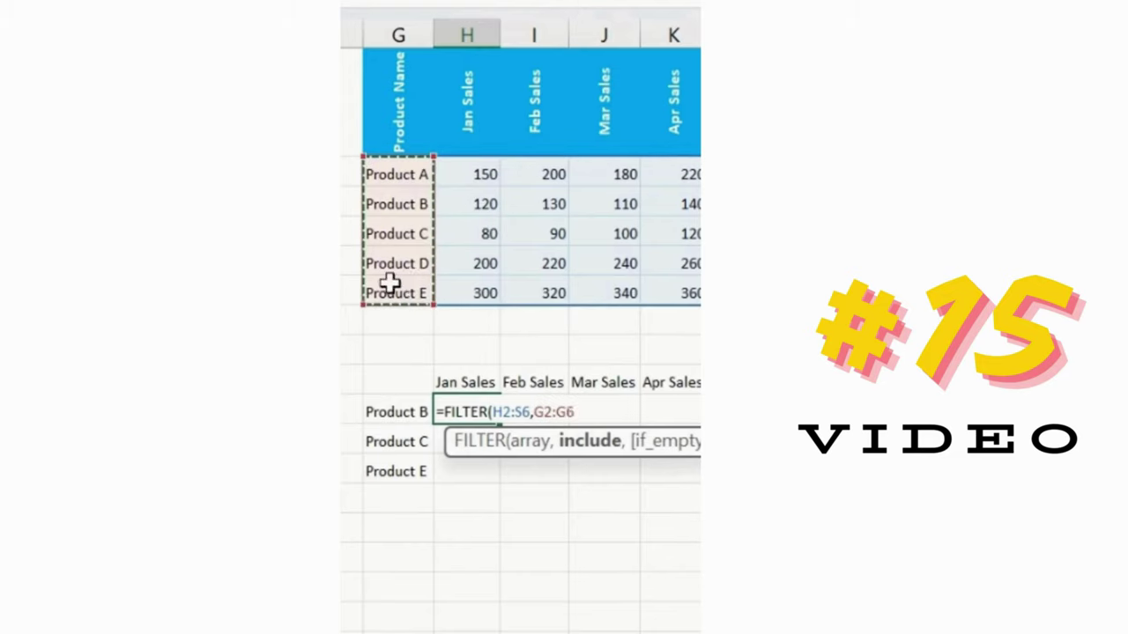
pyautogui.write('=')
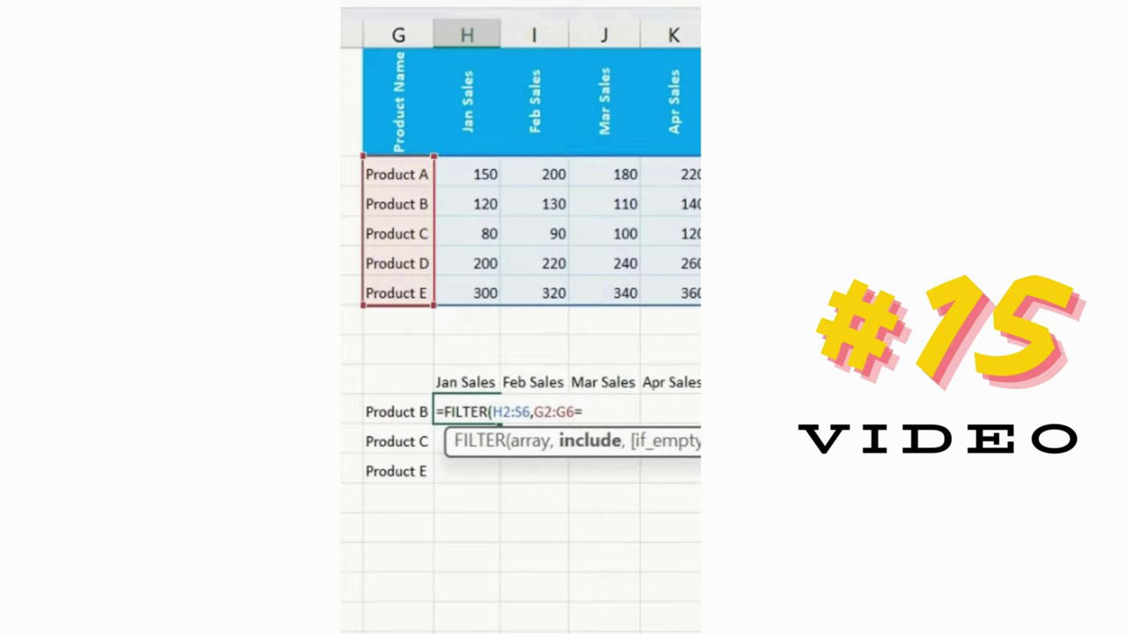
pyautogui.click(410, 413)
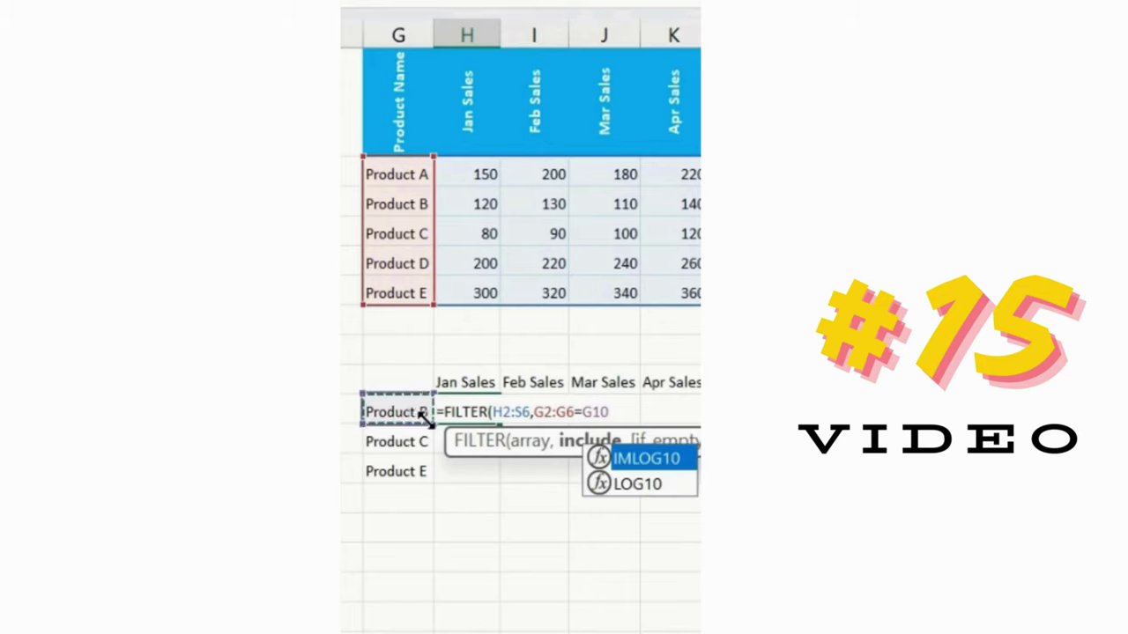
pyautogui.write(',')
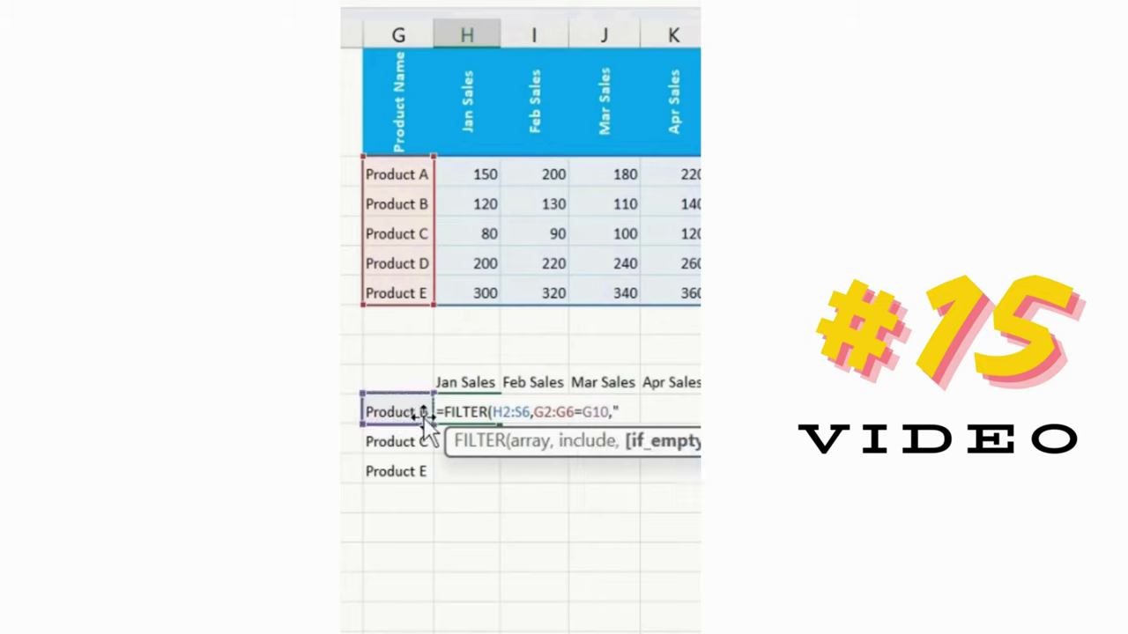
pyautogui.write(')')
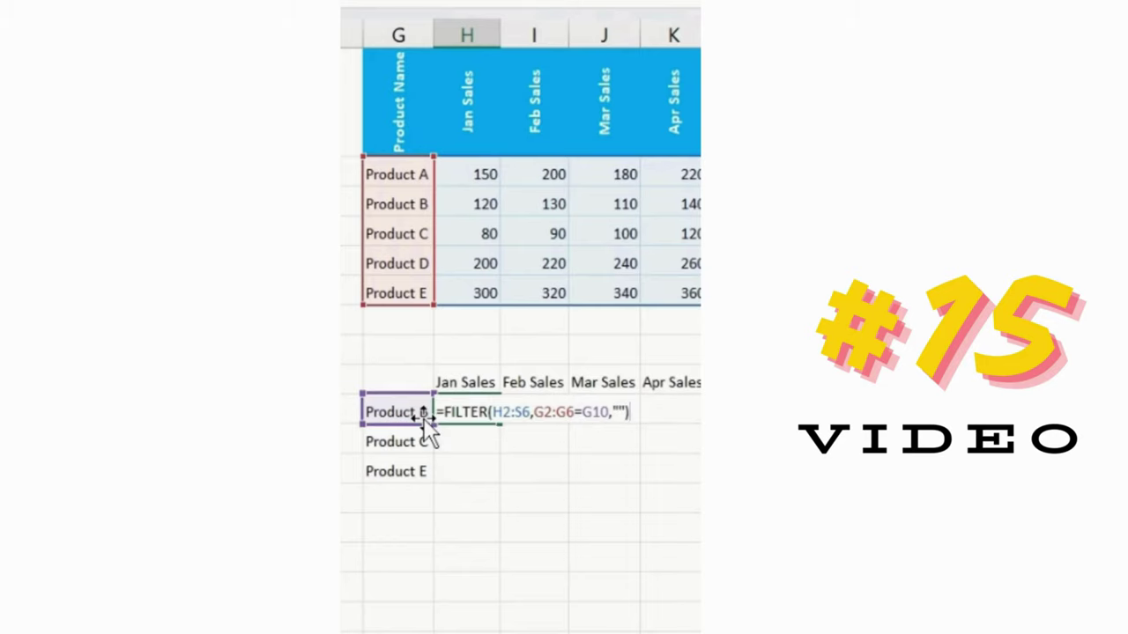
pyautogui.press('Return')
# - Fill the Product B FILTER formula down through the Product C and Product E rows across the monthly sales columns
pyautogui.press('Up')
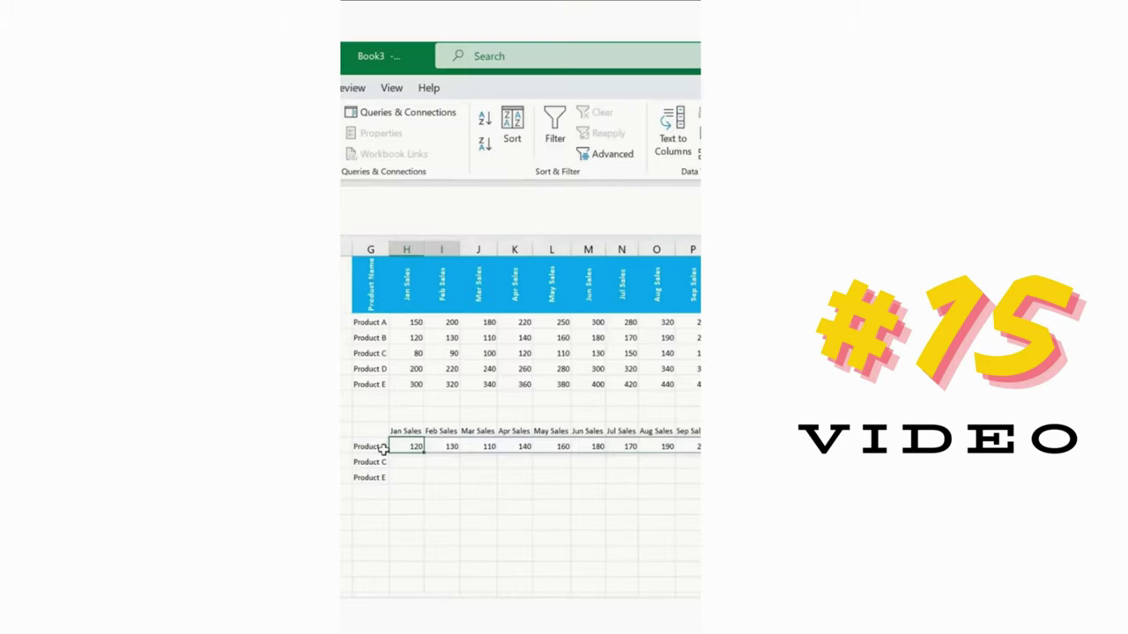
pyautogui.hotkey('shift', 'Right')
pyautogui.hotkey('shift', 'Right')
pyautogui.hotkey('shift', 'Down')
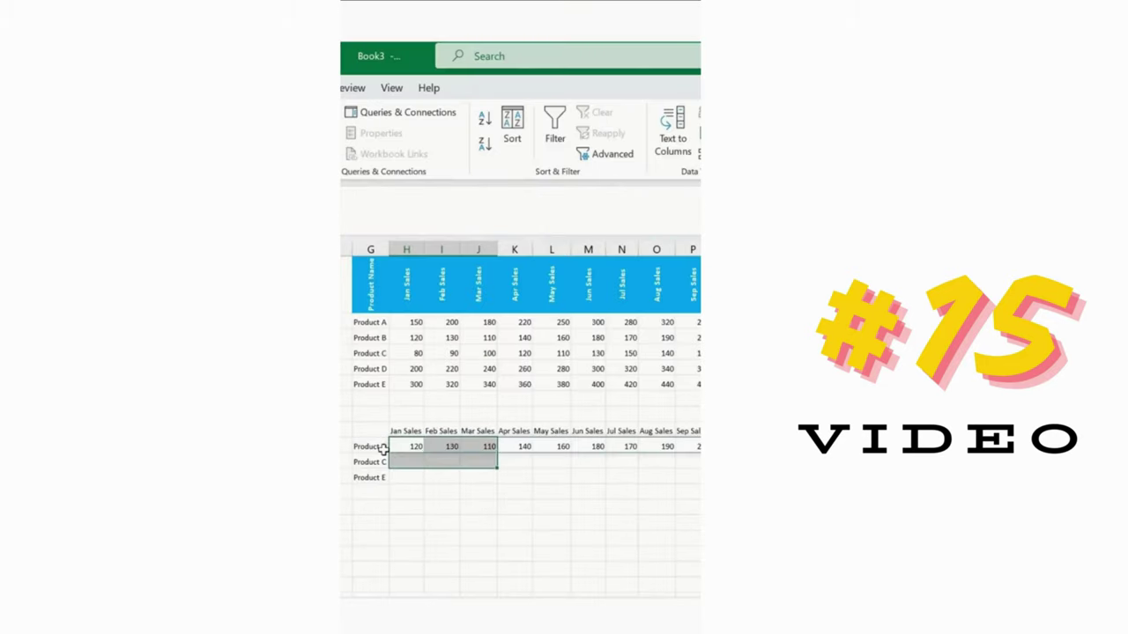
pyautogui.hotkey('shift', 'Down')
pyautogui.hotkey('ctrl', 'shift', 'Right')
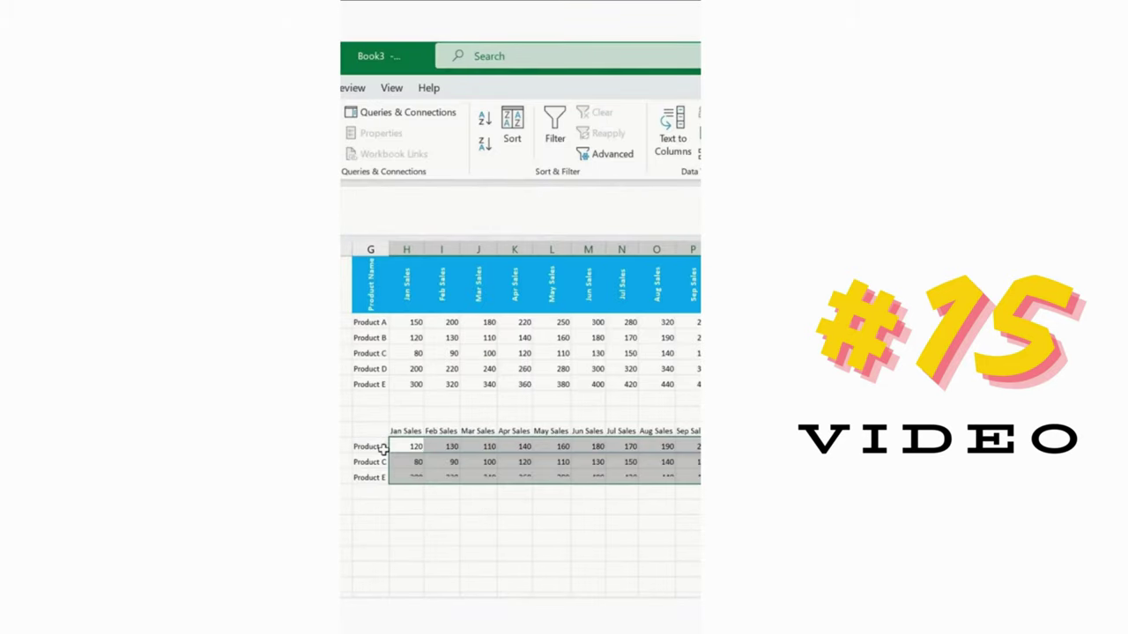
pyautogui.hotkey('ctrl', 'd')
pyautogui.press('Down')
pyautogui.press('Up')
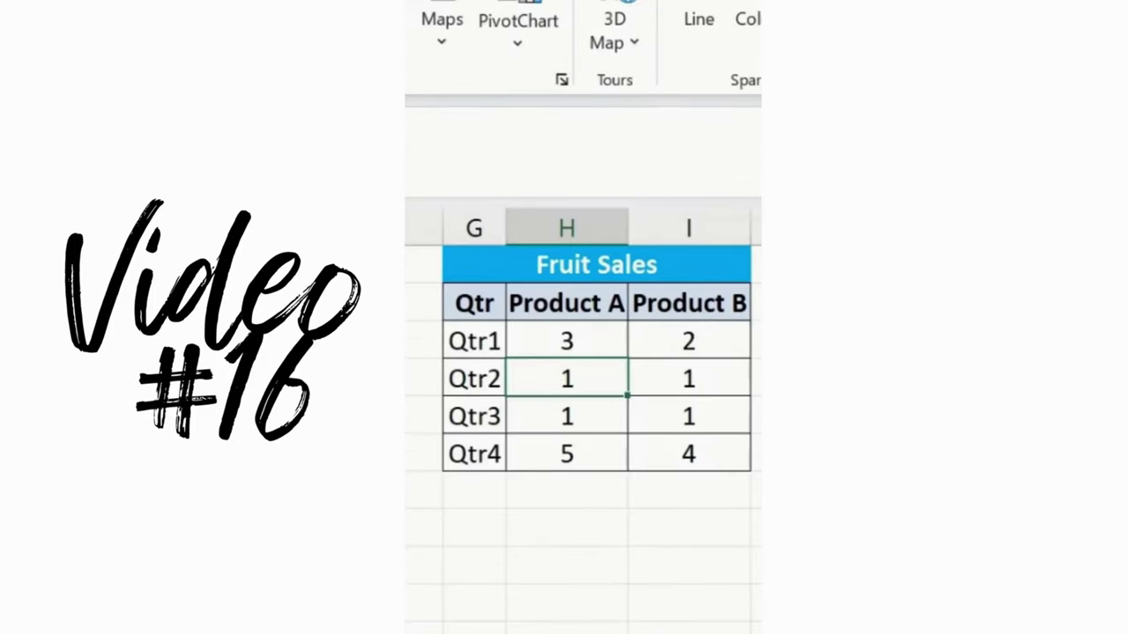
# - Insert a scatter chart with smooth lines and markers from the Fruit Sales table
pyautogui.click(585, 268)
pyautogui.click(578, 288)
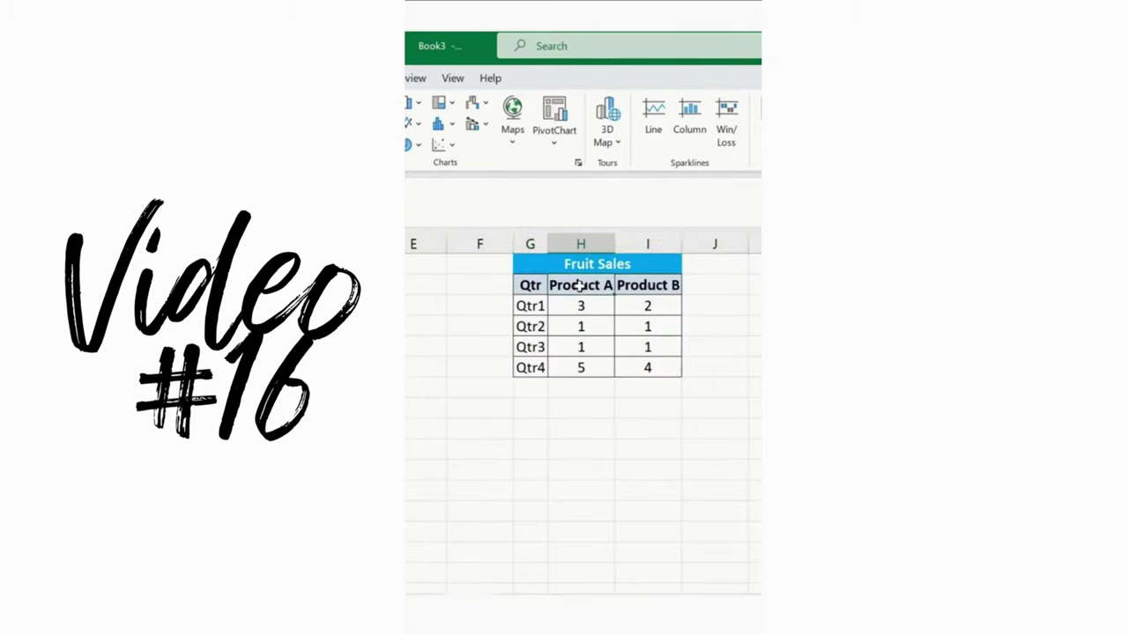
pyautogui.click(652, 285)
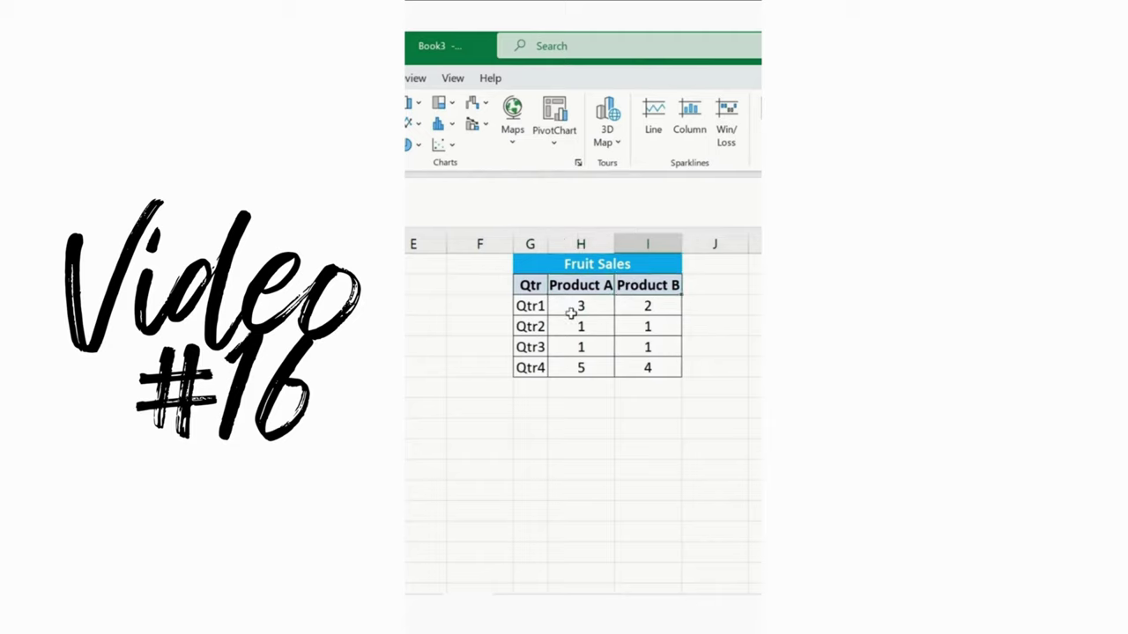
pyautogui.click(571, 313)
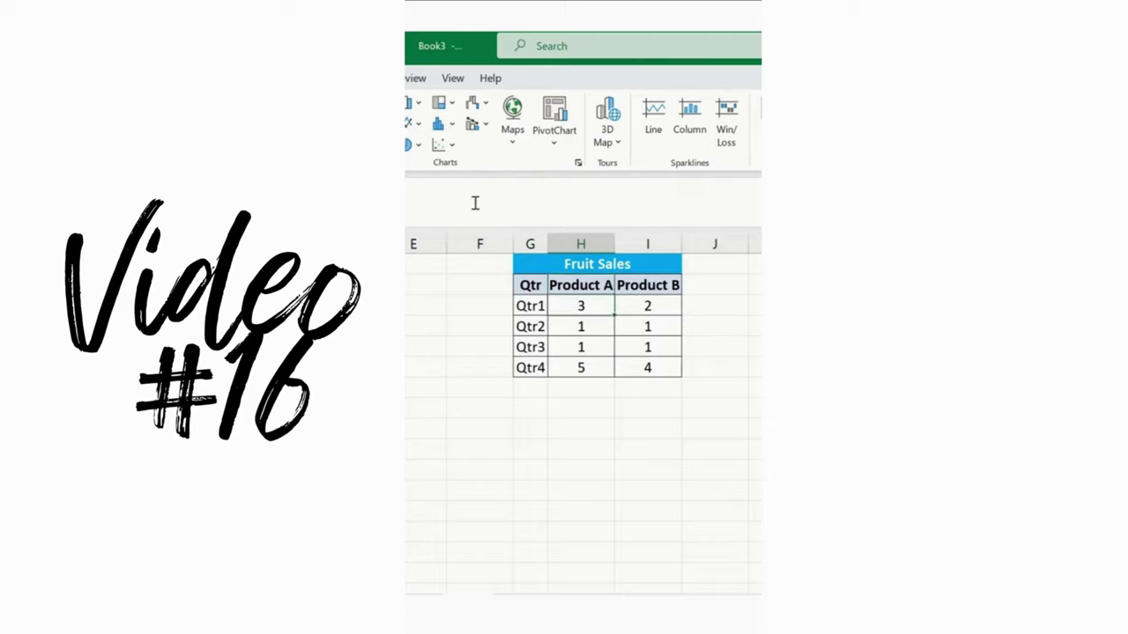
pyautogui.click(451, 147)
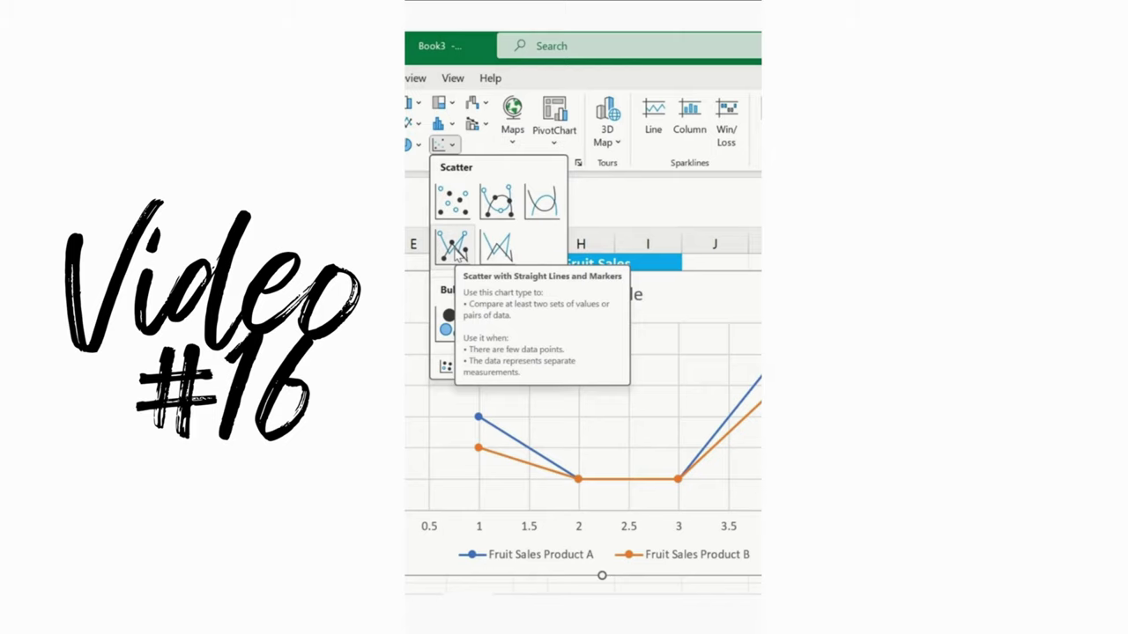
pyautogui.click(498, 200)
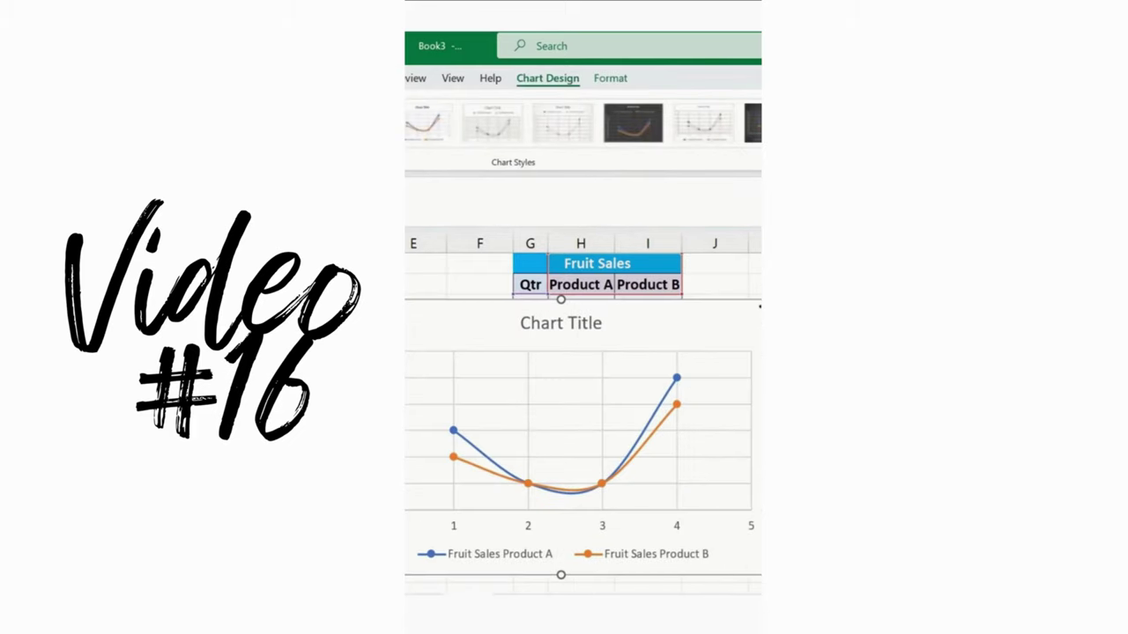
# - Add data labels to the Fruit Sales scatter chart and reposition the chart below the table's header row
pyautogui.moveTo(760, 306); pyautogui.dragTo(647, 311)
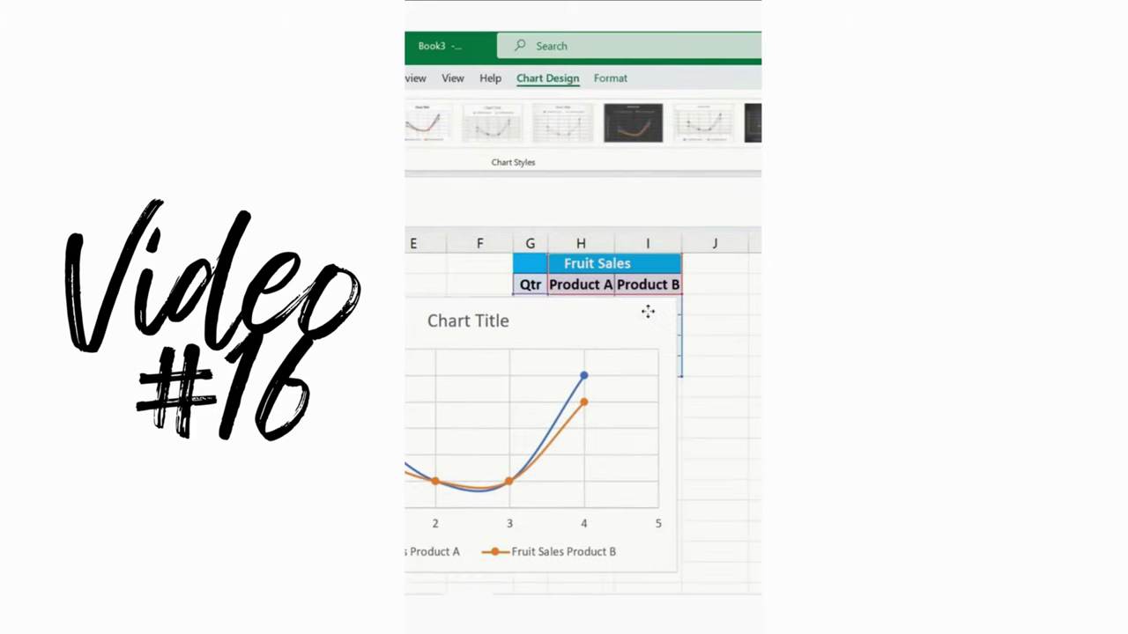
pyautogui.click(696, 306)
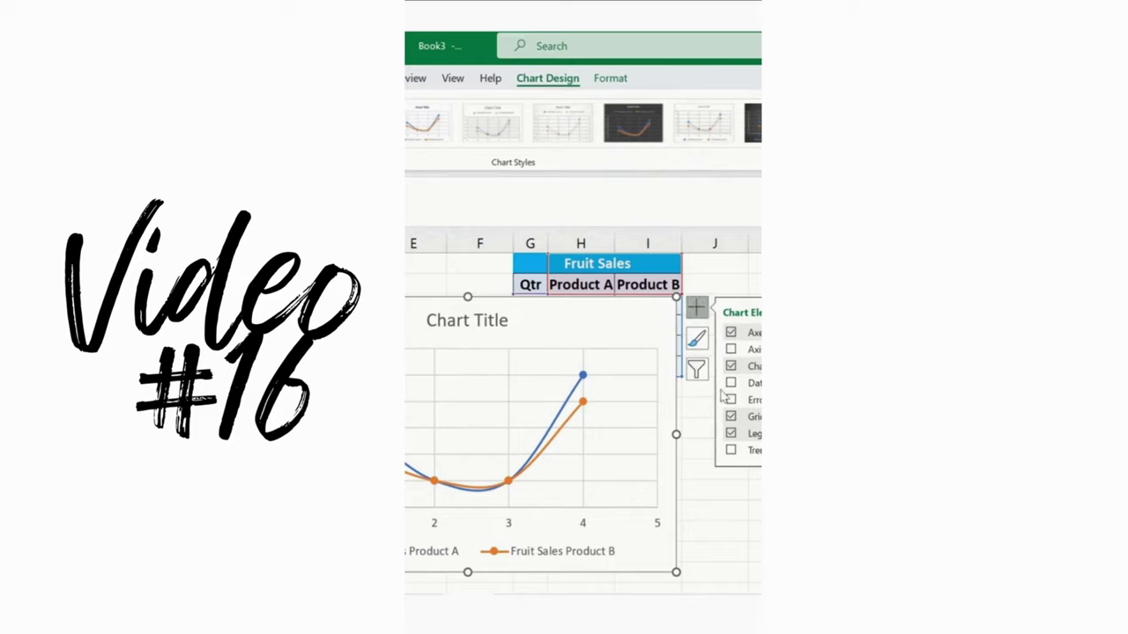
pyautogui.moveTo(537, 297); pyautogui.dragTo(672, 314)
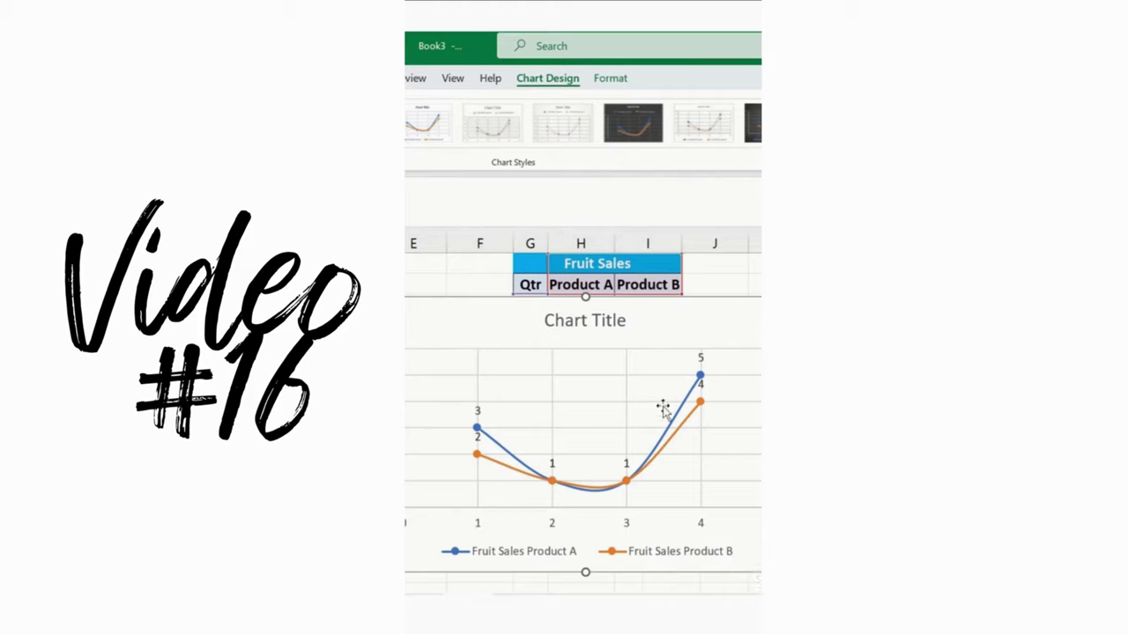
pyautogui.press('Left')
pyautogui.press('Left')
pyautogui.press('Left')
pyautogui.press('Left')
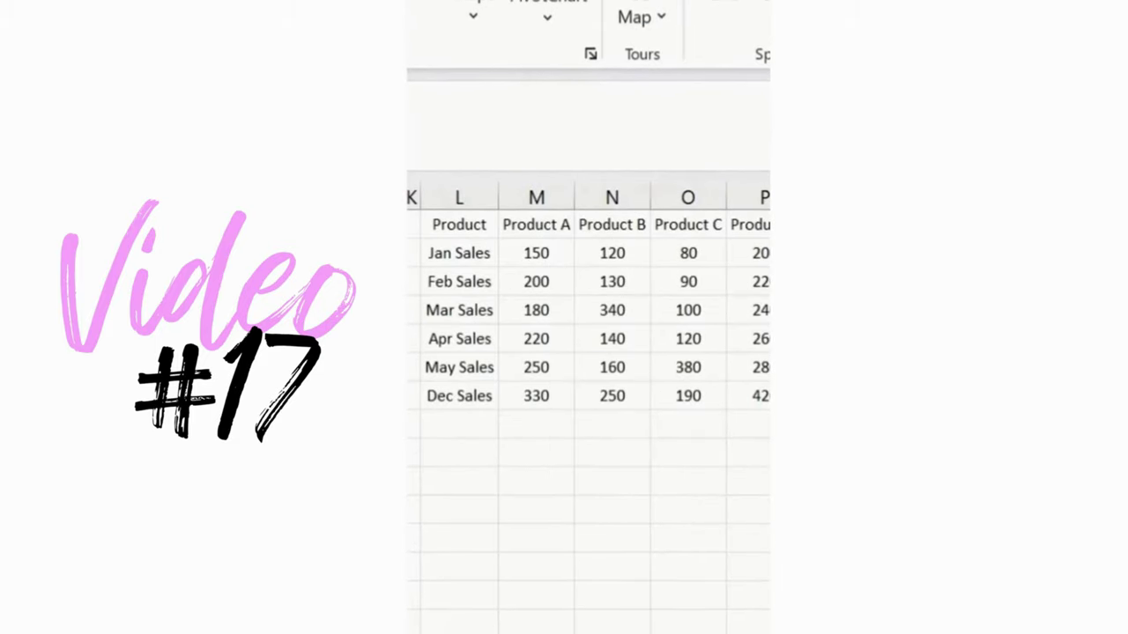
# - Insert a line sparkline in R2 from data range M2:Q2 and fill it down to the Dec Sales row
pyautogui.moveTo(537, 195); pyautogui.dragTo(763, 197)
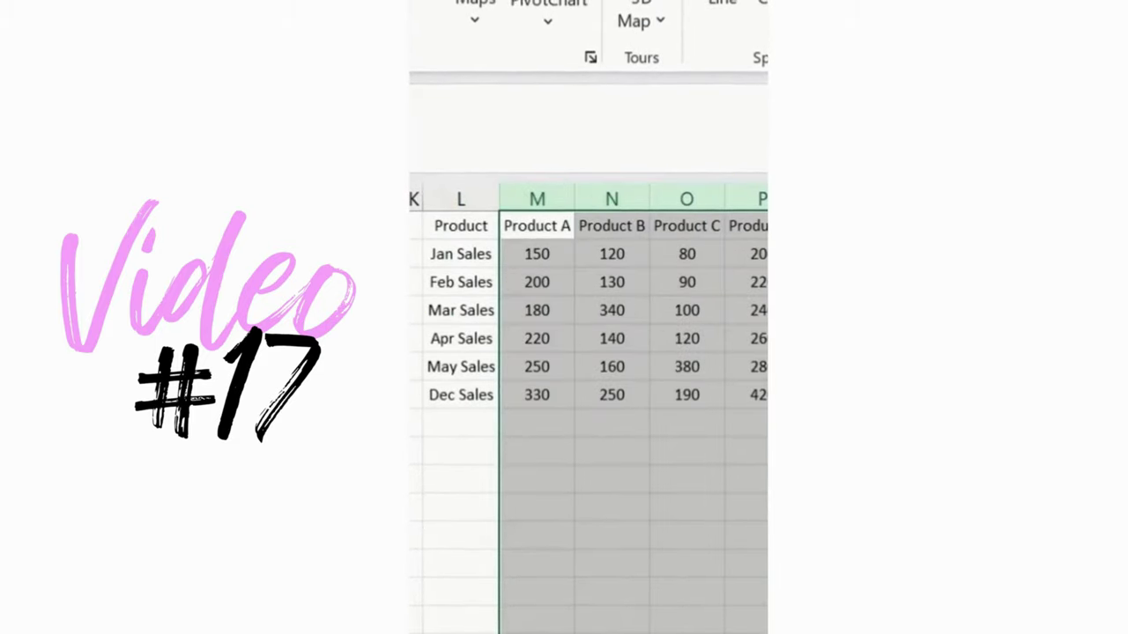
pyautogui.moveTo(462, 227); pyautogui.dragTo(468, 374)
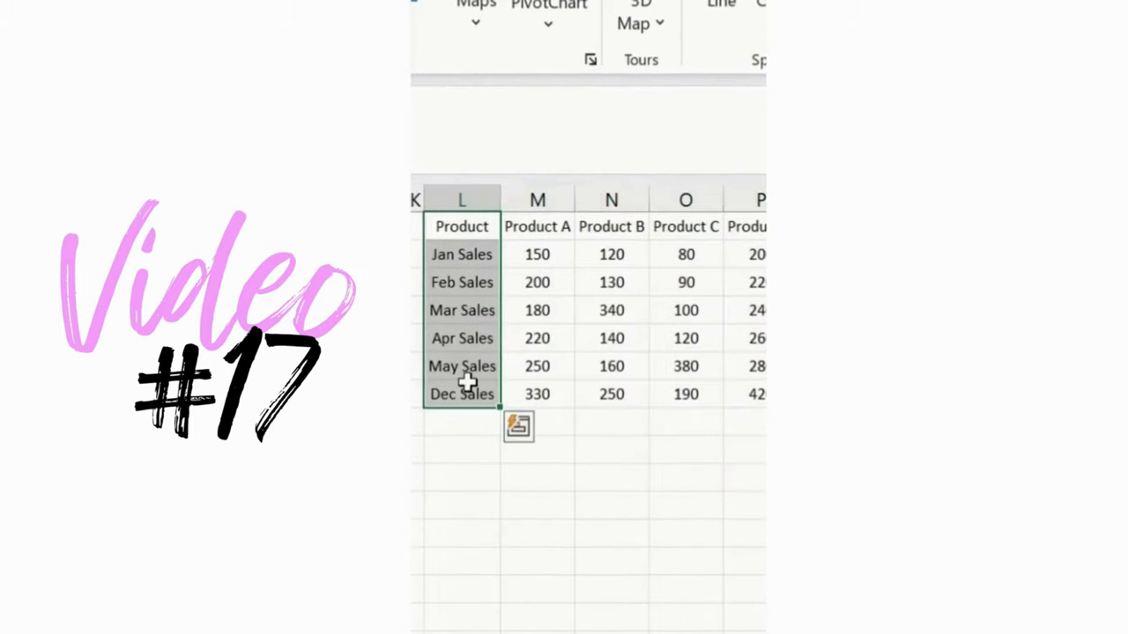
pyautogui.click(754, 309)
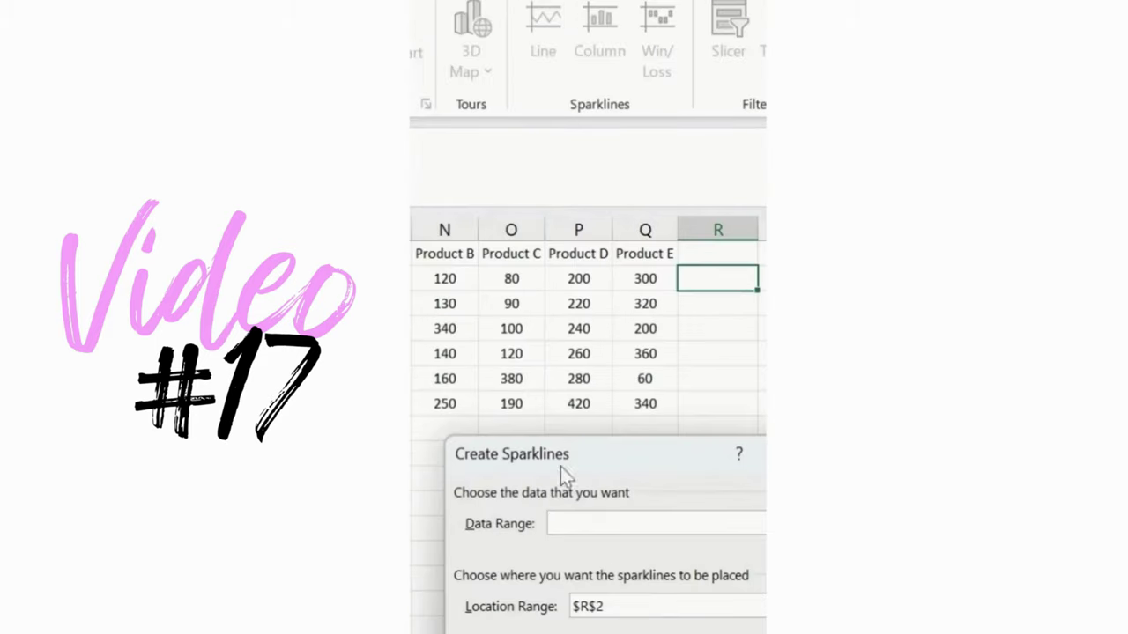
pyautogui.moveTo(410, 279); pyautogui.dragTo(637, 276)
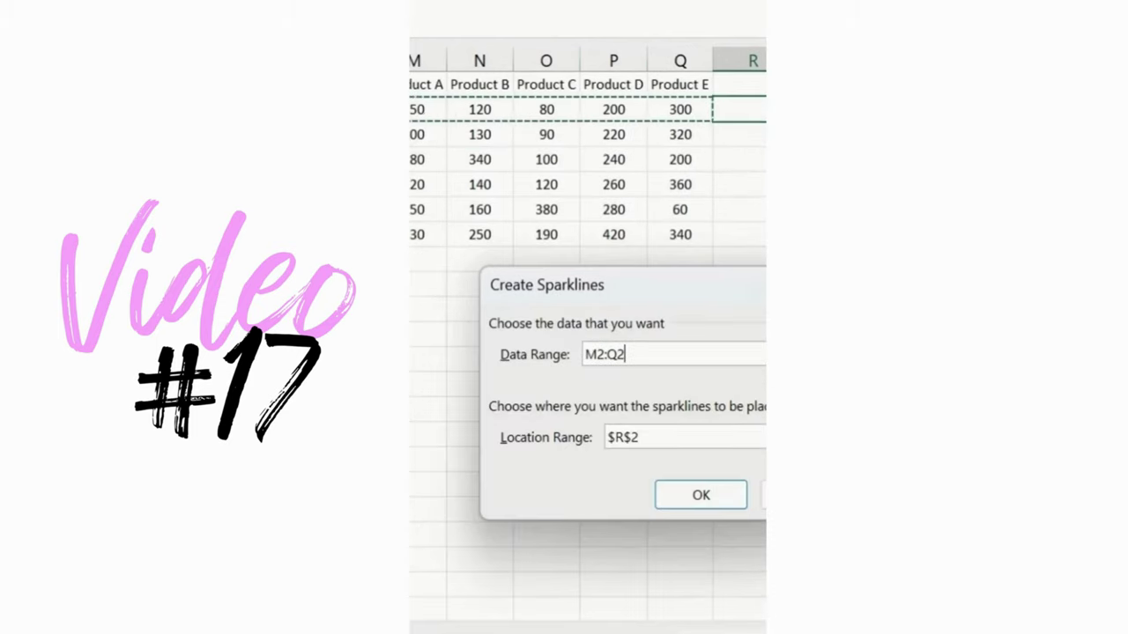
pyautogui.click(687, 498)
pyautogui.moveTo(763, 238); pyautogui.dragTo(760, 323)
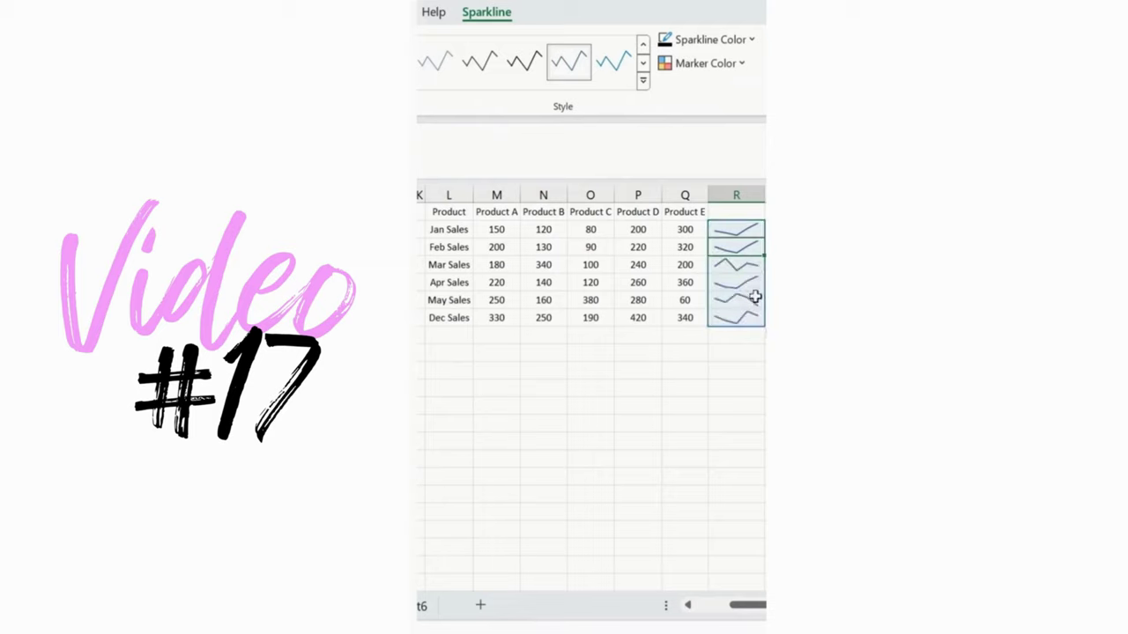
# - Apply a green line style to the sparklines in column R
pyautogui.click(702, 67)
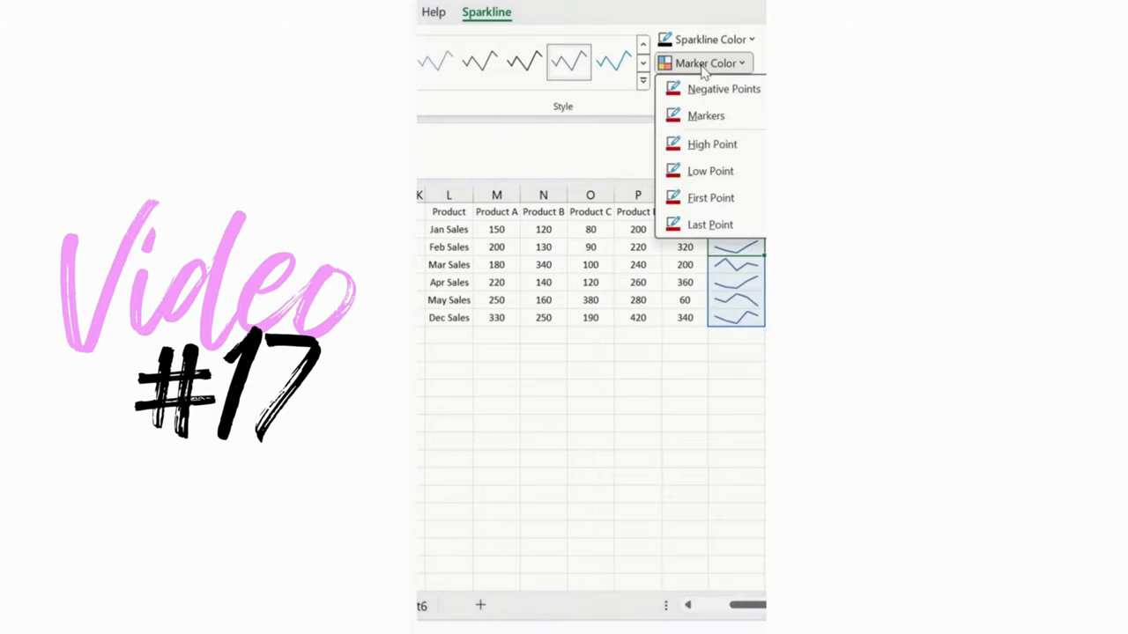
pyautogui.click(642, 81)
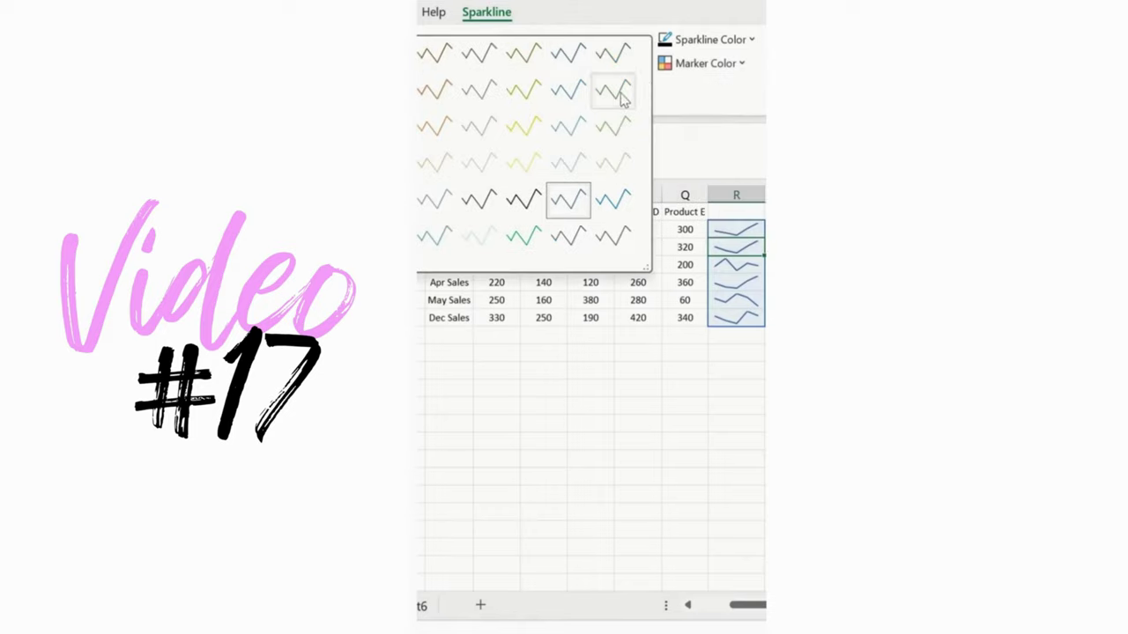
pyautogui.click(622, 92)
pyautogui.click(684, 304)
pyautogui.click(732, 251)
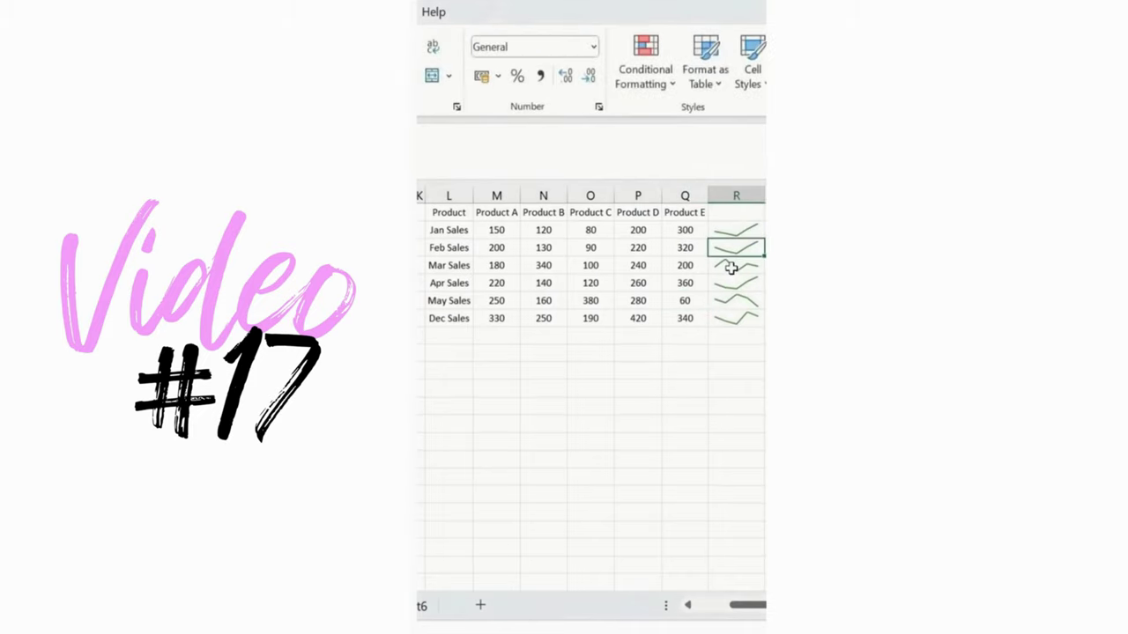
# - Replace the line sparklines with column sparklines from M2:Q2 in R2, fill down to the Dec Sales row, and apply a bright blue style
pyautogui.hotkey('alt', 'n')
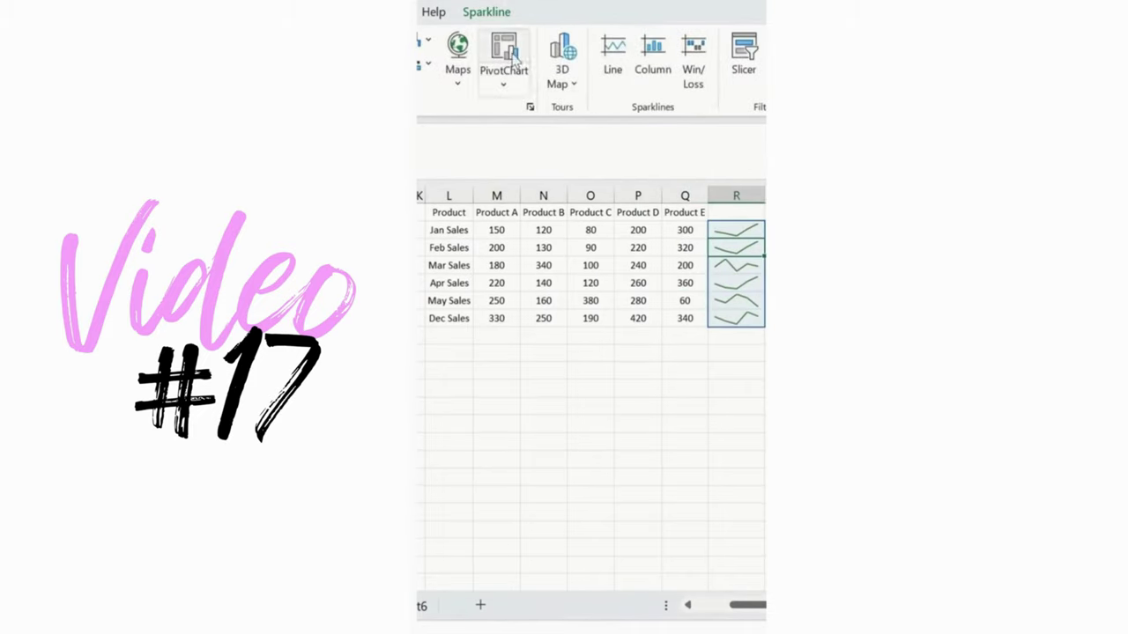
pyautogui.click(647, 66)
pyautogui.moveTo(498, 231); pyautogui.dragTo(684, 230)
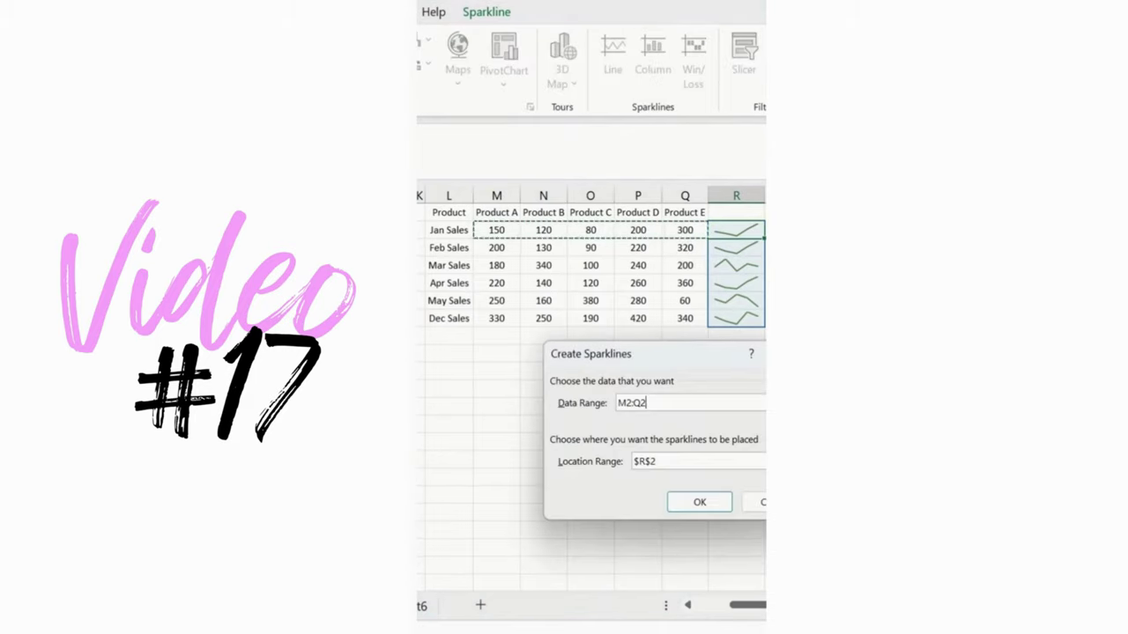
pyautogui.click(718, 501)
pyautogui.moveTo(764, 238); pyautogui.dragTo(763, 326)
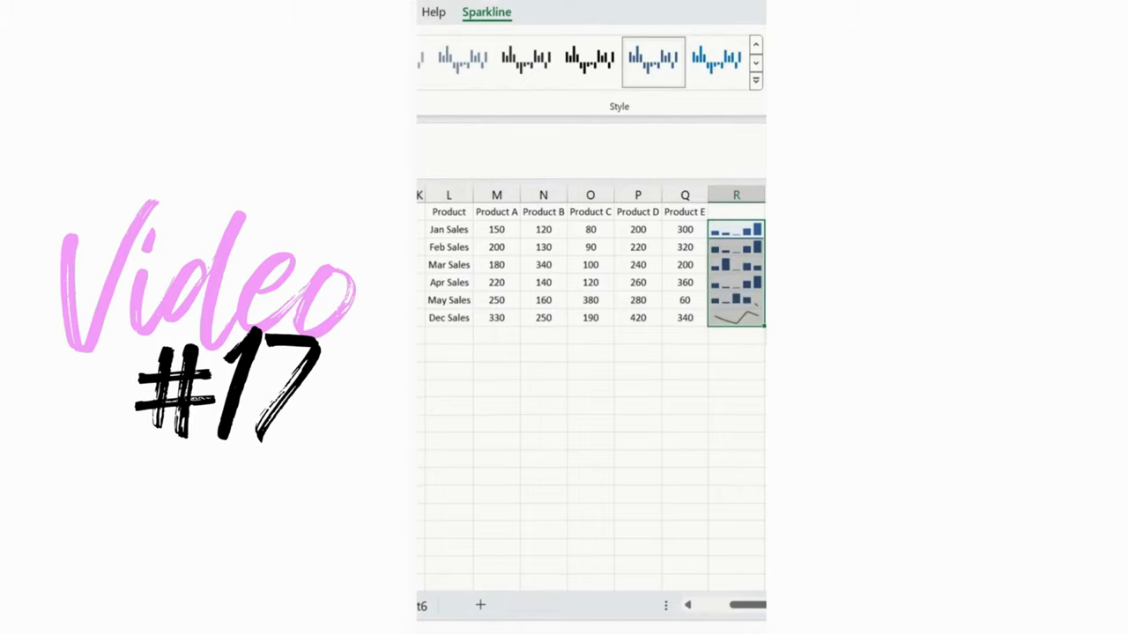
pyautogui.click(689, 385)
pyautogui.click(735, 265)
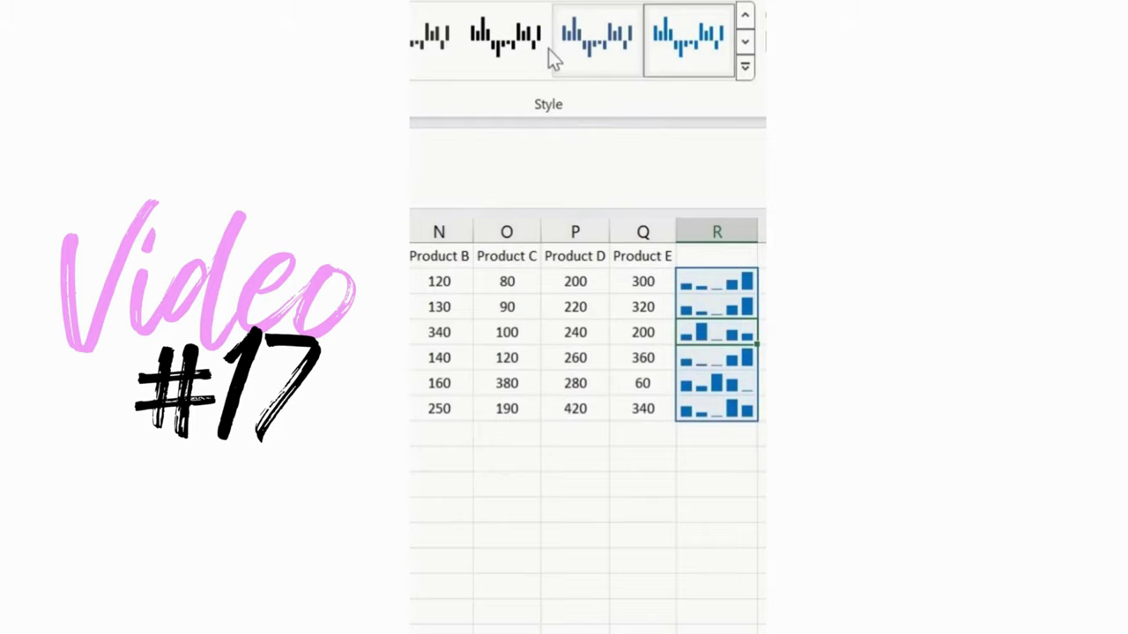
# - Restyle the column sparklines in column R, trying the black style before applying a medium green one
pyautogui.click(513, 50)
pyautogui.click(745, 66)
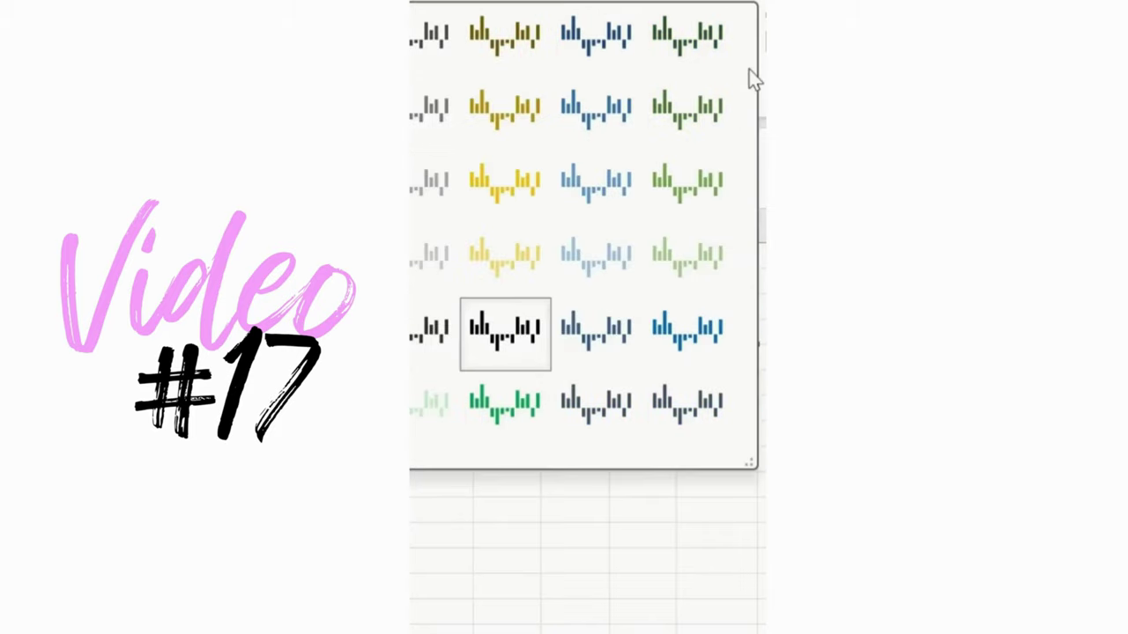
pyautogui.click(688, 185)
pyautogui.click(715, 433)
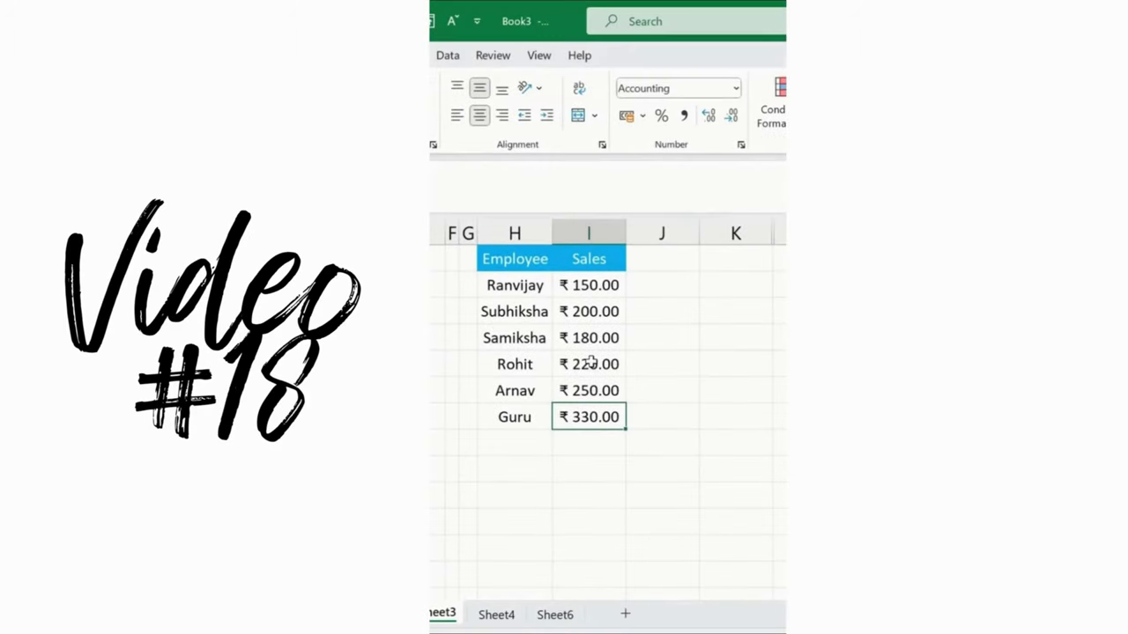
# - Insert a Pie of Pie chart from the Employee and Sales table, shrink it and place it over the table's lower rows
pyautogui.hotkey('alt', 'n')
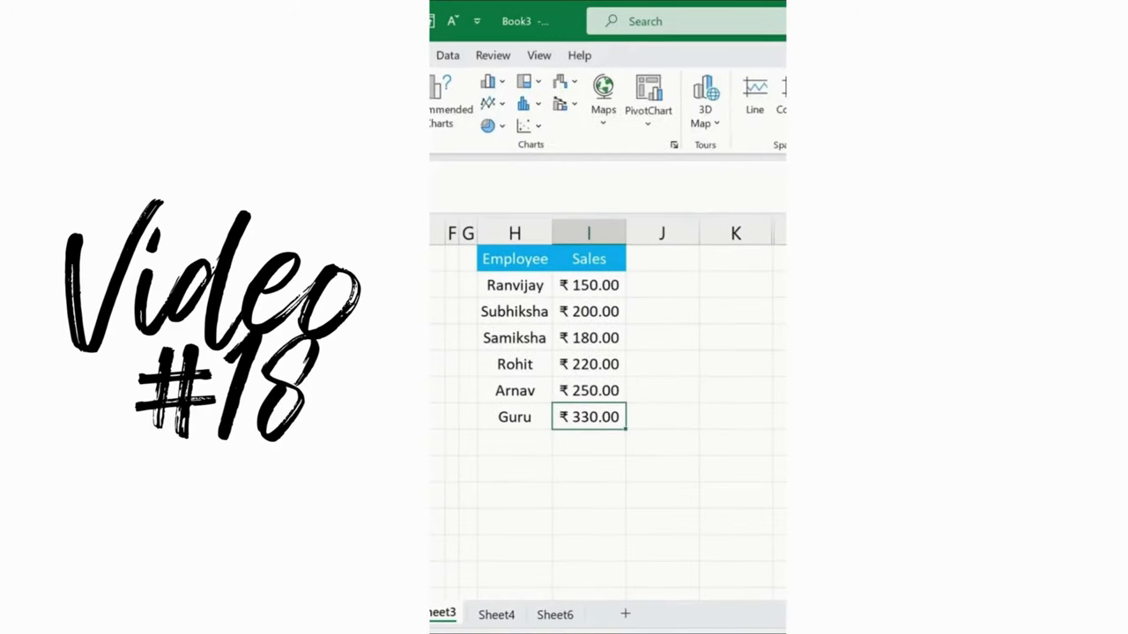
pyautogui.click(501, 127)
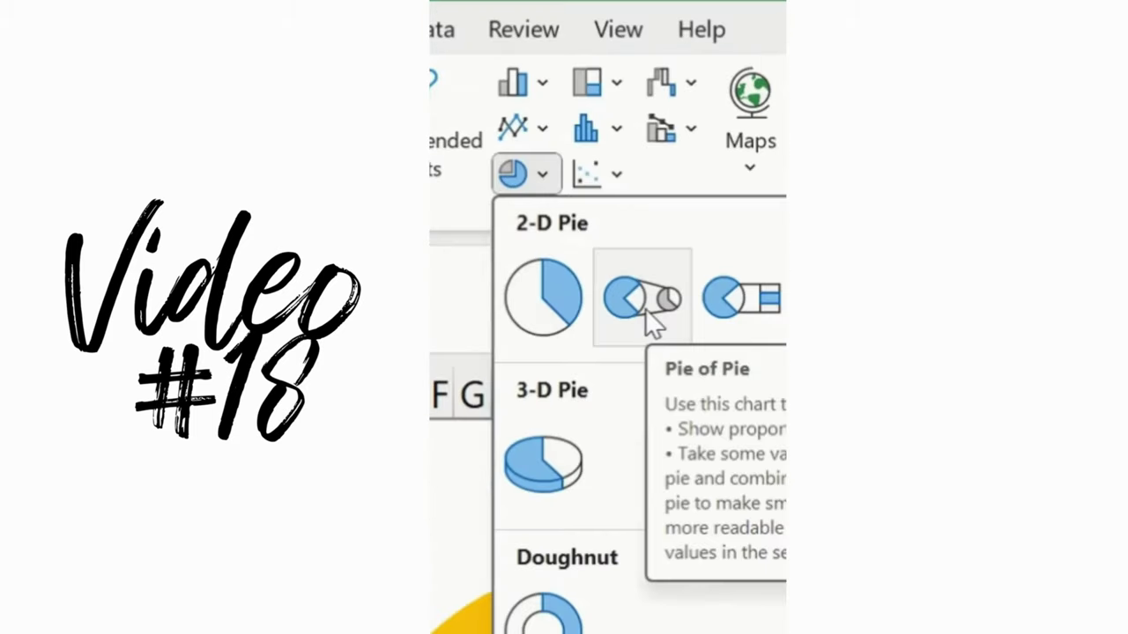
pyautogui.click(645, 308)
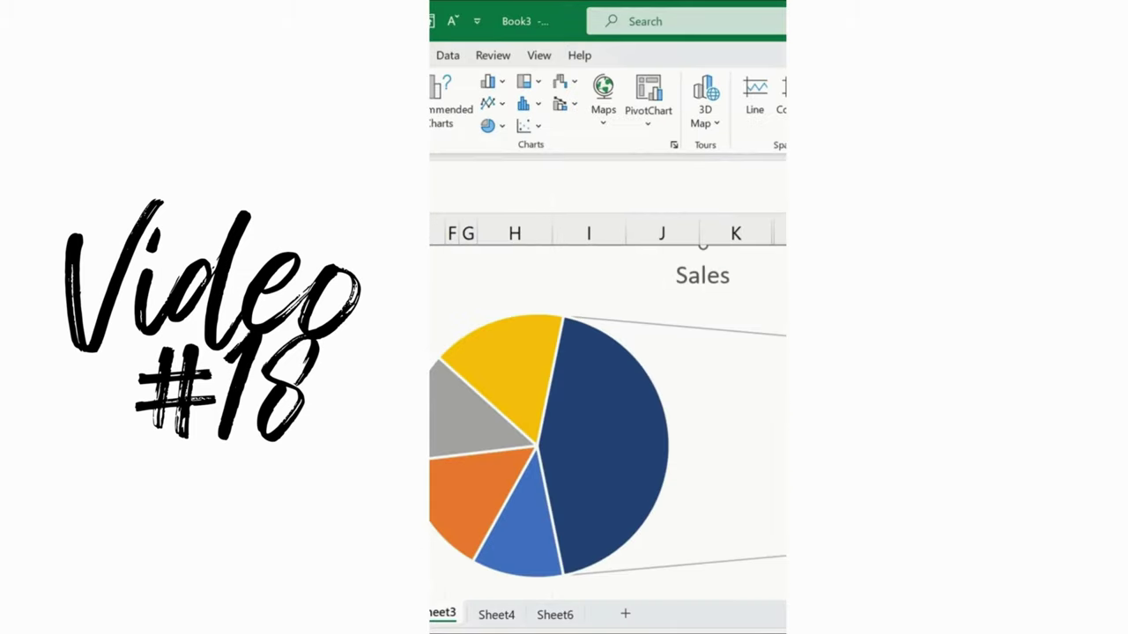
pyautogui.click(767, 372)
pyautogui.moveTo(717, 411); pyautogui.dragTo(757, 375)
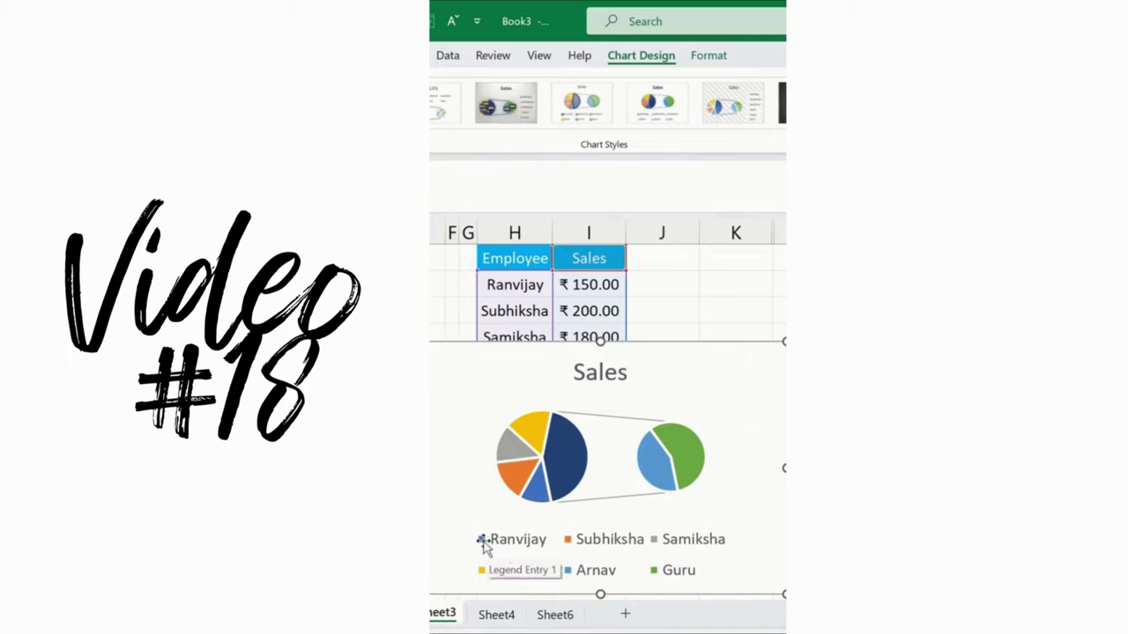
# - Apply the grey gradient chart style with percentage labels to the Sales pie chart, and enlarge the chart and its plot area
pyautogui.moveTo(540, 497)
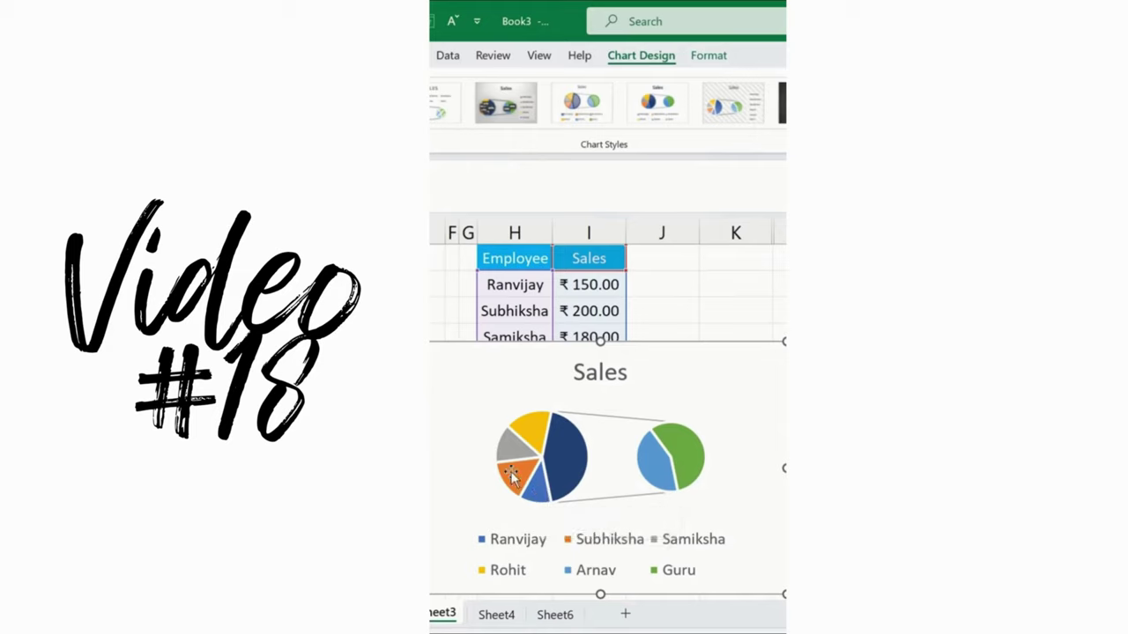
pyautogui.moveTo(509, 474)
pyautogui.moveTo(578, 473)
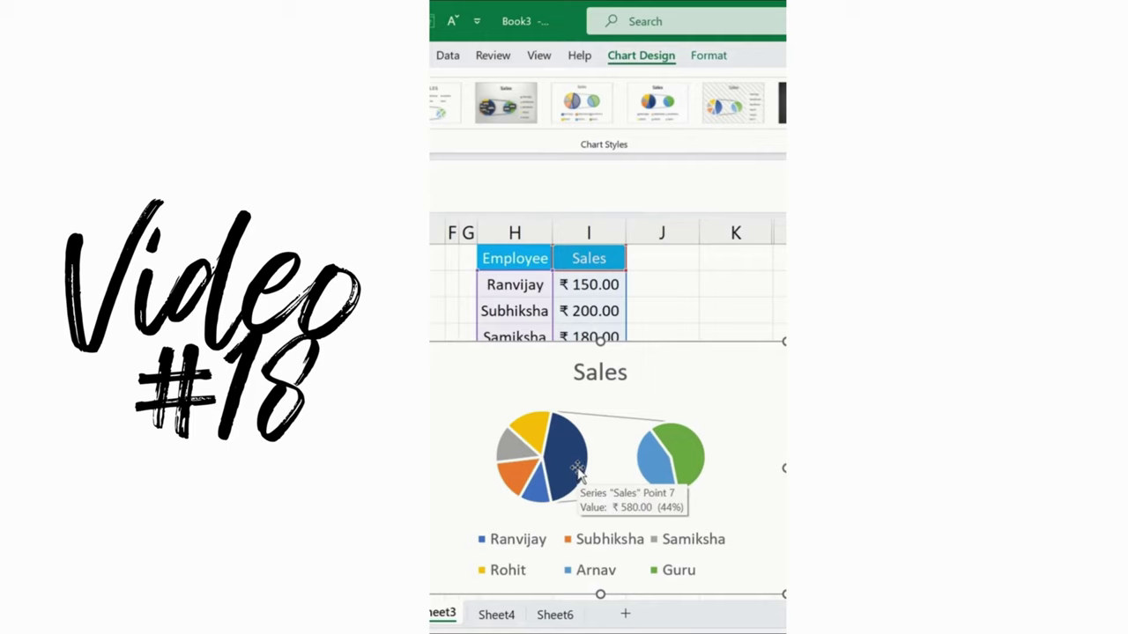
pyautogui.moveTo(683, 440)
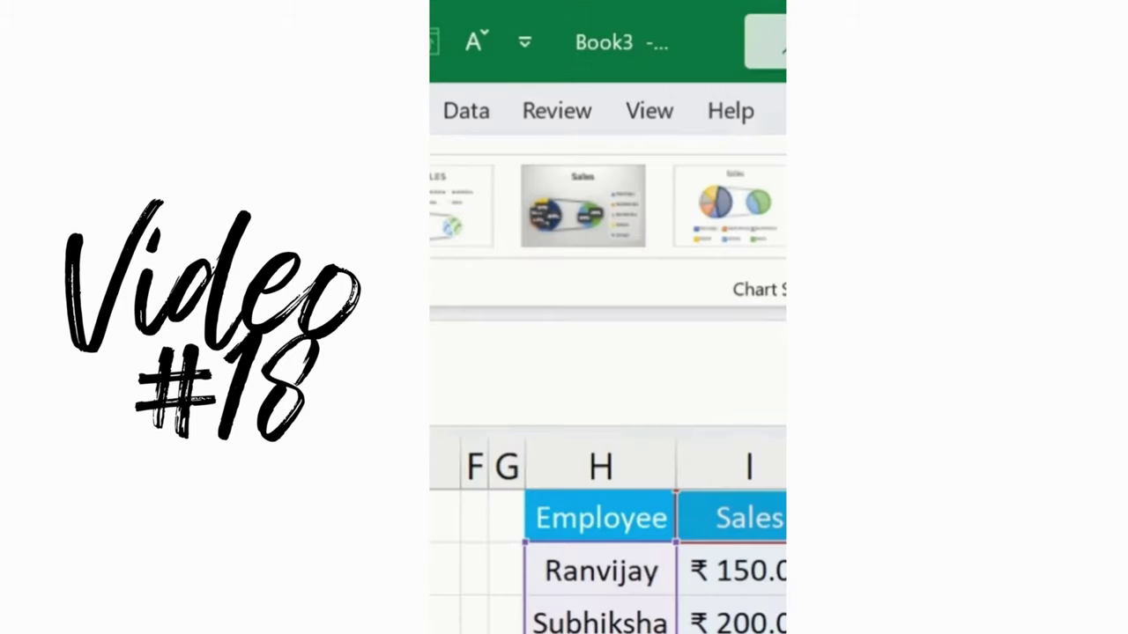
pyautogui.click(567, 203)
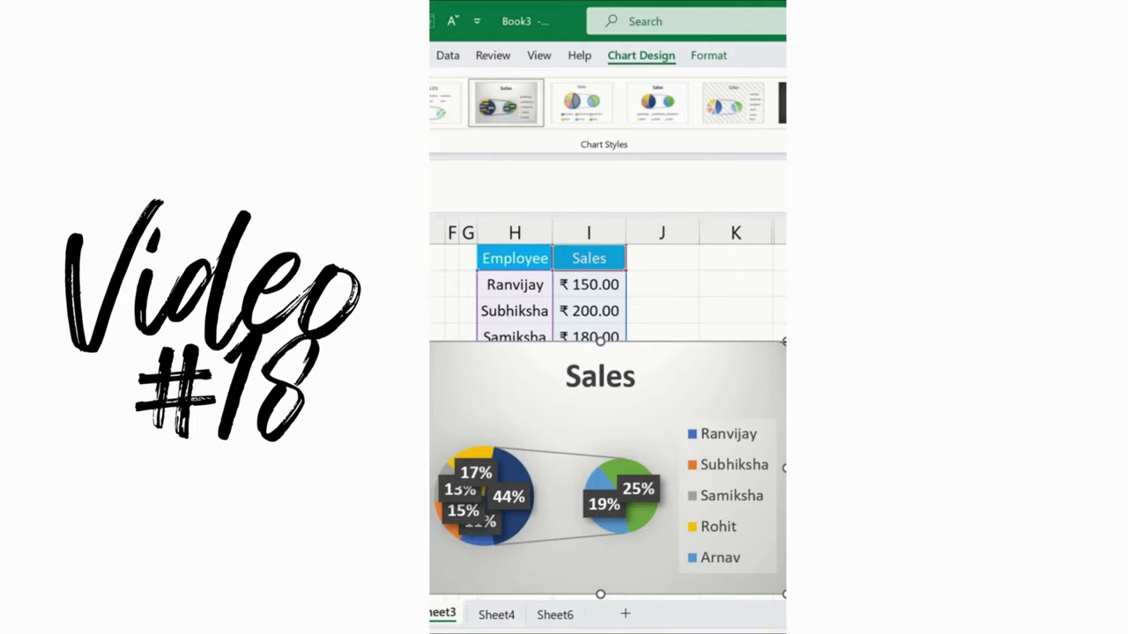
pyautogui.moveTo(696, 406); pyautogui.dragTo(906, 244)
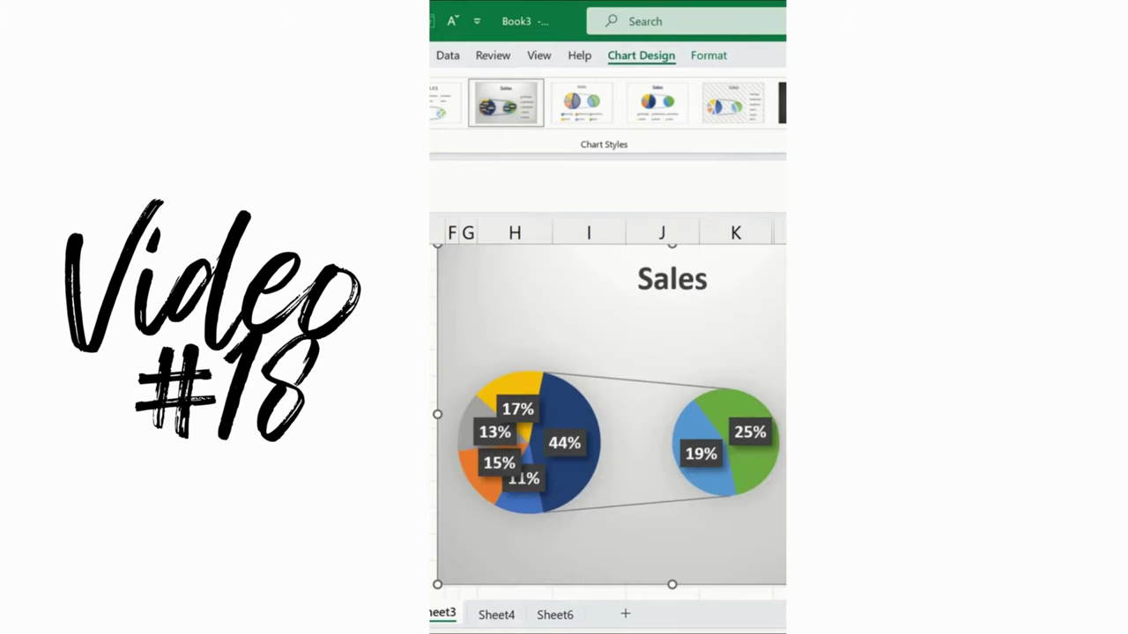
pyautogui.click(749, 572)
pyautogui.moveTo(749, 571); pyautogui.dragTo(766, 460)
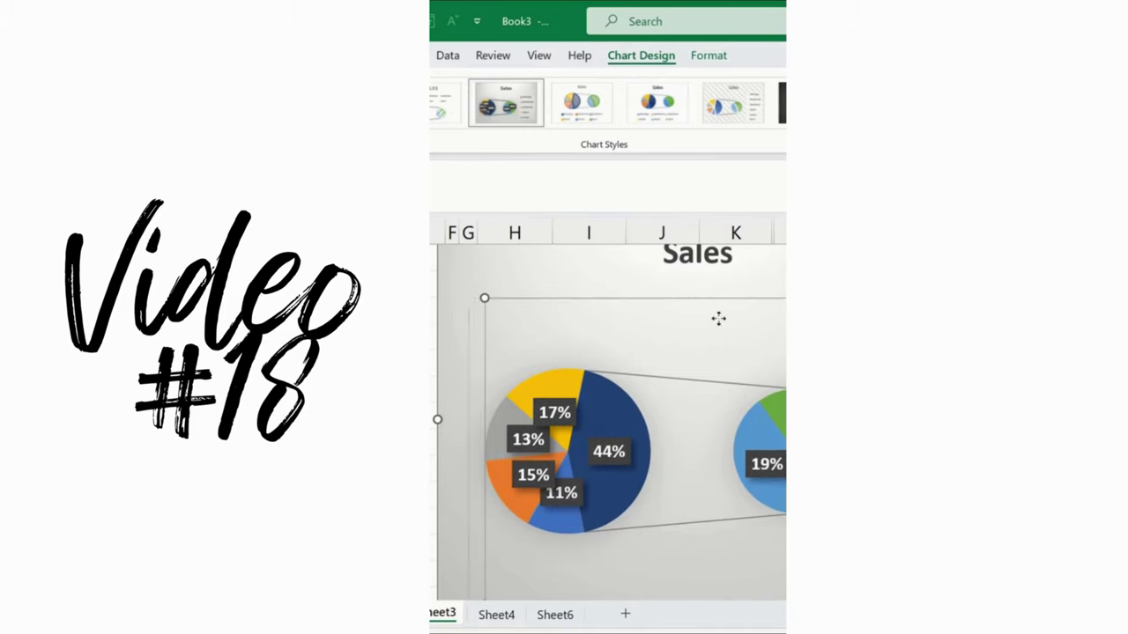
pyautogui.moveTo(717, 318); pyautogui.dragTo(701, 319)
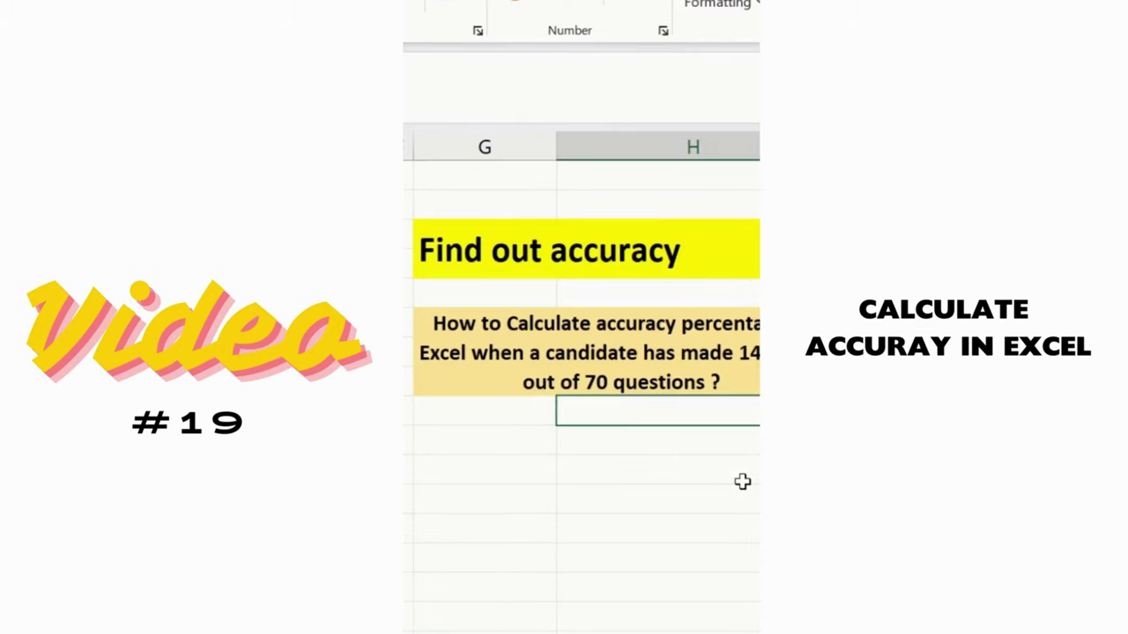
# - Reveal the hidden calculation rows beneath the accuracy question and select the Total Question value
pyautogui.click(515, 323)
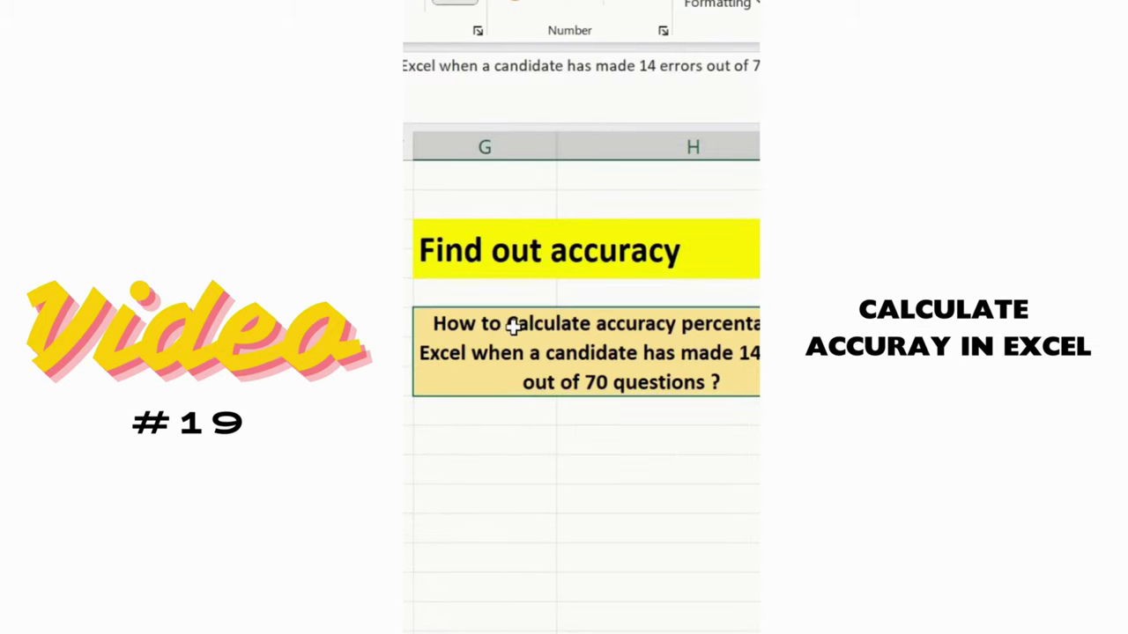
pyautogui.click(466, 432)
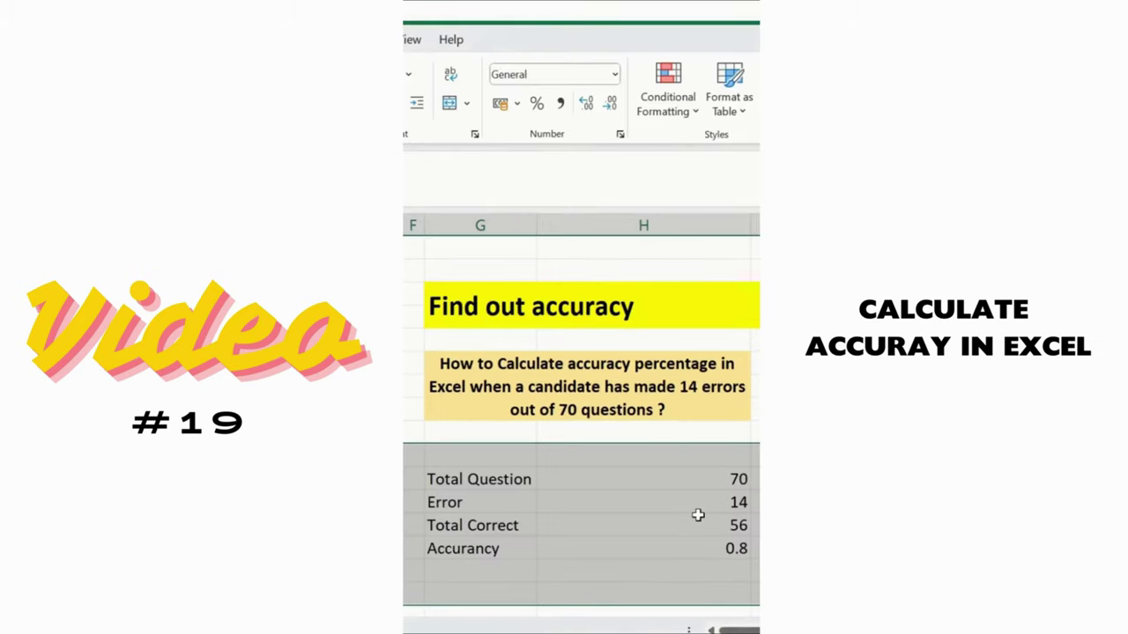
pyautogui.click(673, 485)
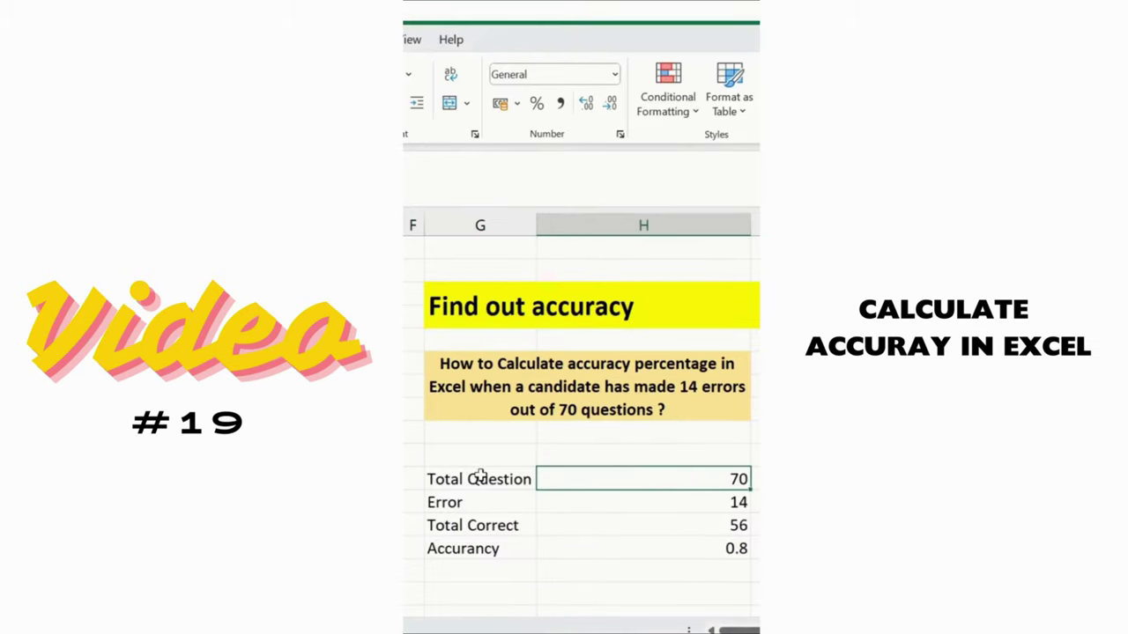
# - Color-code the calculation rows: light orange fill for Total Question, red text for Error, light green fill for Total Correct
pyautogui.moveTo(479, 476); pyautogui.dragTo(625, 479)
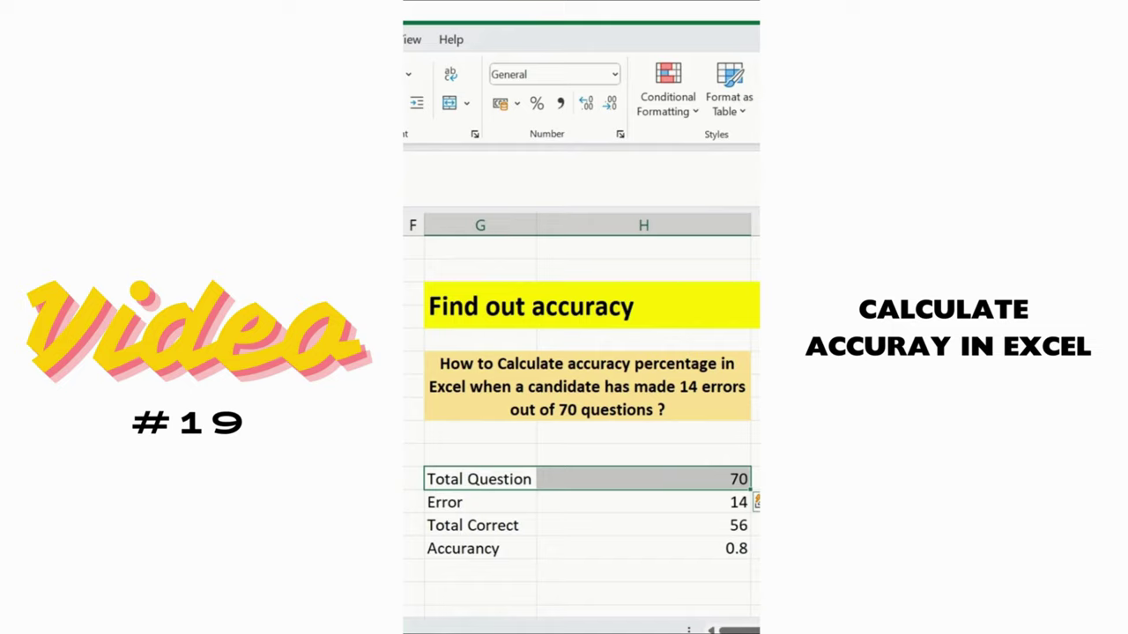
pyautogui.moveTo(492, 501); pyautogui.dragTo(607, 499)
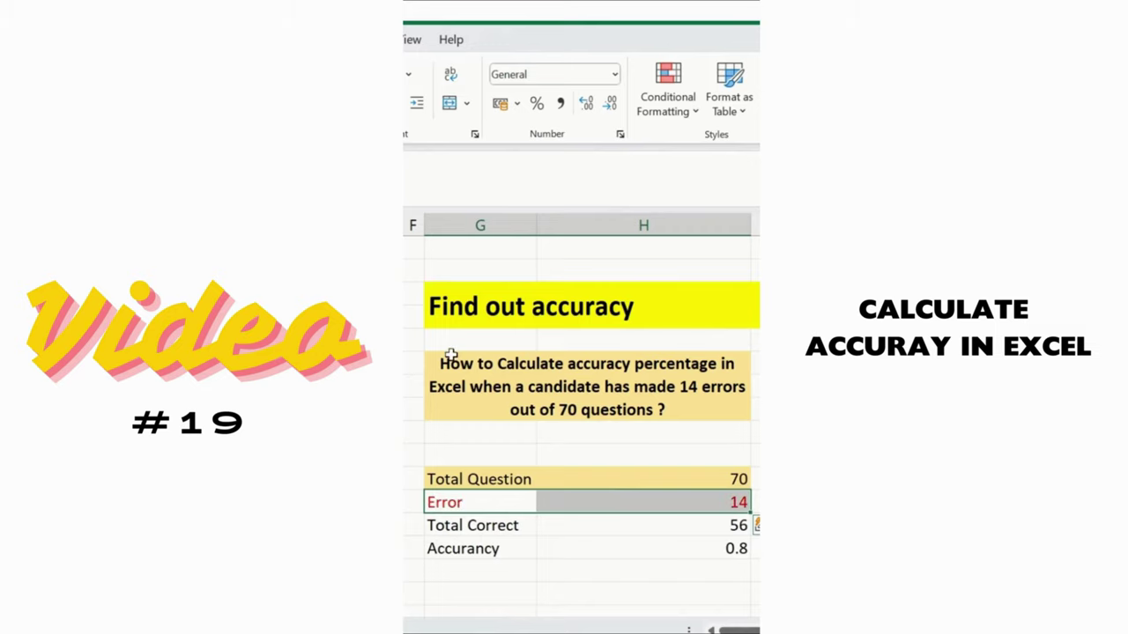
pyautogui.click(672, 479)
pyautogui.click(427, 460)
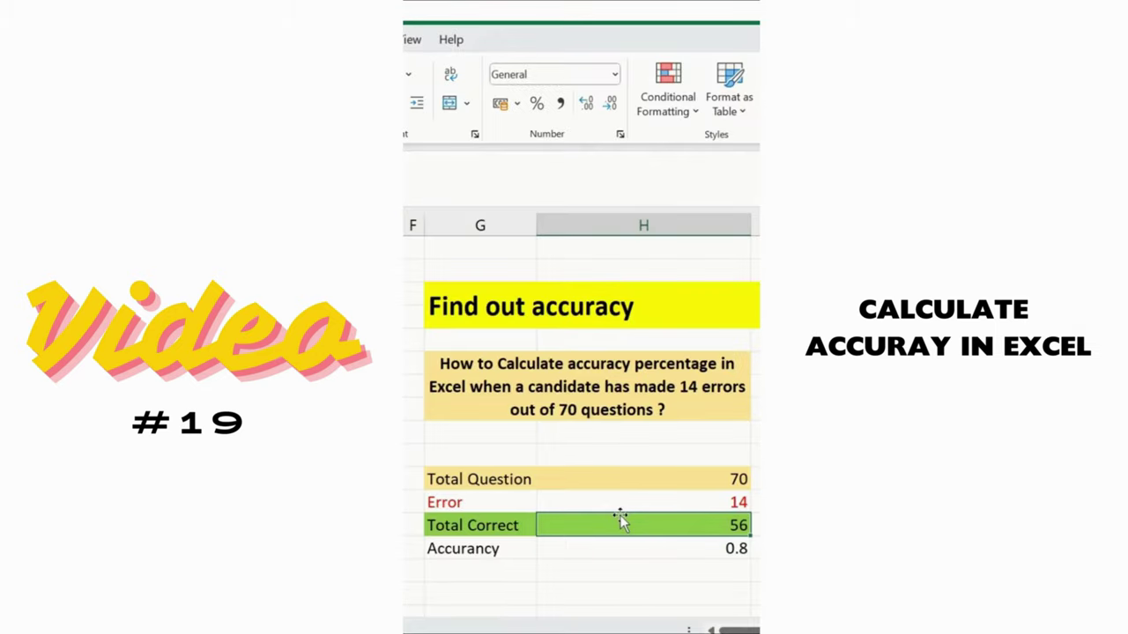
# - Calculate Total Correct in H13 with the formula =H11-H12
pyautogui.write('=')
pyautogui.press('Down')
pyautogui.press('Up')
pyautogui.press('Up')
pyautogui.press('Up')
pyautogui.write('-')
pyautogui.press('Down')
pyautogui.press('Up')
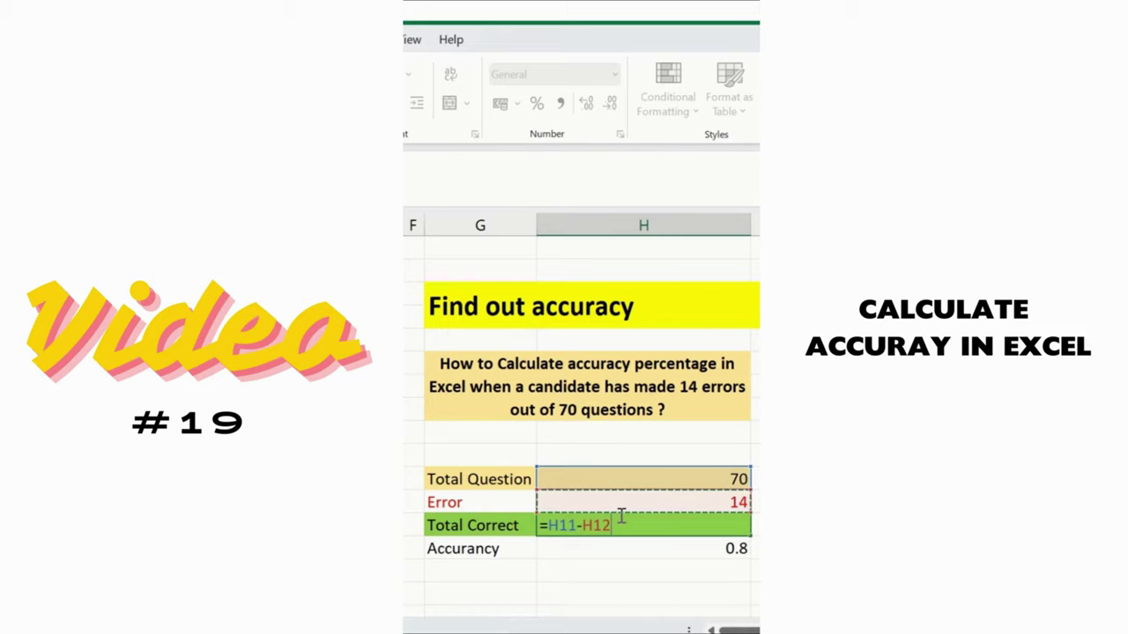
pyautogui.press('Return')
pyautogui.click(621, 522)
# - Format the Accurancy row with a dark green fill and white text, and return to its value cell in column H
pyautogui.press('Down')
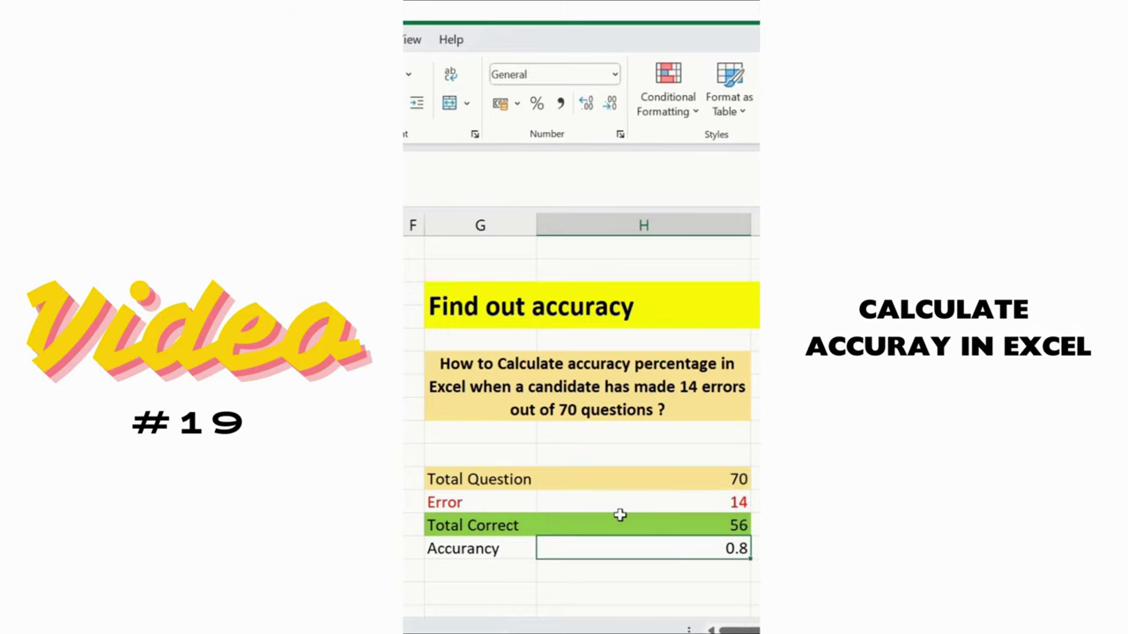
pyautogui.hotkey('shift', 'Left')
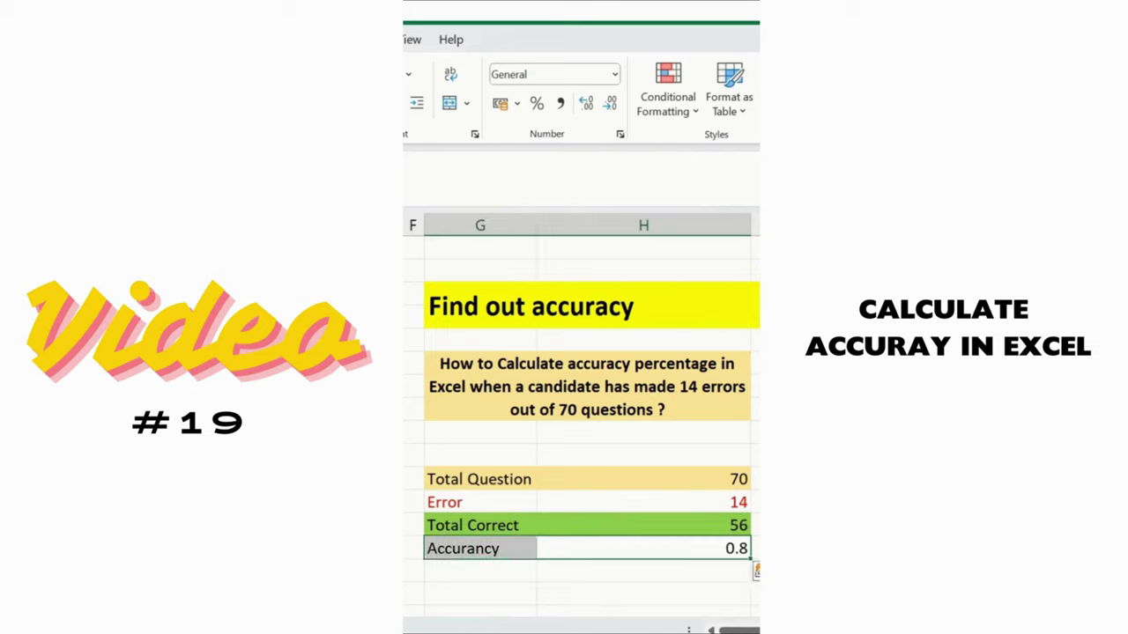
pyautogui.press('F4')
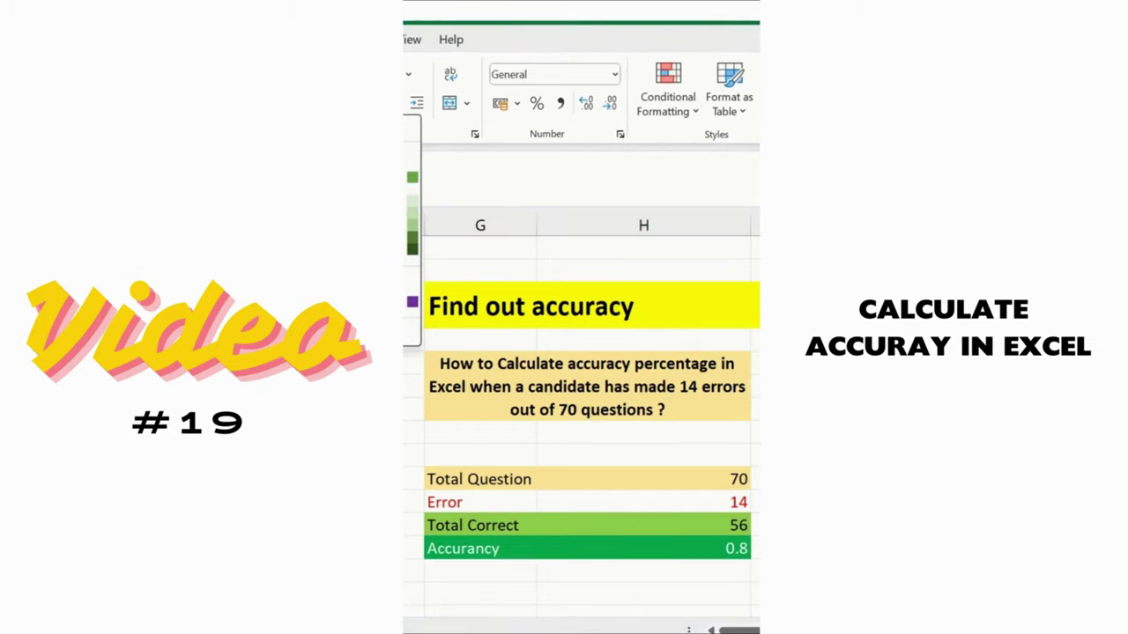
pyautogui.press('Up')
pyautogui.press('Up')
pyautogui.press('Up')
pyautogui.press('Down')
pyautogui.press('Down')
pyautogui.press('Down')
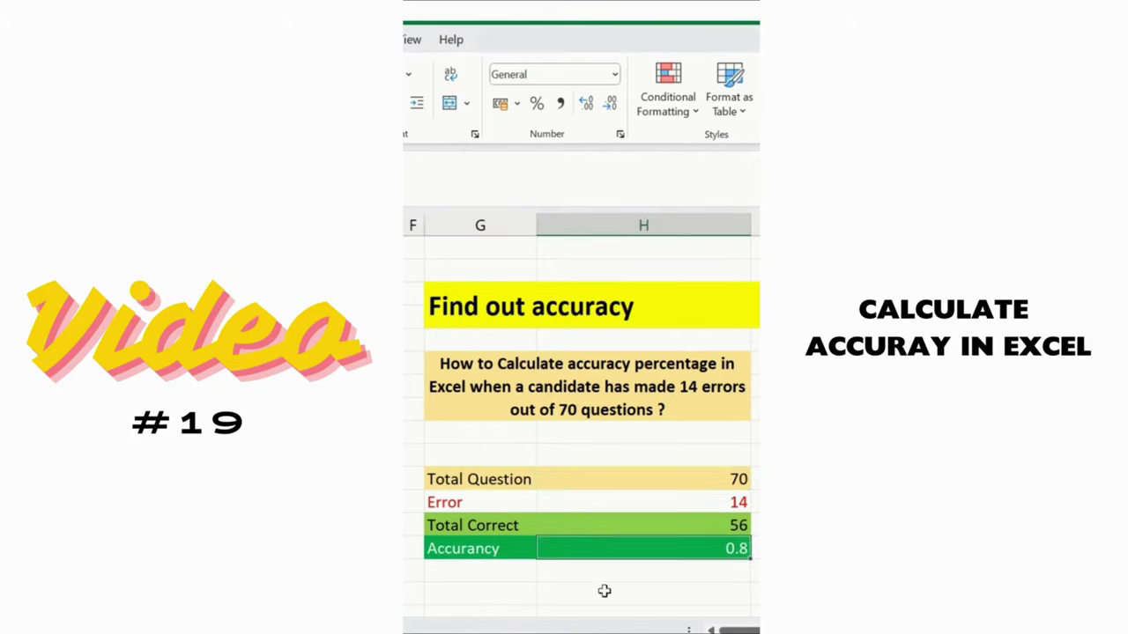
# - Calculate the accuracy in the Accurancy row of column H with the formula =H13/H11
pyautogui.write('=')
pyautogui.press('Up')
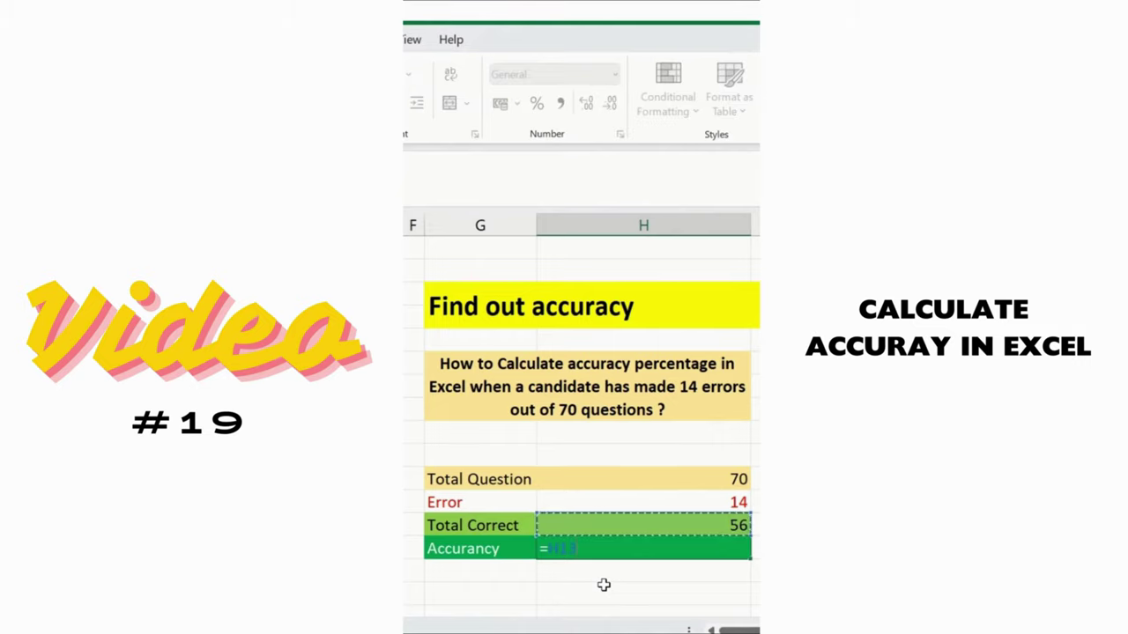
pyautogui.write('/')
pyautogui.press('Up')
pyautogui.press('Up')
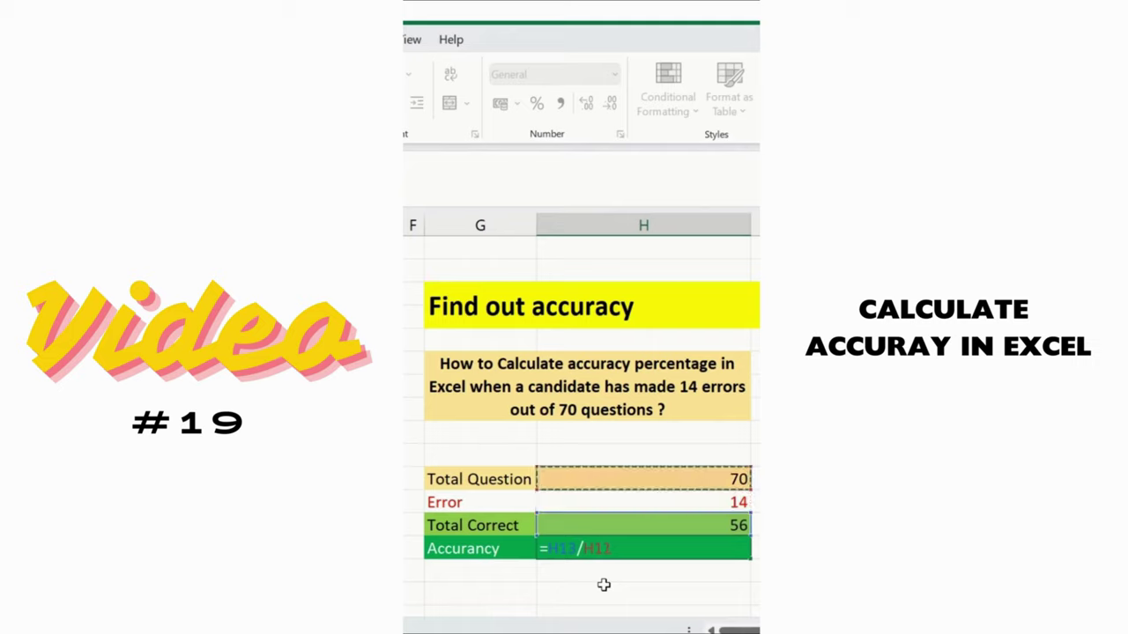
pyautogui.press('Return')
pyautogui.press('Up')
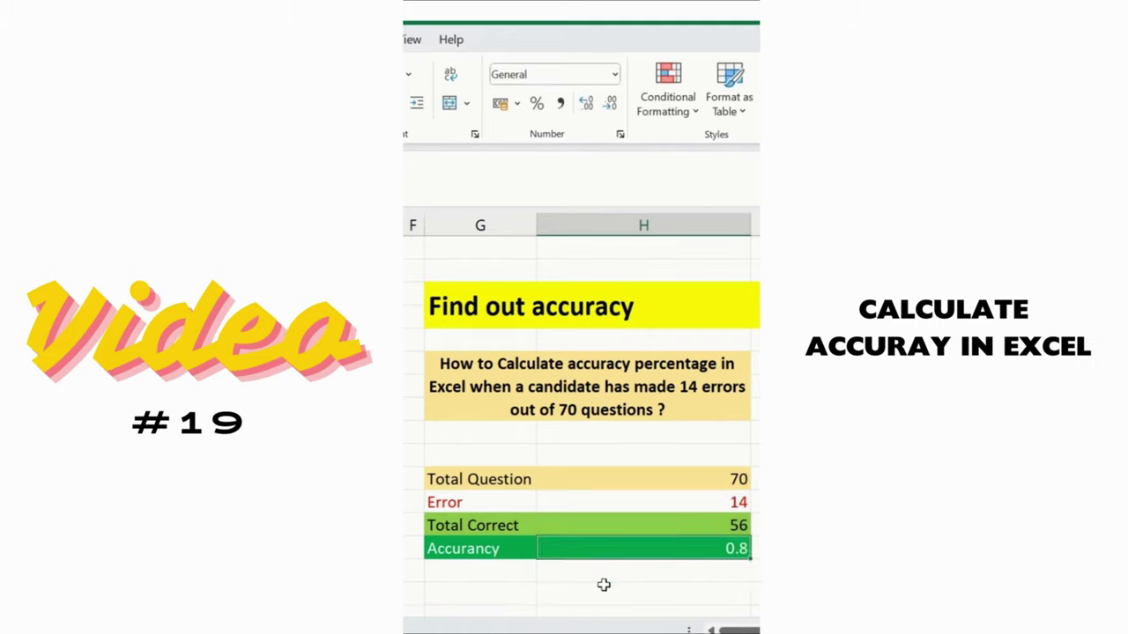
# - Format the accuracy result in column H as a percentage
pyautogui.click(538, 106)
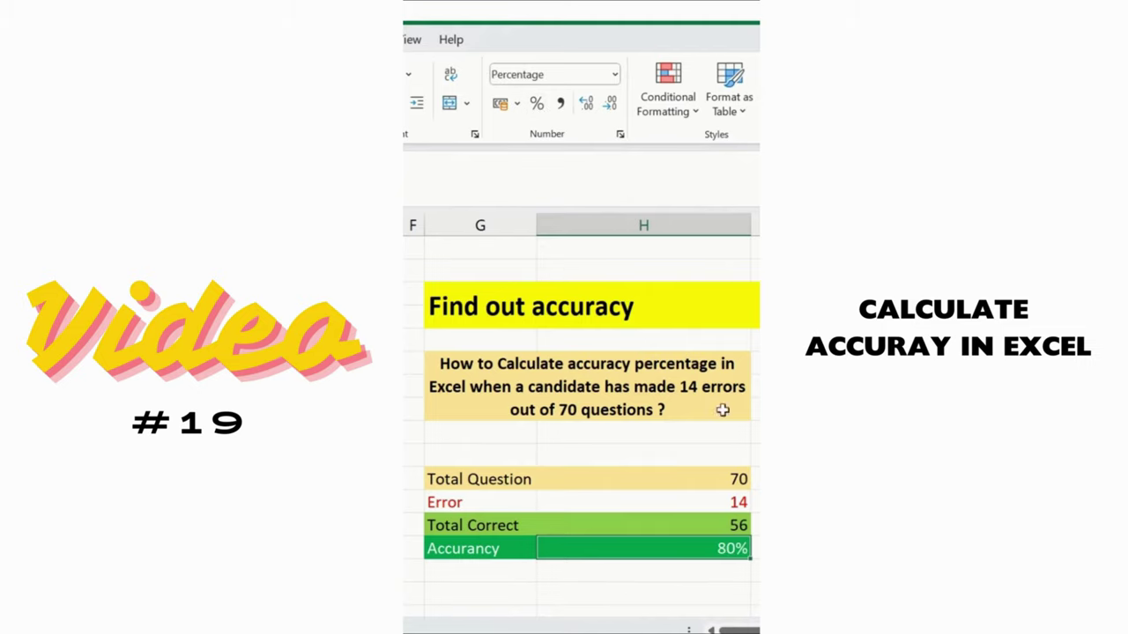
pyautogui.scroll(-2, 716, 573)
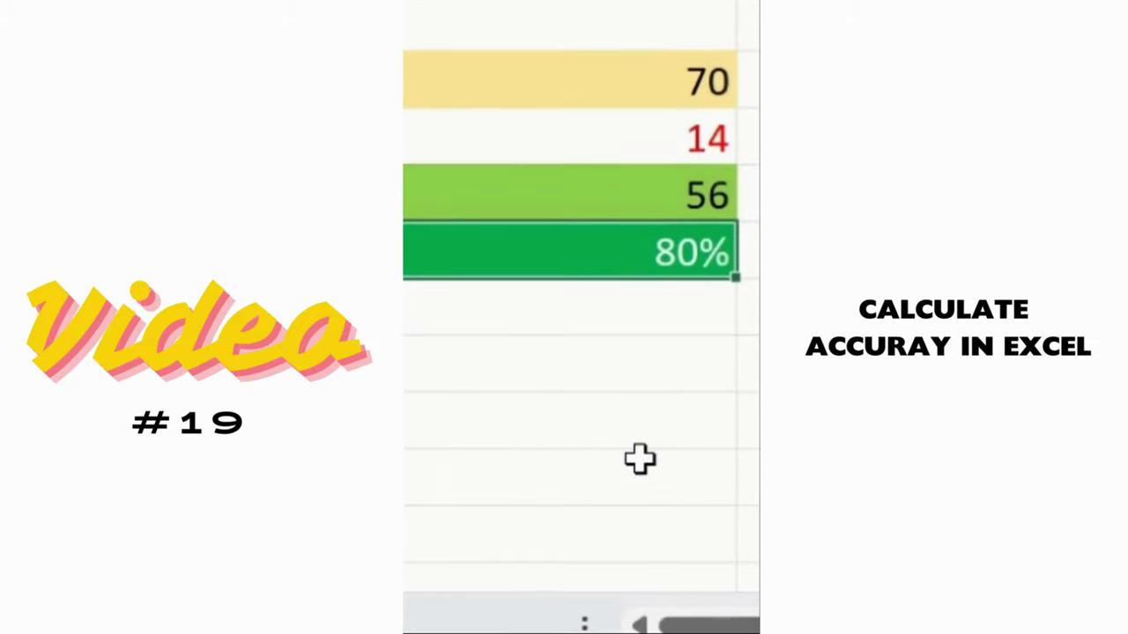
pyautogui.scroll(-1, 711, 563)
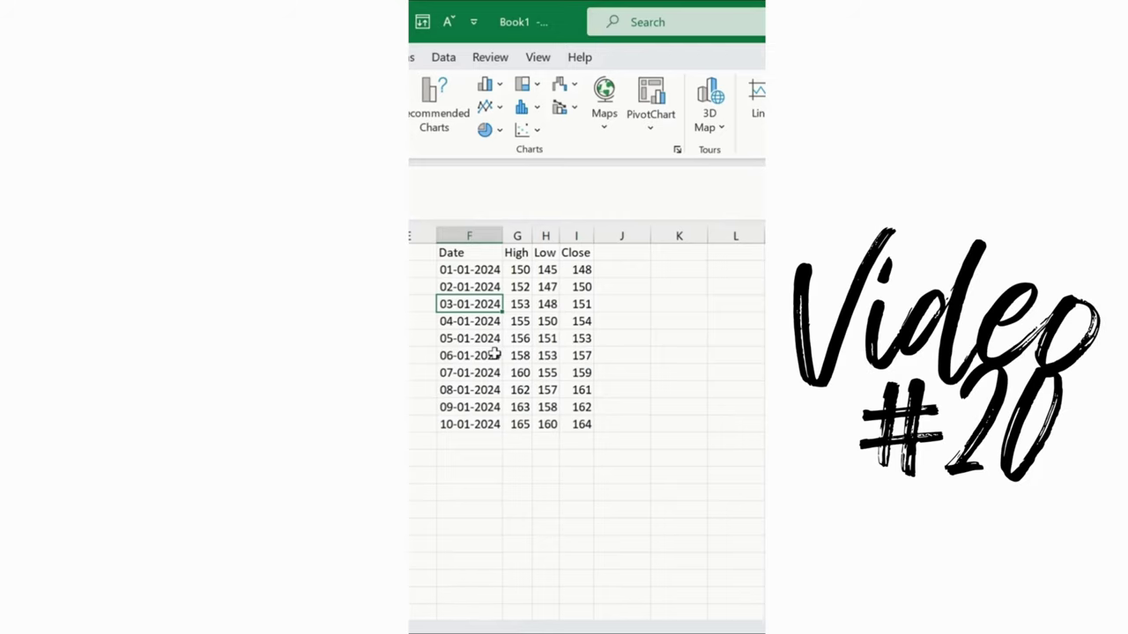
# - Apply the rupee Accounting number format to all High, Low and Close values in columns G to I
pyautogui.moveTo(491, 255); pyautogui.dragTo(591, 411)
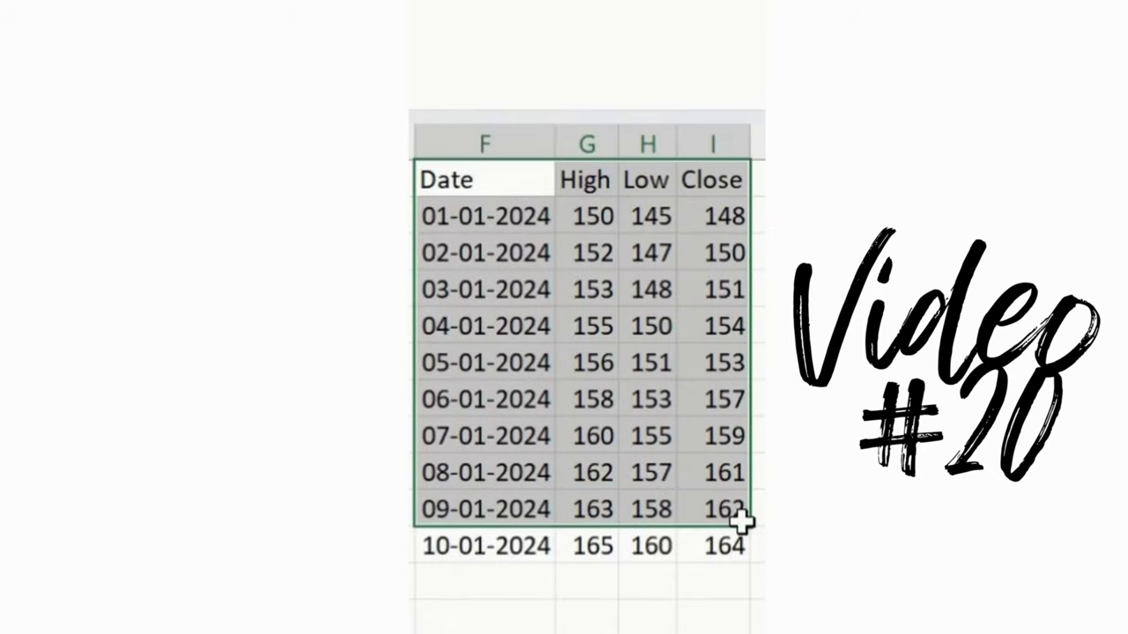
pyautogui.moveTo(740, 521); pyautogui.dragTo(743, 537)
pyautogui.click(498, 144)
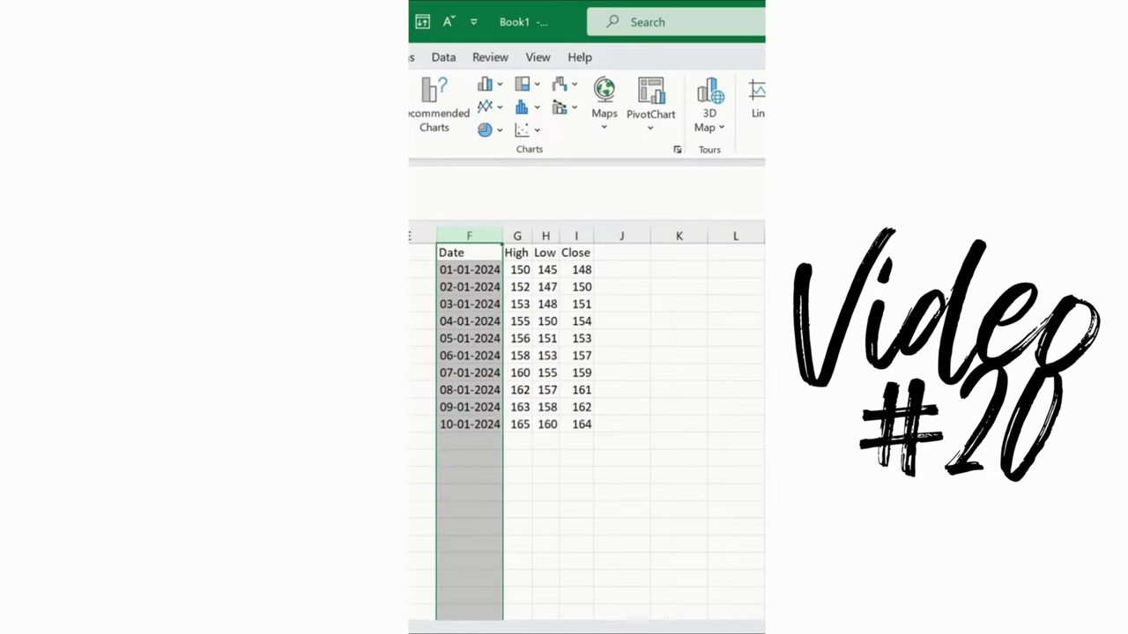
pyautogui.click(520, 229)
pyautogui.click(546, 231)
pyautogui.click(580, 235)
pyautogui.moveTo(518, 269); pyautogui.dragTo(589, 426)
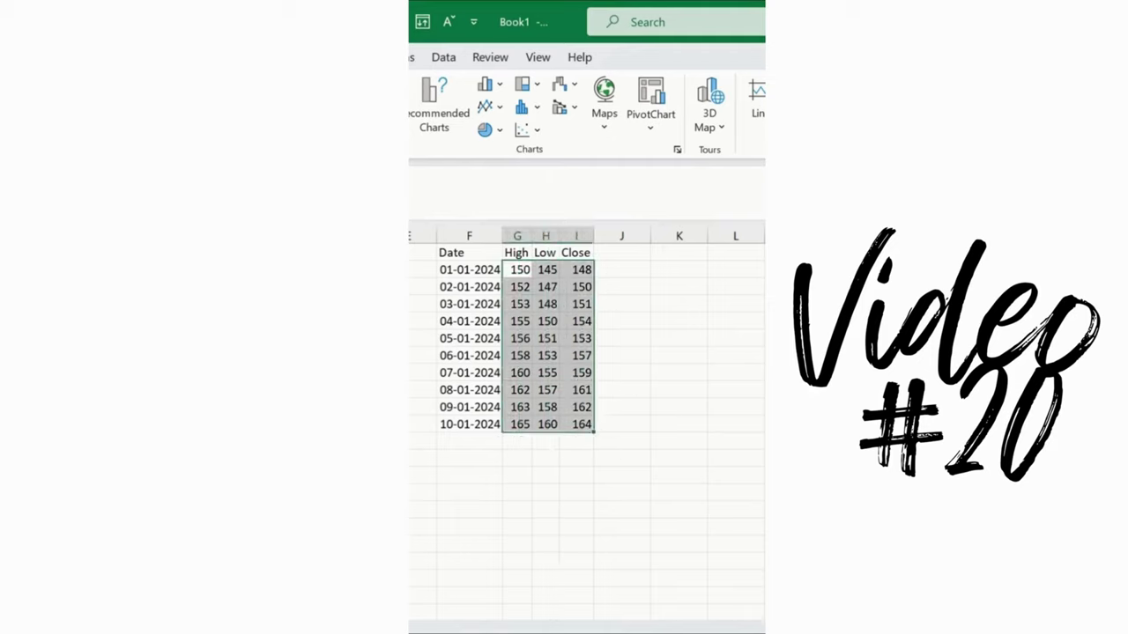
pyautogui.hotkey('alt', 'h')
pyautogui.click(627, 120)
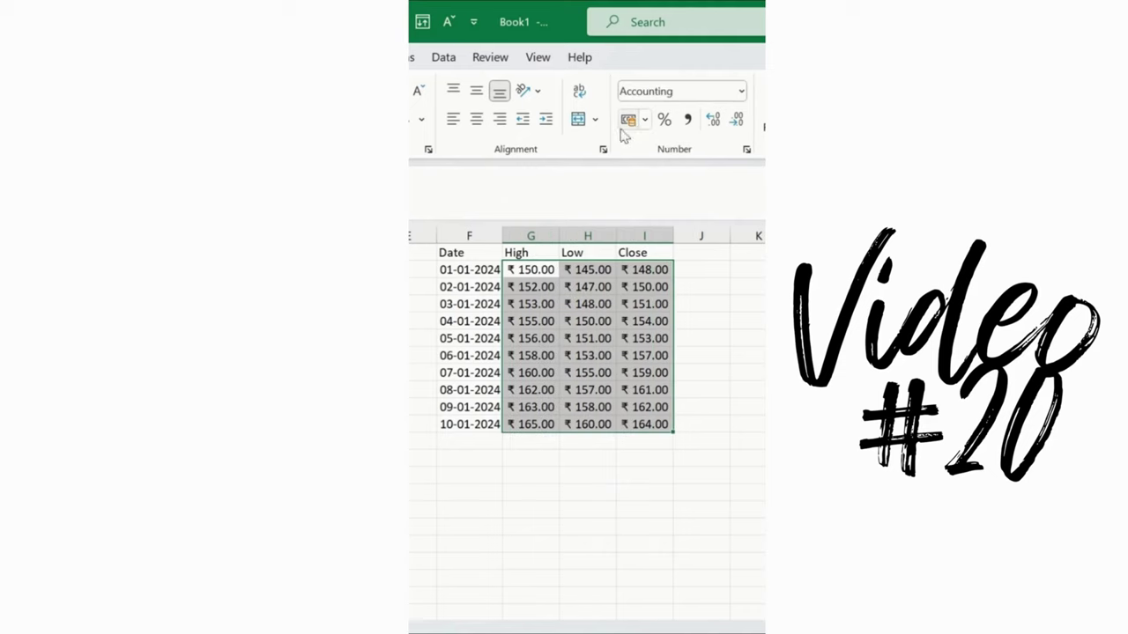
# - Insert a High-Low-Close stock chart from the Date, High, Low and Close table and place it over the lower rows of the data
pyautogui.click(584, 322)
pyautogui.moveTo(496, 255); pyautogui.dragTo(647, 425)
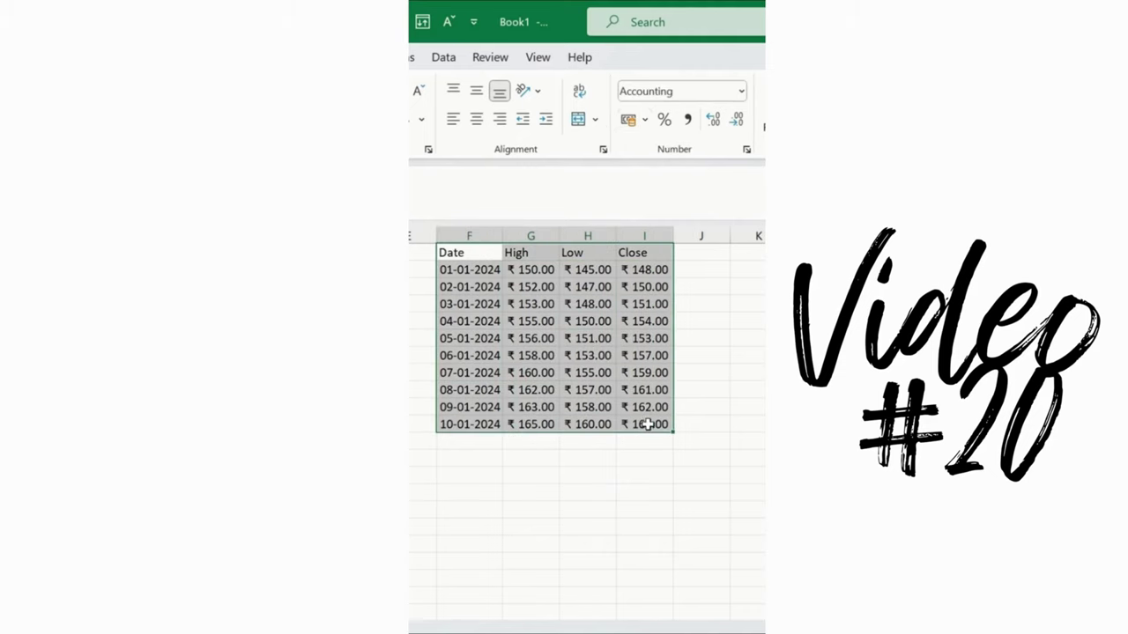
pyautogui.hotkey('alt', 'n')
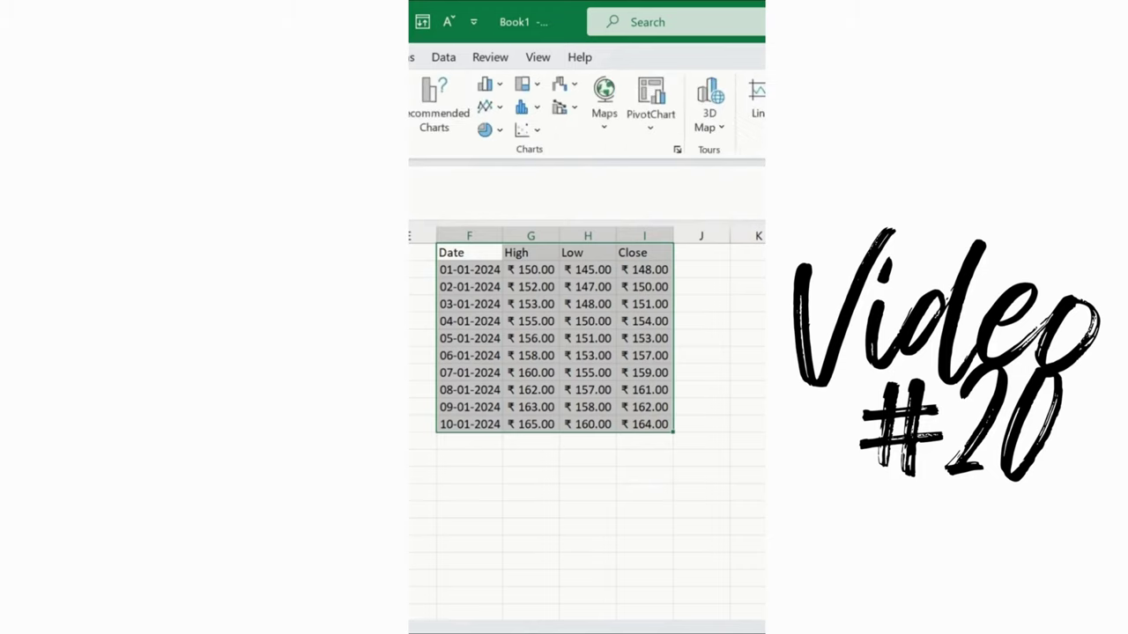
pyautogui.click(573, 89)
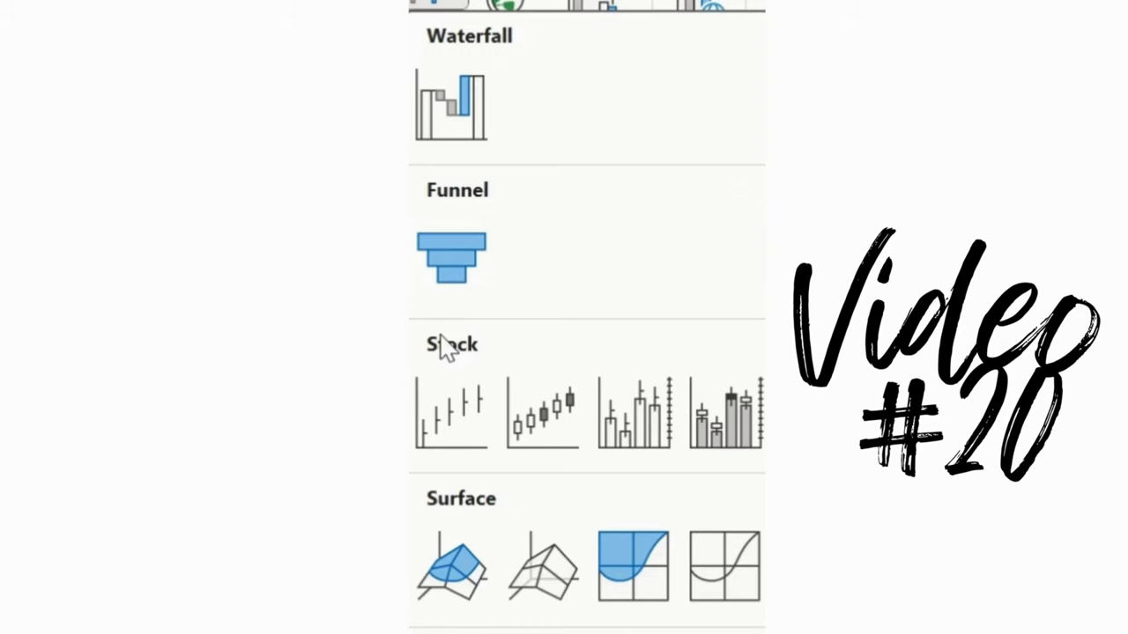
pyautogui.click(454, 421)
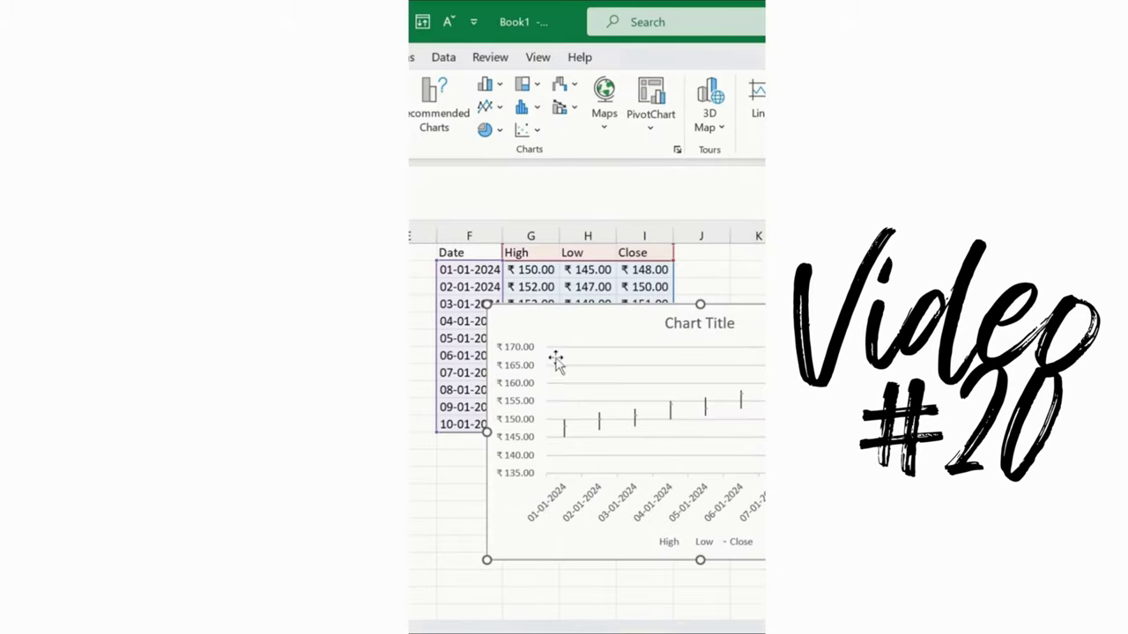
pyautogui.moveTo(852, 312); pyautogui.dragTo(779, 361)
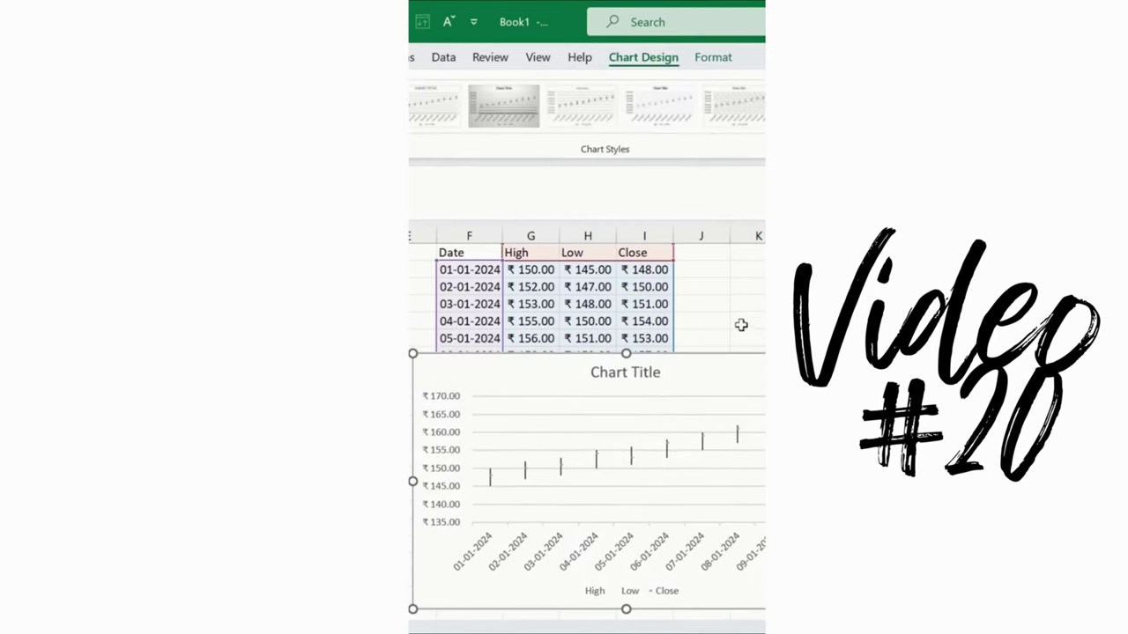
# - Shorten the stock chart's data range to end at 06-01-2024 and reposition the chart below the price table
pyautogui.moveTo(675, 432); pyautogui.dragTo(674, 312)
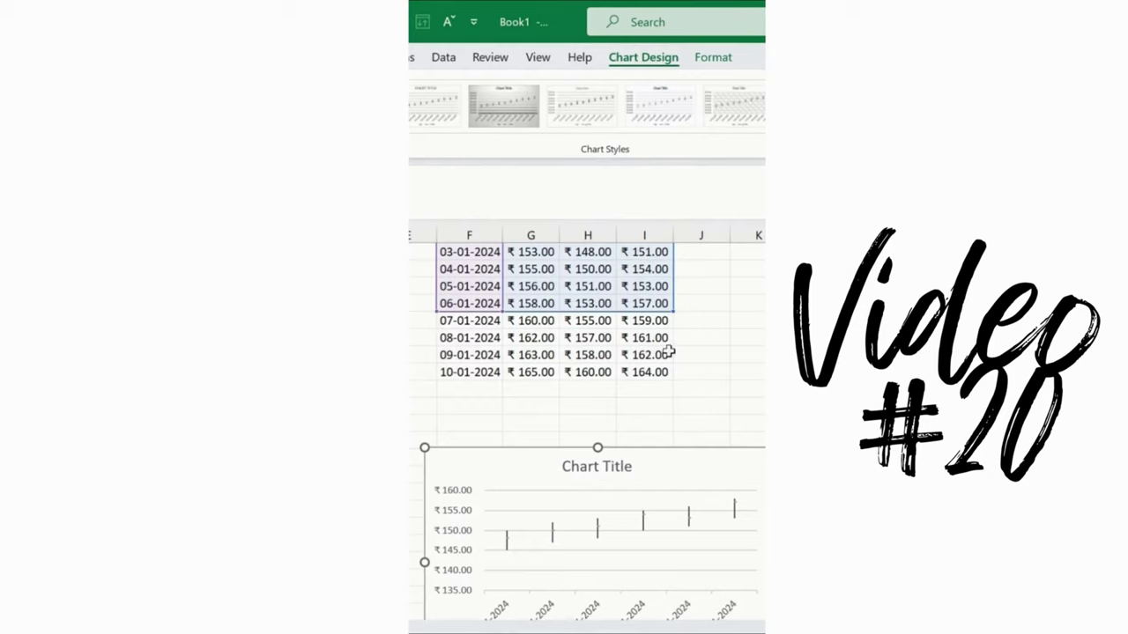
pyautogui.moveTo(672, 456); pyautogui.dragTo(665, 401)
pyautogui.scroll(1, 684, 330)
pyautogui.scroll(1, 683, 330)
# - Narrow the stock chart's data range to 01-01-2024 and 02-01-2024, move the chart up, and extend the range by further dates
pyautogui.moveTo(672, 357); pyautogui.dragTo(674, 295)
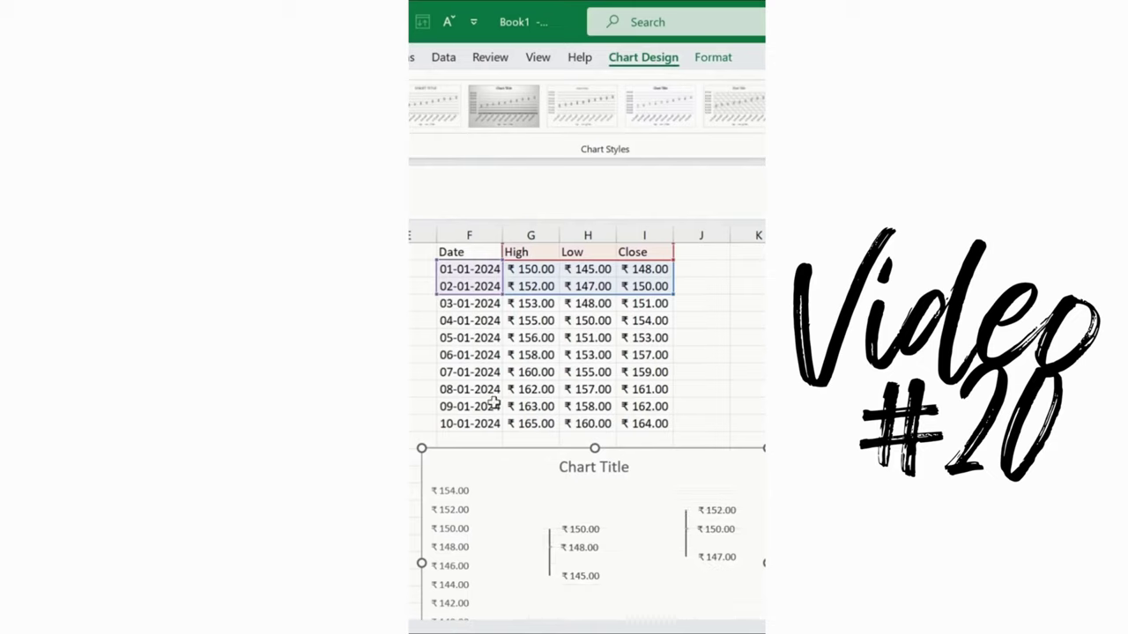
pyautogui.moveTo(667, 468); pyautogui.dragTo(664, 425)
pyautogui.click(663, 413)
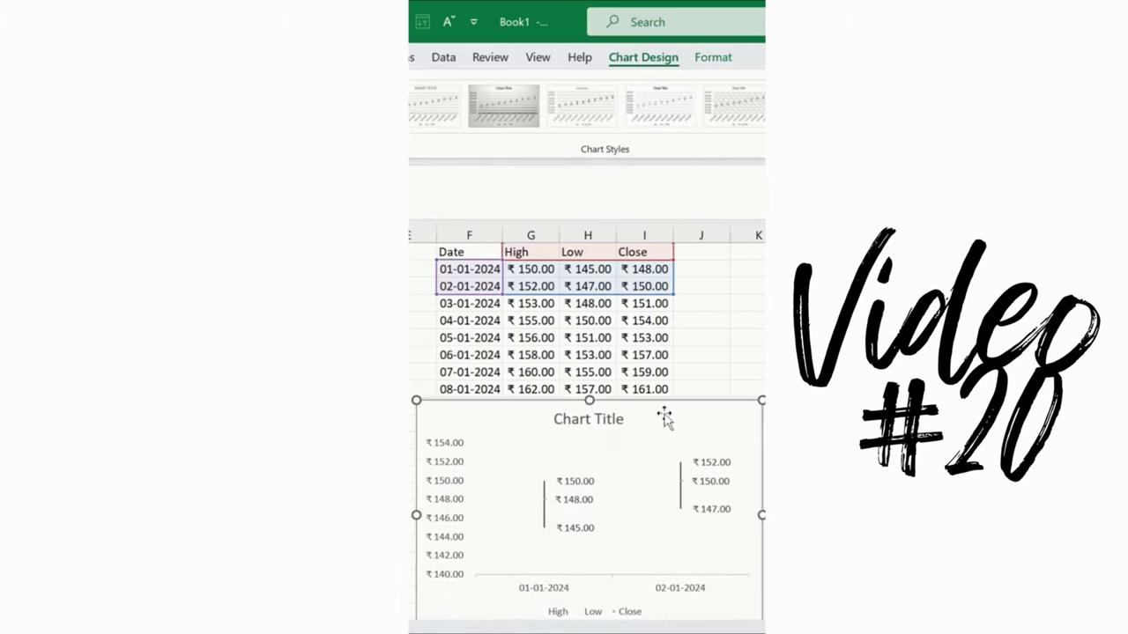
pyautogui.moveTo(672, 294); pyautogui.dragTo(676, 347)
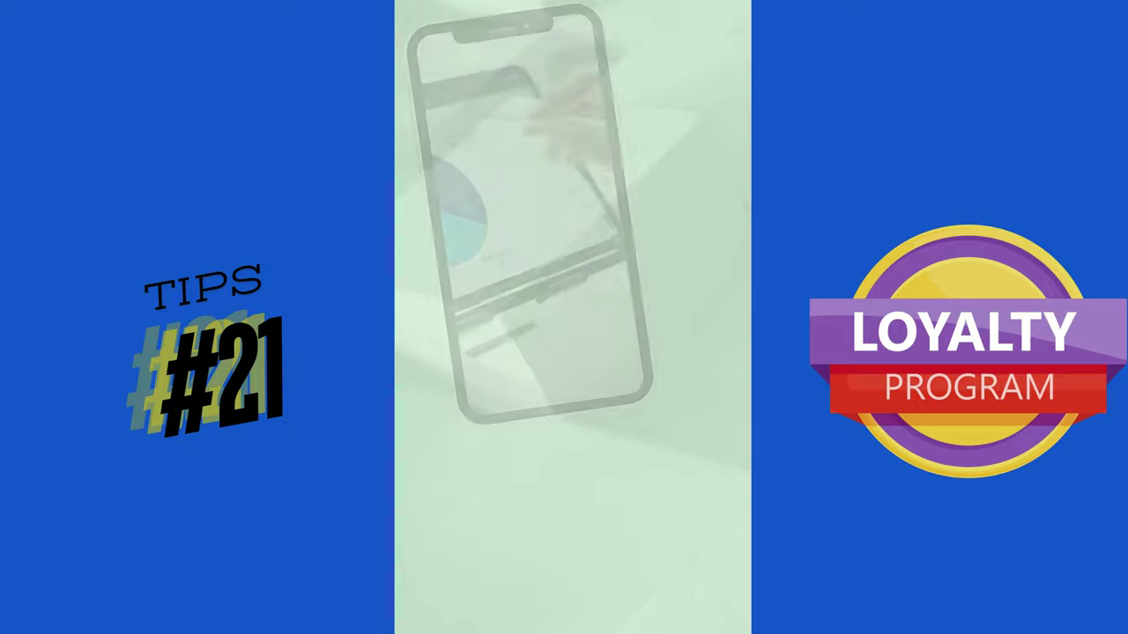
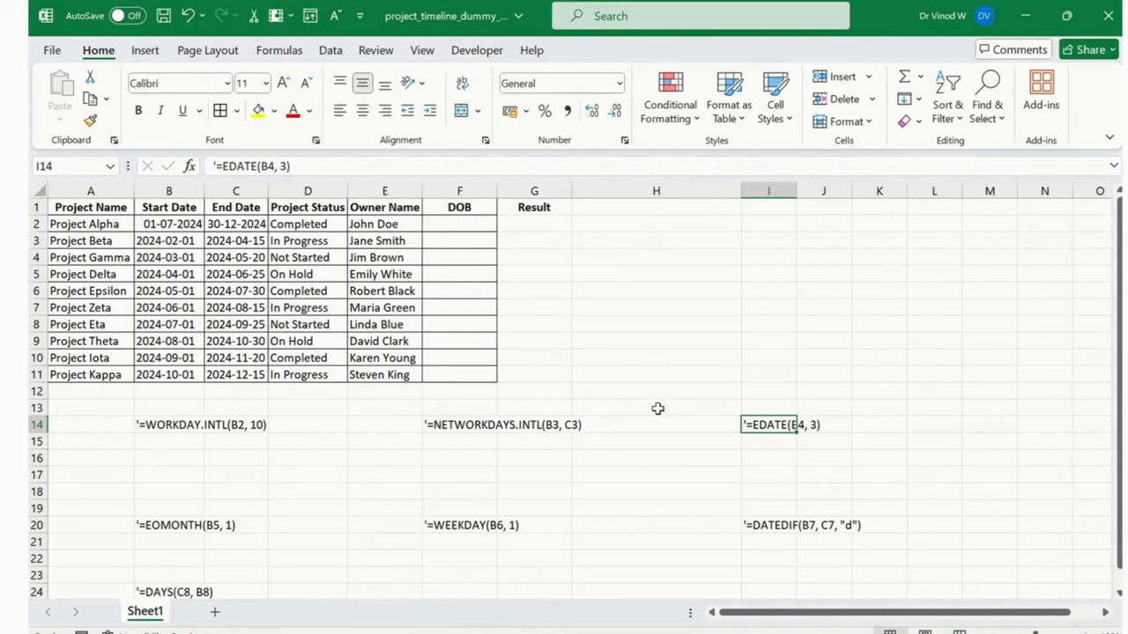
# - Copy the formula text from B14 and enter it in G2 as =WORKDAY.INTL(B2, 10)
pyautogui.click(176, 427)
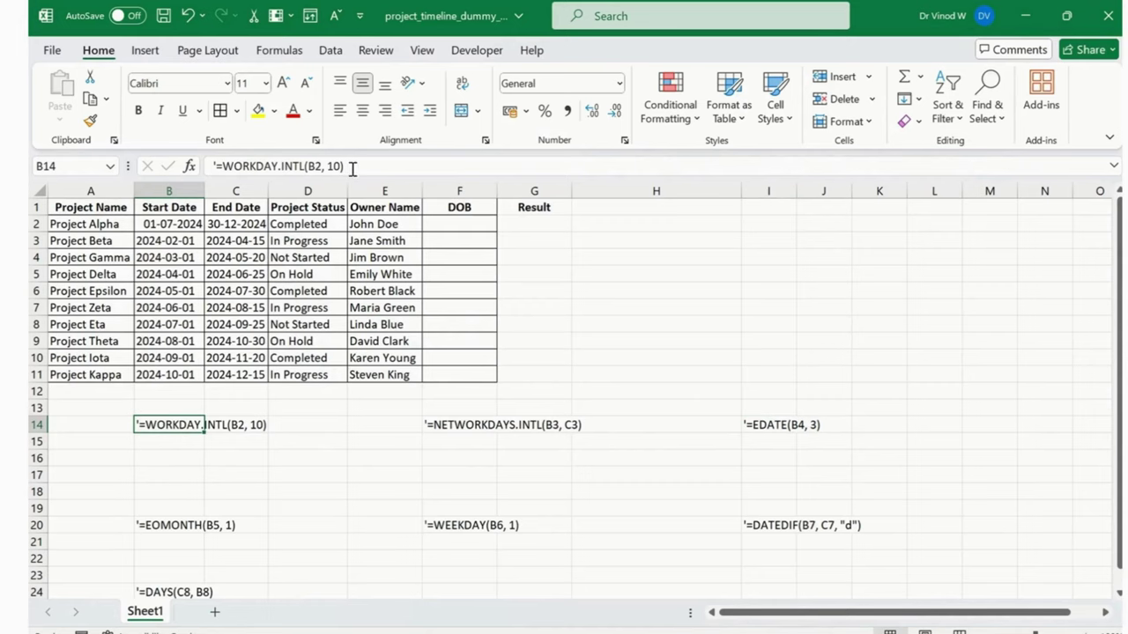
pyautogui.moveTo(351, 165); pyautogui.dragTo(215, 166)
pyautogui.hotkey('ctrl', 'c')
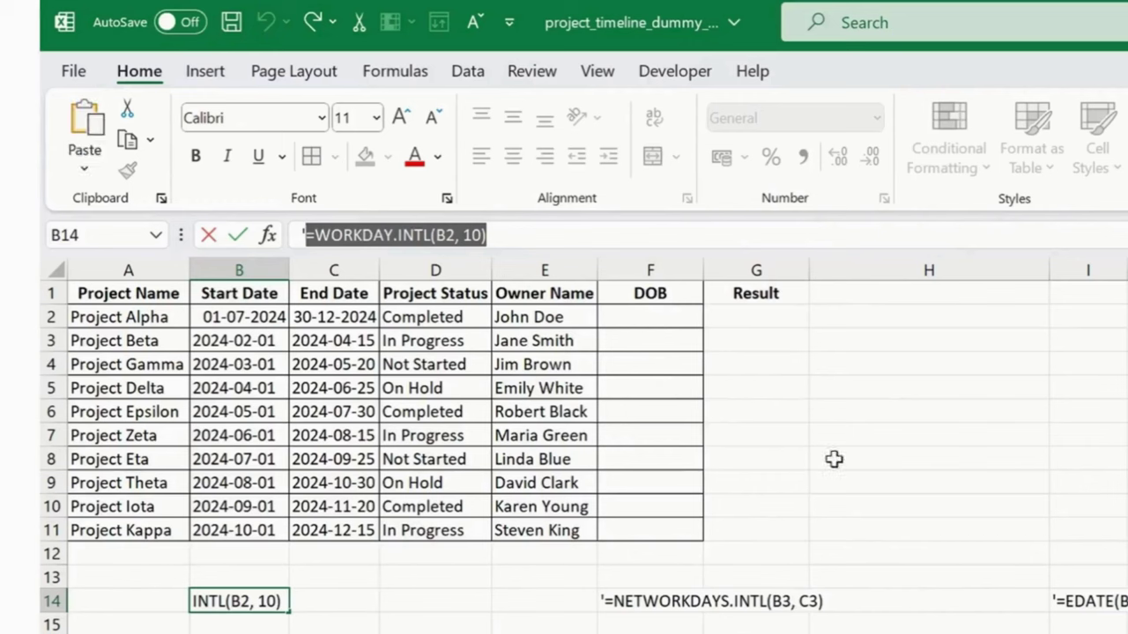
pyautogui.click(833, 459)
pyautogui.click(763, 316)
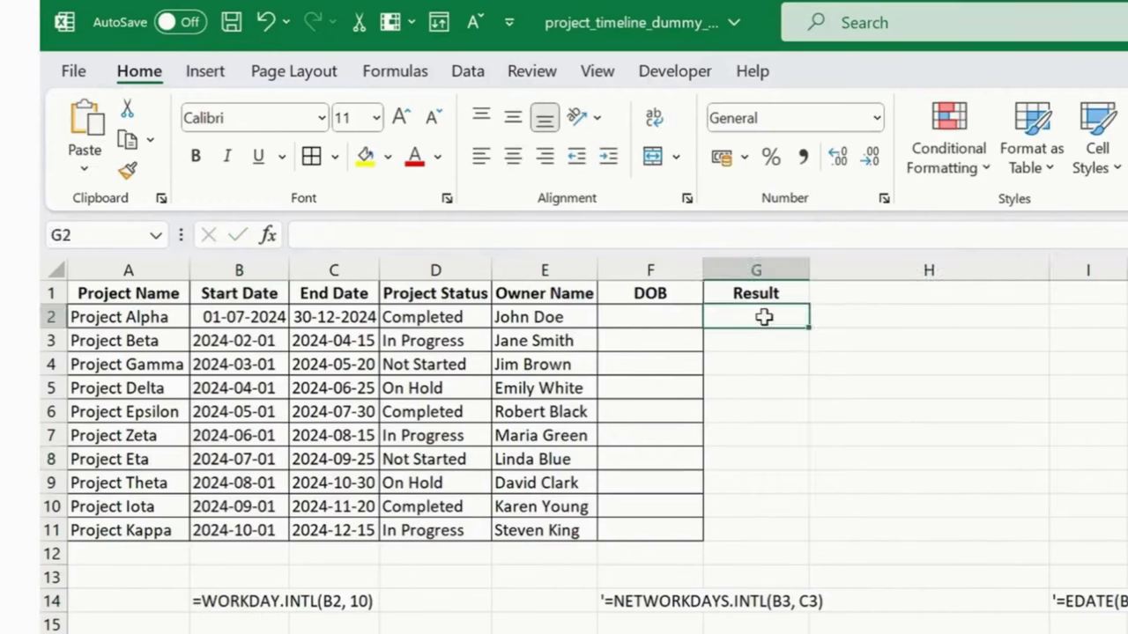
pyautogui.click(343, 235)
pyautogui.hotkey('ctrl', 'v')
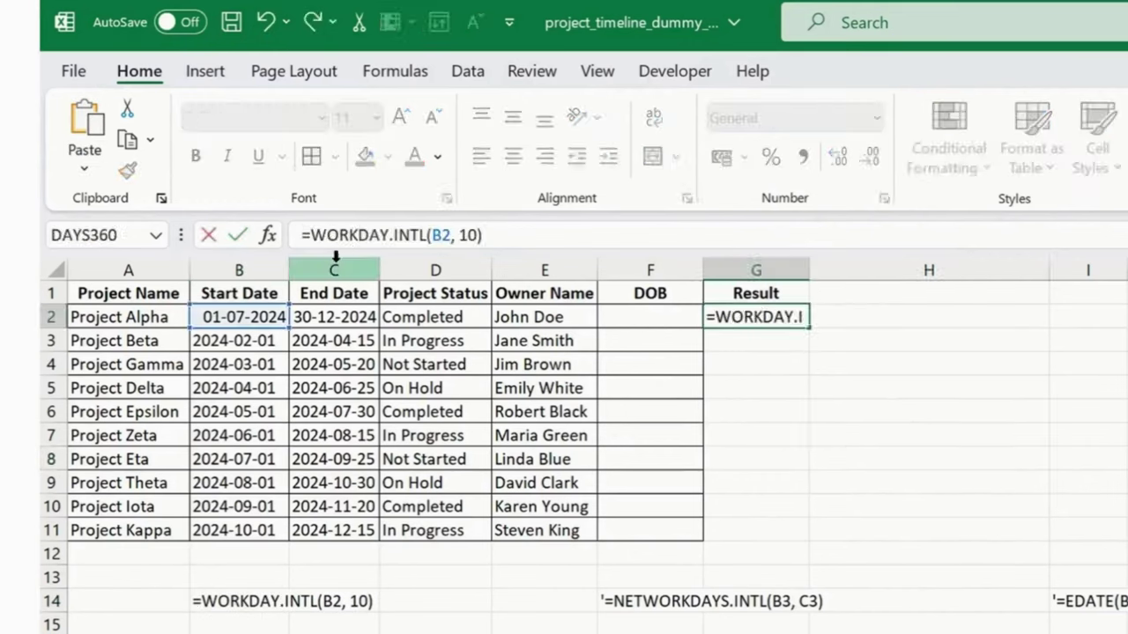
pyautogui.click(509, 236)
pyautogui.press('Return')
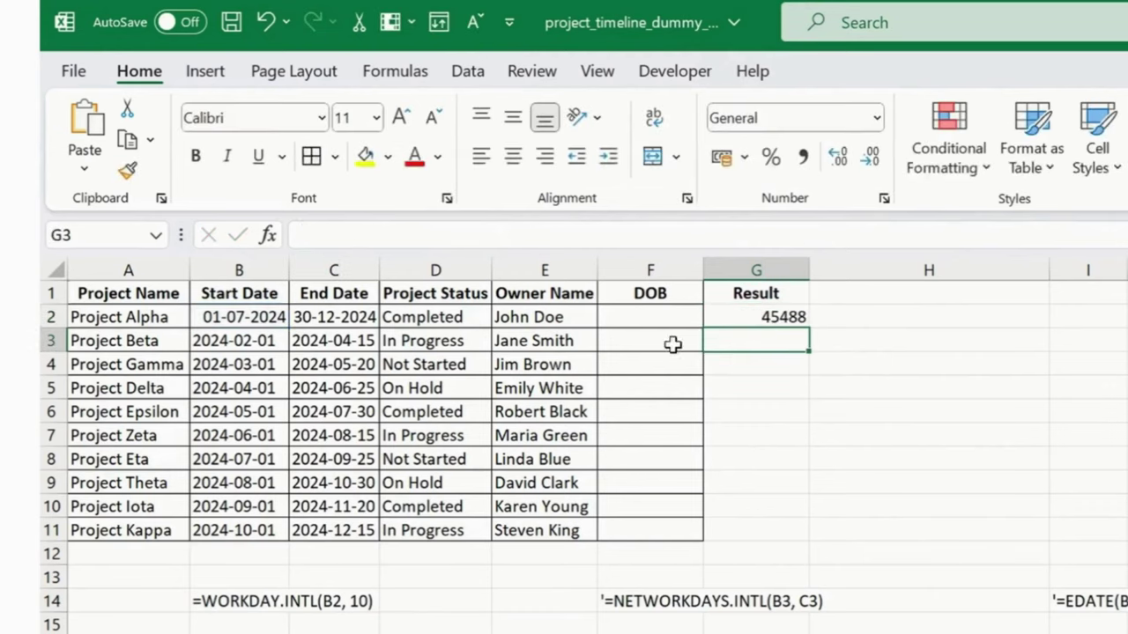
# - Format the WORKDAY.INTL result in G2 as a Short Date
pyautogui.click(738, 317)
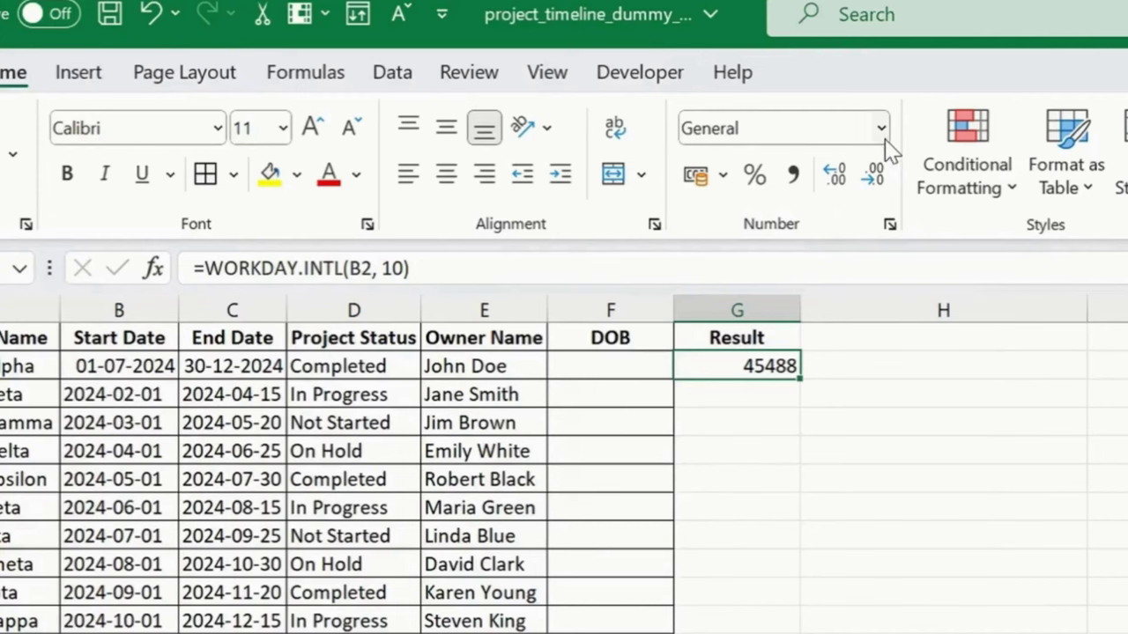
pyautogui.click(877, 118)
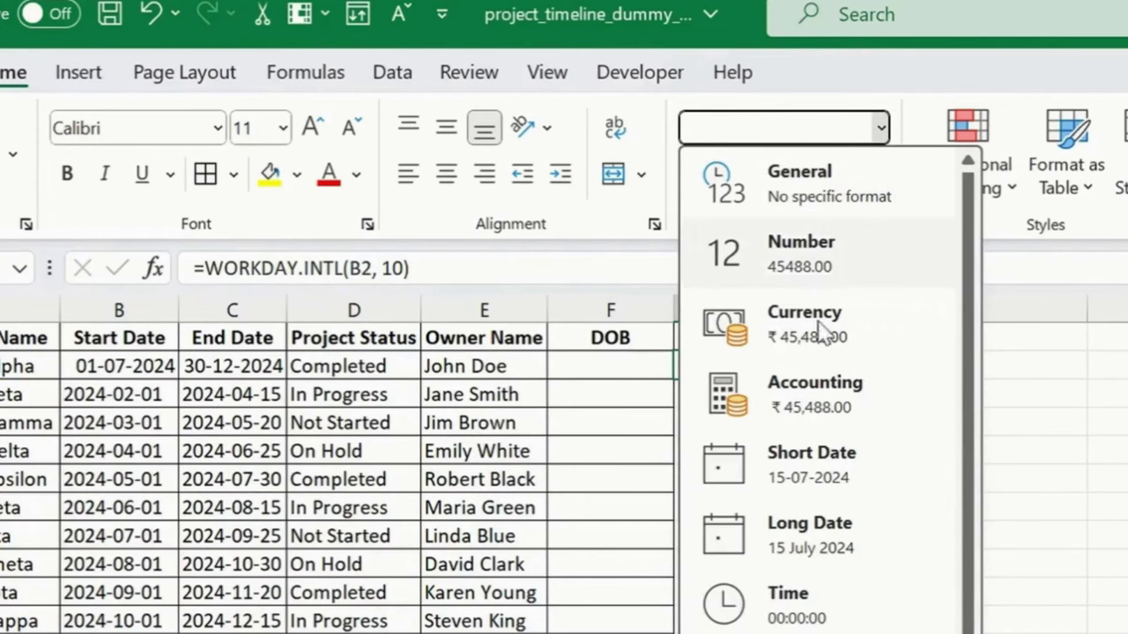
pyautogui.click(828, 476)
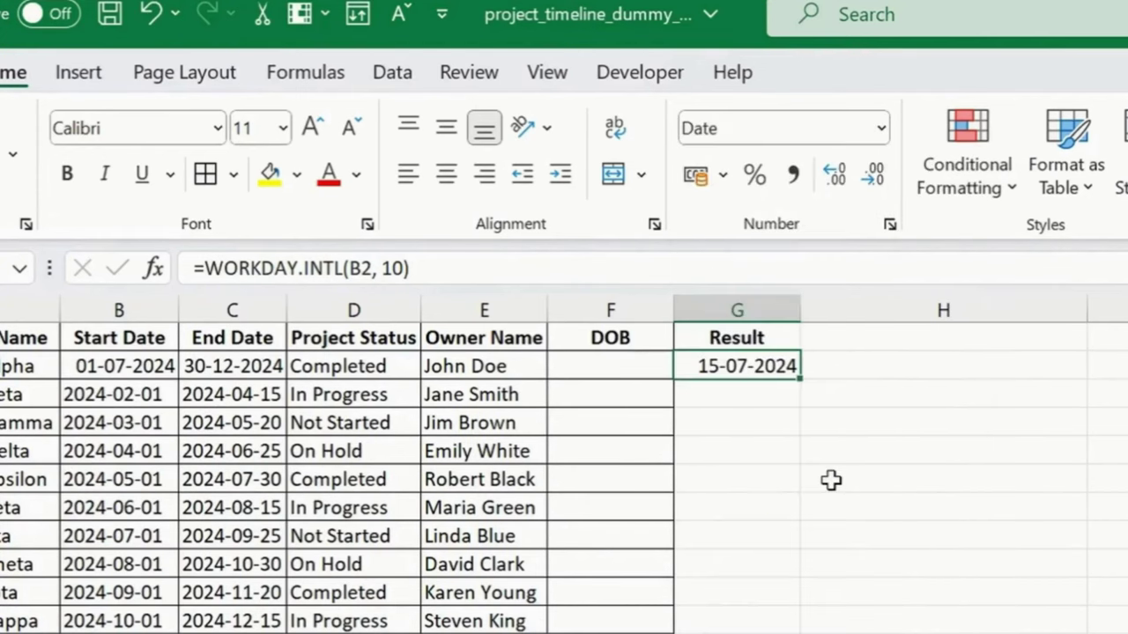
# - Review the WORKDAY.INTL arguments in G2 and add weekend option 1 (Saturday, Sunday), giving =WORKDAY.INTL(B2, 10,1)
pyautogui.click(456, 269)
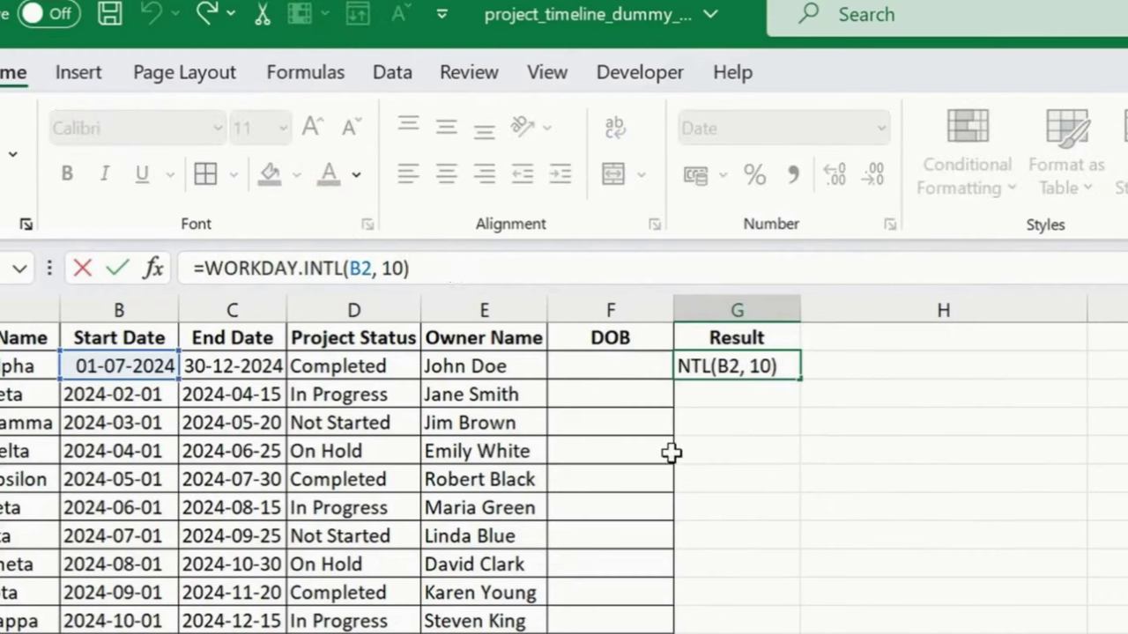
pyautogui.press('Return')
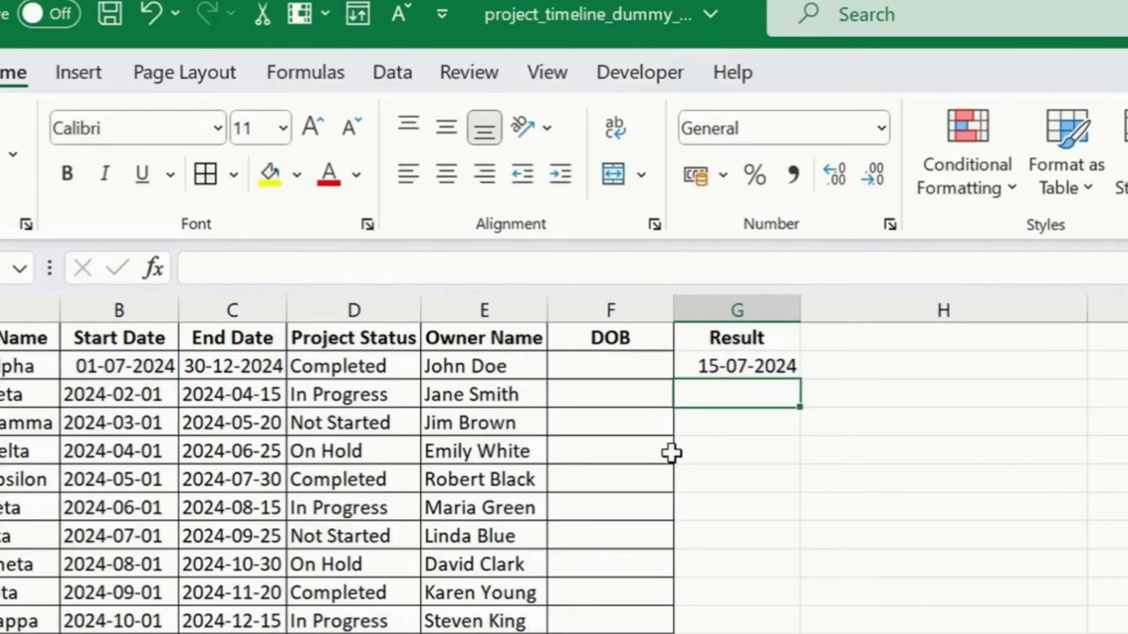
pyautogui.click(753, 363)
pyautogui.click(407, 269)
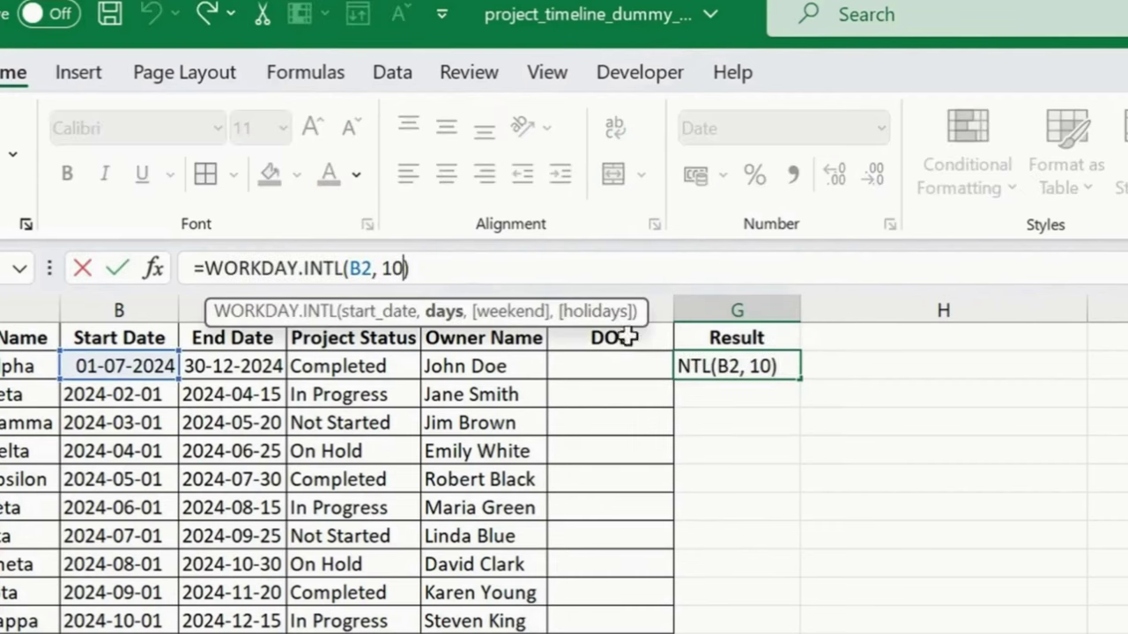
pyautogui.click(226, 266)
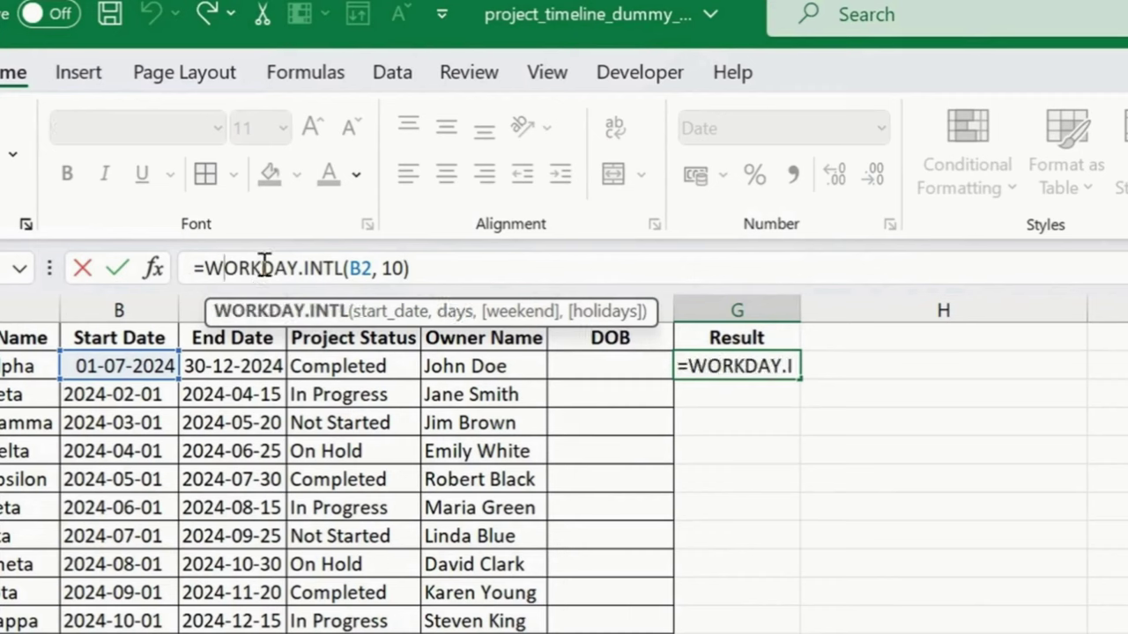
pyautogui.click(377, 270)
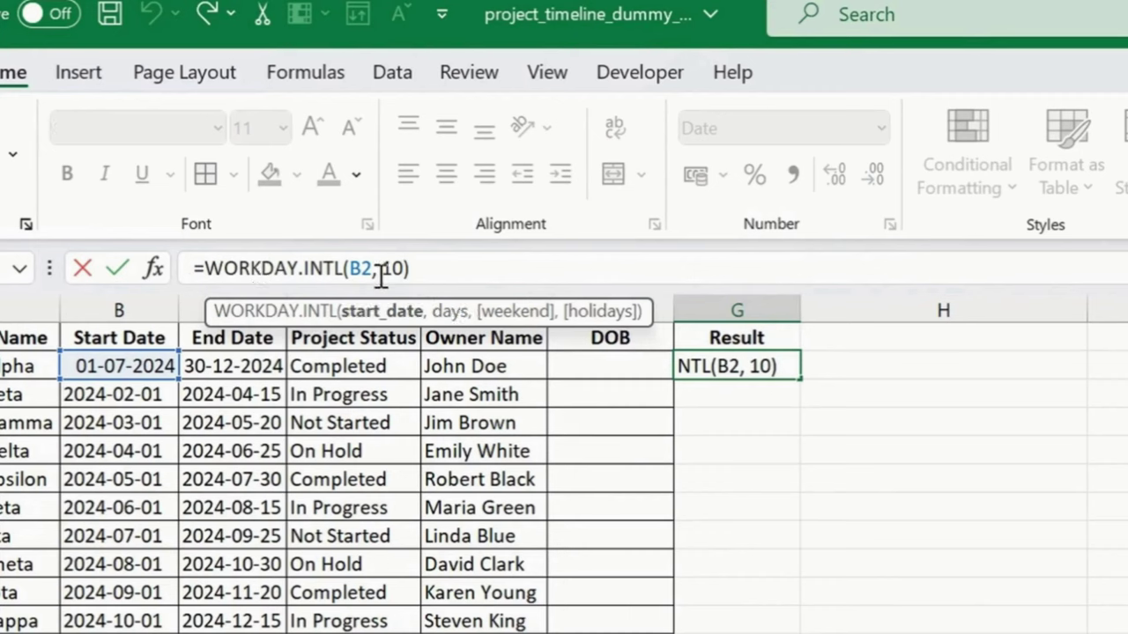
pyautogui.click(401, 269)
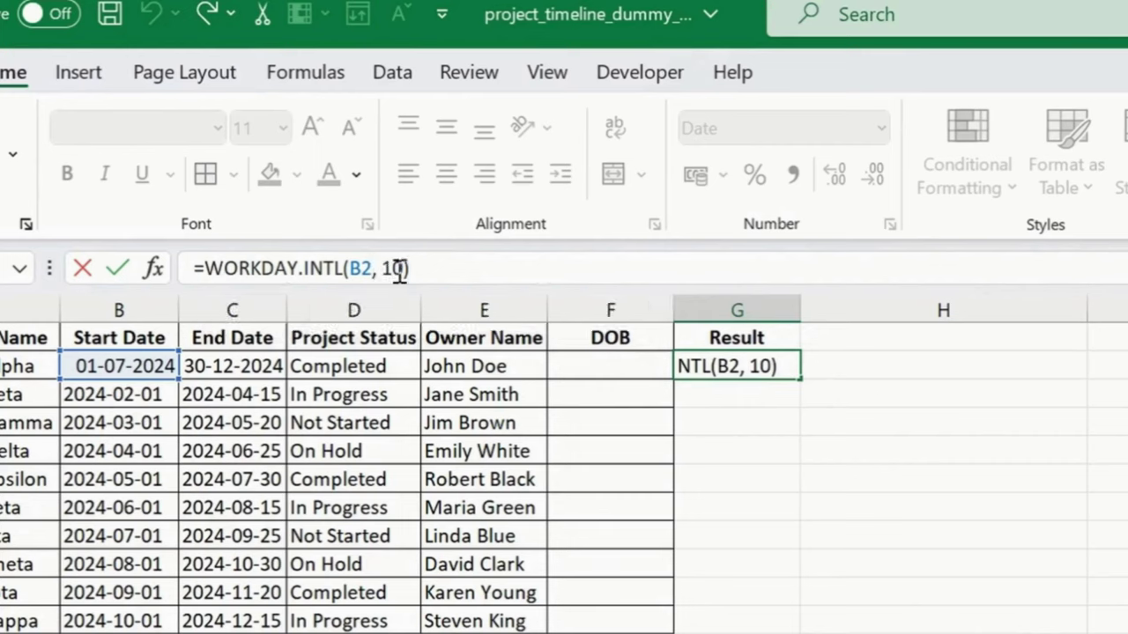
pyautogui.click(395, 269)
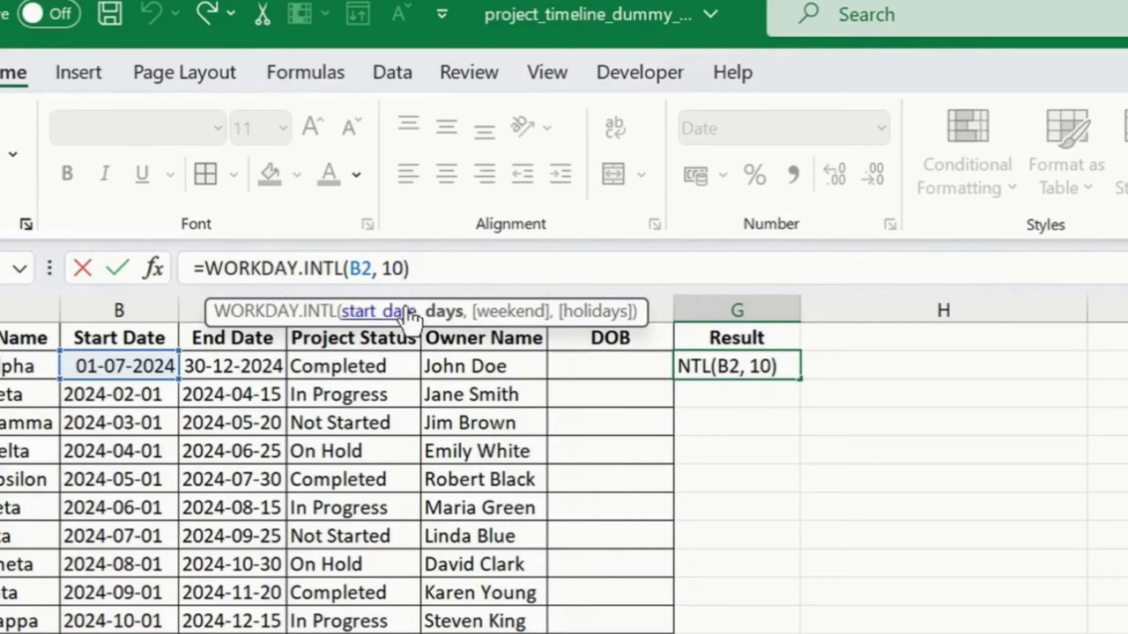
pyautogui.write(',')
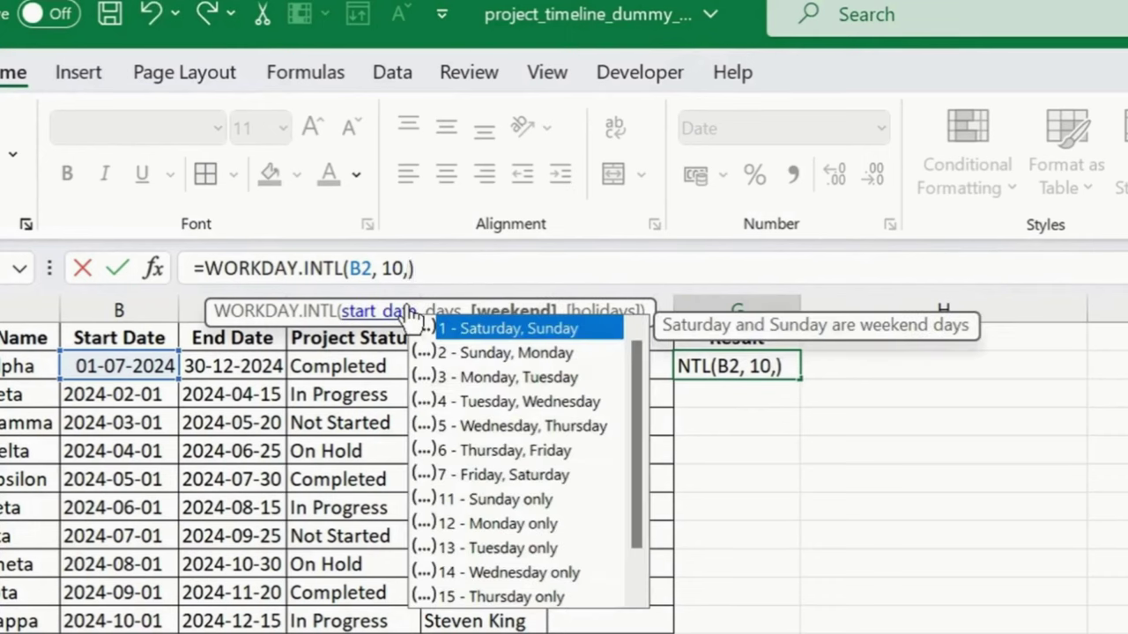
pyautogui.doubleClick(490, 332)
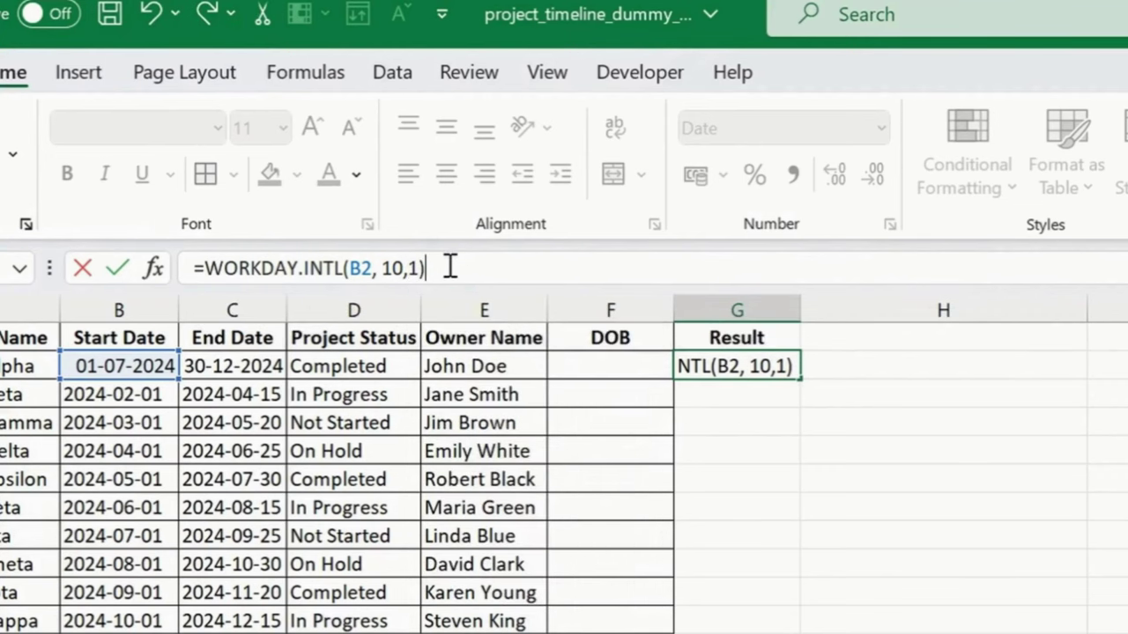
pyautogui.press('Return')
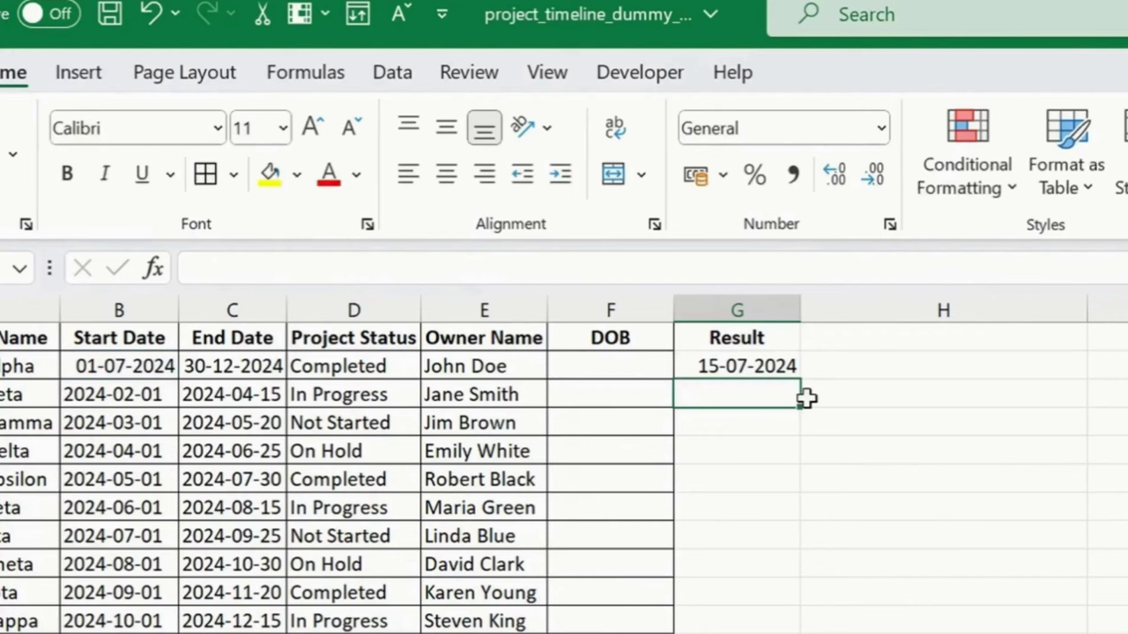
pyautogui.click(767, 366)
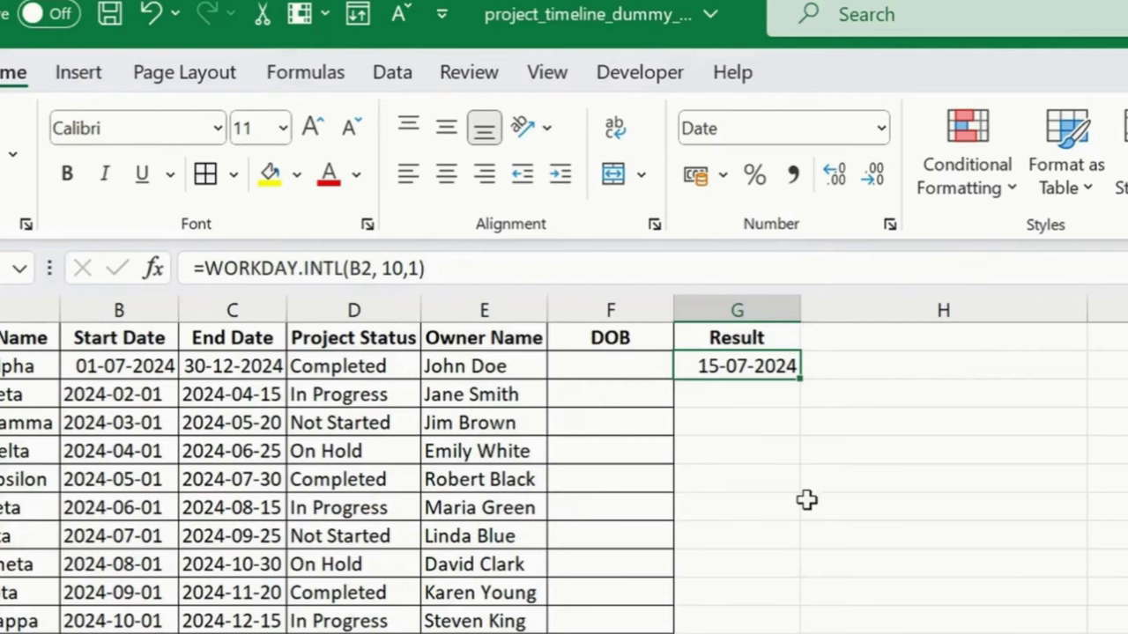
# - Copy the formula text from F14 and enter it in G3 as =NETWORKDAYS.INTL(B3, C3)
pyautogui.click(741, 427)
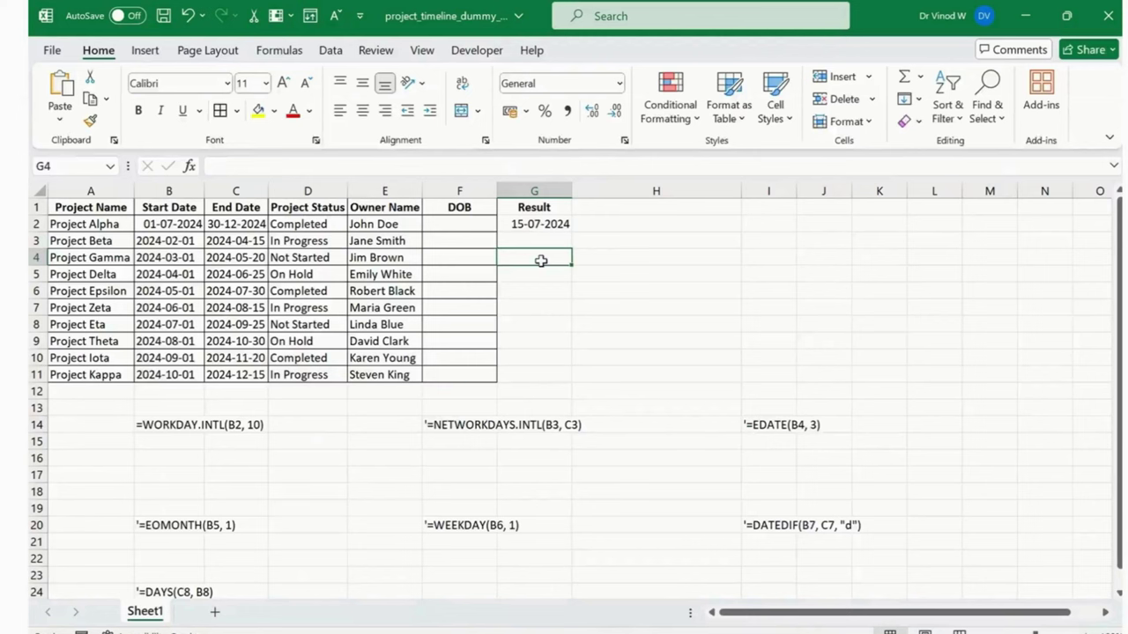
pyautogui.click(466, 430)
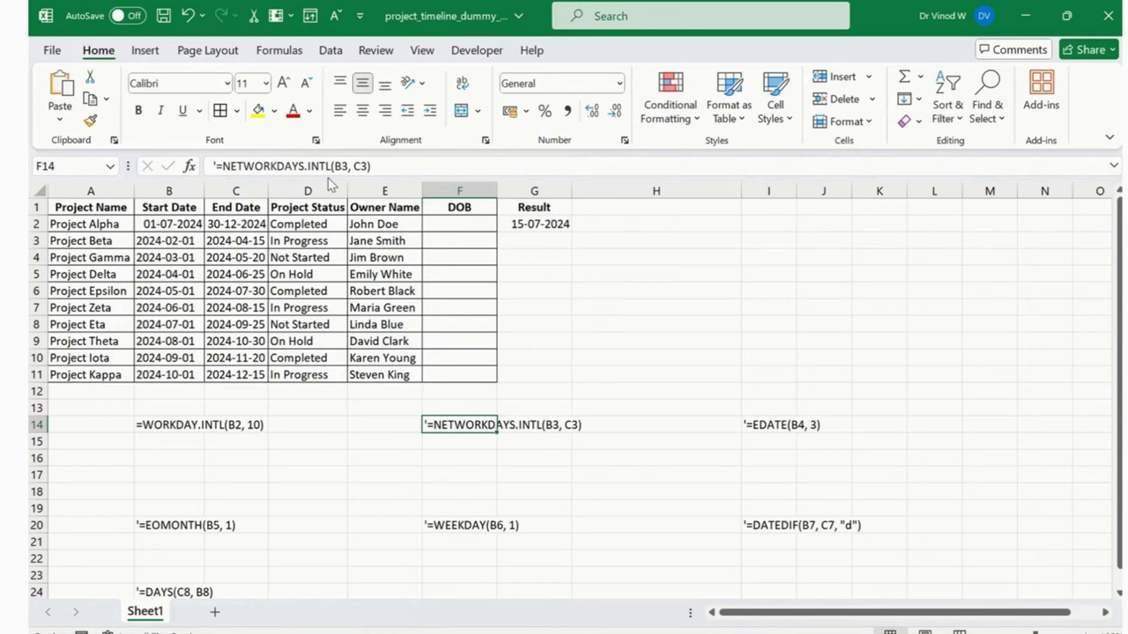
pyautogui.moveTo(371, 165); pyautogui.dragTo(218, 166)
pyautogui.hotkey('ctrl', 'c')
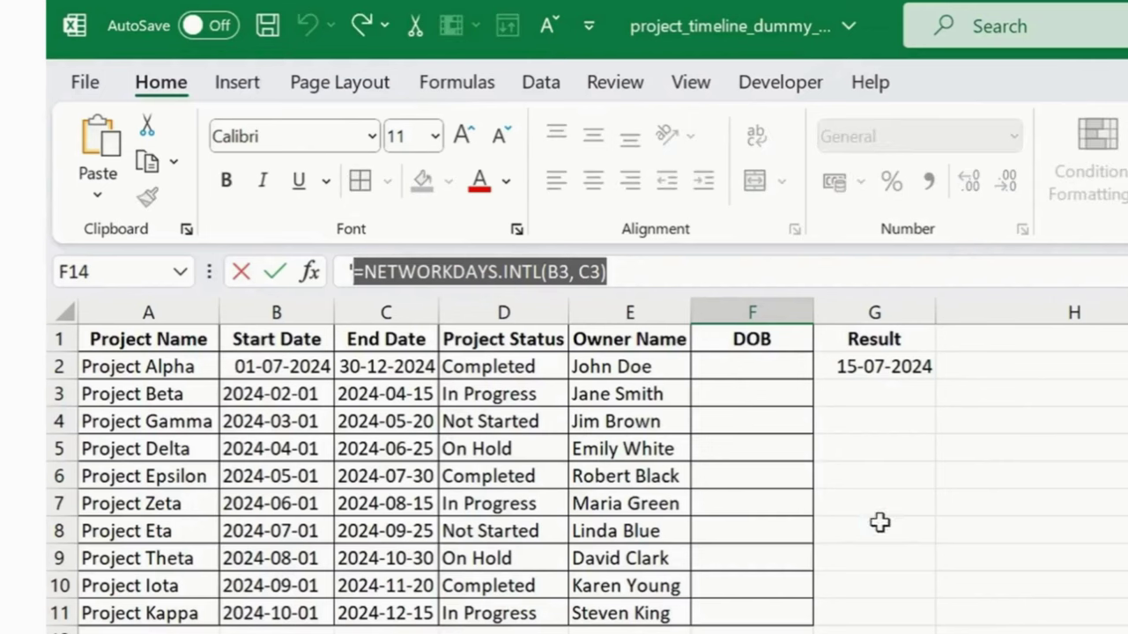
pyautogui.click(881, 401)
pyautogui.click(398, 270)
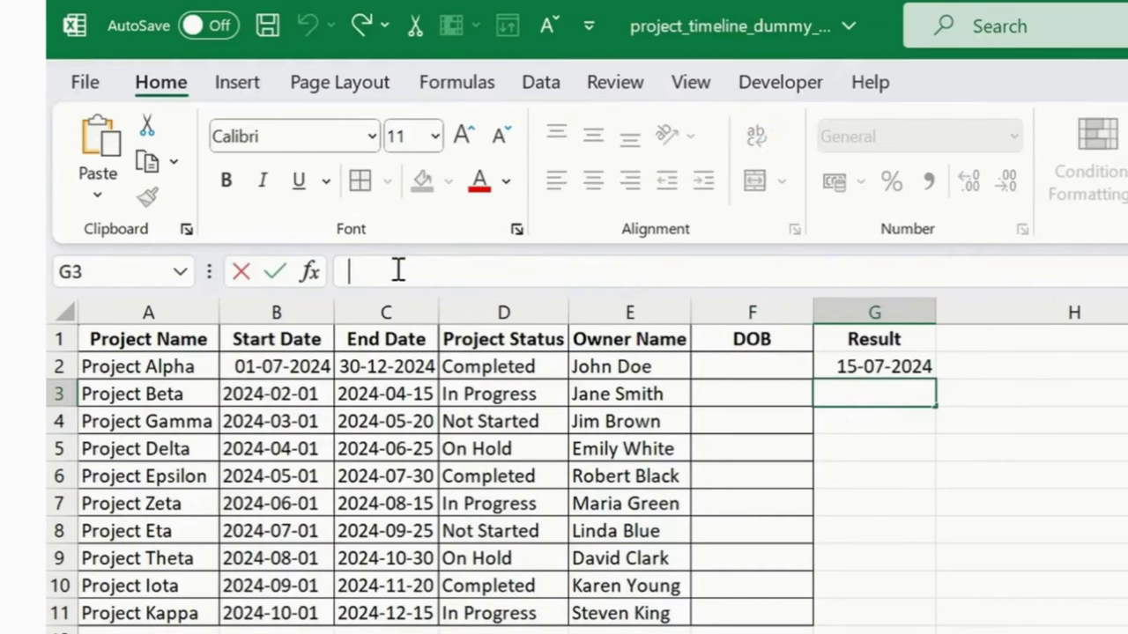
pyautogui.hotkey('ctrl', 'v')
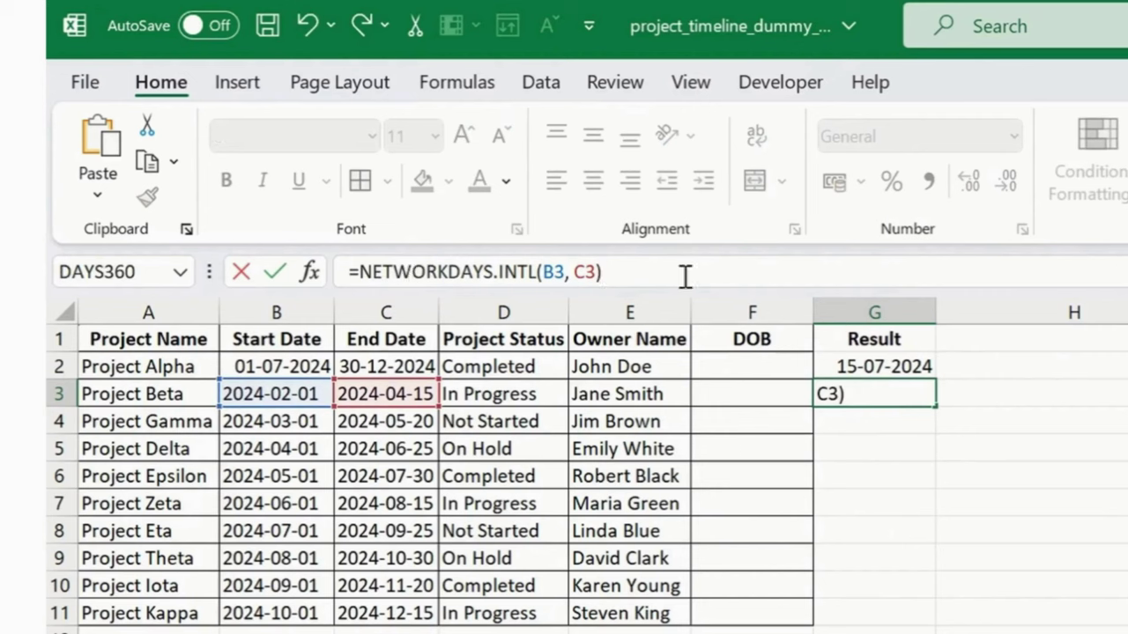
pyautogui.press('Return')
pyautogui.click(891, 398)
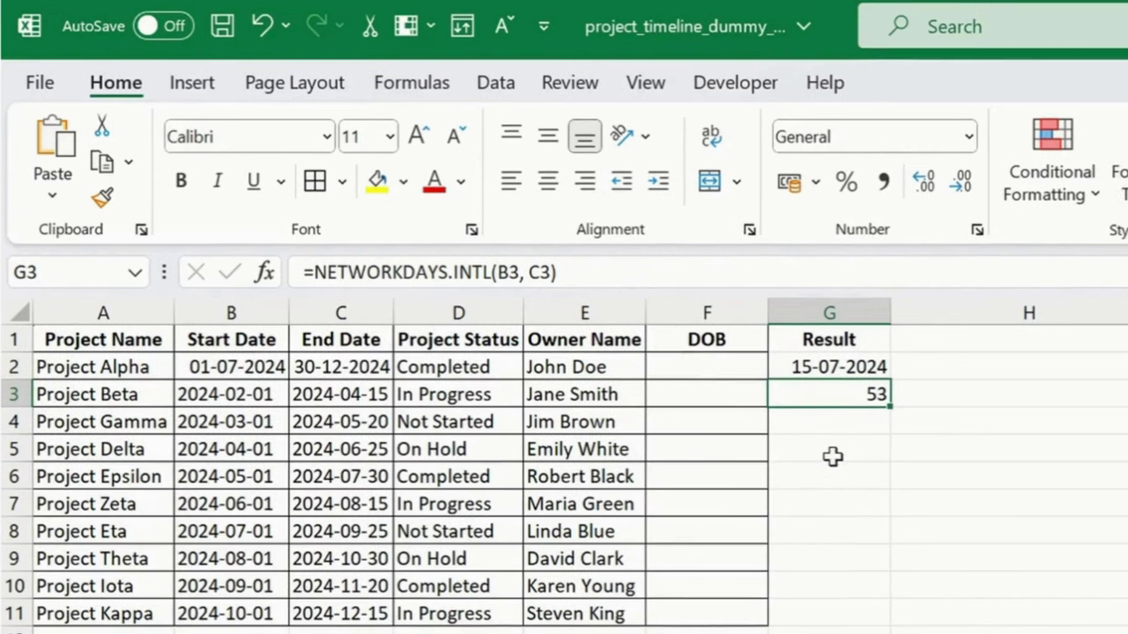
# - Review the start date, end date and optional weekend arguments of the NETWORKDAYS.INTL formula in G3, keeping the formula as is
pyautogui.click(584, 269)
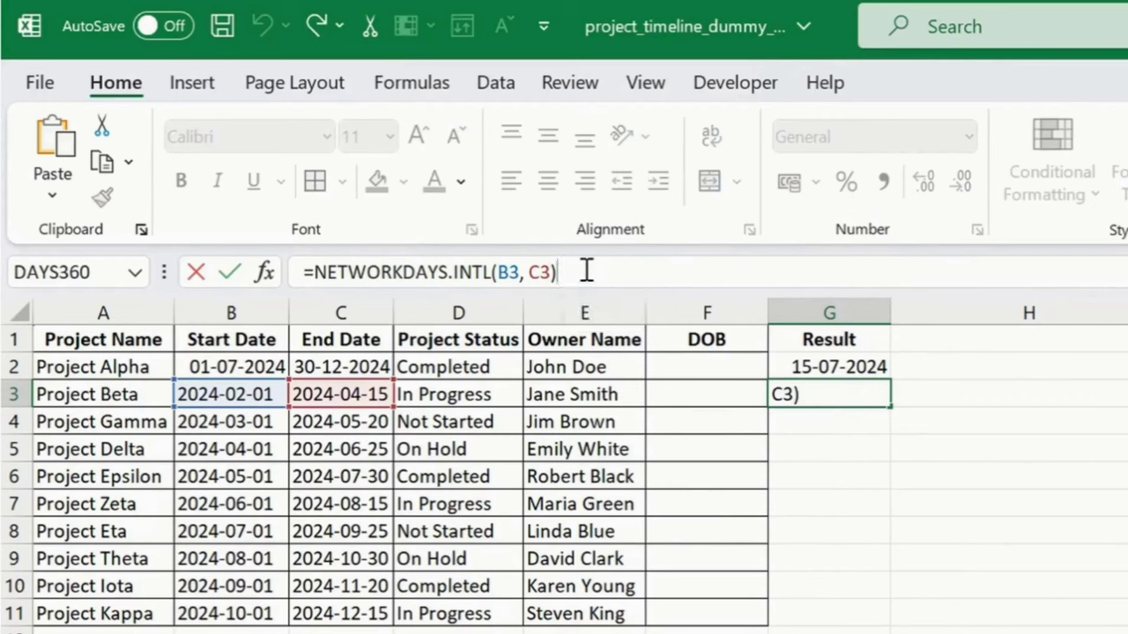
pyautogui.click(383, 272)
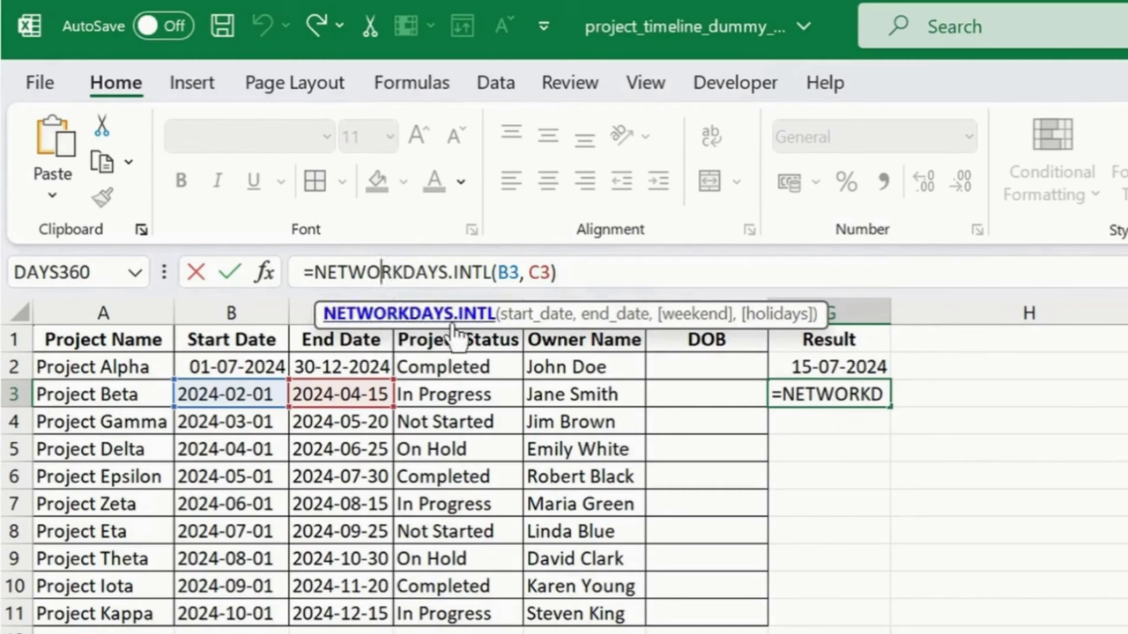
pyautogui.click(519, 272)
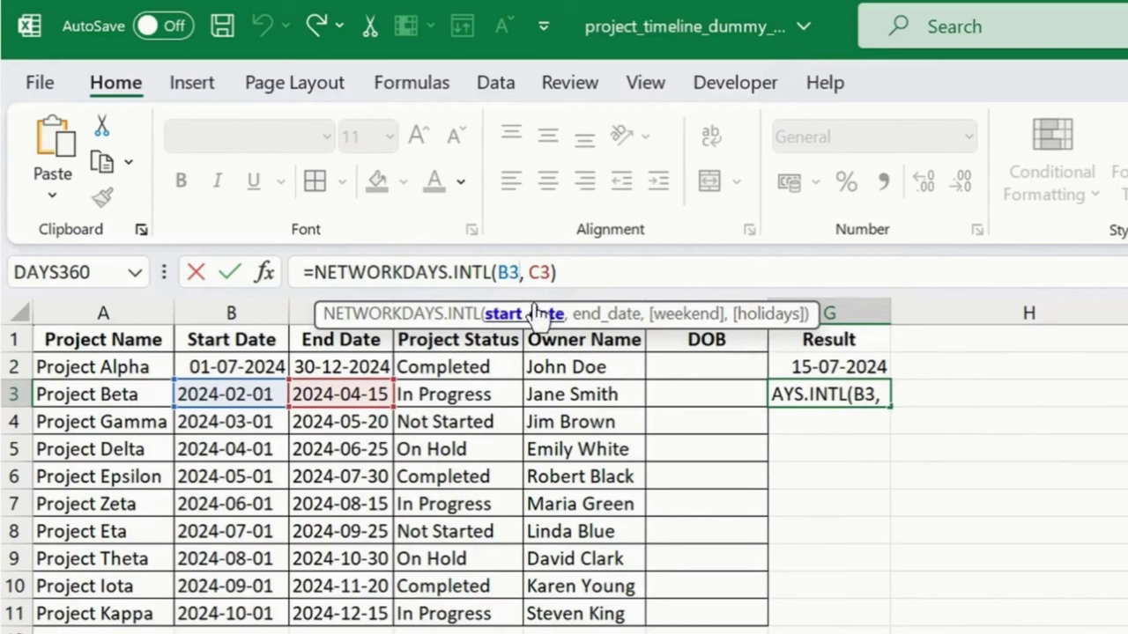
pyautogui.click(550, 272)
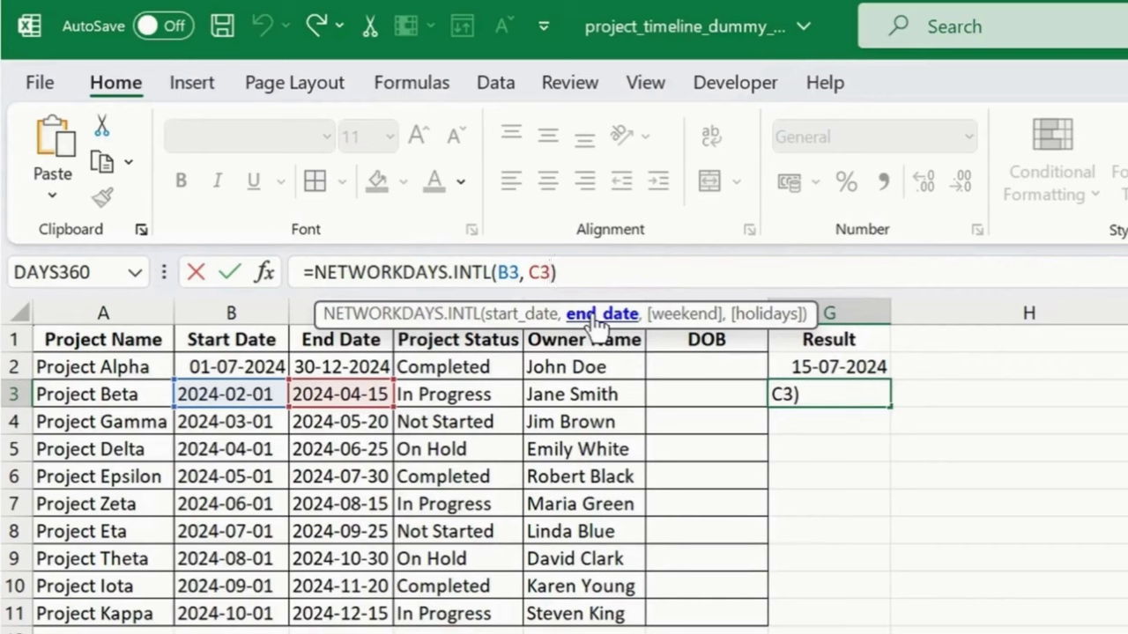
pyautogui.write(',')
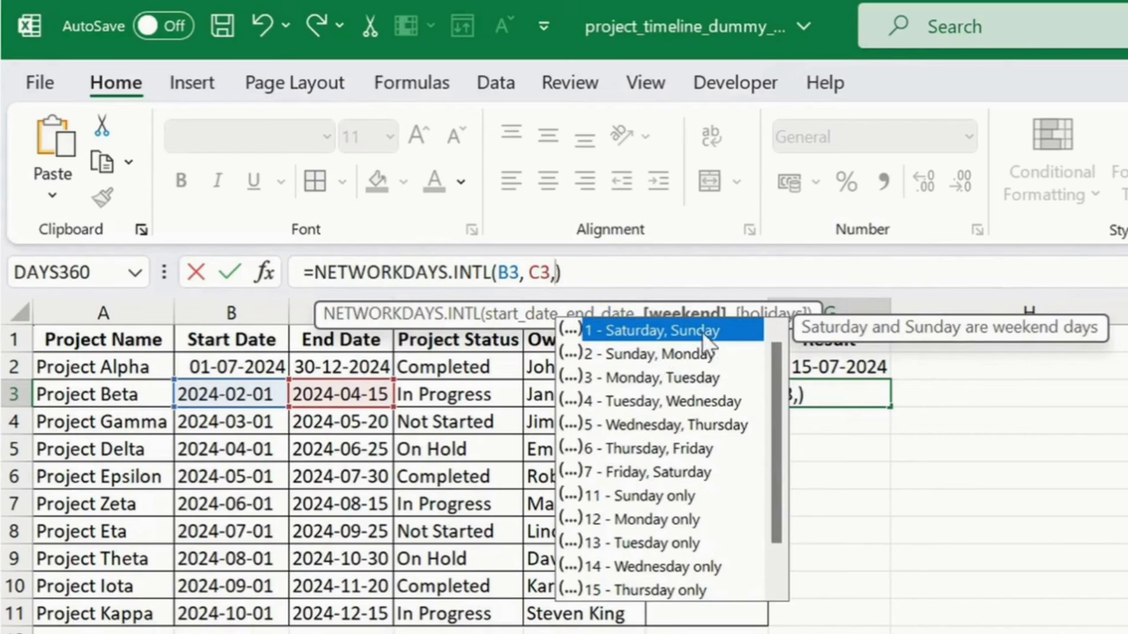
pyautogui.press('BackSpace')
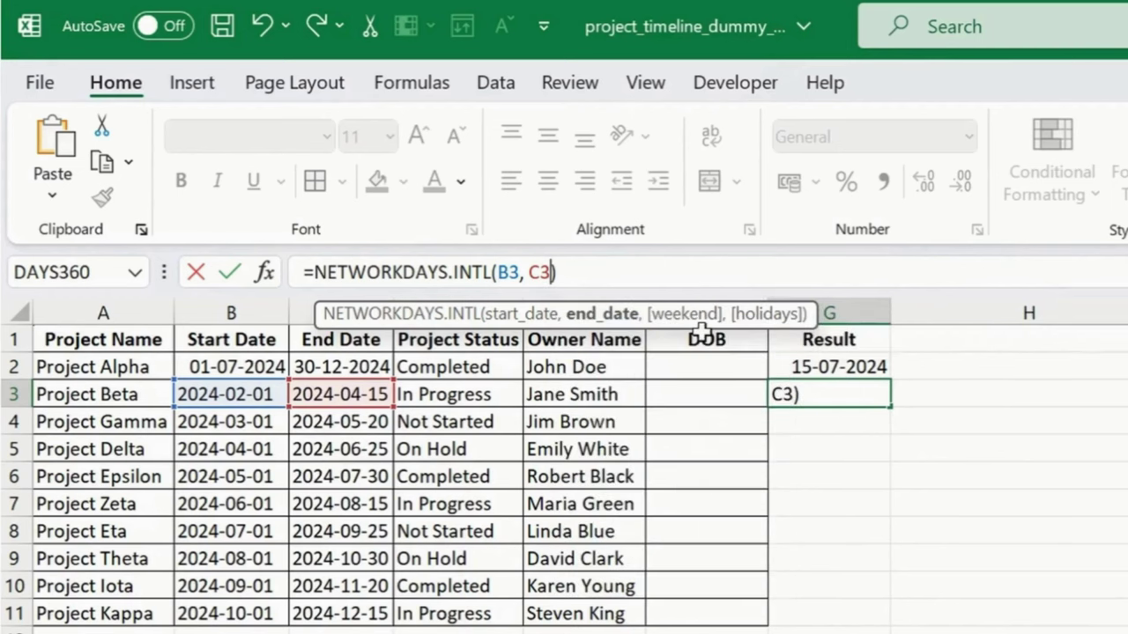
pyautogui.click(571, 274)
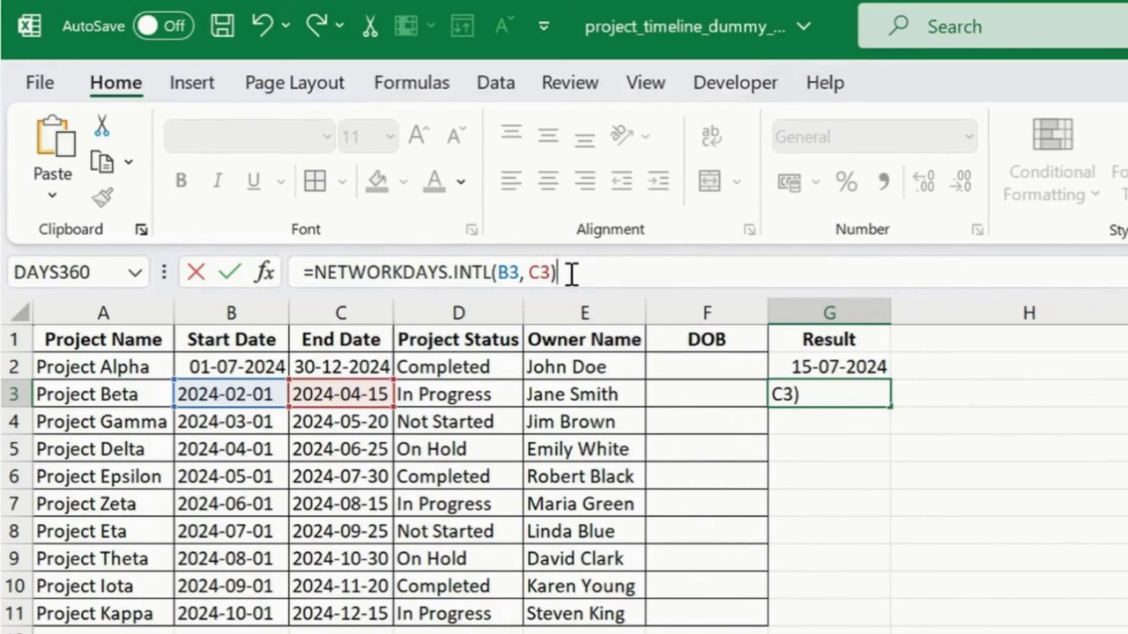
pyautogui.press('Return')
pyautogui.click(798, 395)
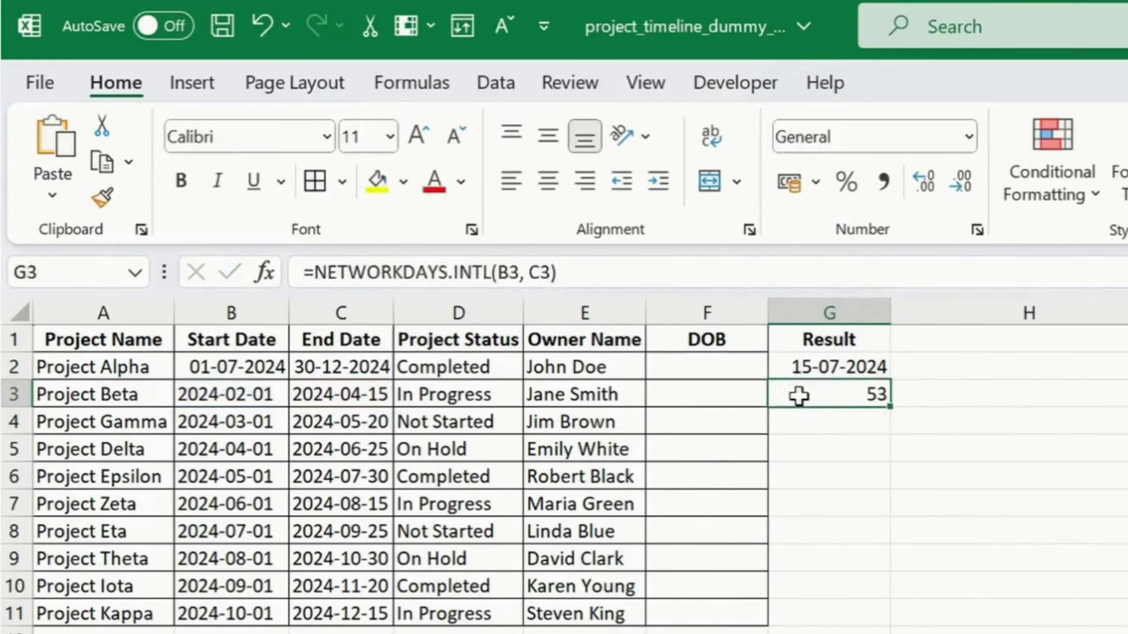
# - Fill the result cells G2:G3 with green
pyautogui.moveTo(831, 360); pyautogui.dragTo(831, 395)
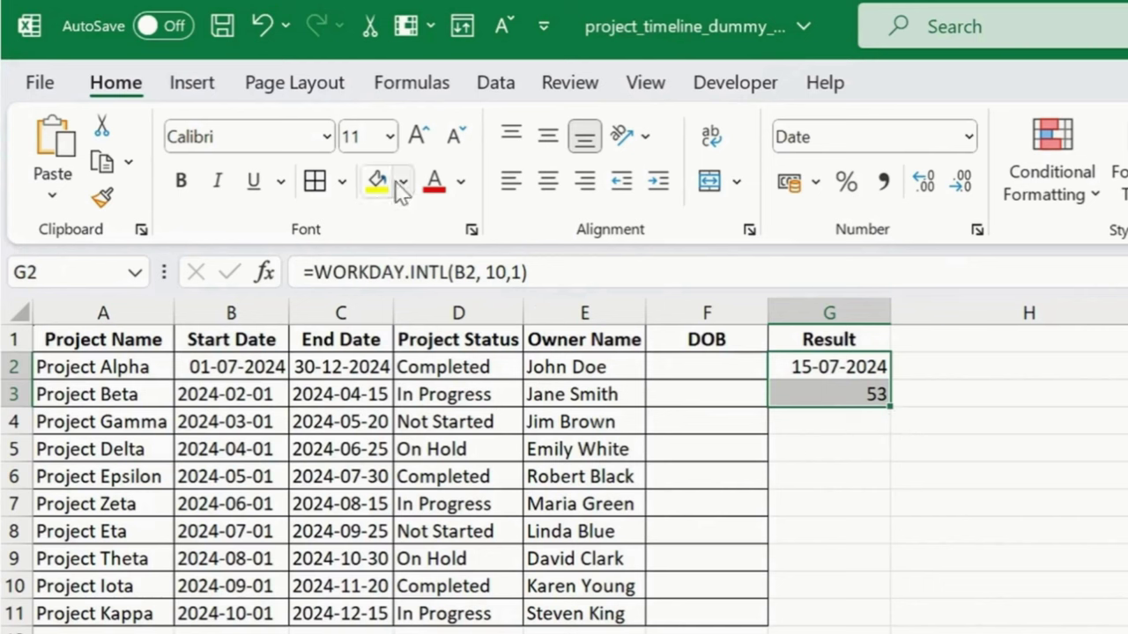
pyautogui.click(401, 182)
pyautogui.click(492, 447)
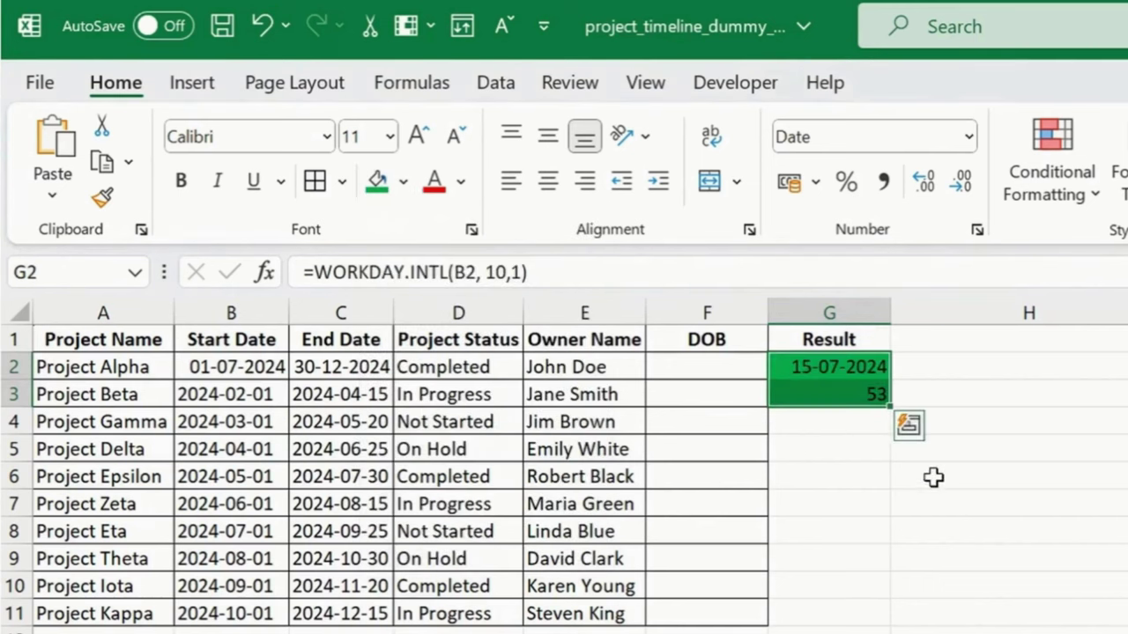
# - Apply the same green fill to the WORKDAY.INTL text in B14 and the NETWORKDAYS.INTL text in F14
pyautogui.click(186, 425)
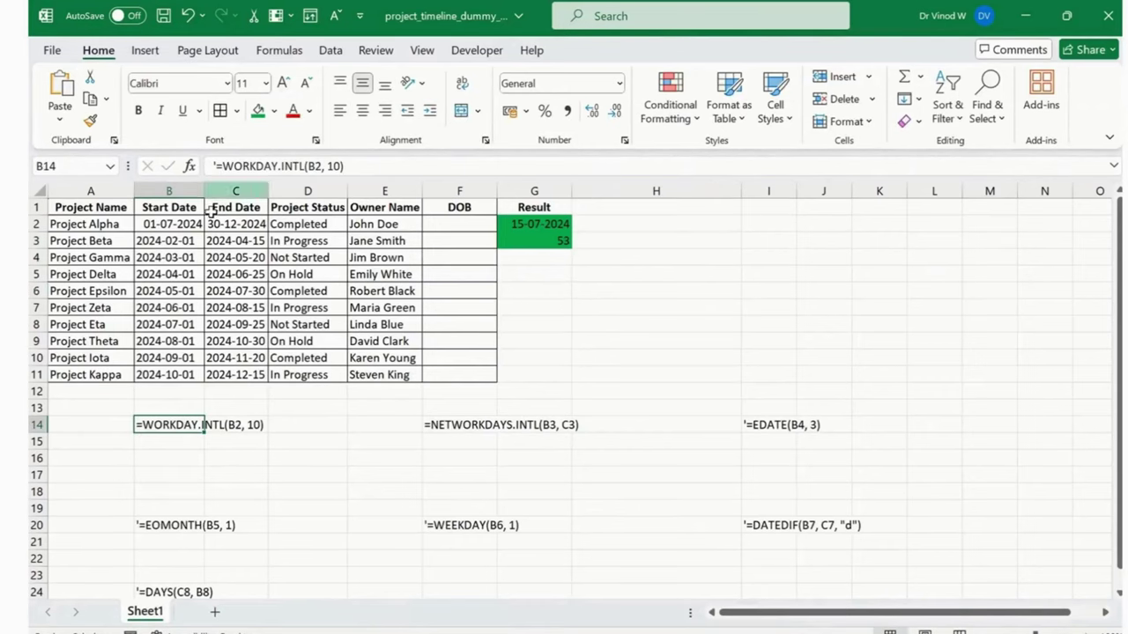
pyautogui.click(258, 110)
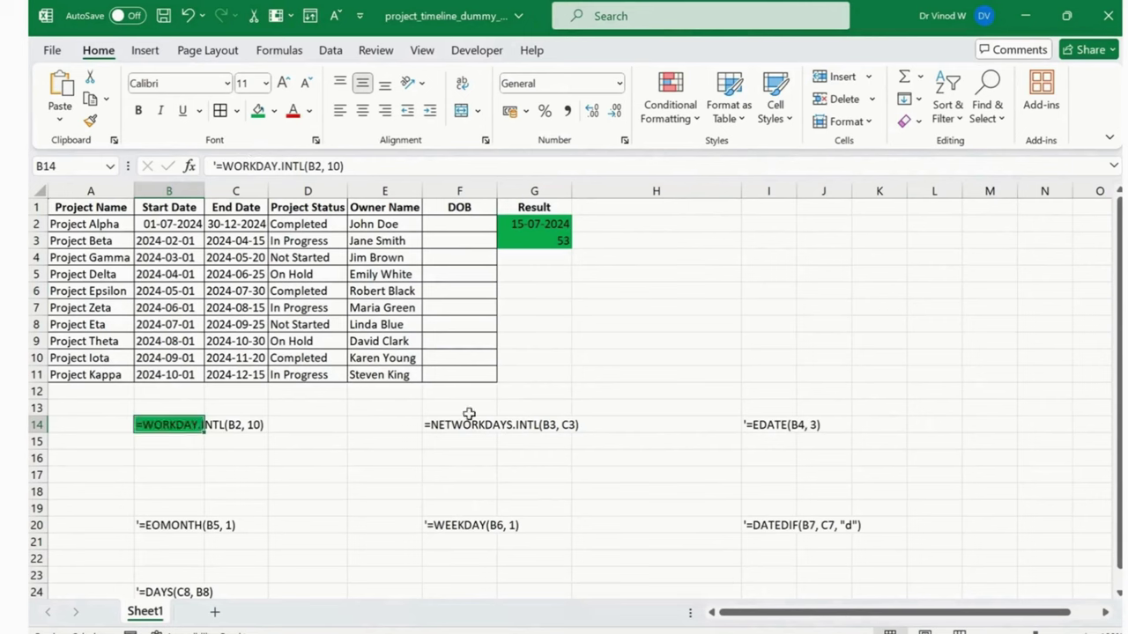
pyautogui.click(469, 413)
pyautogui.click(467, 425)
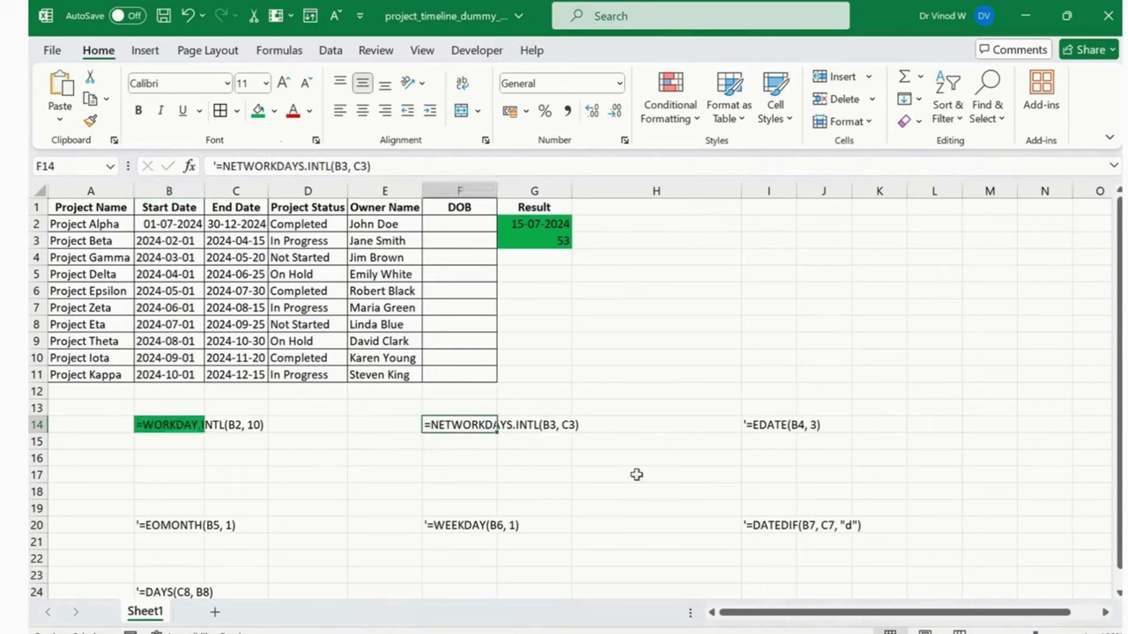
pyautogui.click(258, 111)
pyautogui.click(642, 423)
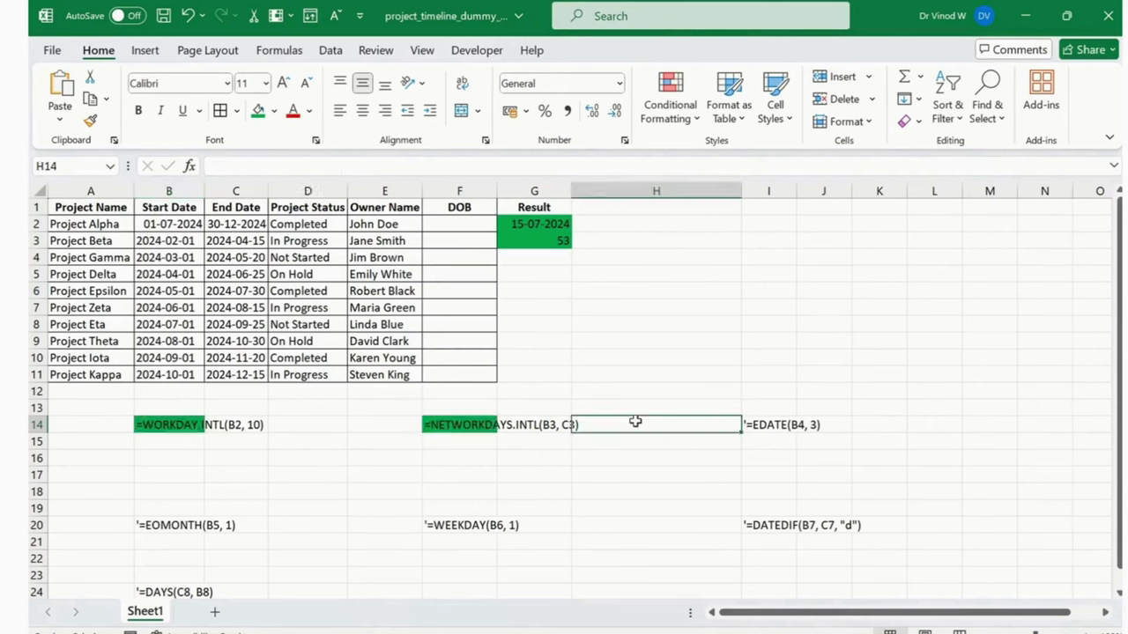
# - Copy the formula text from I14 and enter it in G4 as =EDATE(B4, 3)
pyautogui.click(778, 427)
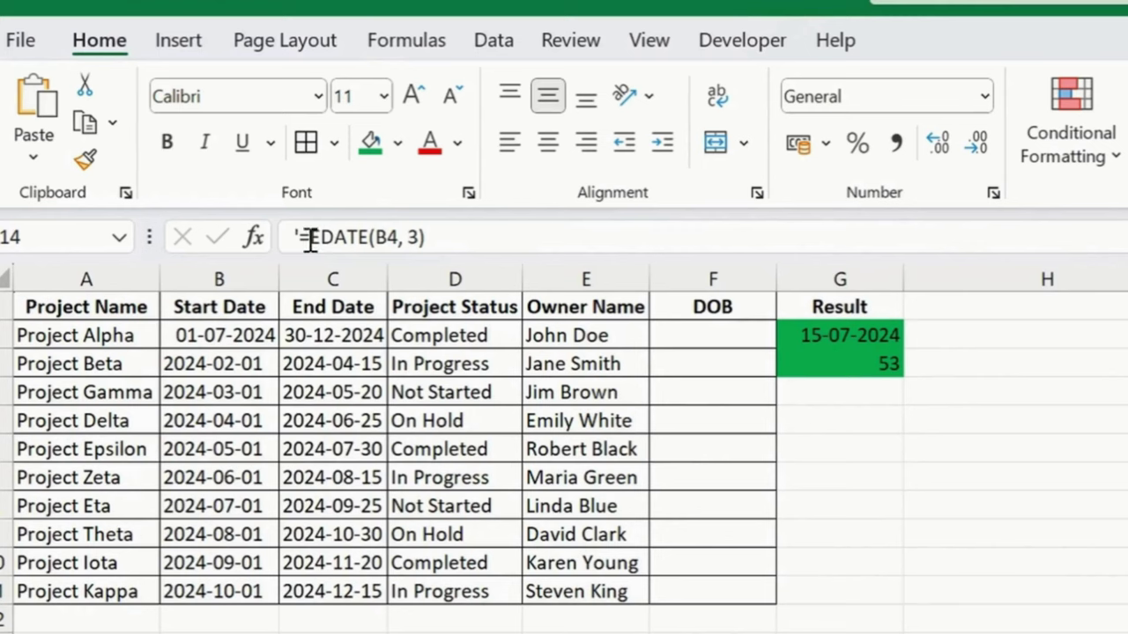
pyautogui.moveTo(299, 236); pyautogui.dragTo(461, 234)
pyautogui.hotkey('ctrl', 'c')
pyautogui.click(853, 395)
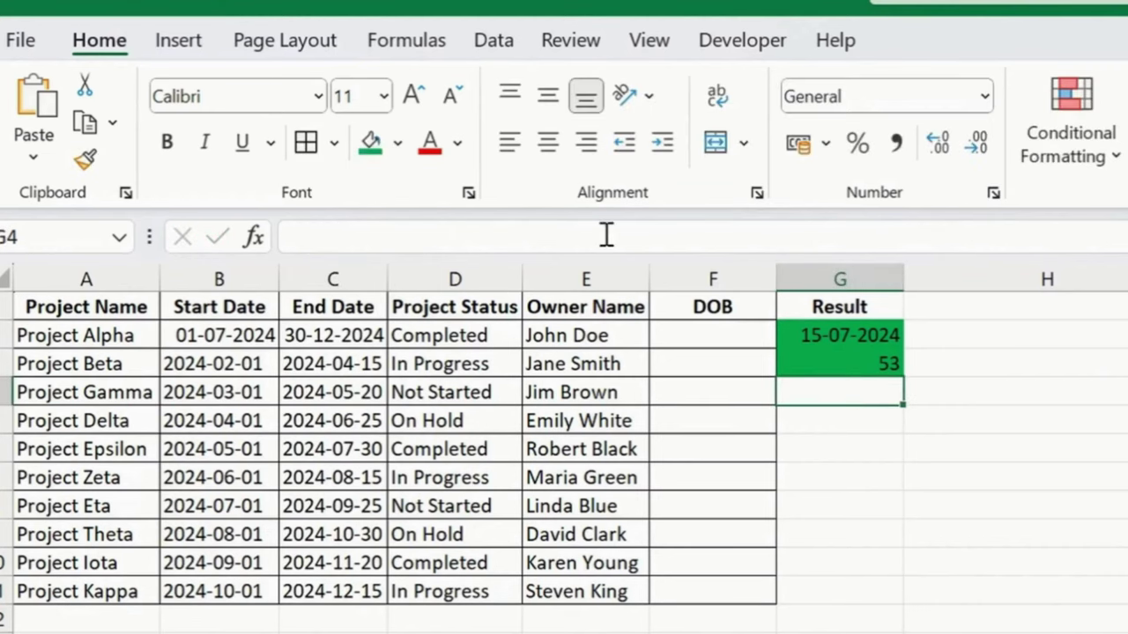
pyautogui.click(649, 232)
pyautogui.hotkey('ctrl', 'v')
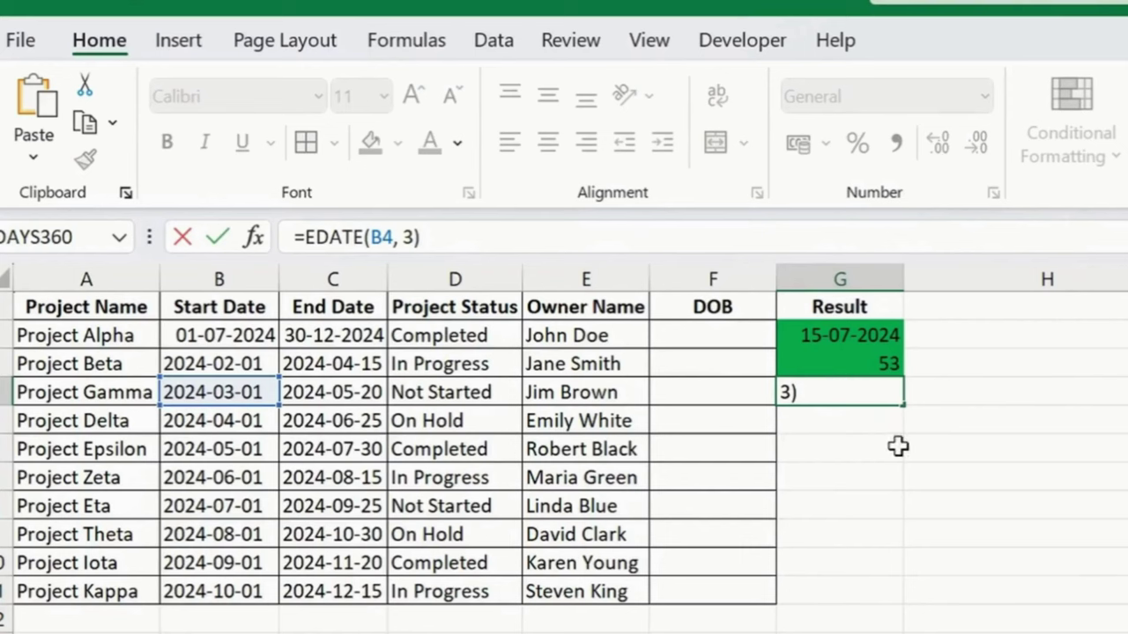
pyautogui.press('Return')
# - Format the EDATE result in G4 as a Short Date
pyautogui.click(862, 387)
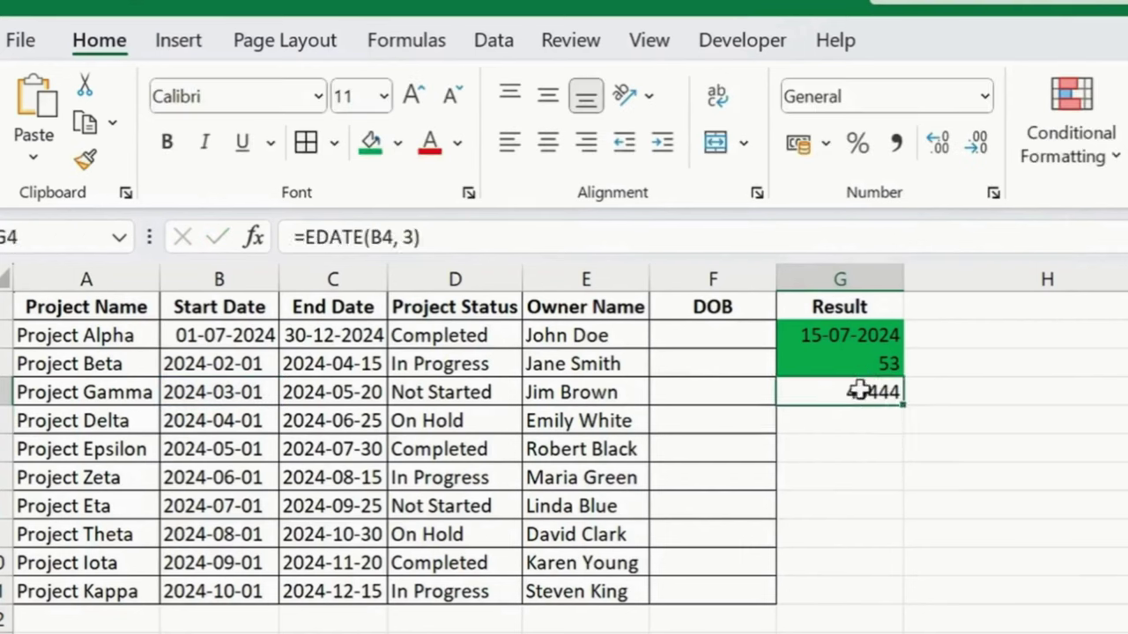
pyautogui.click(985, 96)
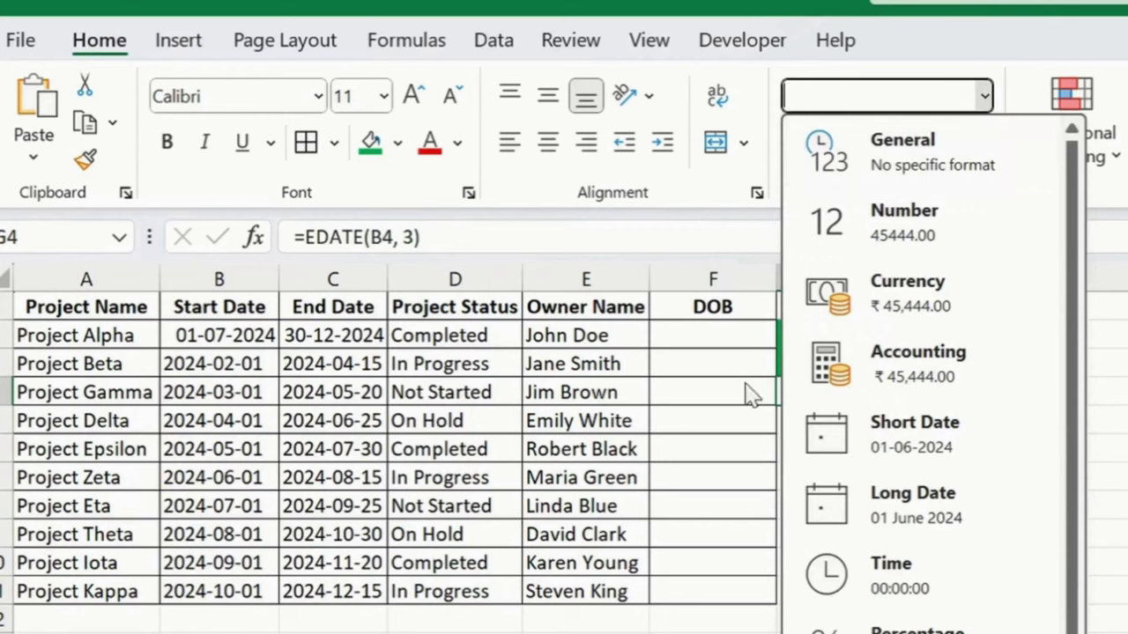
pyautogui.click(996, 441)
pyautogui.click(847, 453)
pyautogui.click(834, 396)
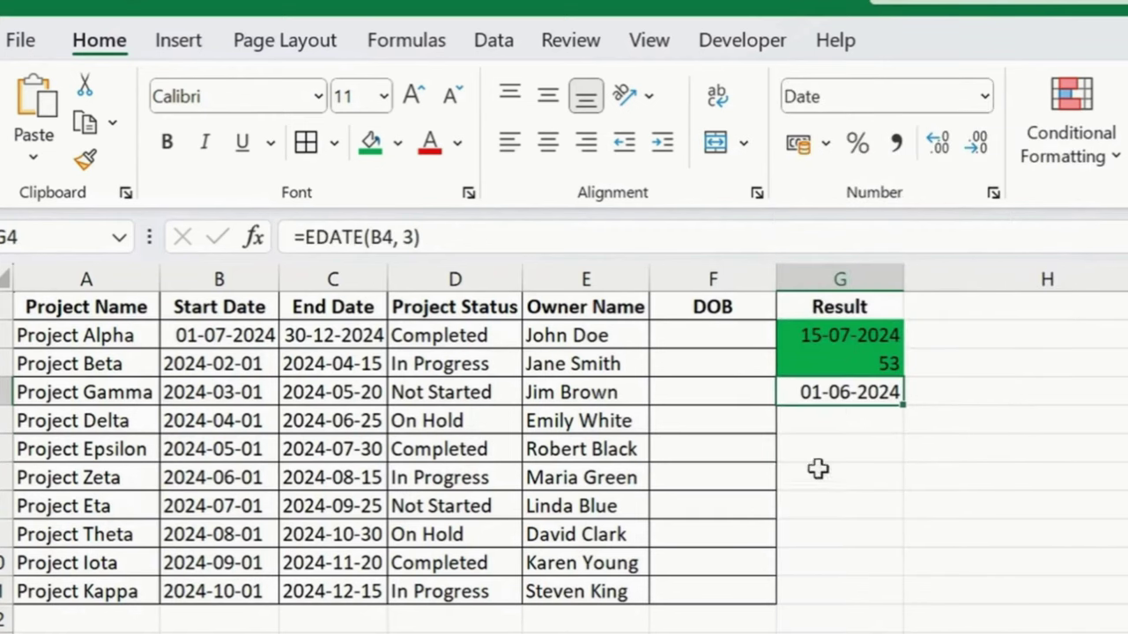
# - Check the July 2024 calendar and change Project Gamma's start date in B4 to 01-07-2024
pyautogui.click(210, 393)
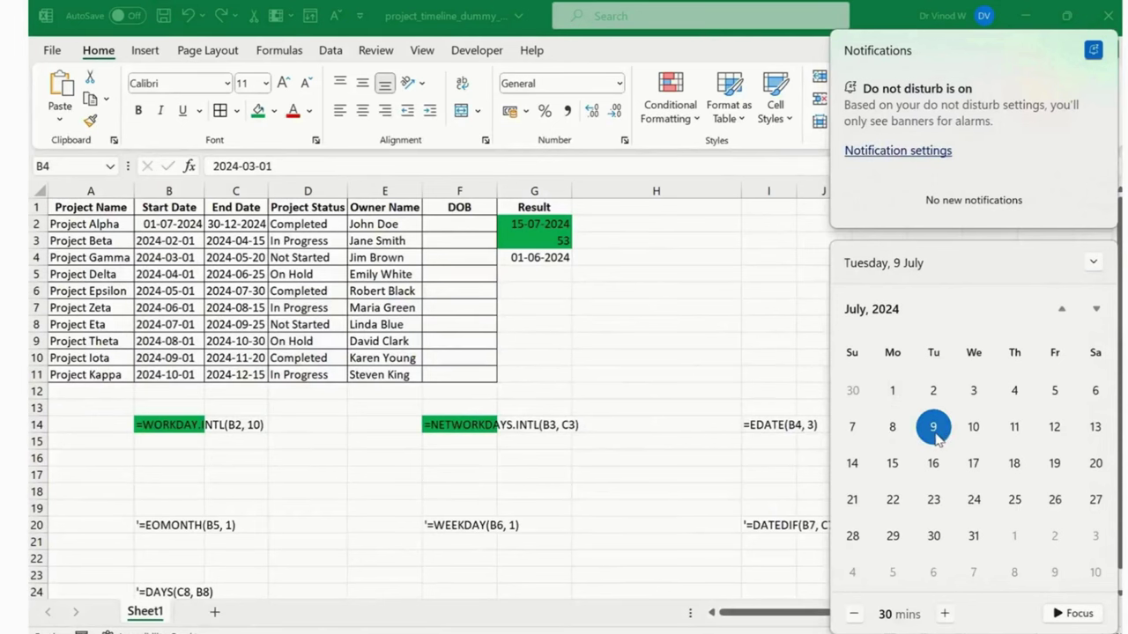
pyautogui.click(961, 515)
pyautogui.click(254, 166)
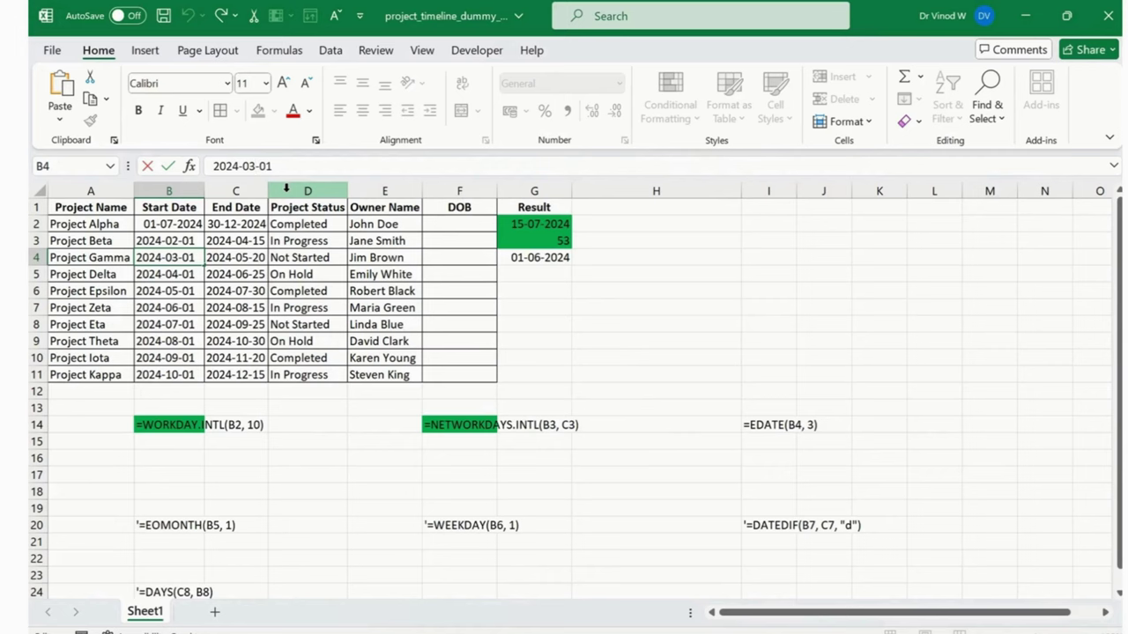
pyautogui.press('BackSpace')
pyautogui.write('7')
pyautogui.press('Return')
# - Fill the EDATE result cell G4 with green
pyautogui.press('Up')
pyautogui.press('Right')
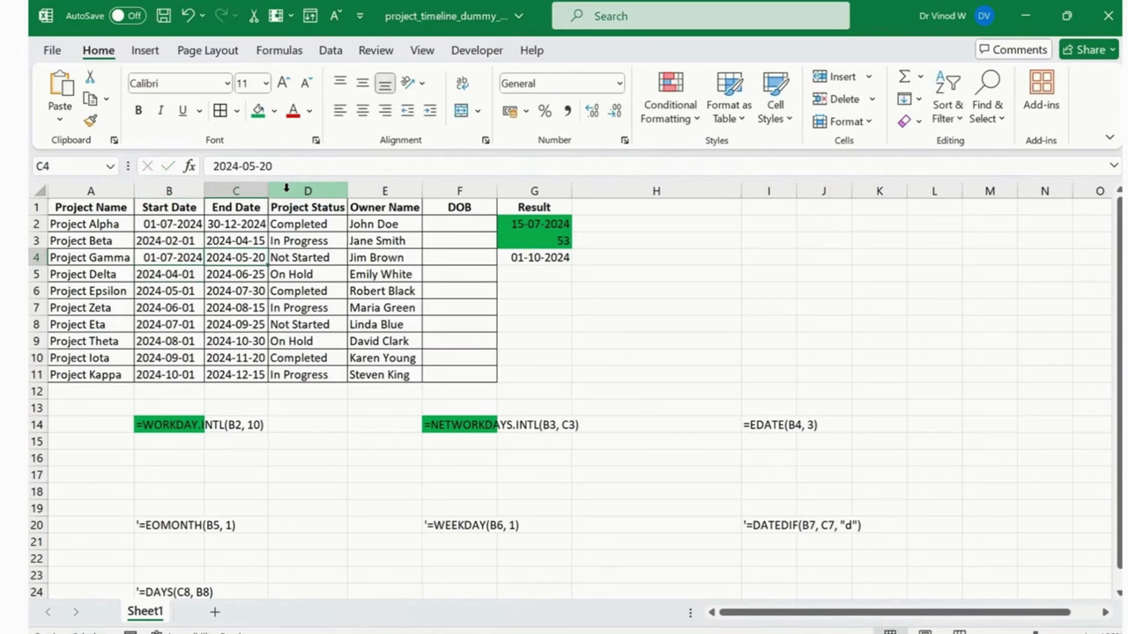
pyautogui.press('Right')
pyautogui.press('Right')
pyautogui.press('Right')
pyautogui.press('Right')
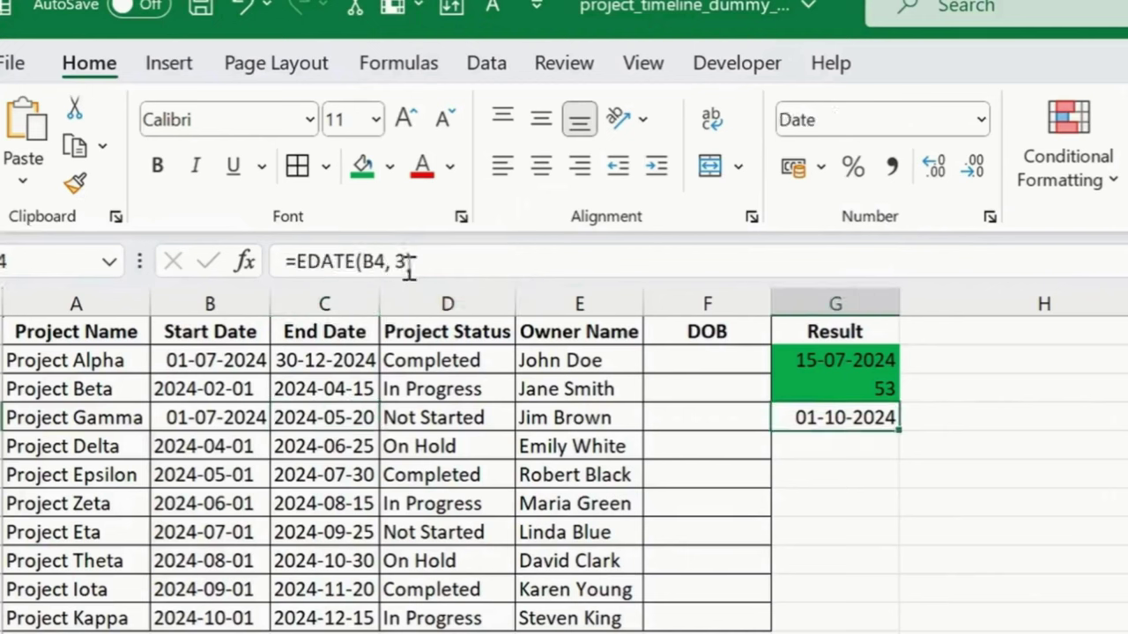
pyautogui.click(362, 165)
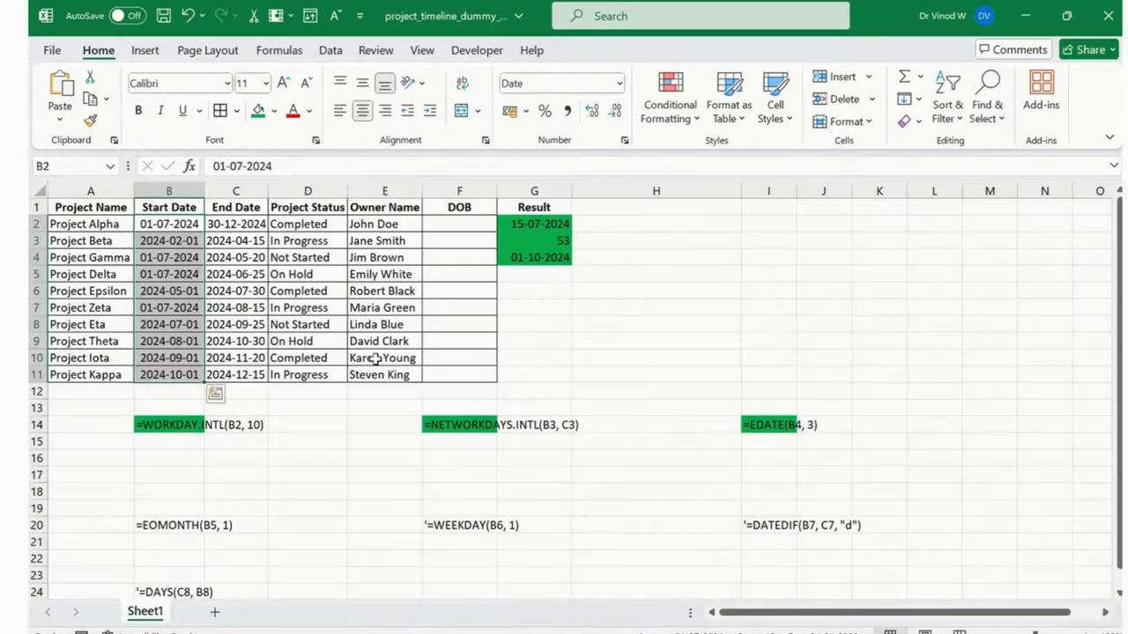
# - Copy the formula text from B20, enter it in G7 as =EOMONTH(B5, 1), and check August 2024 in the calendar
pyautogui.click(375, 357)
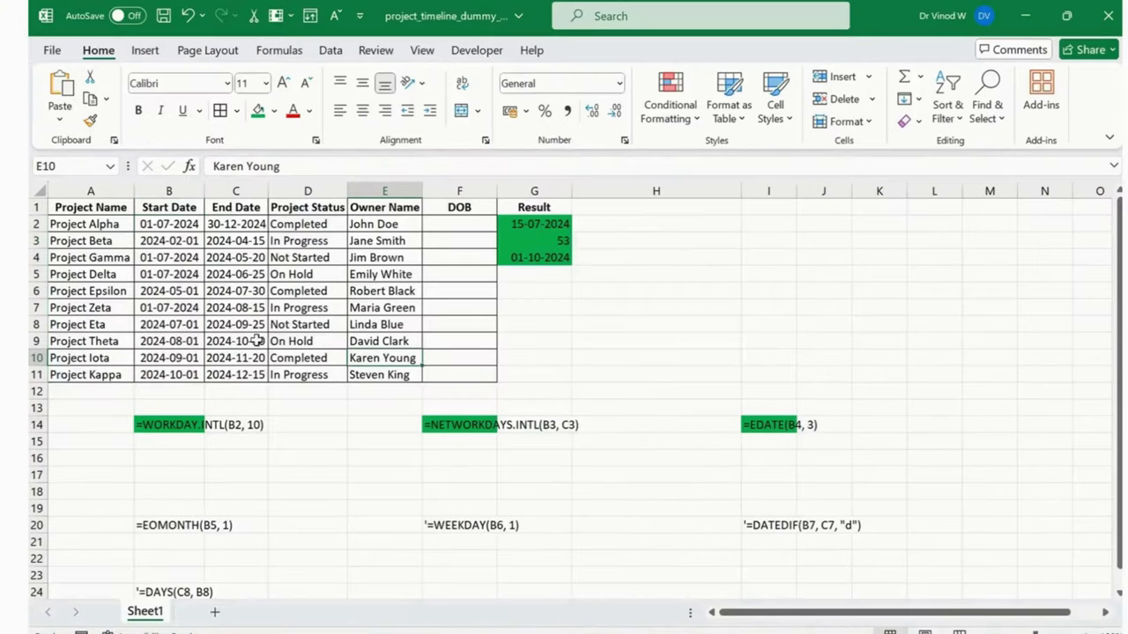
pyautogui.click(310, 493)
pyautogui.click(181, 526)
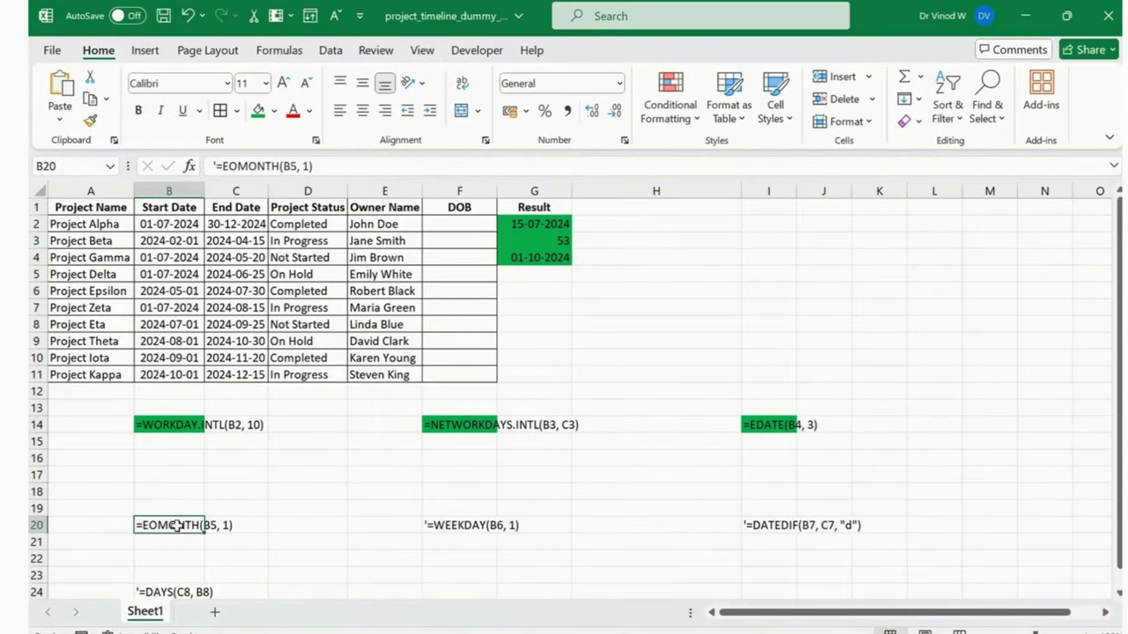
pyautogui.moveTo(324, 167); pyautogui.dragTo(214, 168)
pyautogui.click(548, 307)
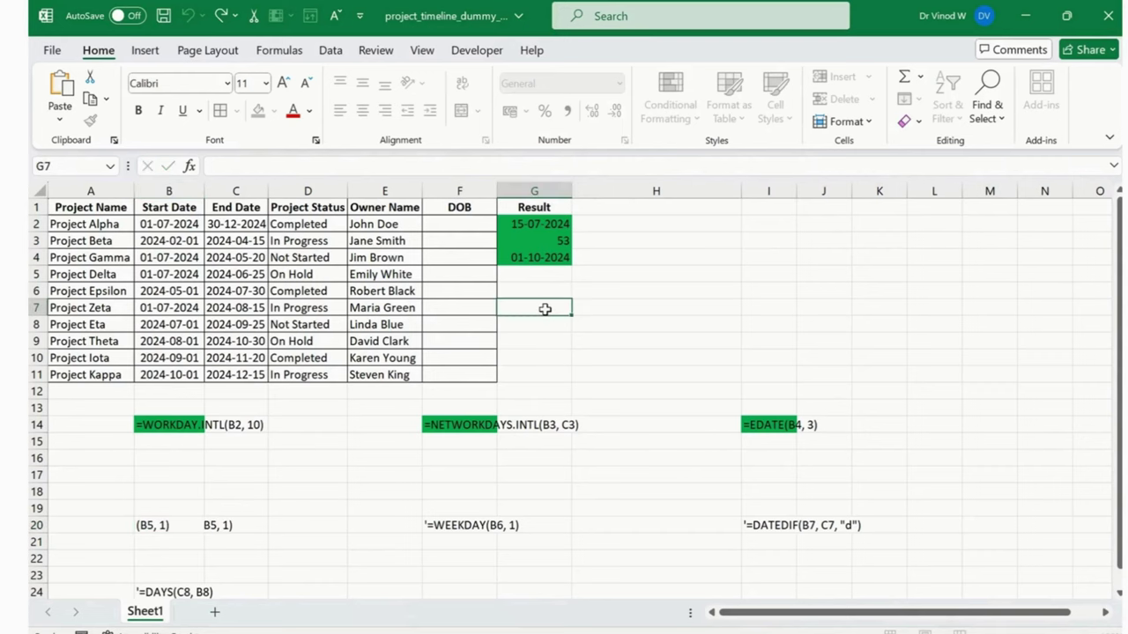
pyautogui.click(274, 168)
pyautogui.hotkey('ctrl', 'v')
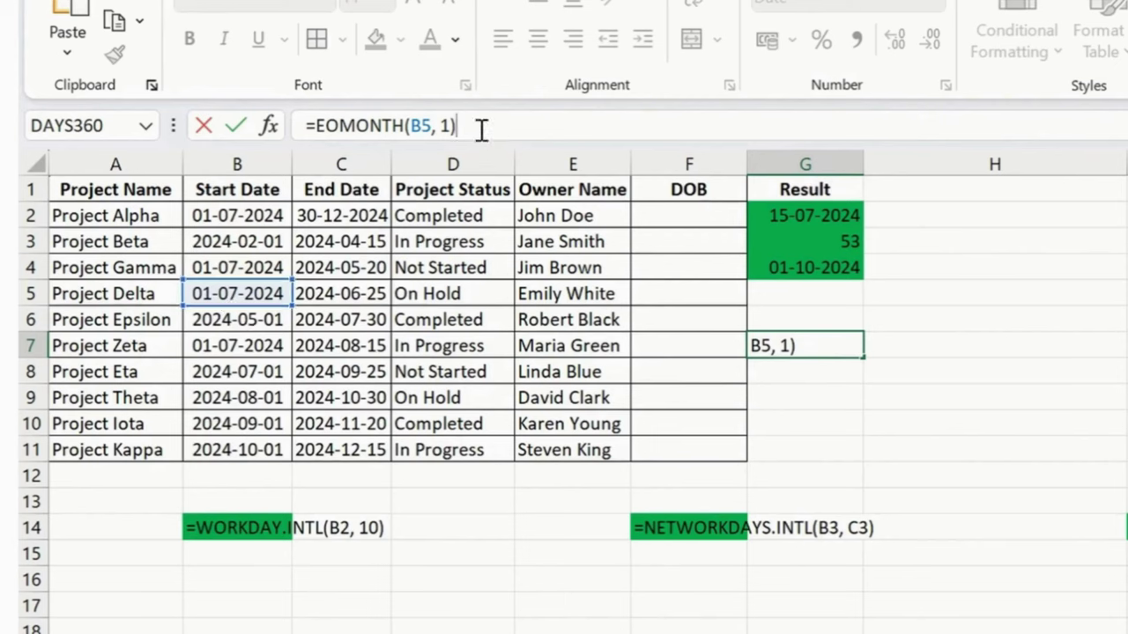
pyautogui.press('Return')
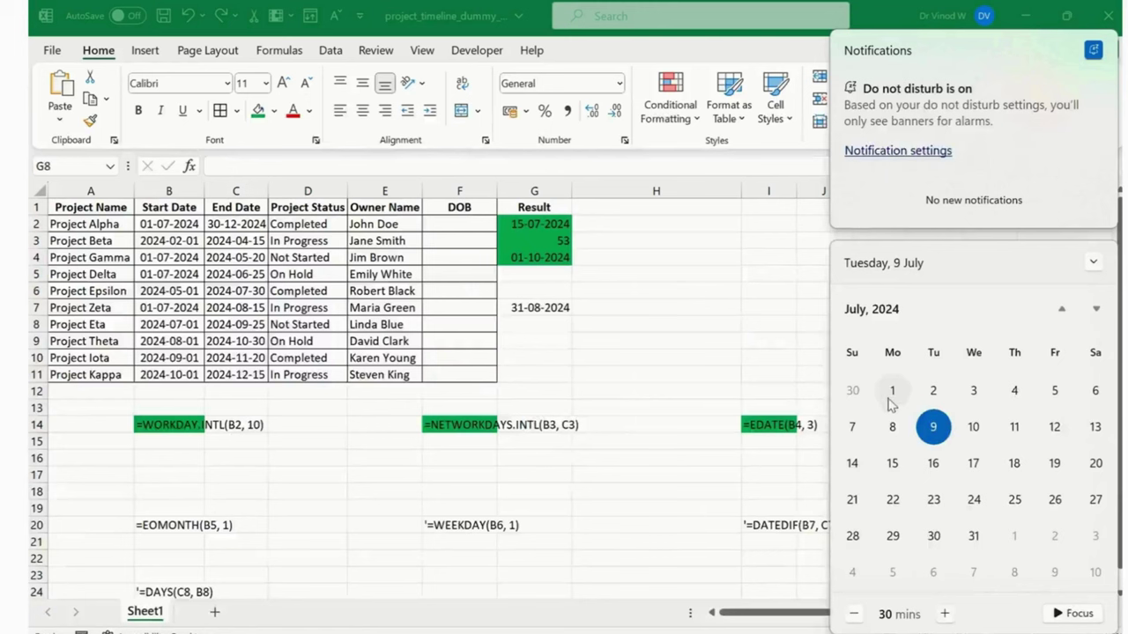
pyautogui.click(1096, 308)
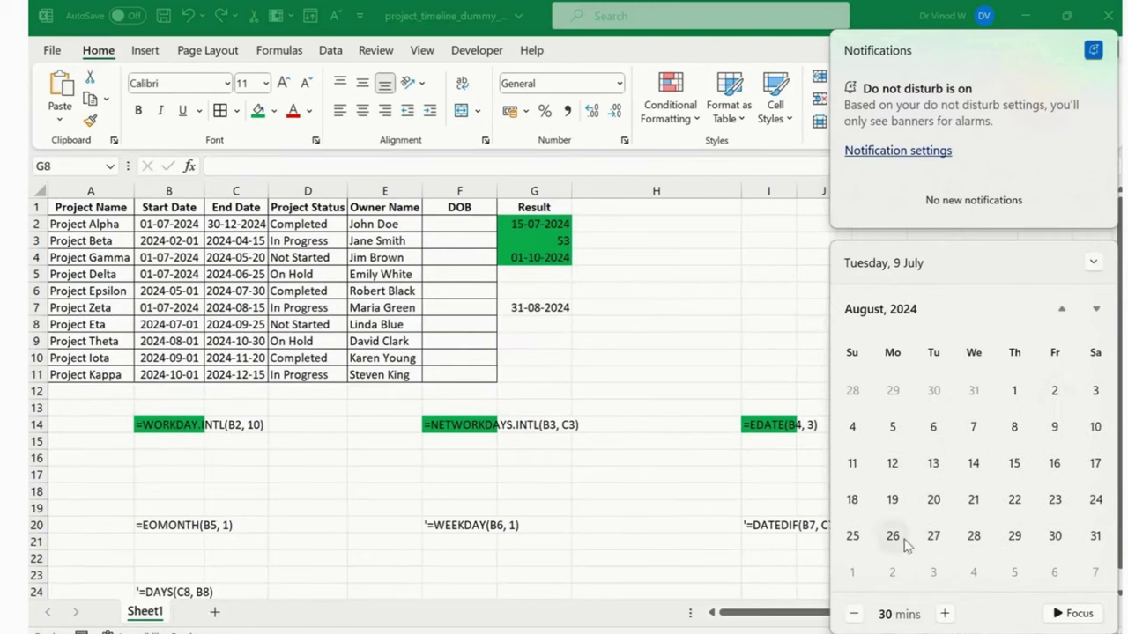
pyautogui.click(710, 370)
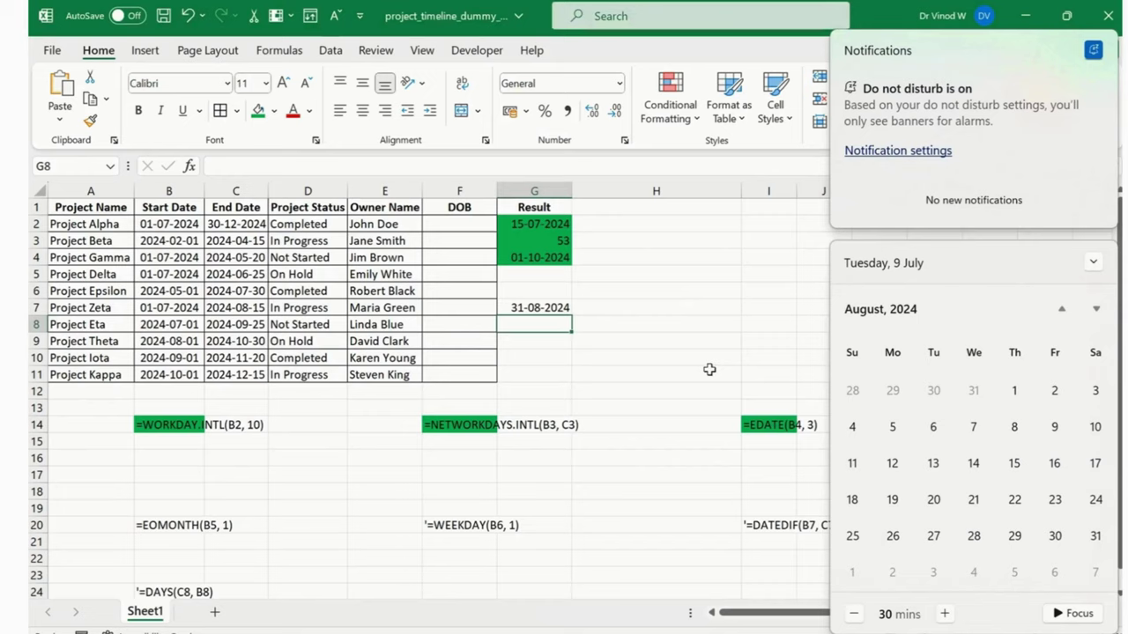
# - Fill the EOMONTH result in G7 and its formula text in B20 with green
pyautogui.click(558, 304)
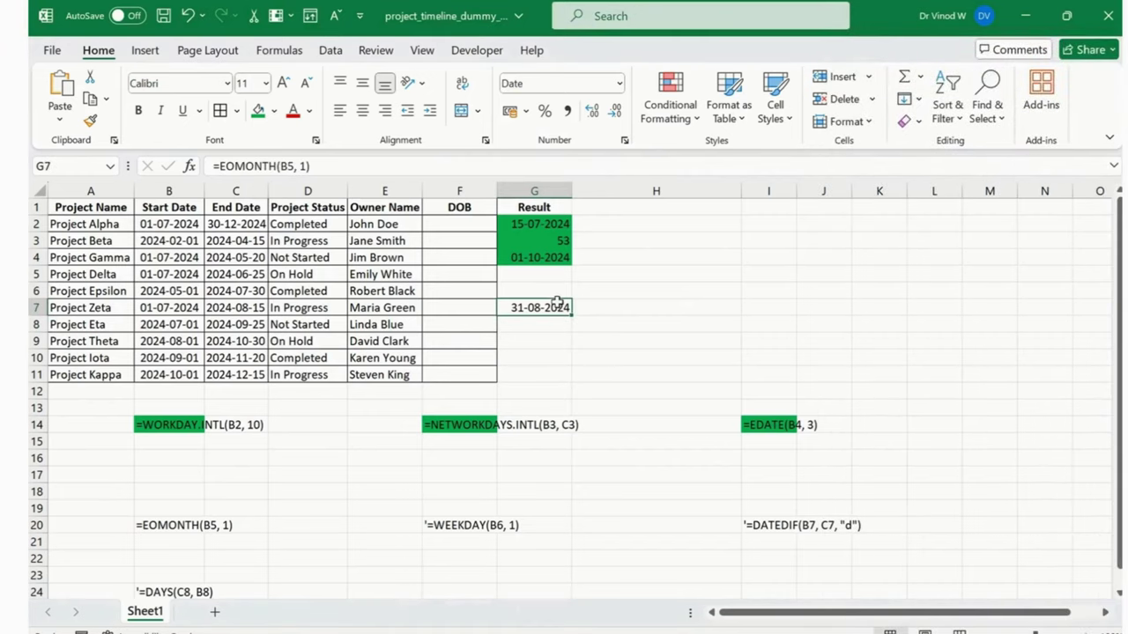
pyautogui.click(259, 110)
pyautogui.click(601, 388)
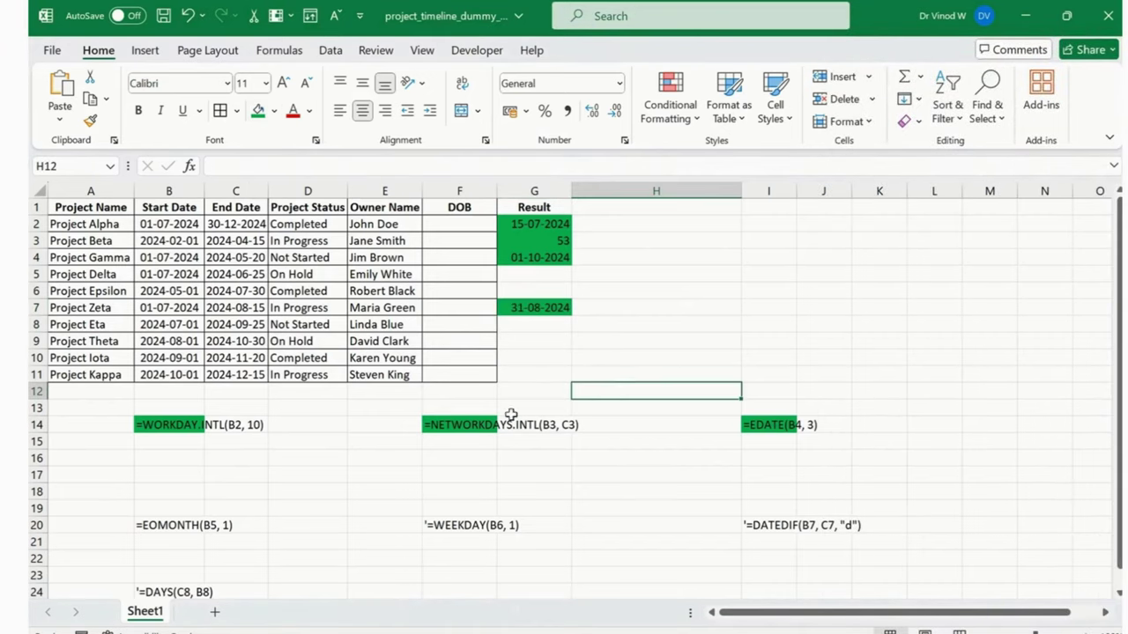
pyautogui.click(175, 527)
pyautogui.click(258, 111)
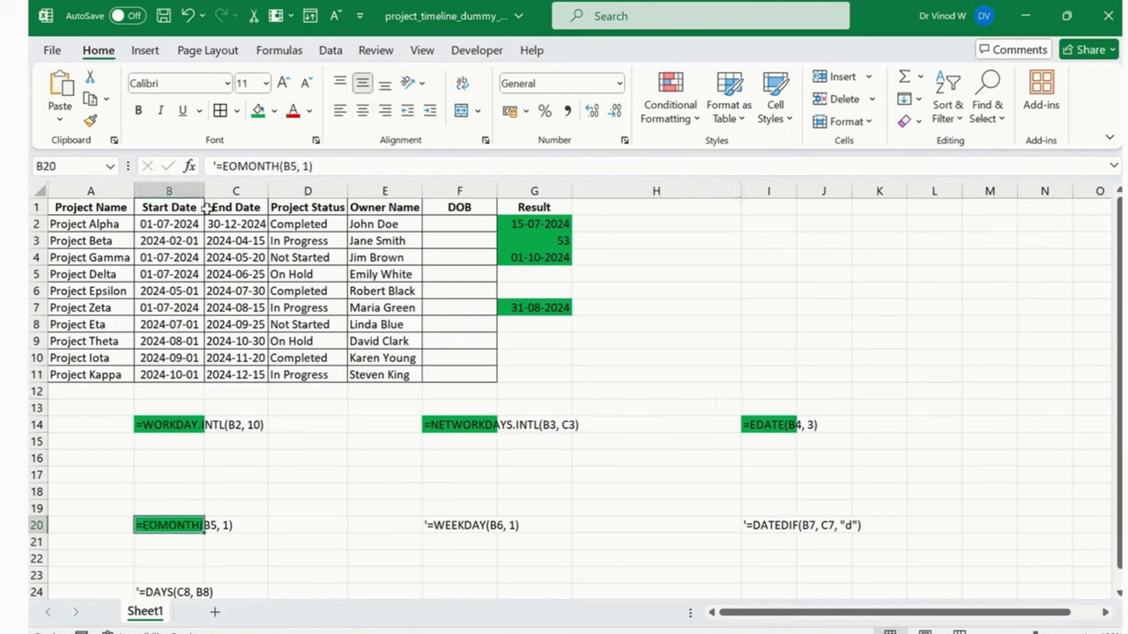
# - Copy the WEEKDAY formula text from F20 and enter it in G8 as =WEEKDAY(B7, 1)
pyautogui.click(402, 462)
pyautogui.click(458, 532)
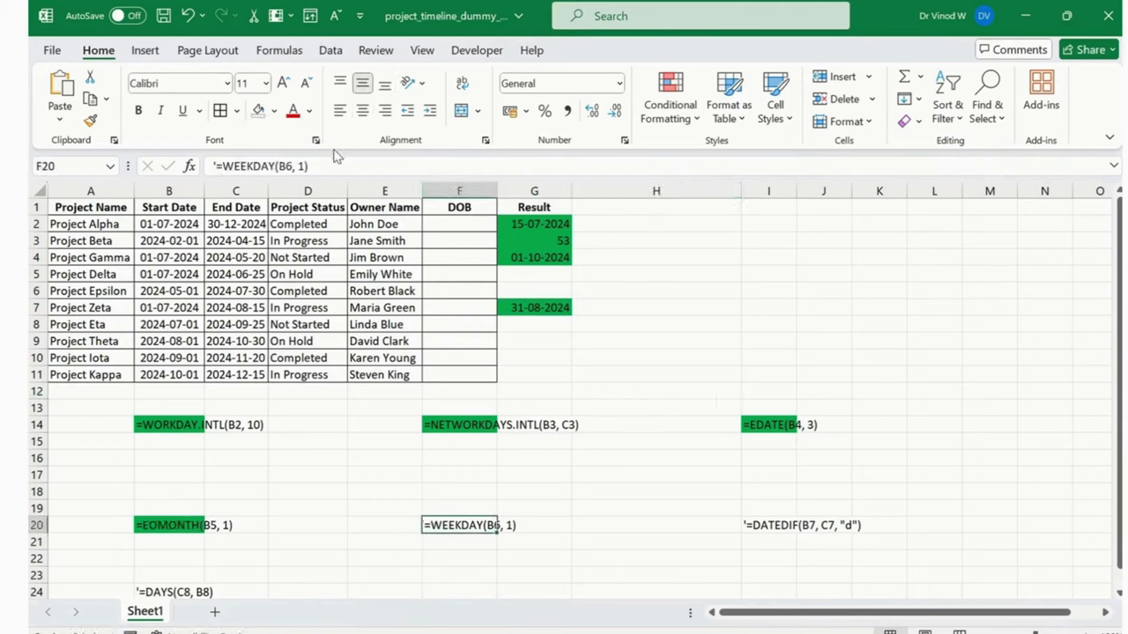
pyautogui.moveTo(315, 166); pyautogui.dragTo(214, 166)
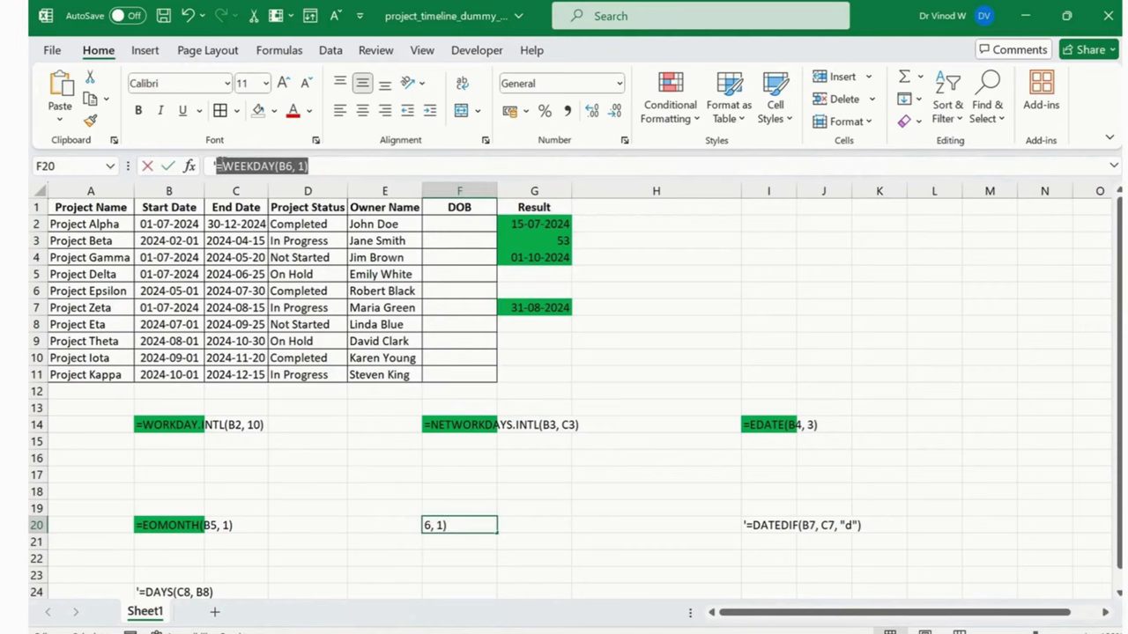
pyautogui.hotkey('ctrl', 'c')
pyautogui.click(561, 319)
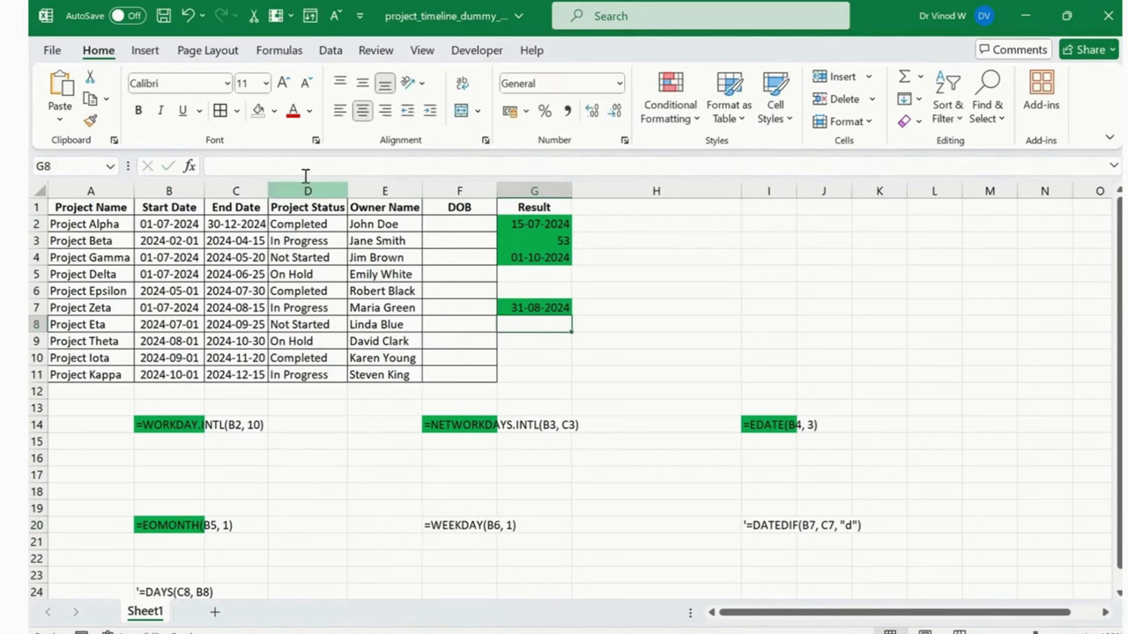
pyautogui.hotkey('ctrl', 'v')
pyautogui.click(314, 167)
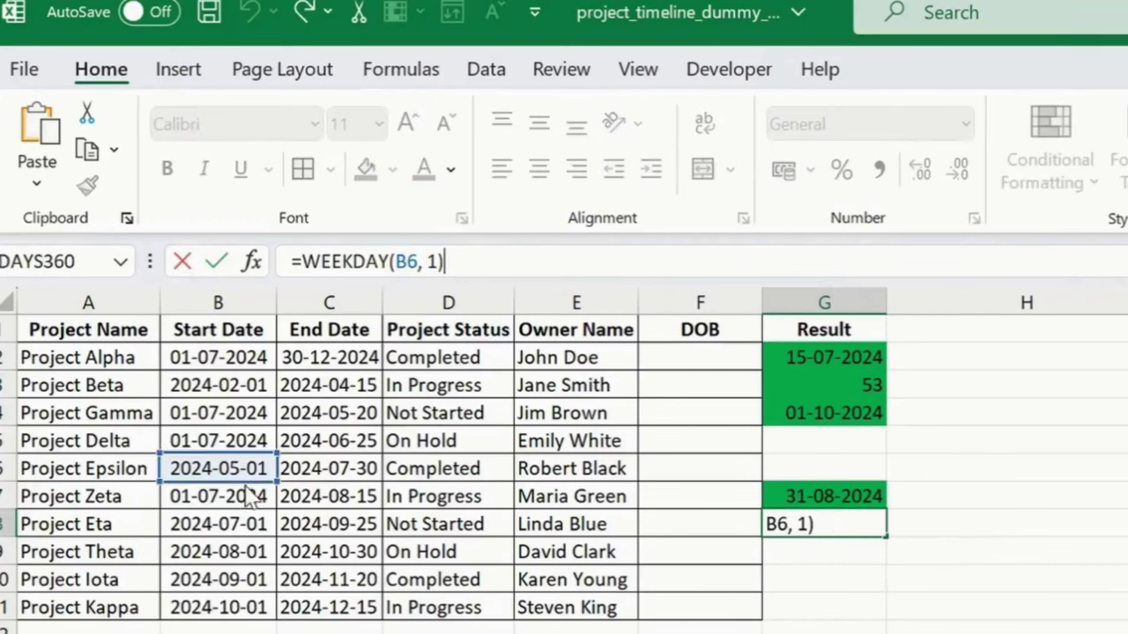
pyautogui.click(250, 497)
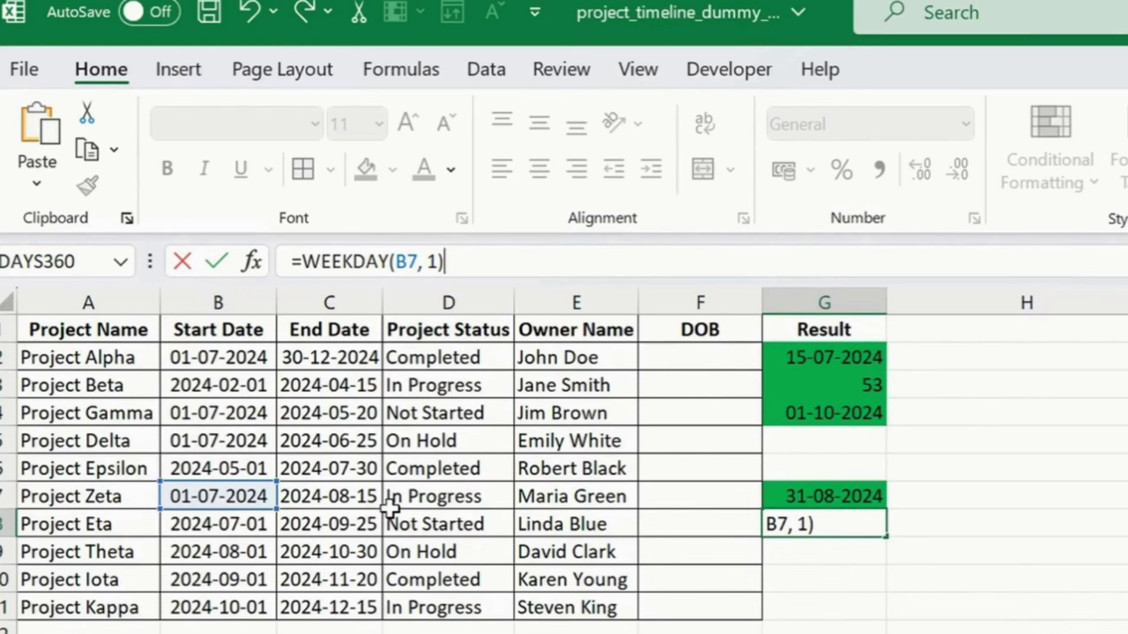
pyautogui.press('Return')
pyautogui.click(855, 521)
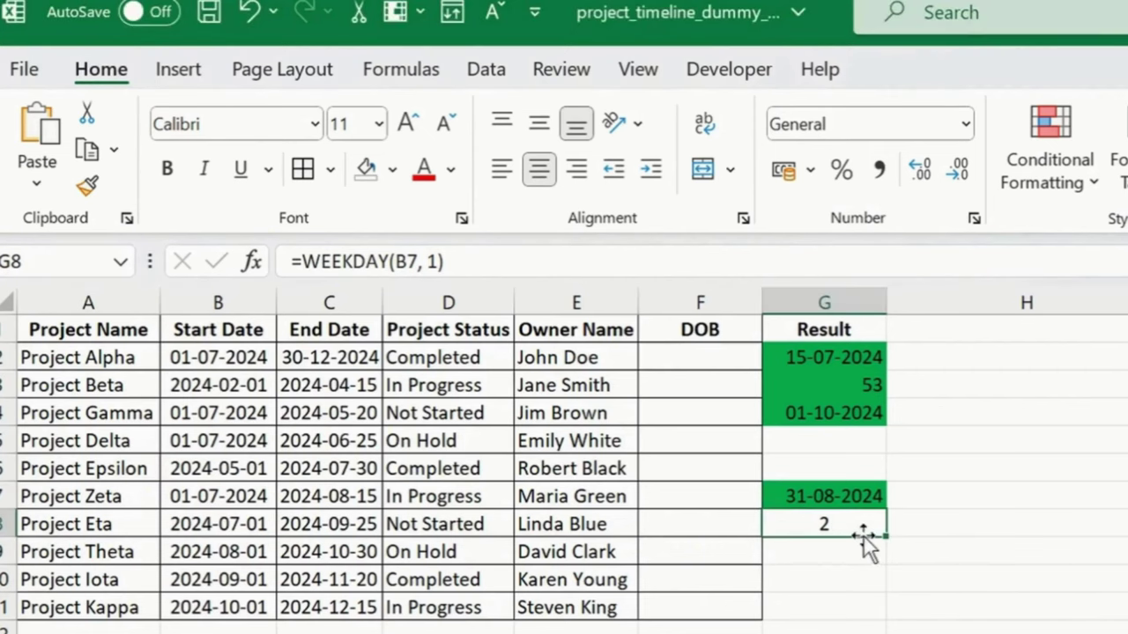
# - Review the return type options of the WEEKDAY formula in G8, keeping type 1 for Sunday through Saturday
pyautogui.click(440, 262)
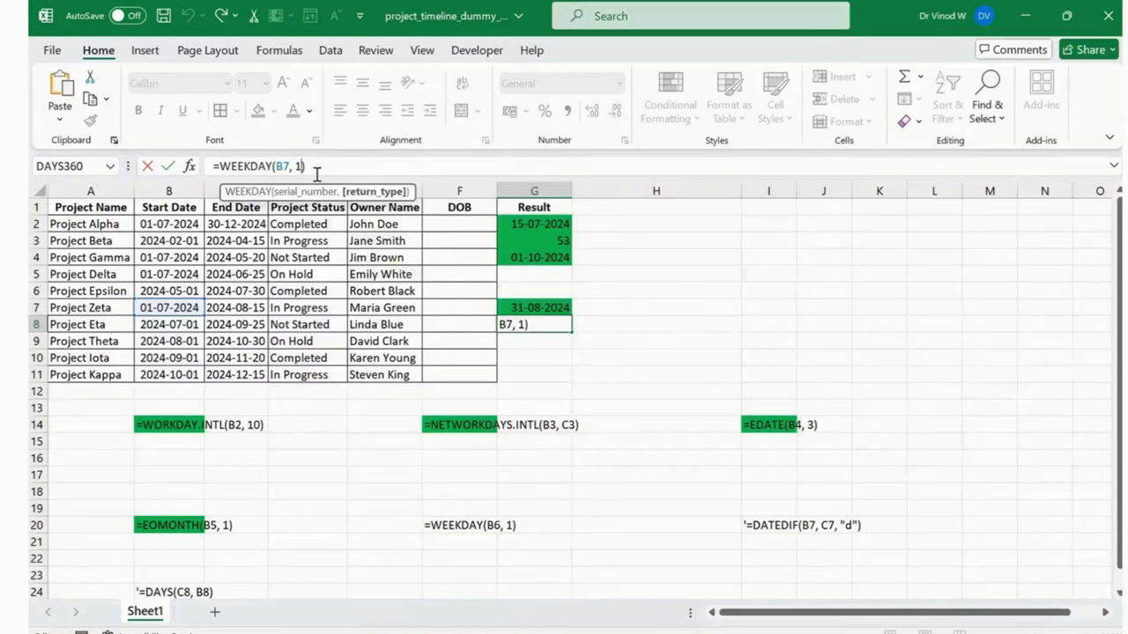
pyautogui.press('BackSpace')
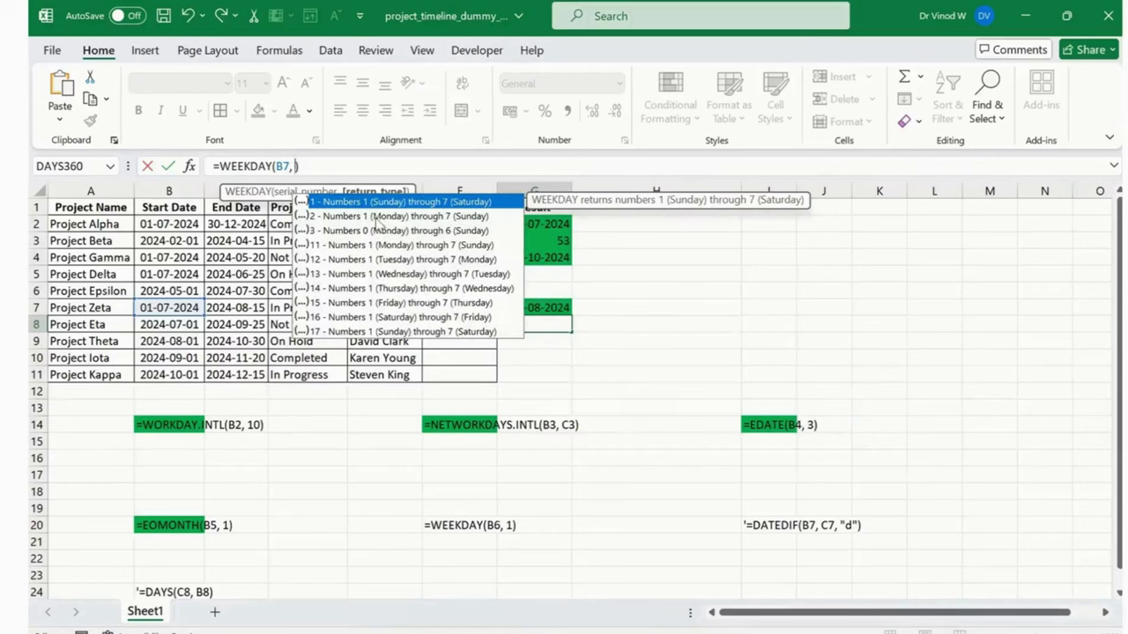
pyautogui.write('1')
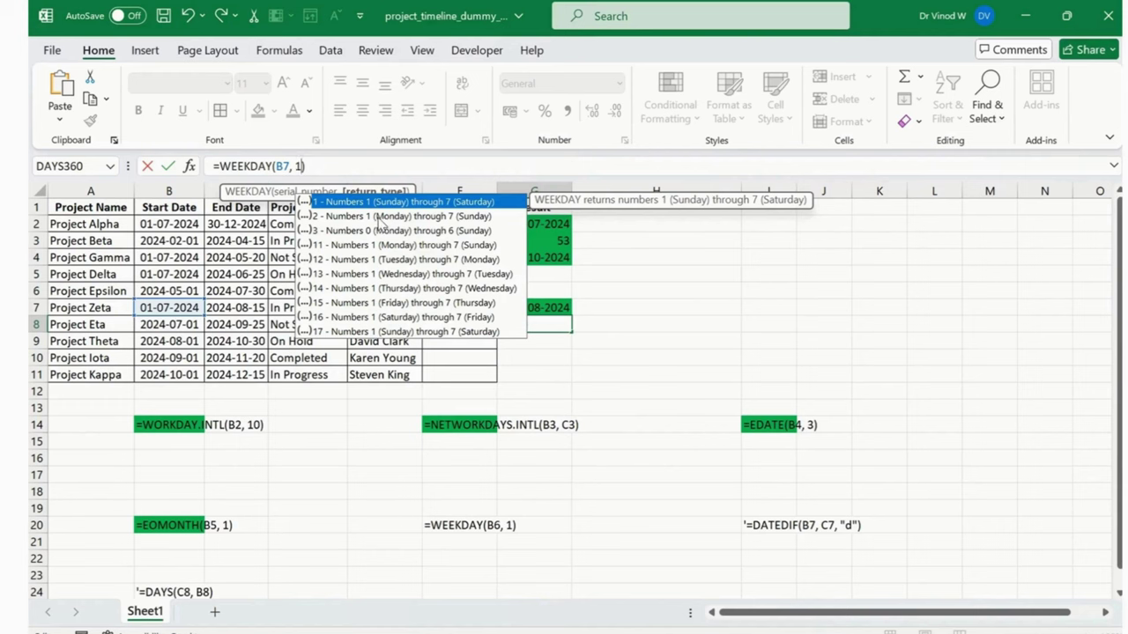
pyautogui.press('Return')
pyautogui.press('Up')
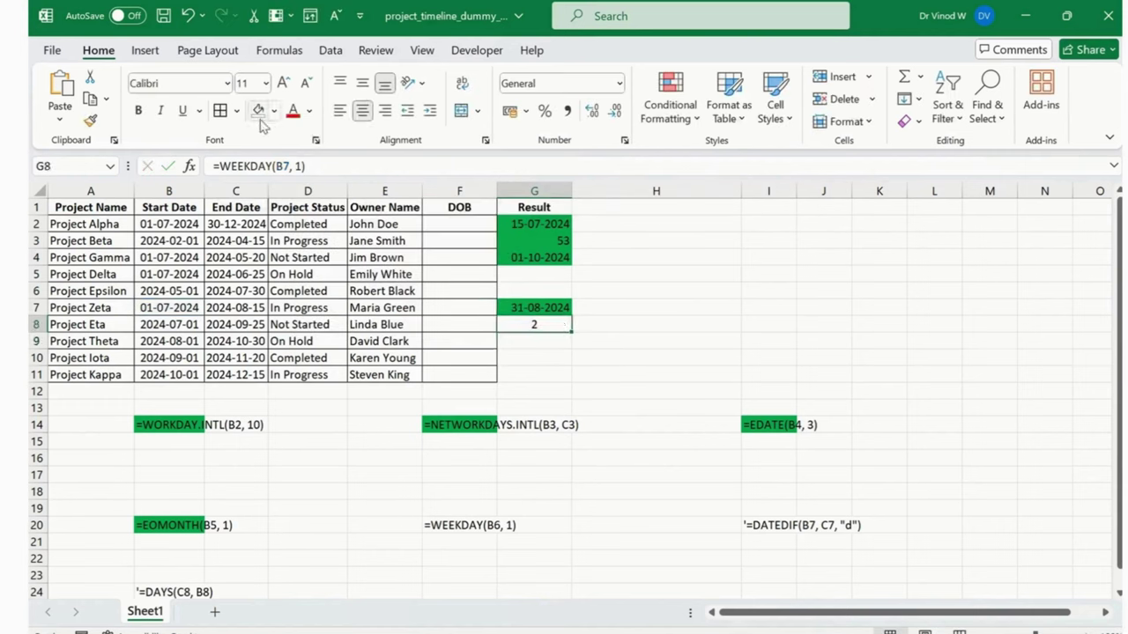
# - Fill the WEEKDAY result in G8 and its formula text in F20 with green
pyautogui.click(274, 110)
pyautogui.click(327, 273)
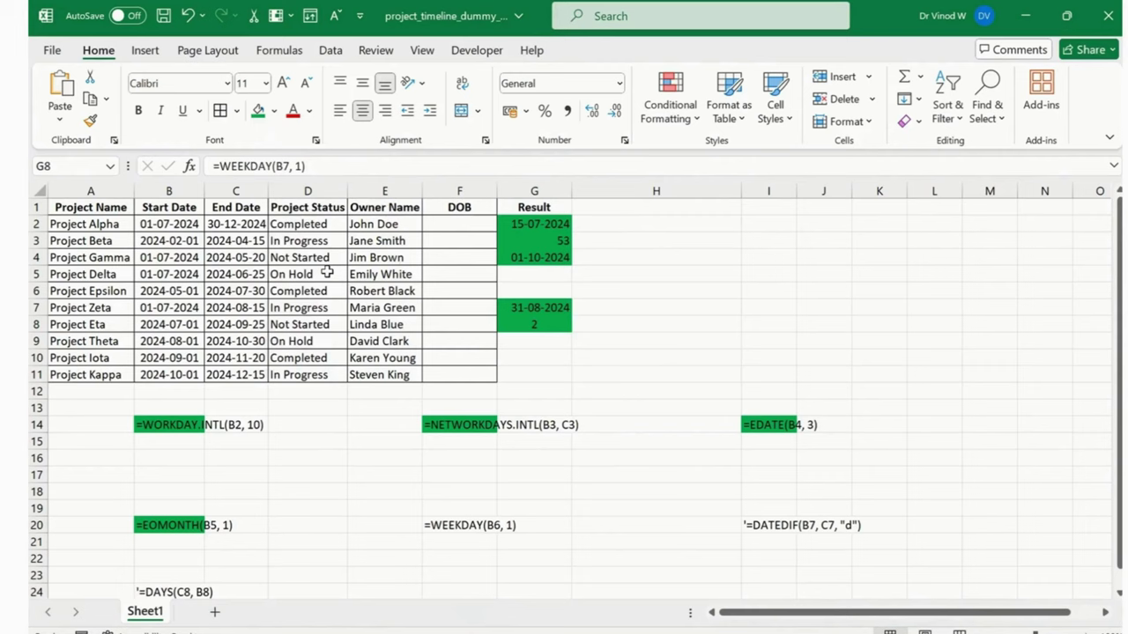
pyautogui.click(592, 375)
pyautogui.click(442, 523)
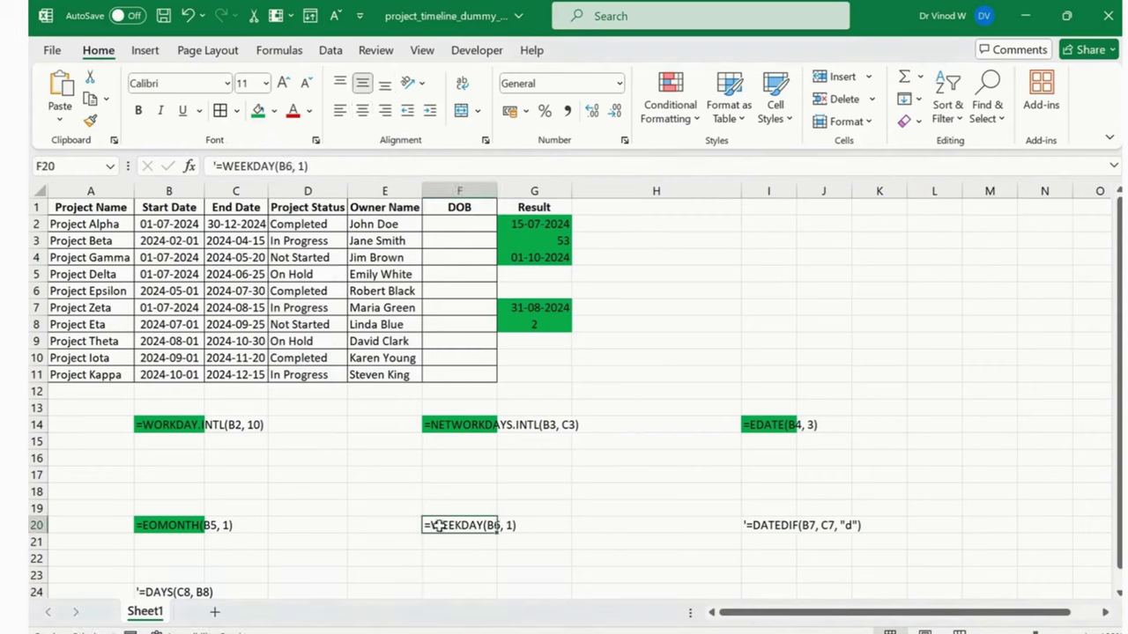
pyautogui.click(257, 110)
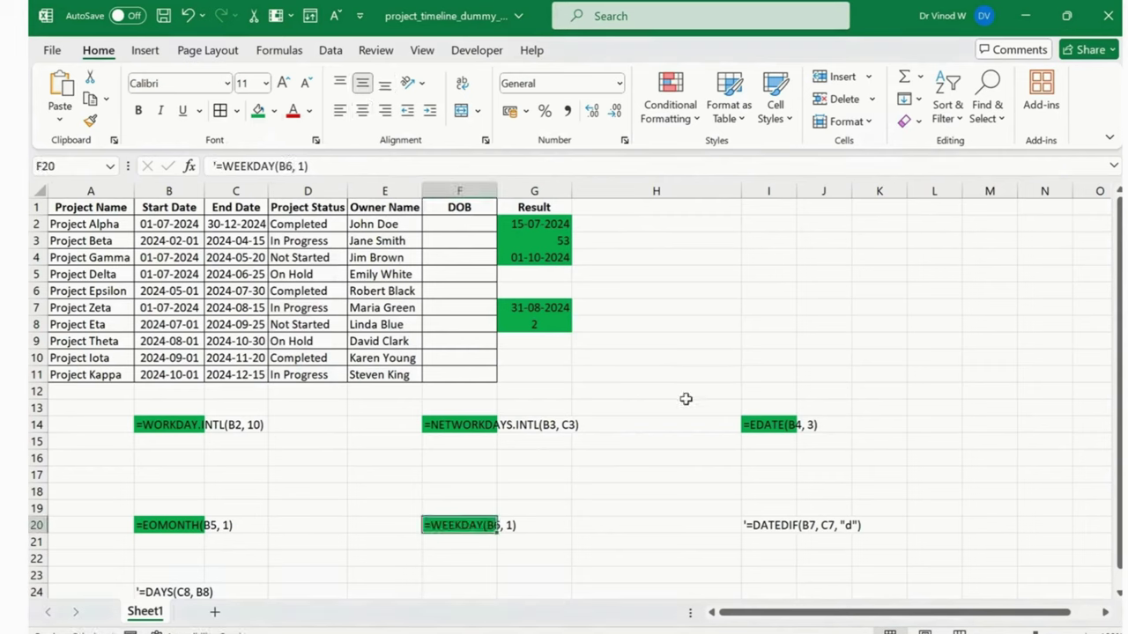
pyautogui.click(607, 492)
pyautogui.click(467, 525)
# - Copy the DATEDIF formula text from I20 and enter it in F7 as =DATEDIF(B7, C7, "d")
pyautogui.scroll(-2, 598, 496)
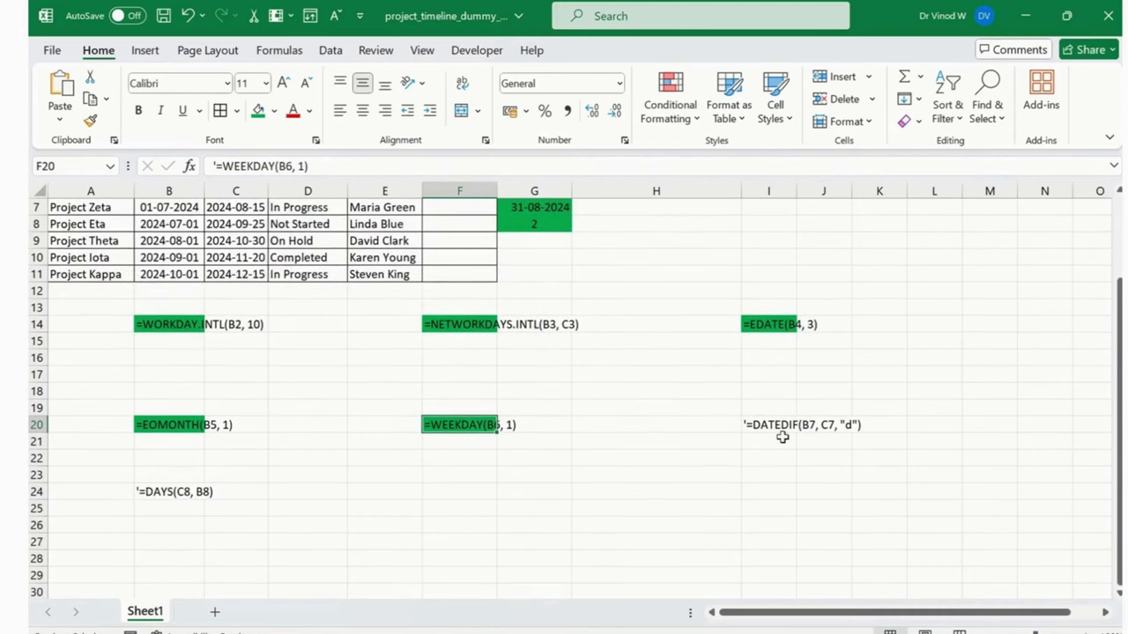
pyautogui.click(790, 421)
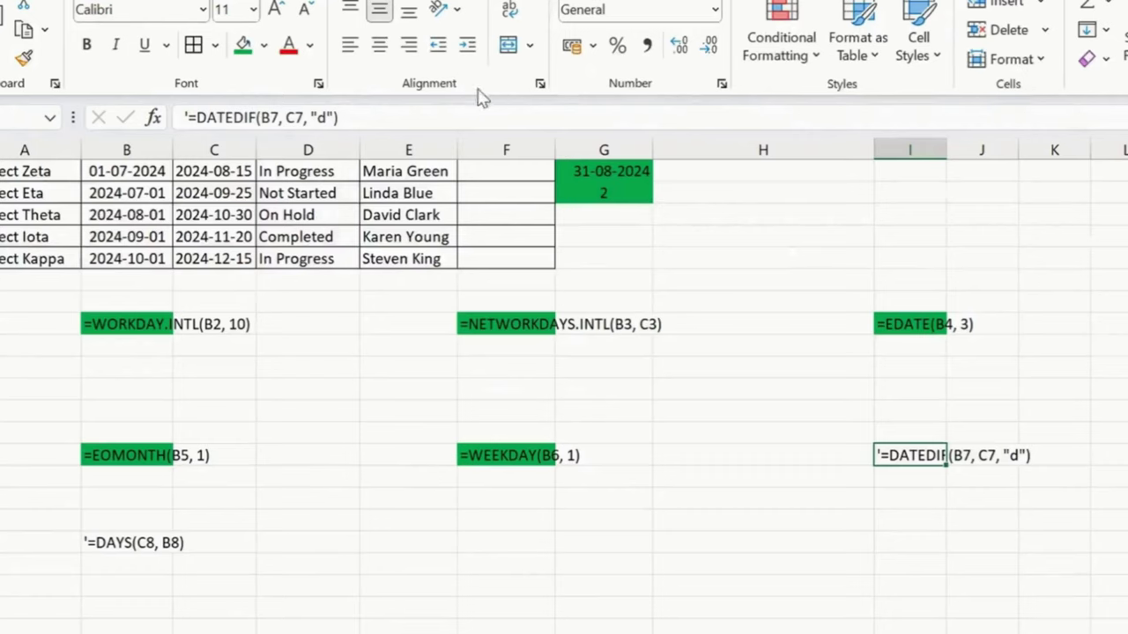
pyautogui.moveTo(344, 116); pyautogui.dragTo(187, 106)
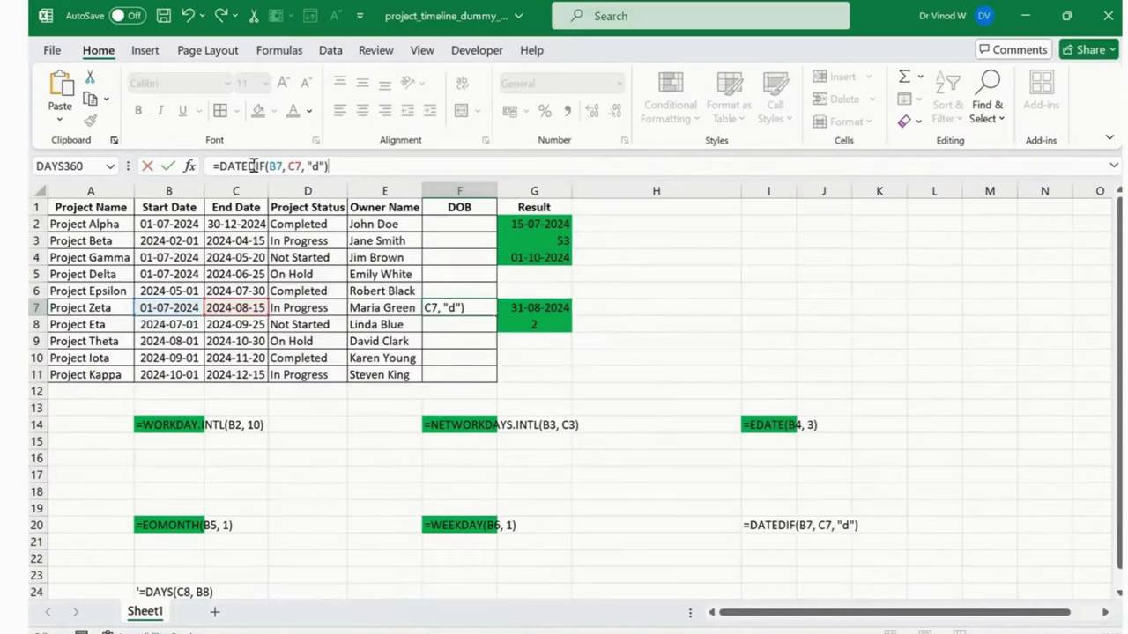
pyautogui.press('Return')
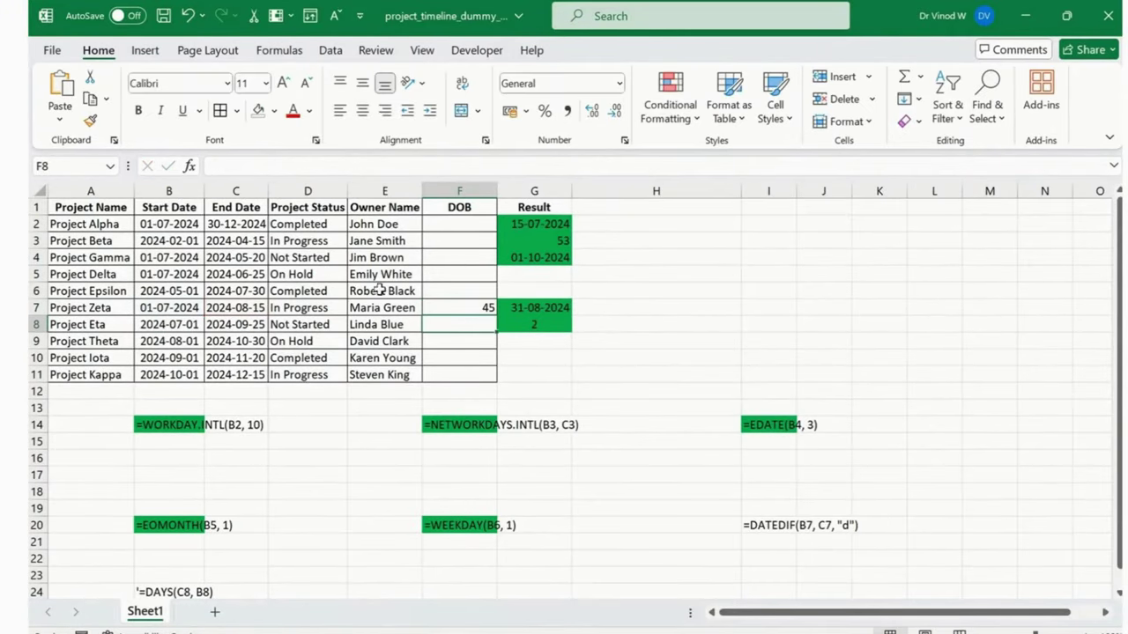
# - Center the DATEDIF result in F7 horizontally and vertically and fill the cell with green
pyautogui.click(431, 307)
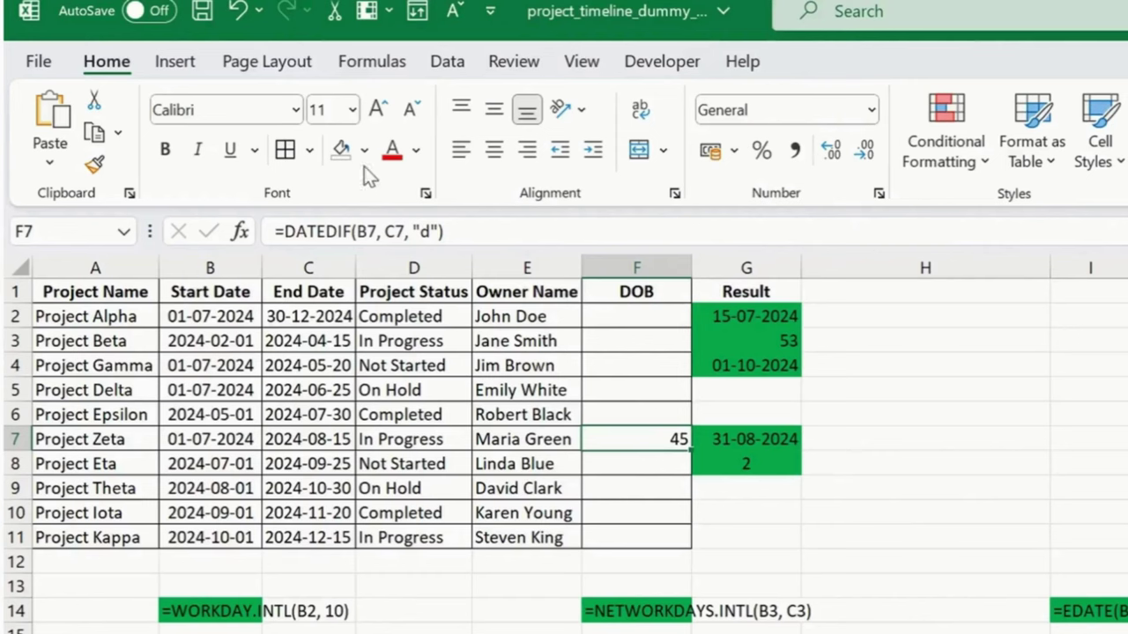
pyautogui.click(493, 149)
pyautogui.click(494, 109)
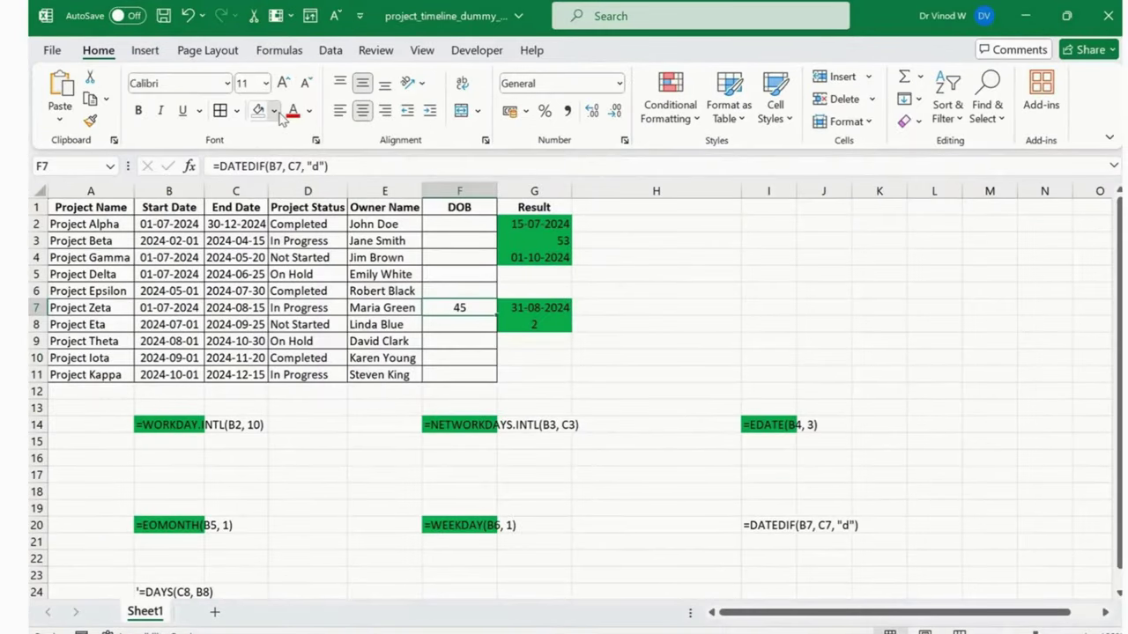
pyautogui.click(364, 150)
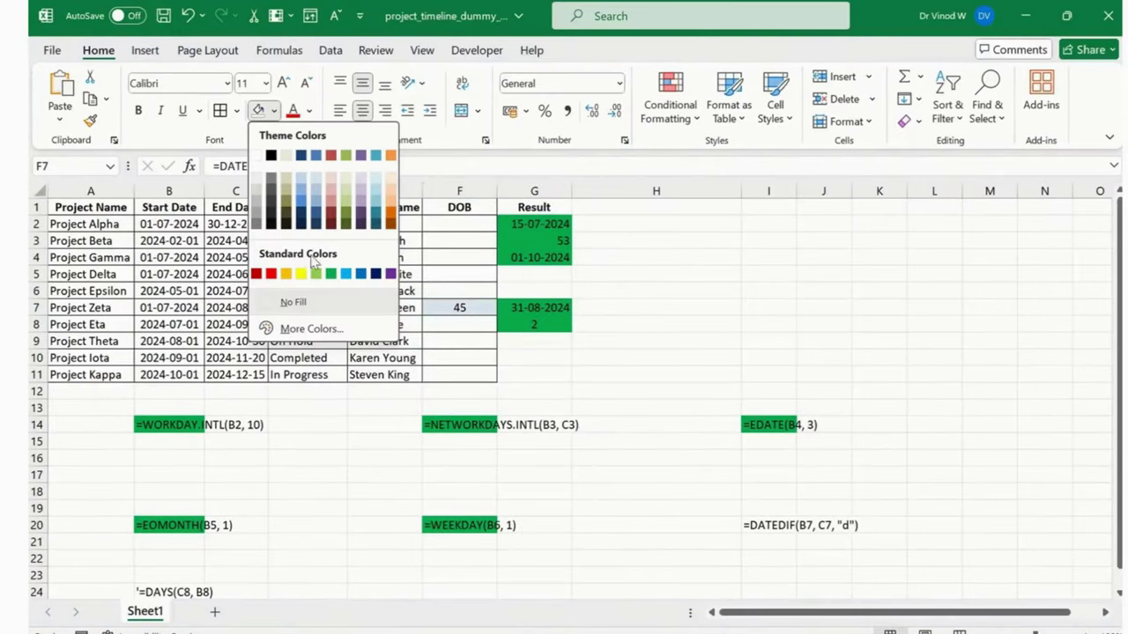
pyautogui.click(452, 387)
pyautogui.click(509, 361)
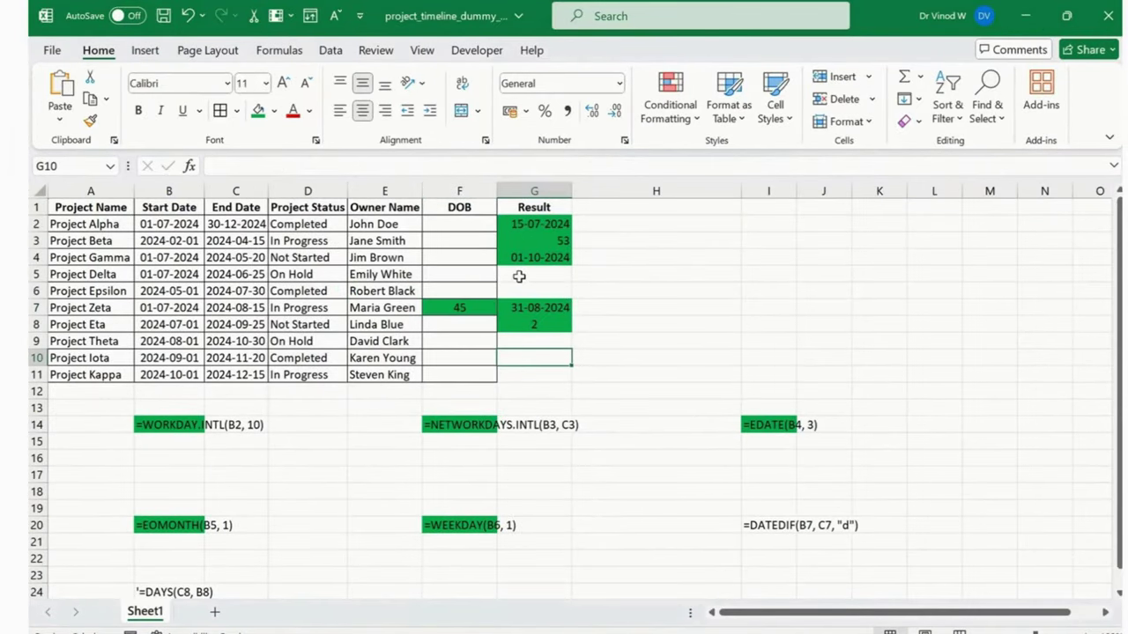
# - Fill the DATEDIF formula text cell I20 with green
pyautogui.click(769, 534)
pyautogui.click(769, 526)
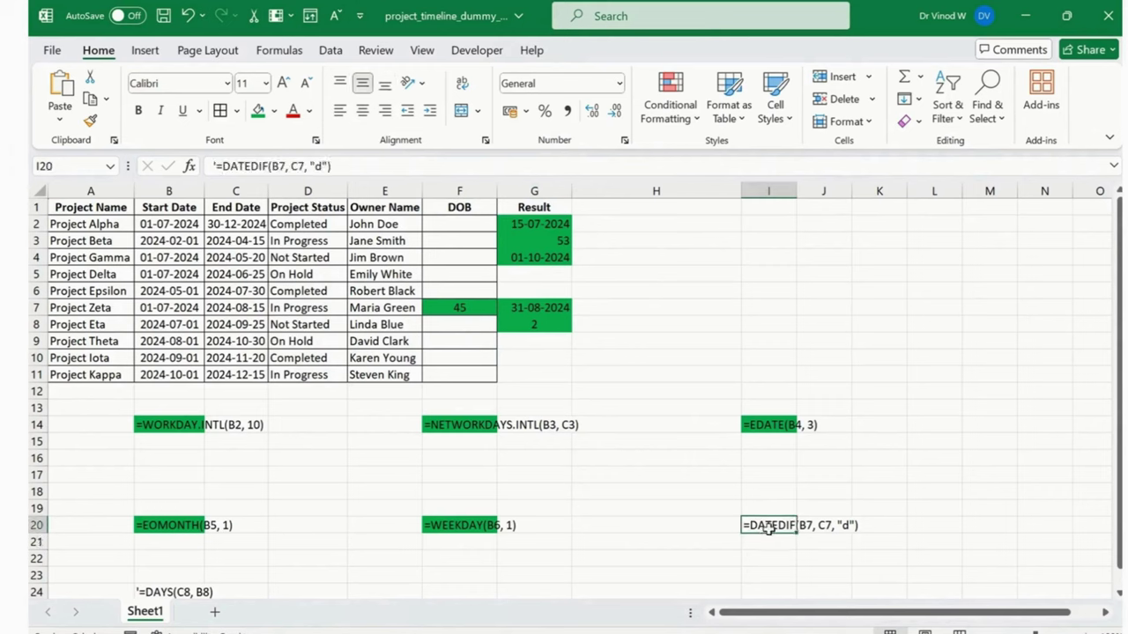
pyautogui.click(258, 110)
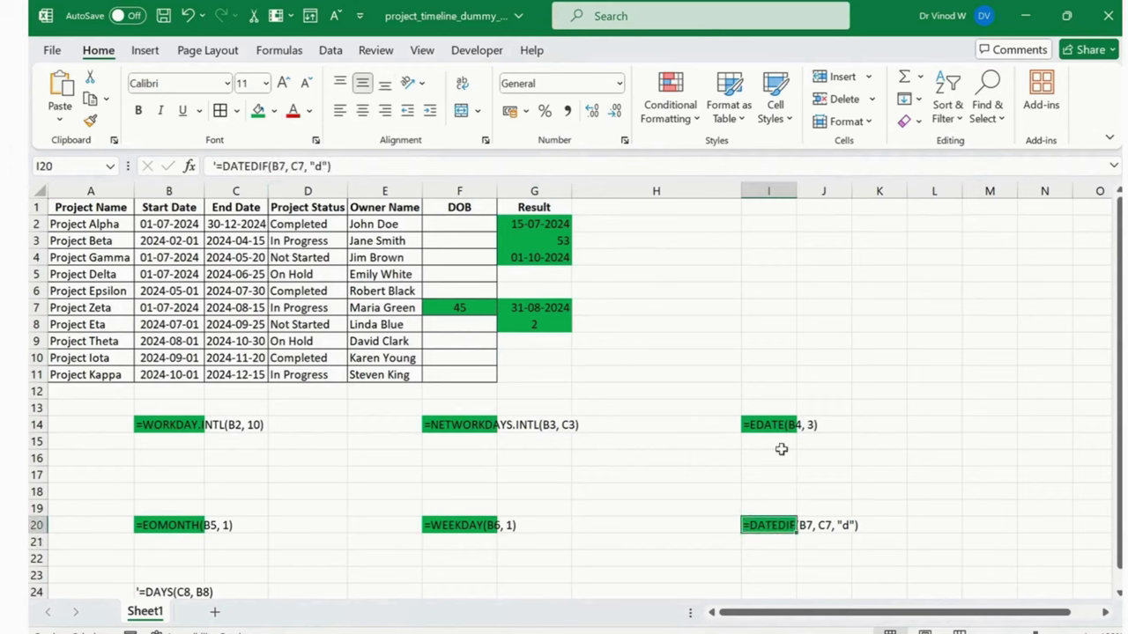
pyautogui.click(709, 341)
# - Copy the DAYS formula text from B24, enter it in G10 as =DAYS(C8, B8), and check its end and start date arguments
pyautogui.scroll(-2, 537, 388)
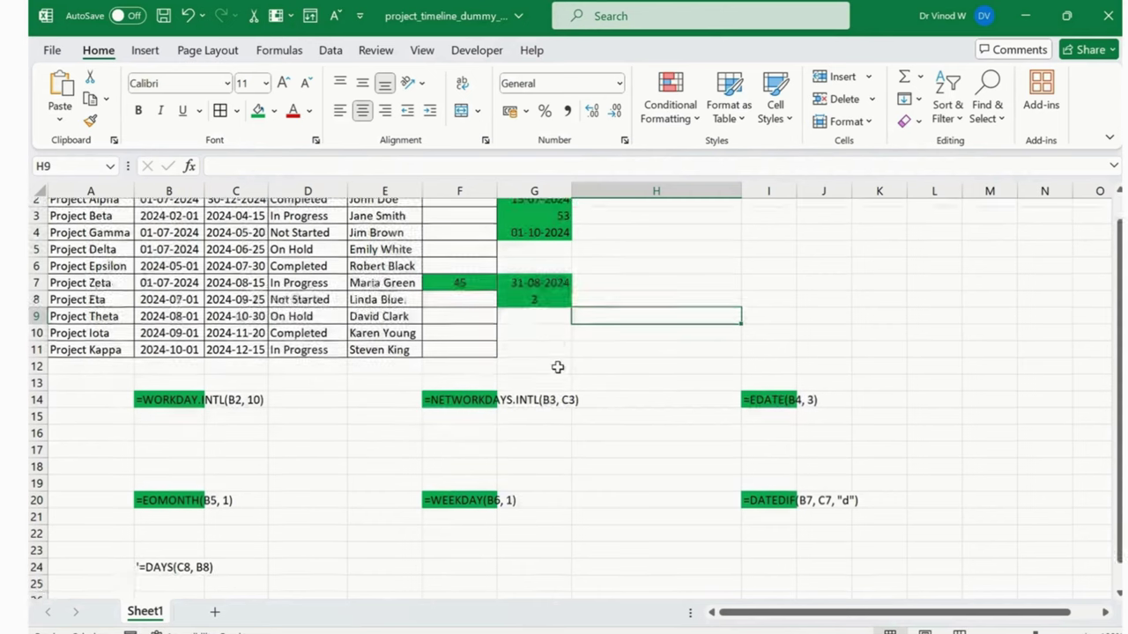
pyautogui.click(192, 492)
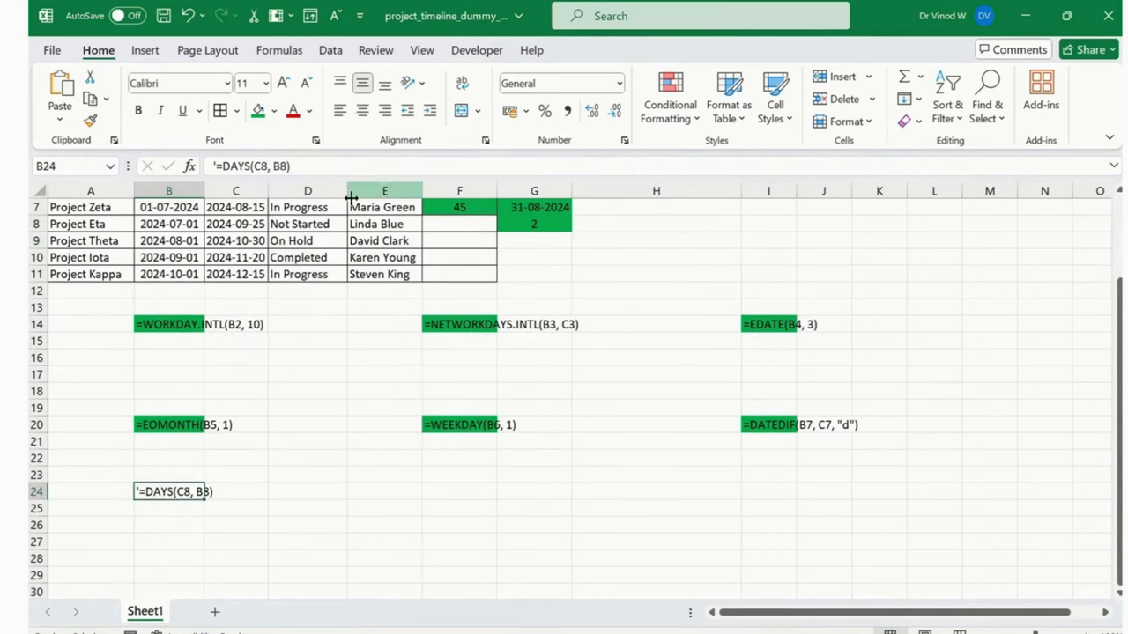
pyautogui.moveTo(217, 165); pyautogui.dragTo(294, 166)
pyautogui.hotkey('ctrl', 'c')
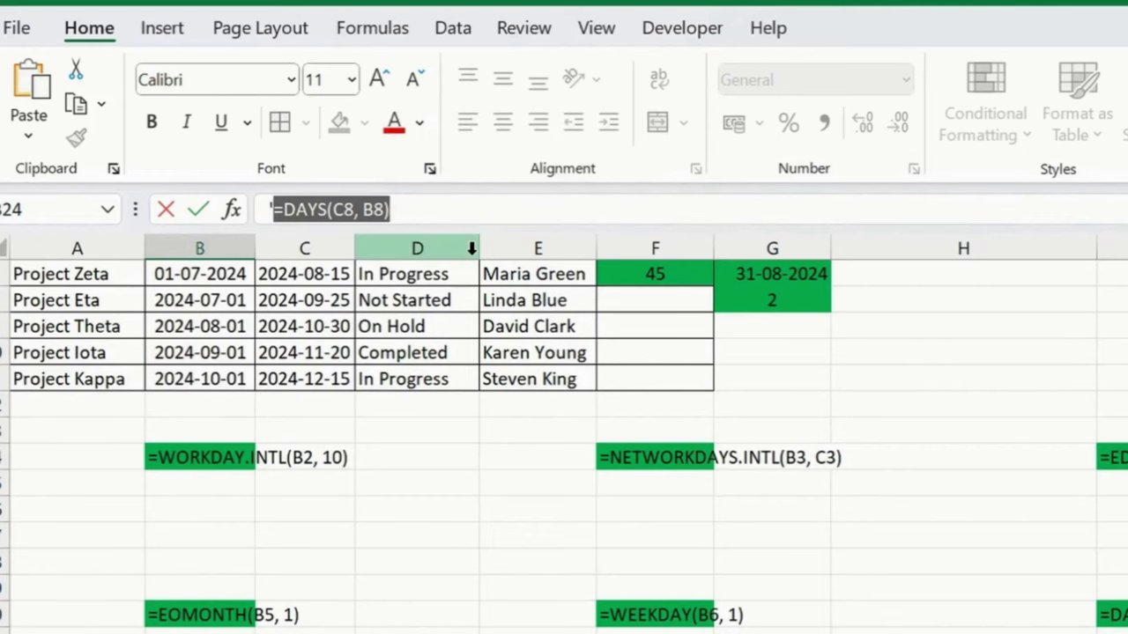
pyautogui.scroll(2, 669, 397)
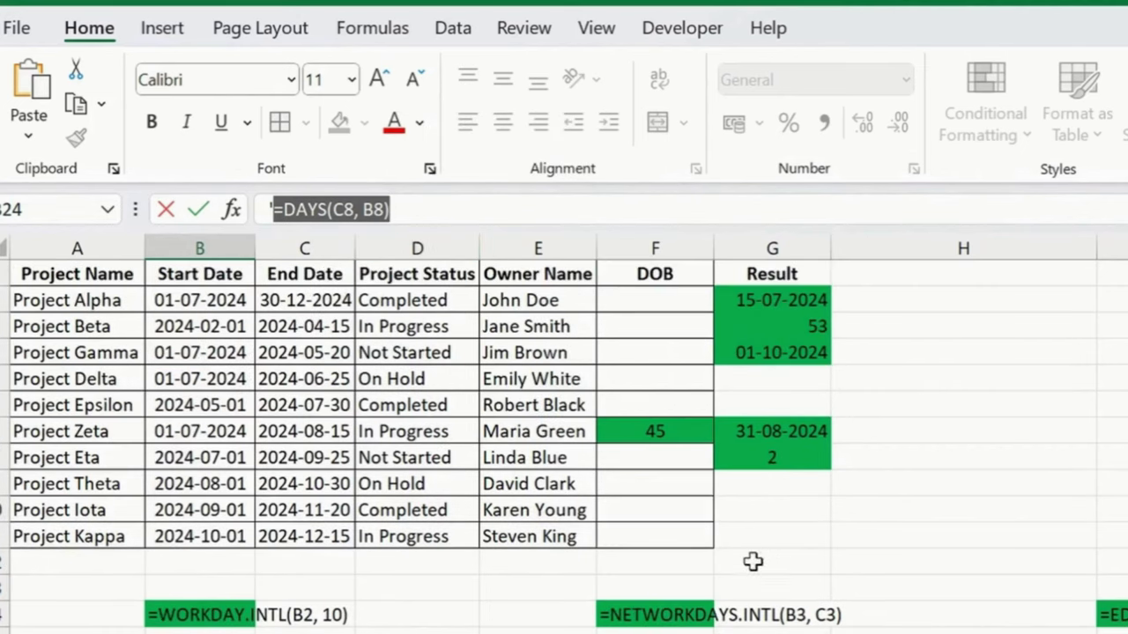
pyautogui.click(771, 529)
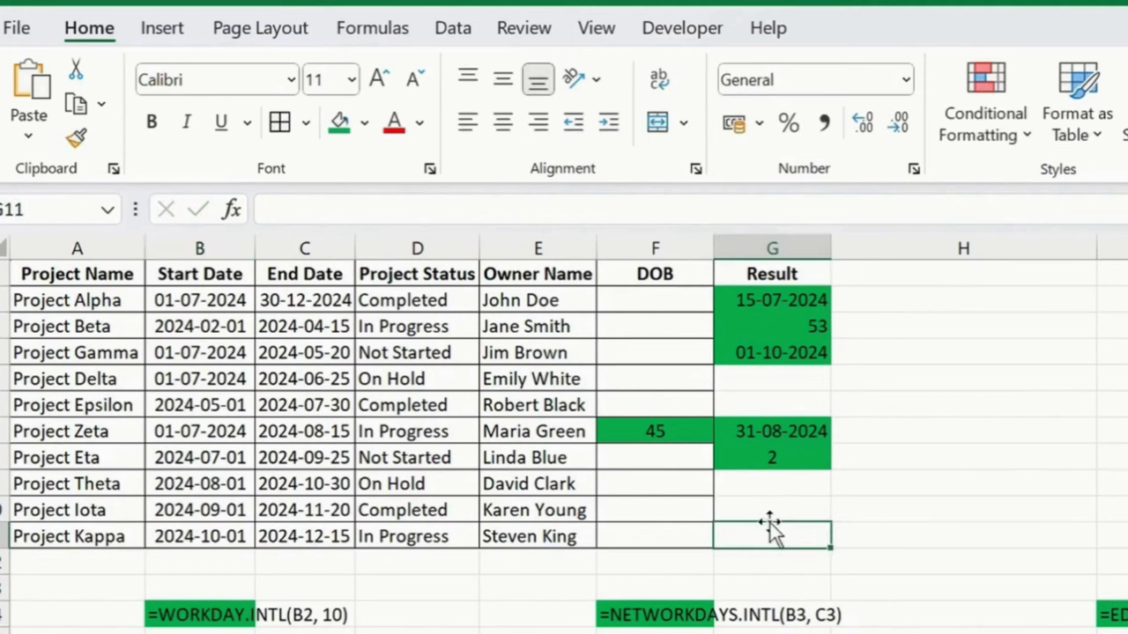
pyautogui.click(798, 509)
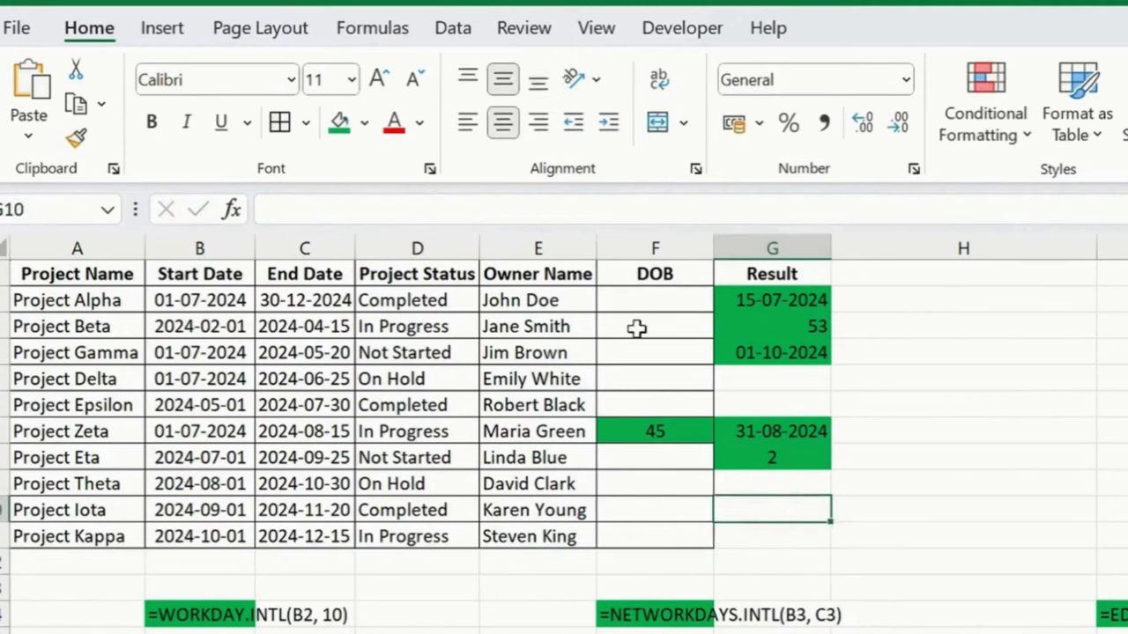
pyautogui.click(468, 220)
pyautogui.hotkey('ctrl', 'v')
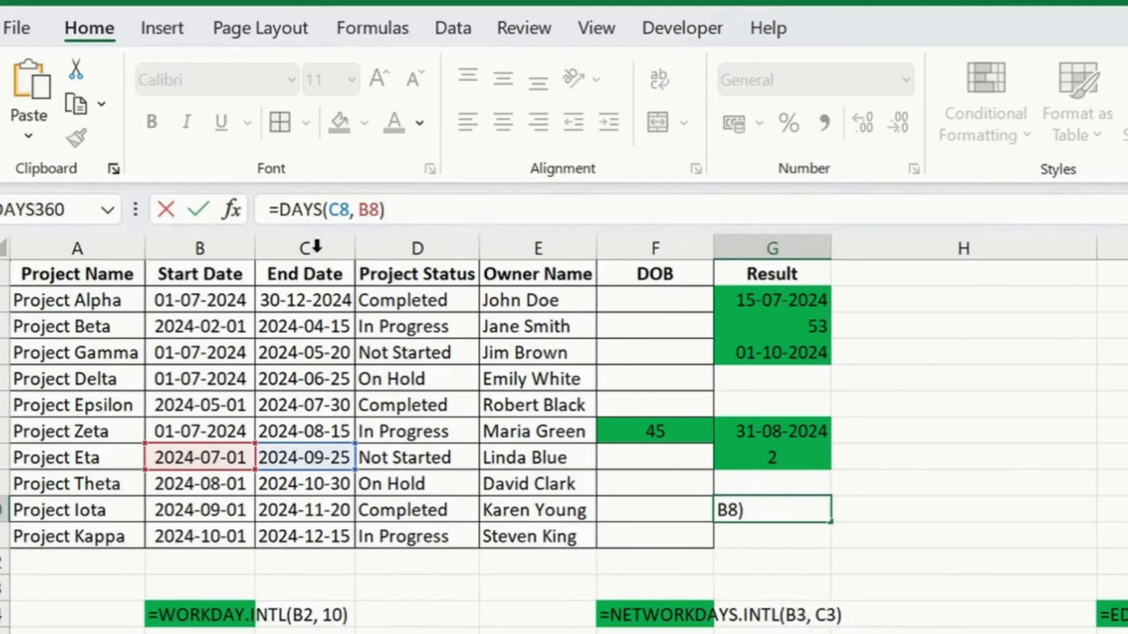
pyautogui.click(350, 211)
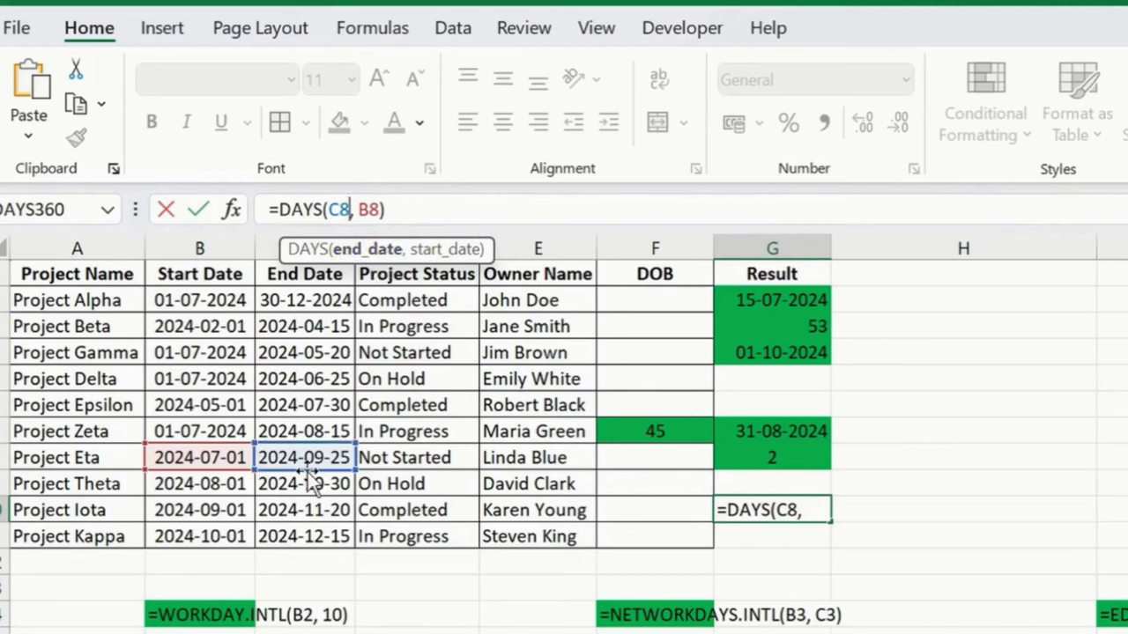
pyautogui.click(401, 211)
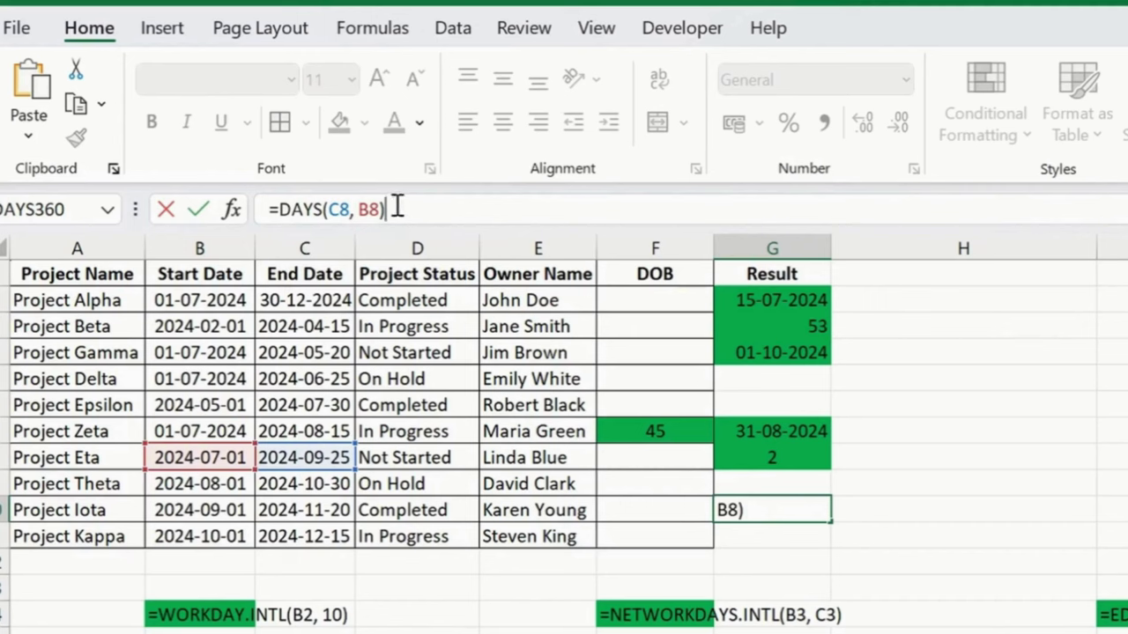
pyautogui.press('Return')
# - Fill the DAYS result cell G10 with green
pyautogui.click(786, 510)
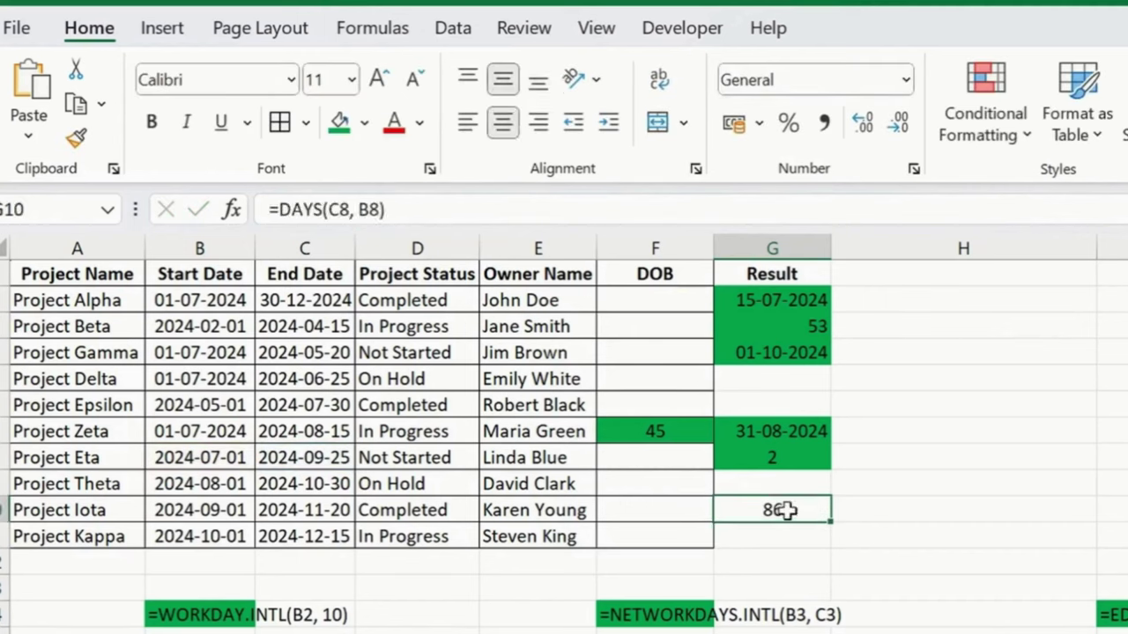
pyautogui.click(340, 123)
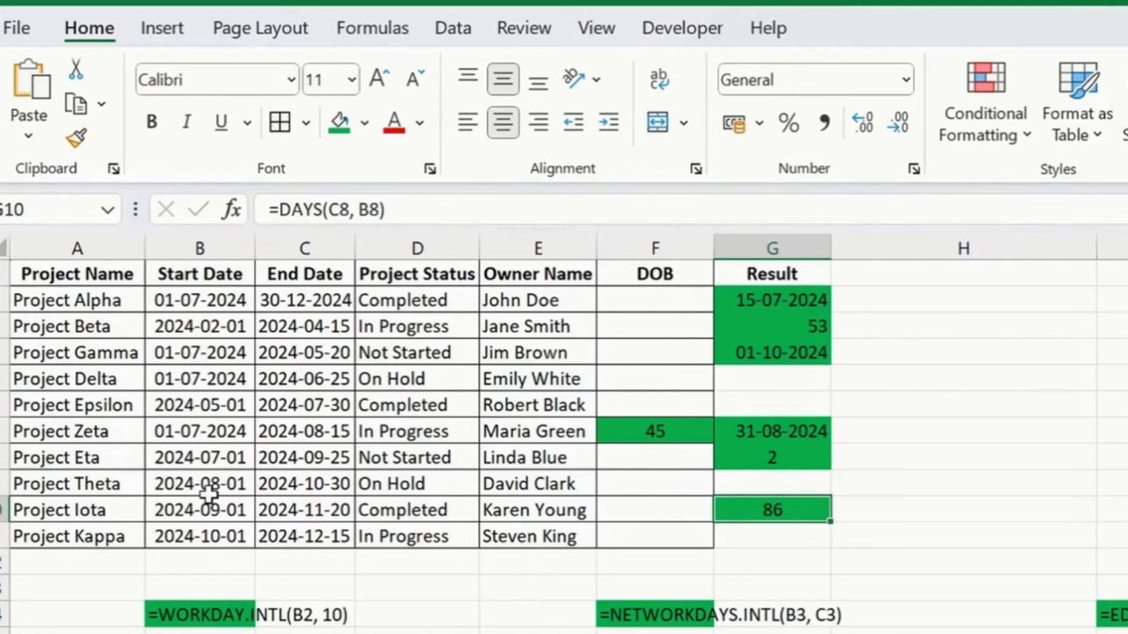
pyautogui.scroll(-1, 647, 476)
pyautogui.click(647, 476)
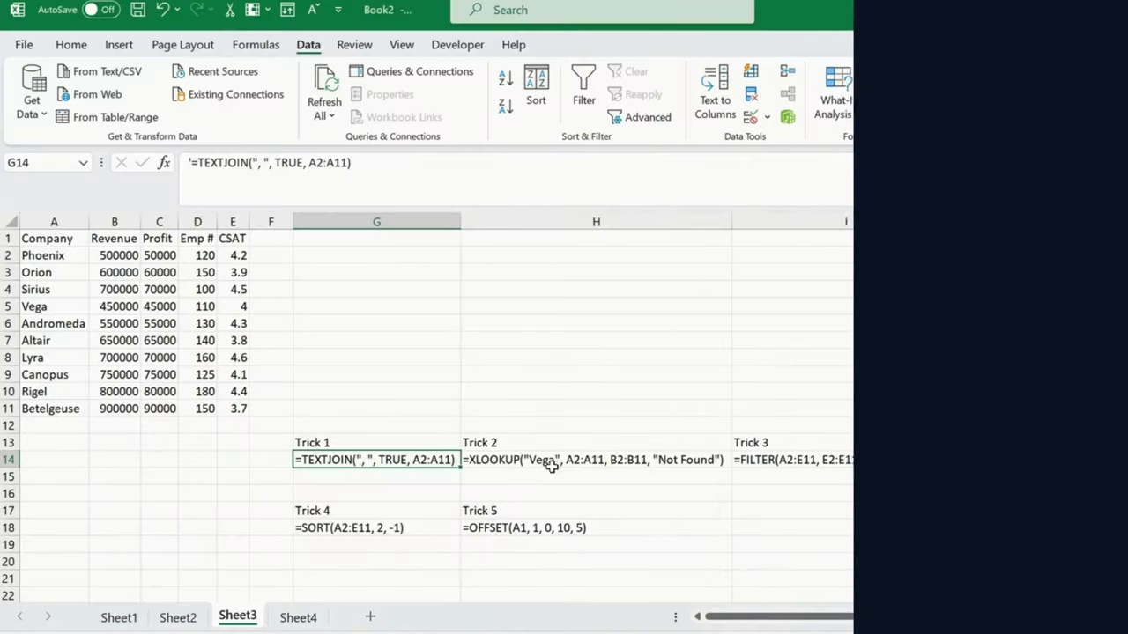
# - Review the TEXTJOIN, XLOOKUP, FILTER, SORT and OFFSET formula texts listed under Trick 1 to Trick 5 in rows 14 and 18
pyautogui.click(715, 468)
pyautogui.click(740, 456)
pyautogui.click(476, 525)
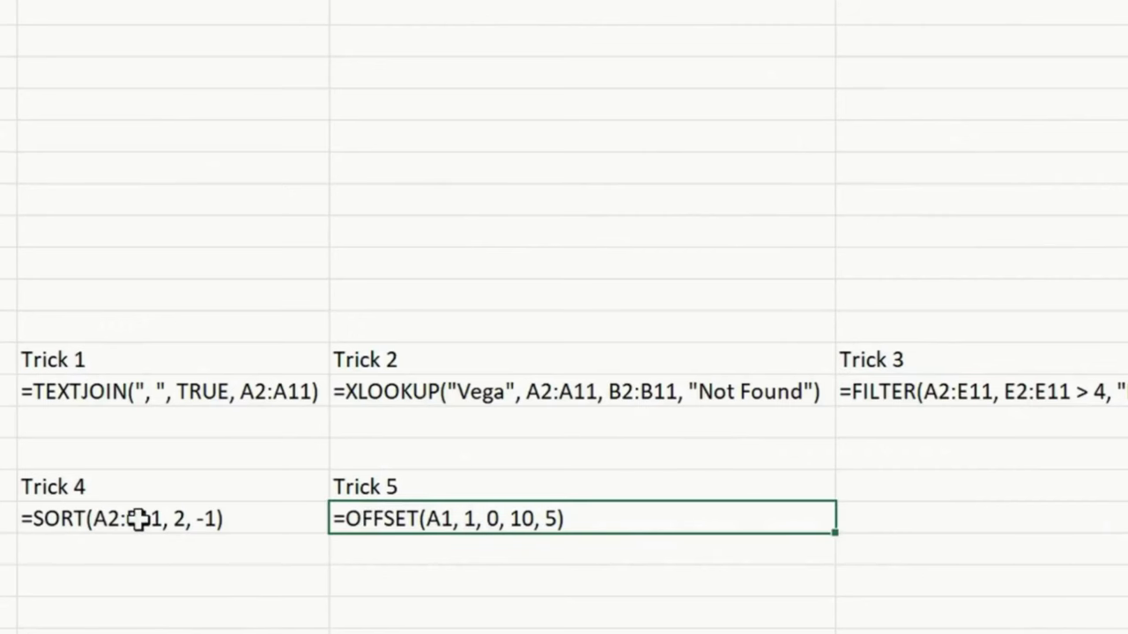
pyautogui.click(356, 528)
pyautogui.click(188, 398)
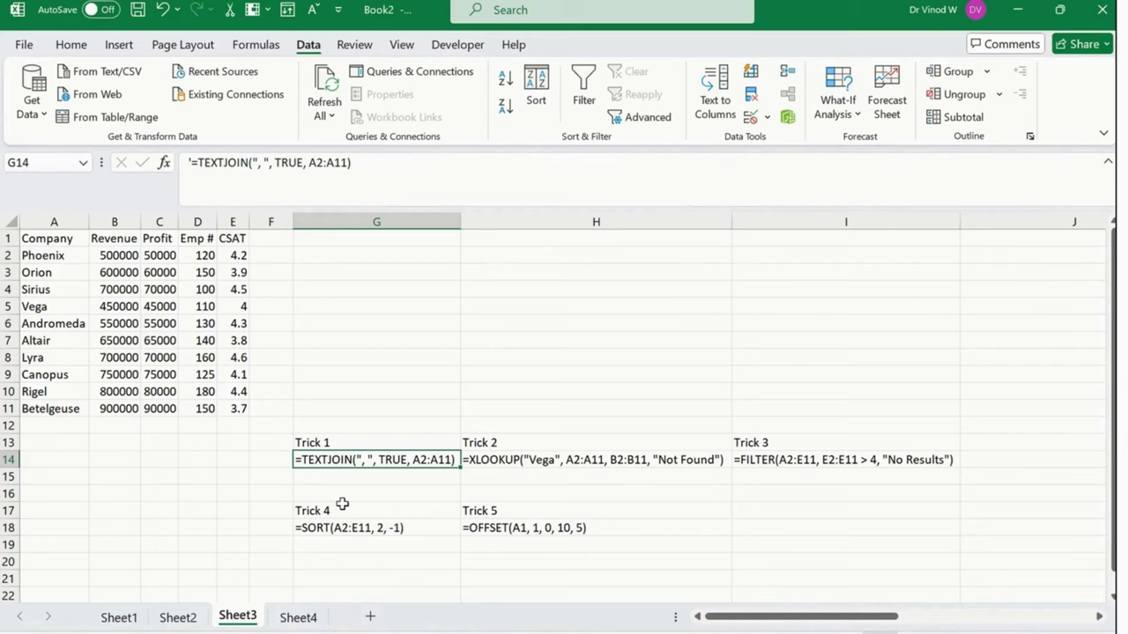
pyautogui.click(520, 462)
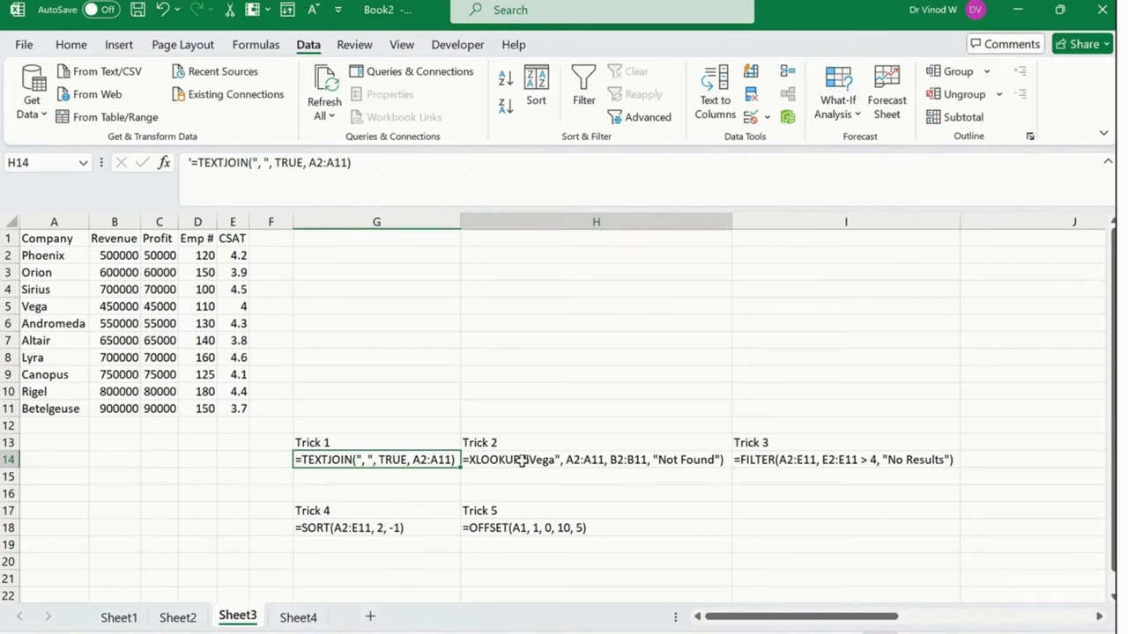
pyautogui.click(826, 465)
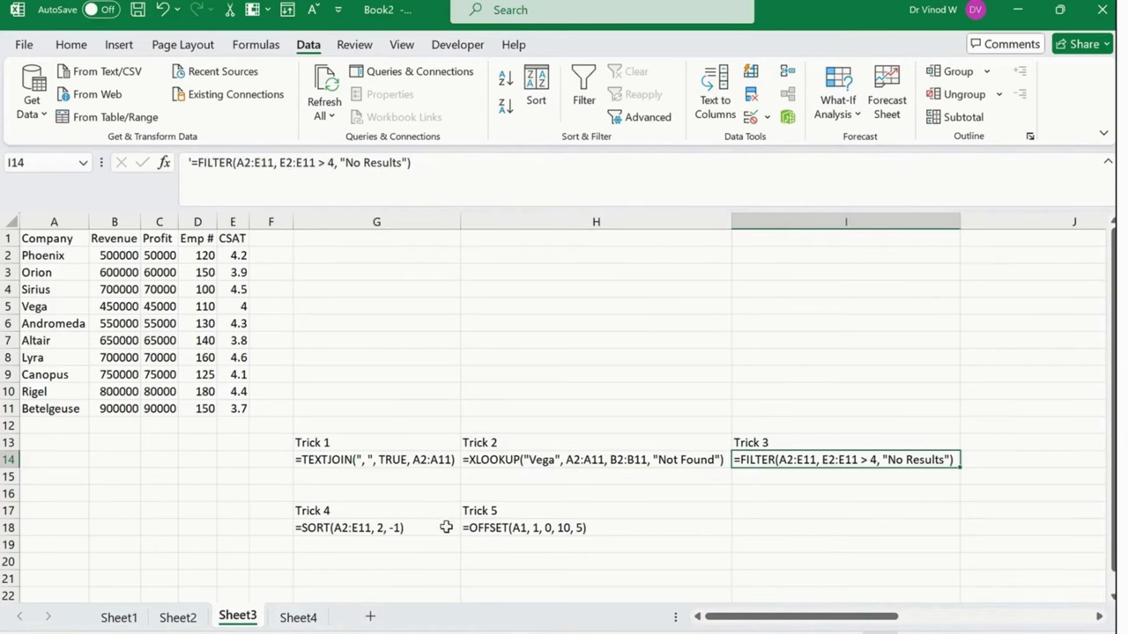
pyautogui.click(390, 527)
pyautogui.click(424, 509)
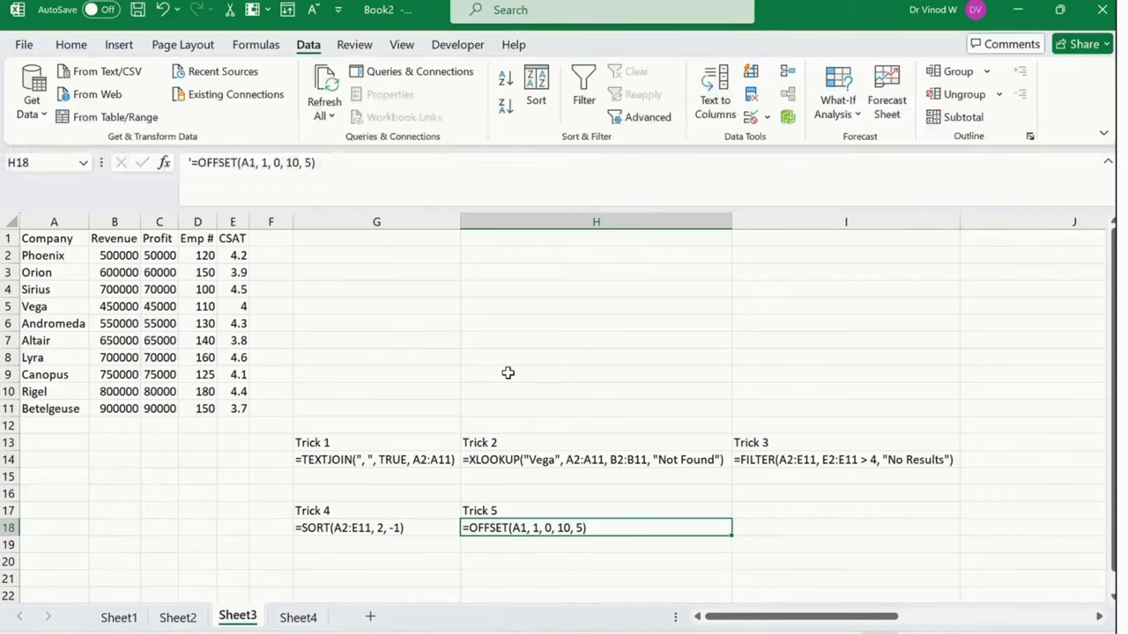
pyautogui.press('Up')
pyautogui.press('Up')
pyautogui.press('Up')
pyautogui.press('Left')
pyautogui.press('Left')
pyautogui.press('Left')
pyautogui.press('Left')
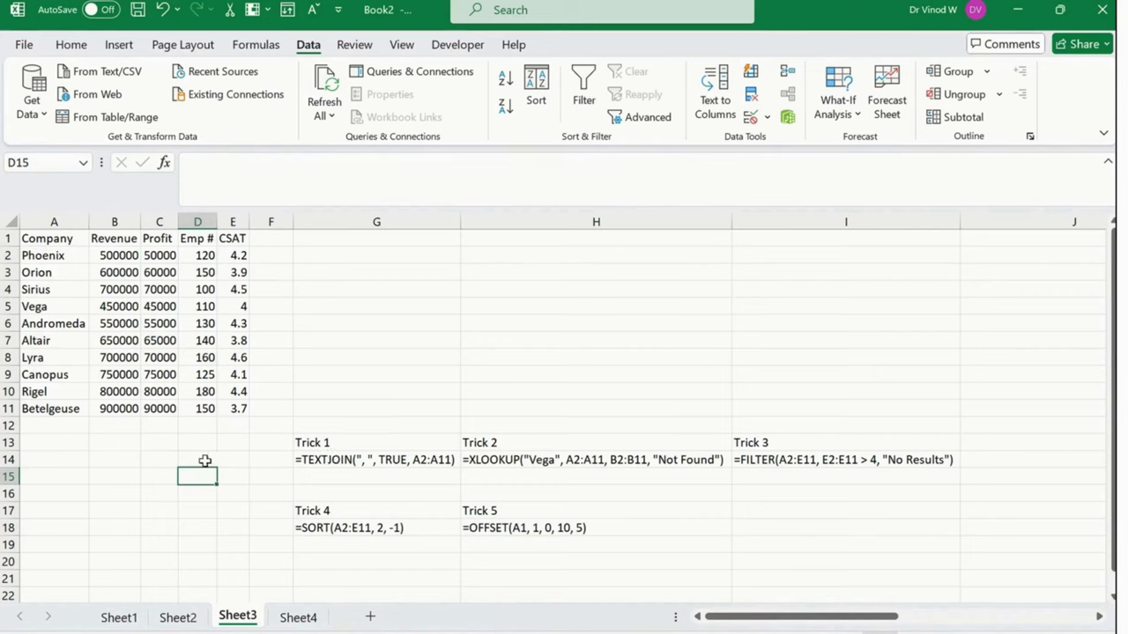
# - Copy the TEXTJOIN formula text from G14 and enter it in G2 as =TEXTJOIN(", ", TRUE, A2:A11)
pyautogui.click(372, 454)
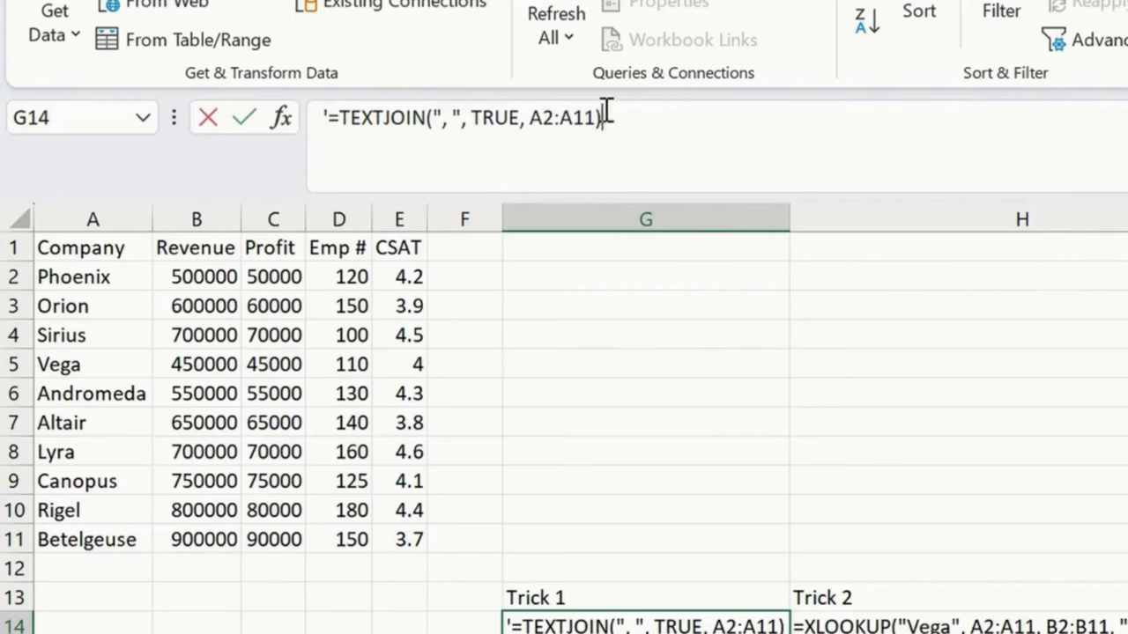
pyautogui.moveTo(353, 162); pyautogui.dragTo(4, 163)
pyautogui.hotkey('ctrl', 'c')
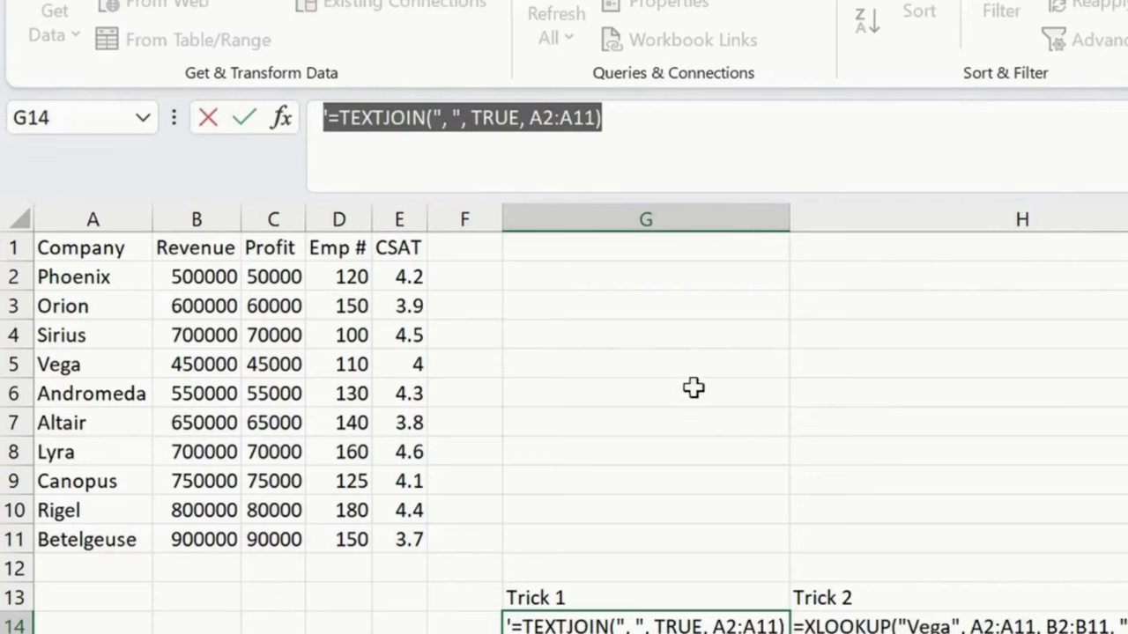
pyautogui.click(667, 372)
pyautogui.click(551, 278)
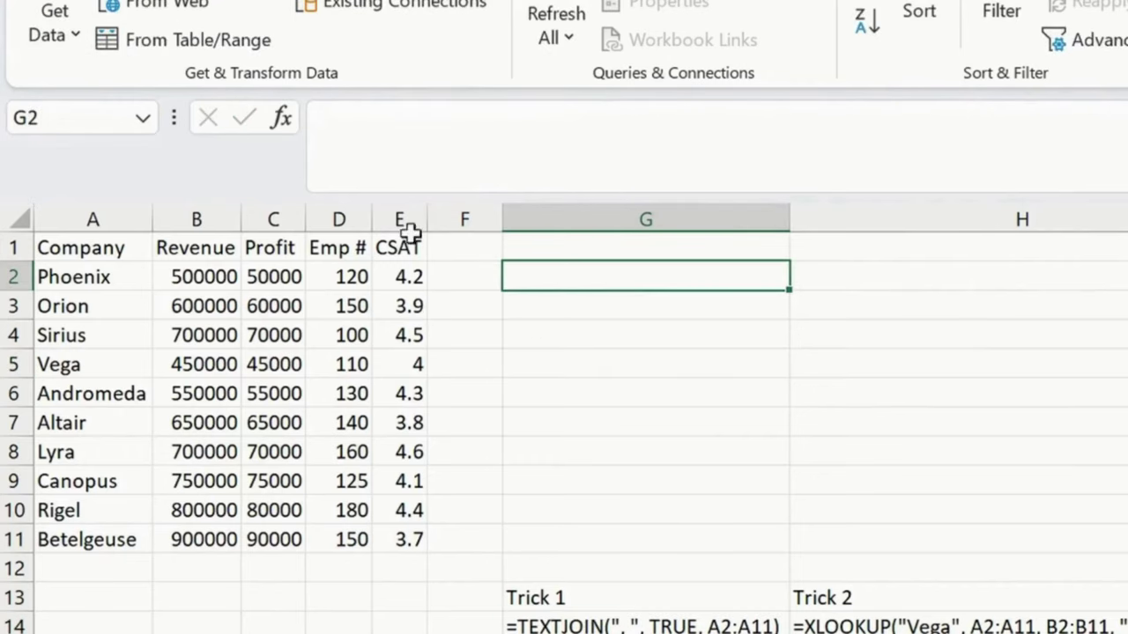
pyautogui.click(440, 132)
pyautogui.hotkey('ctrl', 'v')
pyautogui.click(330, 118)
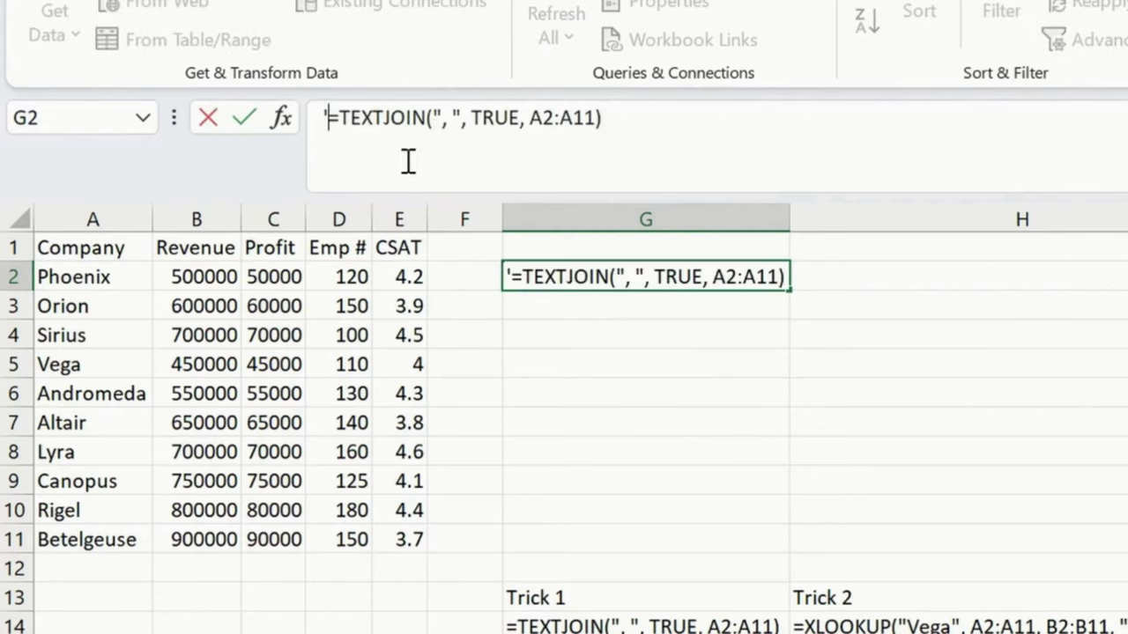
pyautogui.press('BackSpace')
pyautogui.click(617, 113)
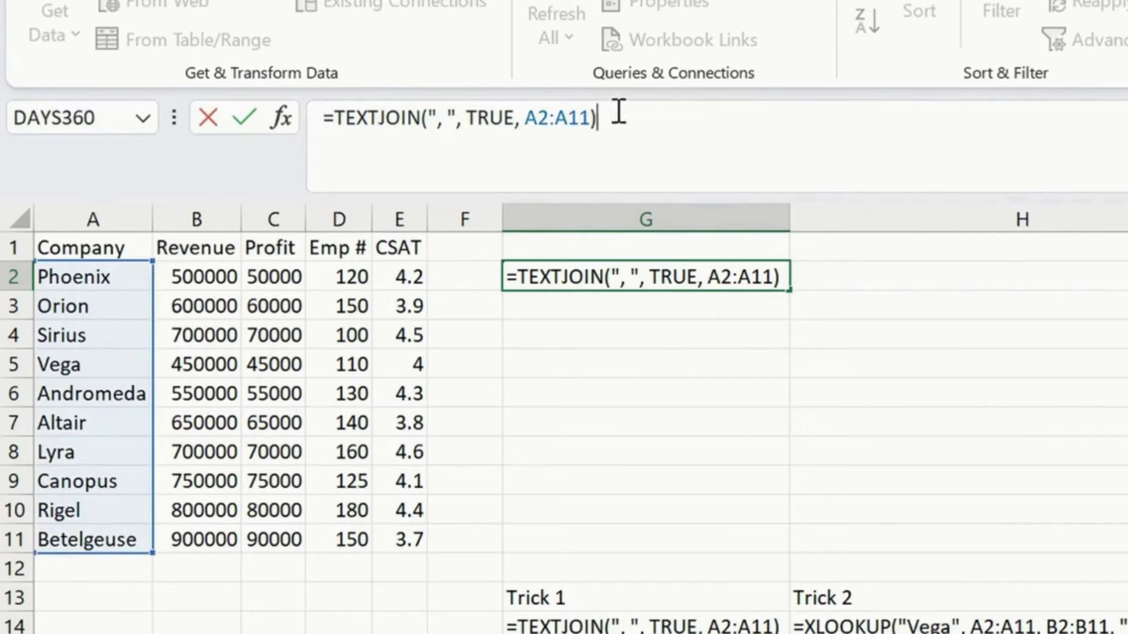
pyautogui.press('Return')
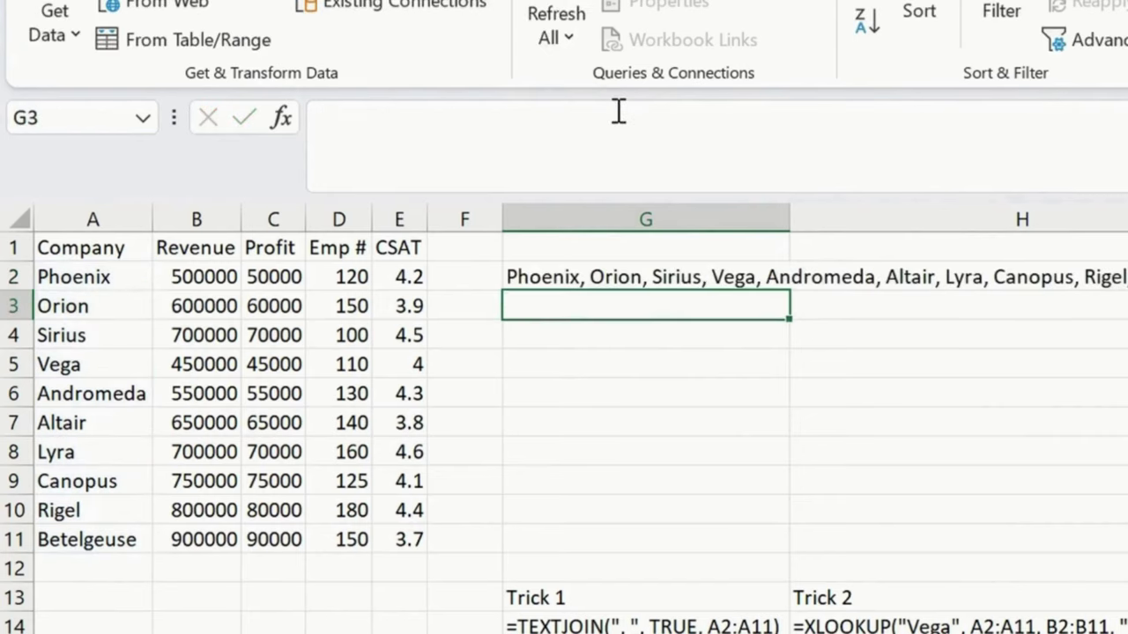
# - Compare the joined text in G2 with the company names in A2:A11
pyautogui.press('Up')
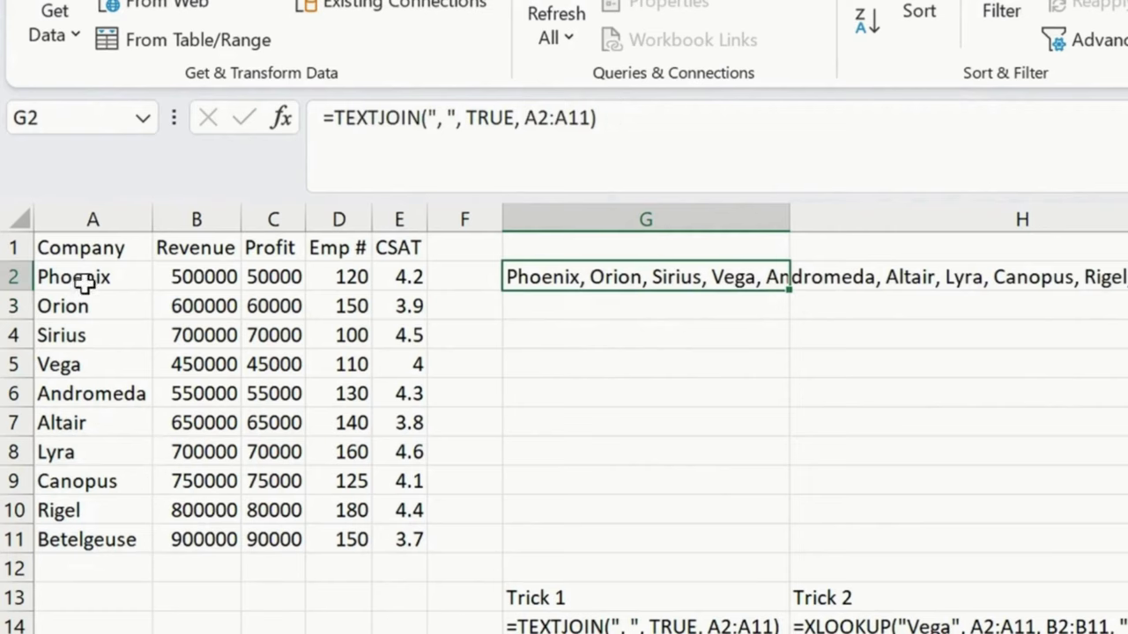
pyautogui.click(93, 219)
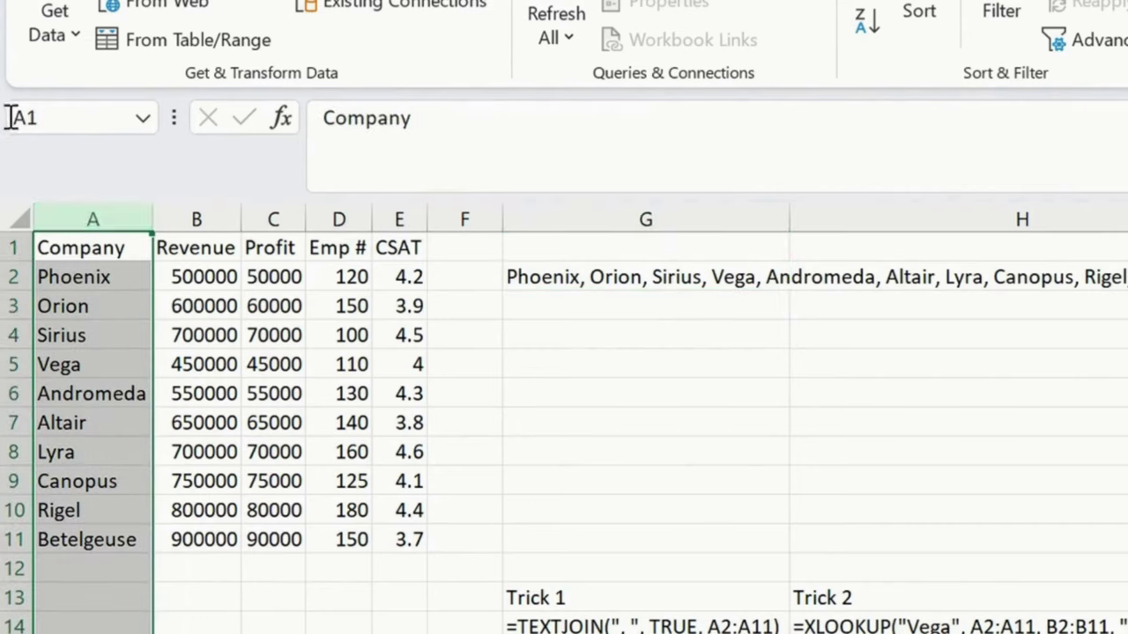
pyautogui.click(104, 277)
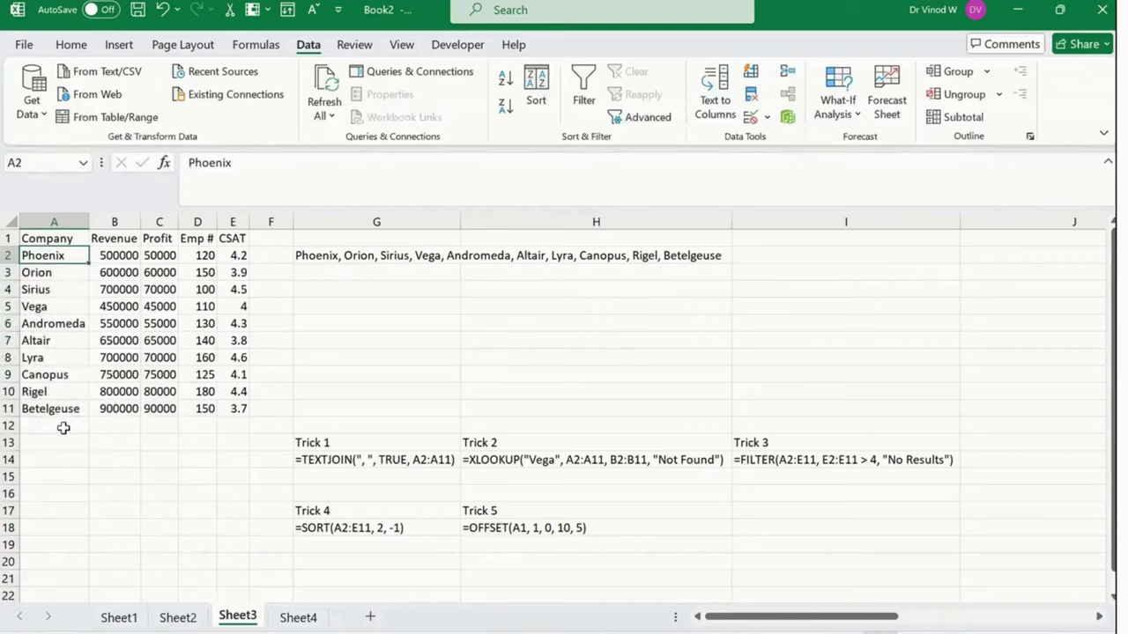
pyautogui.click(100, 541)
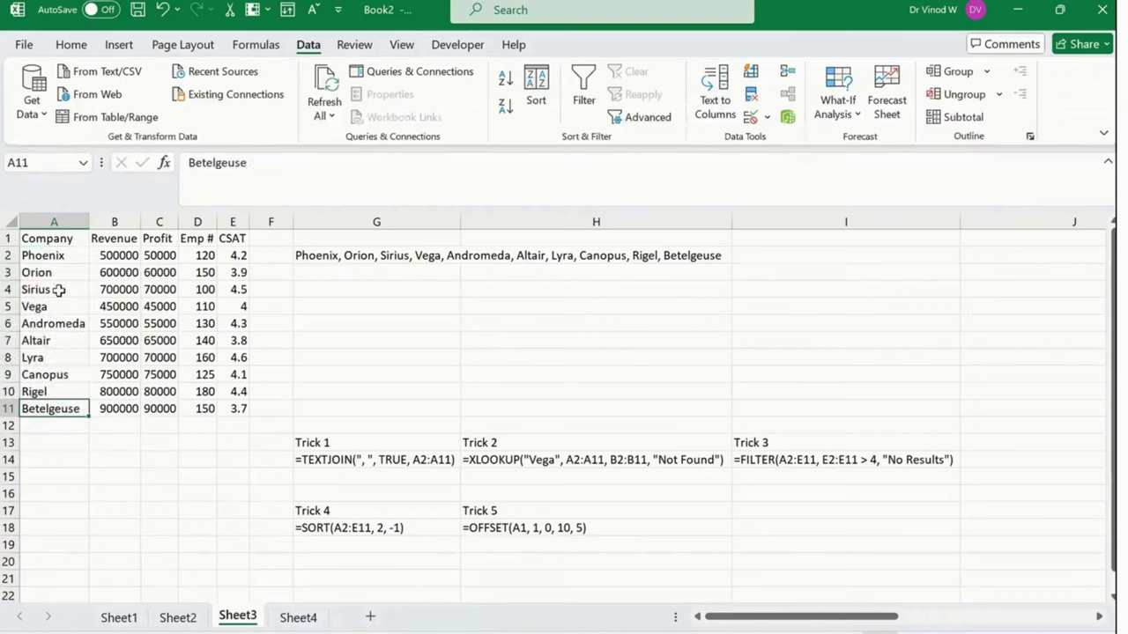
pyautogui.click(64, 261)
pyautogui.keyDown('shift'); pyautogui.click(69, 409); pyautogui.keyUp('shift')
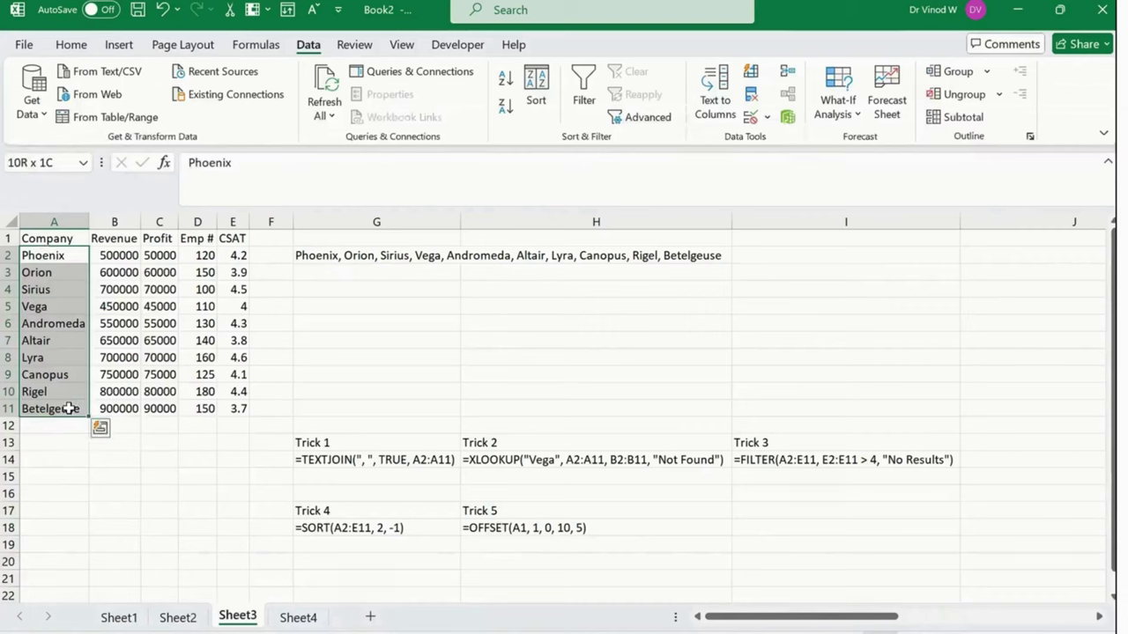
pyautogui.click(329, 254)
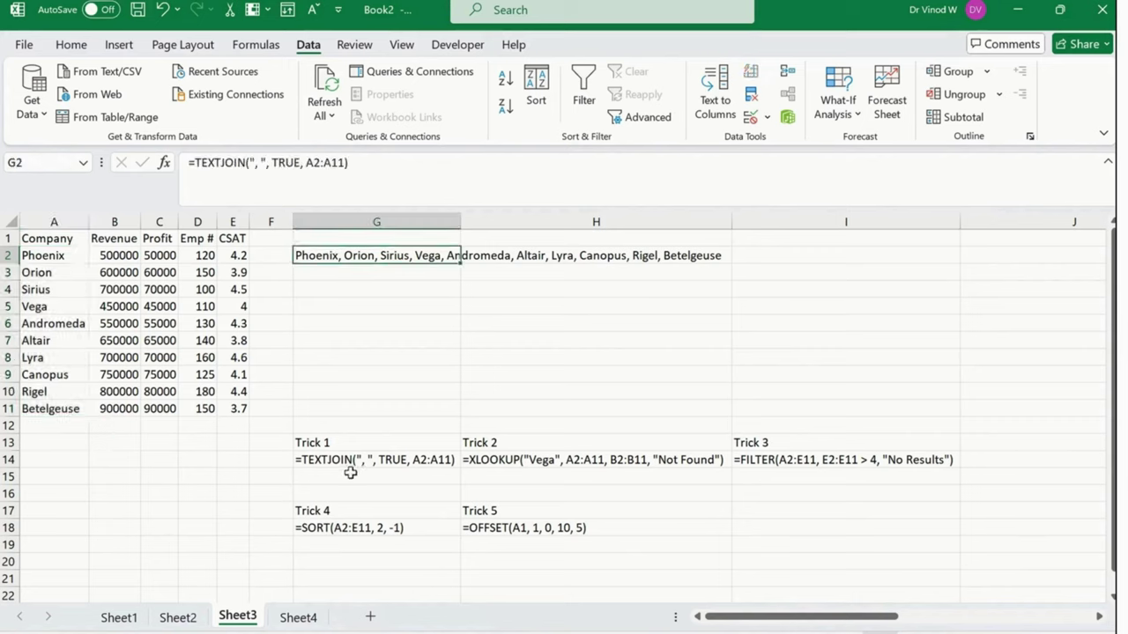
# - Check the delimiter, ignore_empty and text1 arguments of the TEXTJOIN formula in G2
pyautogui.click(354, 171)
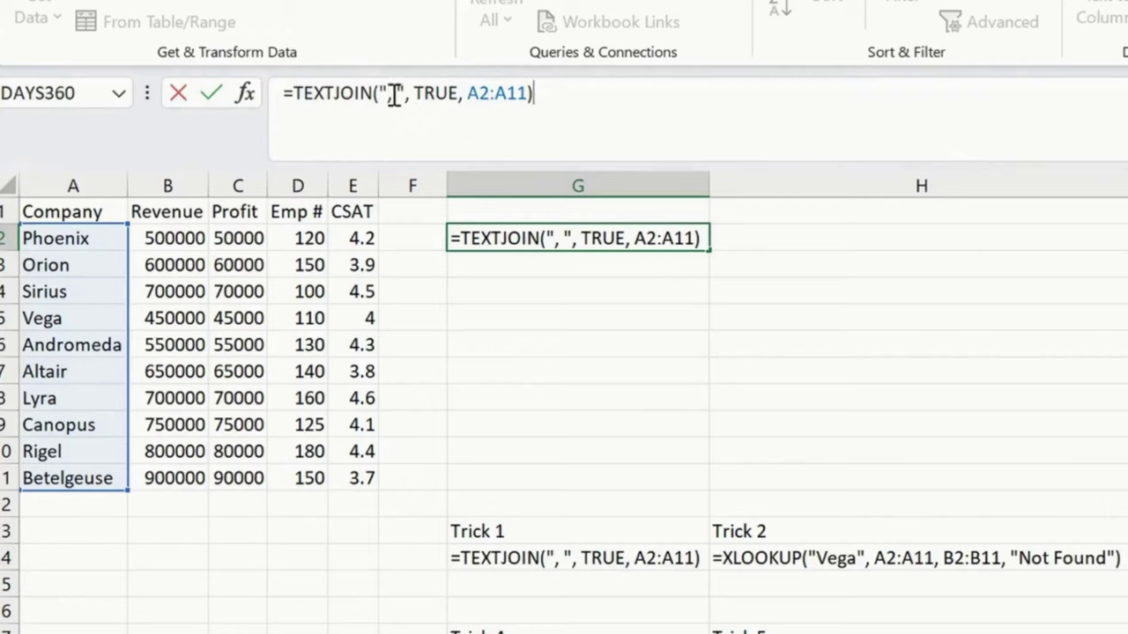
pyautogui.click(393, 95)
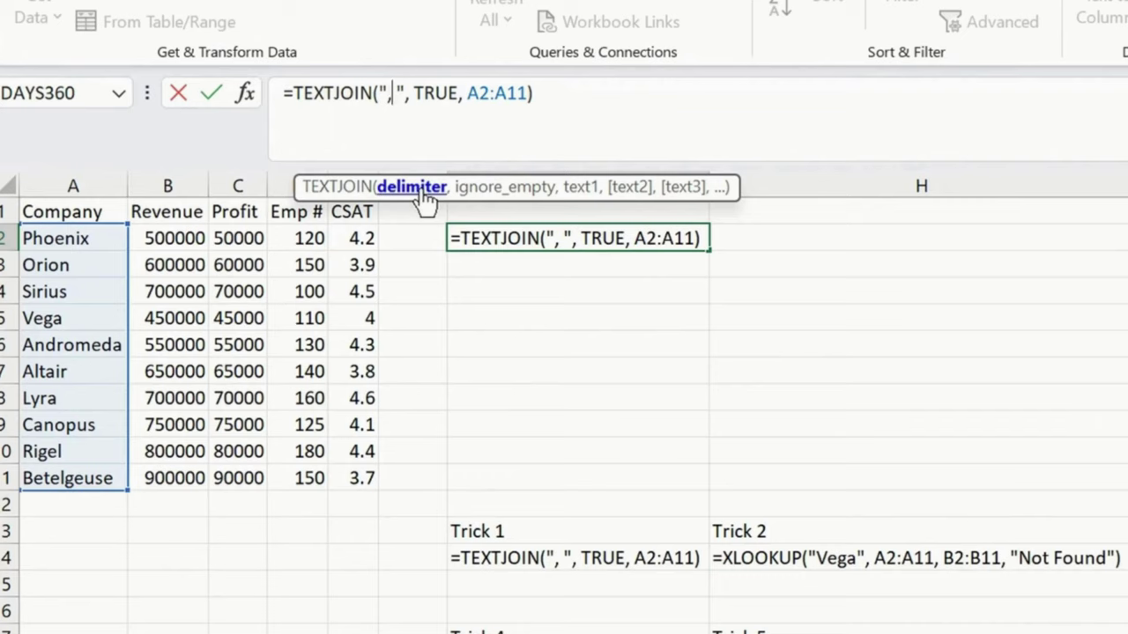
pyautogui.click(412, 93)
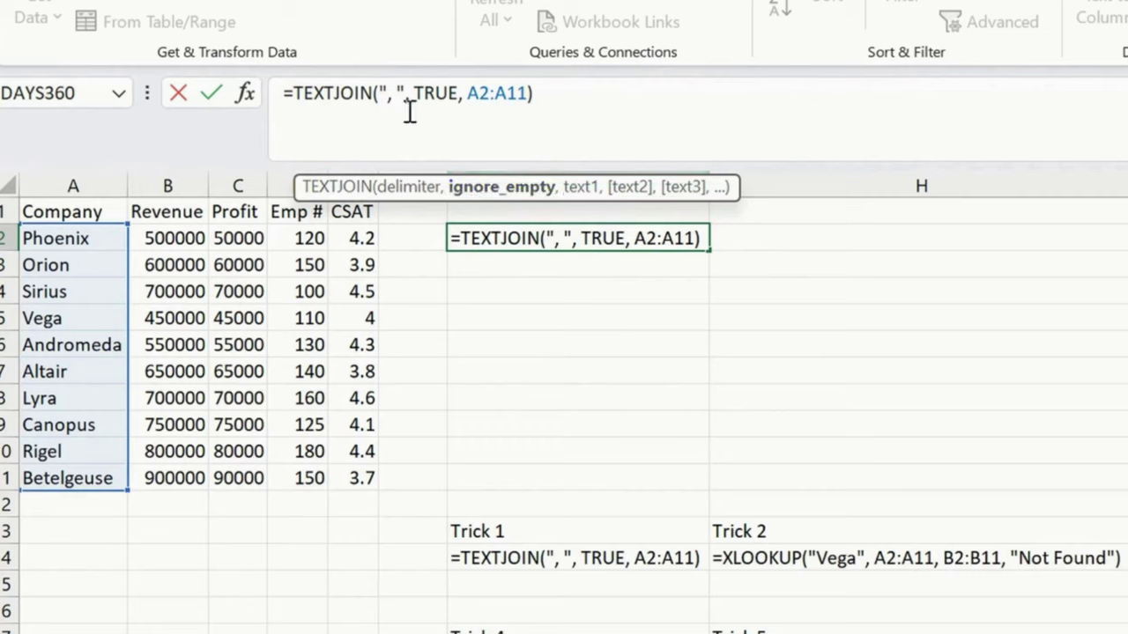
pyautogui.click(490, 93)
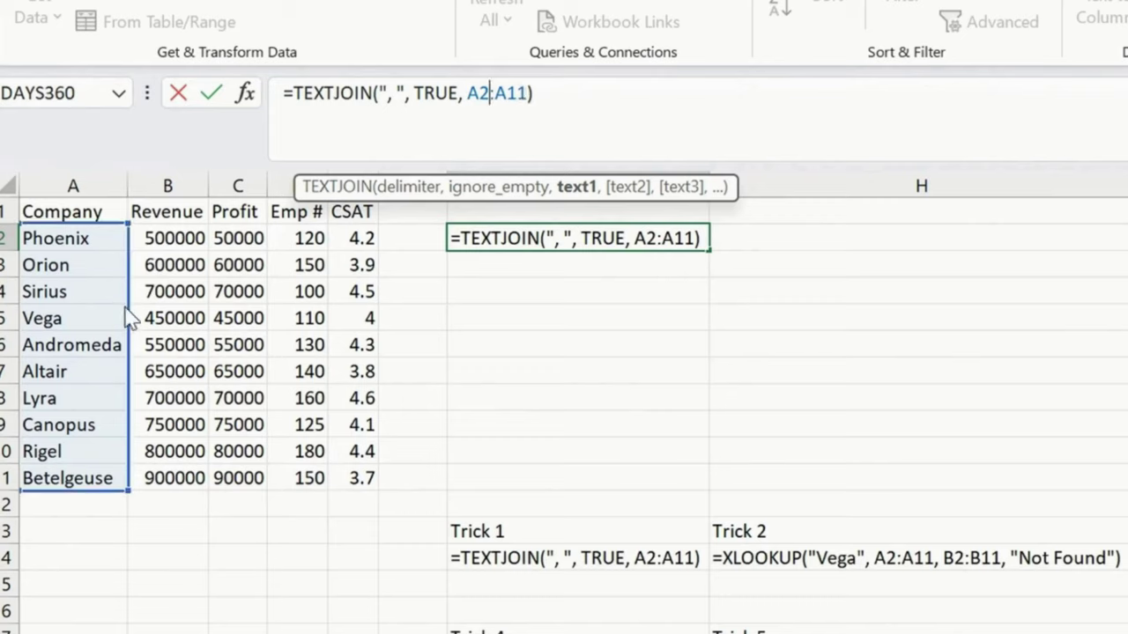
# - Change the text range of the TEXTJOIN formula in G2 to the employee numbers in D2:D11, and clear the cell after calculating it
pyautogui.moveTo(125, 317)
pyautogui.mouseDown()
pyautogui.moveTo(286, 319)
pyautogui.moveTo(281, 308)
pyautogui.mouseUp()
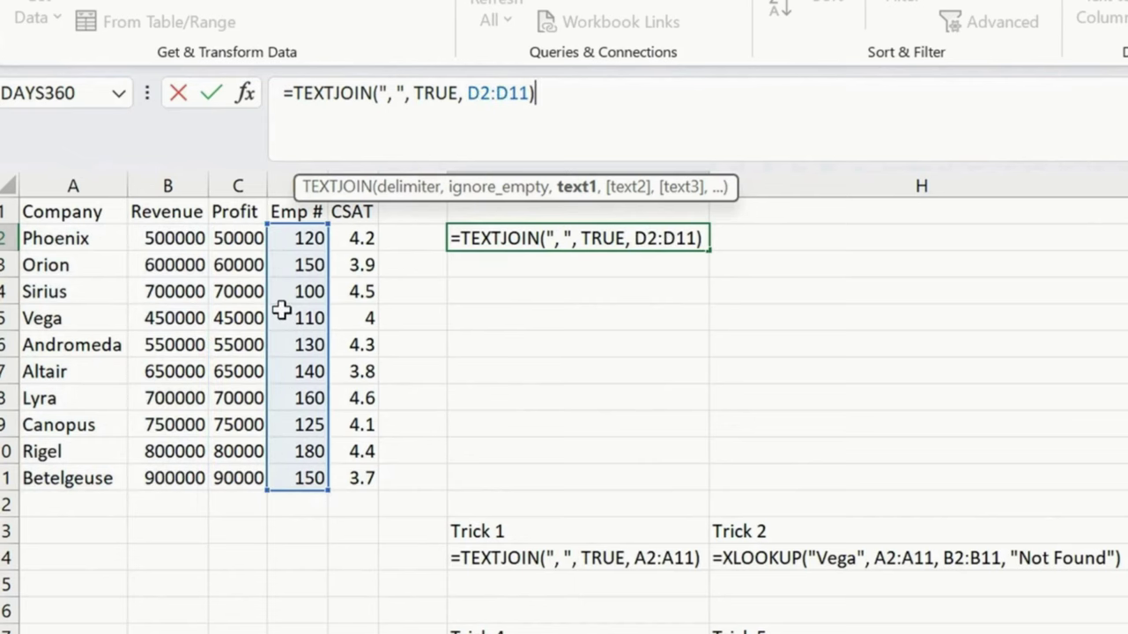
pyautogui.press('Return')
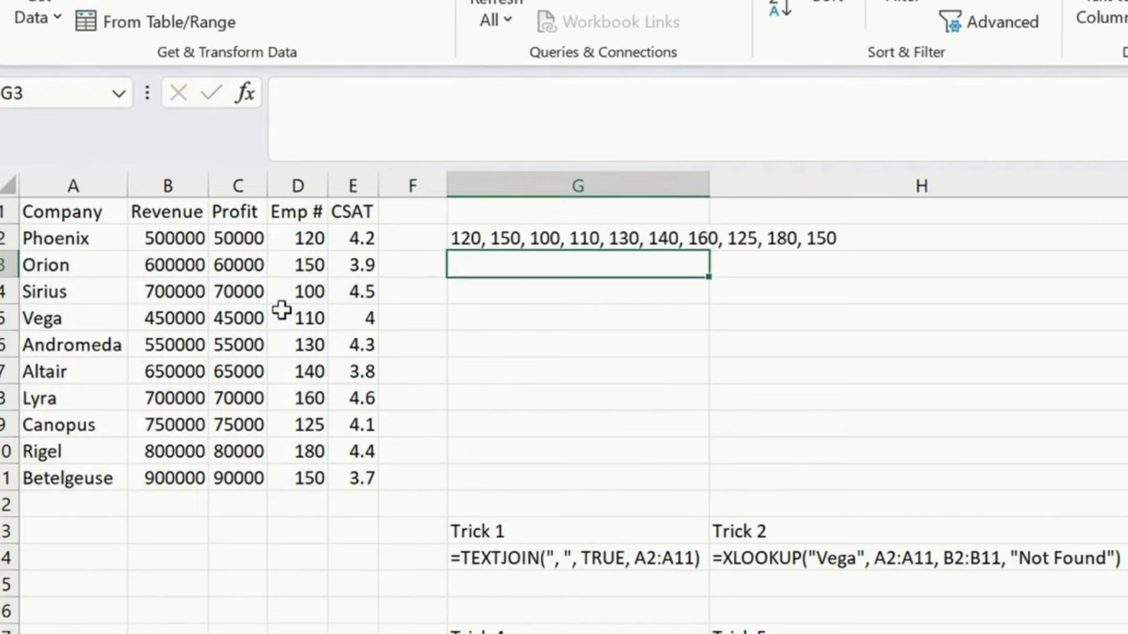
pyautogui.press('Up')
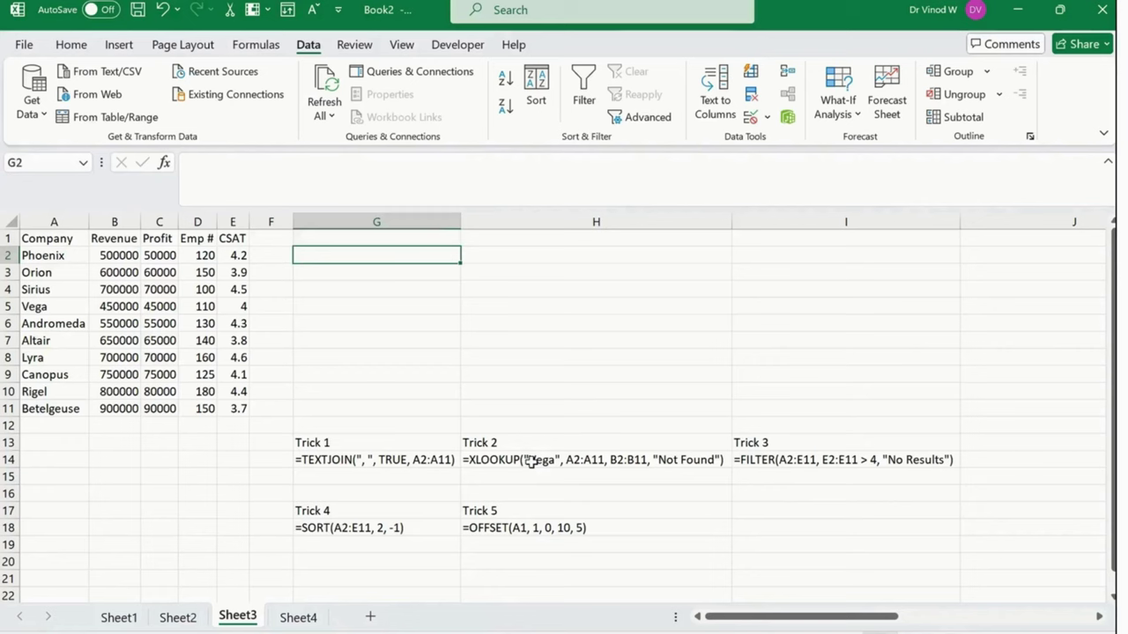
# - Copy the XLOOKUP formula text from H14 into G2 as =XLOOKUP("Vega", A2:A11, B2:B11, "Not Found")
pyautogui.click(531, 460)
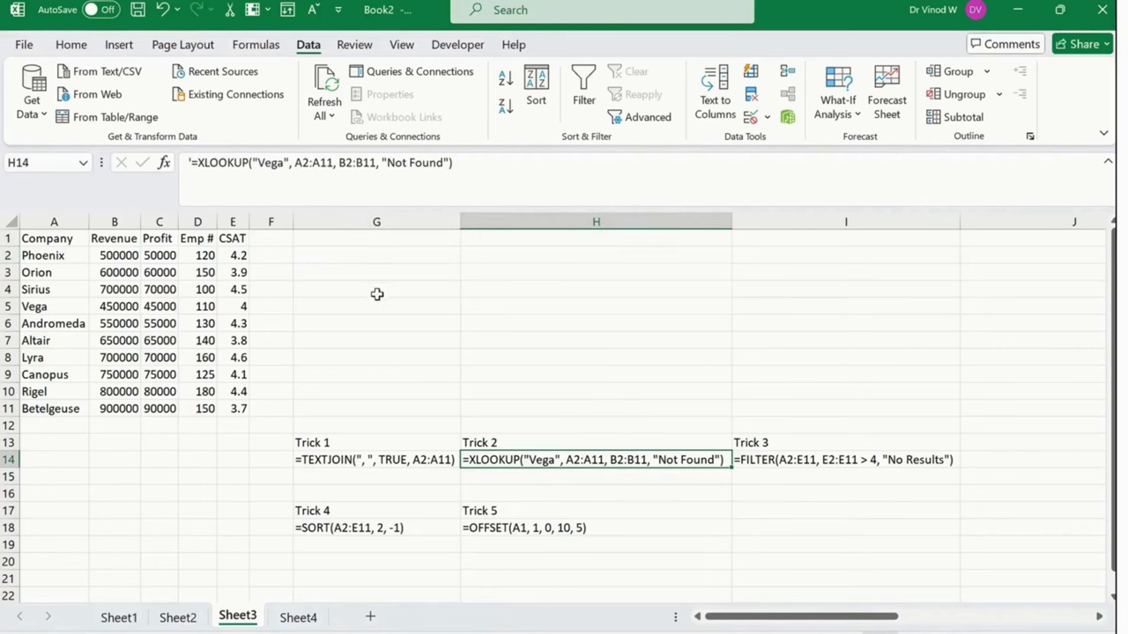
pyautogui.tripleClick(478, 166)
pyautogui.hotkey('ctrl', 'c')
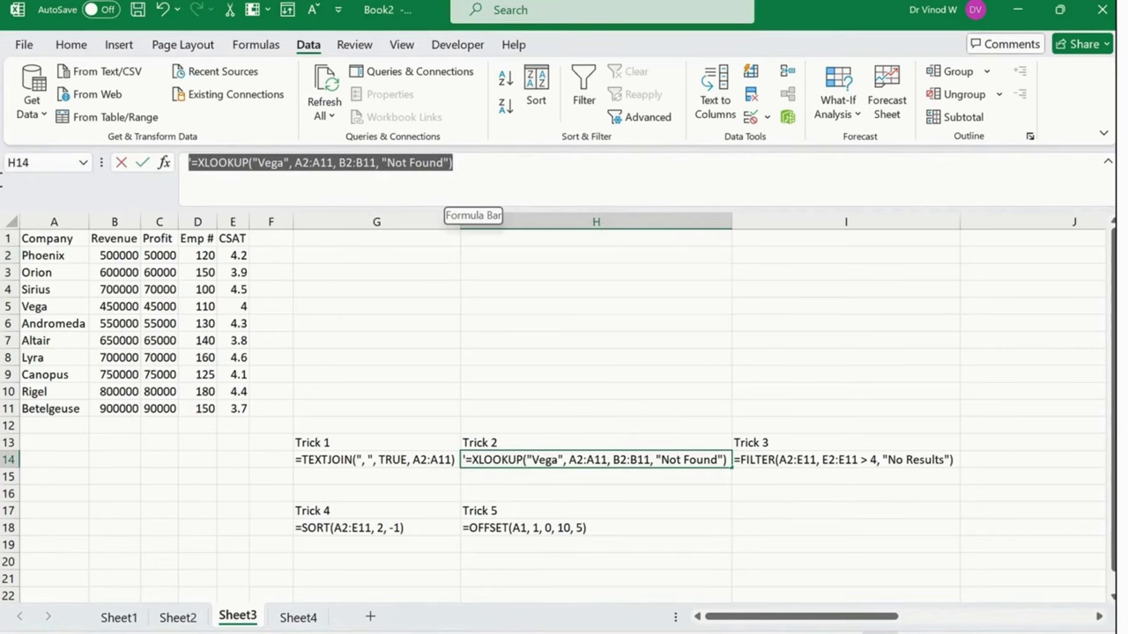
pyautogui.click(431, 293)
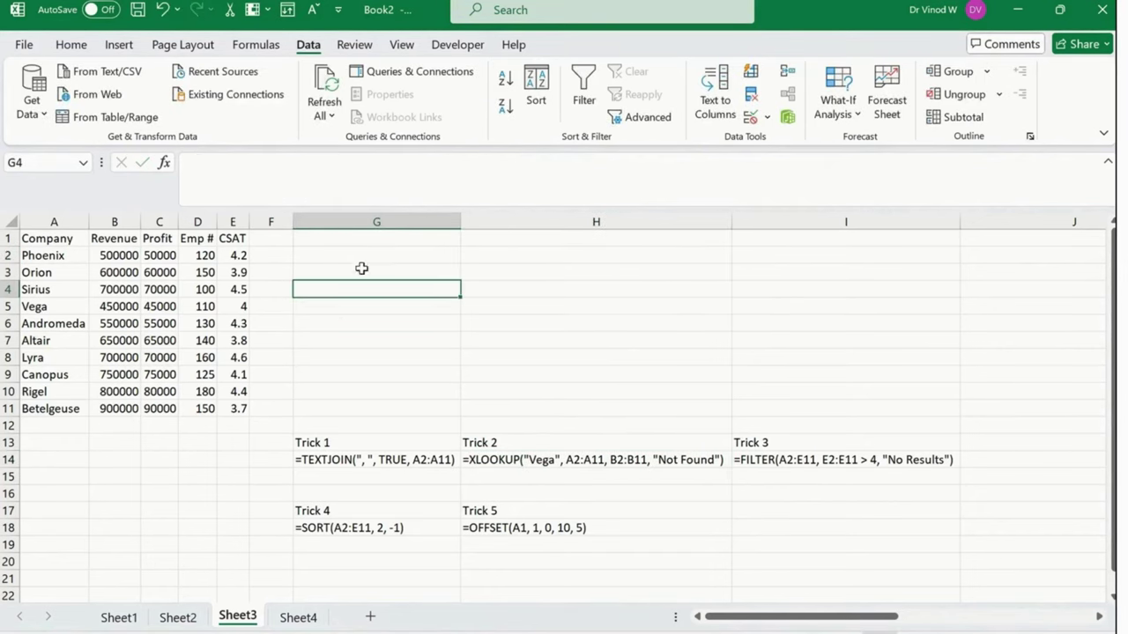
pyautogui.click(342, 258)
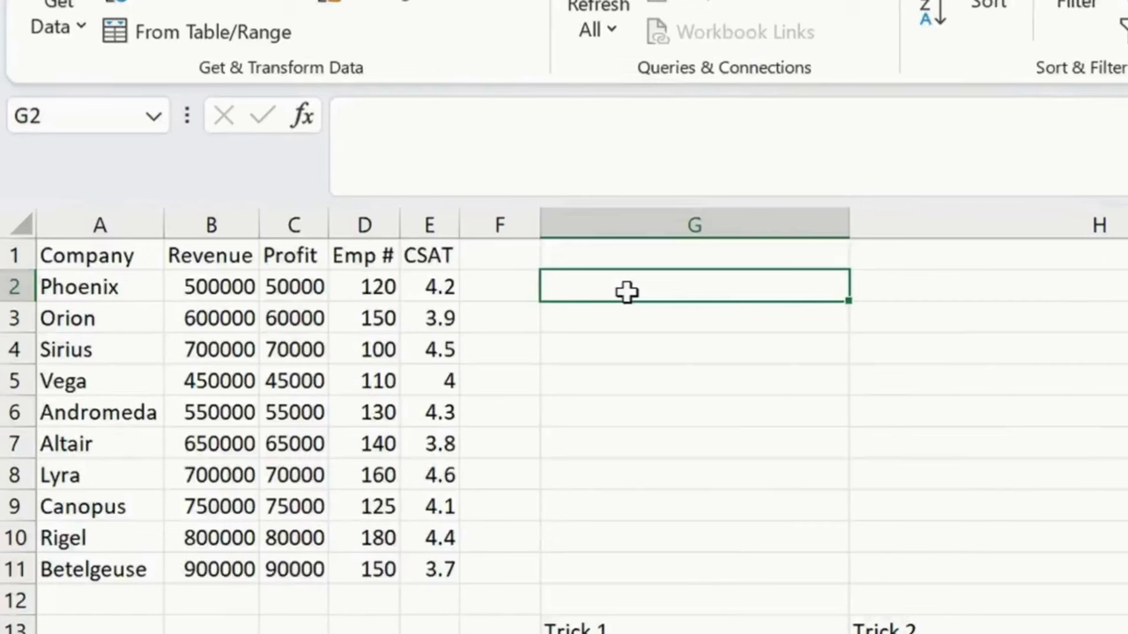
pyautogui.click(502, 156)
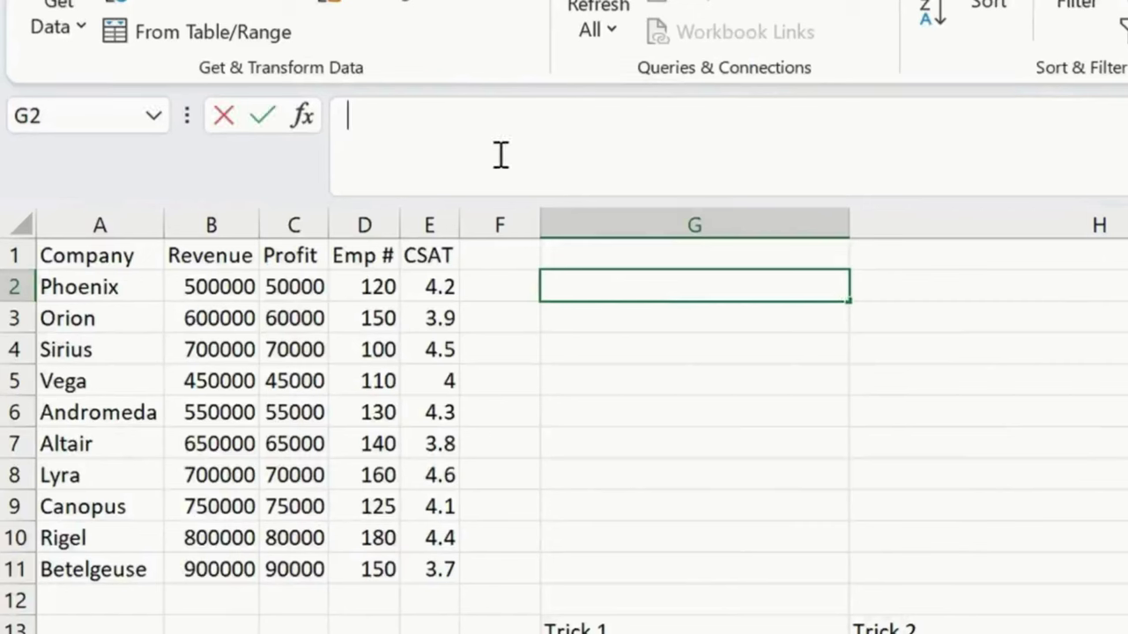
pyautogui.hotkey('ctrl', 'v')
pyautogui.click(355, 115)
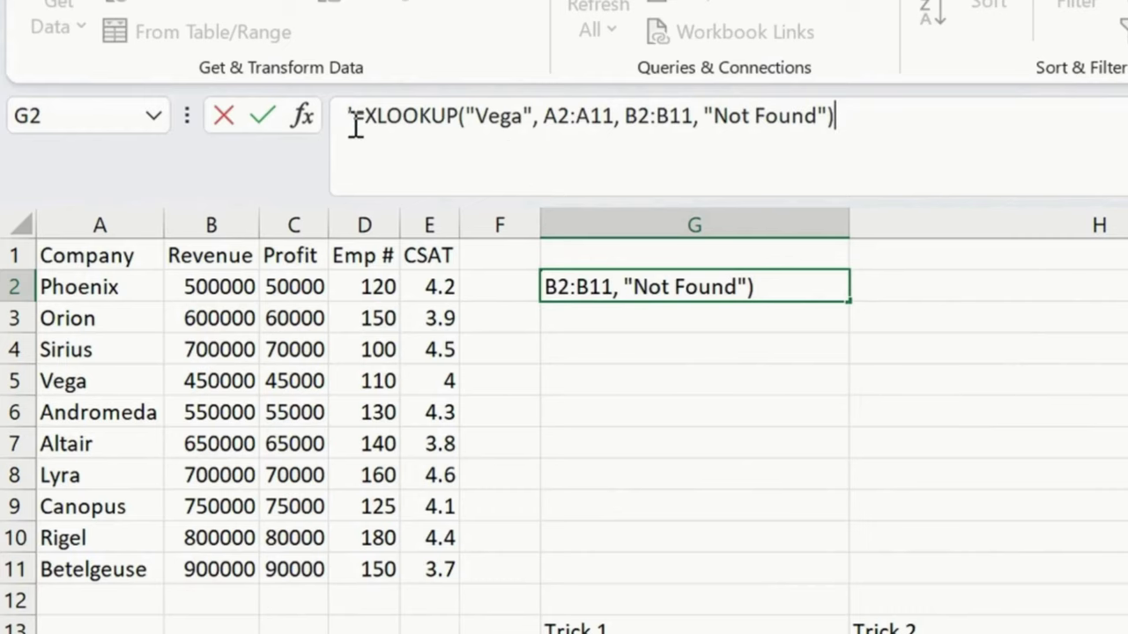
pyautogui.press('BackSpace')
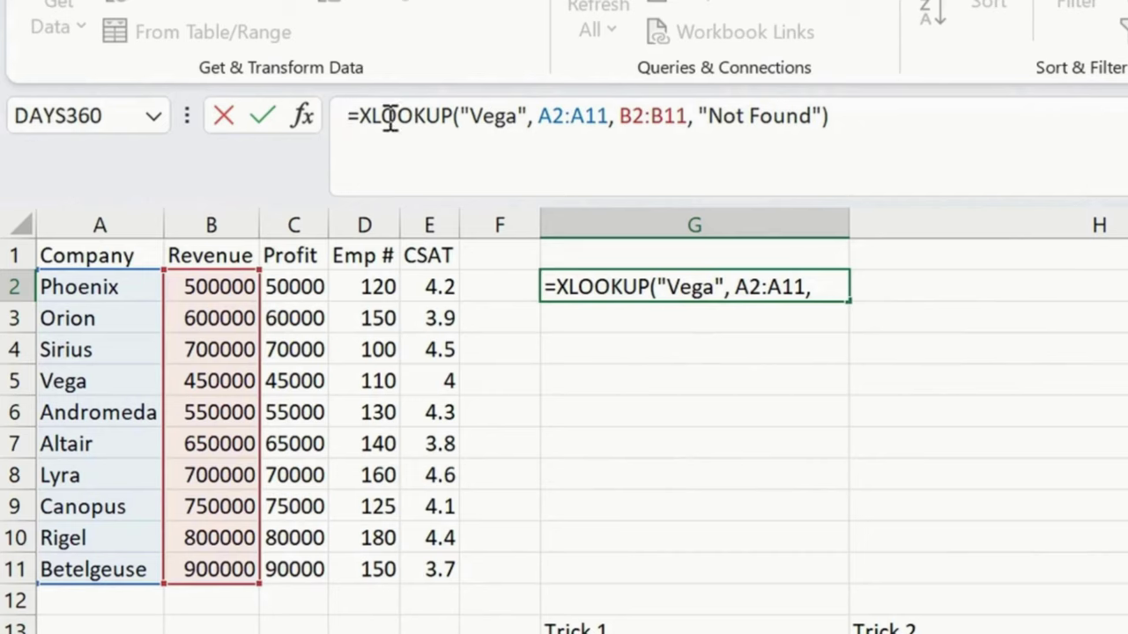
# - Check the lookup_value, lookup_array, return_array and if_not_found arguments of the XLOOKUP formula in G2, and calculate it
pyautogui.click(511, 124)
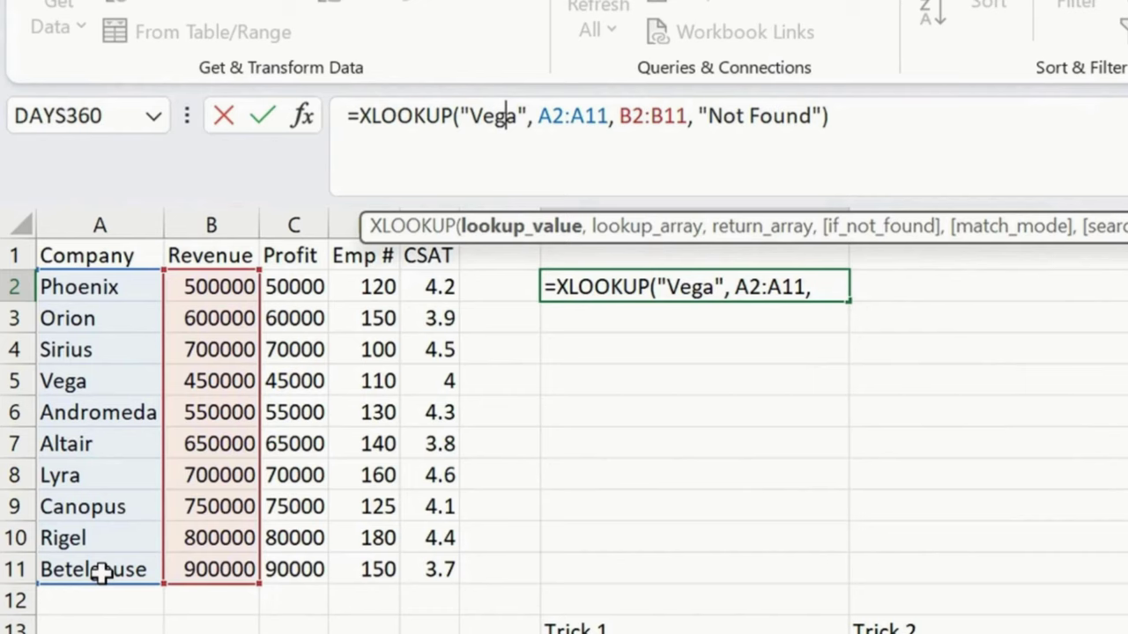
pyautogui.click(583, 115)
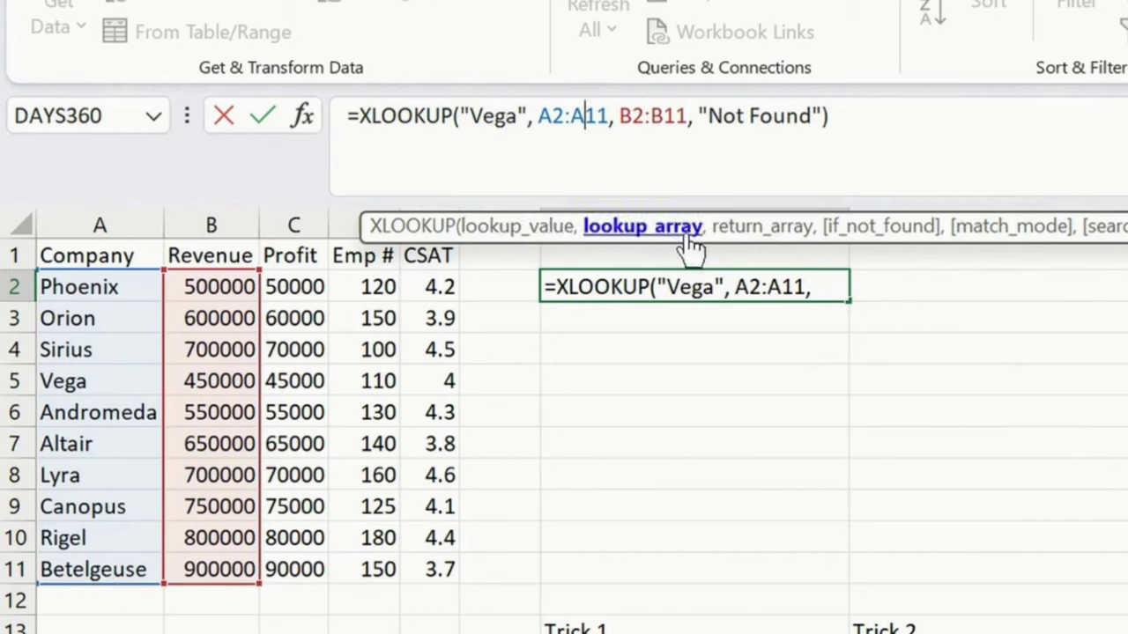
pyautogui.click(650, 119)
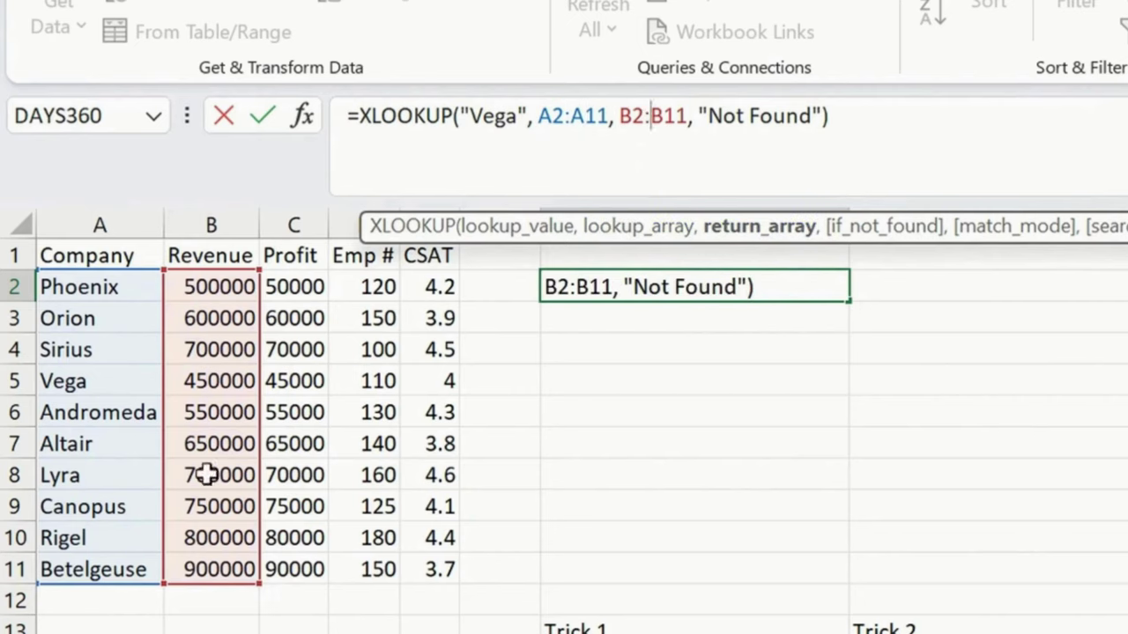
pyautogui.click(738, 116)
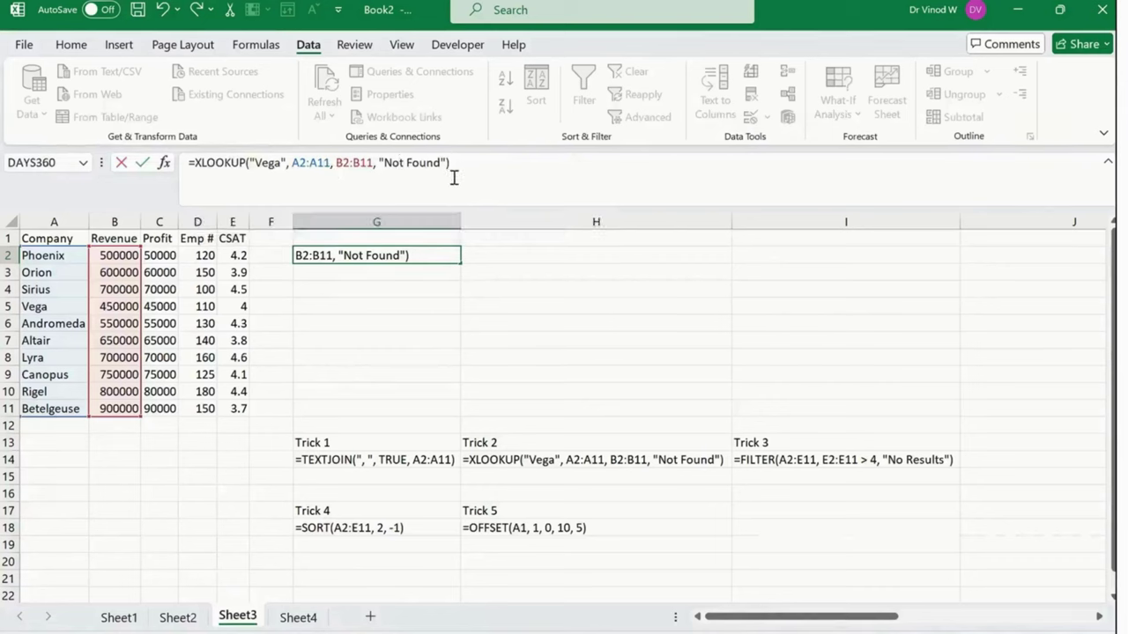
pyautogui.press('Return')
pyautogui.click(436, 255)
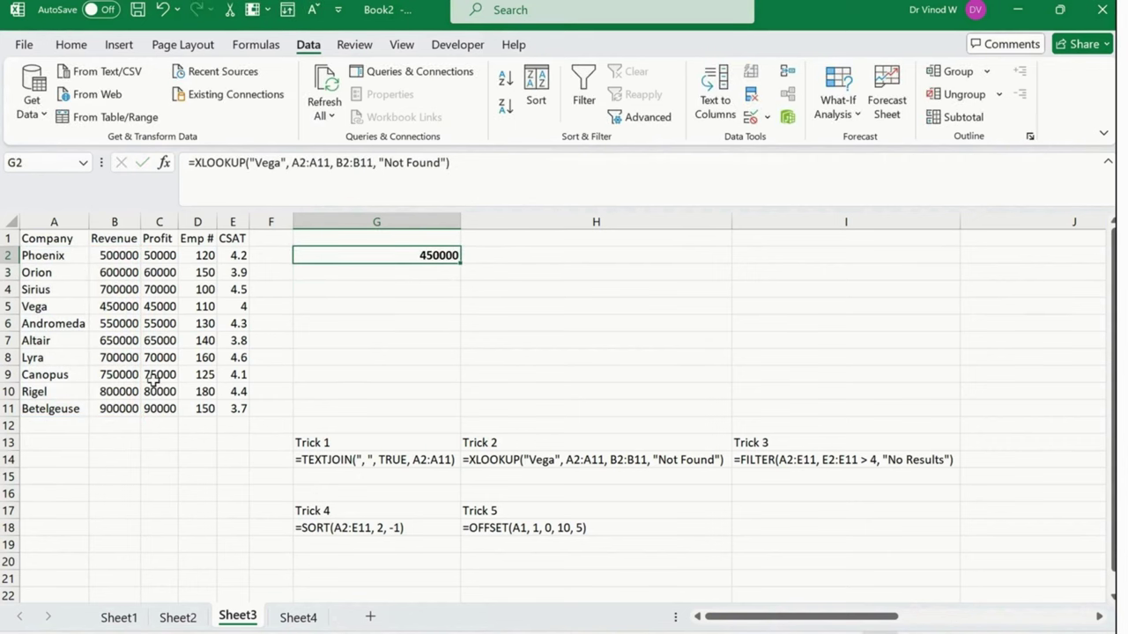
# - Make Vega's revenue in B5 bold, and clear the XLOOKUP formula from G2
pyautogui.click(108, 306)
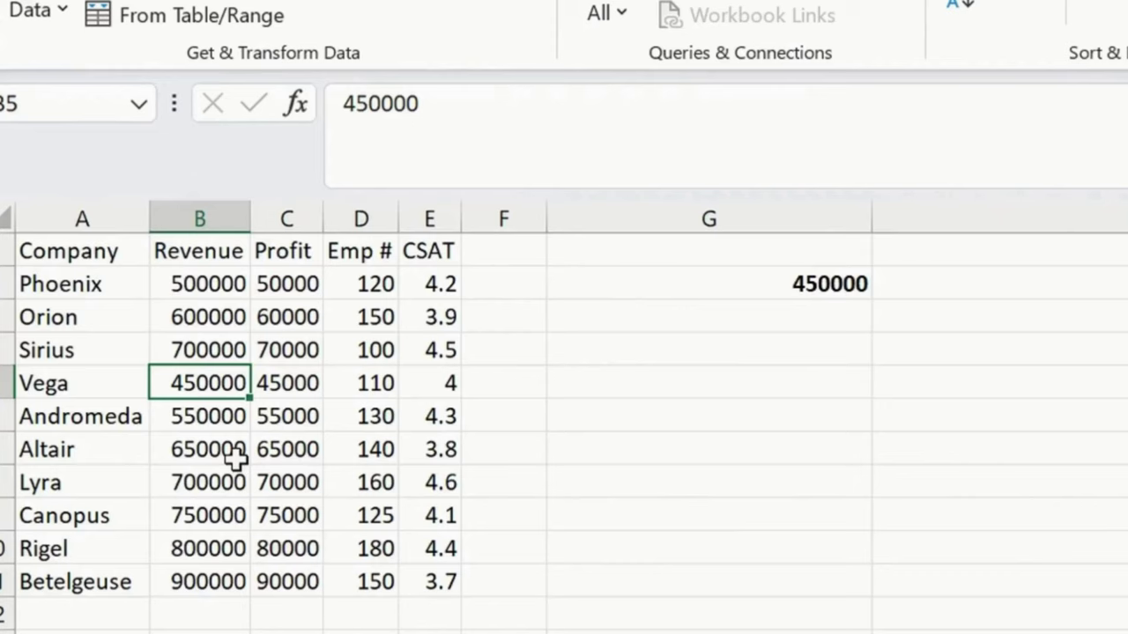
pyautogui.hotkey('ctrl', 'b')
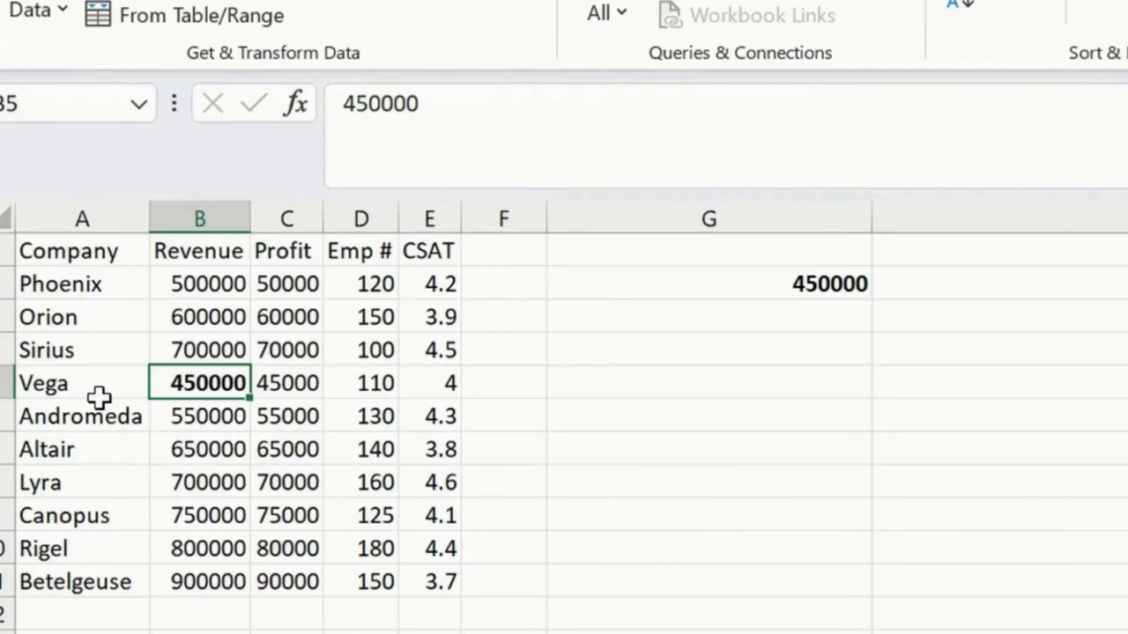
pyautogui.moveTo(78, 396); pyautogui.dragTo(159, 391)
pyautogui.click(801, 285)
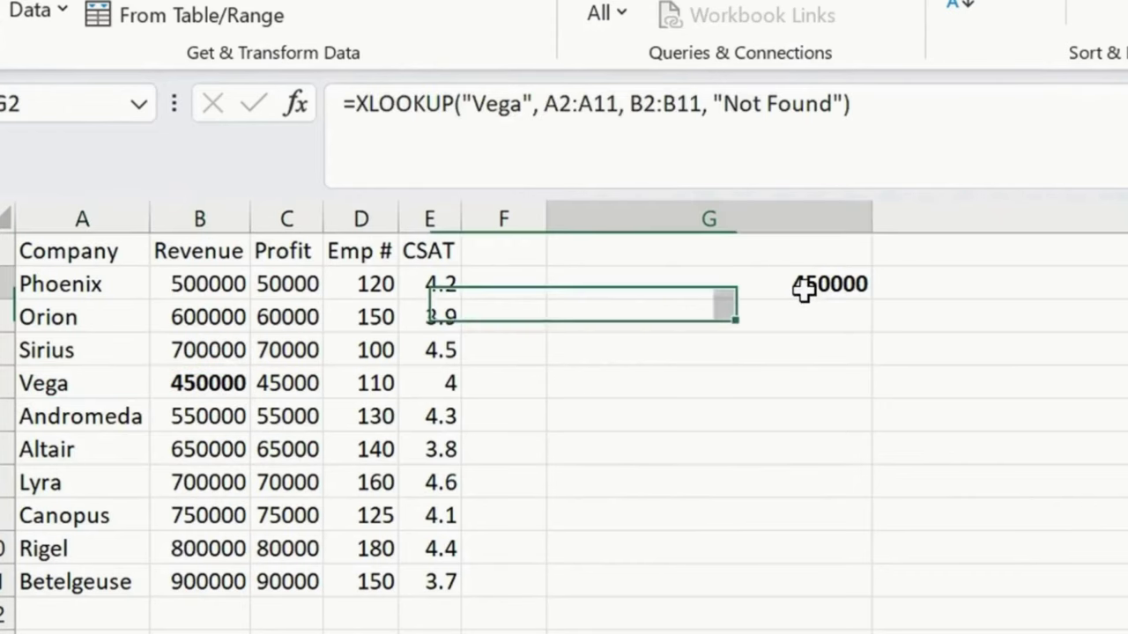
pyautogui.press('Delete')
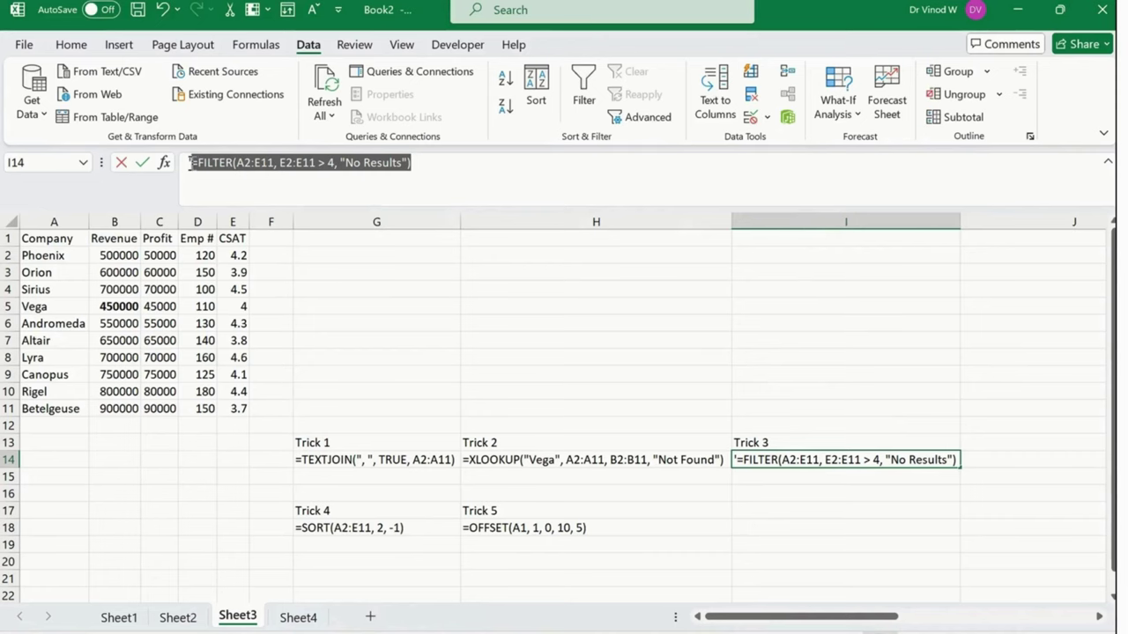
# - Copy the FILTER formula text from I14 into G1 as =FILTER(A2:E11, E2:E11 > 4, "No Results")
pyautogui.click(342, 309)
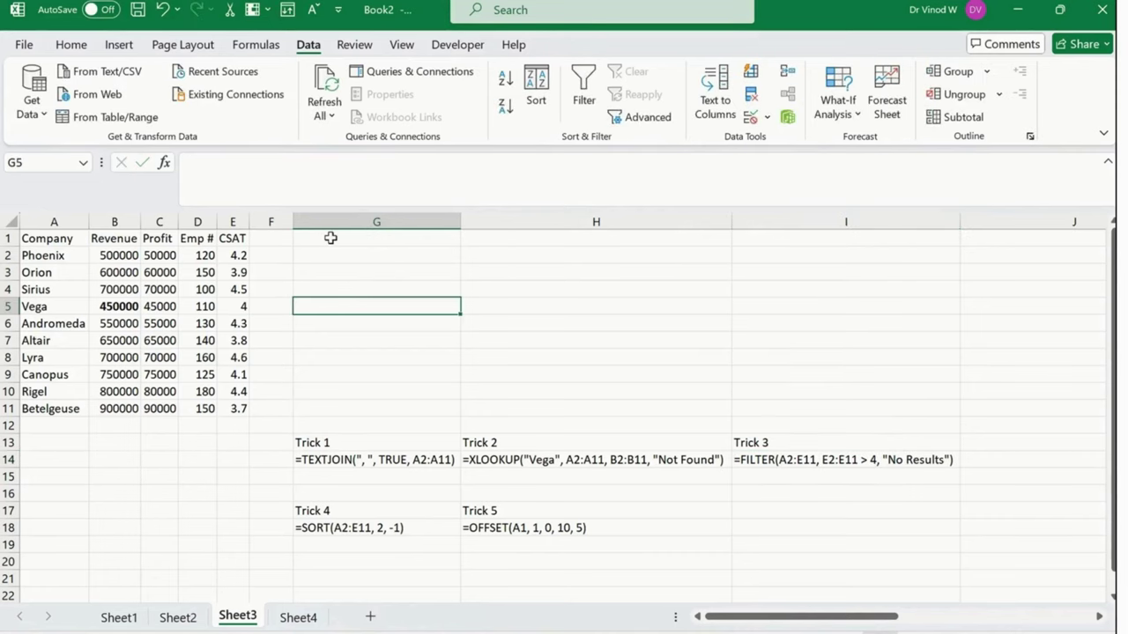
pyautogui.click(330, 238)
pyautogui.click(302, 173)
pyautogui.write('=FILTER(A2:E11, E2:E11 > 4, "No Results")')
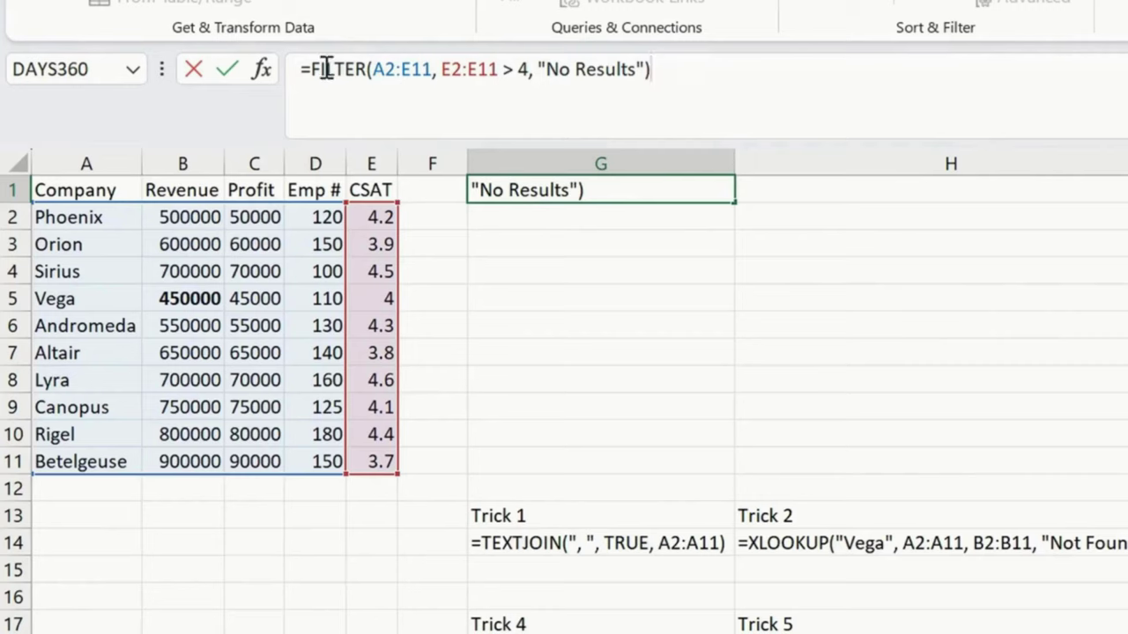
# - Check the array, include and if_empty arguments of the FILTER formula in G1
pyautogui.click(398, 86)
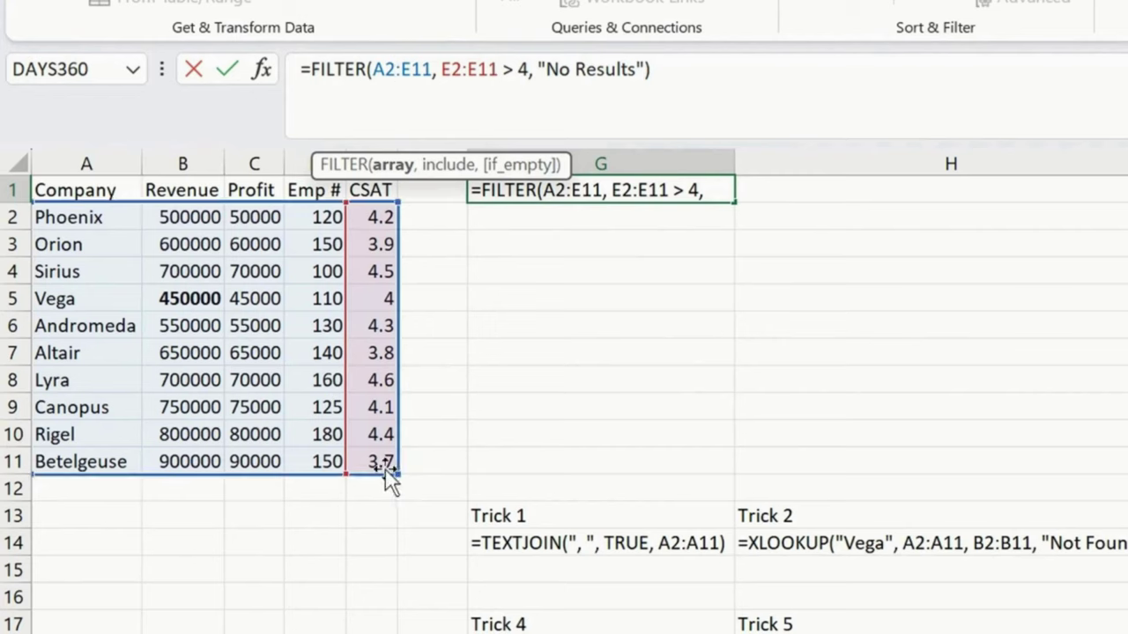
pyautogui.click(489, 69)
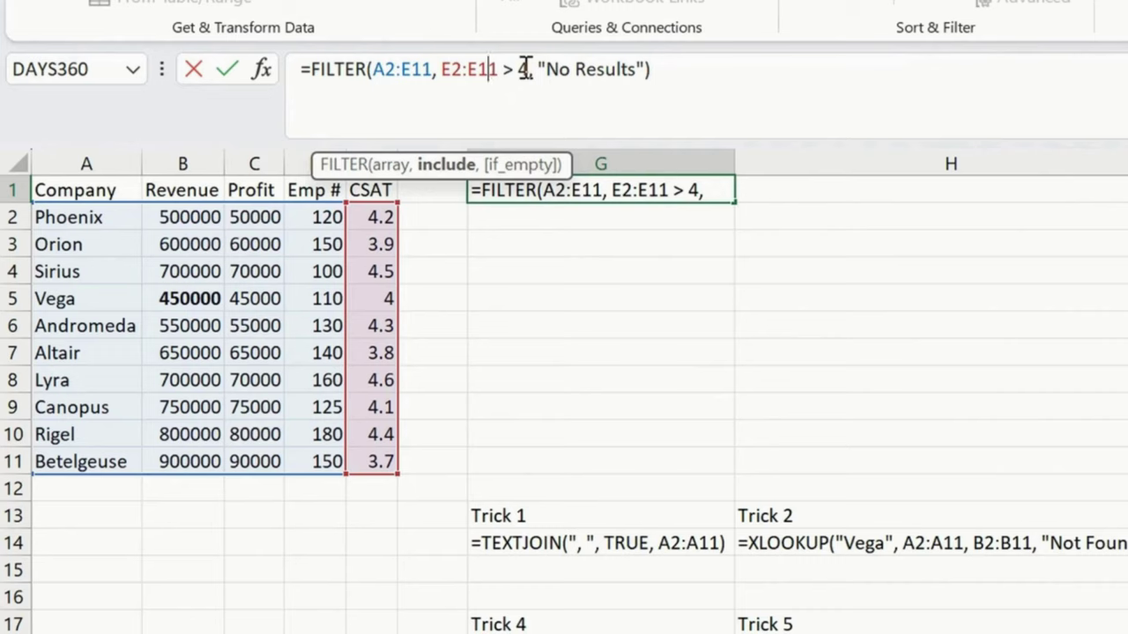
pyautogui.click(577, 77)
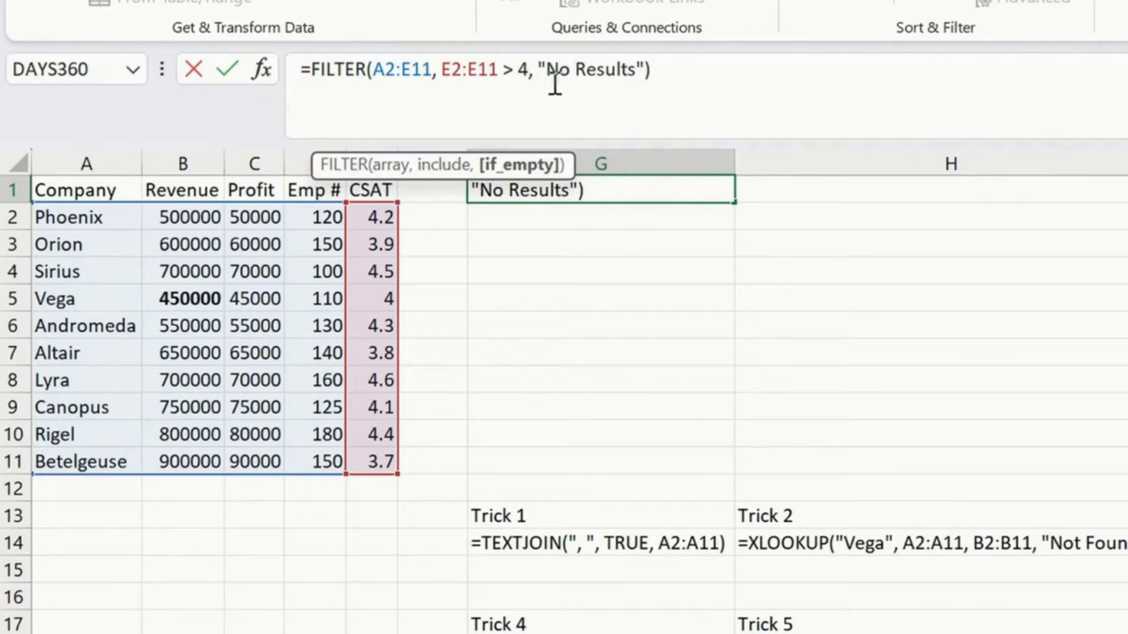
pyautogui.click(660, 70)
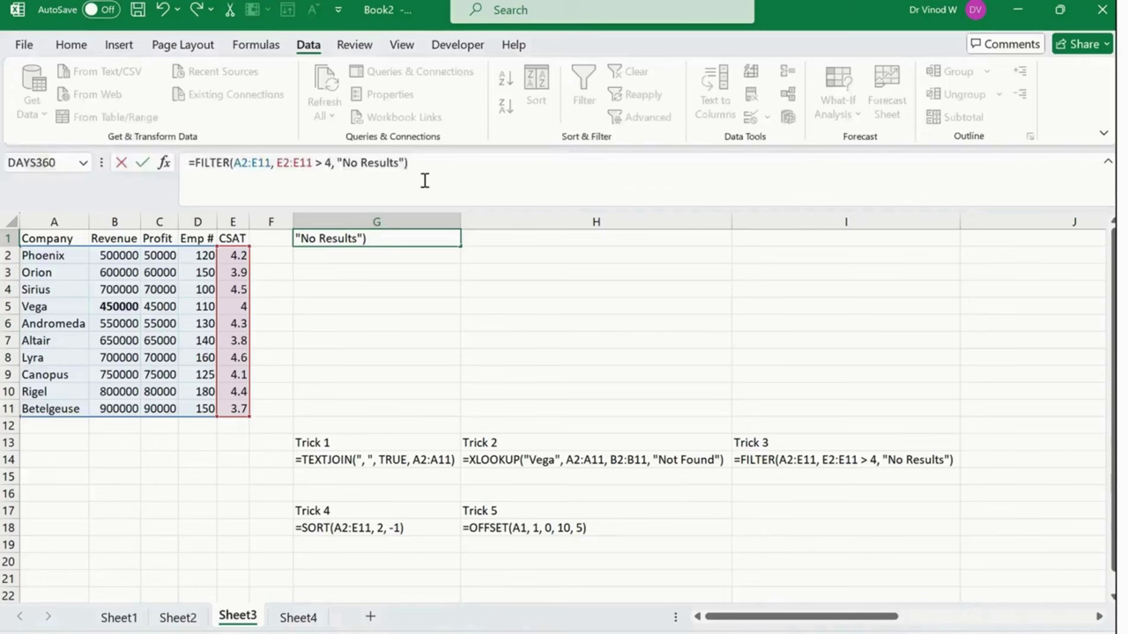
# - Calculate the FILTER formula in G1, and clear the cell after viewing its output
pyautogui.press('Return')
pyautogui.click(366, 235)
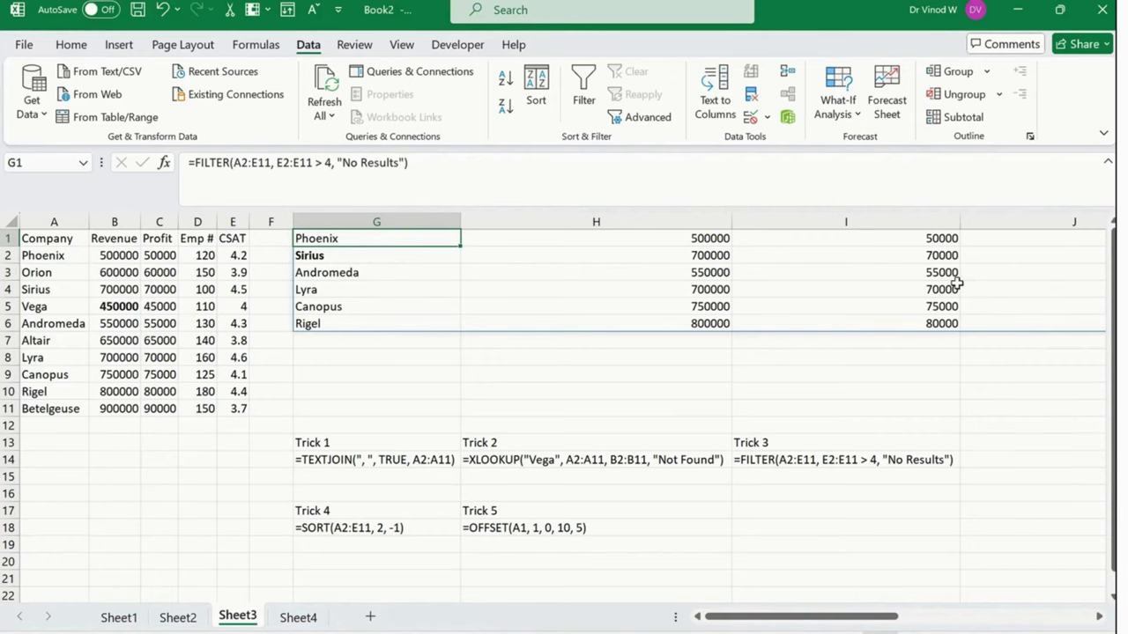
pyautogui.press('Delete')
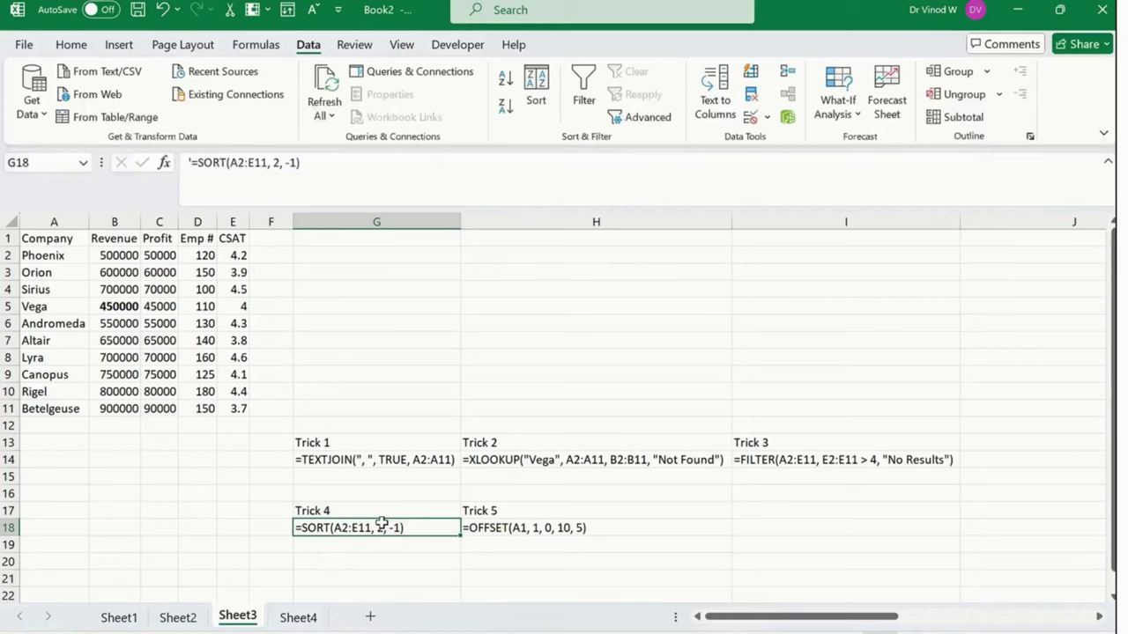
# - Copy the SORT formula text from G18 into G1 as =SORT(A2:E11, 2, -1)
pyautogui.moveTo(354, 164); pyautogui.dragTo(189, 163)
pyautogui.hotkey('ctrl', 'c')
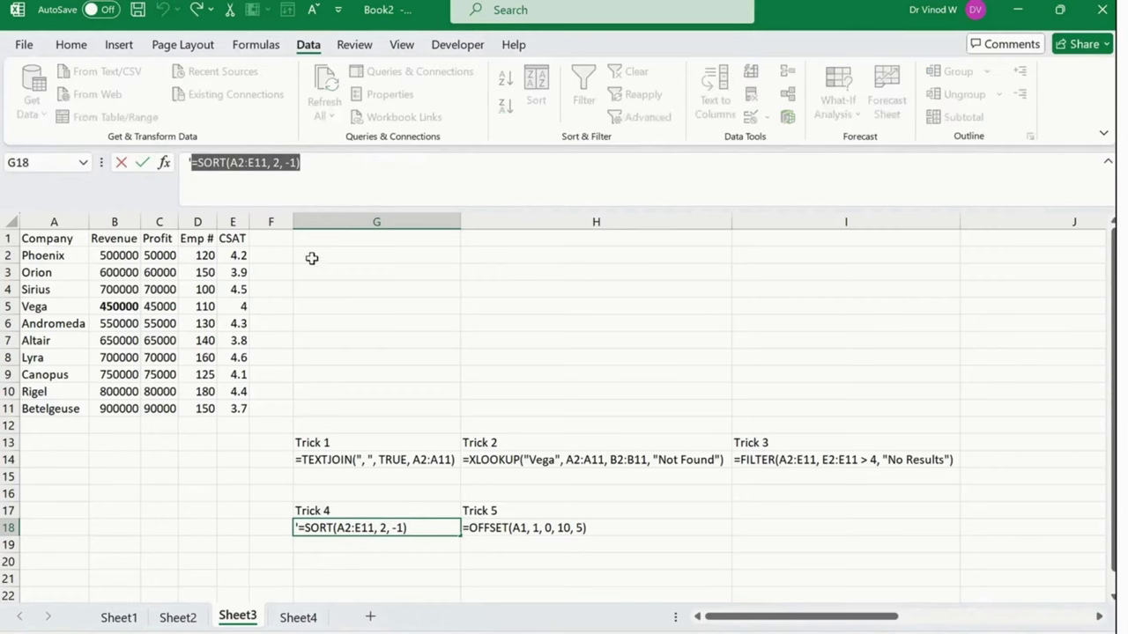
pyautogui.click(348, 240)
pyautogui.hotkey('ctrl', 'v')
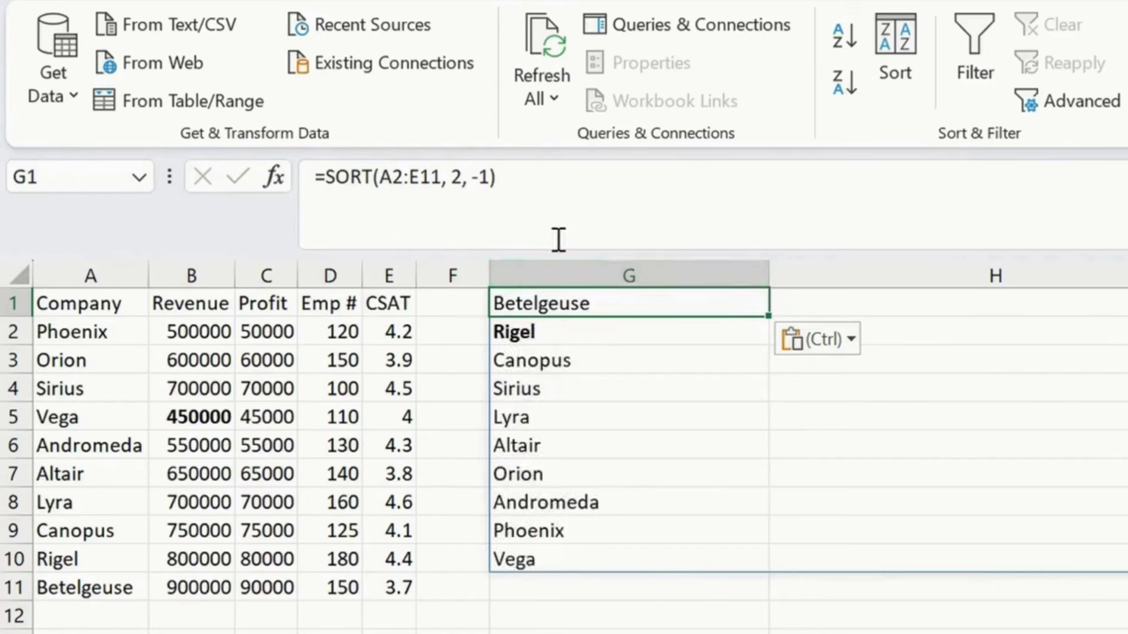
# - Check the array, sort_index and sort_order arguments of the SORT formula in G1
pyautogui.click(541, 168)
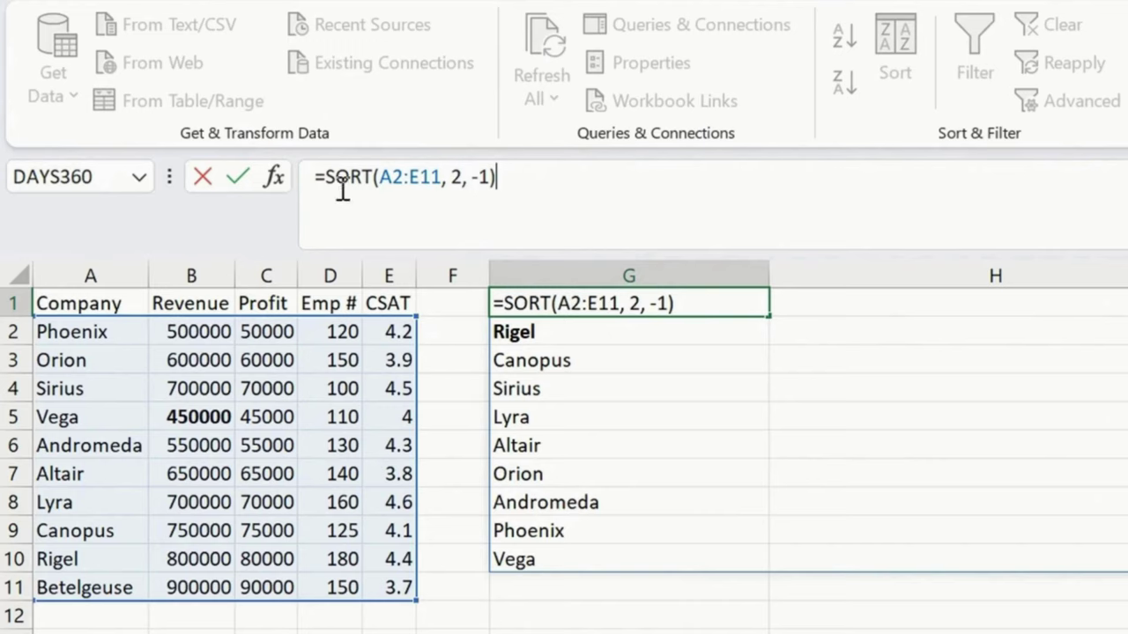
pyautogui.click(413, 178)
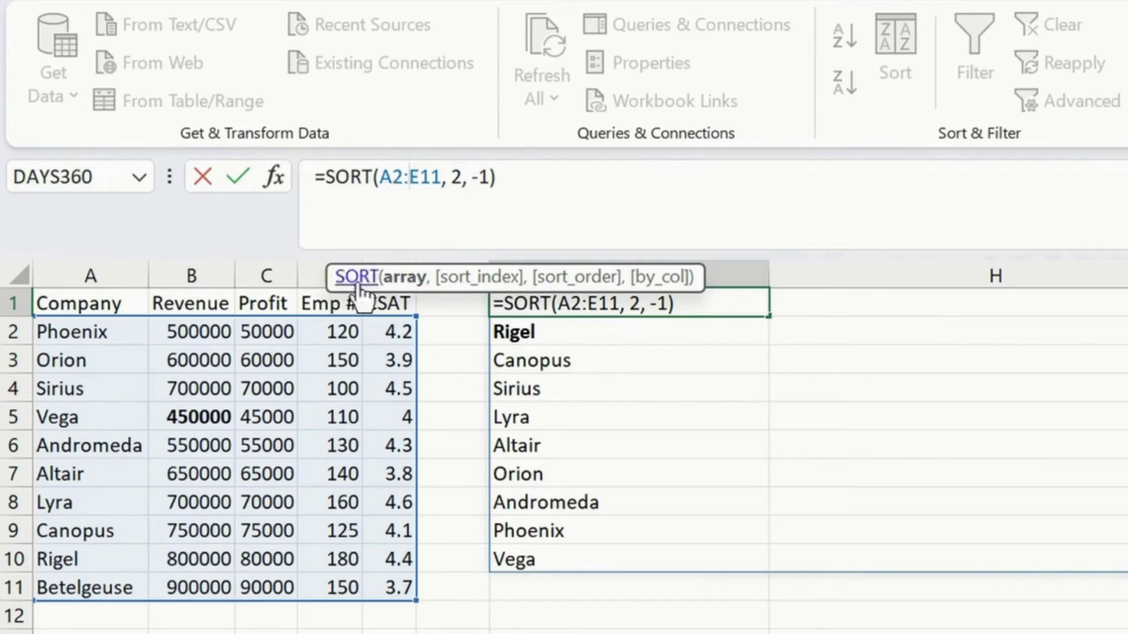
pyautogui.click(454, 177)
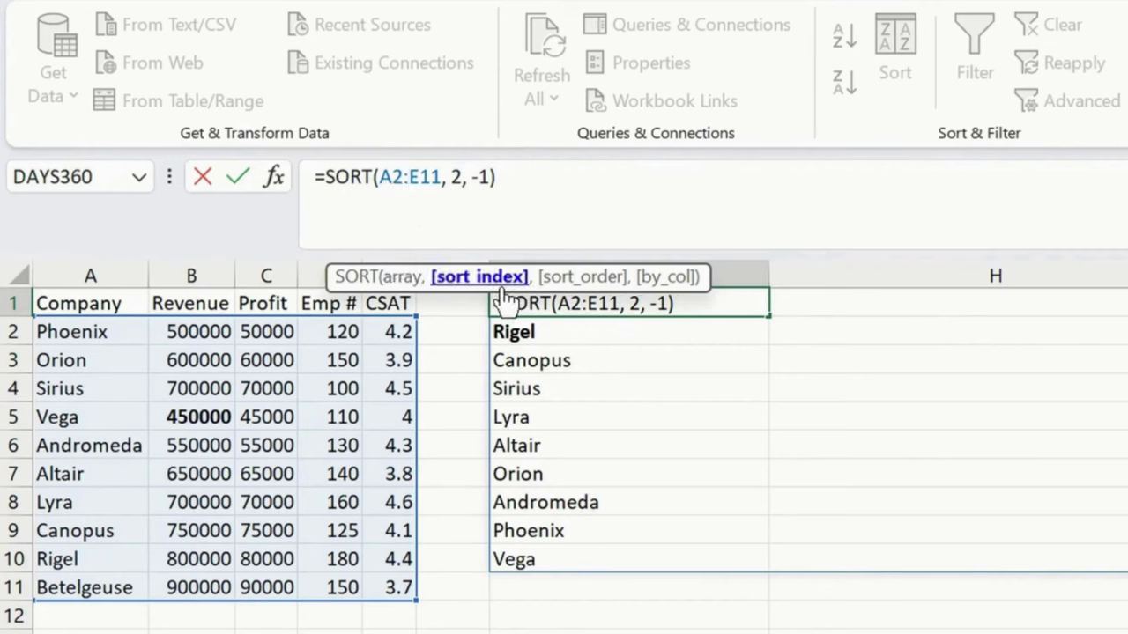
pyautogui.click(493, 178)
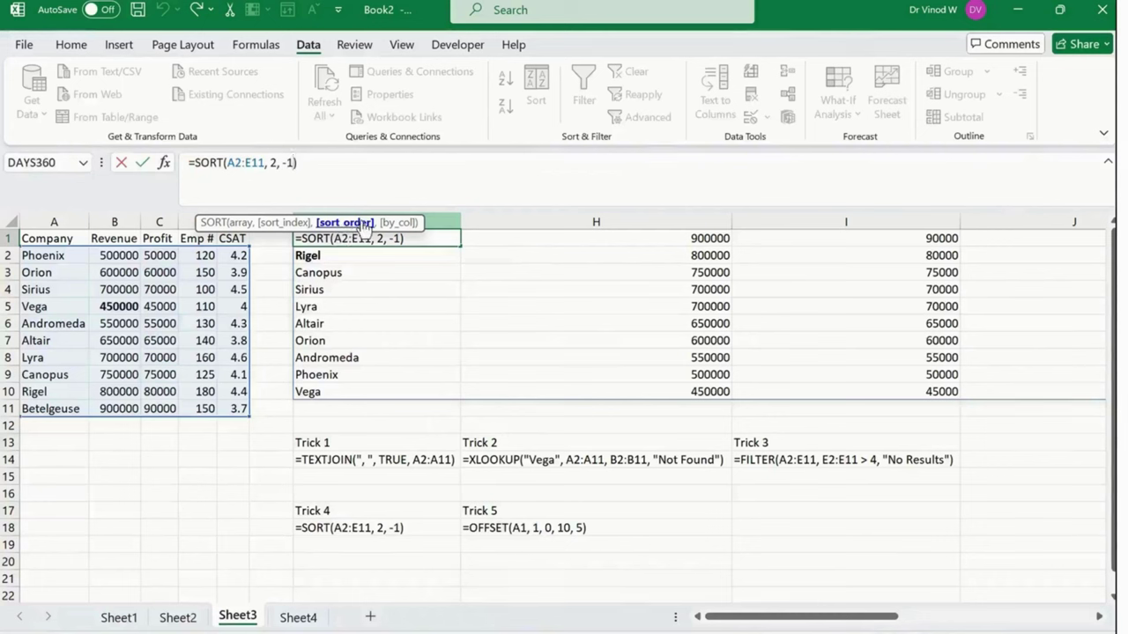
pyautogui.click(613, 406)
# - Compare the sorted companies in G1:G10 with the original list in column A, and clear the SORT formula from G1
pyautogui.click(344, 251)
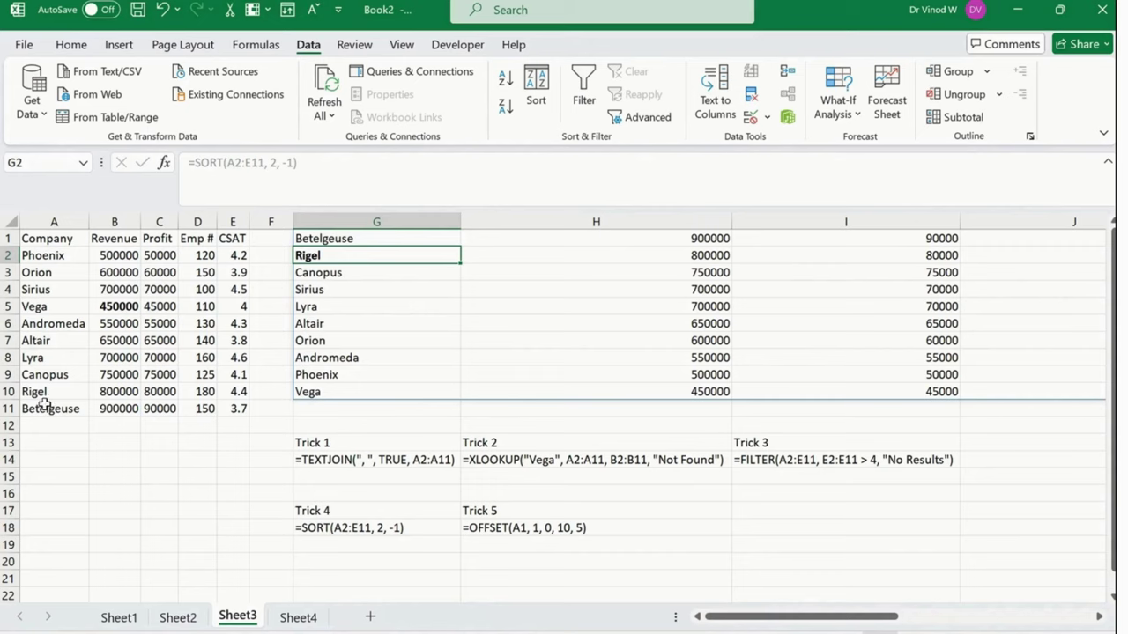
pyautogui.moveTo(327, 238); pyautogui.dragTo(327, 390)
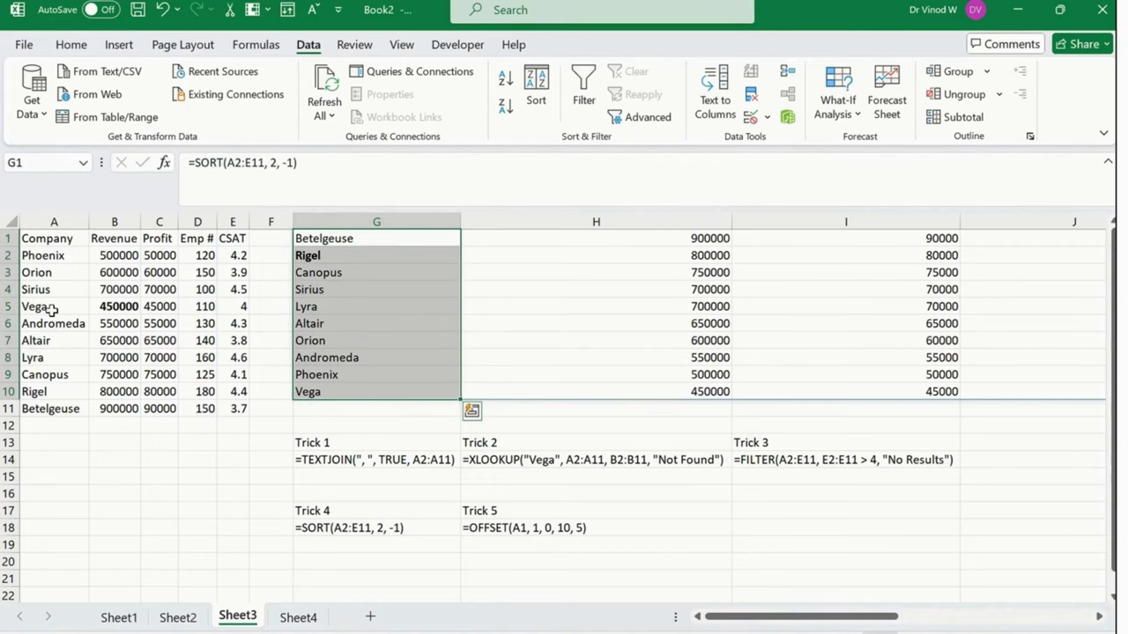
pyautogui.click(394, 241)
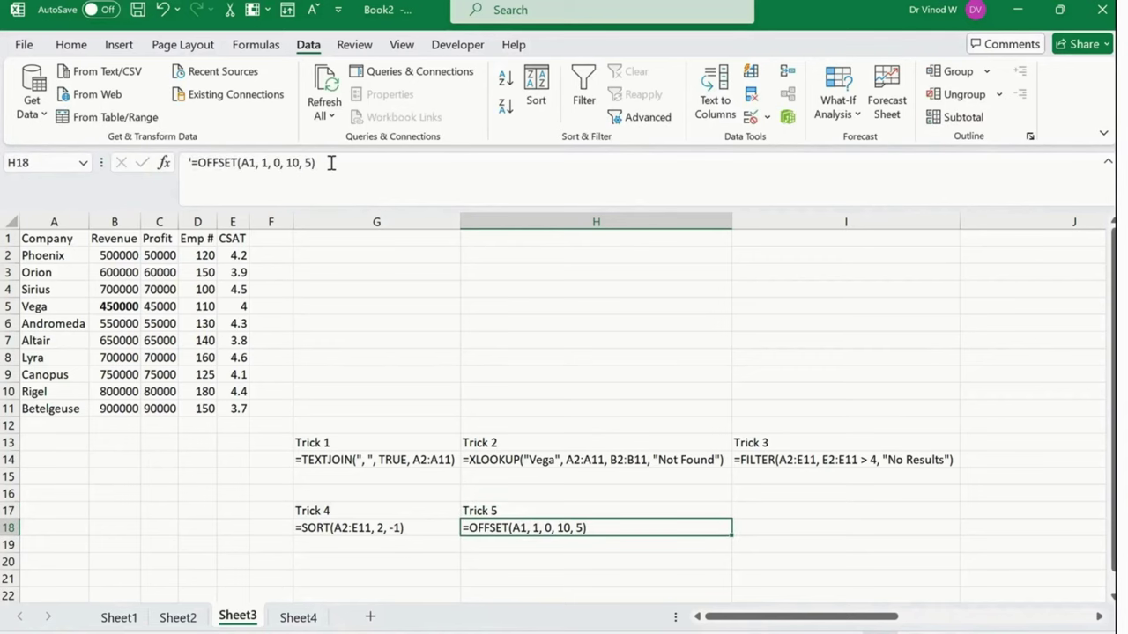
# - Copy the OFFSET formula text from H18 into G1 as =OFFSET(A1, 1, 0, 10, 5)
pyautogui.moveTo(331, 162); pyautogui.dragTo(191, 164)
pyautogui.click(338, 241)
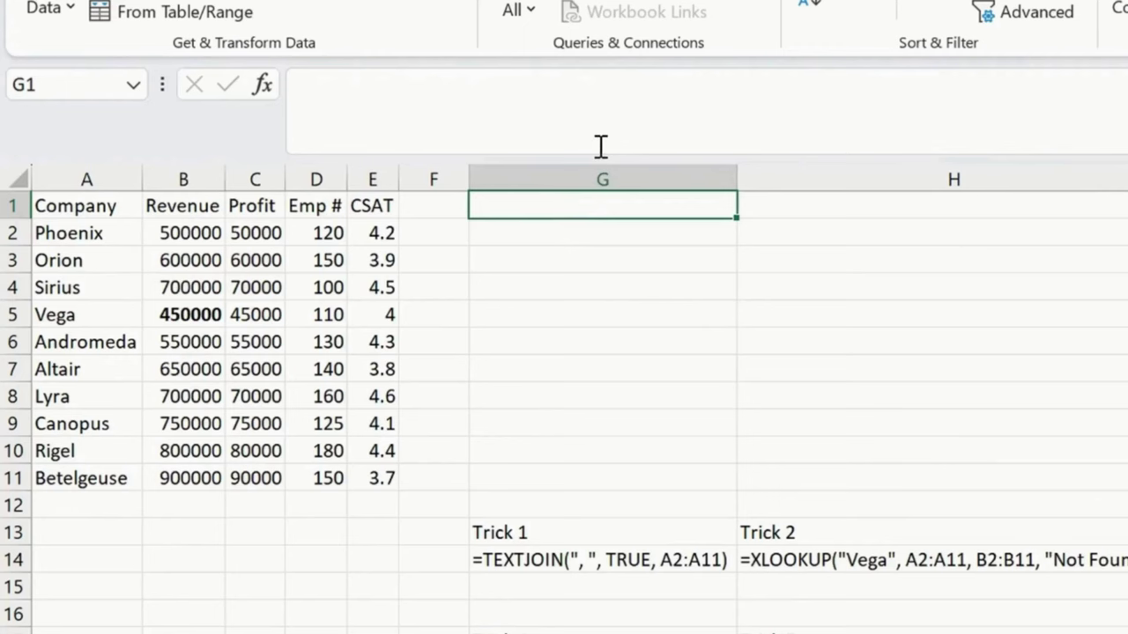
pyautogui.hotkey('ctrl', 'v')
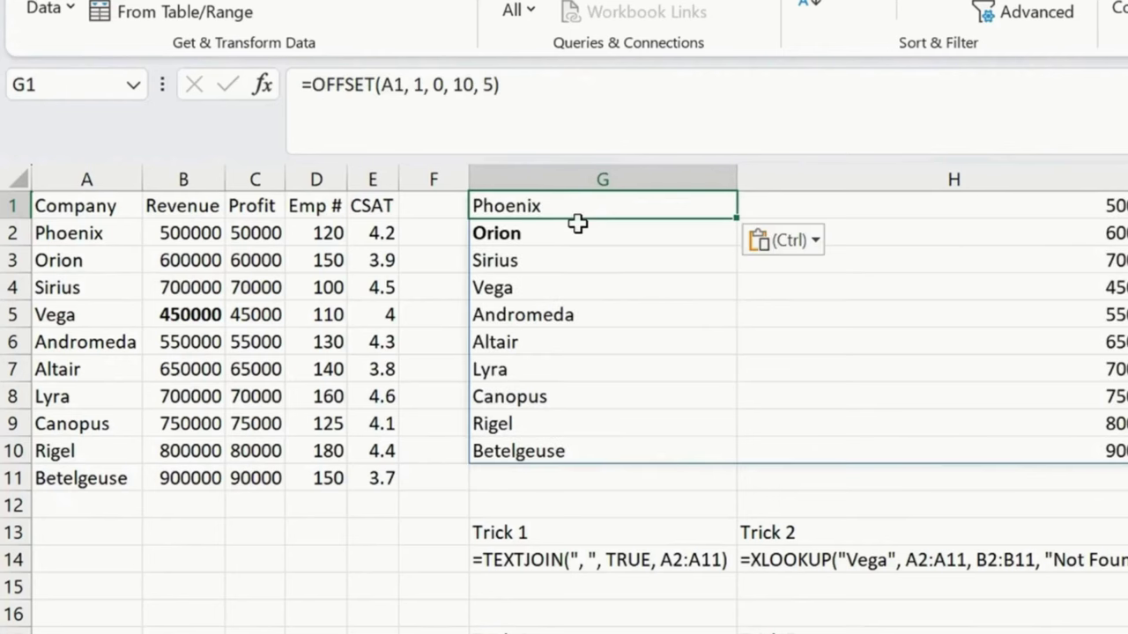
# - Check the reference and rows arguments of the OFFSET formula in G1, and return to its result
pyautogui.click(406, 90)
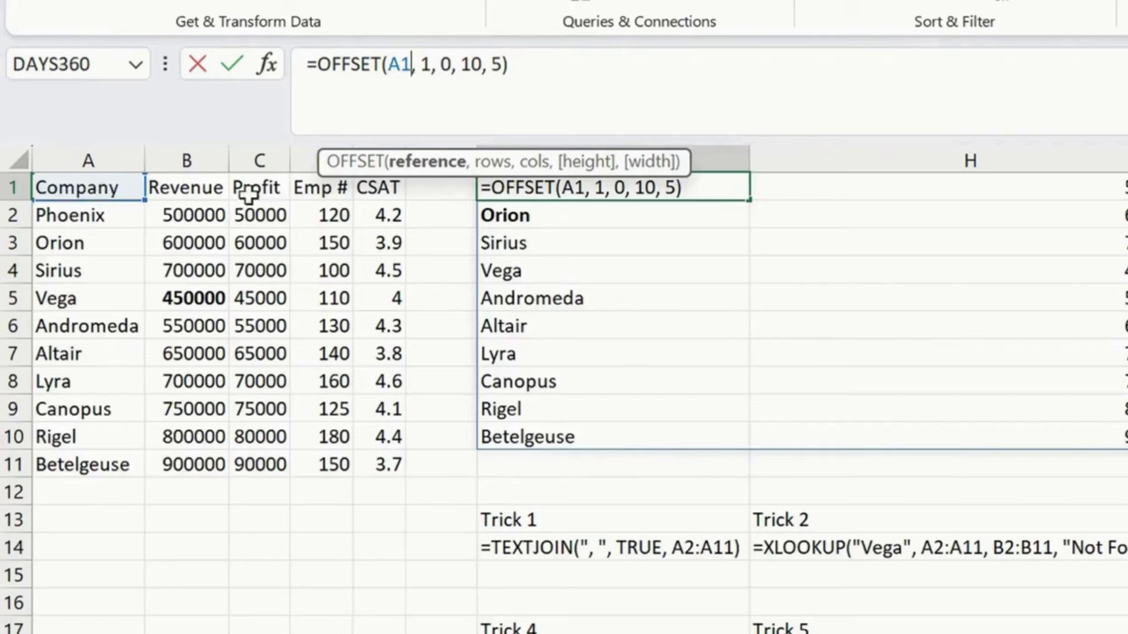
pyautogui.click(430, 69)
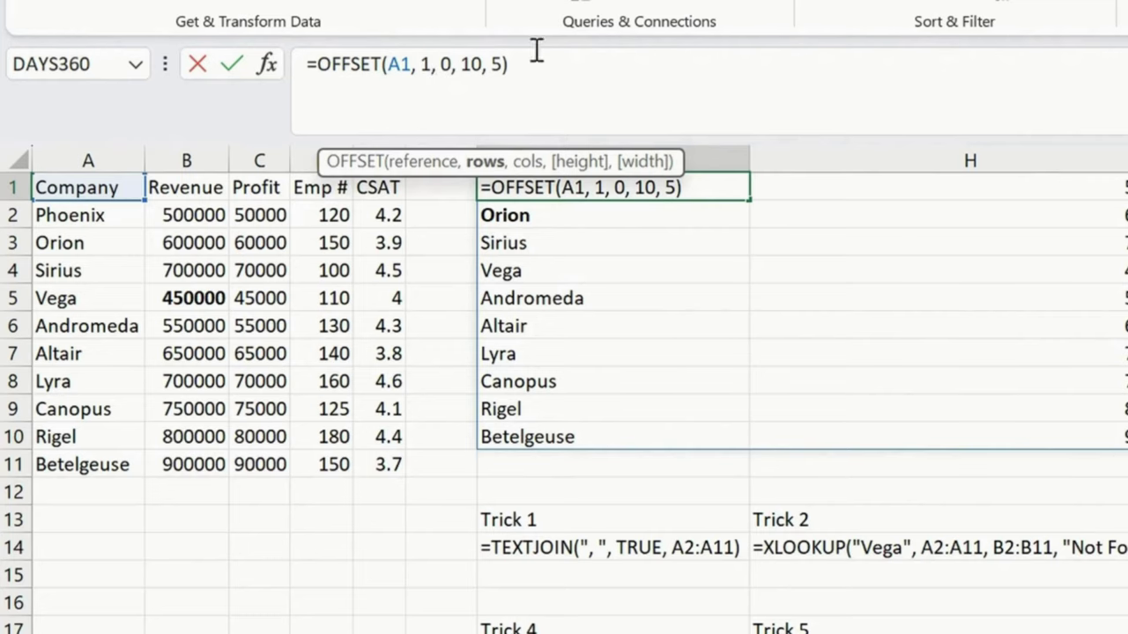
pyautogui.press('Return')
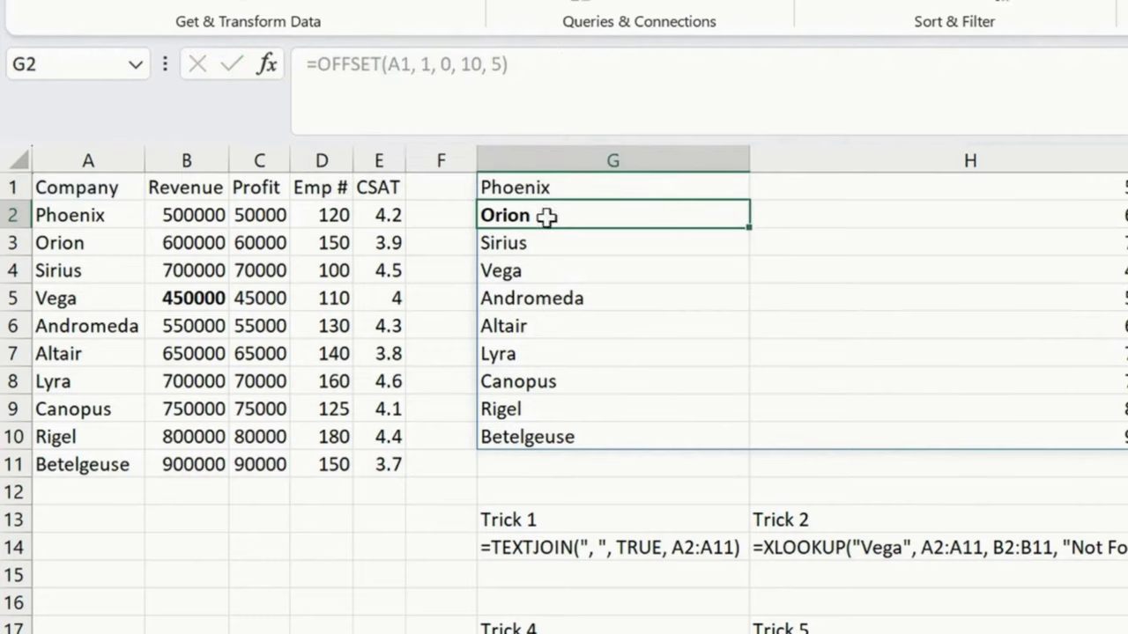
pyautogui.press('Down')
pyautogui.click(569, 185)
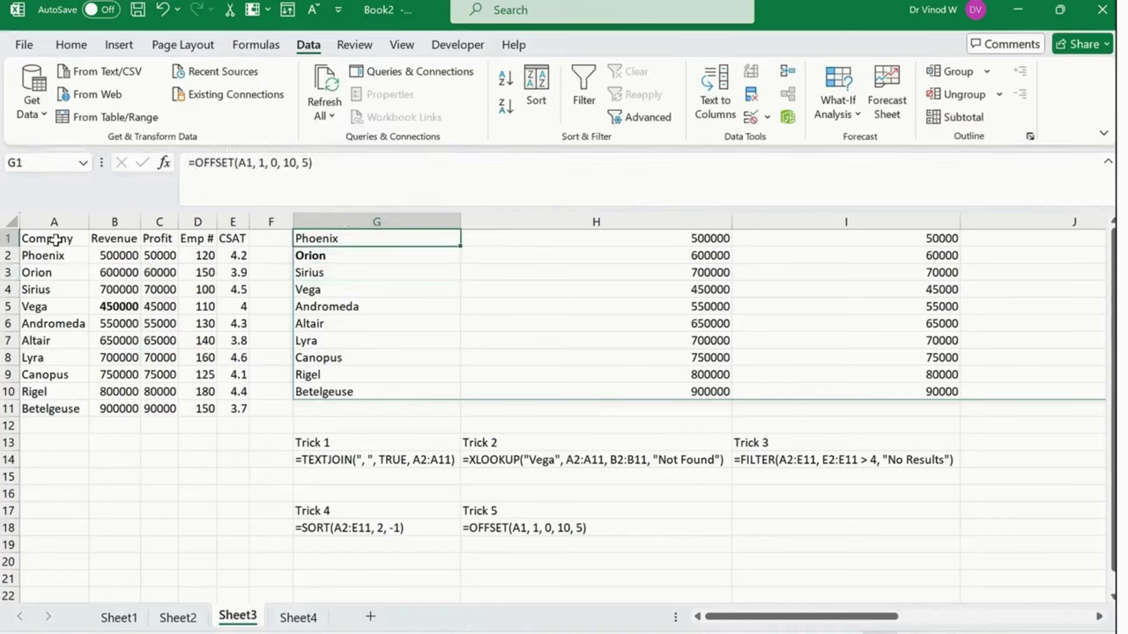
# - Compare the header row A1:E1 and the first company in A2 with the OFFSET output starting in G1
pyautogui.moveTo(54, 239); pyautogui.dragTo(234, 239)
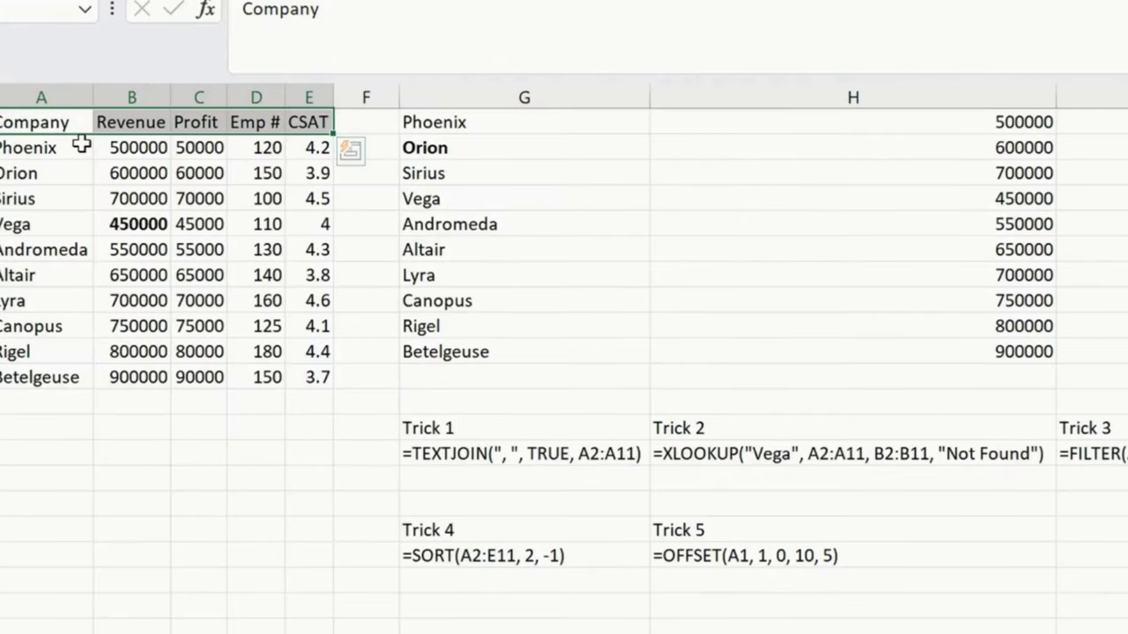
pyautogui.click(80, 146)
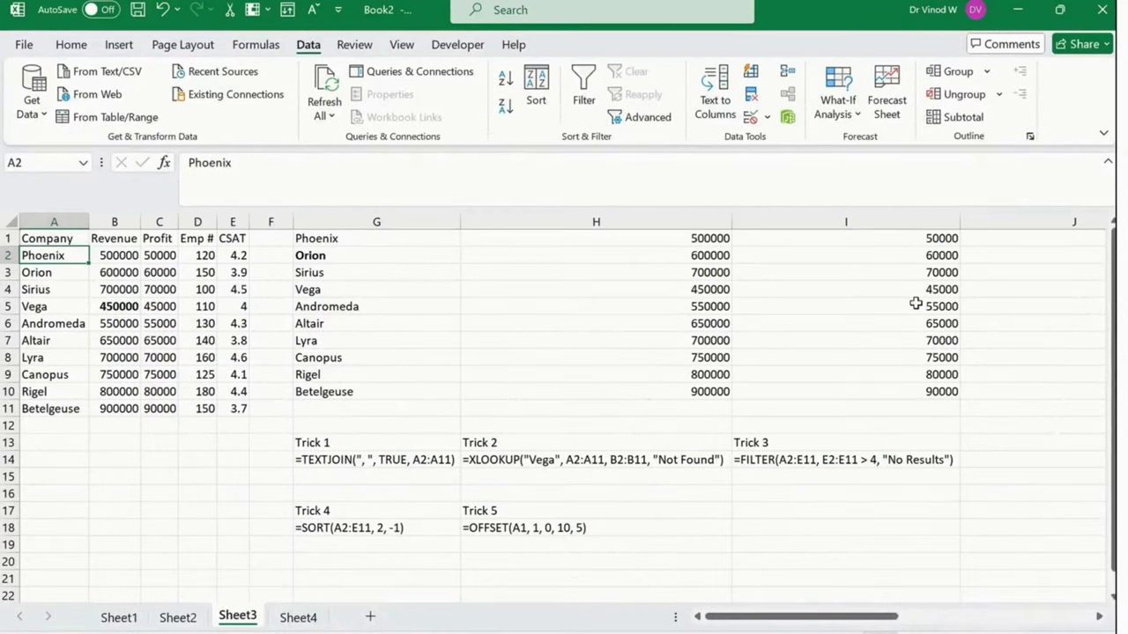
pyautogui.click(323, 236)
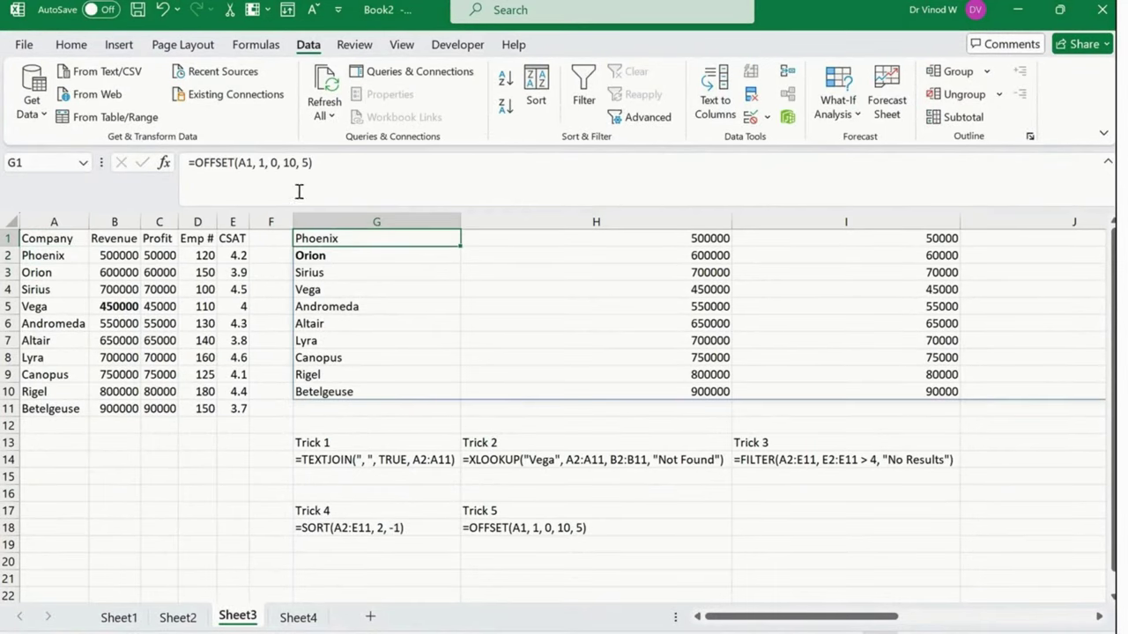
# - Check the reference, rows, cols, height and width arguments of the OFFSET formula in G1, and return to its result
pyautogui.click(255, 165)
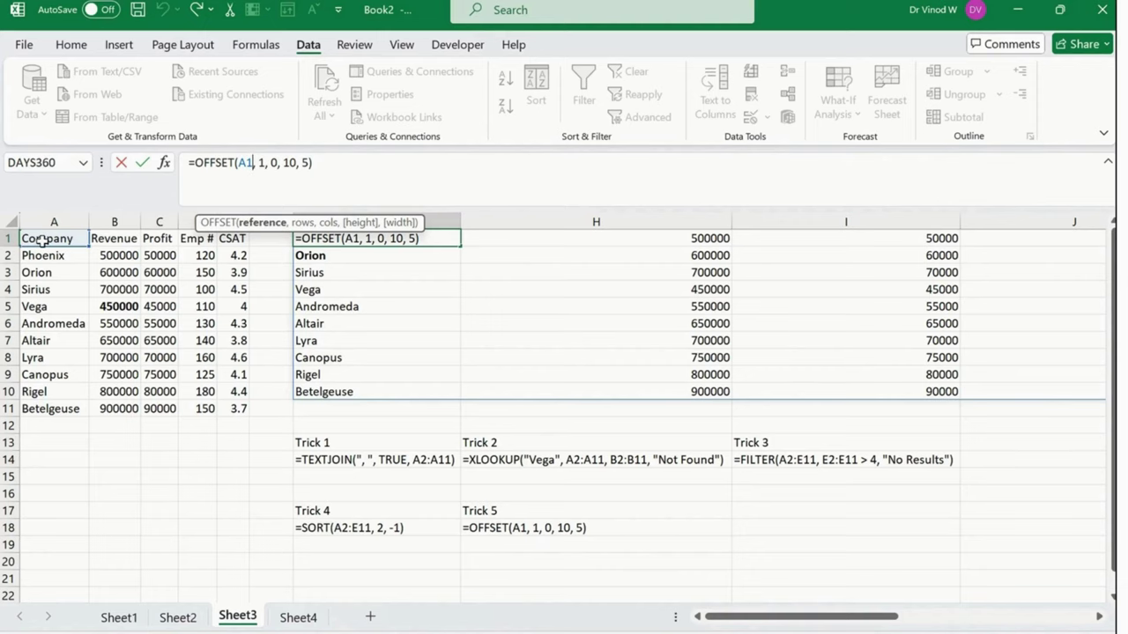
pyautogui.click(264, 166)
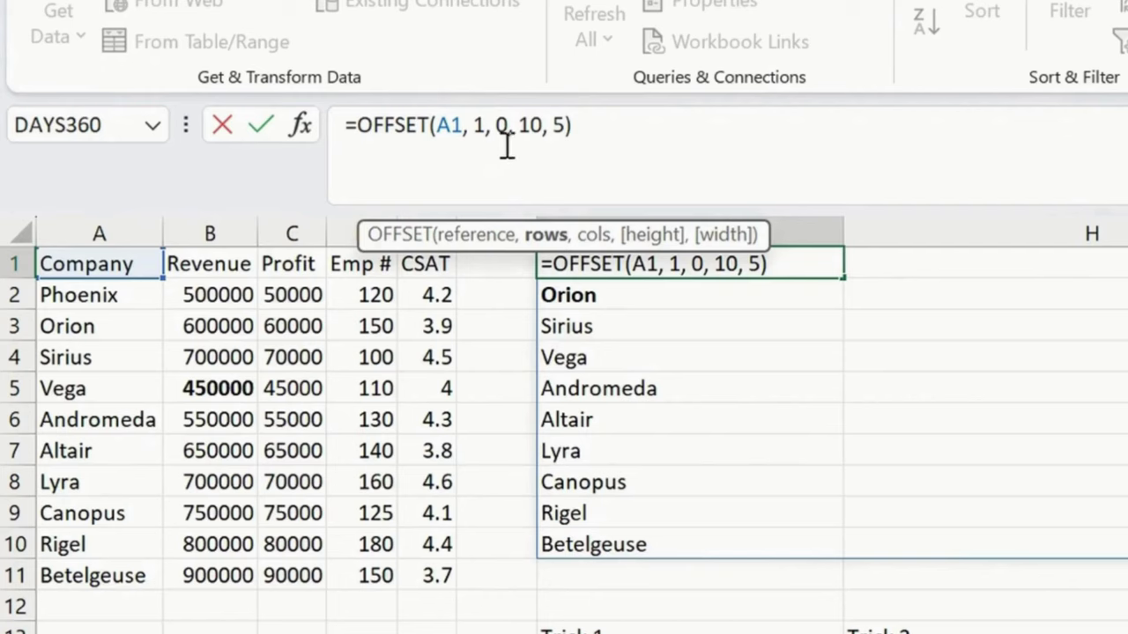
pyautogui.click(505, 123)
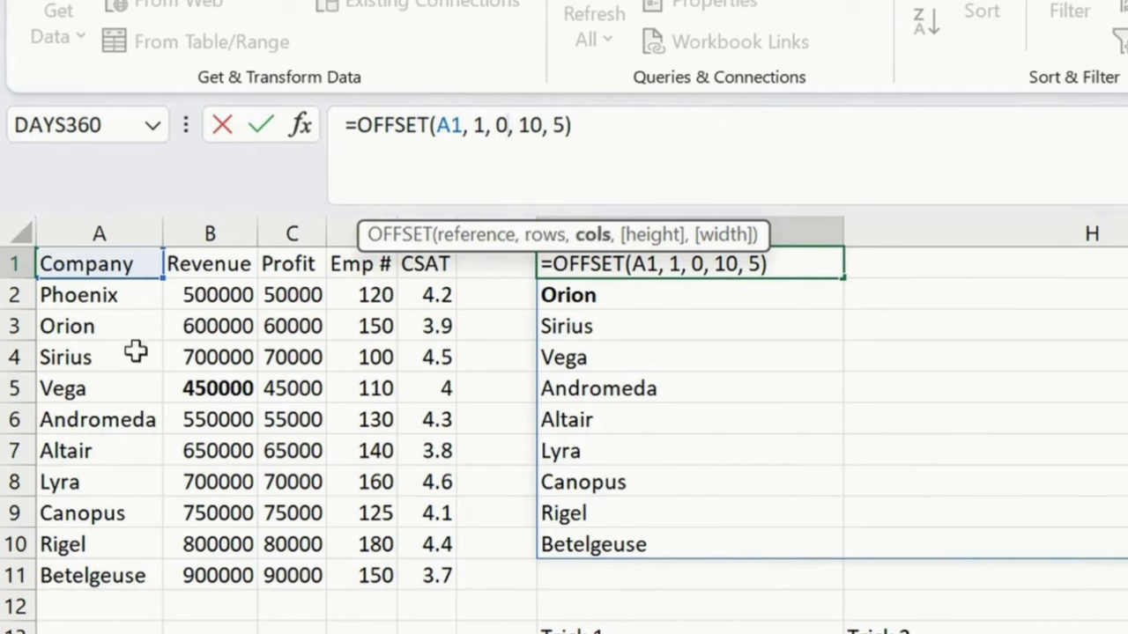
pyautogui.click(538, 128)
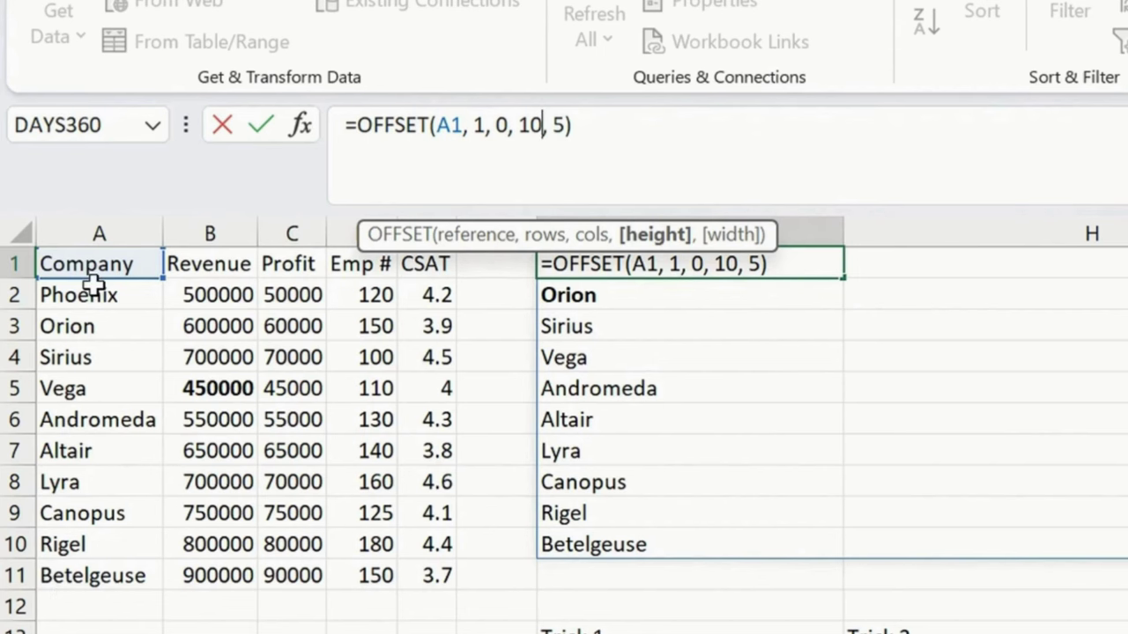
pyautogui.click(560, 124)
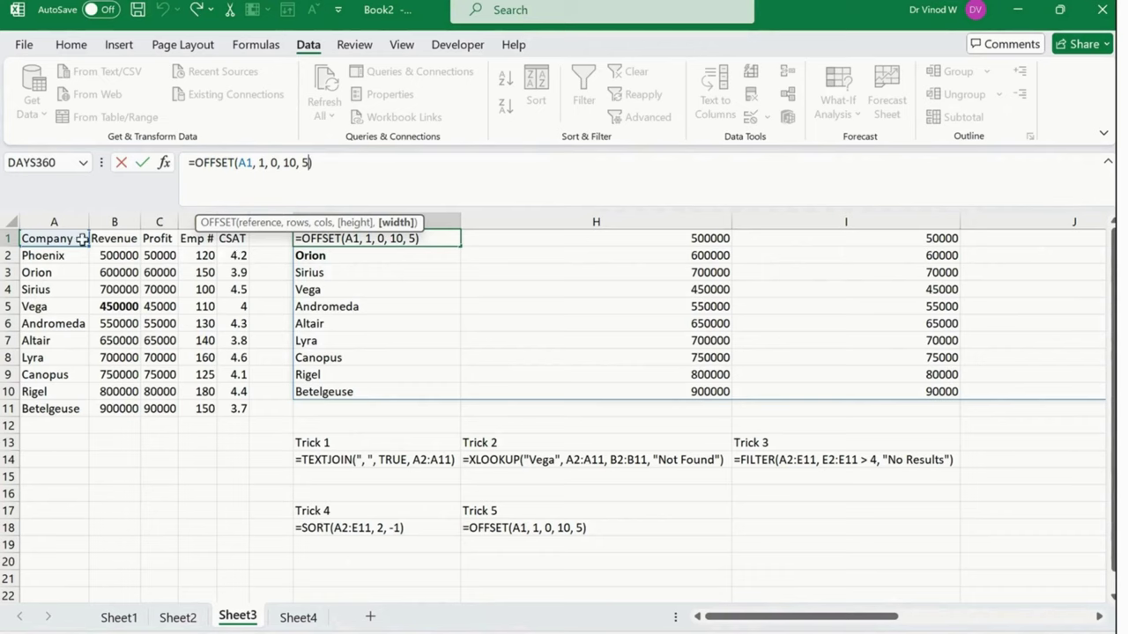
pyautogui.click(318, 162)
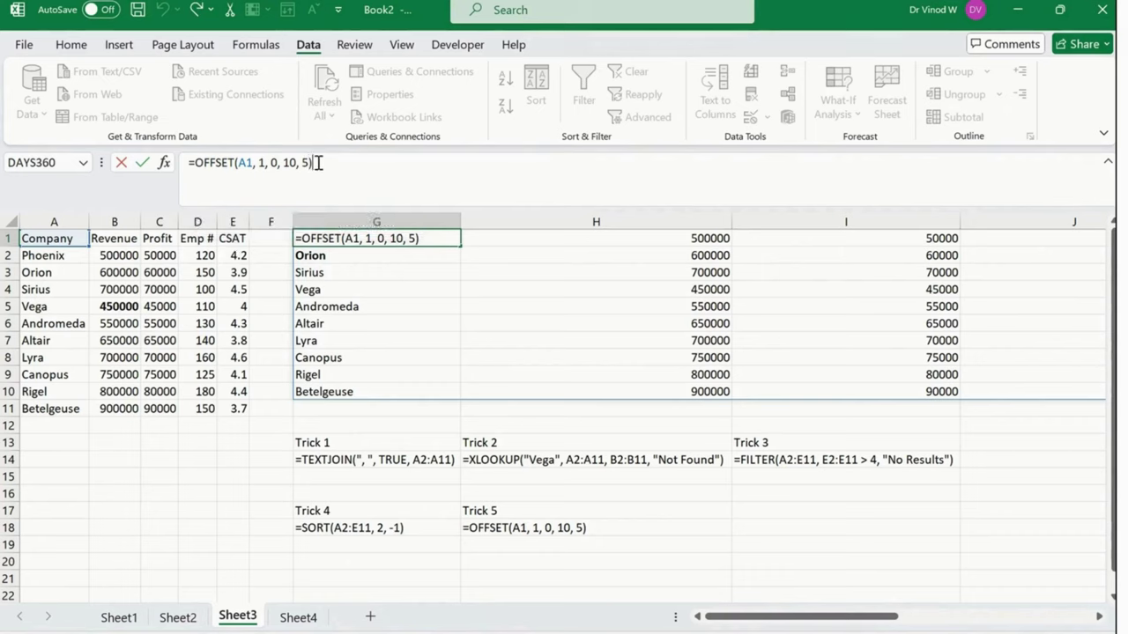
pyautogui.press('Return')
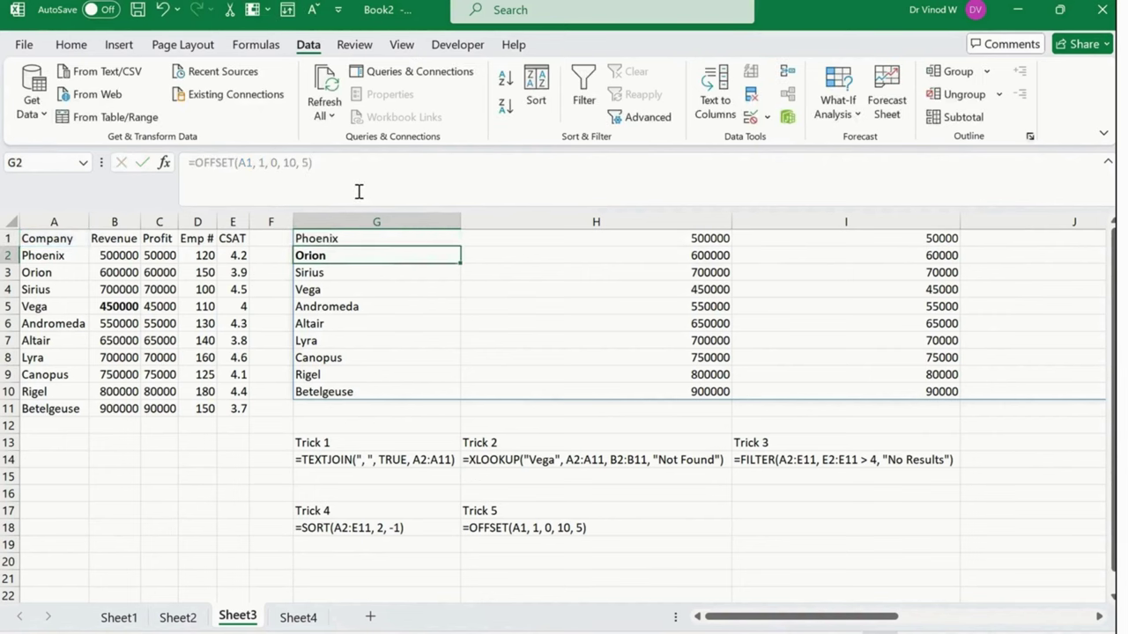
# - Clear the OFFSET formula from G1
pyautogui.click(389, 238)
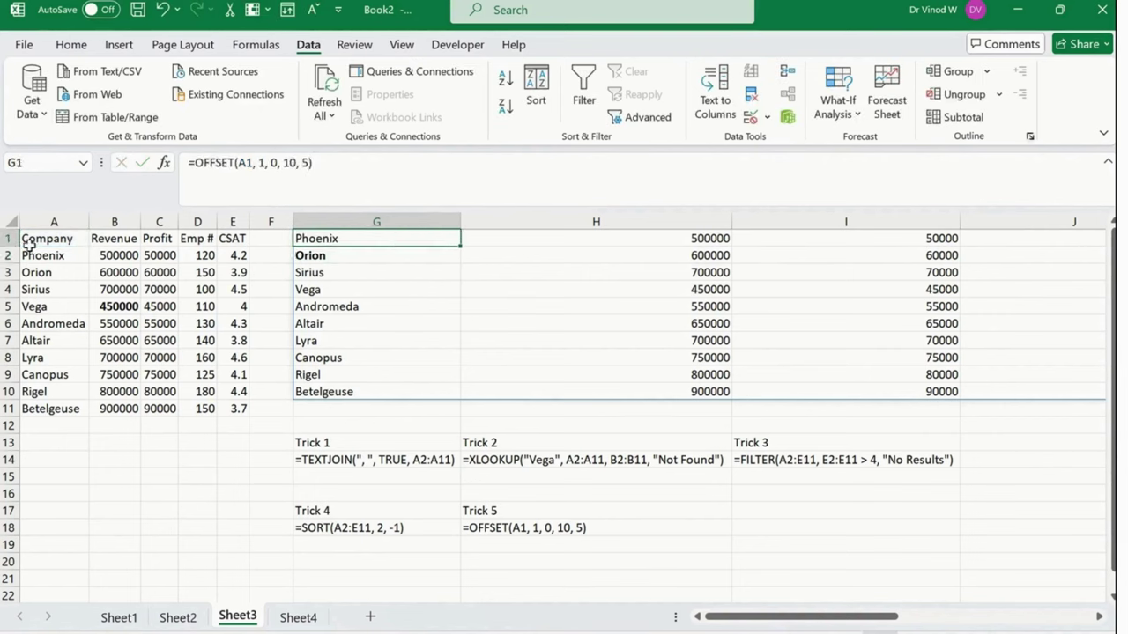
pyautogui.press('Delete')
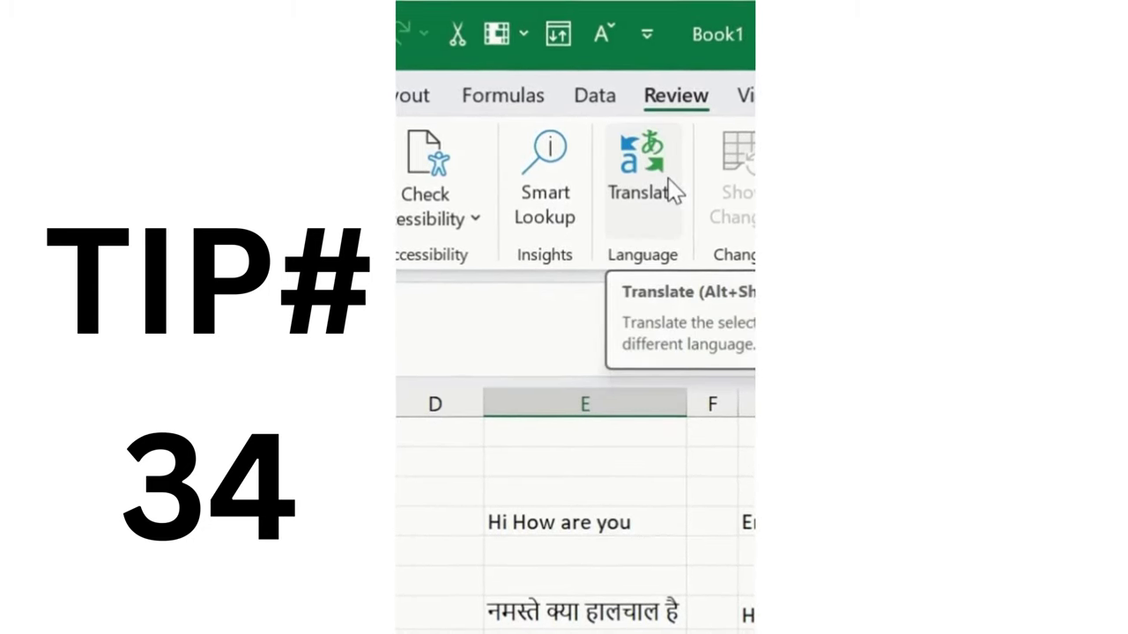
# - Translate the English cell text "Hi How are you" into Hindi, and swap the translation direction to Hindi to English
pyautogui.click(585, 450)
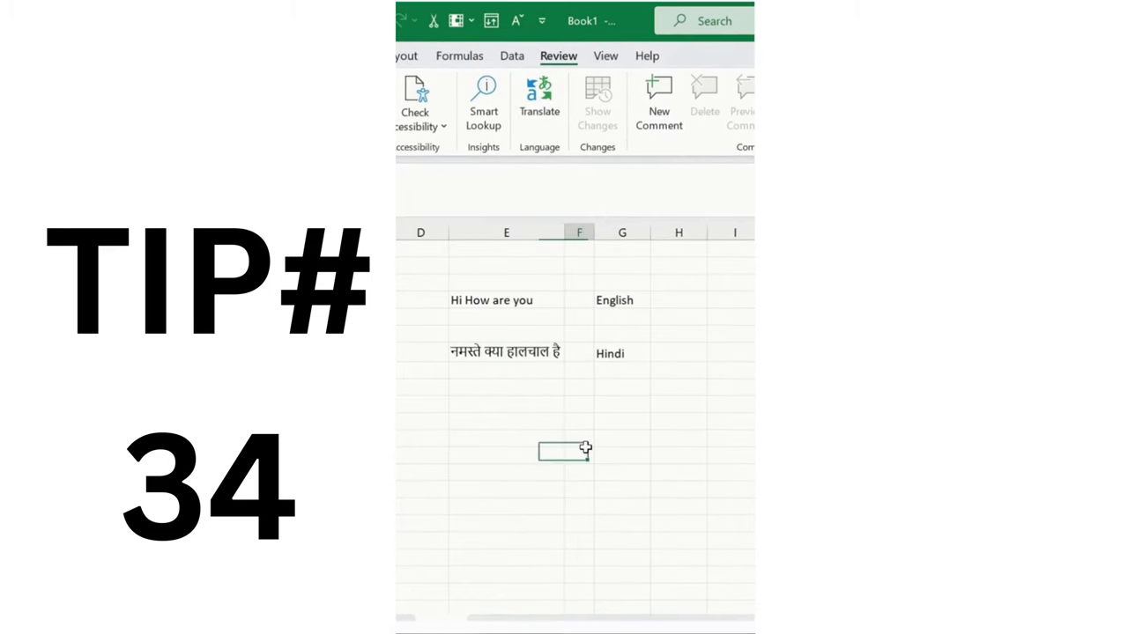
pyautogui.click(504, 306)
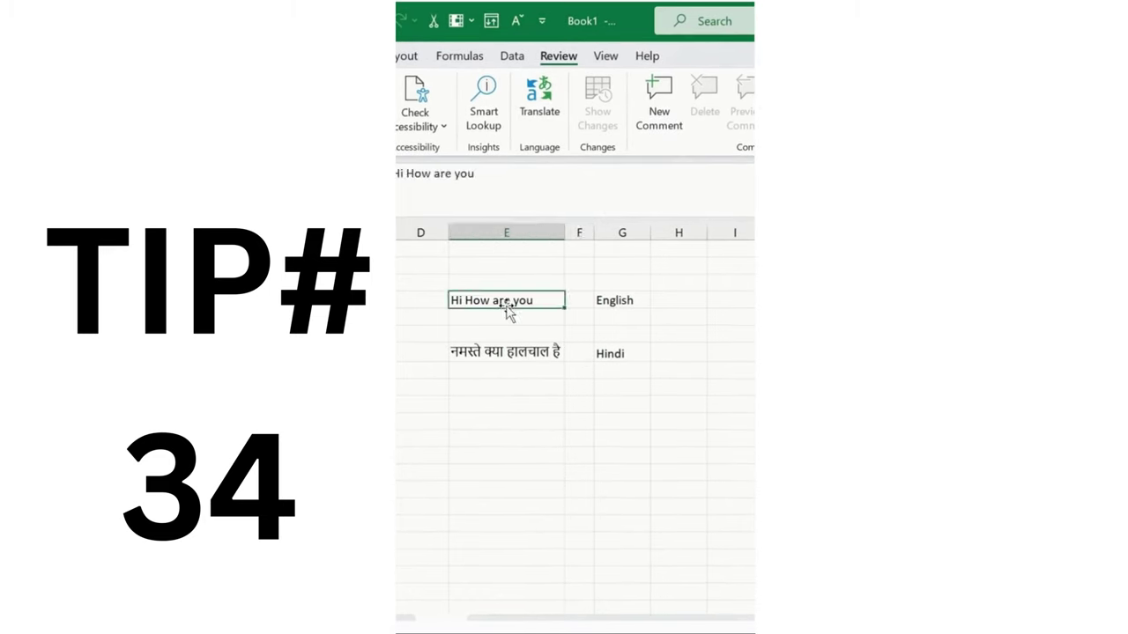
pyautogui.click(540, 112)
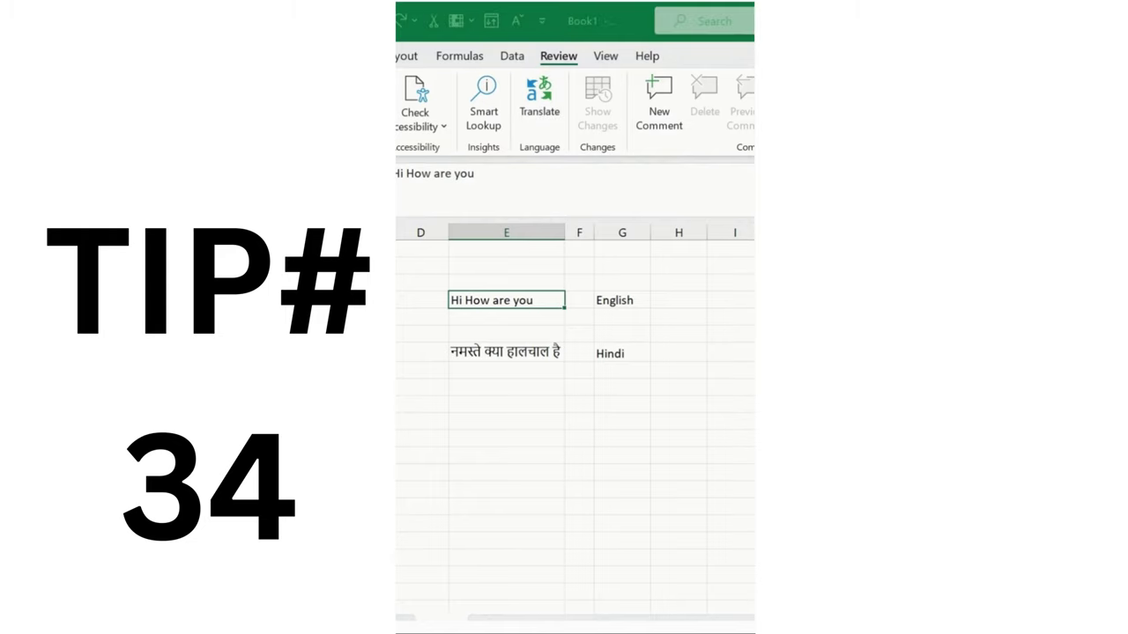
pyautogui.doubleClick(509, 164)
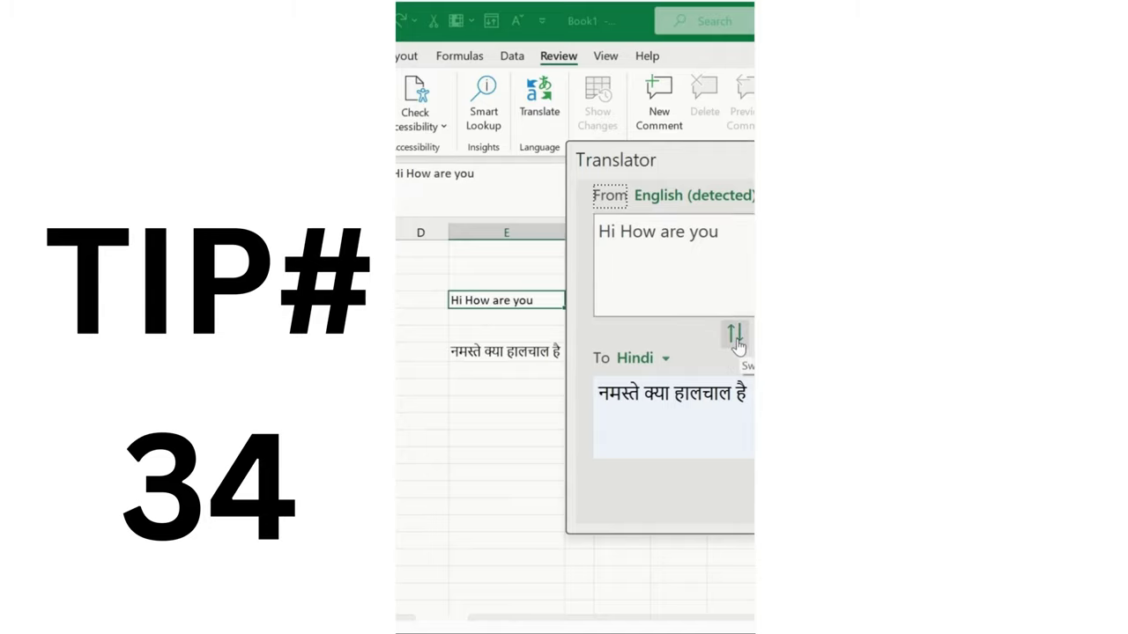
pyautogui.click(735, 336)
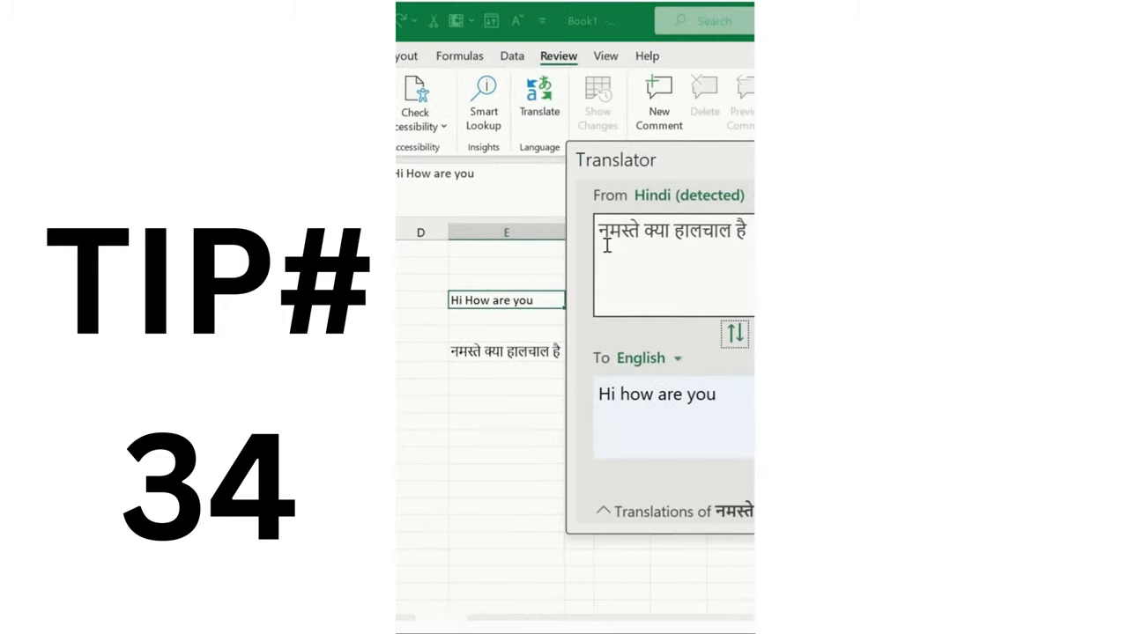
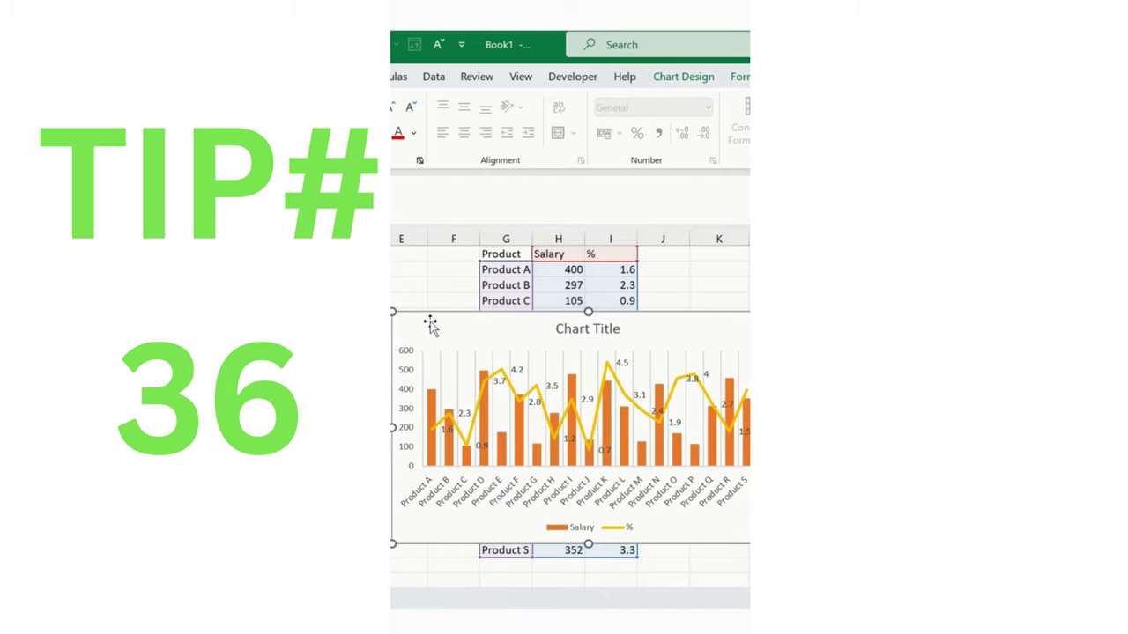
# - Save the Salary and % combo chart as a chart template named chart1pop
pyautogui.rightClick(432, 325)
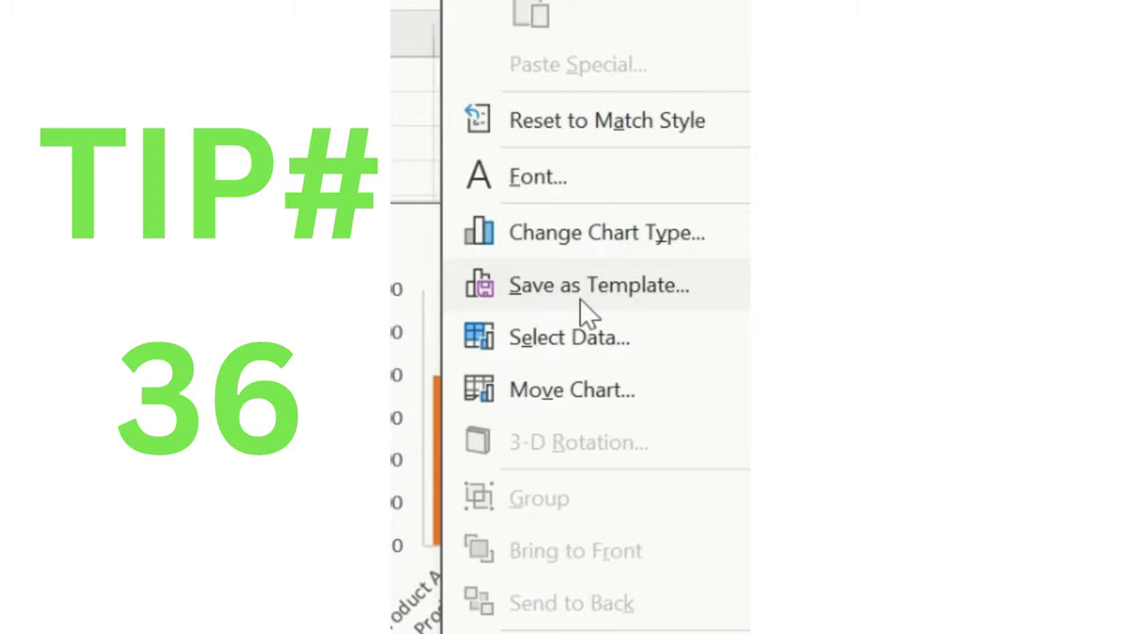
pyautogui.click(580, 300)
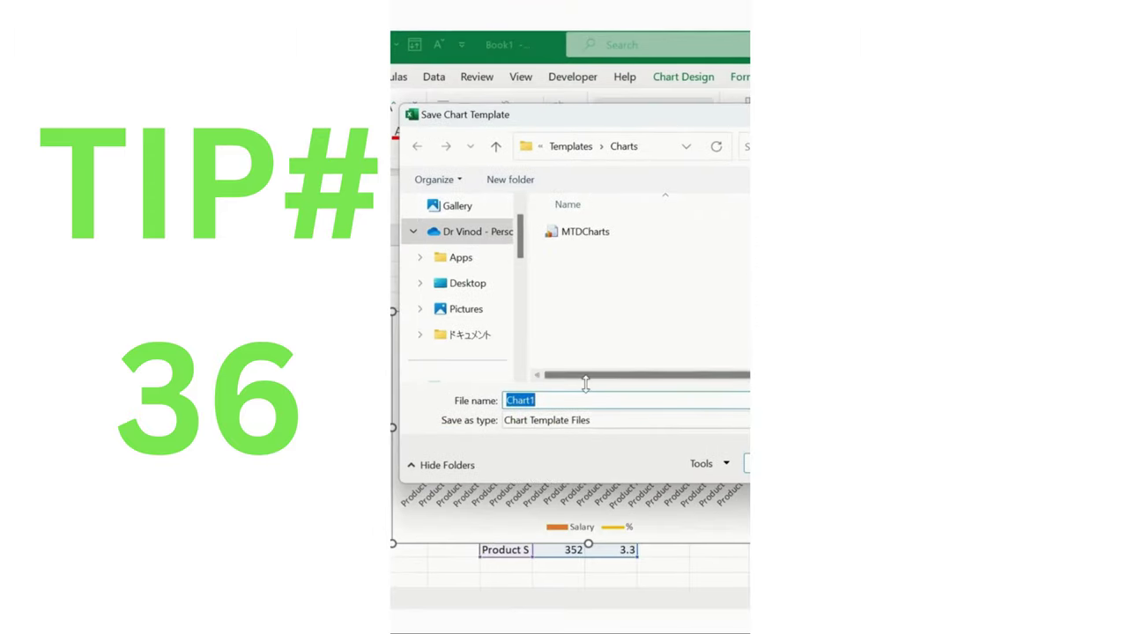
pyautogui.write('cha')
pyautogui.write('rt')
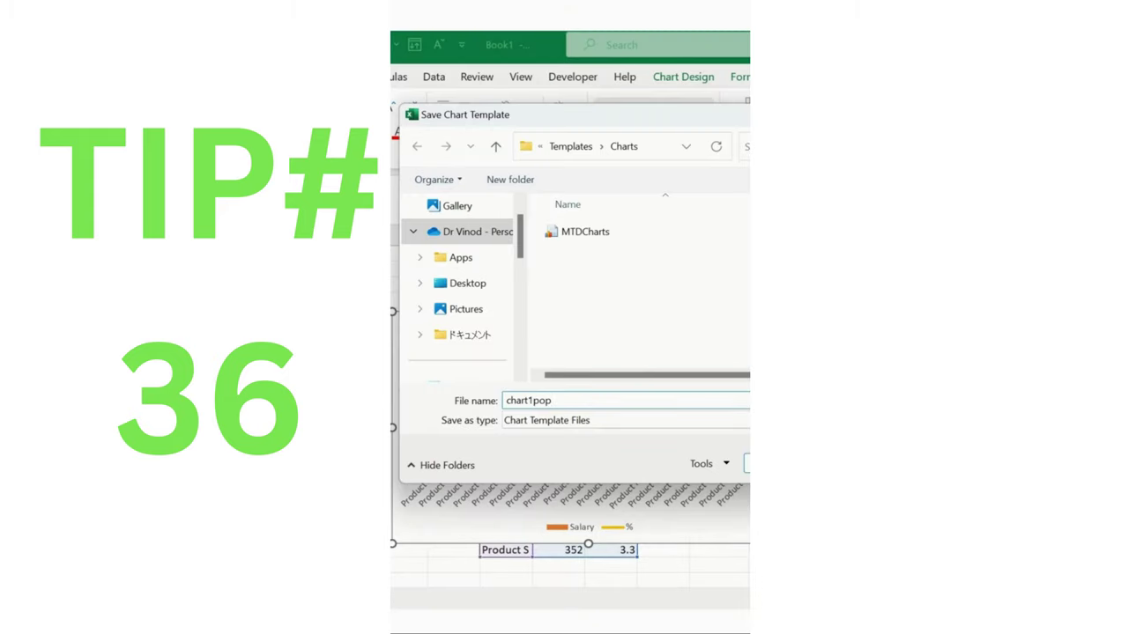
pyautogui.press('Return')
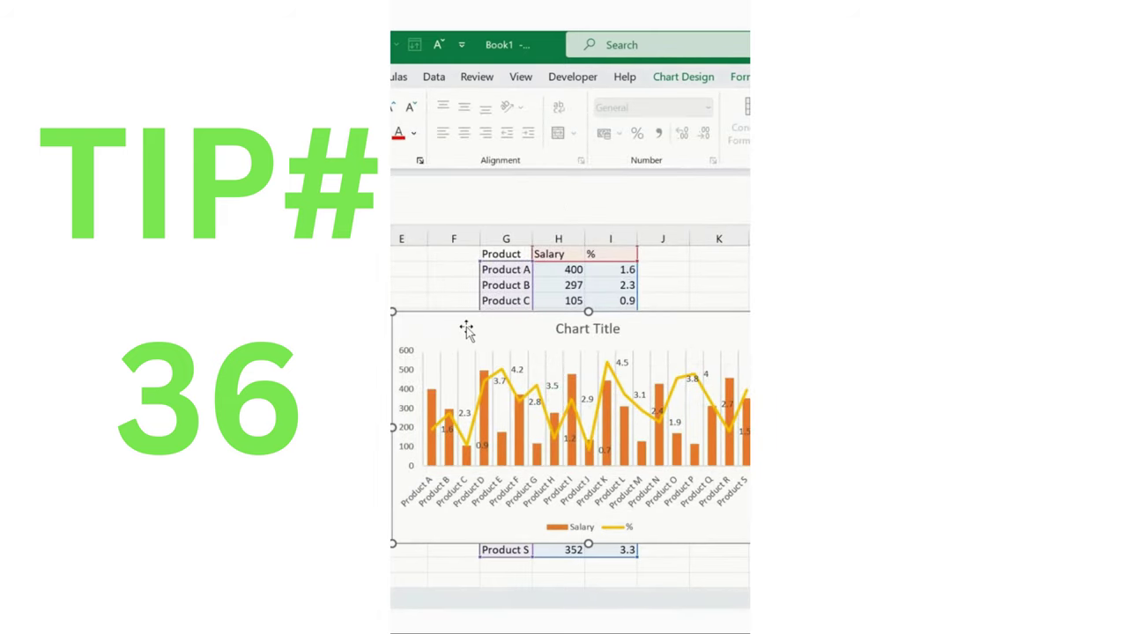
# - Replace the product chart with a new one based on the chart1pop template, and reposition it over the data
pyautogui.press('Delete')
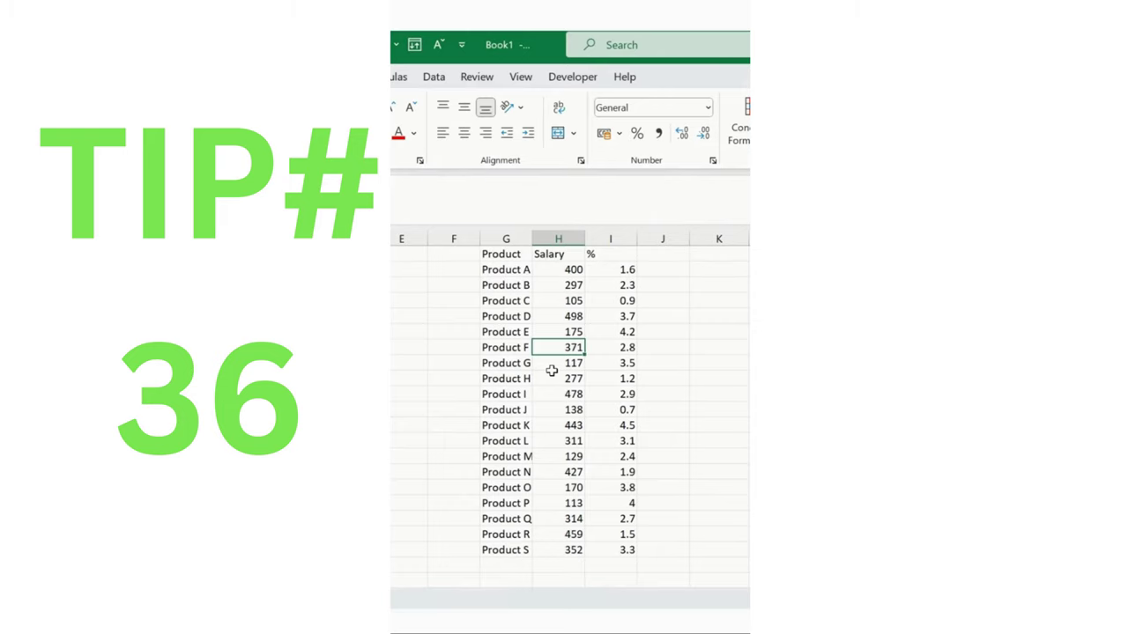
pyautogui.hotkey('alt', 'n')
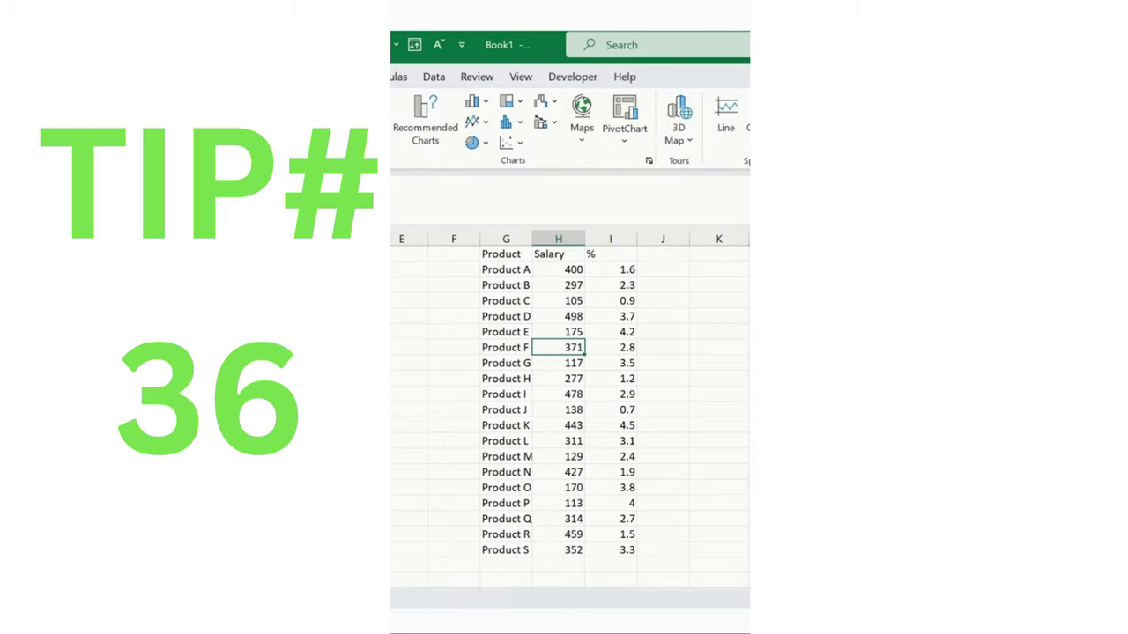
pyautogui.click(434, 133)
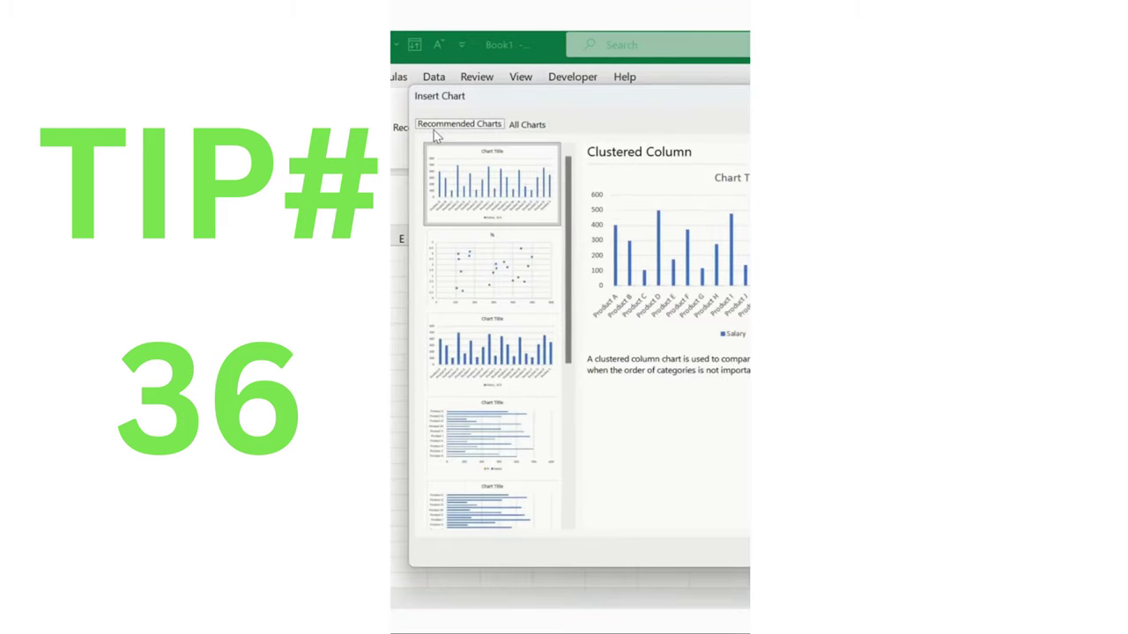
pyautogui.click(531, 128)
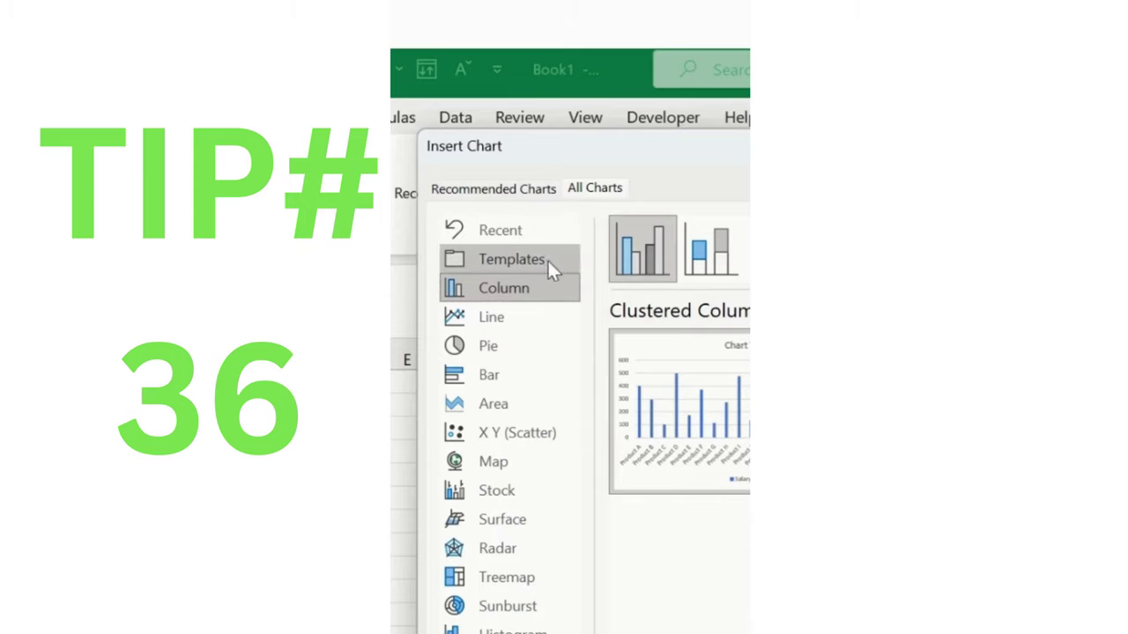
pyautogui.click(493, 174)
pyautogui.moveTo(687, 344)
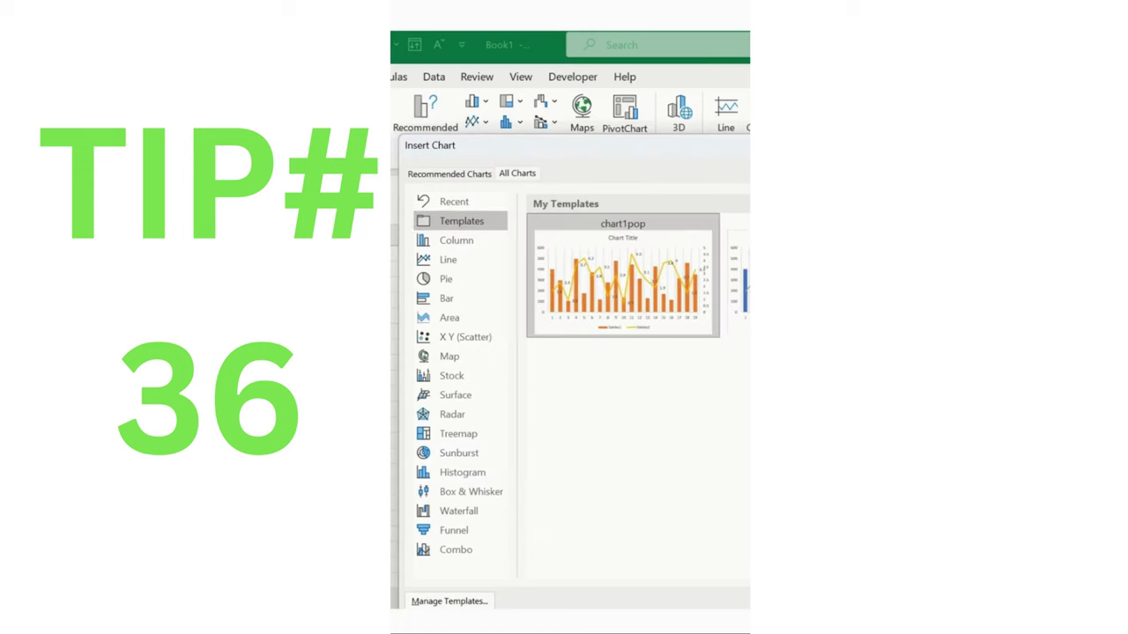
pyautogui.press('Return')
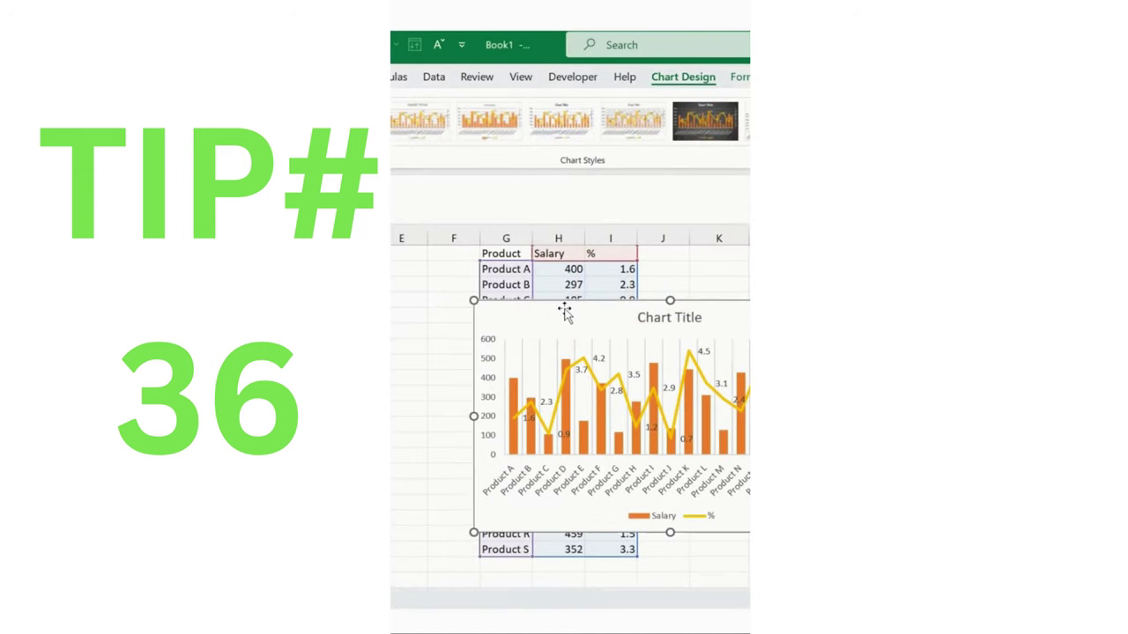
pyautogui.moveTo(565, 314); pyautogui.dragTo(490, 345)
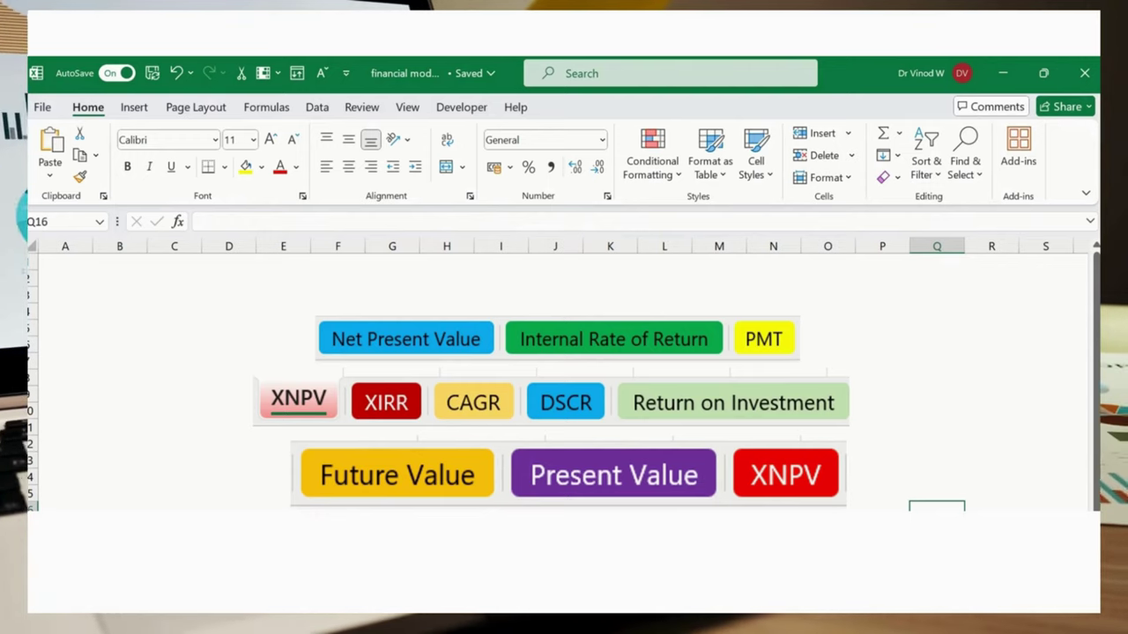
pyautogui.click(515, 333)
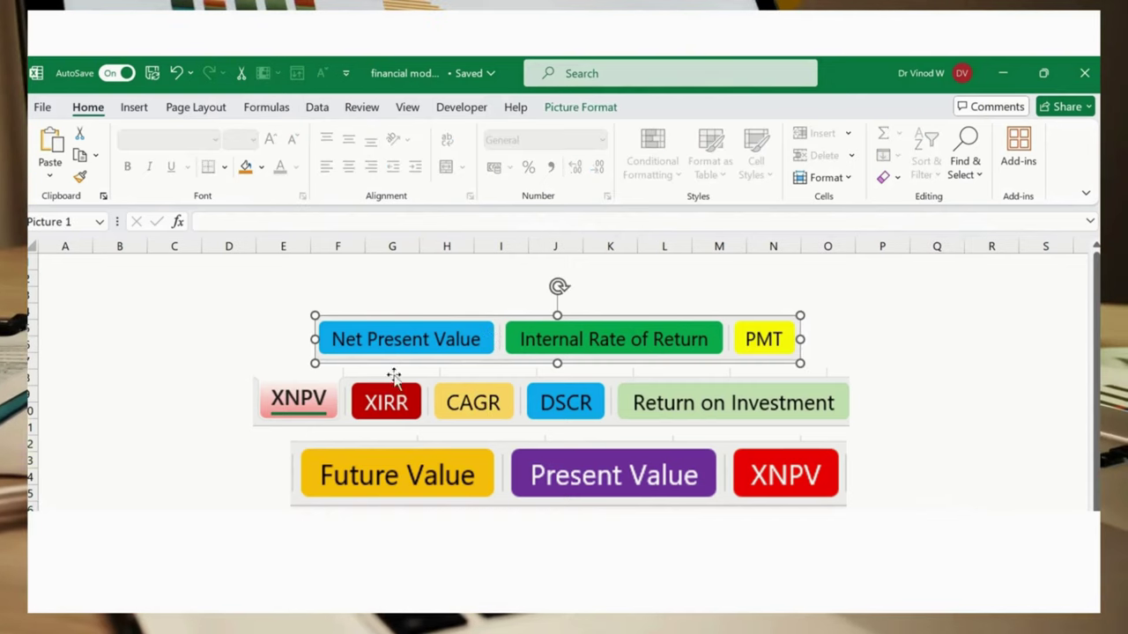
pyautogui.click(312, 390)
pyautogui.click(397, 470)
pyautogui.click(930, 361)
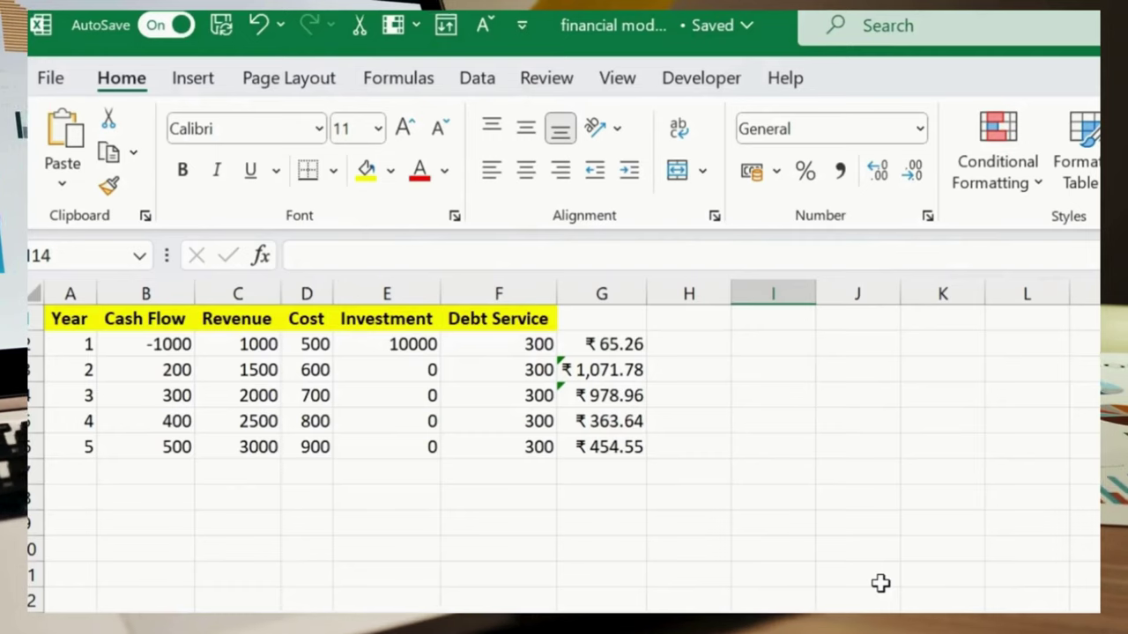
# - Clear the existing formulas from G2:G6 beside the Debt Service column
pyautogui.moveTo(620, 344); pyautogui.dragTo(626, 435)
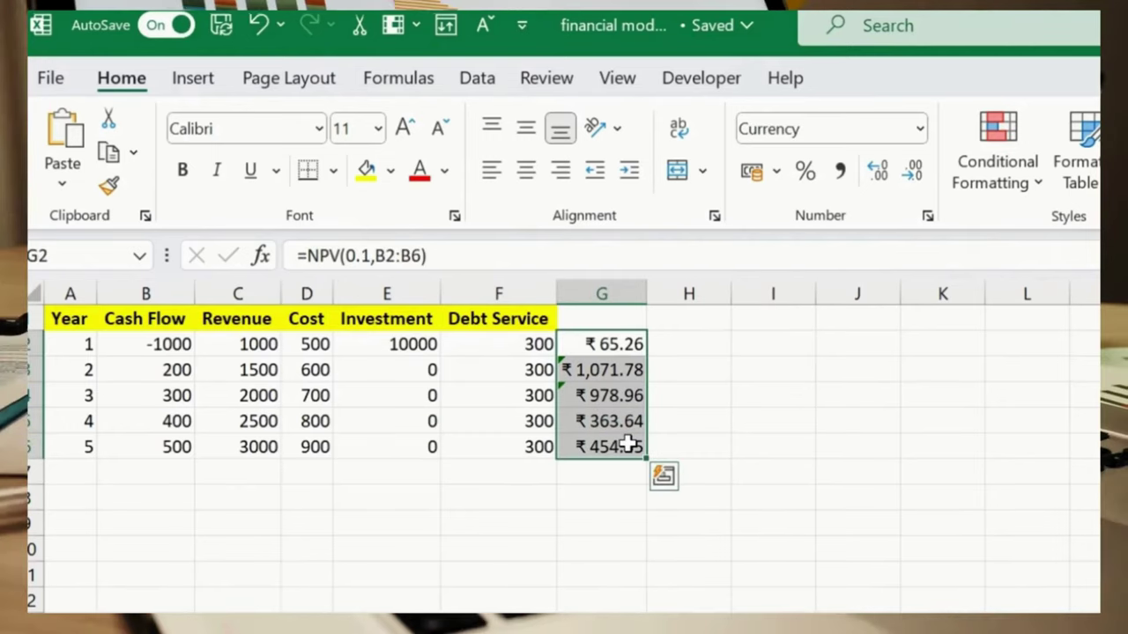
pyautogui.press('Delete')
# - Enter =NPV(0.1,B2:B6) in G2 to calculate the net present value of the Cash Flow column at a 10% rate
pyautogui.click(611, 343)
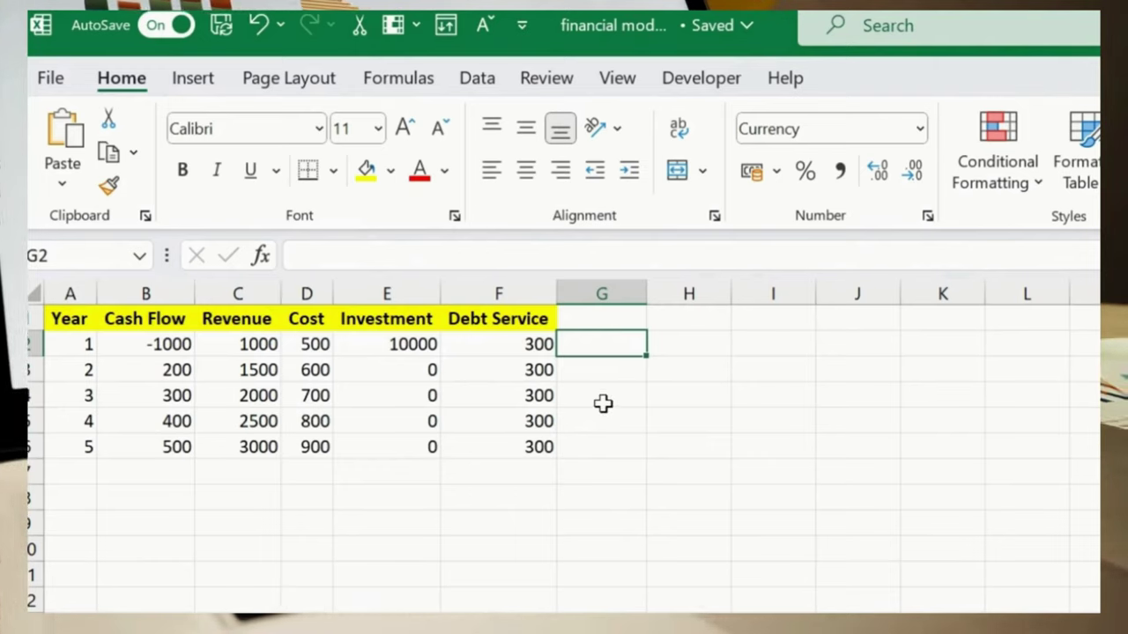
pyautogui.write('=')
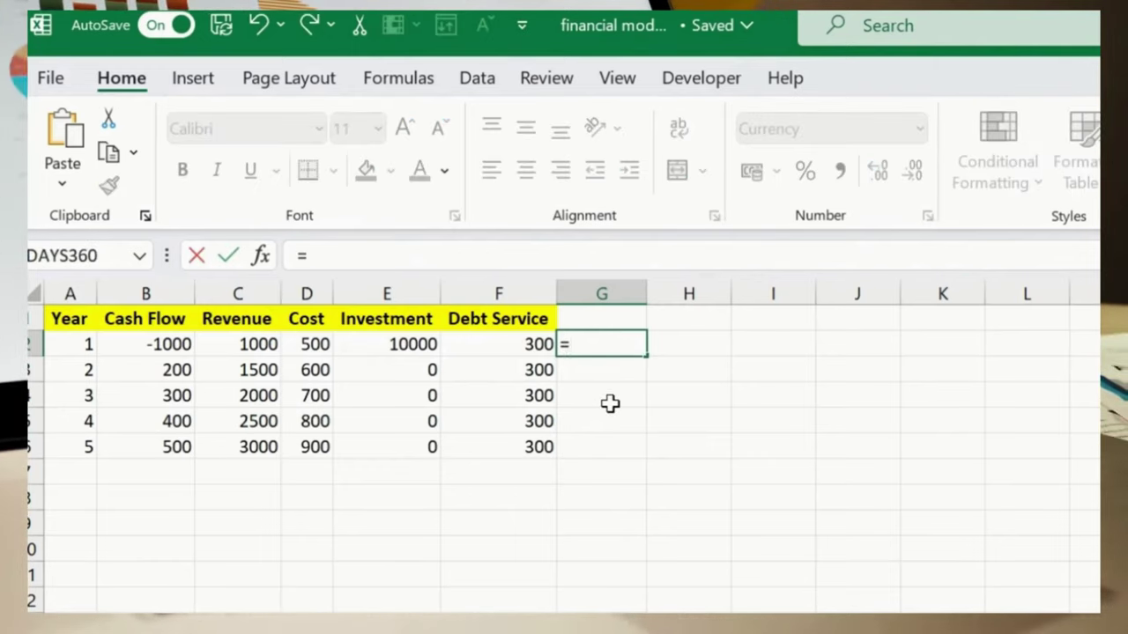
pyautogui.write('npv')
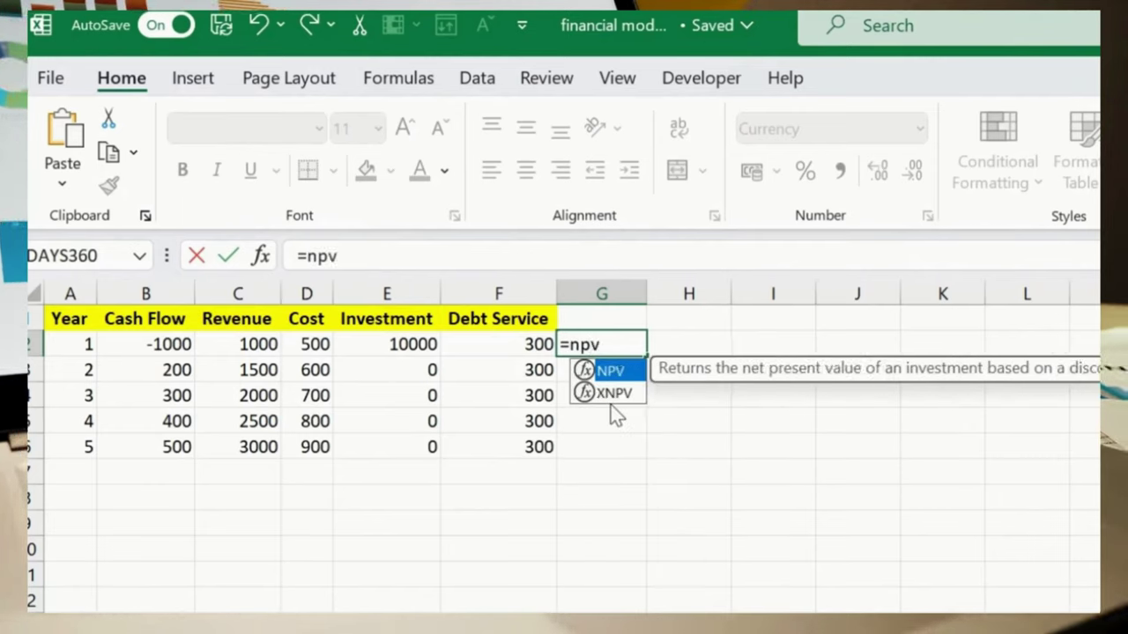
pyautogui.press('Tab')
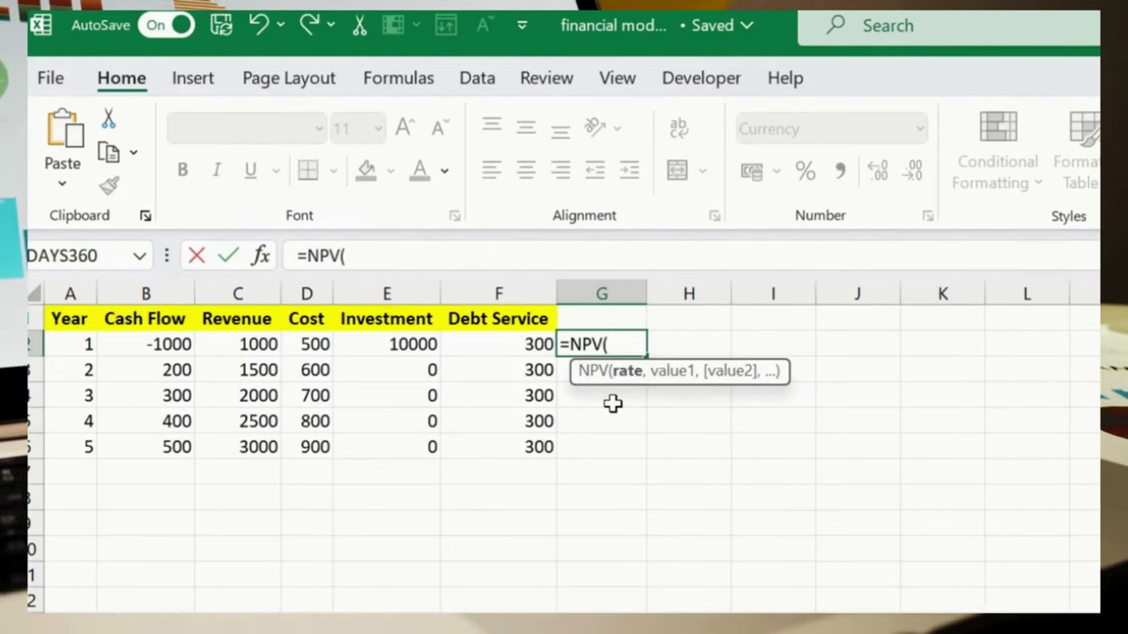
pyautogui.write('0.1')
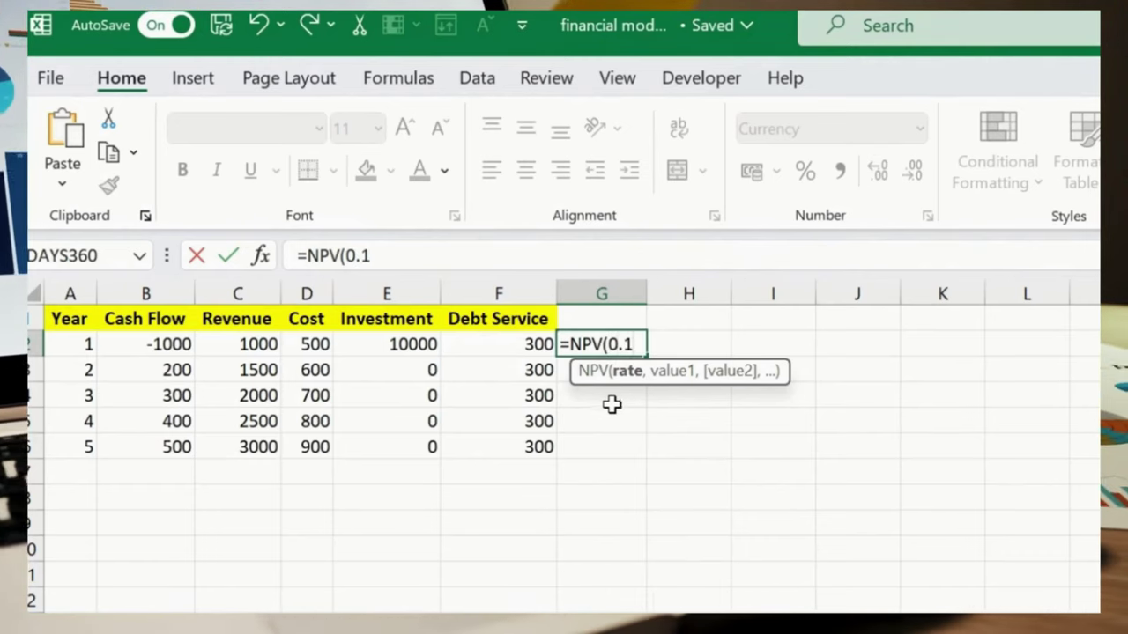
pyautogui.write(',')
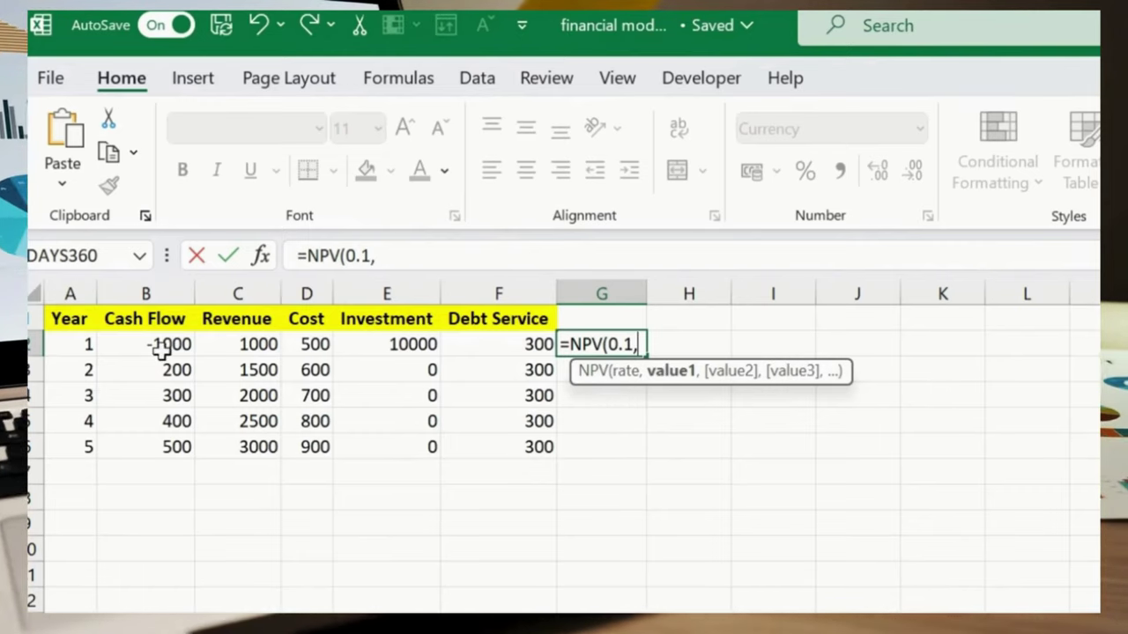
pyautogui.moveTo(156, 344); pyautogui.dragTo(163, 448)
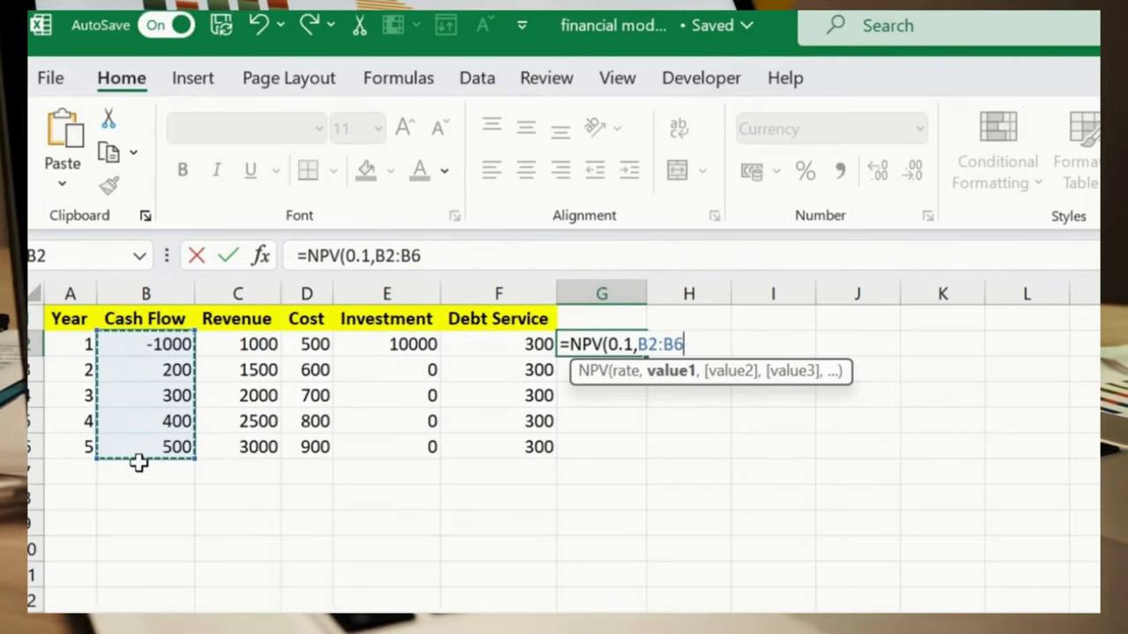
pyautogui.write(')')
pyautogui.press('Return')
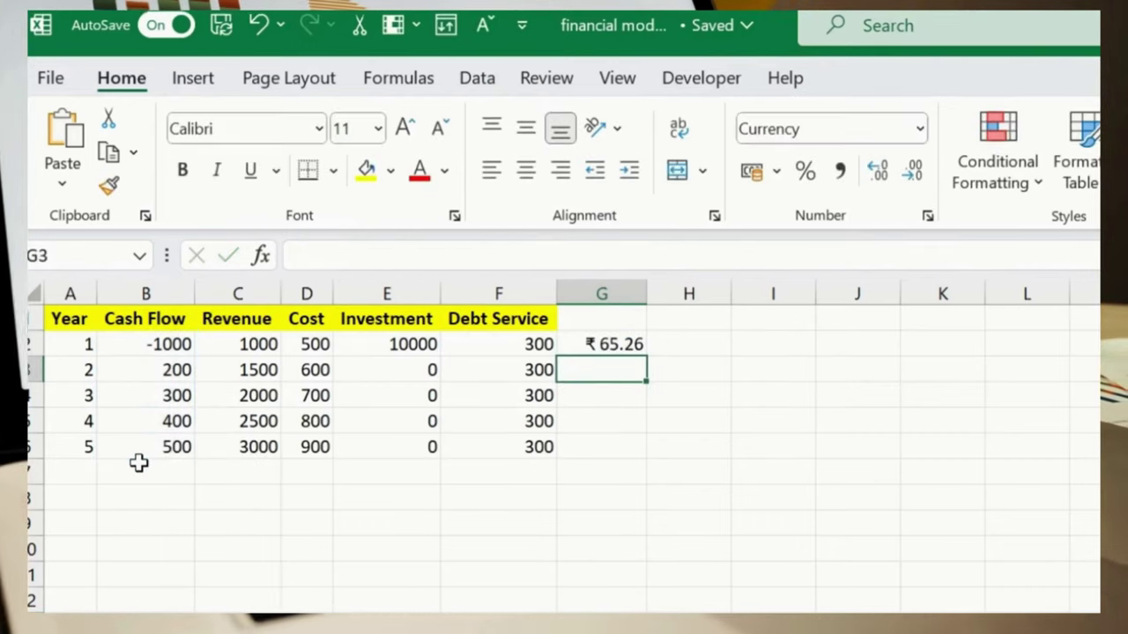
# - Fill the NPV formula from G2 down through G6
pyautogui.press('Up')
pyautogui.hotkey('shift', 'Down')
pyautogui.hotkey('shift', 'Down')
pyautogui.hotkey('shift', 'Down')
pyautogui.hotkey('shift', 'Down')
pyautogui.hotkey('ctrl', 'd')
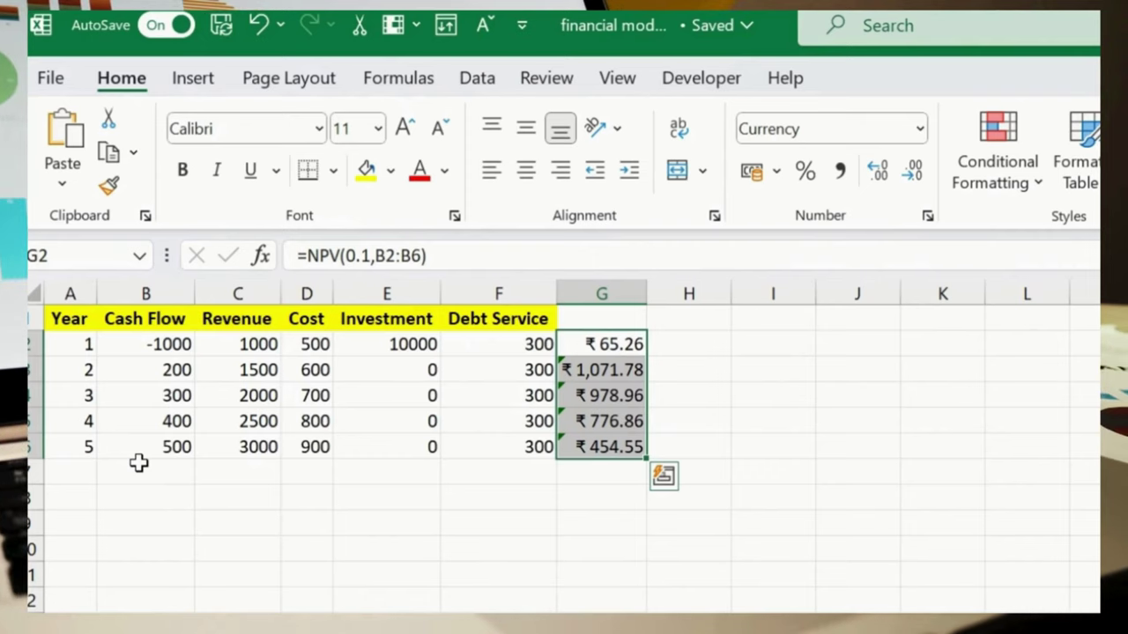
pyautogui.hotkey('shift', 'Up')
pyautogui.hotkey('shift', 'Up')
pyautogui.hotkey('shift', 'Up')
pyautogui.hotkey('shift', 'Up')
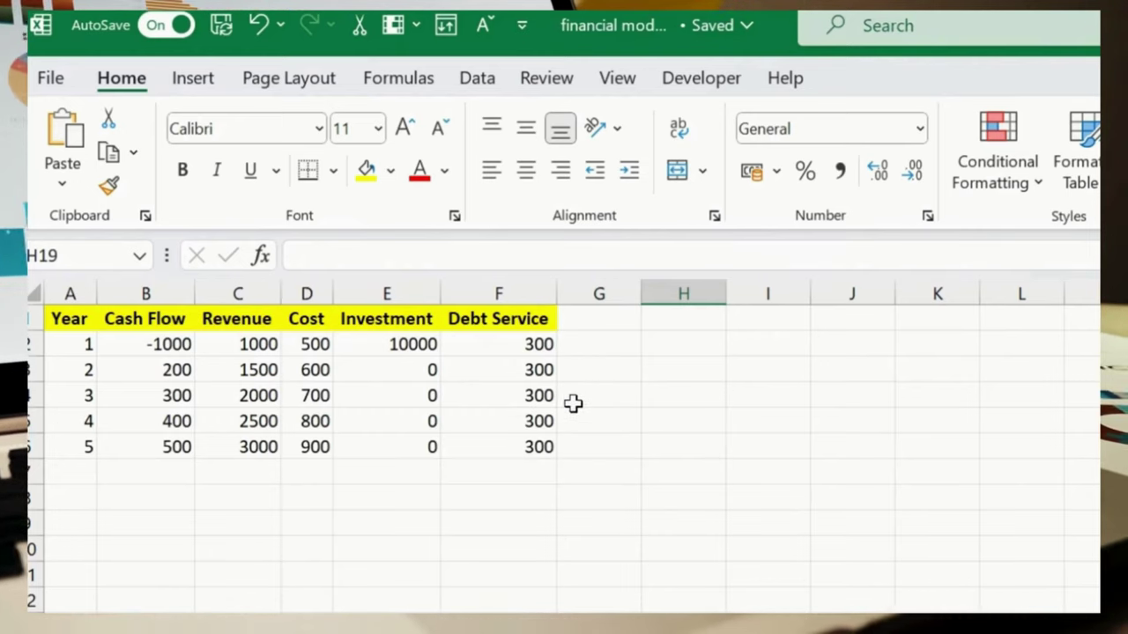
# - Enter =IRR(B2:B6) in G2 to calculate the internal rate of return of the Cash Flow column
pyautogui.click(612, 328)
pyautogui.click(620, 350)
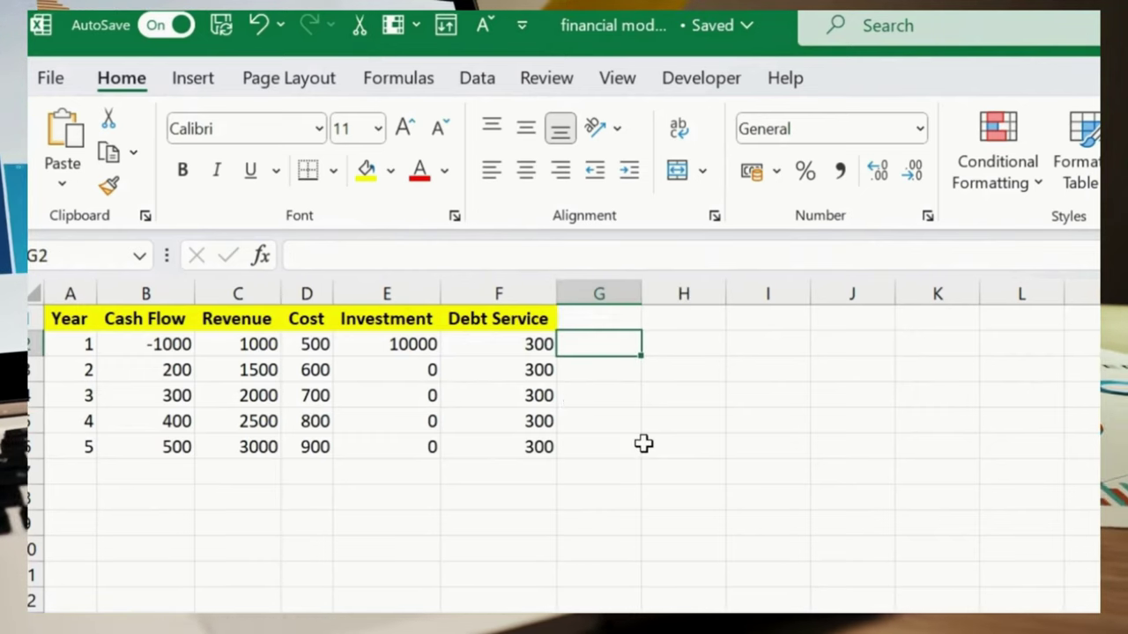
pyautogui.write('=I')
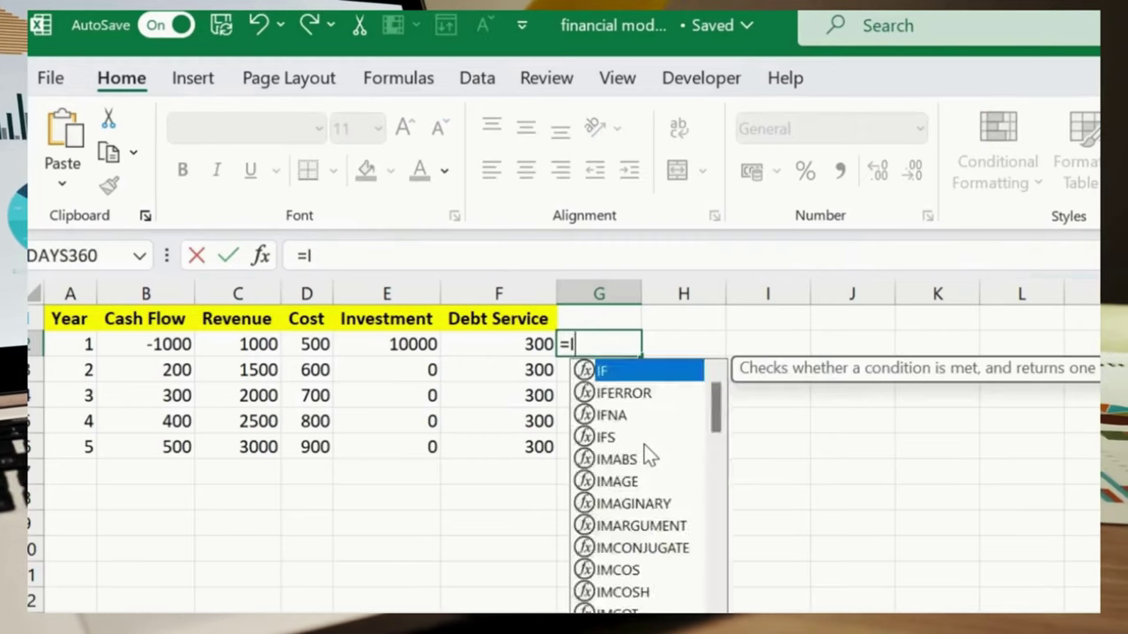
pyautogui.write('RR(')
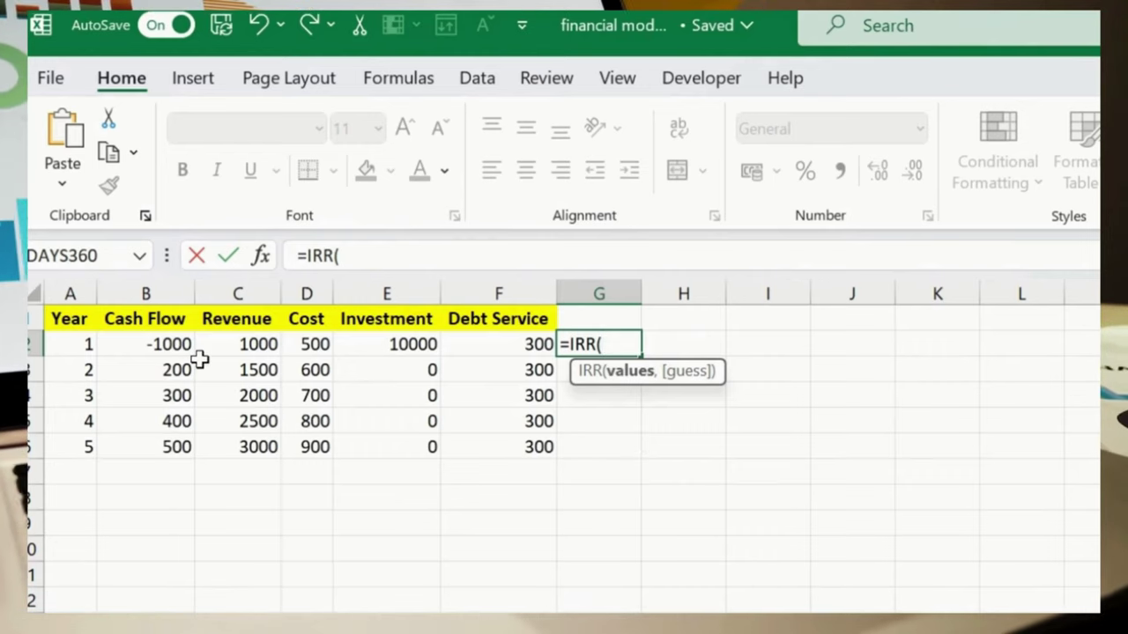
pyautogui.moveTo(173, 344); pyautogui.dragTo(171, 443)
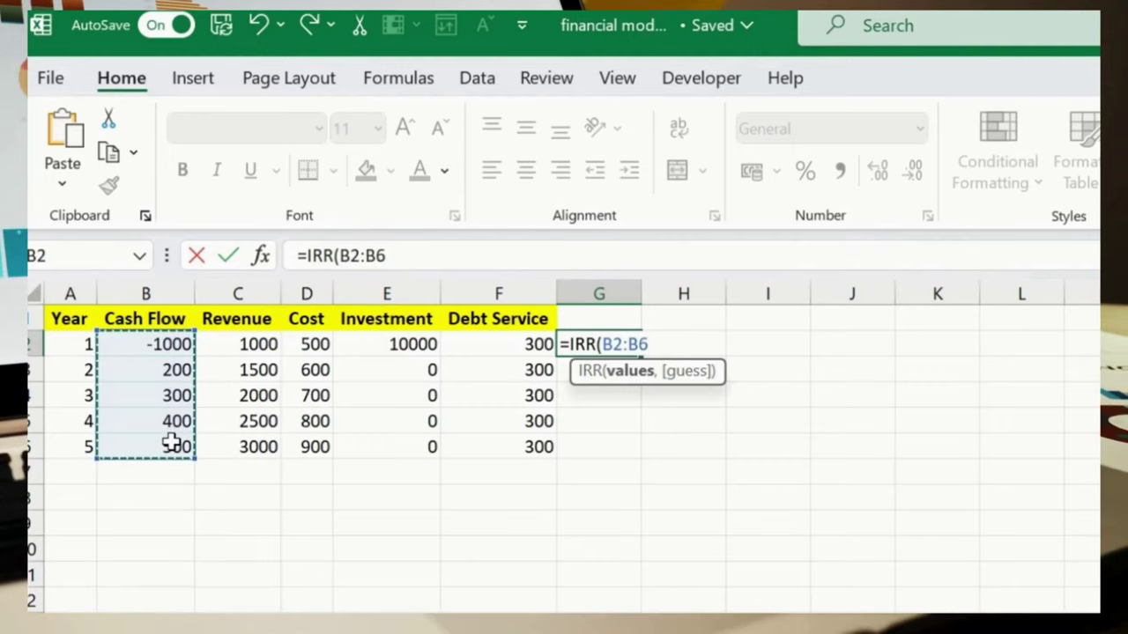
pyautogui.write(')')
pyautogui.press('Return')
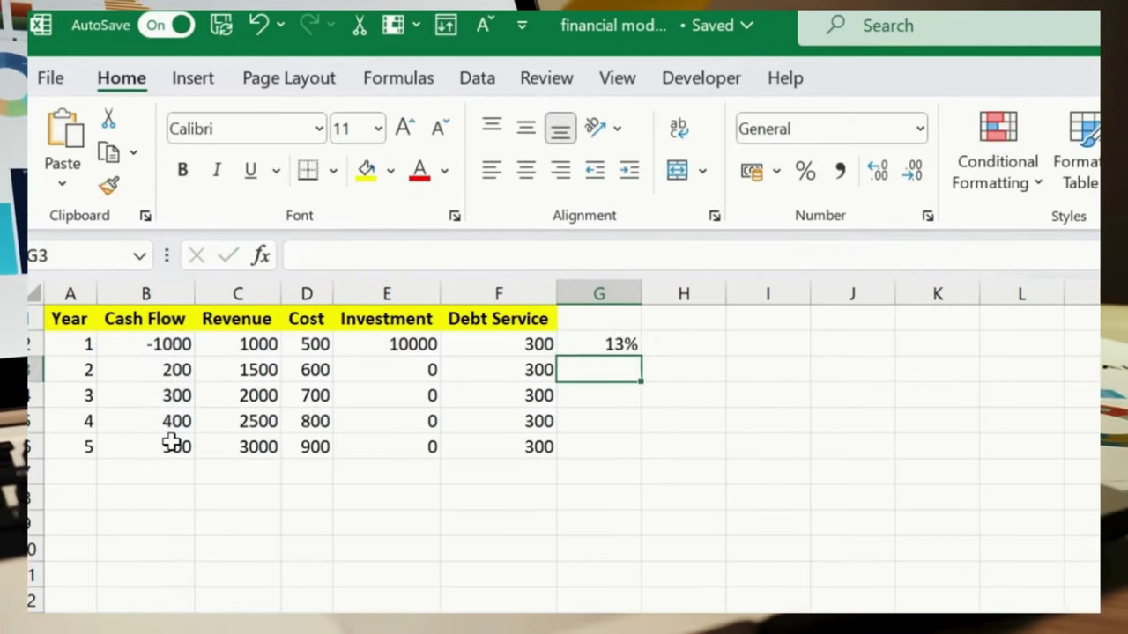
pyautogui.press('Up')
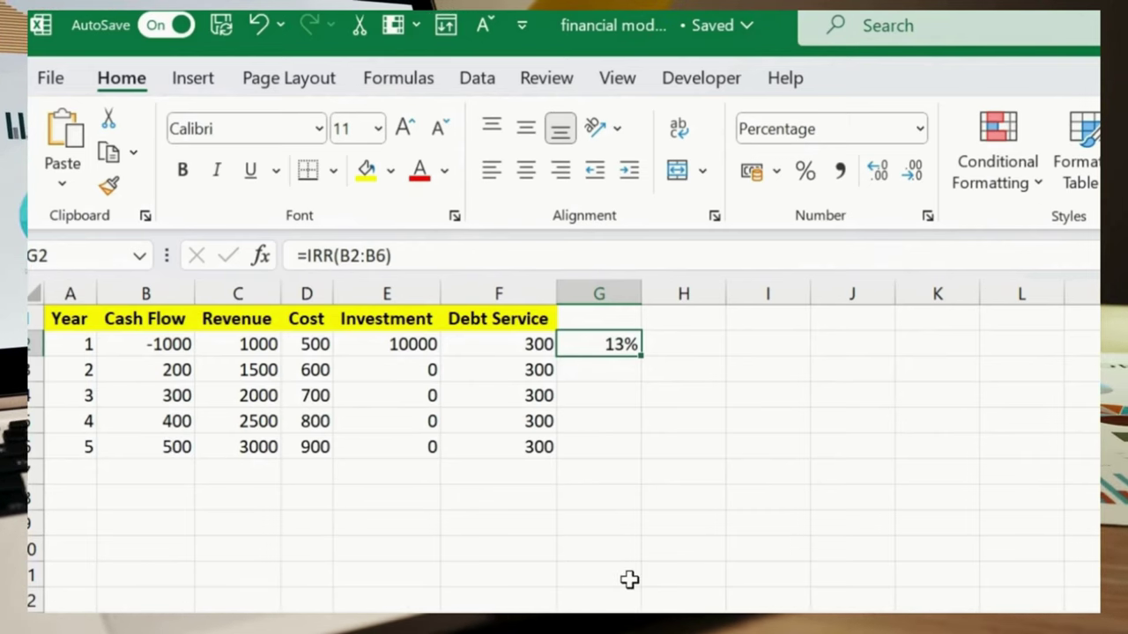
pyautogui.click(763, 577)
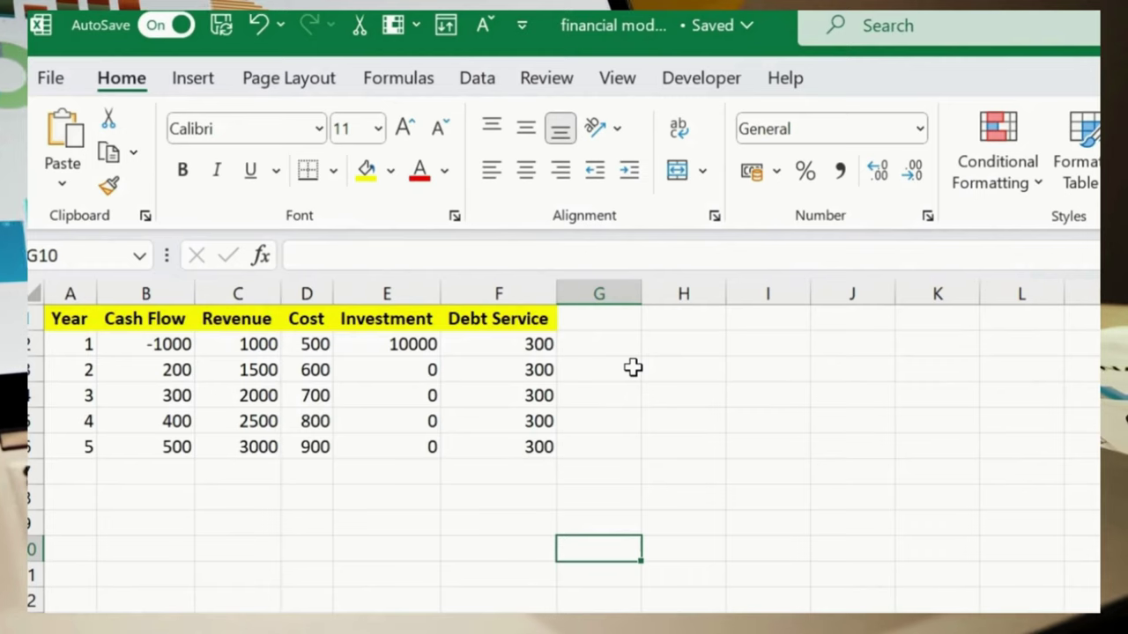
# - Enter =PMT(0.05/12,60,-10000) in G2 to calculate the monthly payment on a 10000 loan over 60 months
pyautogui.click(617, 344)
pyautogui.write('=pm')
pyautogui.press('Tab')
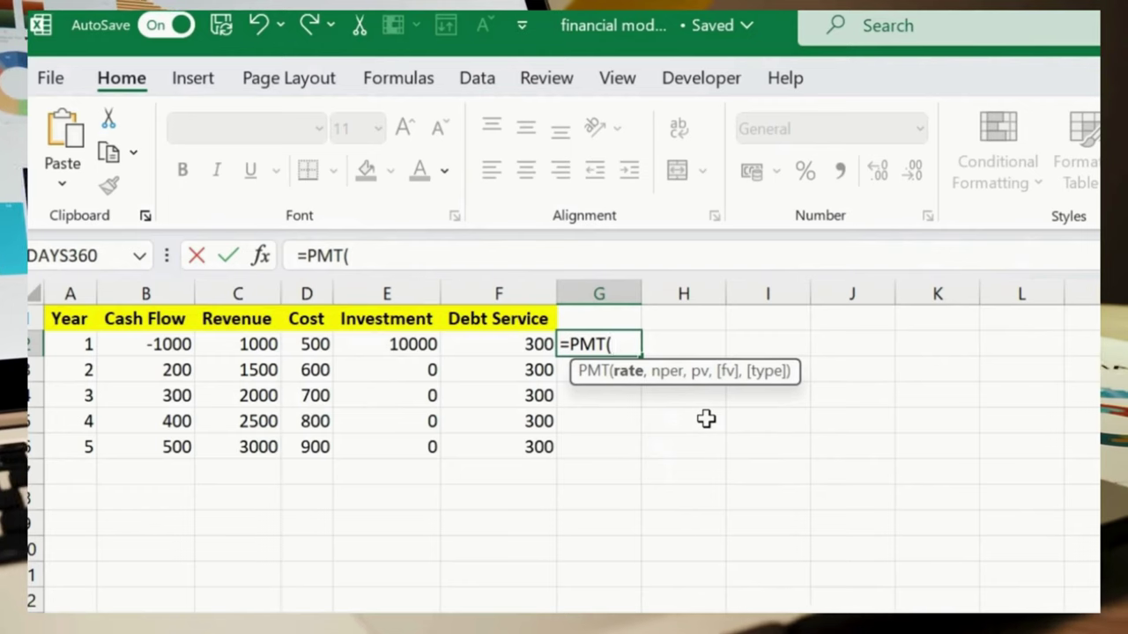
pyautogui.write('0')
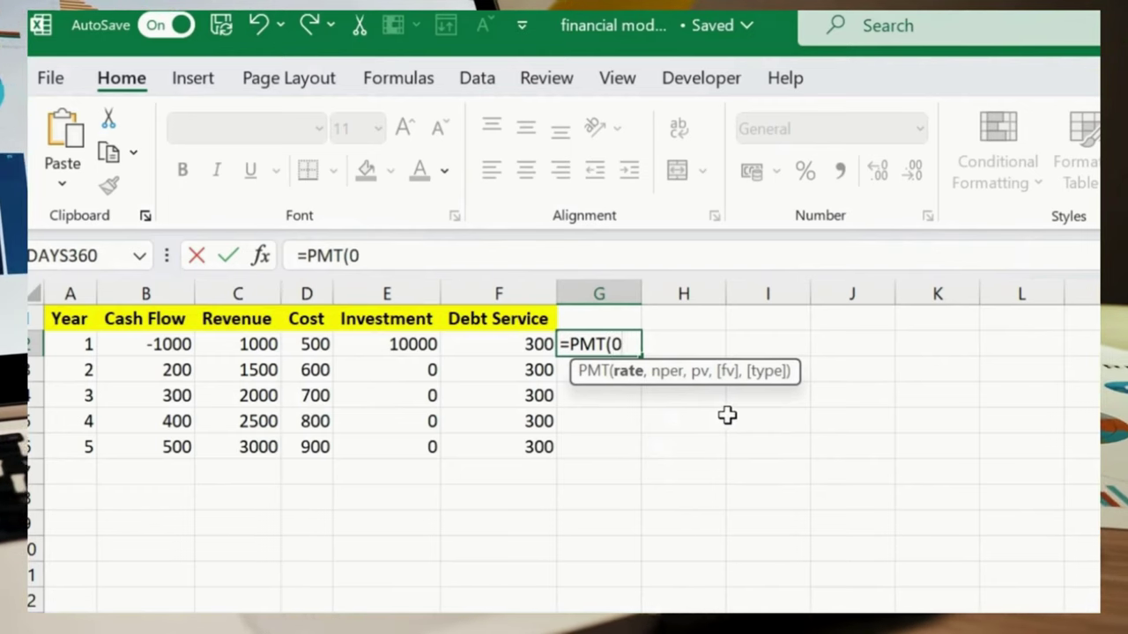
pyautogui.write('.0')
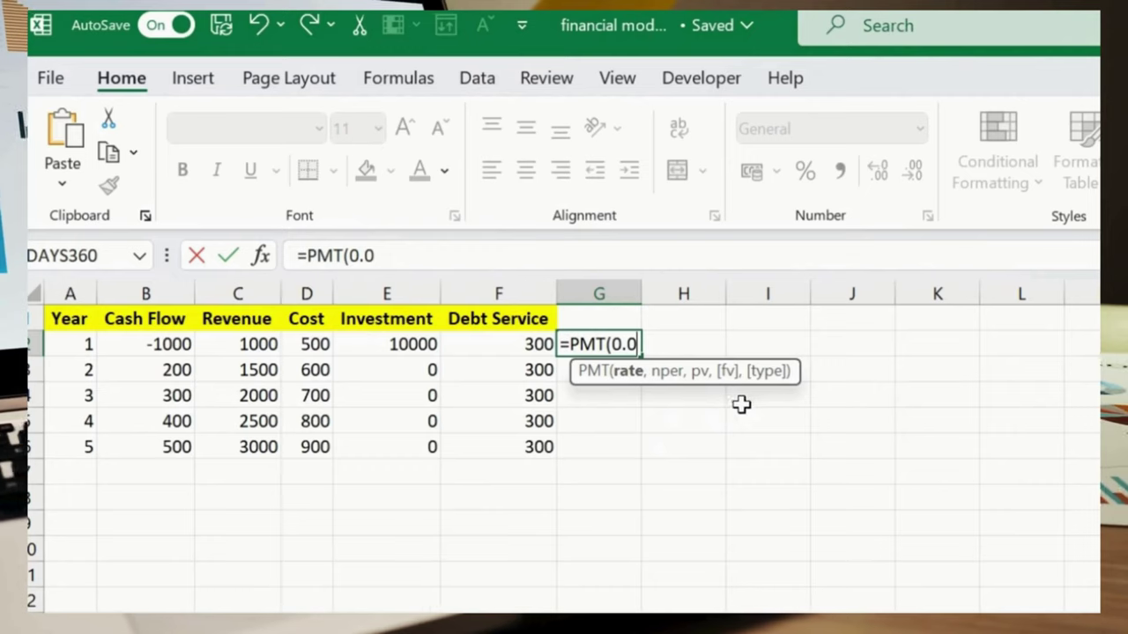
pyautogui.write('5/')
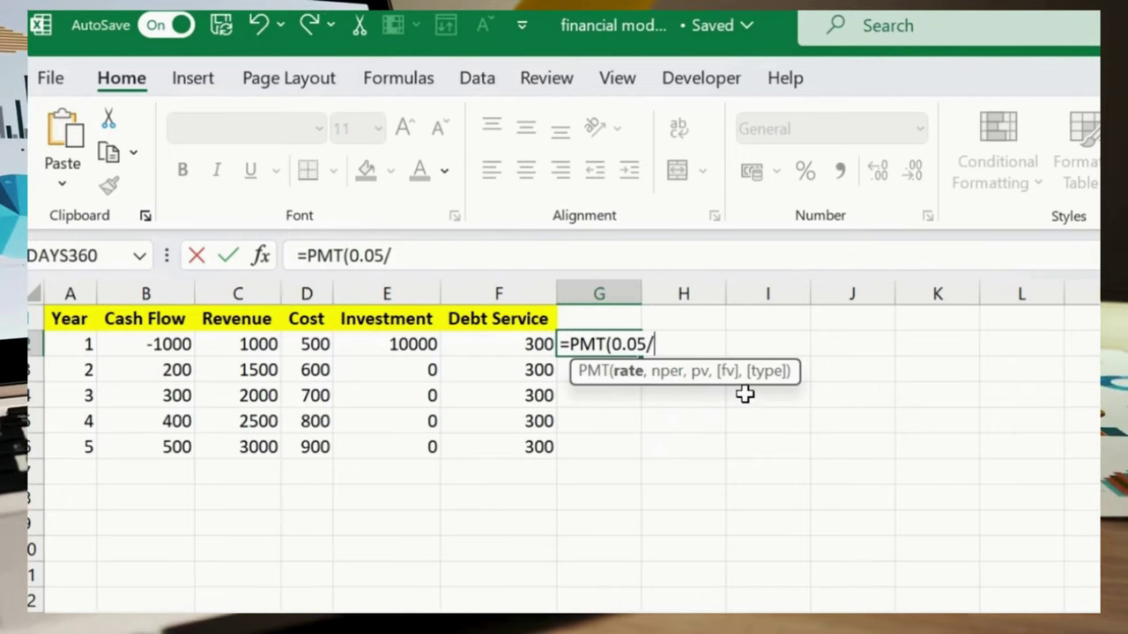
pyautogui.write('12,60,-1')
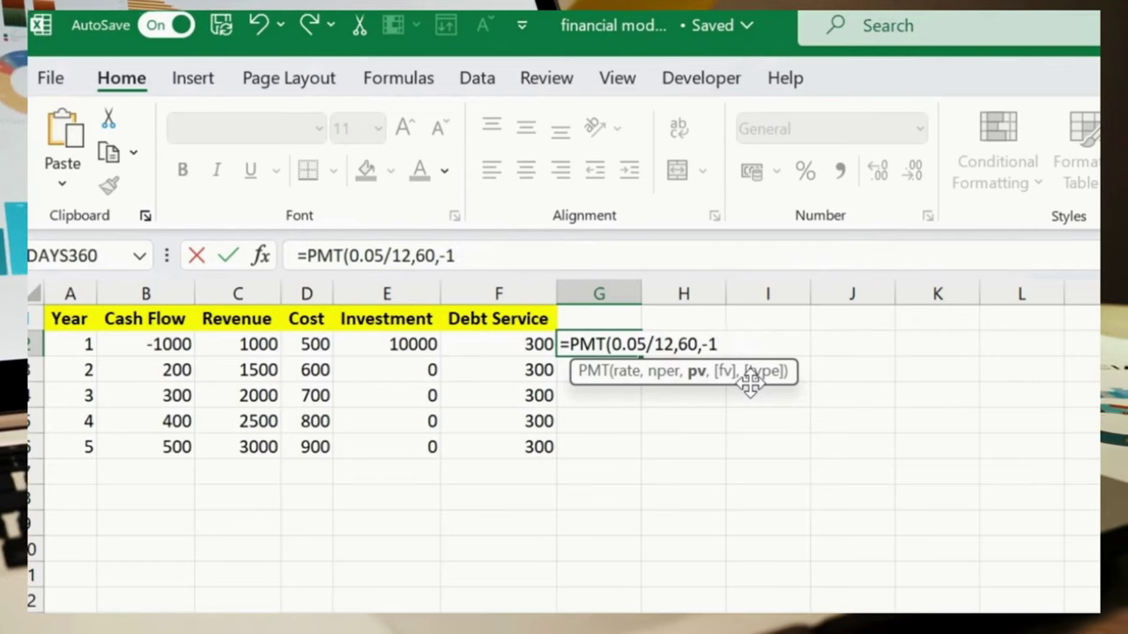
pyautogui.write('0000')
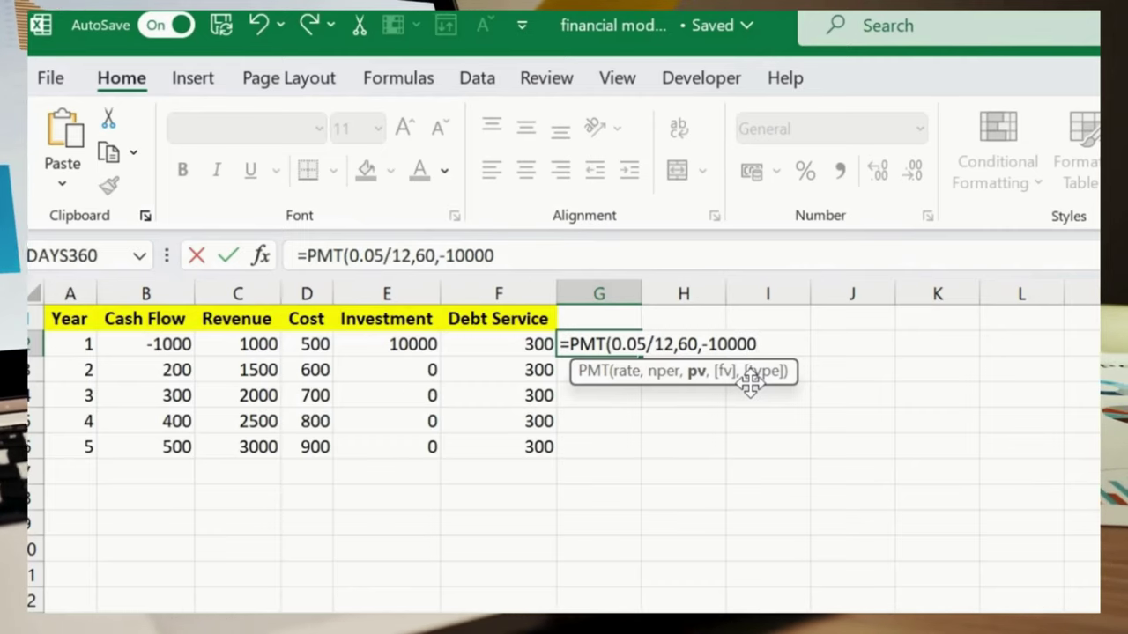
pyautogui.write(')')
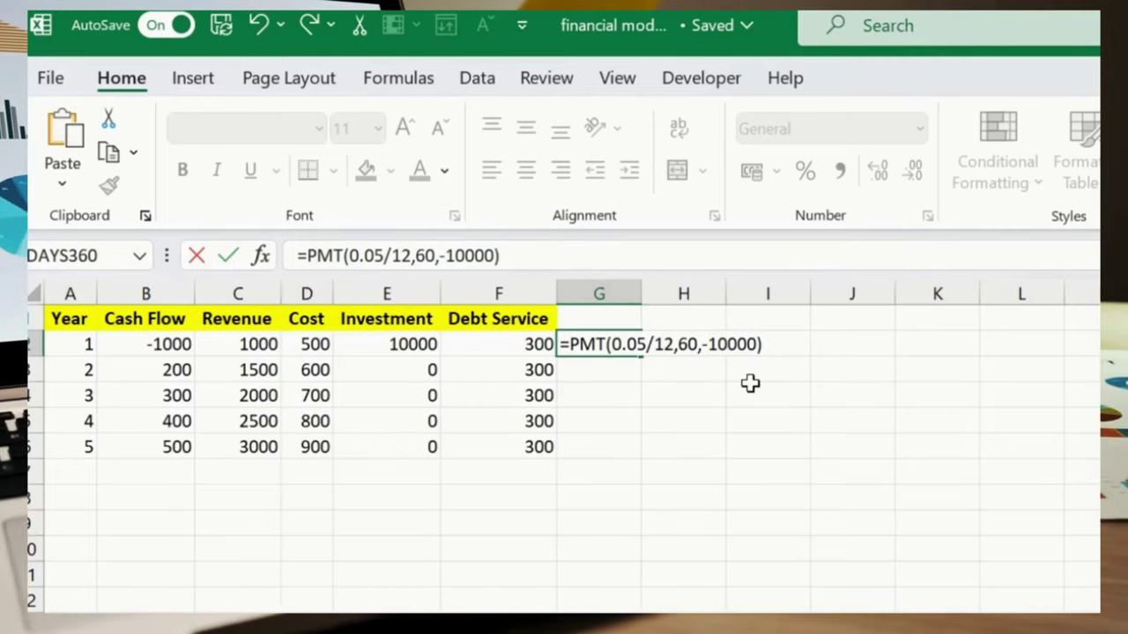
pyautogui.press('Return')
pyautogui.press('Up')
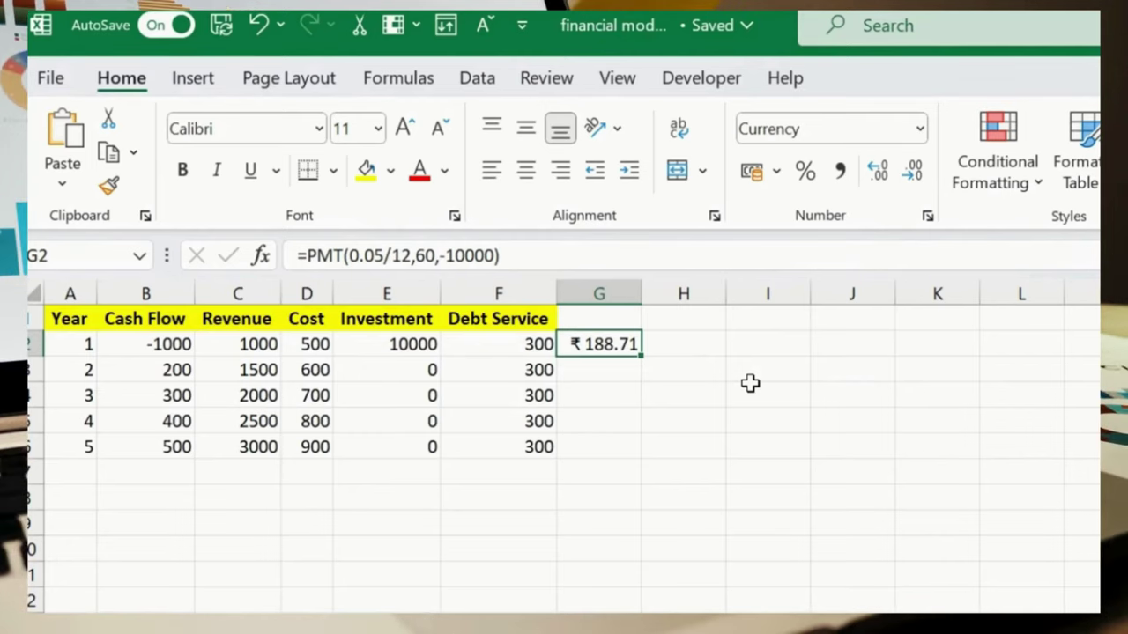
pyautogui.press('Right')
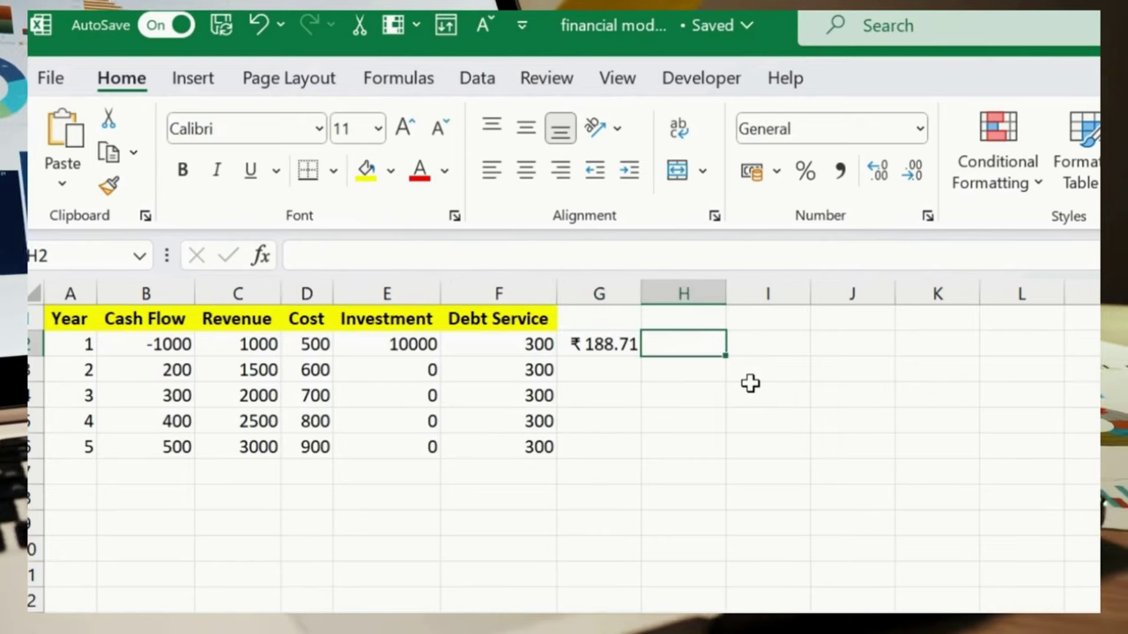
pyautogui.press('Left')
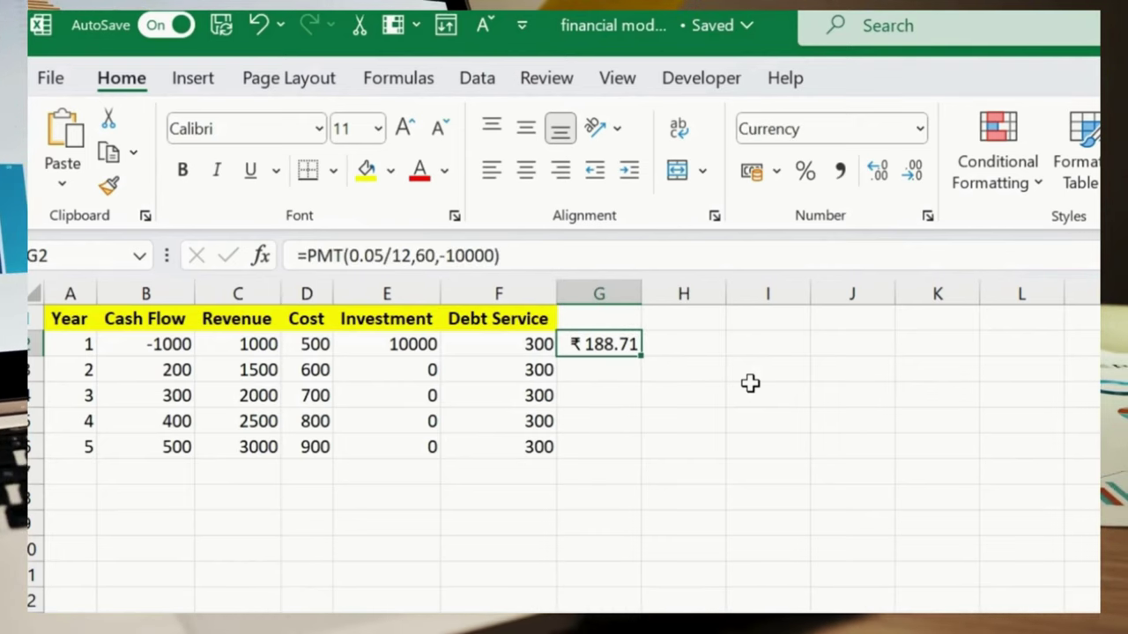
pyautogui.click(365, 172)
pyautogui.click(806, 548)
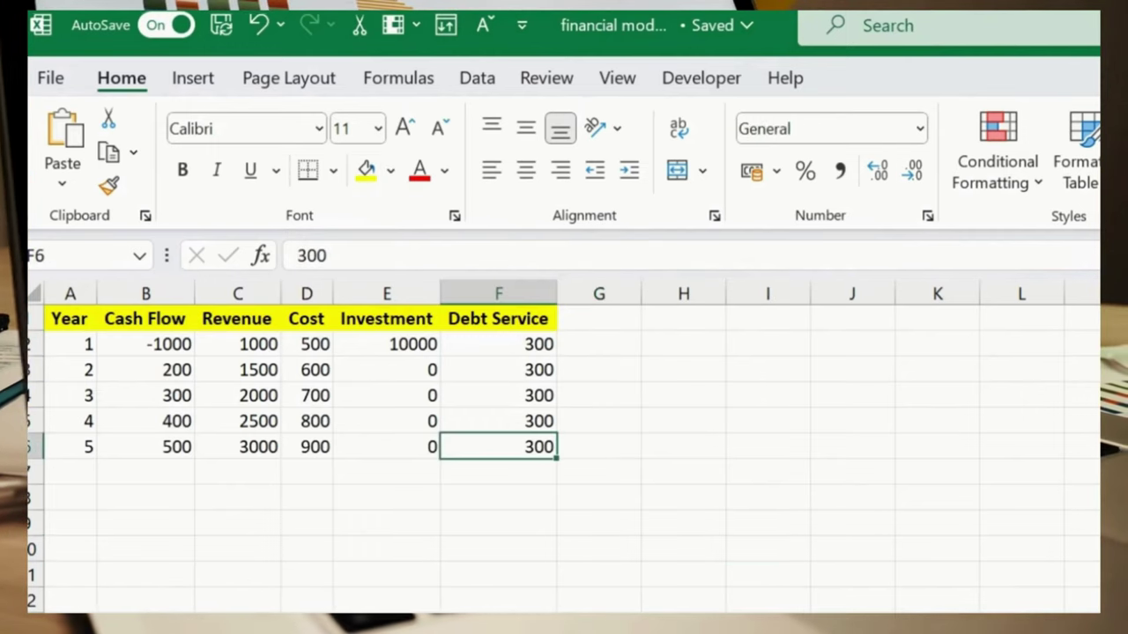
# - Enter =FV(0.05,5,0,-1000) in G2 to calculate the future value of a 1000 investment over 5 periods at a 5% rate
pyautogui.click(612, 374)
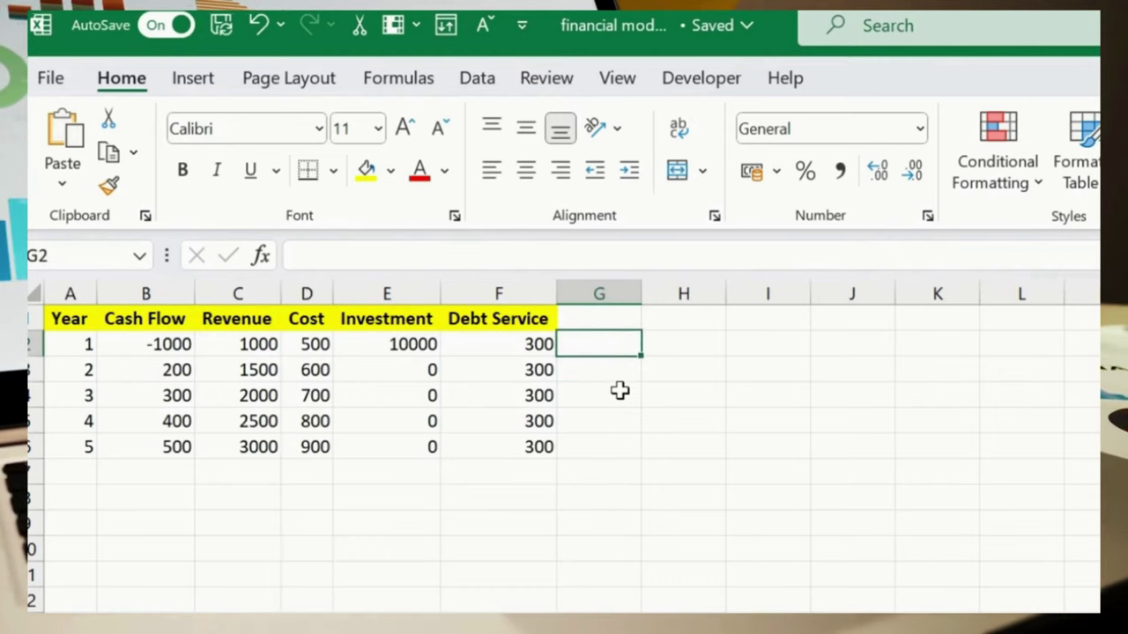
pyautogui.write('=')
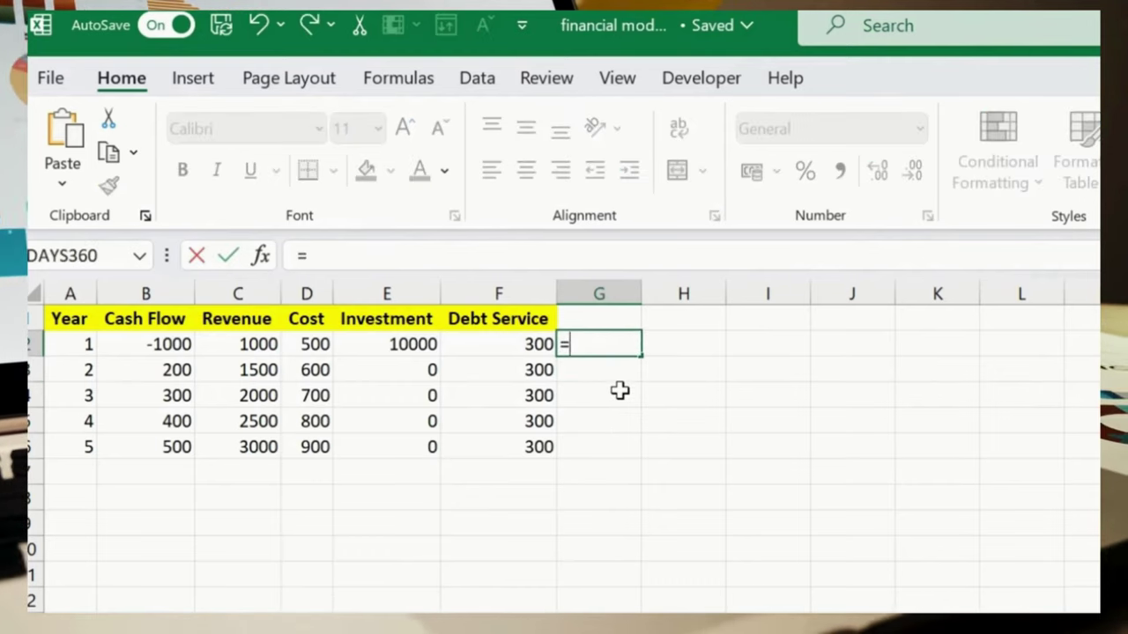
pyautogui.write('FV(')
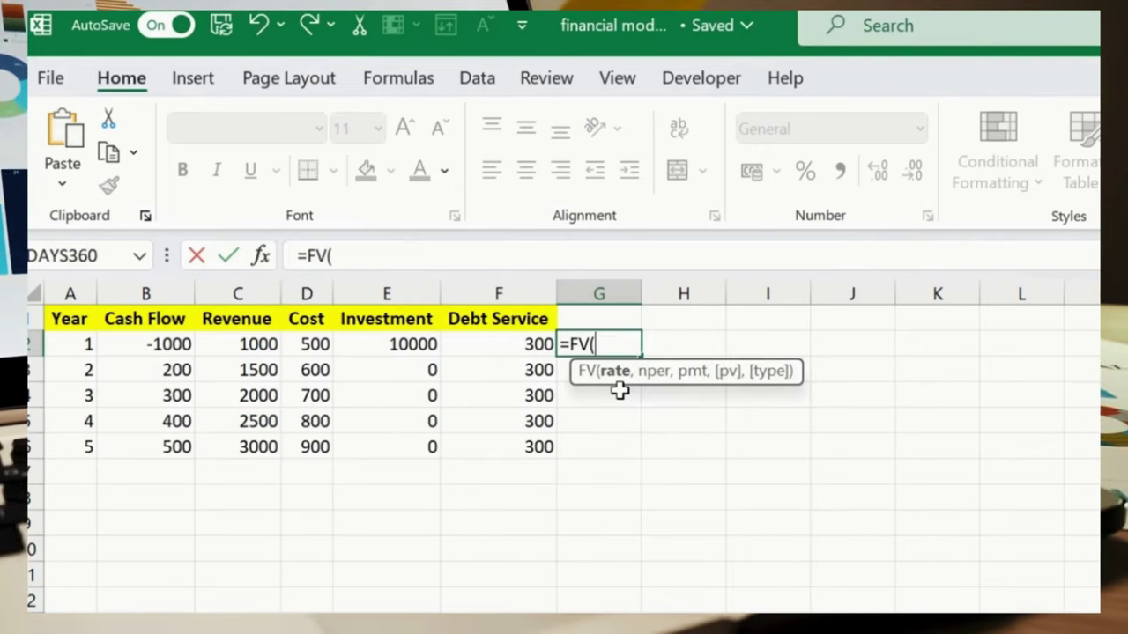
pyautogui.write('0')
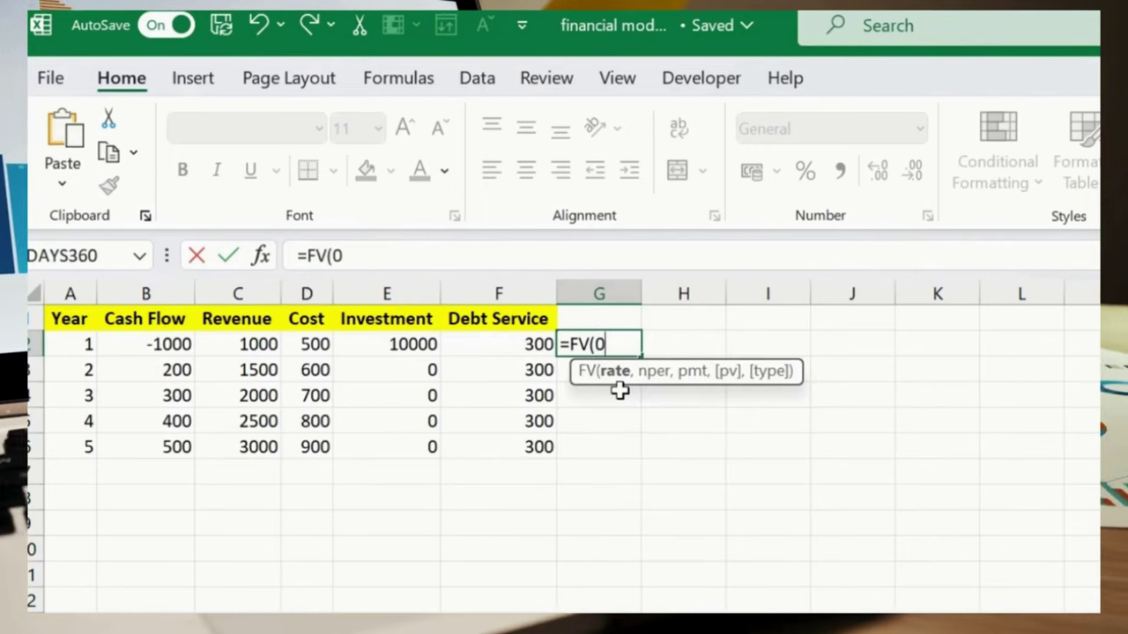
pyautogui.write('.05')
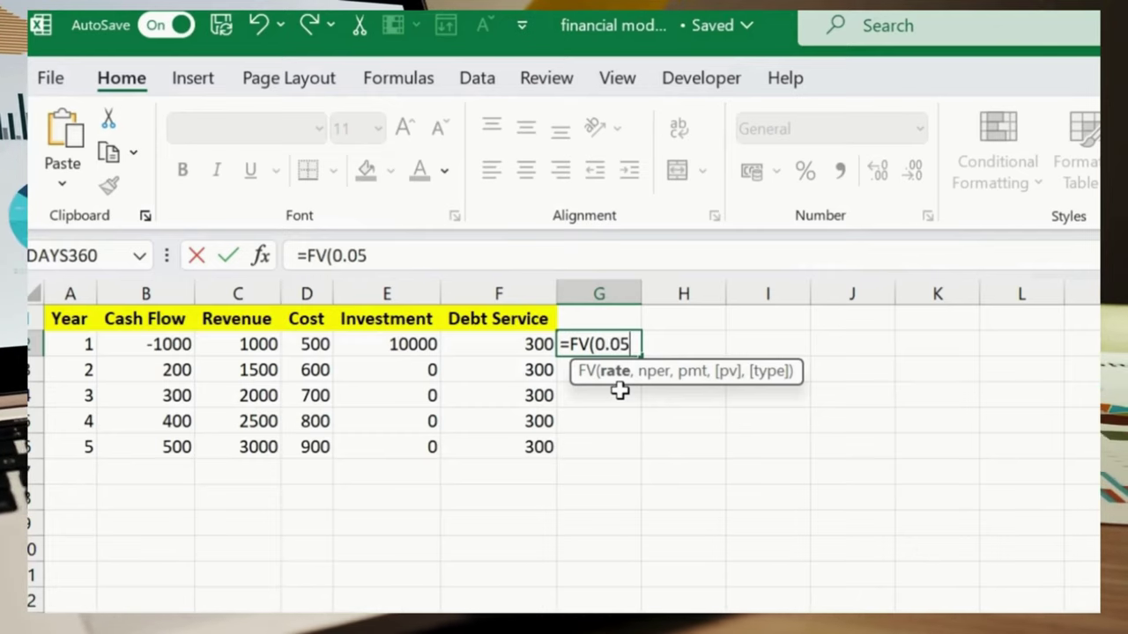
pyautogui.write(',')
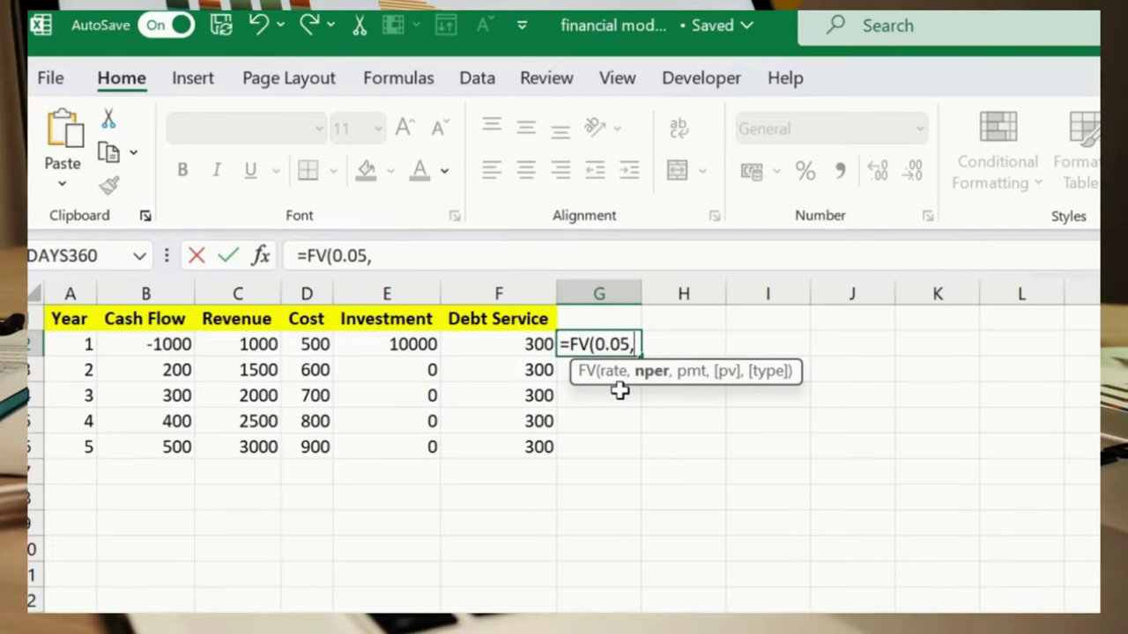
pyautogui.write('5')
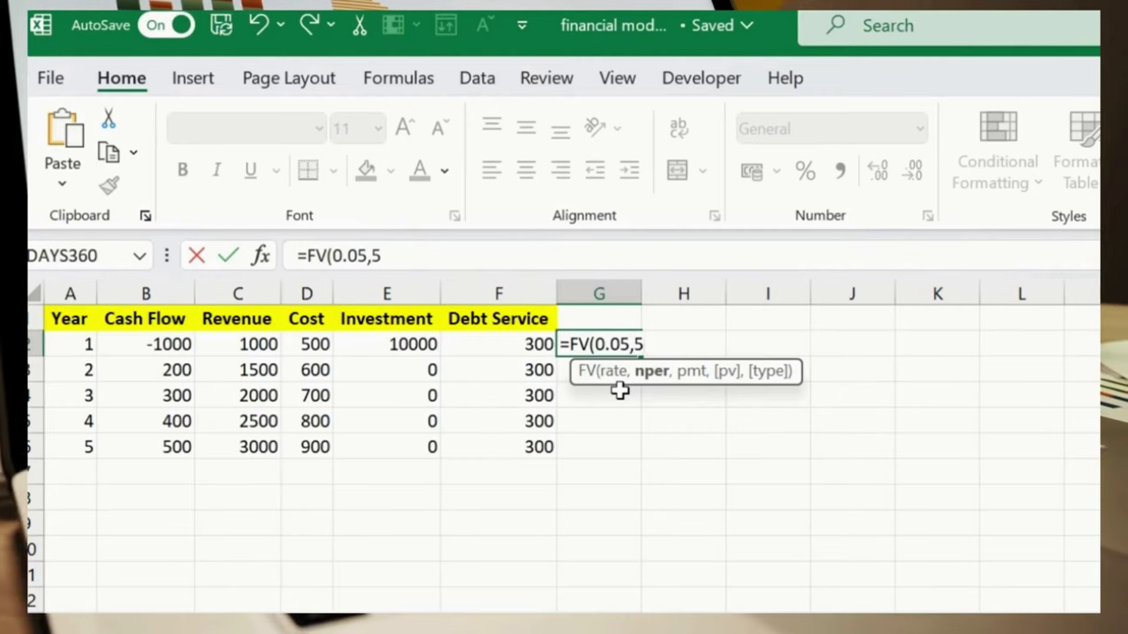
pyautogui.write(',0,-100')
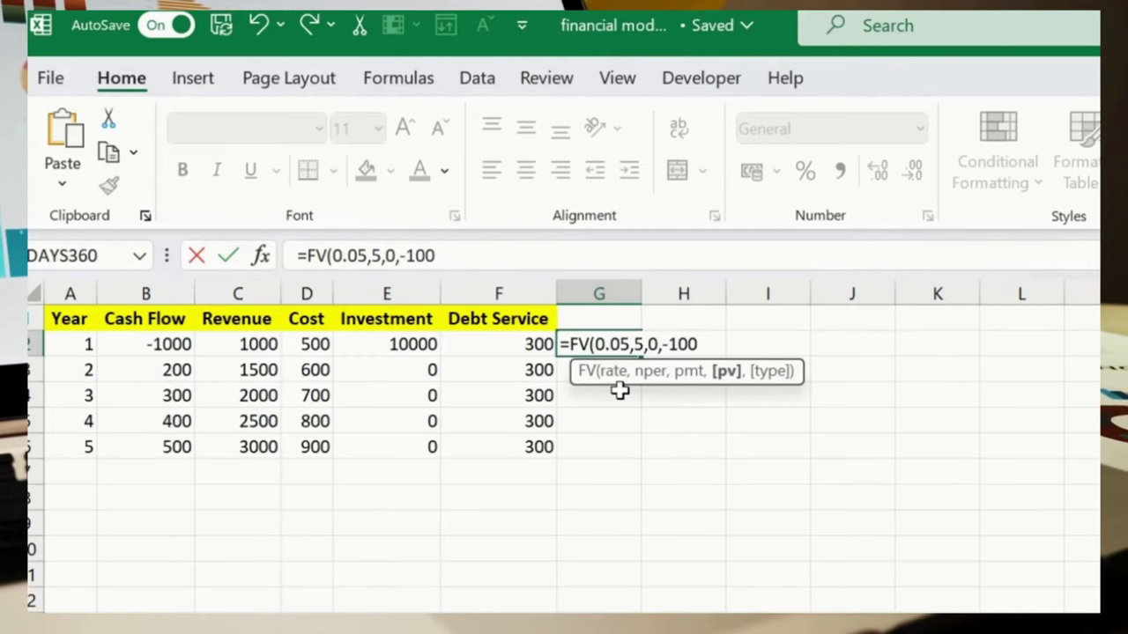
pyautogui.write('0')
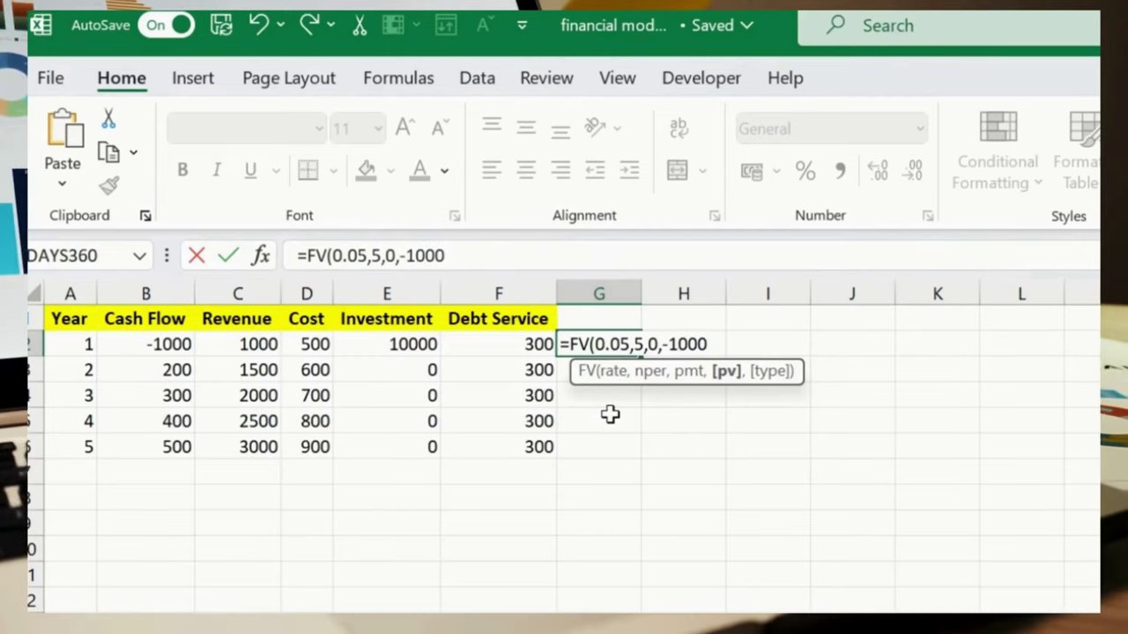
pyautogui.write(')')
pyautogui.press('Return')
pyautogui.press('Up')
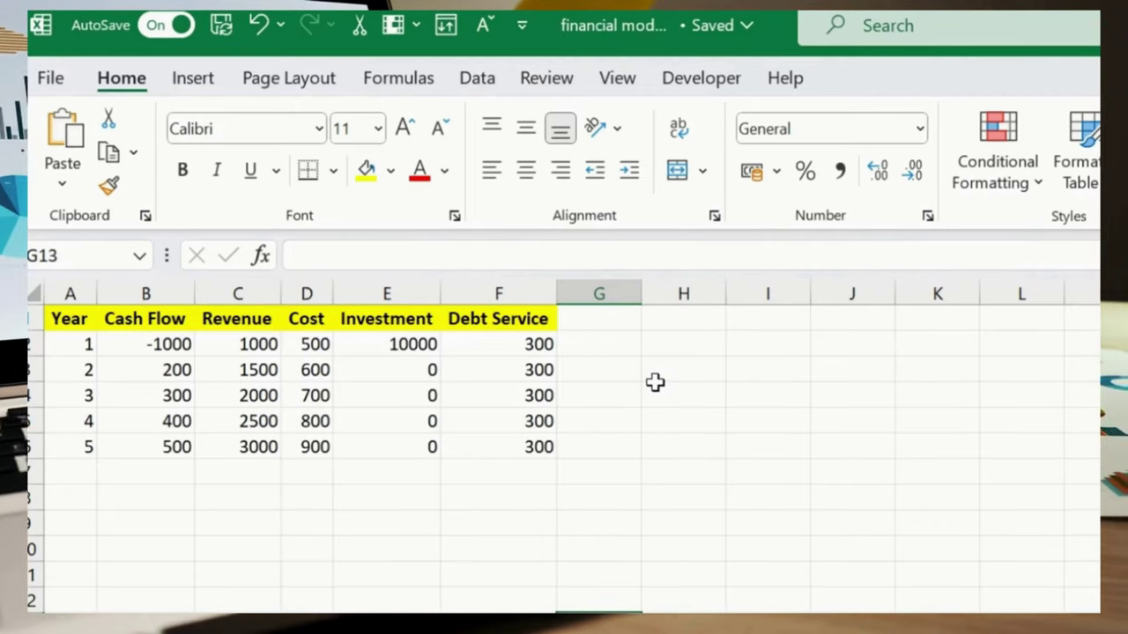
# - Start a PV present value formula in G2 with 0.05 as its rate argument
pyautogui.click(626, 346)
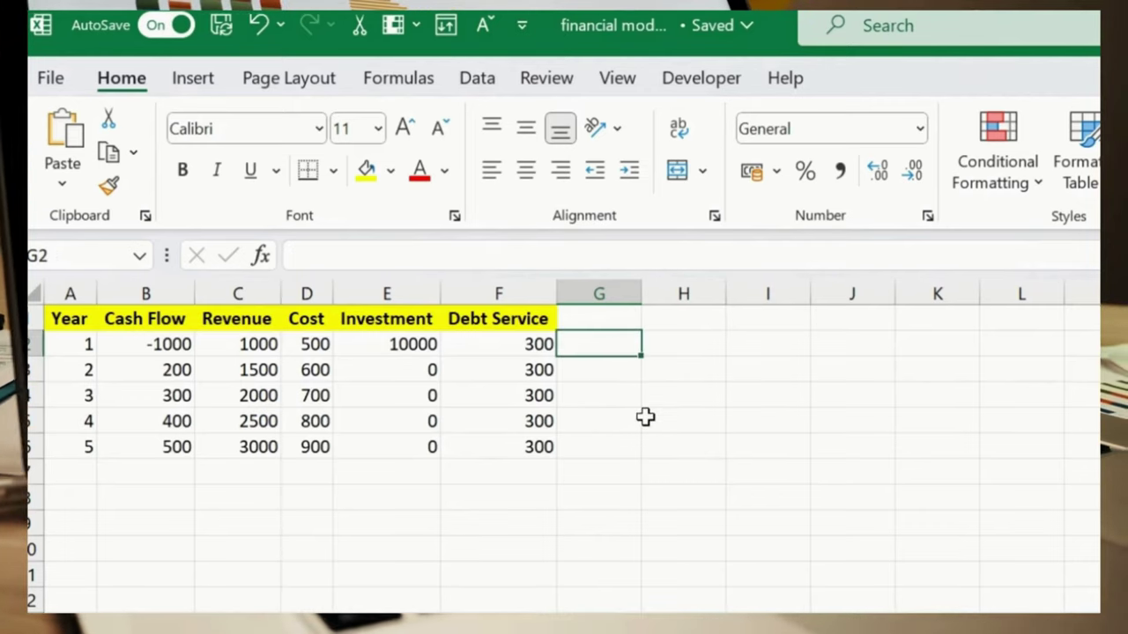
pyautogui.write('=')
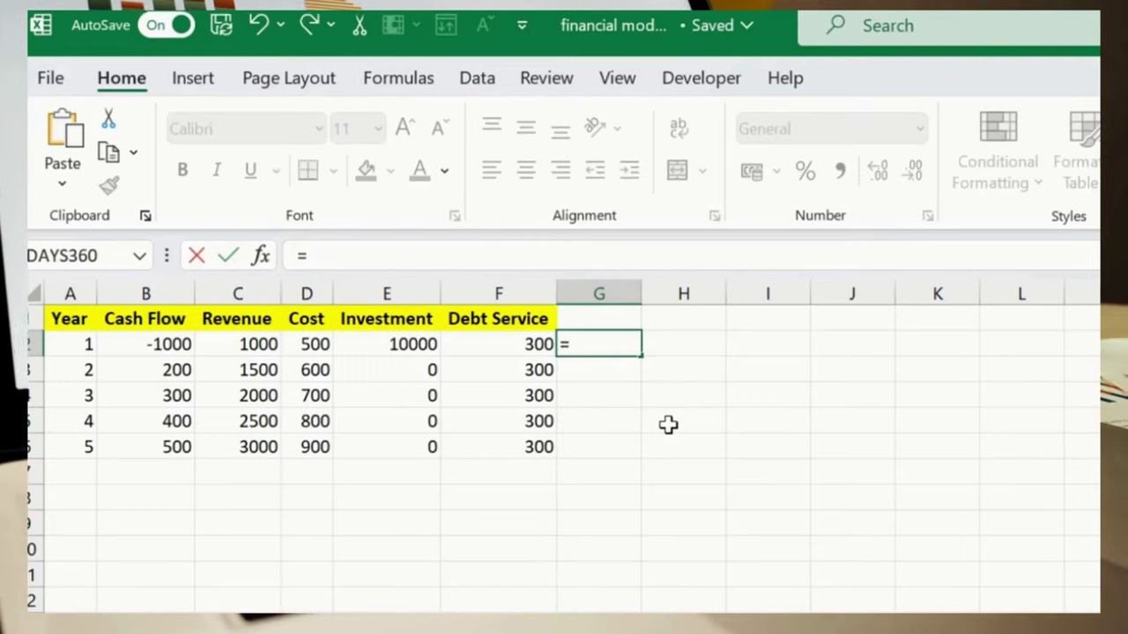
pyautogui.write('pv')
pyautogui.press('Tab')
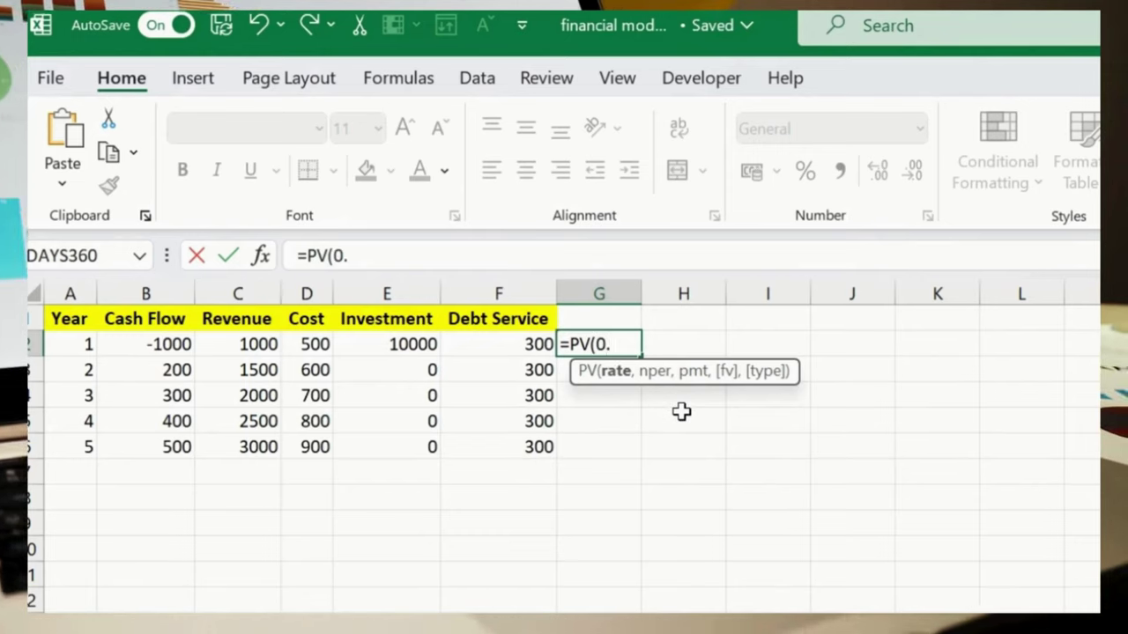
pyautogui.write('0.0')
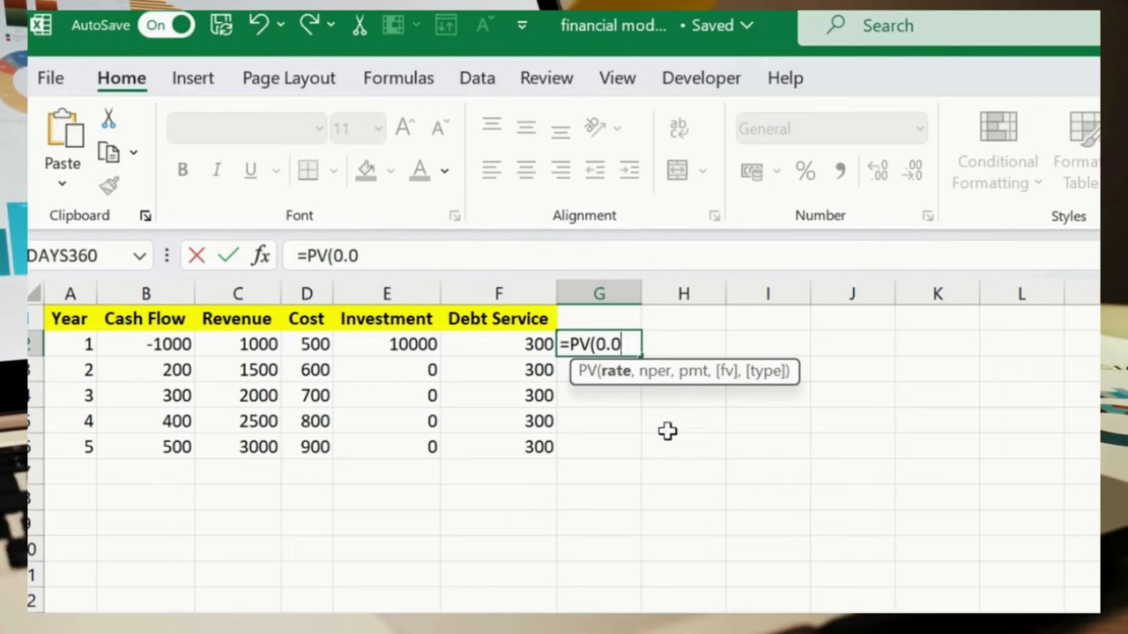
pyautogui.write('5')
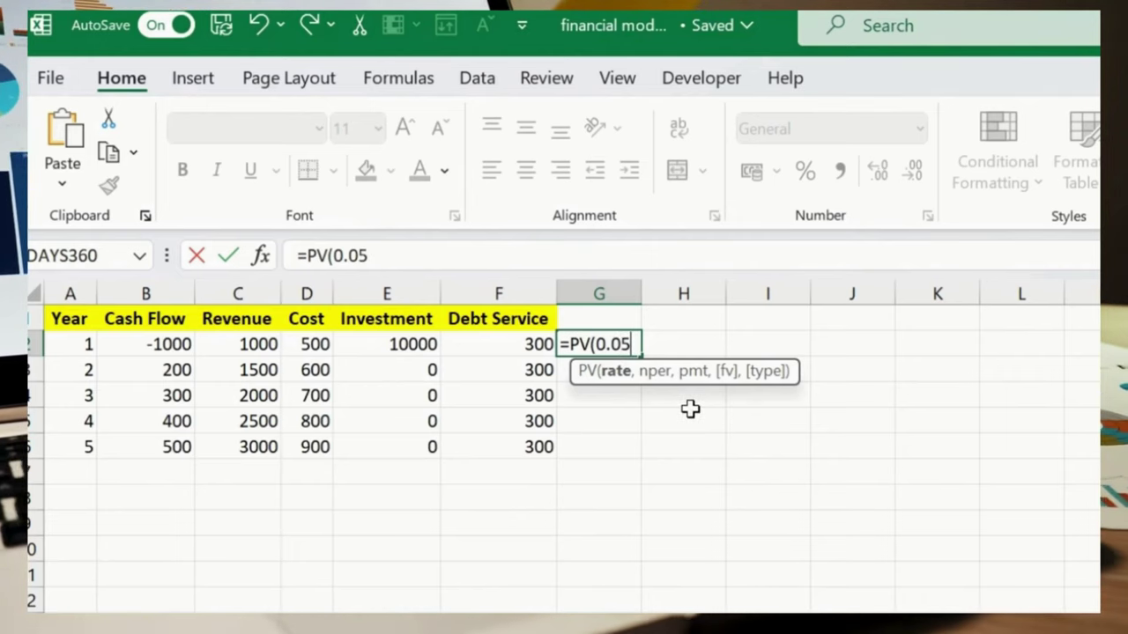
pyautogui.write(',')
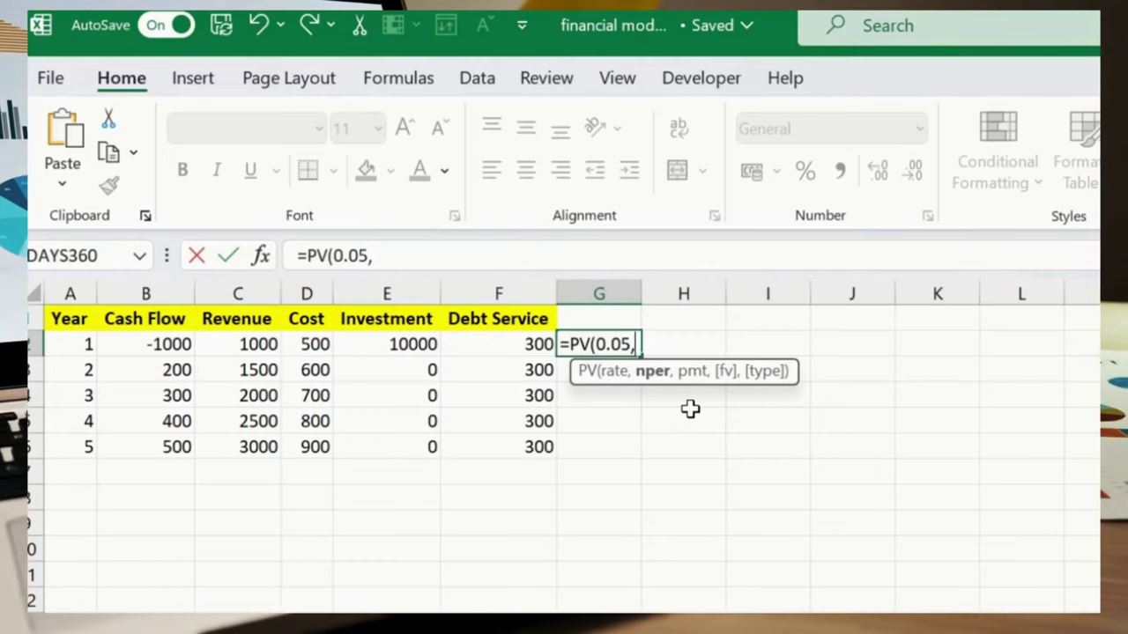
# - Complete the present value formula in G2 as =PV(0.05,5,-200), enter it, and clear the cell
pyautogui.write('5,-2')
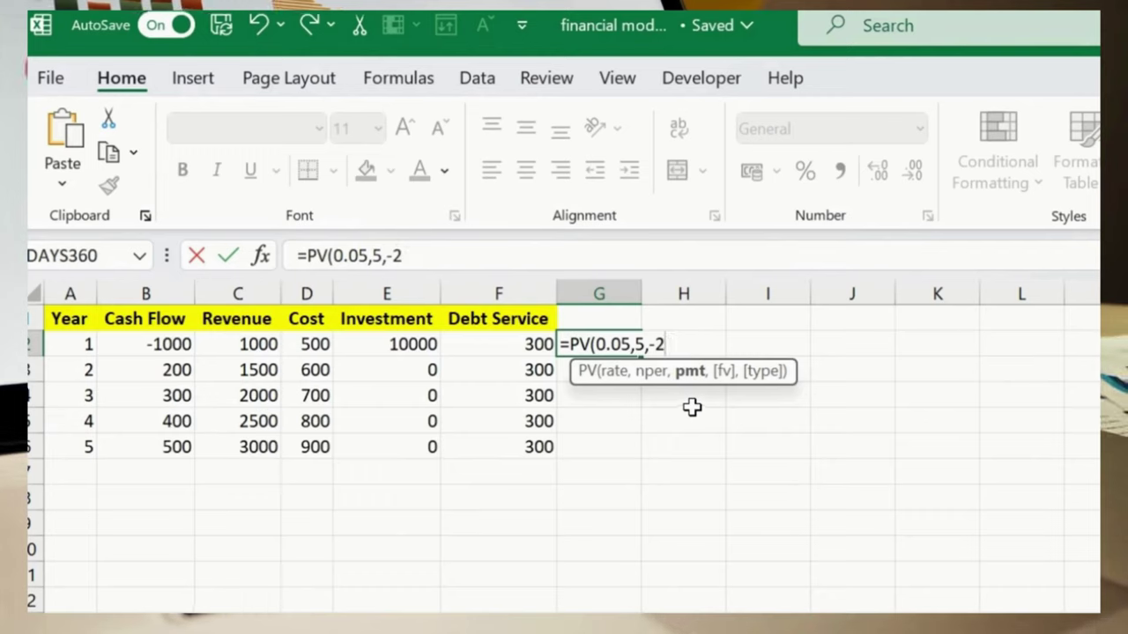
pyautogui.write('00)')
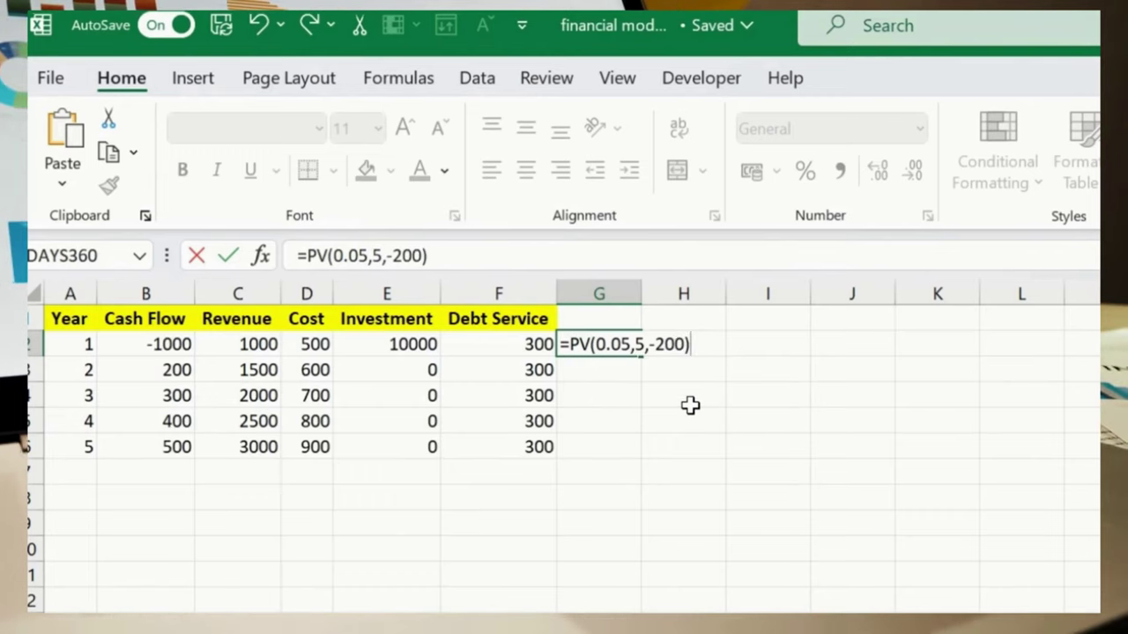
pyautogui.press('Return')
pyautogui.press('Up')
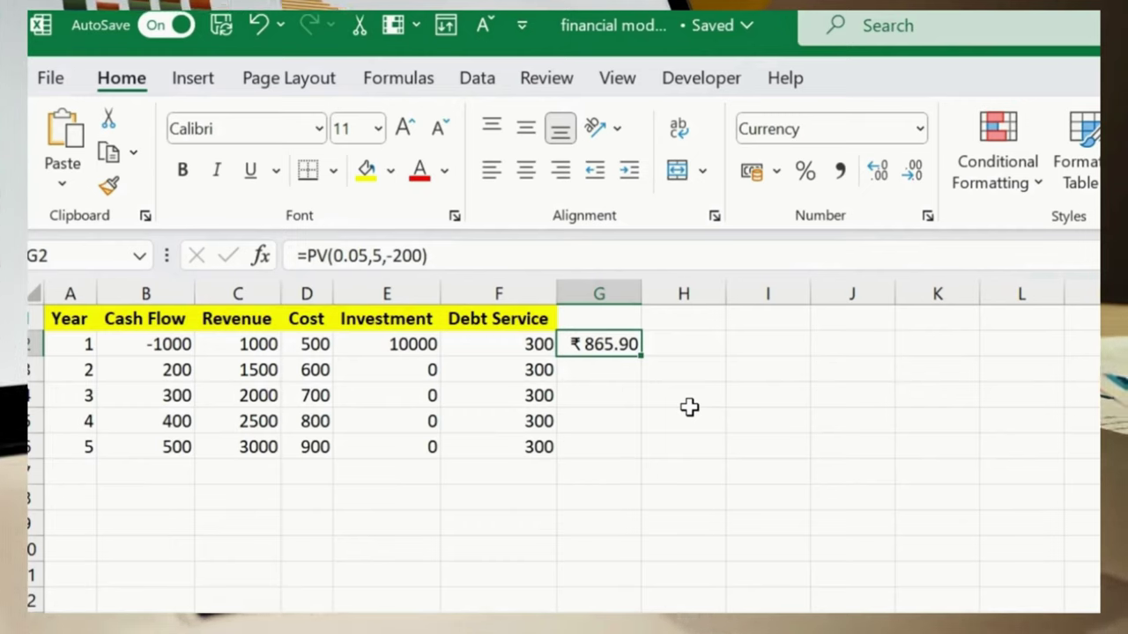
pyautogui.press('Delete')
# - Calculate the net present value in G10 with =XNPV(0.1,B2:B6,A2:A6), using the Cash Flow column as values and the Year column as dates
pyautogui.click(559, 542)
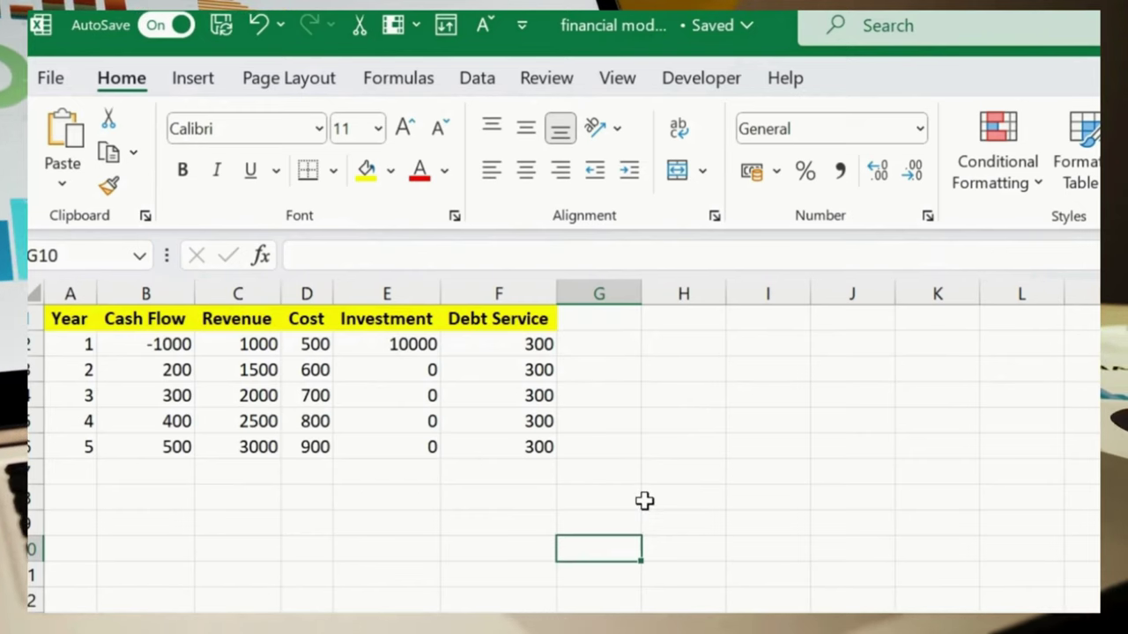
pyautogui.write('=XN')
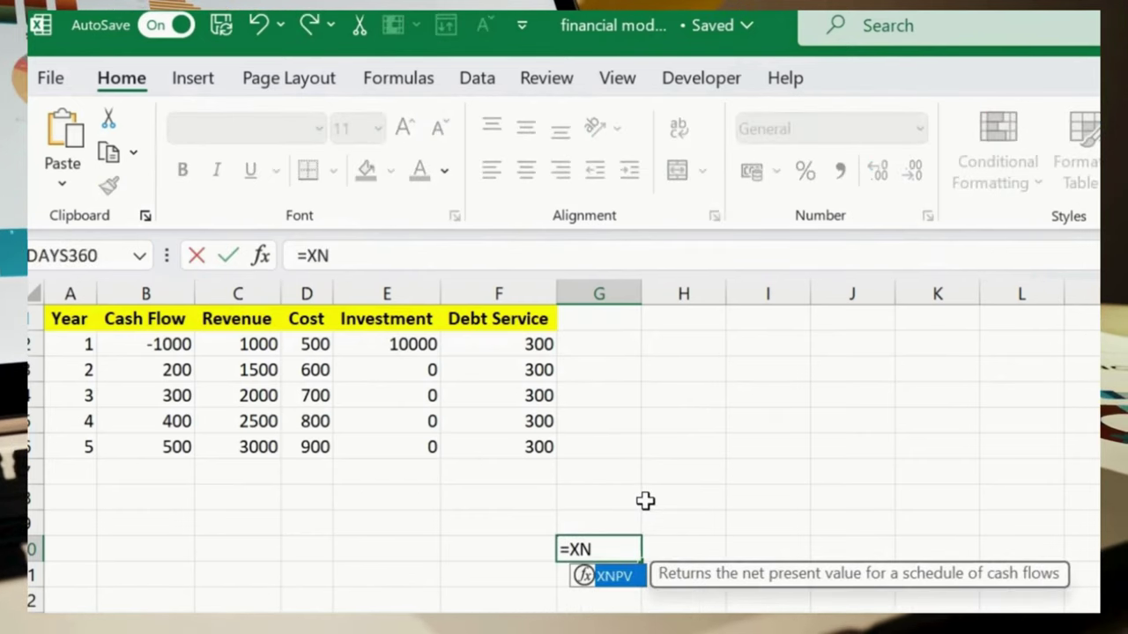
pyautogui.write('P')
pyautogui.press('Tab')
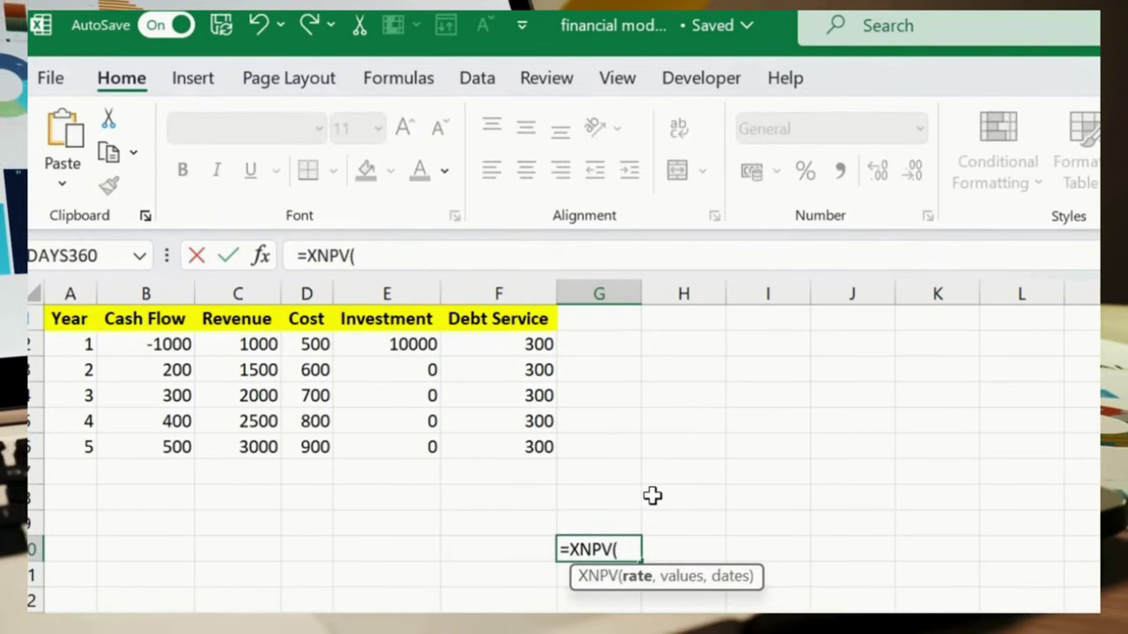
pyautogui.write('0.1')
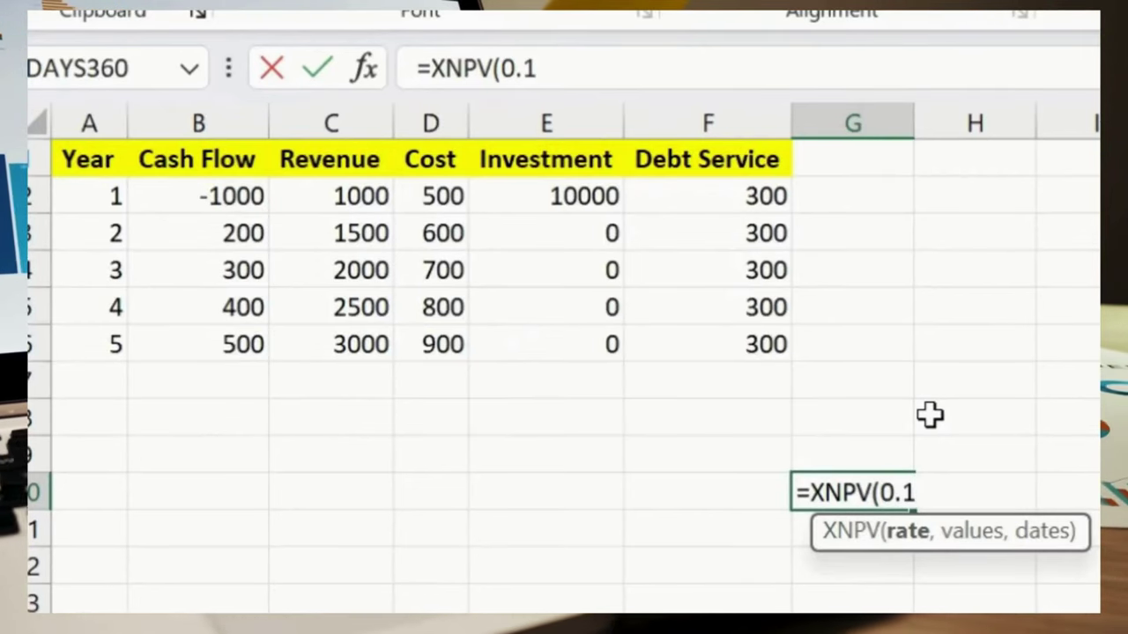
pyautogui.write(',')
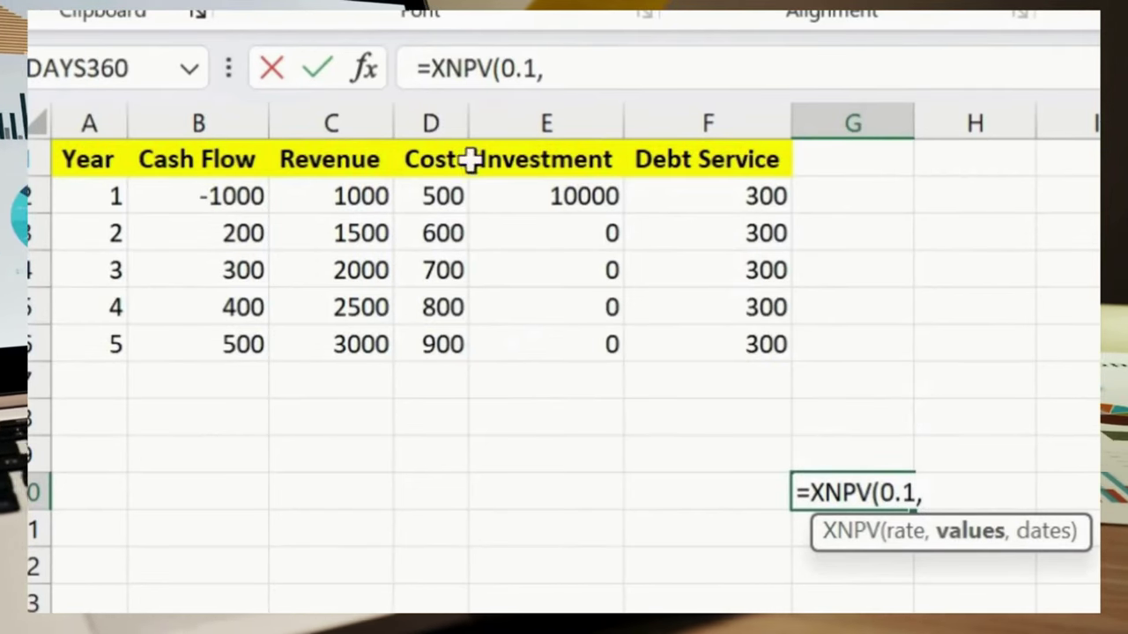
pyautogui.moveTo(231, 195); pyautogui.dragTo(220, 344)
pyautogui.write(',')
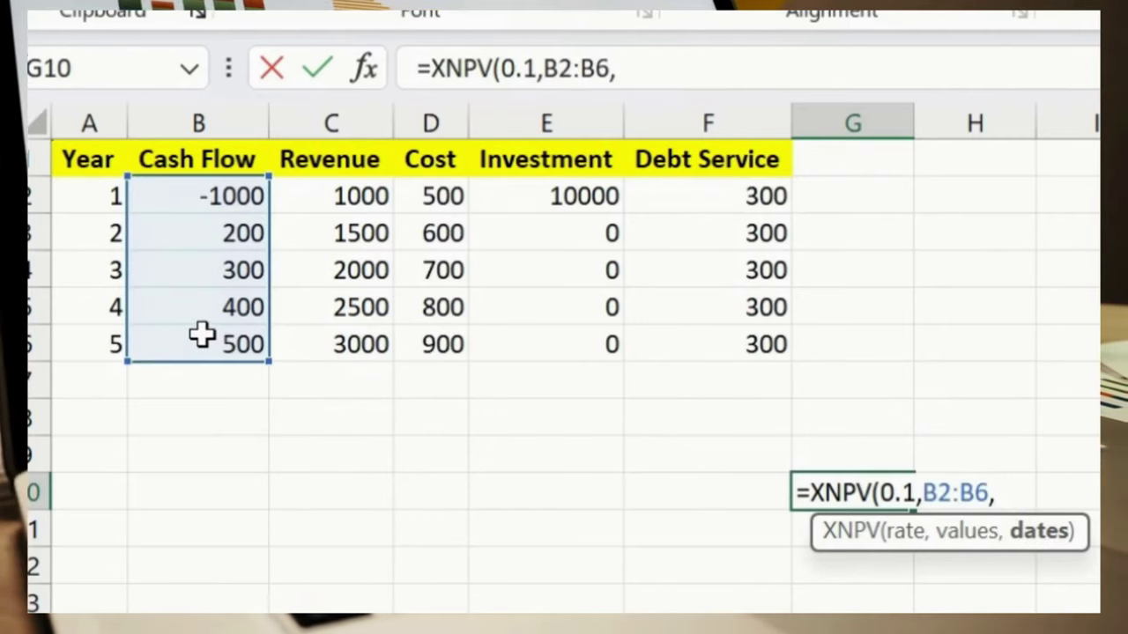
pyautogui.moveTo(84, 196); pyautogui.dragTo(92, 341)
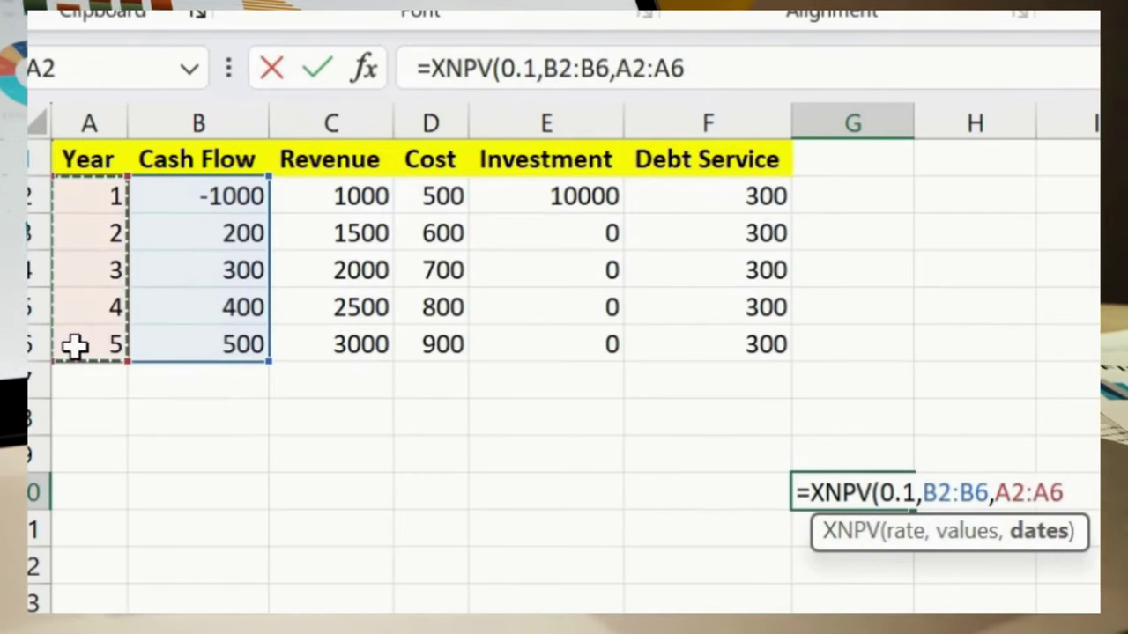
pyautogui.write(')')
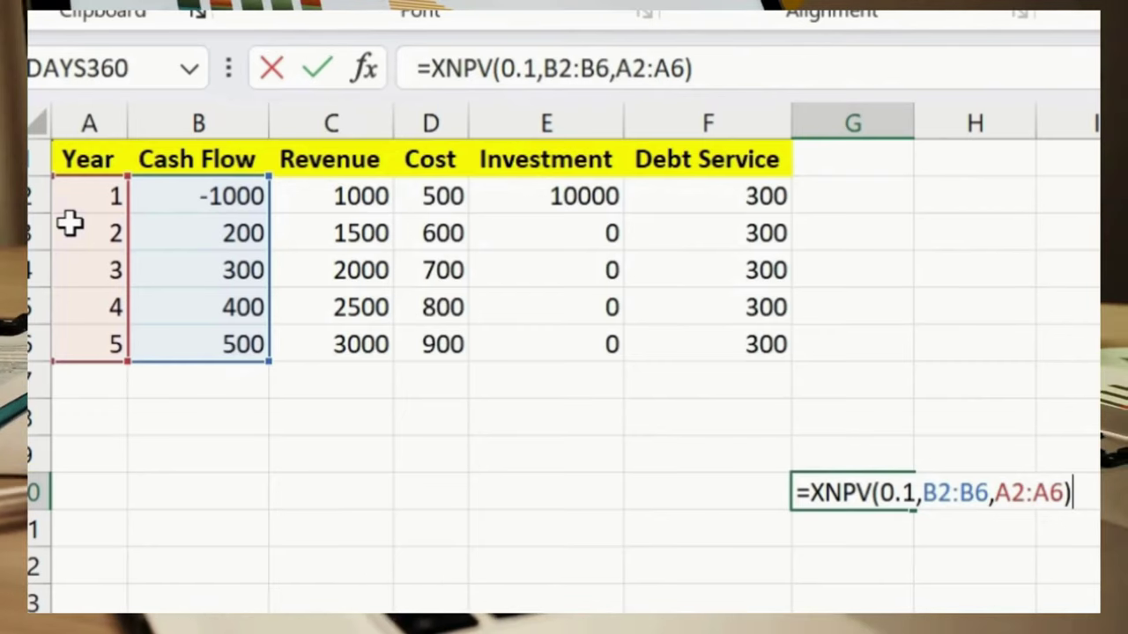
pyautogui.press('Return')
pyautogui.press('Up')
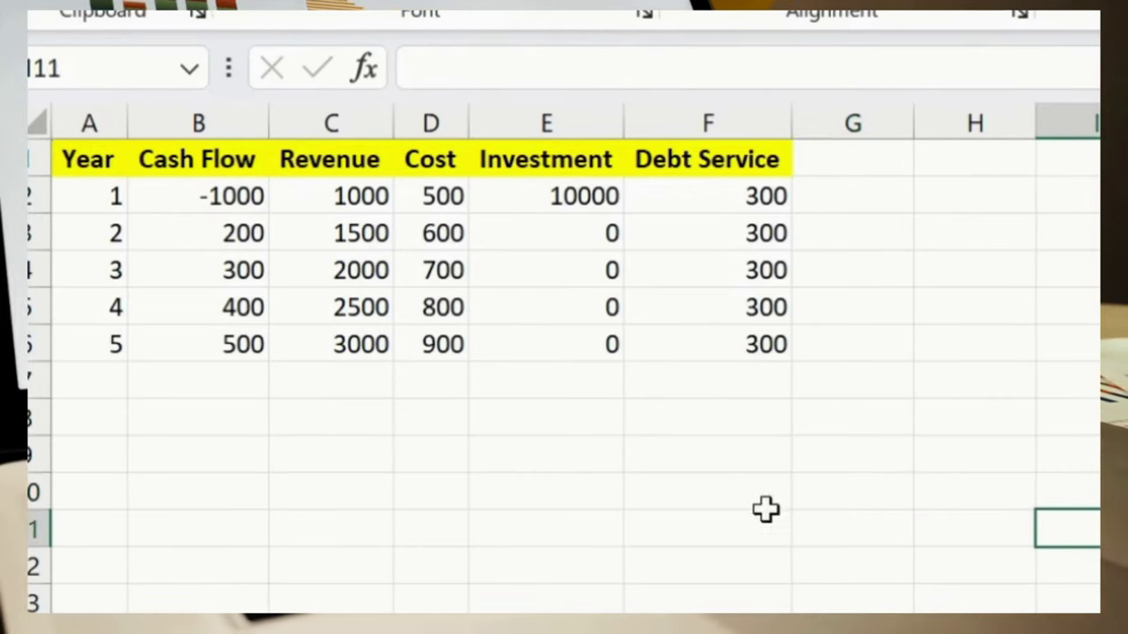
# - Calculate the internal rate of return in G9 with =XIRR(B2:B6,A2:A6) and apply the Accounting number format to the cell
pyautogui.click(848, 454)
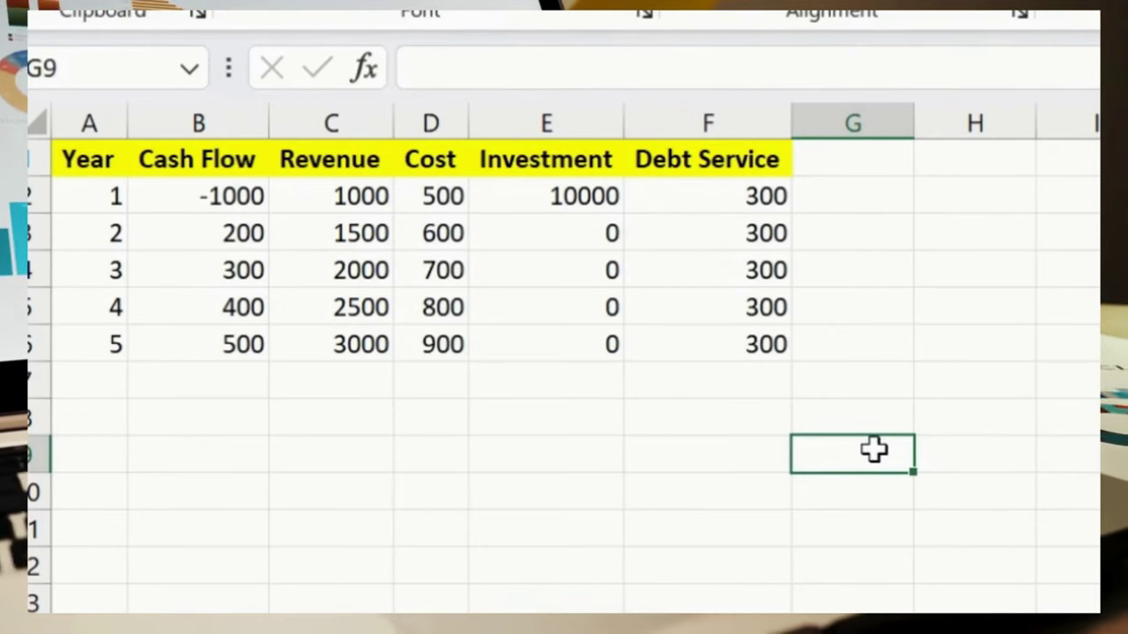
pyautogui.write('=')
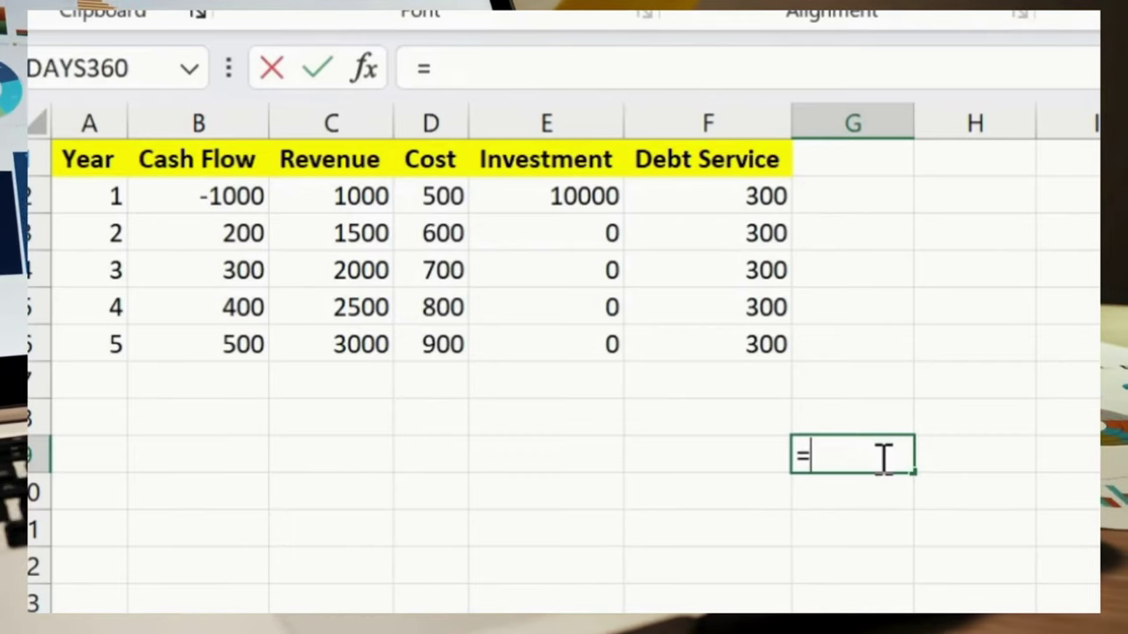
pyautogui.write('XIRR(')
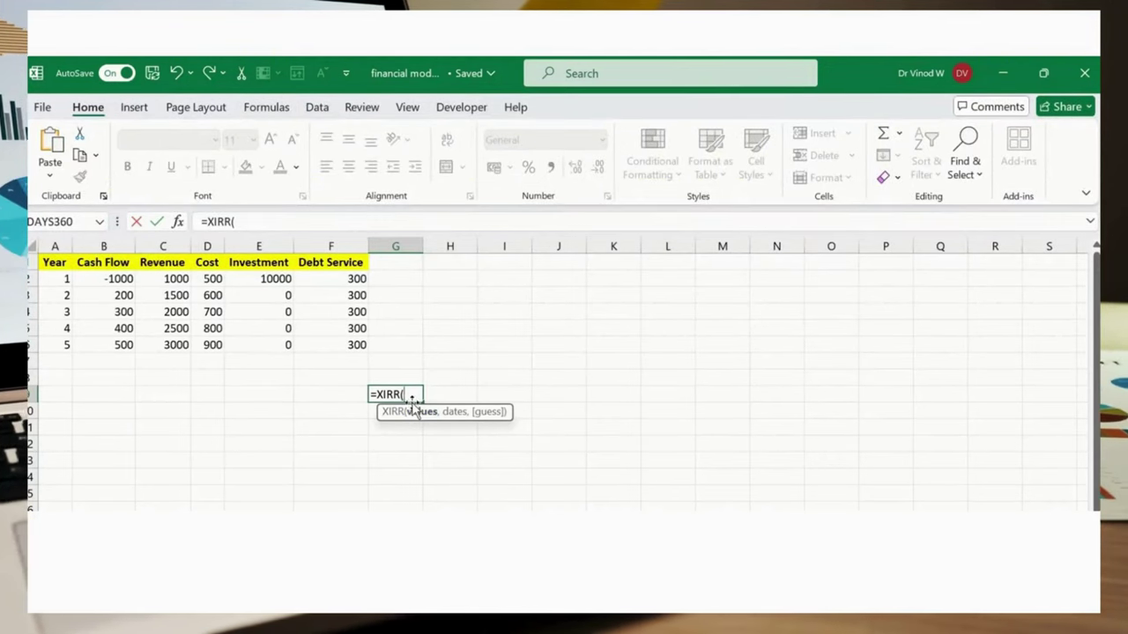
pyautogui.moveTo(106, 275); pyautogui.dragTo(112, 353)
pyautogui.write(',')
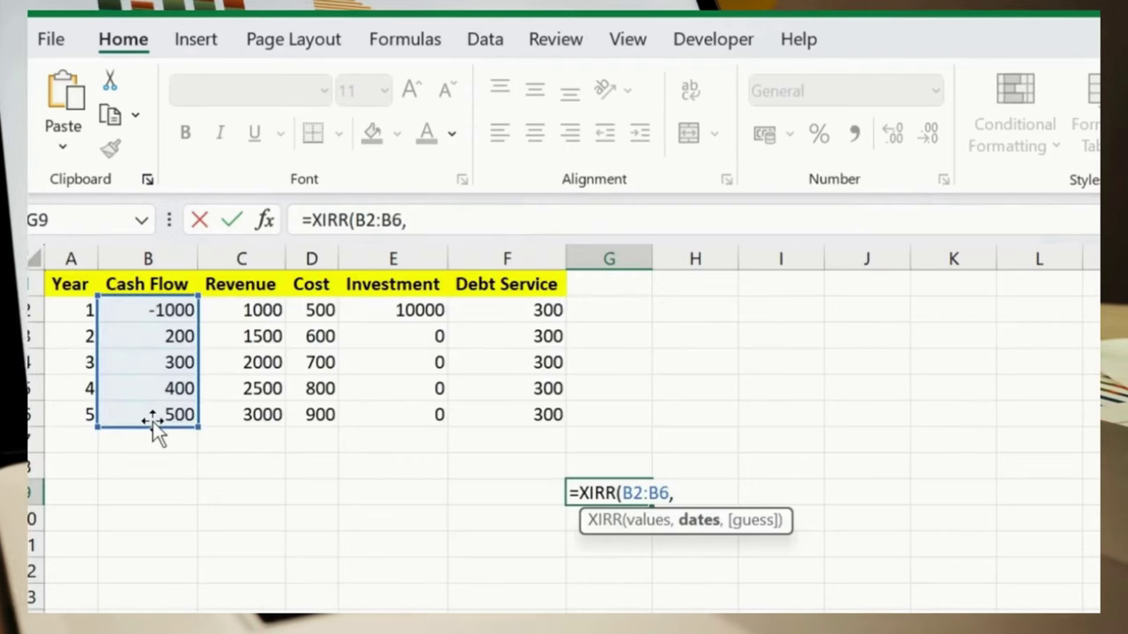
pyautogui.moveTo(69, 310); pyautogui.dragTo(79, 428)
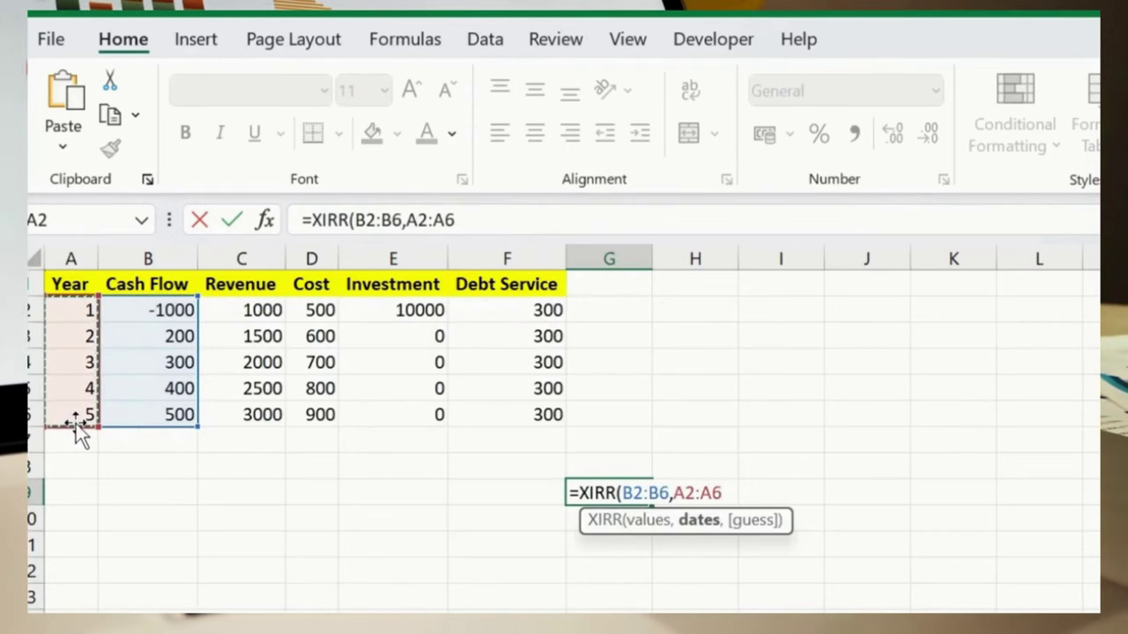
pyautogui.write(')')
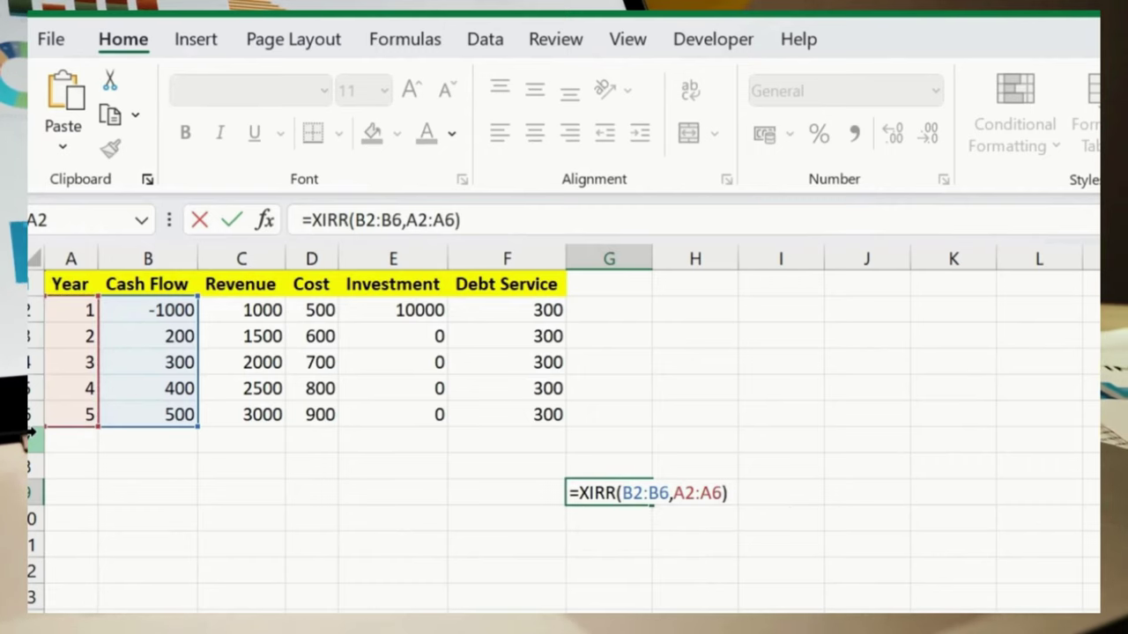
pyautogui.press('Return')
pyautogui.press('Up')
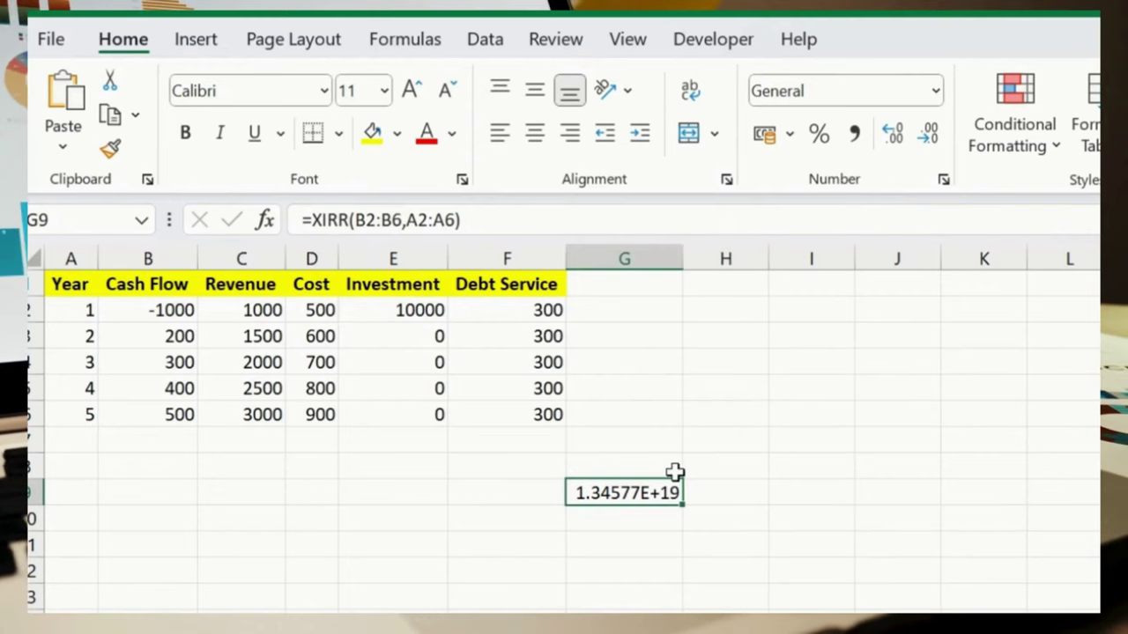
pyautogui.click(764, 136)
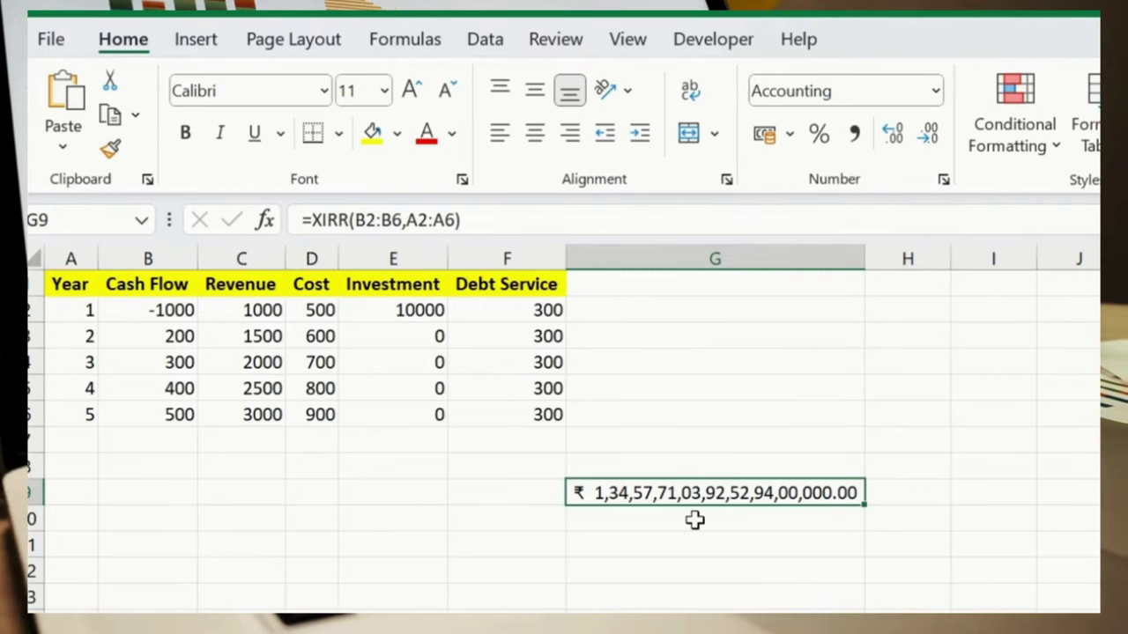
pyautogui.click(92, 310)
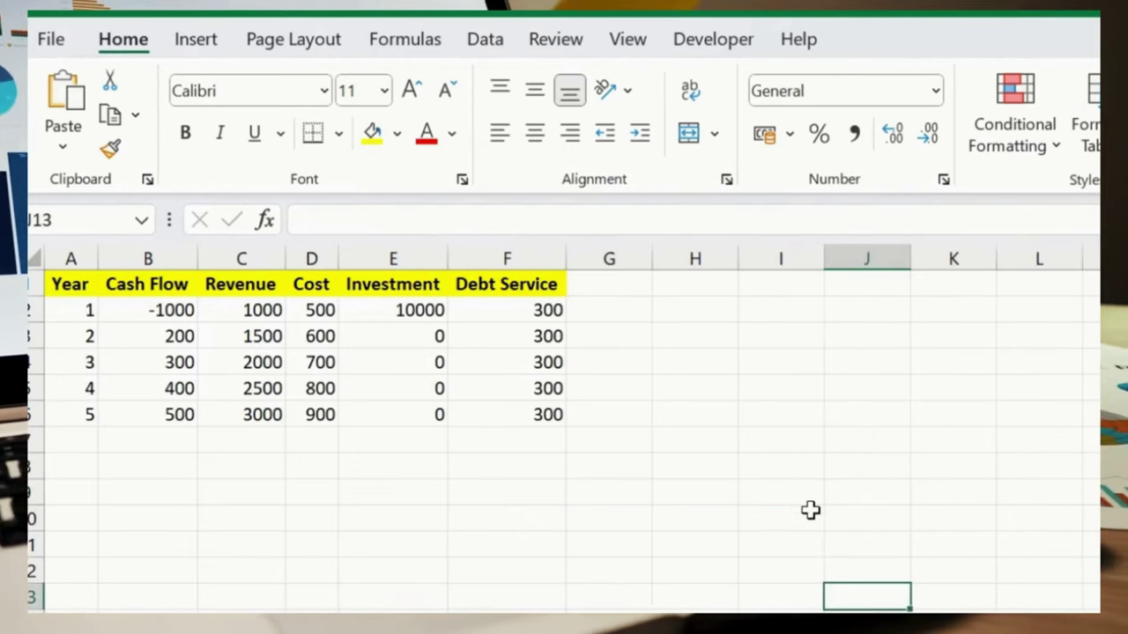
pyautogui.click(586, 441)
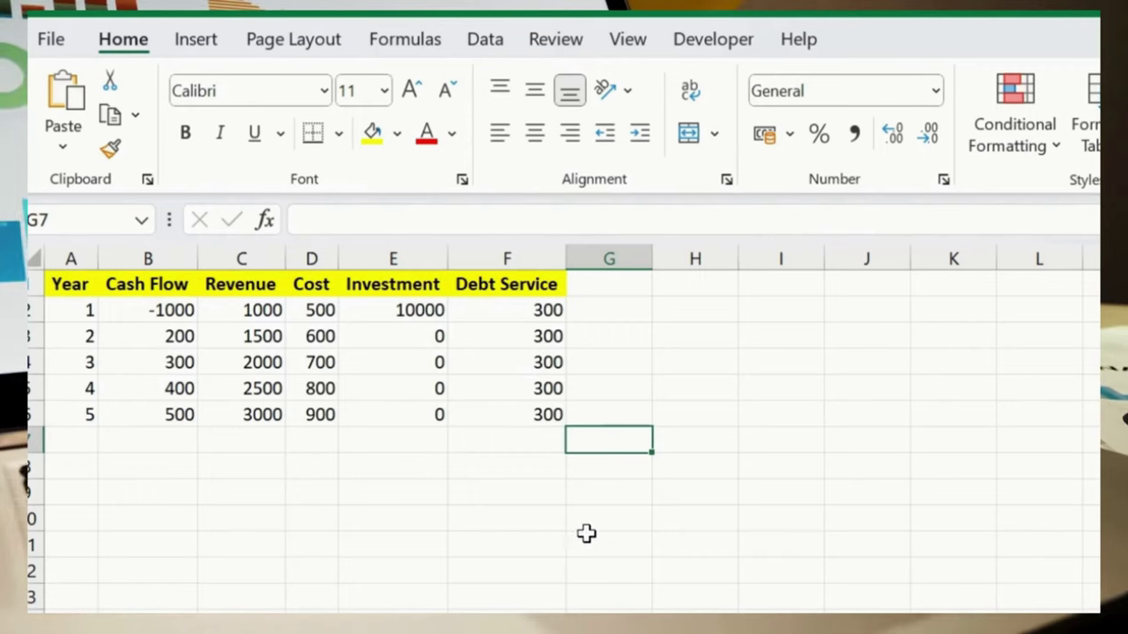
pyautogui.click(553, 523)
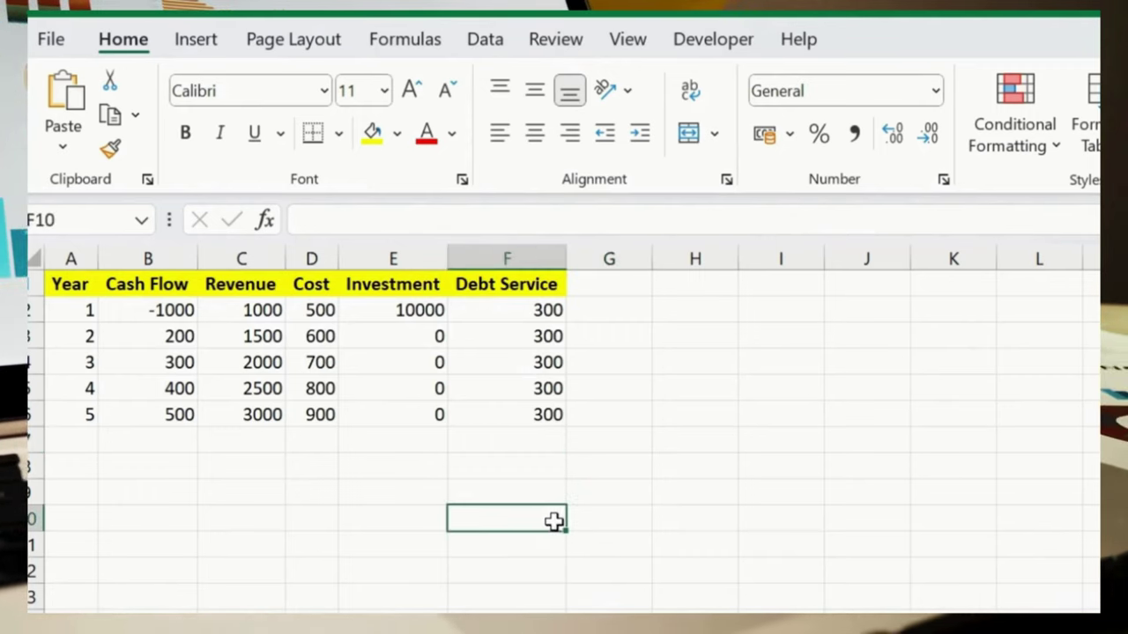
# - Start a growth rate formula in G10 that divides the year 5 investment by the year 1 investment, =(E6/E2)
pyautogui.click(596, 511)
pyautogui.write('=(')
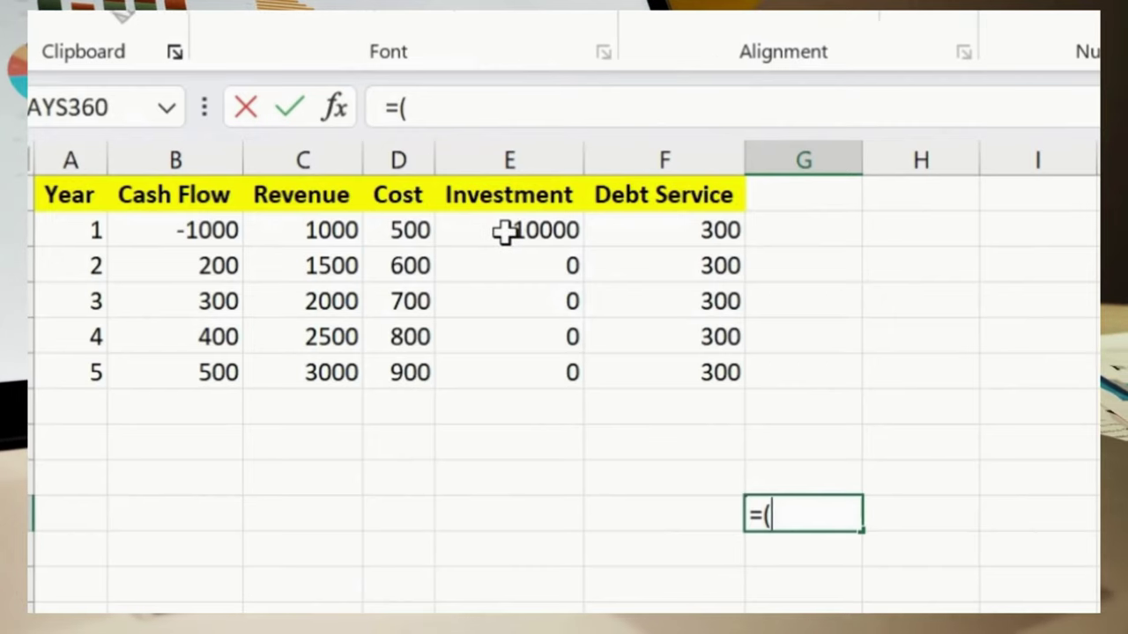
pyautogui.click(505, 229)
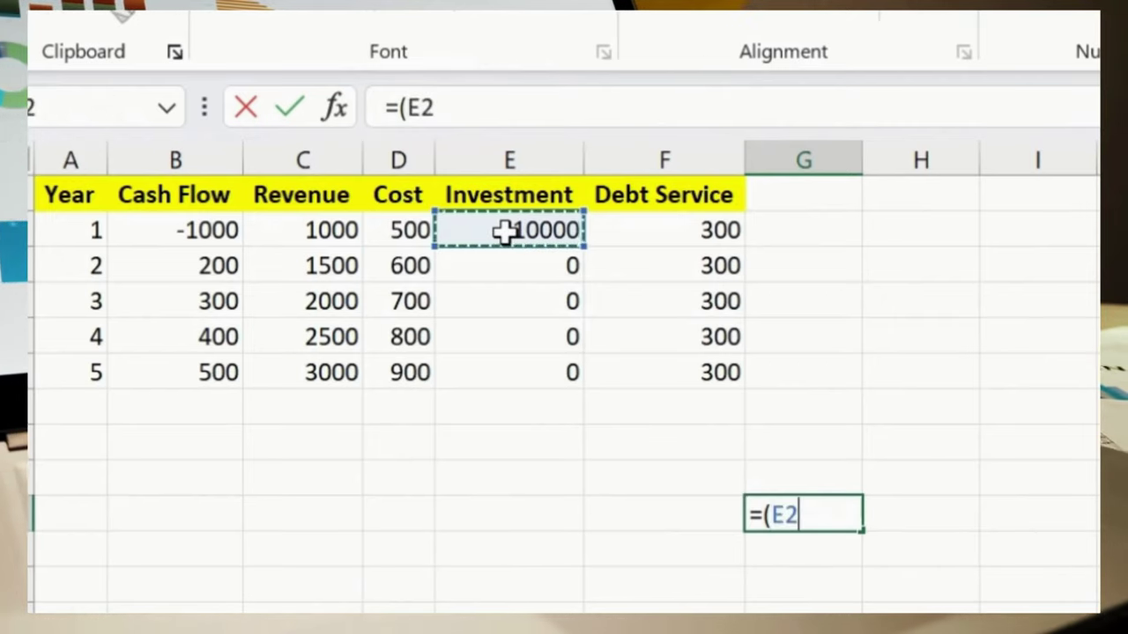
pyautogui.press('Down')
pyautogui.press('Down')
pyautogui.press('Down')
pyautogui.press('Down')
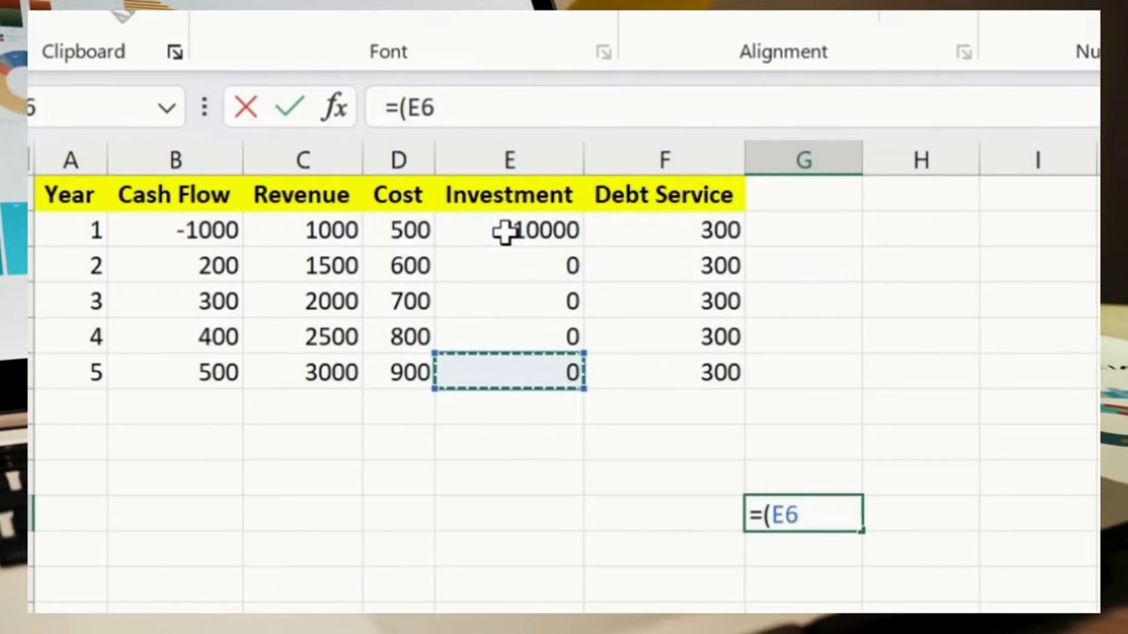
pyautogui.write('/')
pyautogui.press('Up')
pyautogui.press('Up')
pyautogui.press('Up')
pyautogui.press('Up')
pyautogui.press('Up')
pyautogui.press('Up')
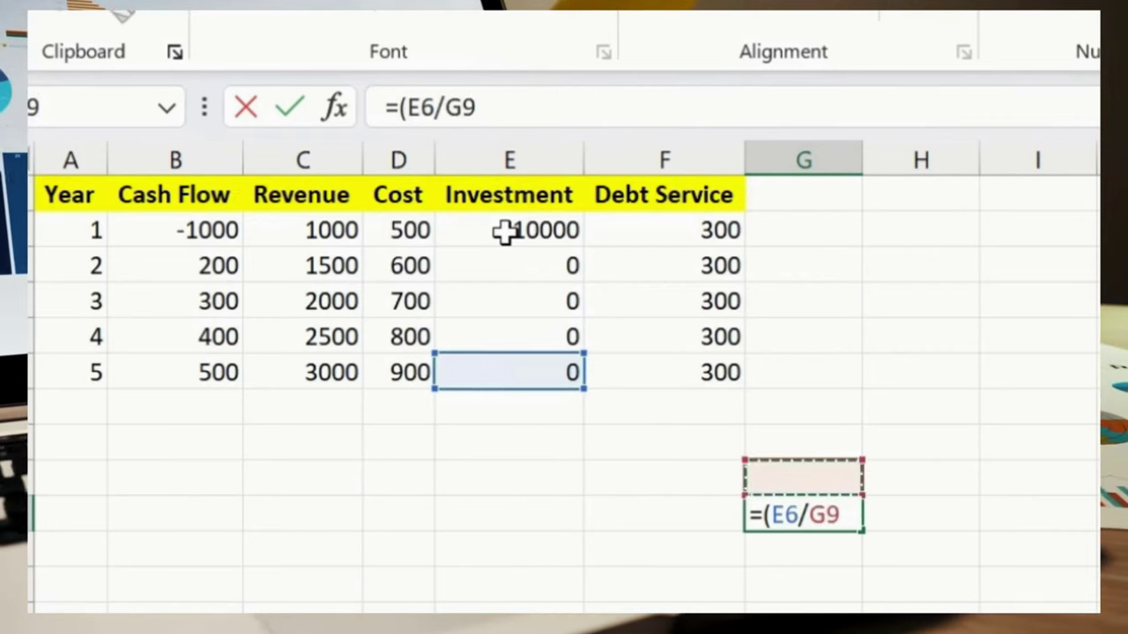
pyautogui.press('Left')
pyautogui.press('Left')
pyautogui.press('Up')
pyautogui.press('Up')
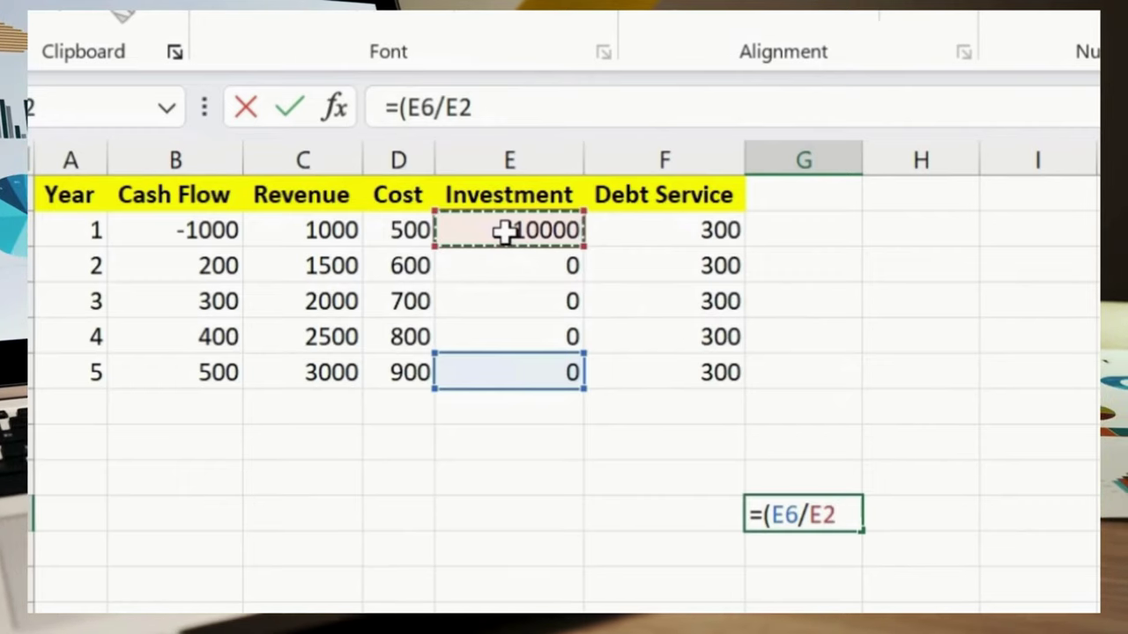
pyautogui.write(')')
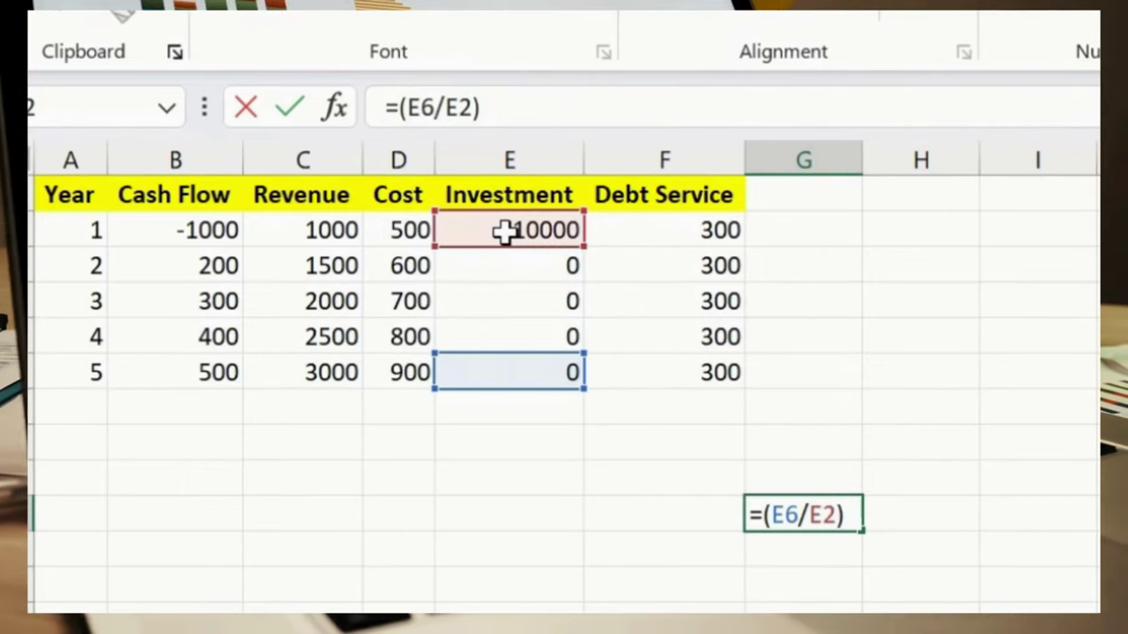
# - Complete the G10 formula as =(E6/E2)^(1/4)-1, enter it, and clear the cell
pyautogui.write('^(1/4')
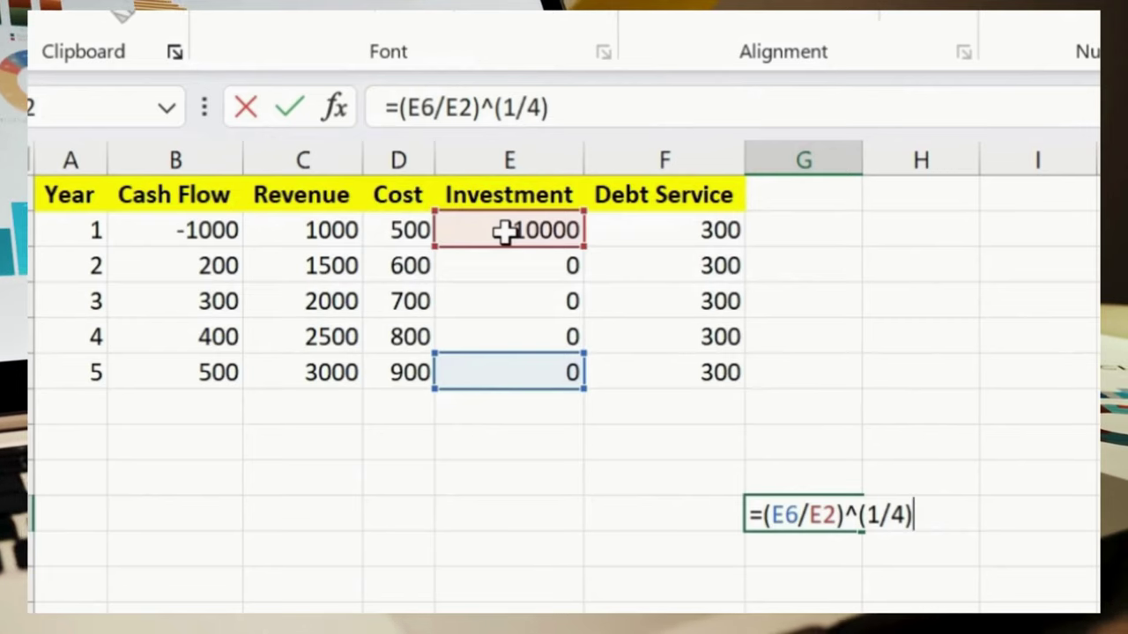
pyautogui.write('-1')
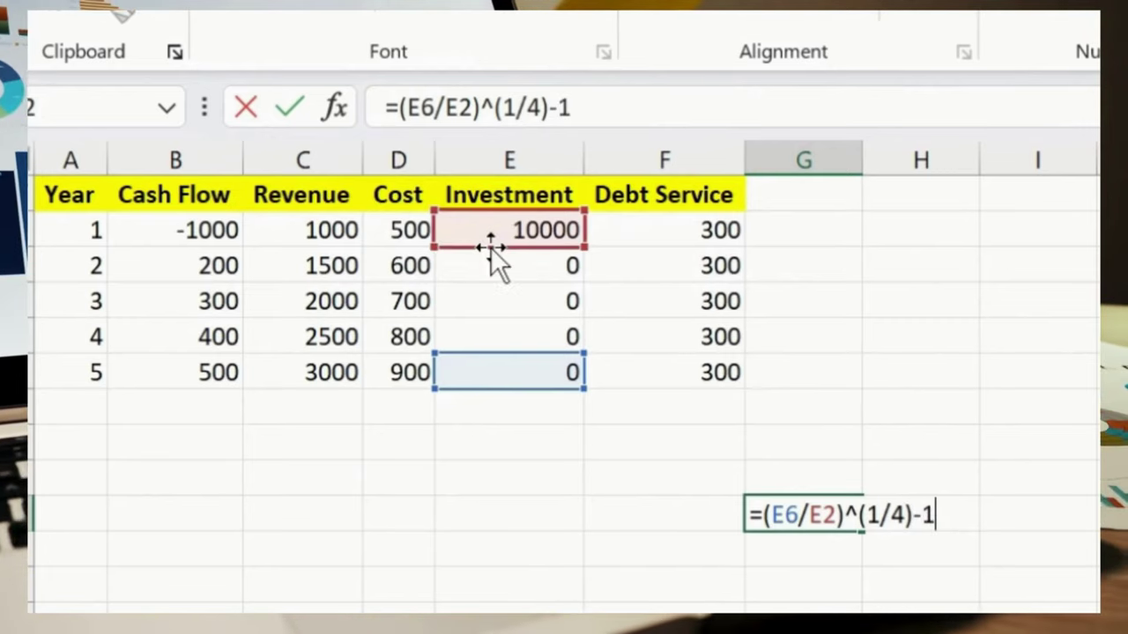
pyautogui.press('Return')
pyautogui.press('Up')
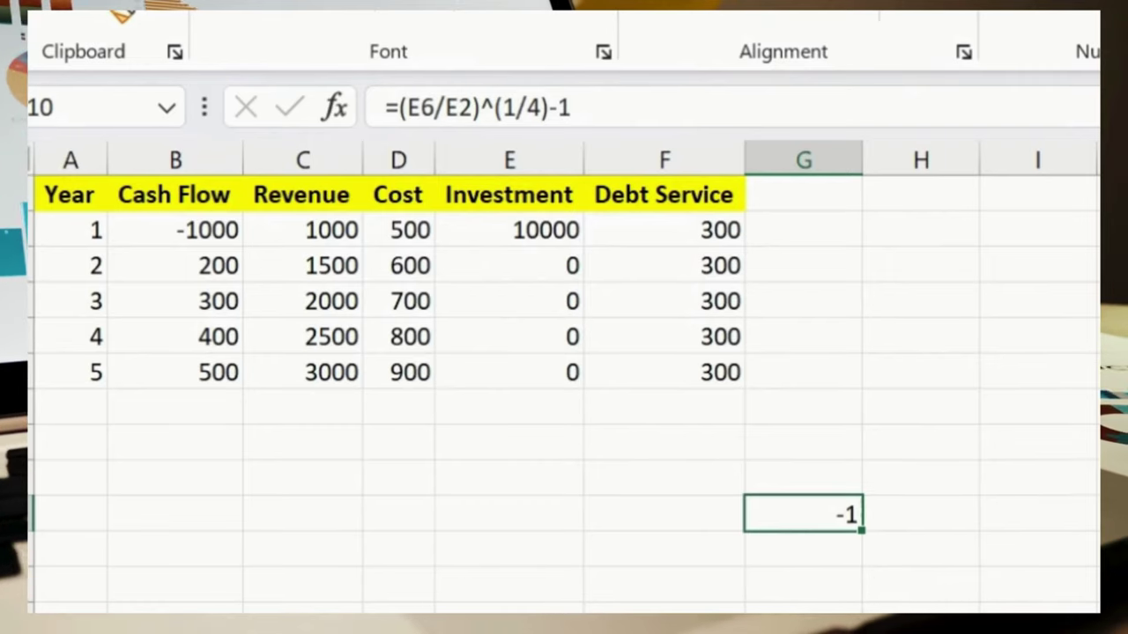
pyautogui.press('Delete')
# - Start a debt service coverage formula in G2 that totals the Revenue column, =SUM(C2:C6)
pyautogui.click(728, 465)
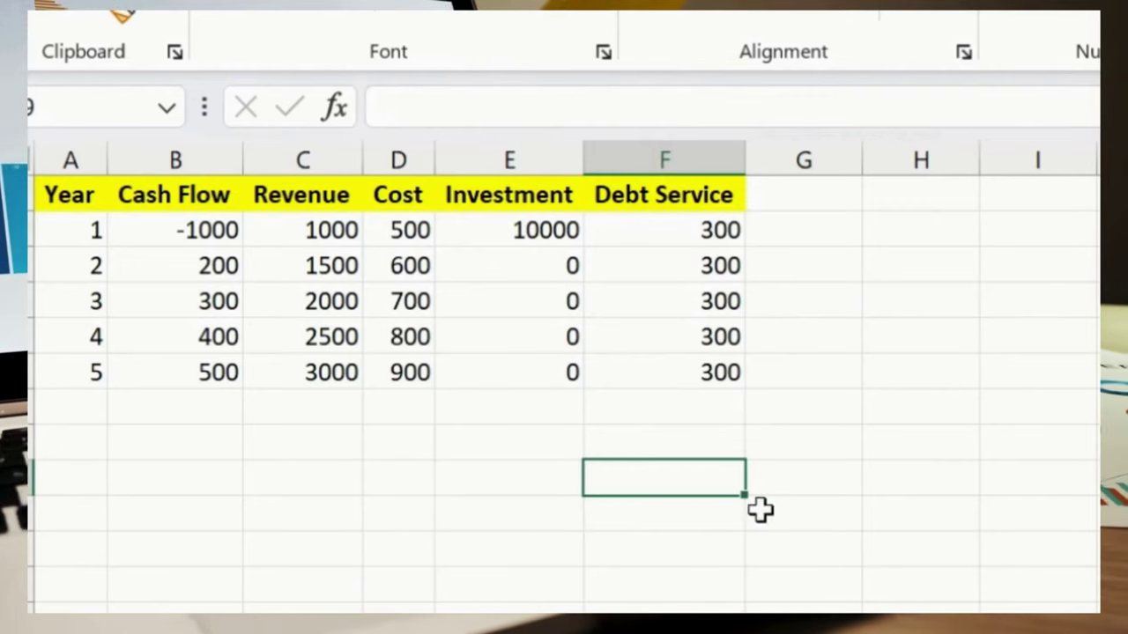
pyautogui.click(846, 234)
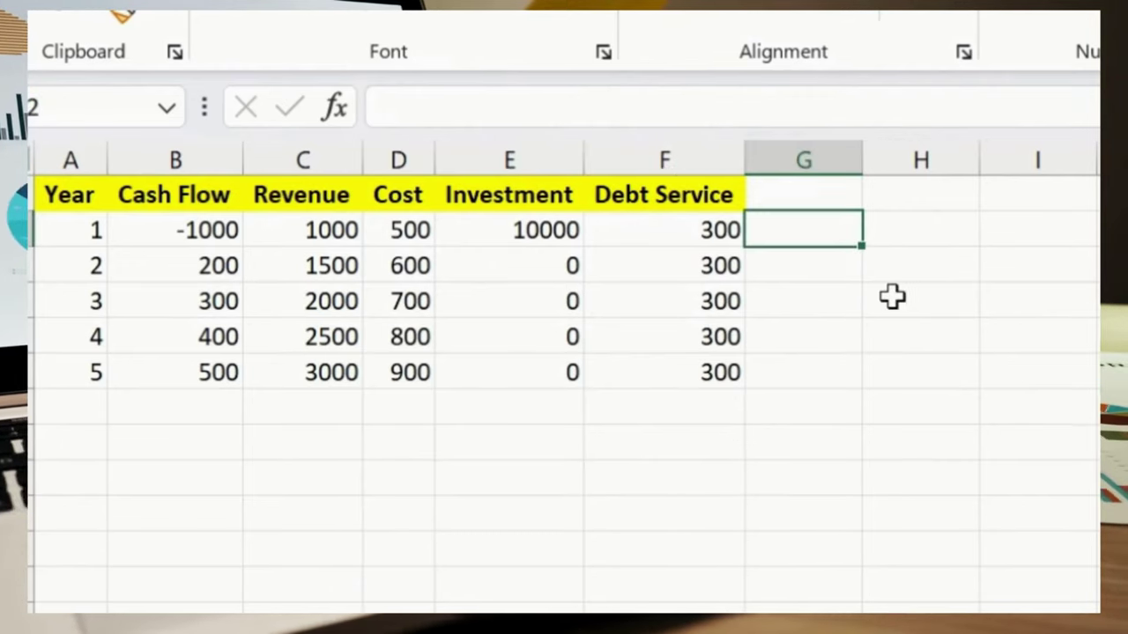
pyautogui.write('=SUM(')
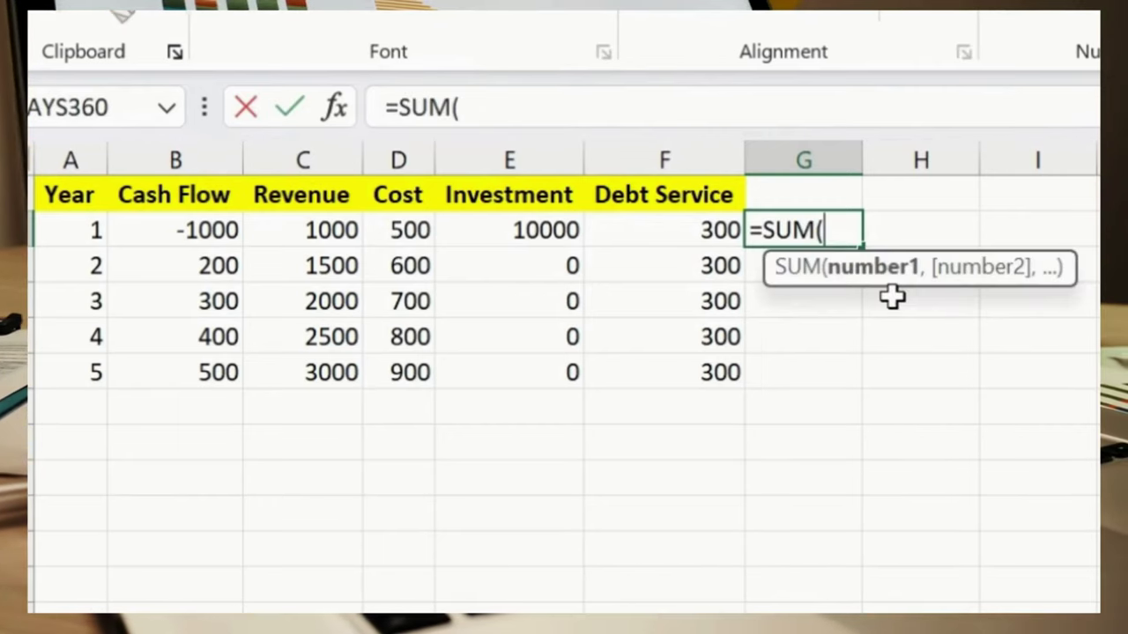
pyautogui.press('Left')
pyautogui.press('Left')
pyautogui.press('Left')
pyautogui.press('Left')
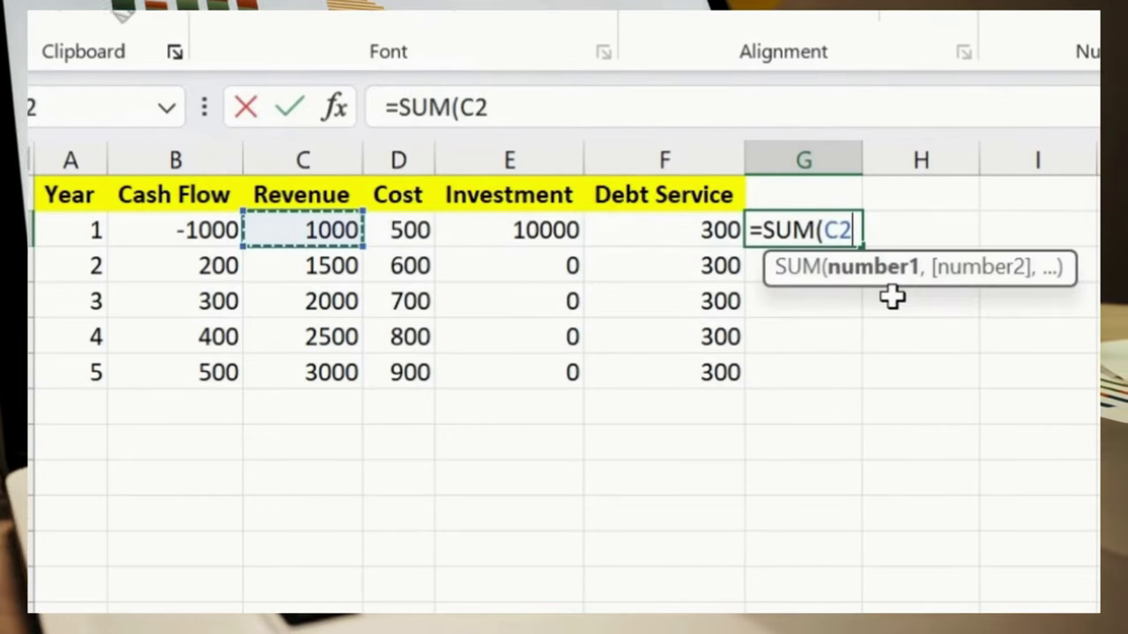
pyautogui.hotkey('shift', 'Down')
pyautogui.hotkey('shift', 'Down')
pyautogui.hotkey('shift', 'Down')
pyautogui.hotkey('shift', 'Down')
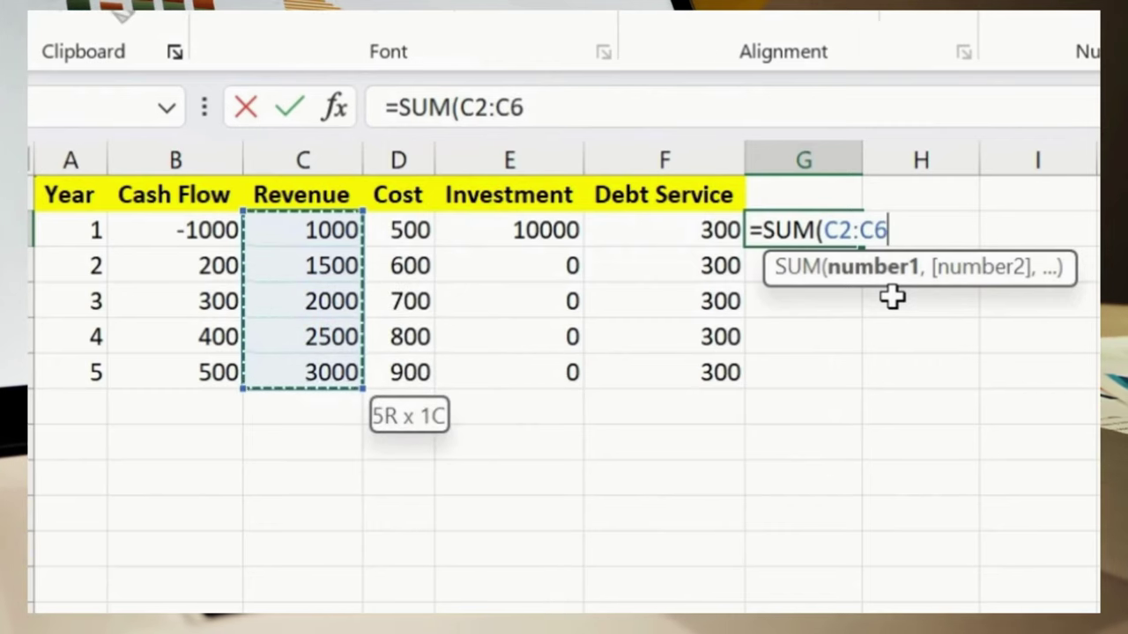
pyautogui.write(')')
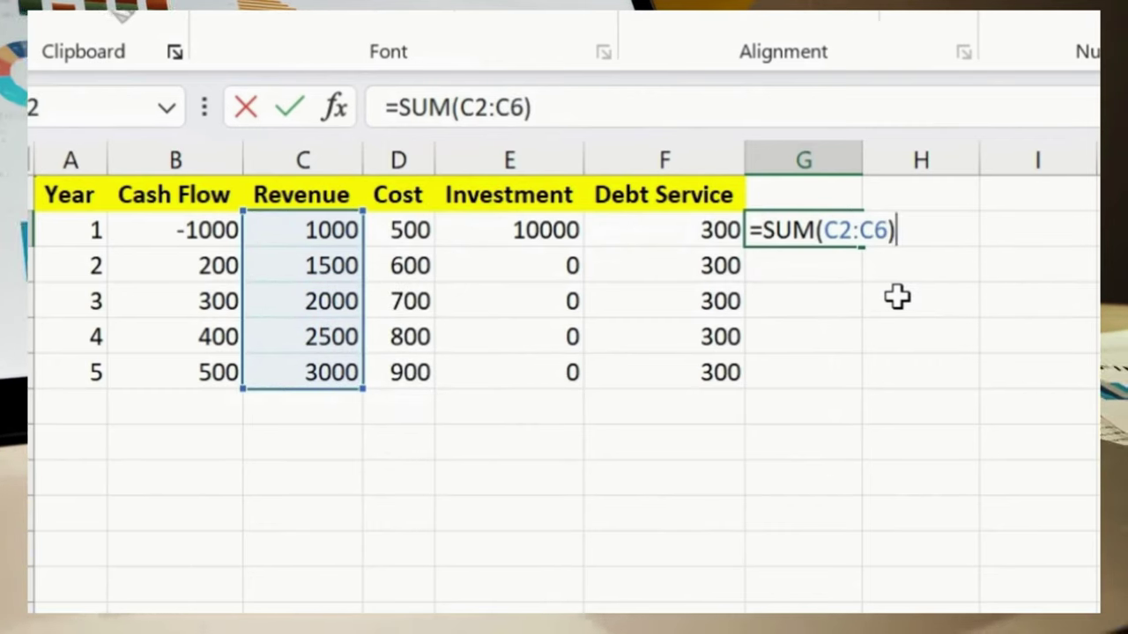
# - Divide the revenue total by the Debt Service total and enter the G2 formula =SUM(C2:C6)/SUM(F2:F6)
pyautogui.write('/SUM(')
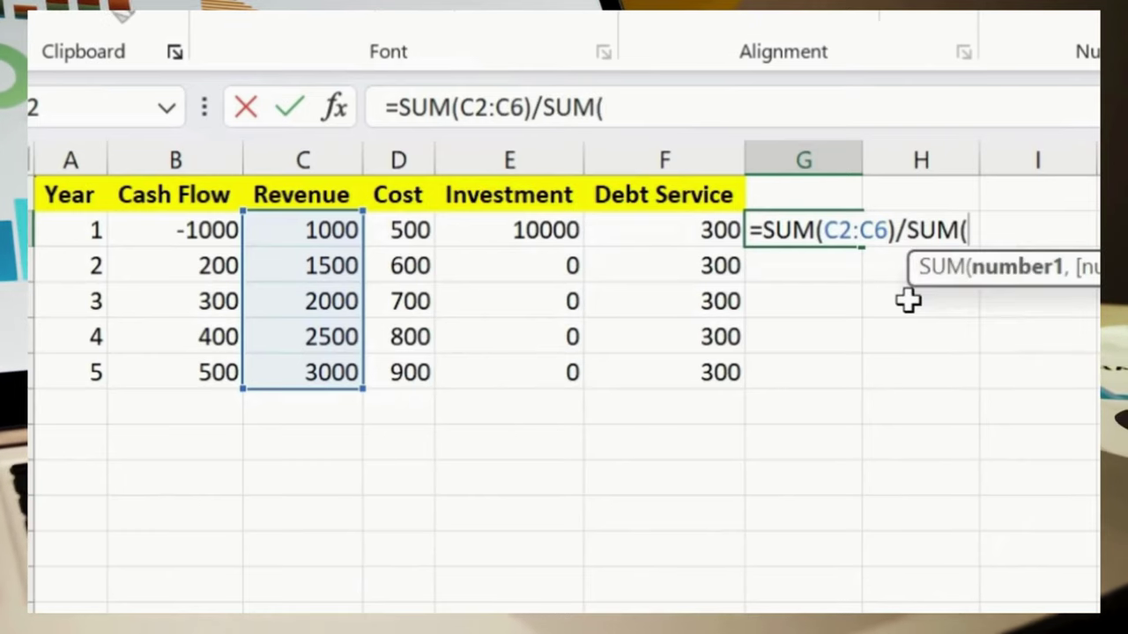
pyautogui.press('Left')
pyautogui.press('Left')
pyautogui.press('Right')
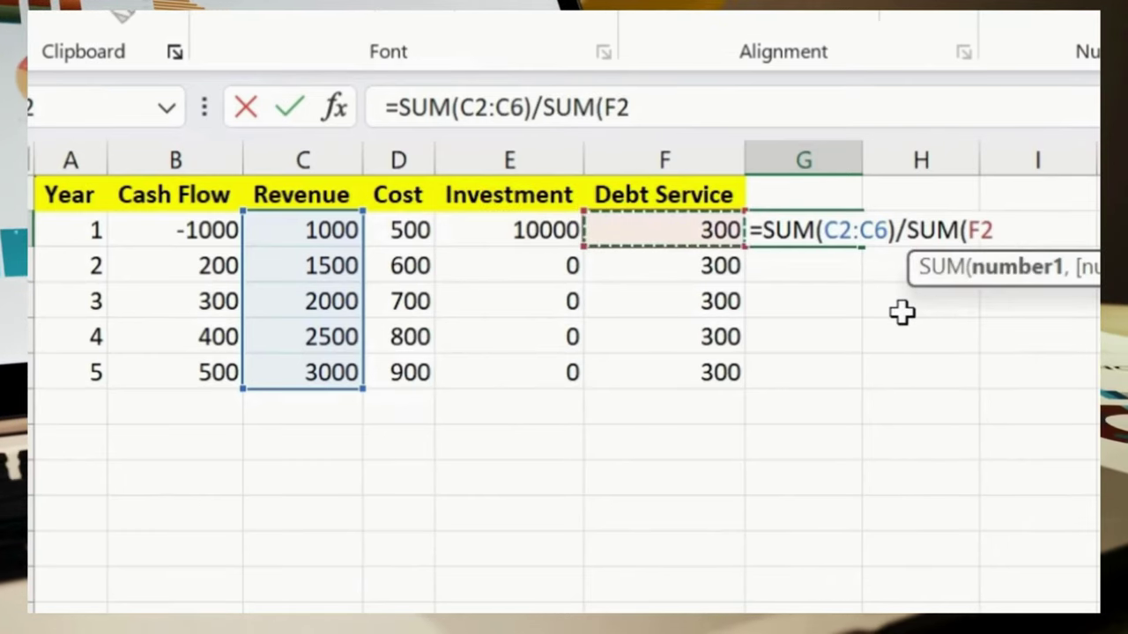
pyautogui.hotkey('shift', 'Down')
pyautogui.hotkey('shift', 'Down')
pyautogui.hotkey('shift', 'Down')
pyautogui.hotkey('shift', 'Down')
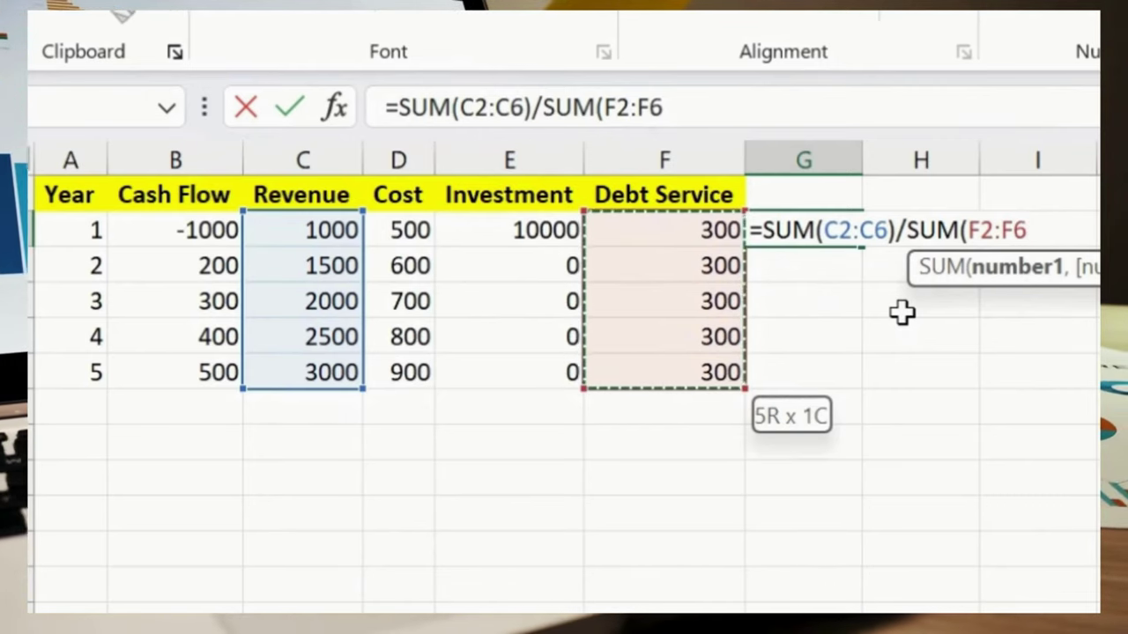
pyautogui.write(')')
pyautogui.press('Return')
pyautogui.press('Up')
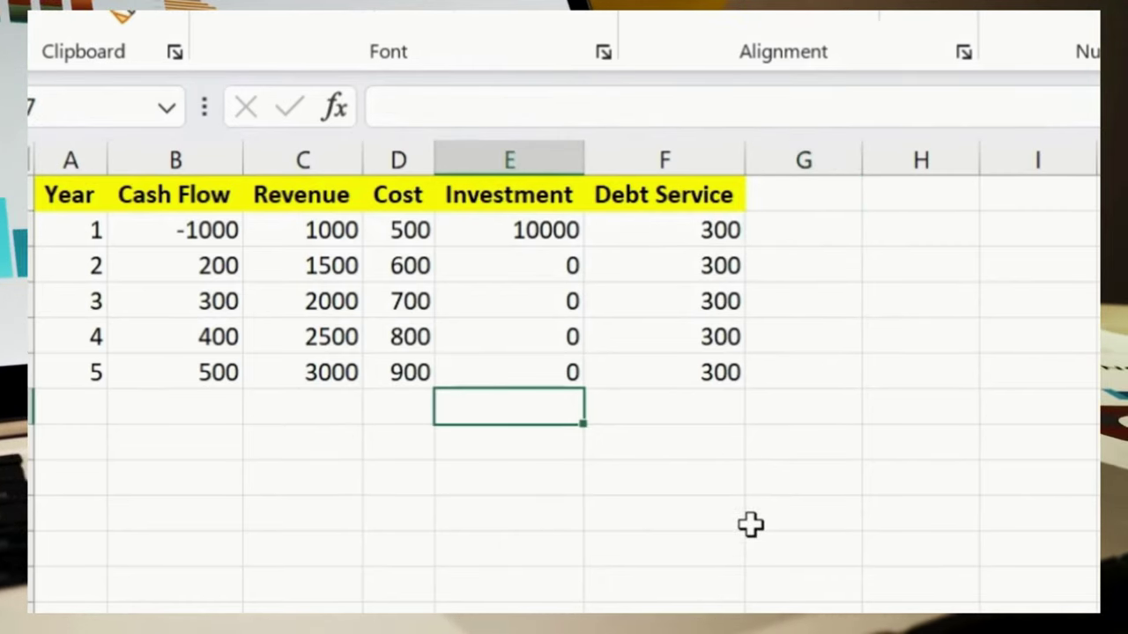
# - Start a return on investment formula in G7 that totals the Cash Flow column, =(SUM(B2:B6)
pyautogui.click(524, 467)
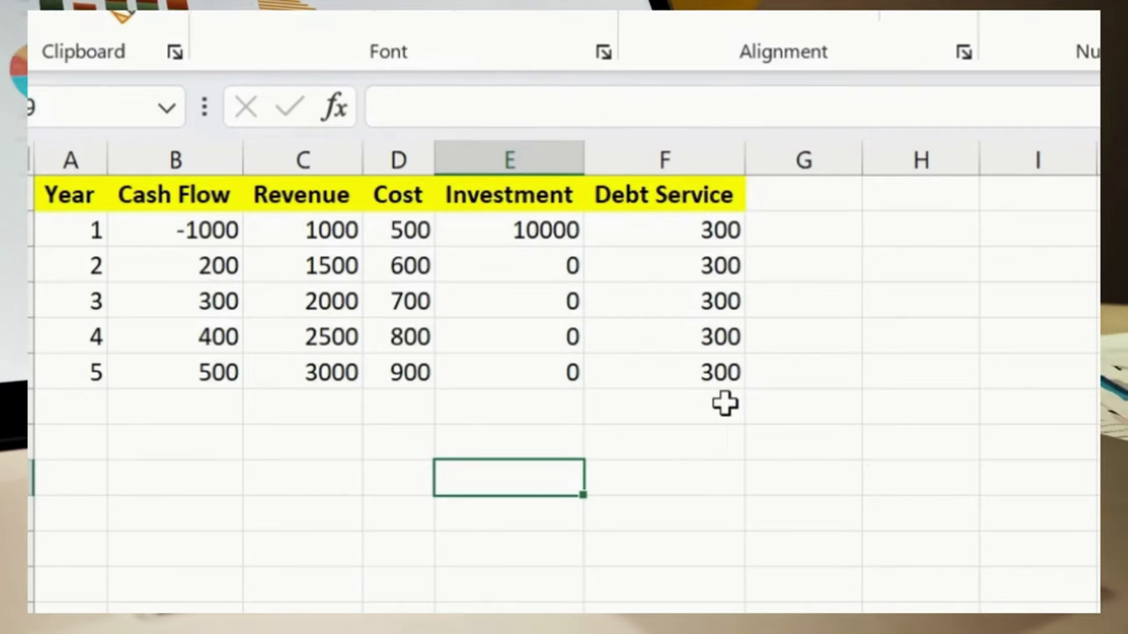
pyautogui.click(832, 404)
pyautogui.write('=')
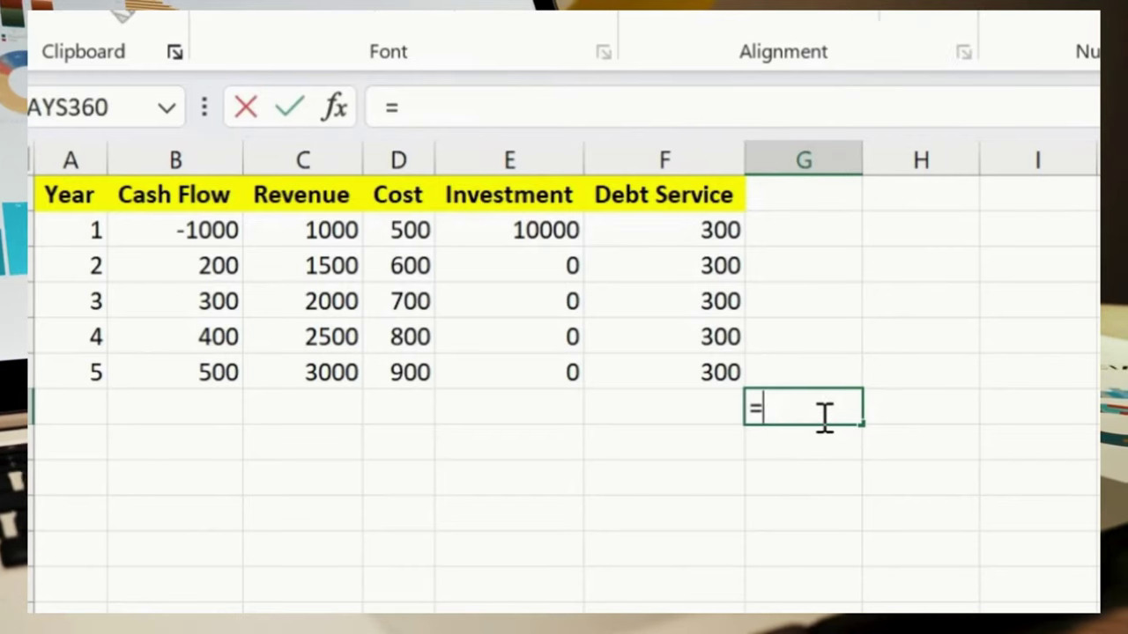
pyautogui.write('(SUM(')
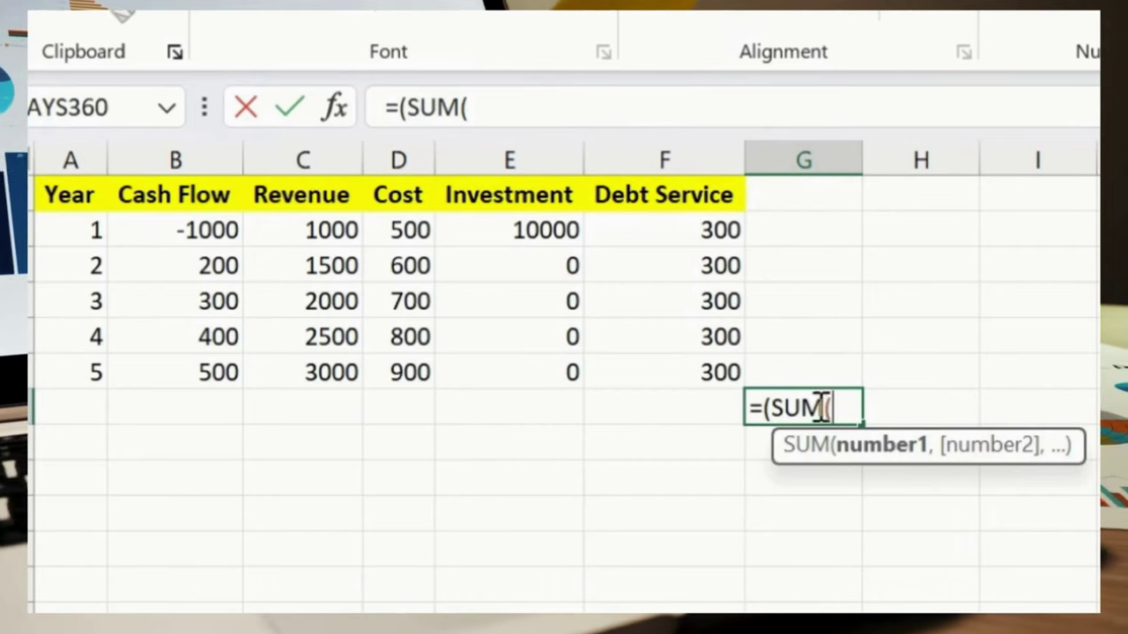
pyautogui.moveTo(203, 228); pyautogui.dragTo(200, 381)
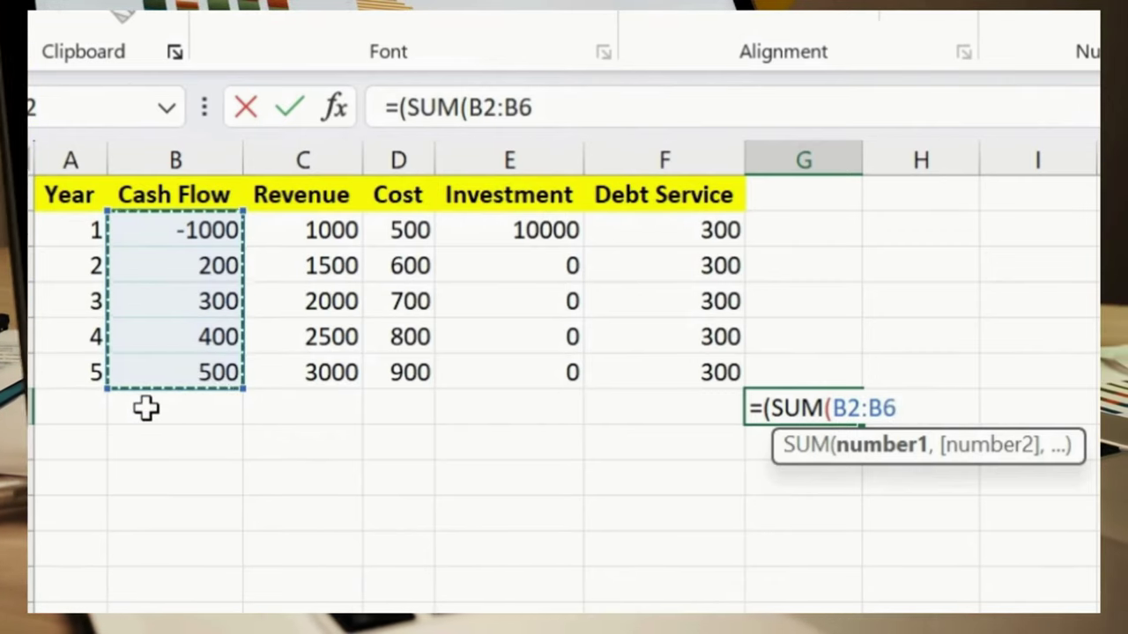
pyautogui.write(')')
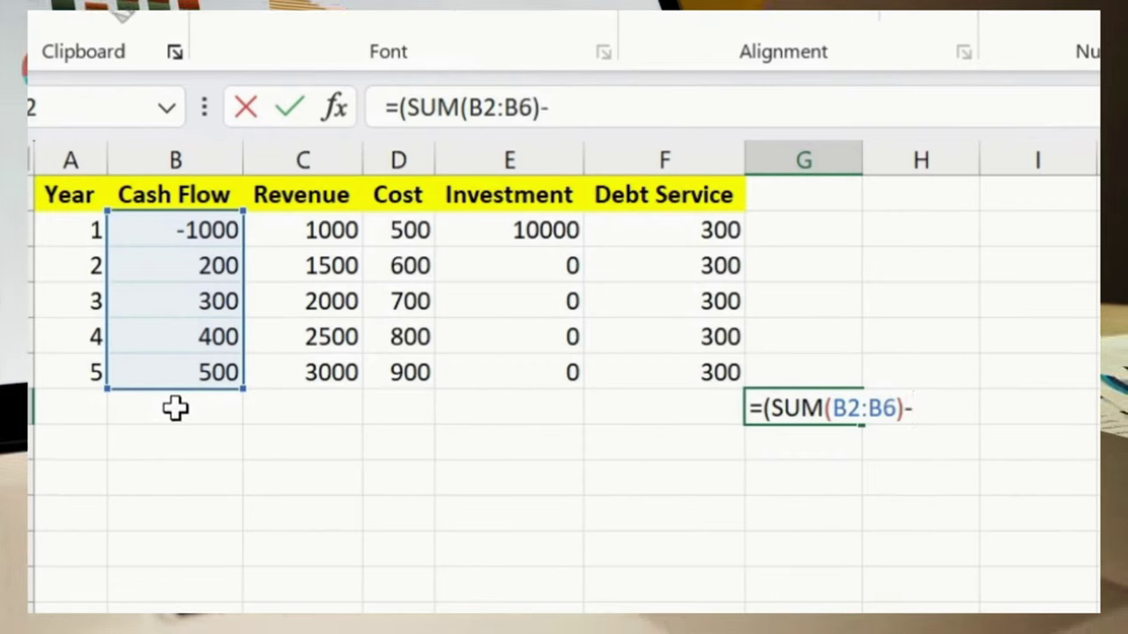
# - Subtract the year 1 investment, divide by it, and enter the G7 formula as =(SUM(B2:B6)-E2)/E2
pyautogui.write('-')
pyautogui.click(552, 230)
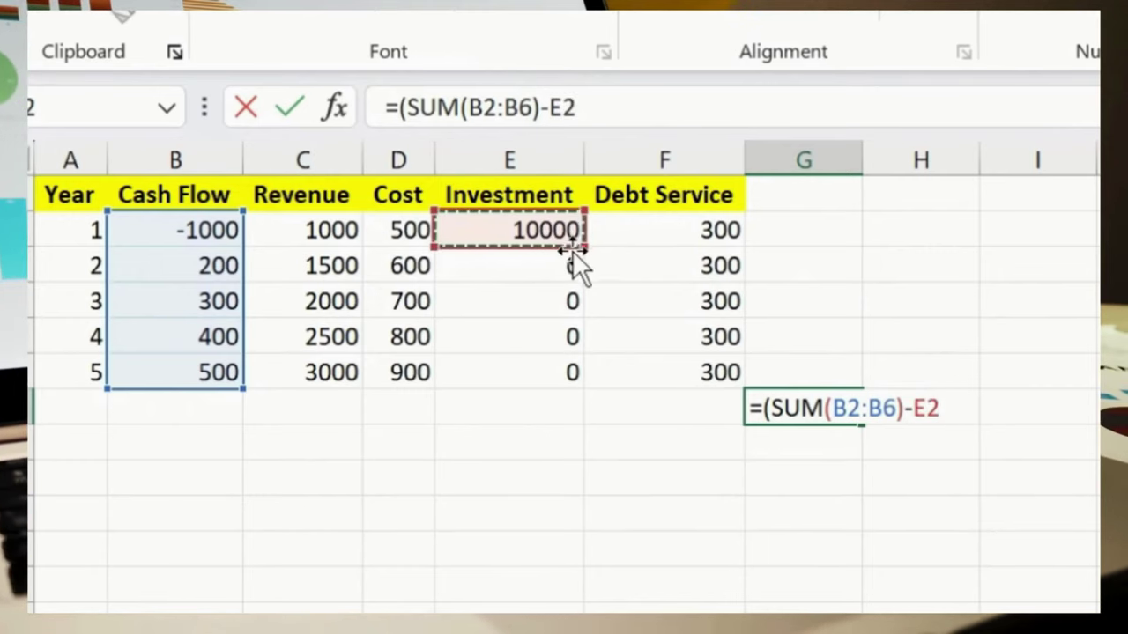
pyautogui.write(')')
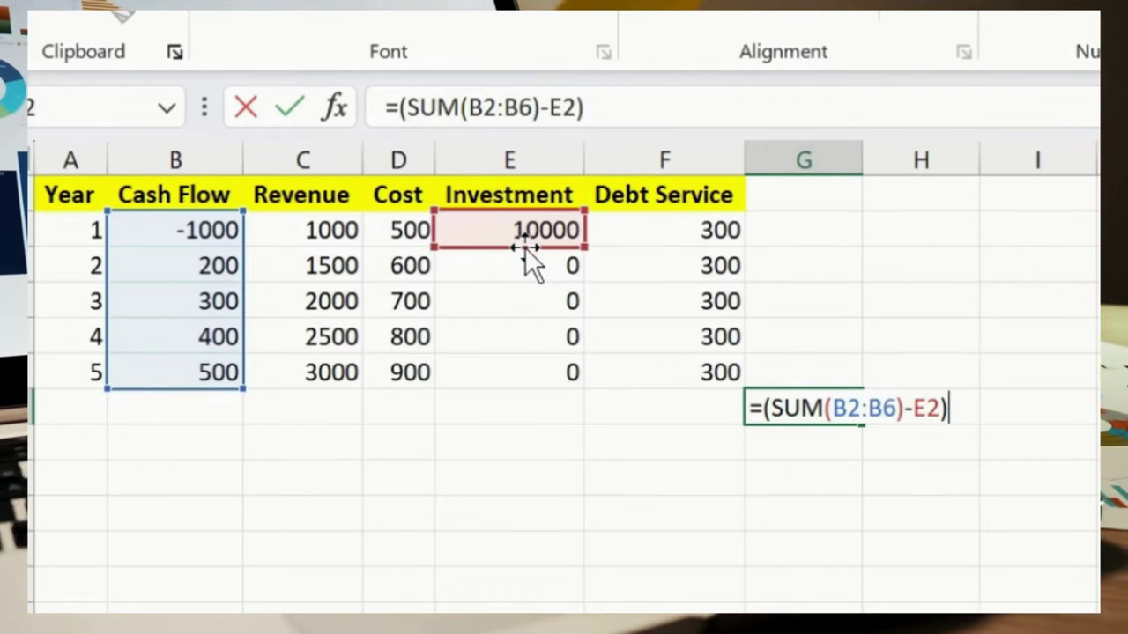
pyautogui.write('/')
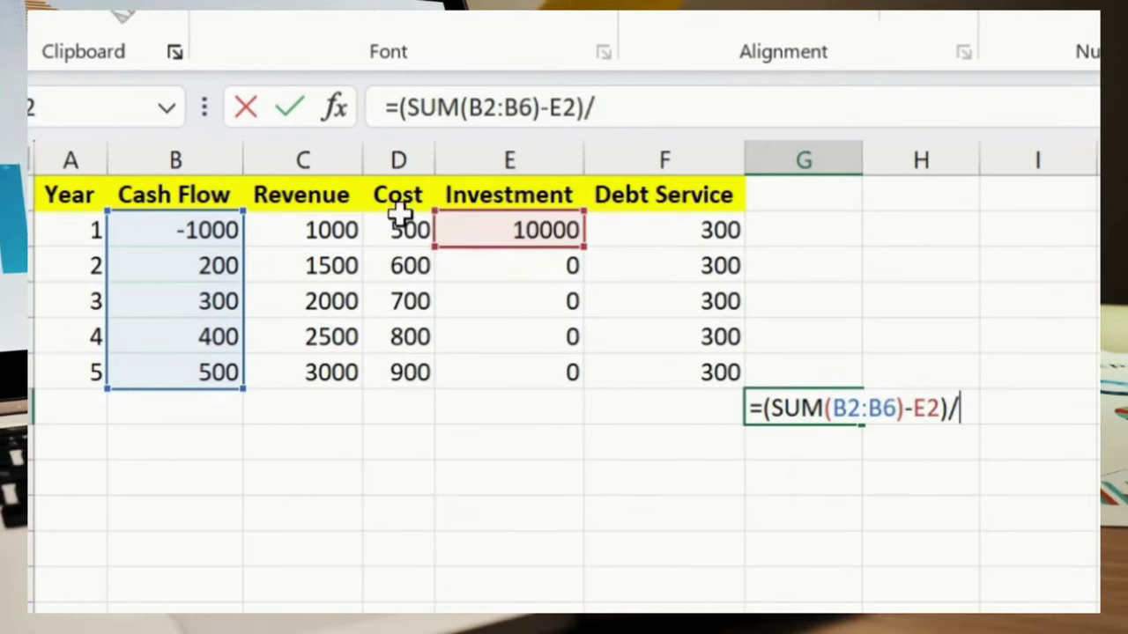
pyautogui.click(536, 229)
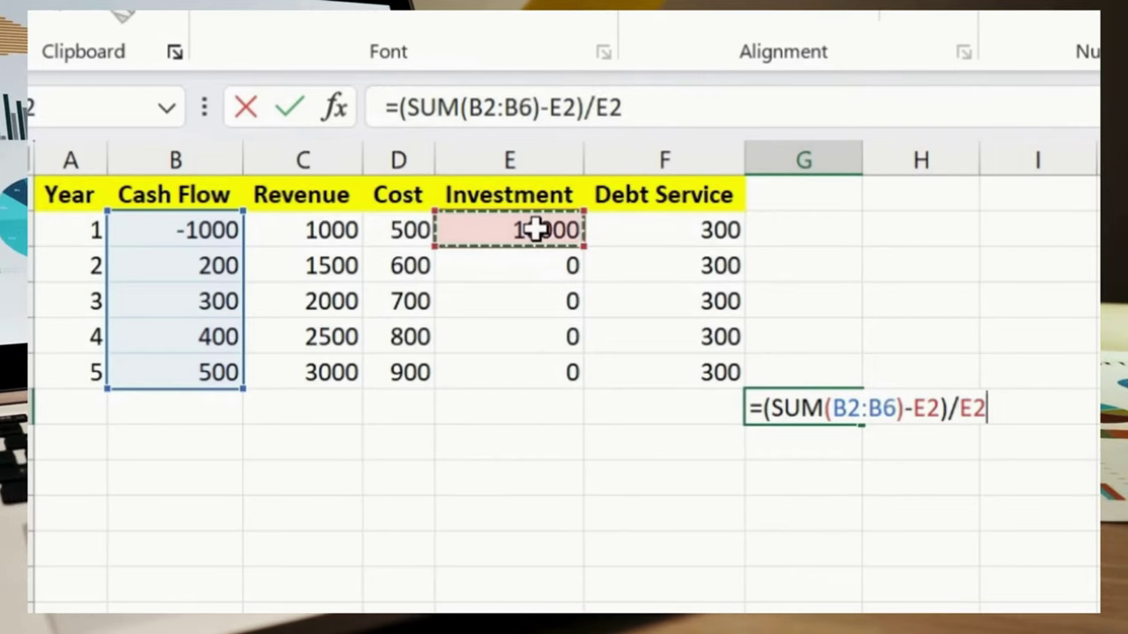
pyautogui.press('Return')
pyautogui.press('Up')
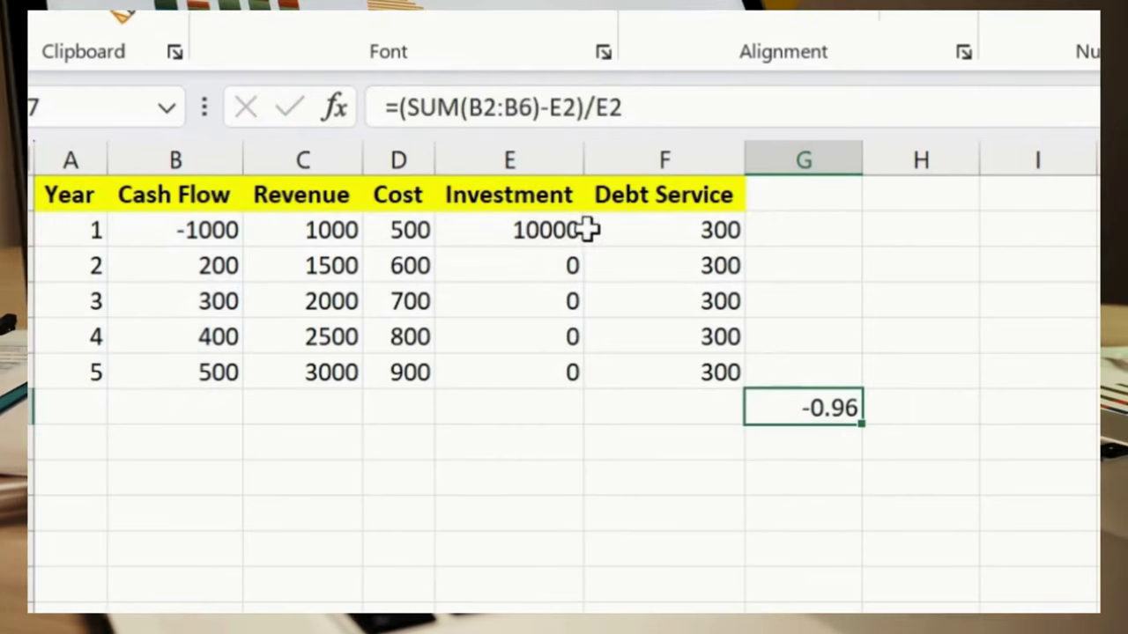
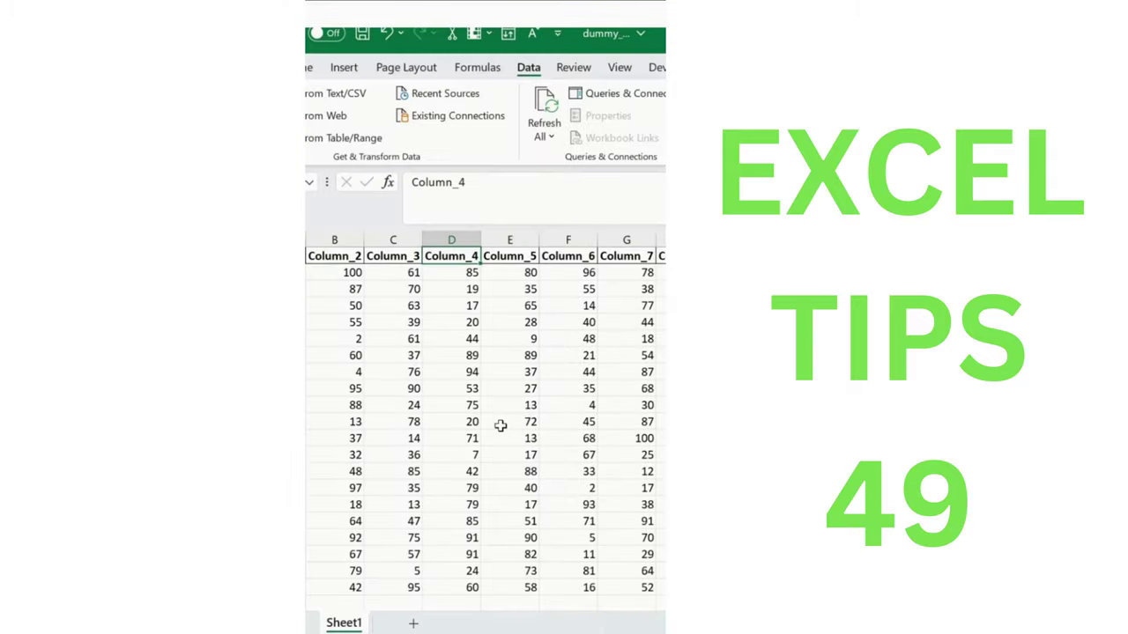
# - Open the code of Sheet1 in dummy_data.xlsx and add Cells.EntireColumn.AutoFilter to the Worksheet object's default event procedure
pyautogui.rightClick(353, 628)
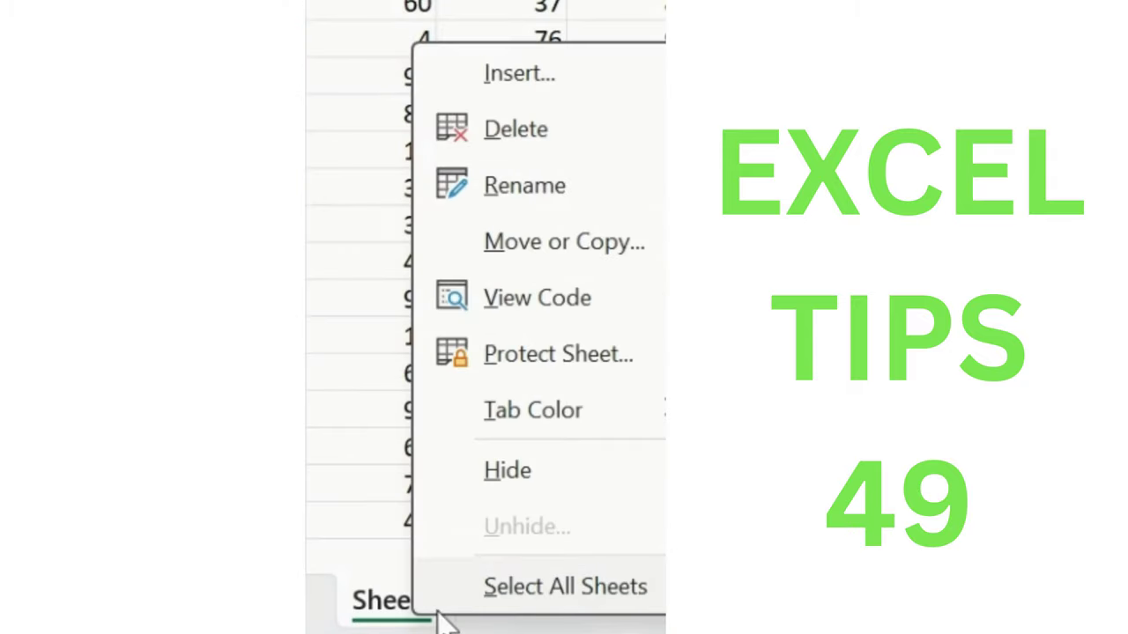
pyautogui.click(581, 301)
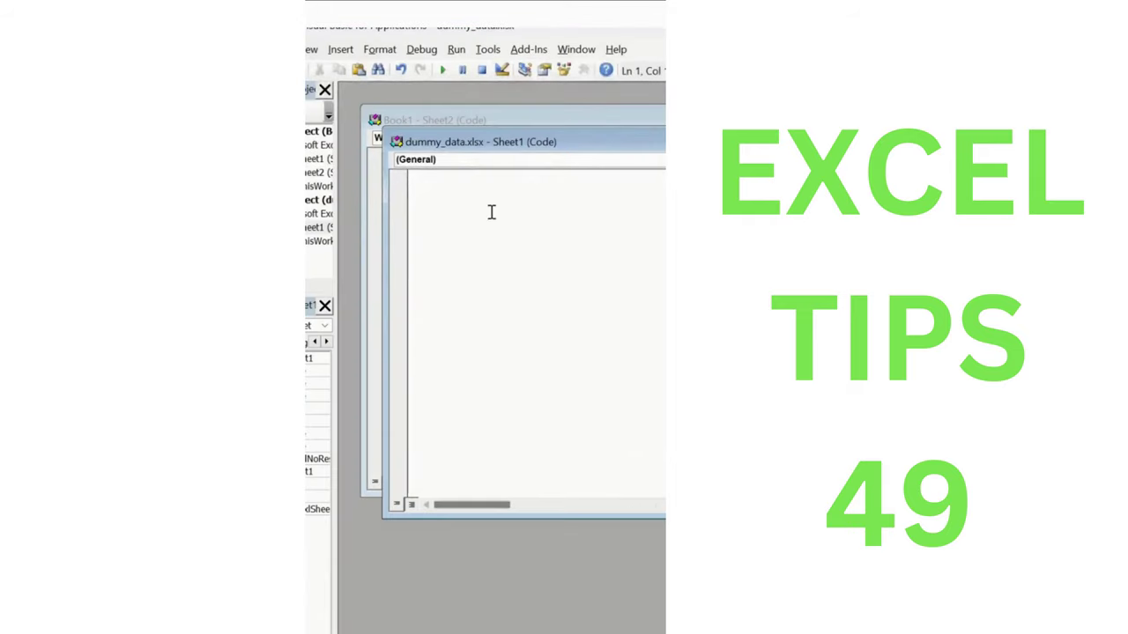
pyautogui.click(461, 163)
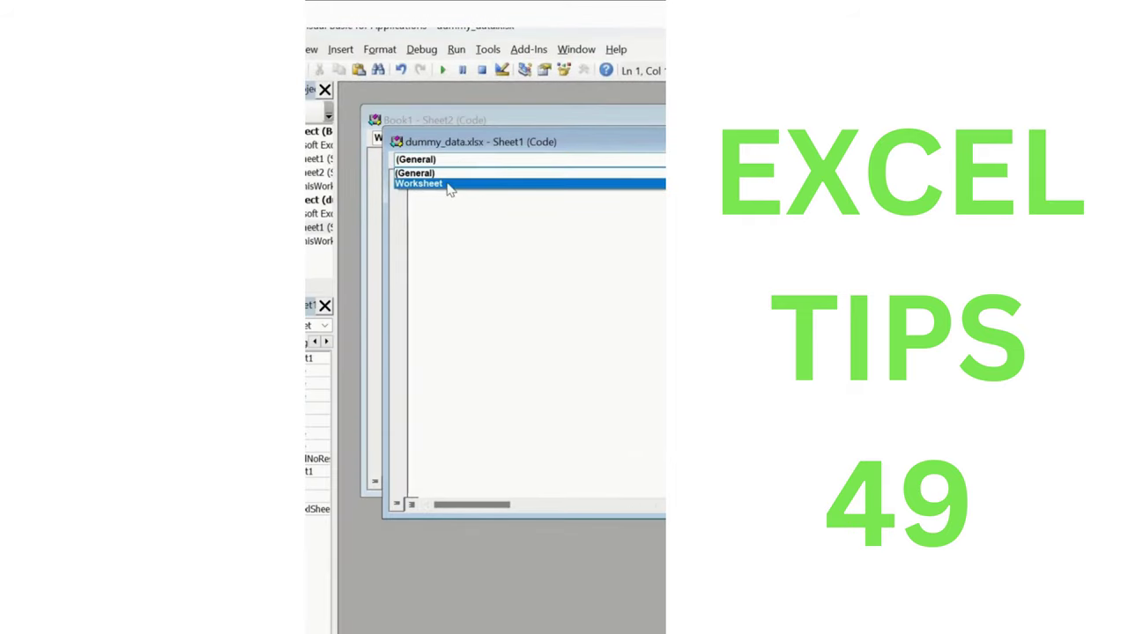
pyautogui.click(448, 186)
pyautogui.write('Cells.EntireColumn.AutoFilter')
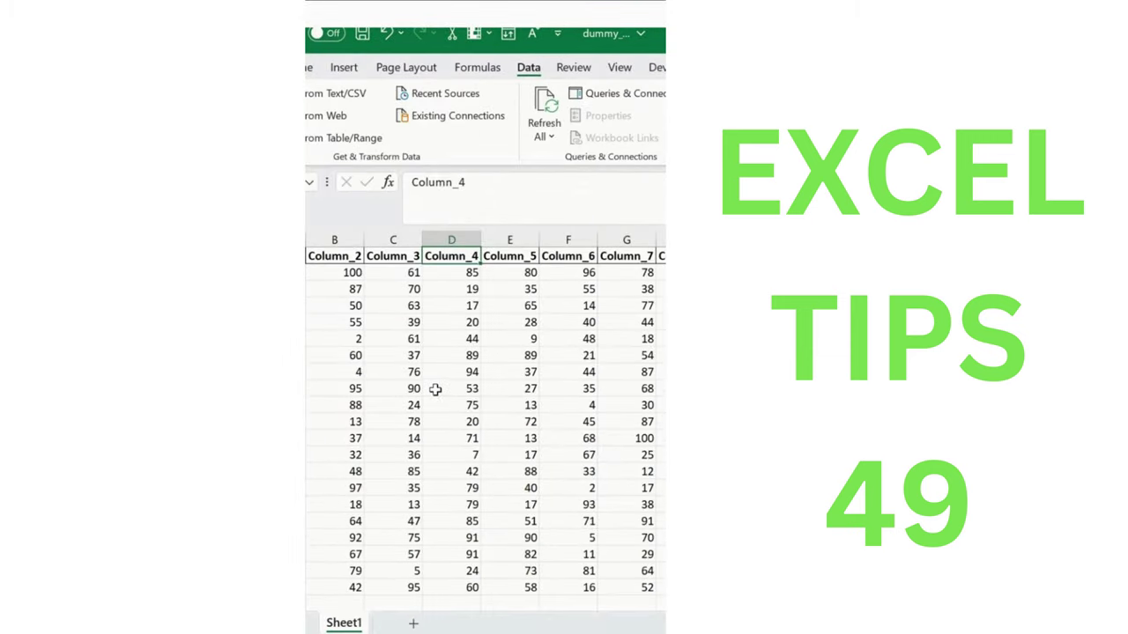
# - Test the automatic filter code by selecting data cells and headers in turn, mainly in Column_3
pyautogui.click(435, 387)
pyautogui.click(438, 256)
pyautogui.click(389, 305)
pyautogui.click(392, 256)
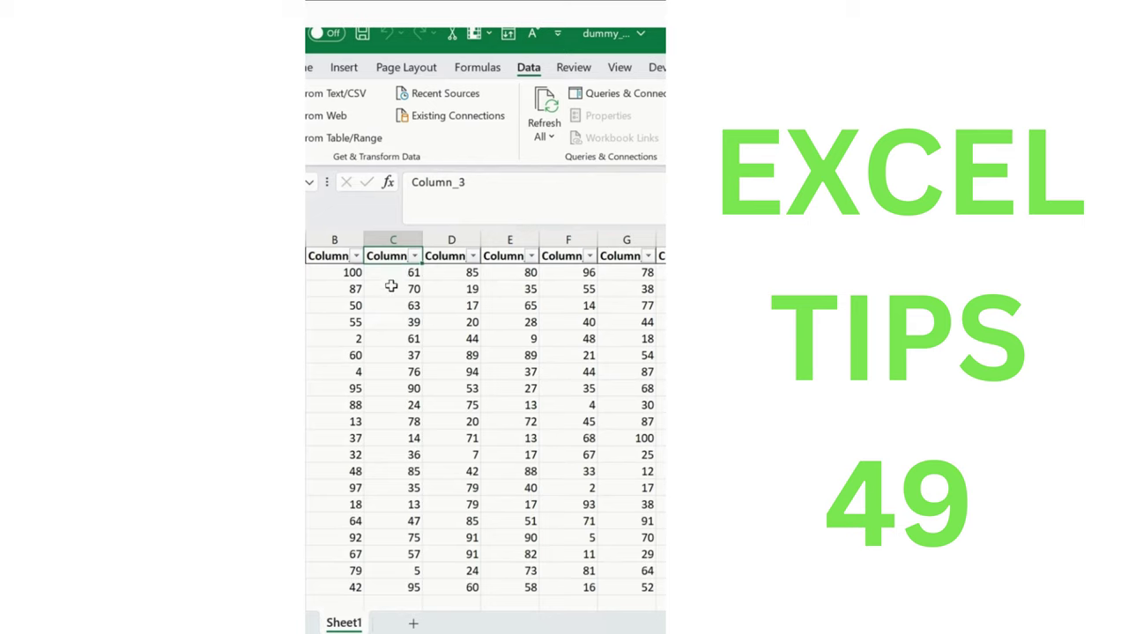
pyautogui.moveTo(397, 339); pyautogui.dragTo(396, 323)
pyautogui.click(395, 323)
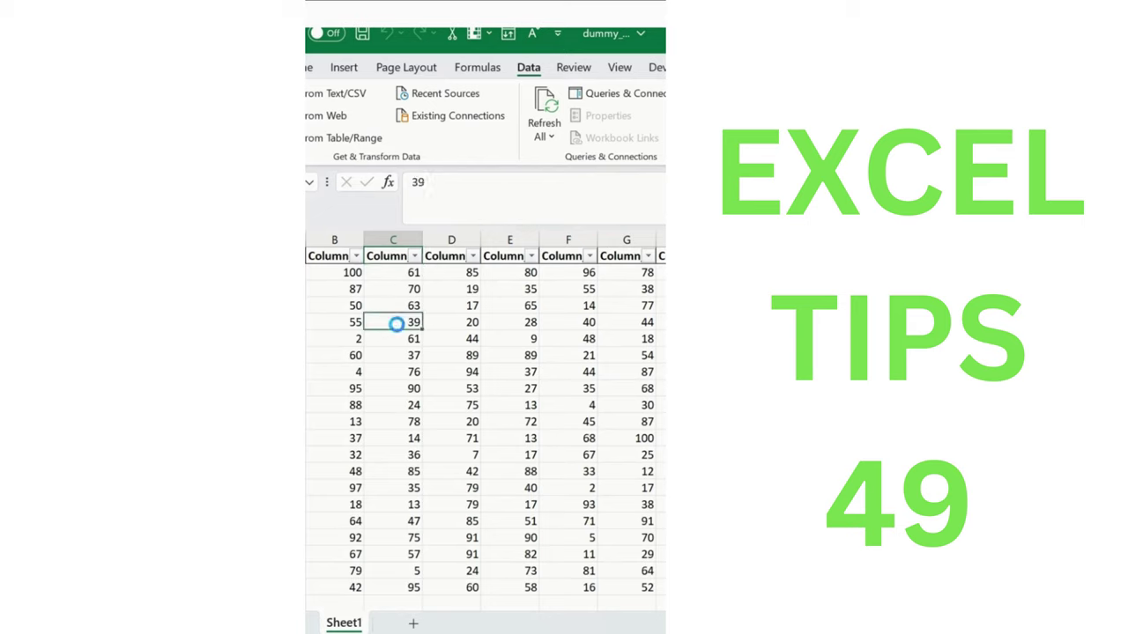
pyautogui.click(392, 255)
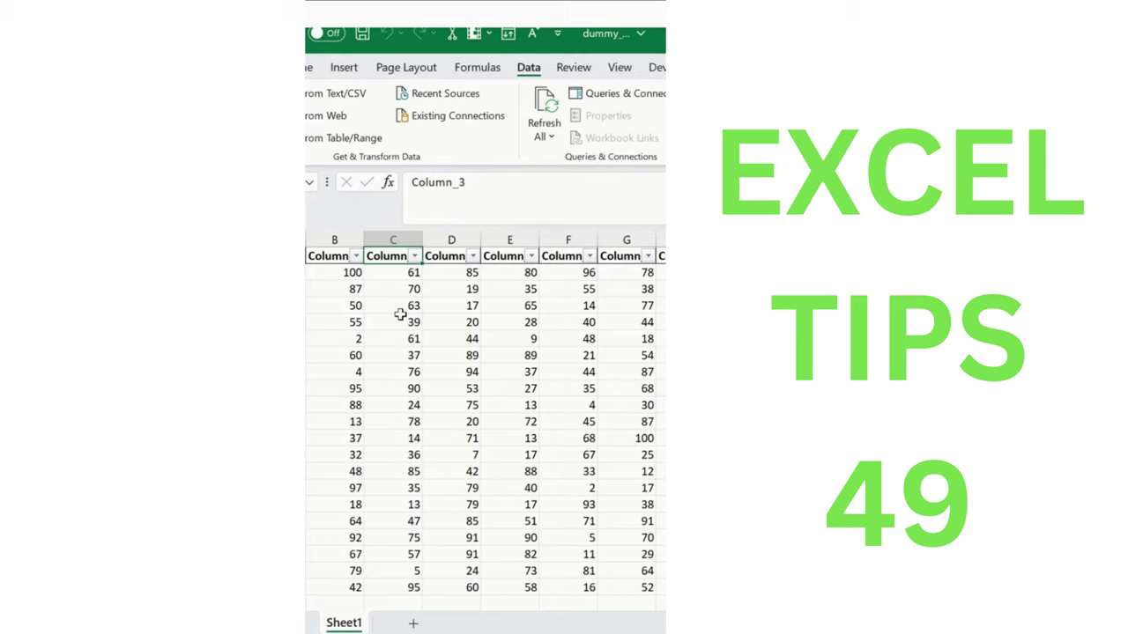
pyautogui.click(401, 321)
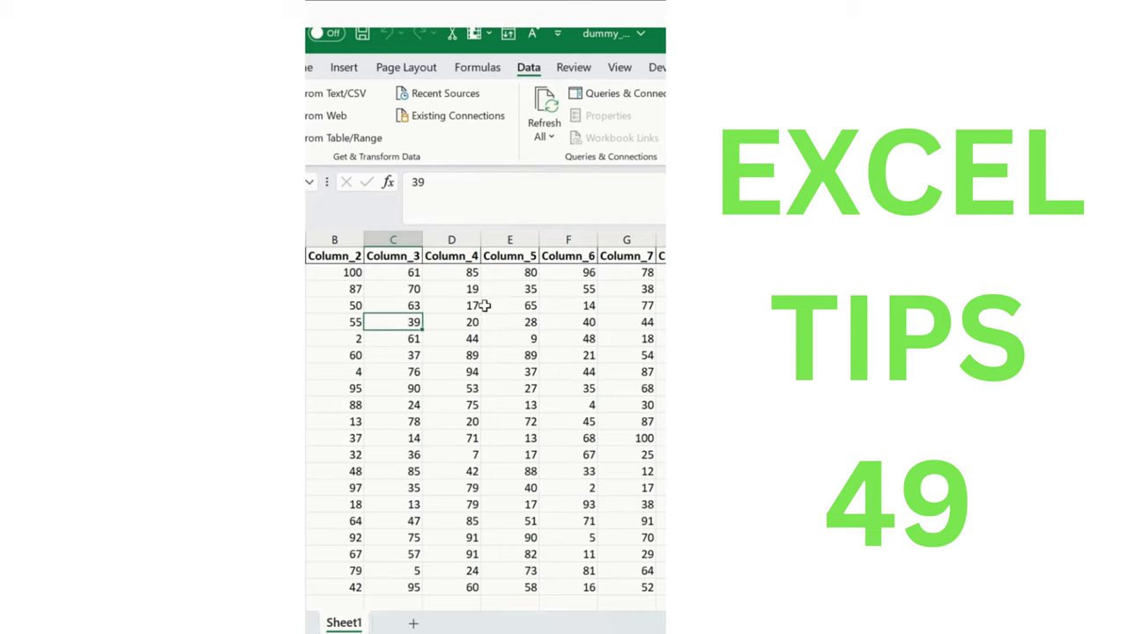
# - Repeat the filter code test by alternating between data cells and the Column_4 header
pyautogui.click(461, 290)
pyautogui.click(448, 257)
pyautogui.click(458, 356)
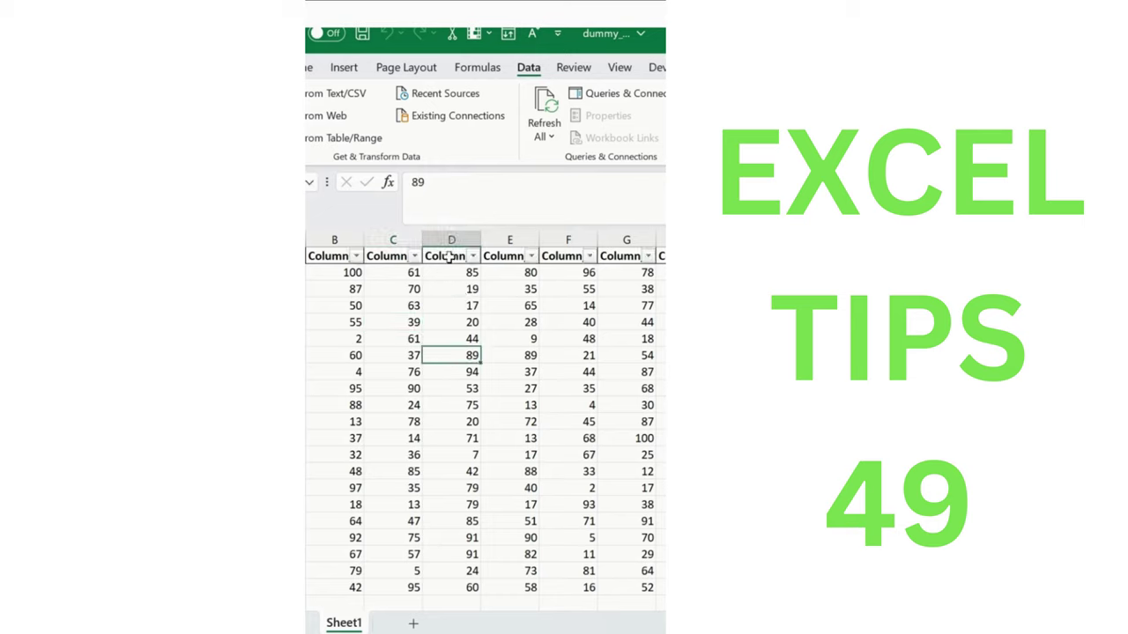
pyautogui.click(449, 256)
pyautogui.click(447, 335)
pyautogui.click(448, 256)
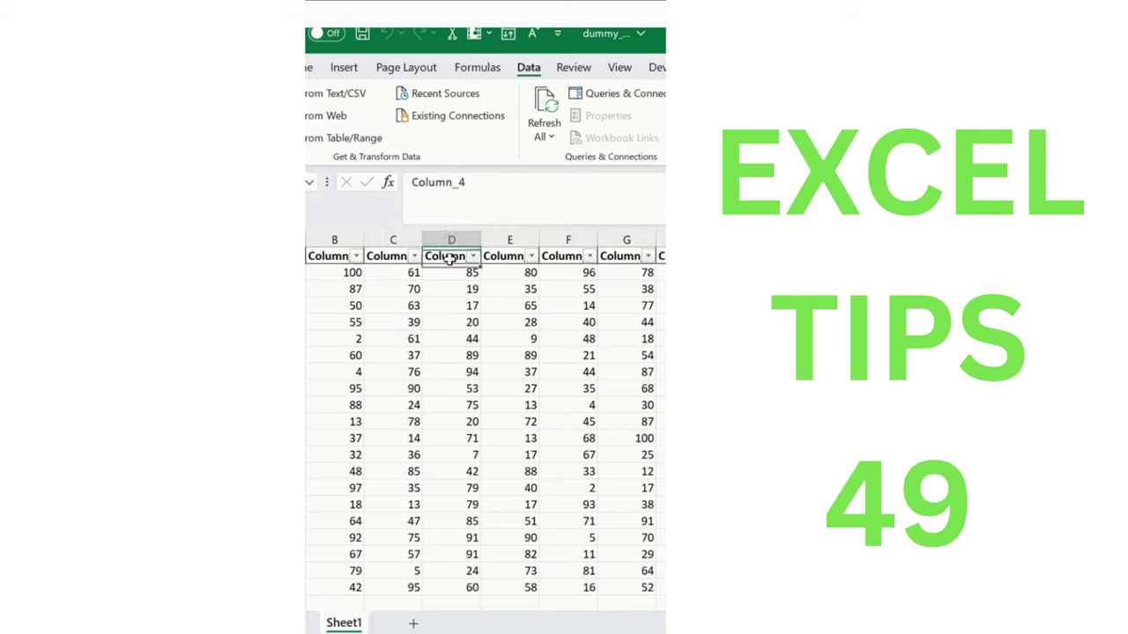
pyautogui.click(443, 304)
pyautogui.click(448, 256)
# - Toggle the header filters three times, and select a data cell under Column_4
pyautogui.hotkey('ctrl', 'shift', 'l')
pyautogui.hotkey('ctrl', 'shift', 'l')
pyautogui.hotkey('ctrl', 'shift', 'l')
pyautogui.click(443, 291)
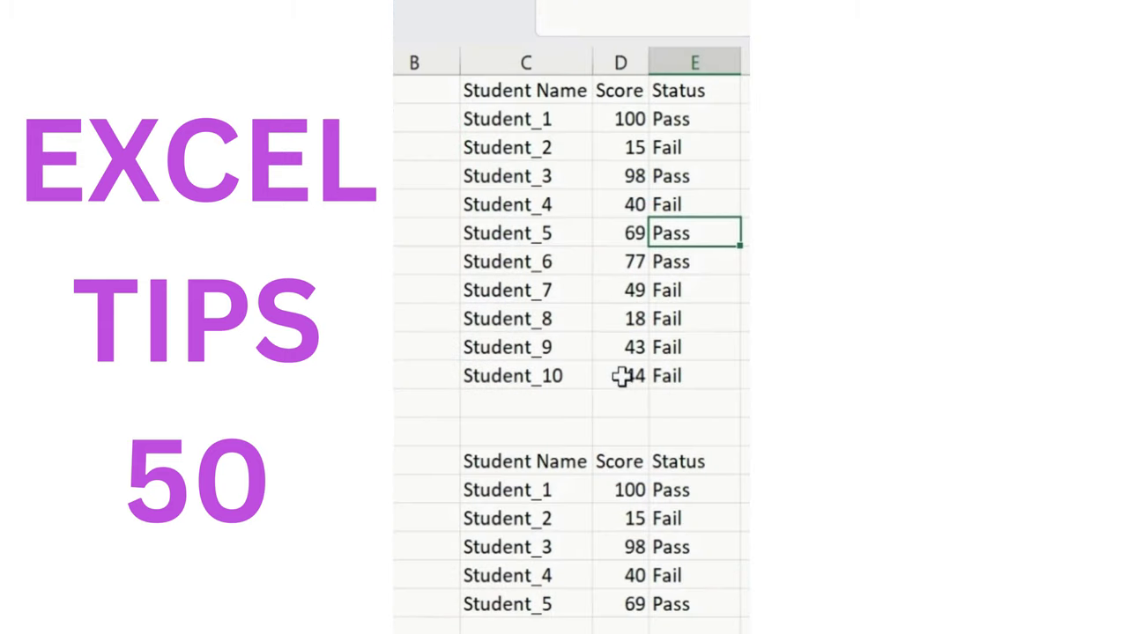
# - Convert the lower Student Name, Score and Status range, from Student_1 to Student_5, into an Excel table
pyautogui.click(553, 485)
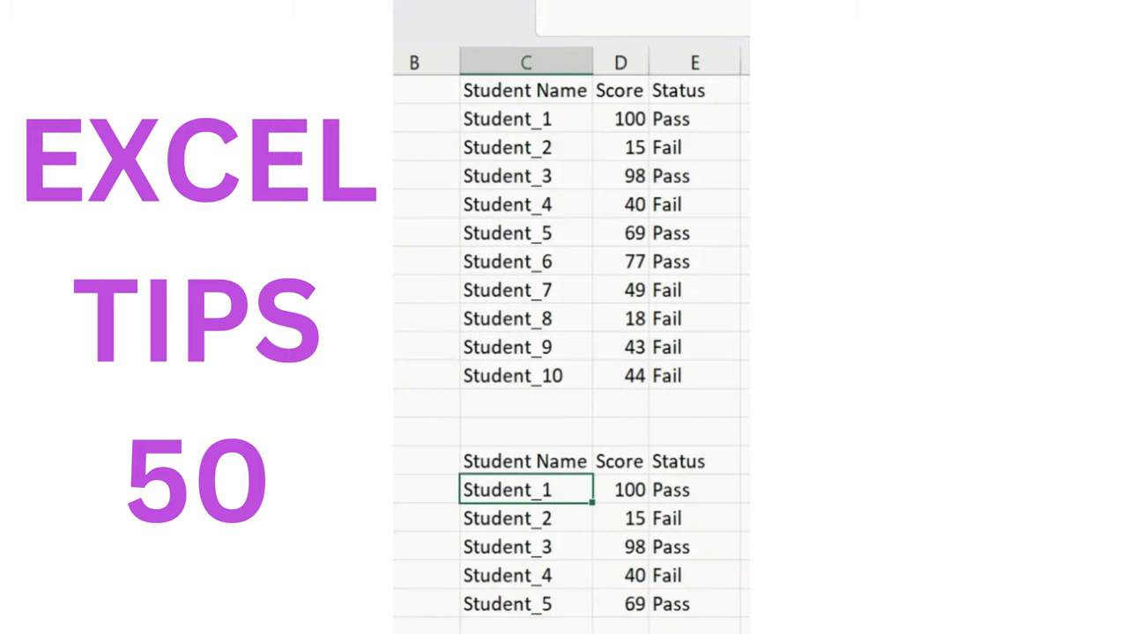
pyautogui.hotkey('ctrl', 'c')
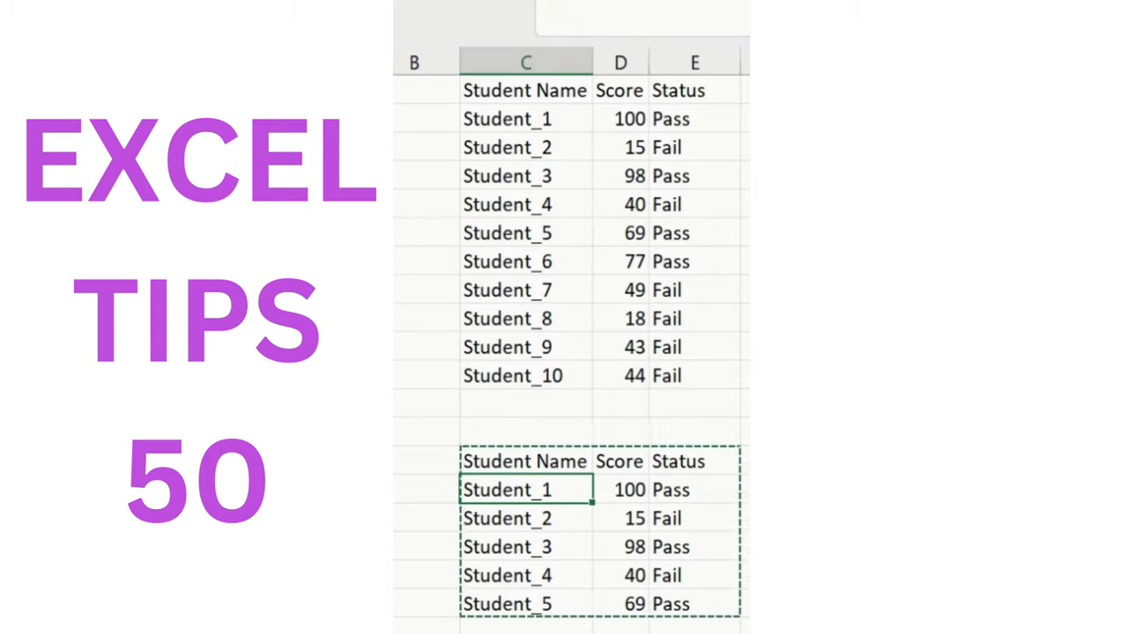
pyautogui.hotkey('ctrl', 't')
pyautogui.press('Return')
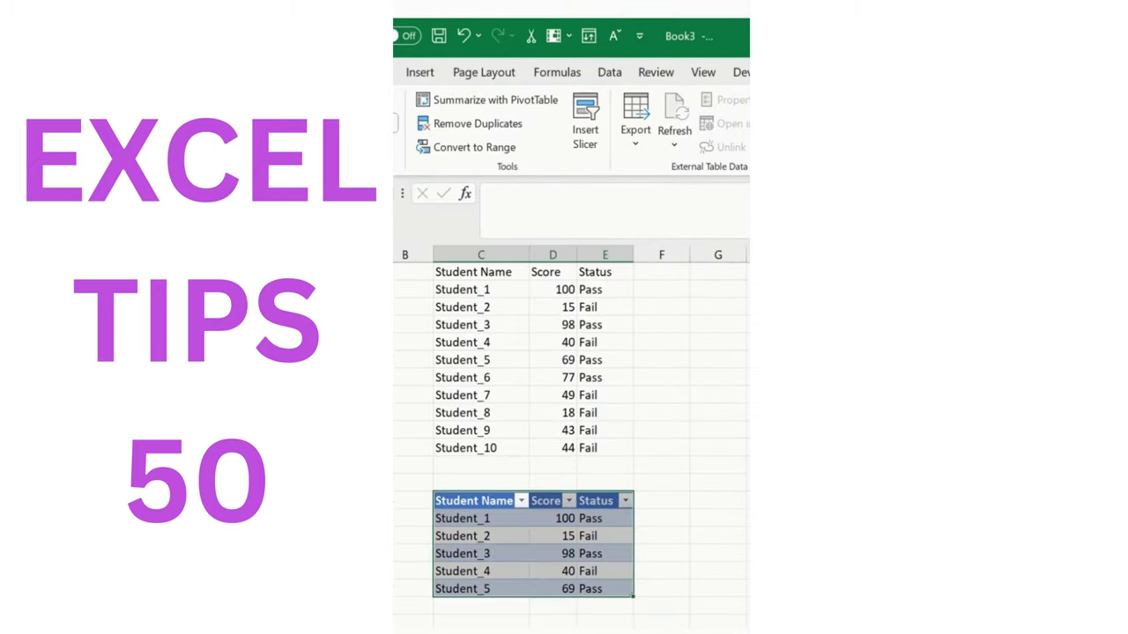
# - Convert the lower student table, Student_1 to Student_5, back to a normal range, and select its cells
pyautogui.click(599, 519)
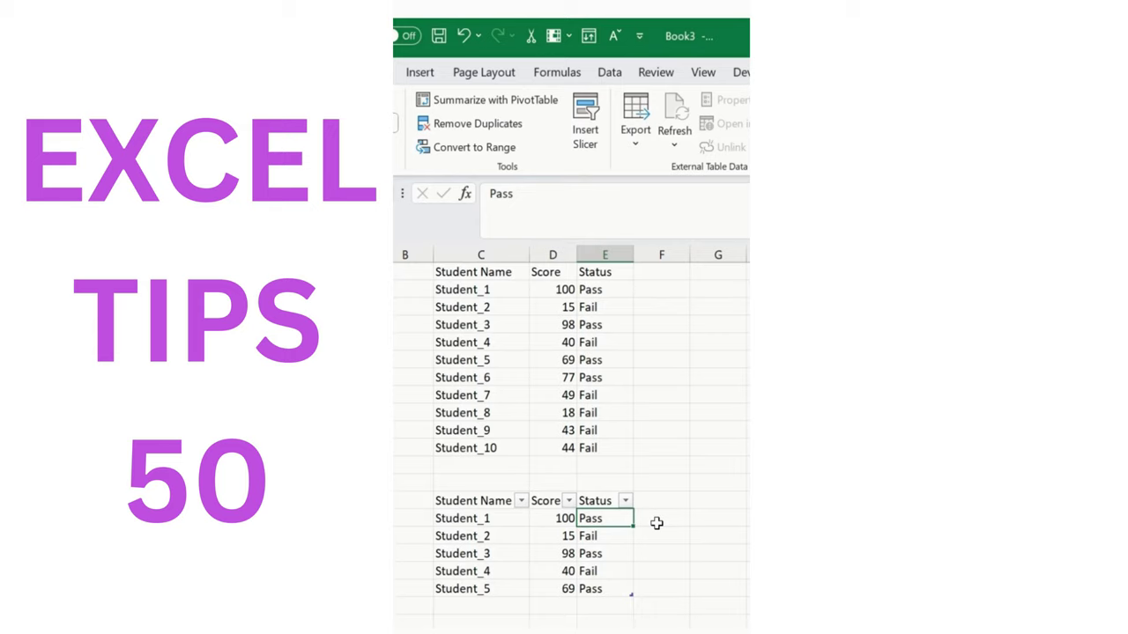
pyautogui.click(444, 535)
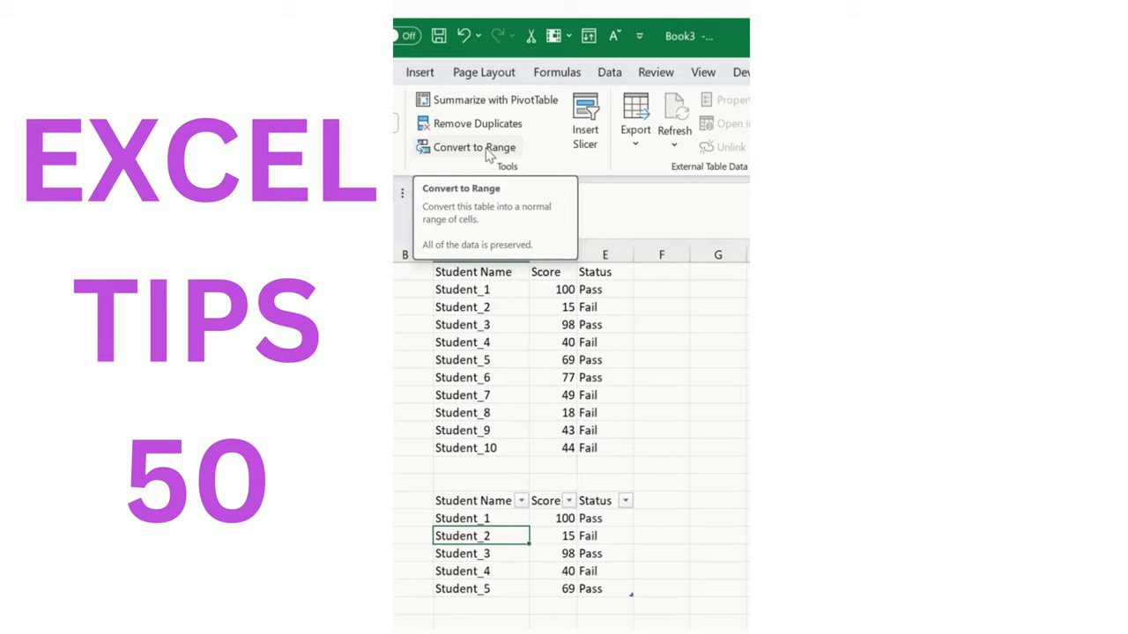
pyautogui.click(487, 150)
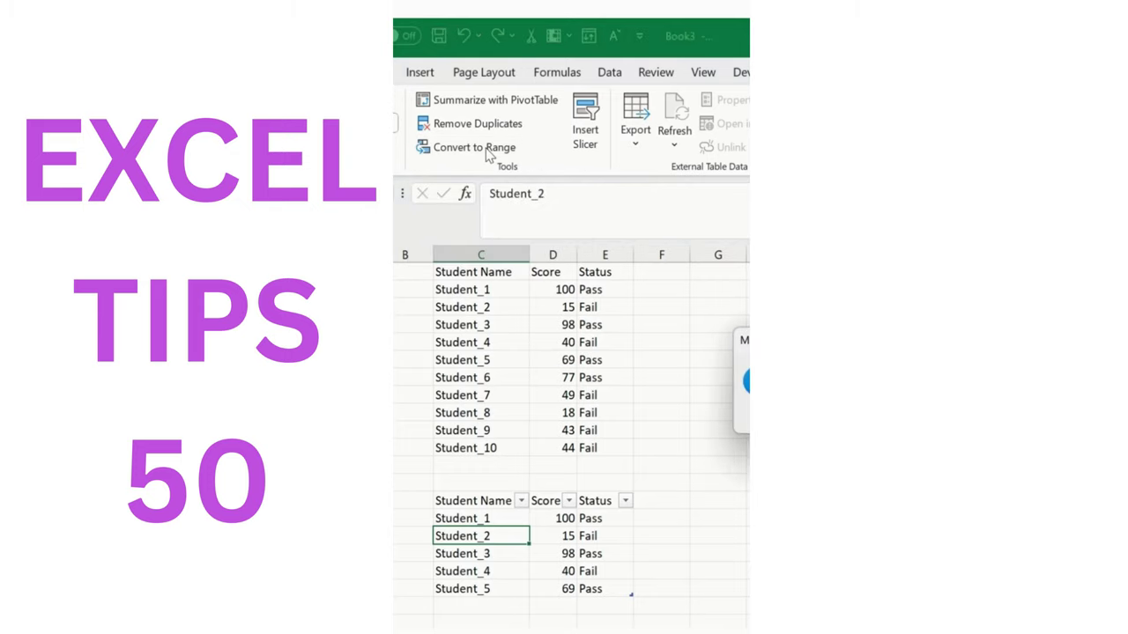
pyautogui.click(547, 385)
pyautogui.click(587, 484)
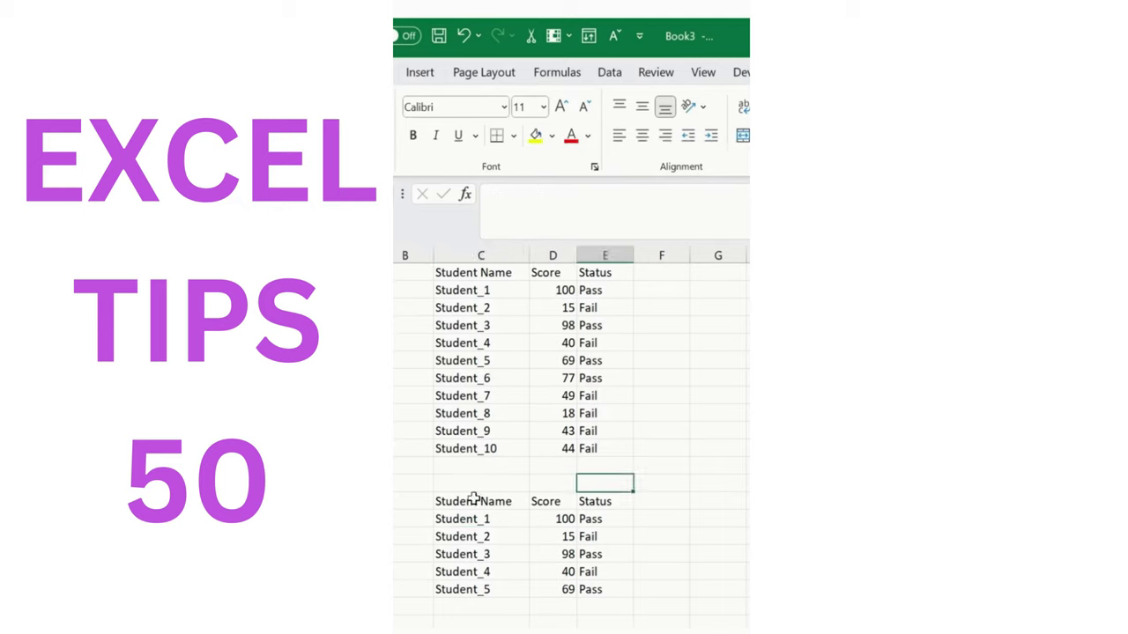
pyautogui.moveTo(476, 498); pyautogui.dragTo(615, 588)
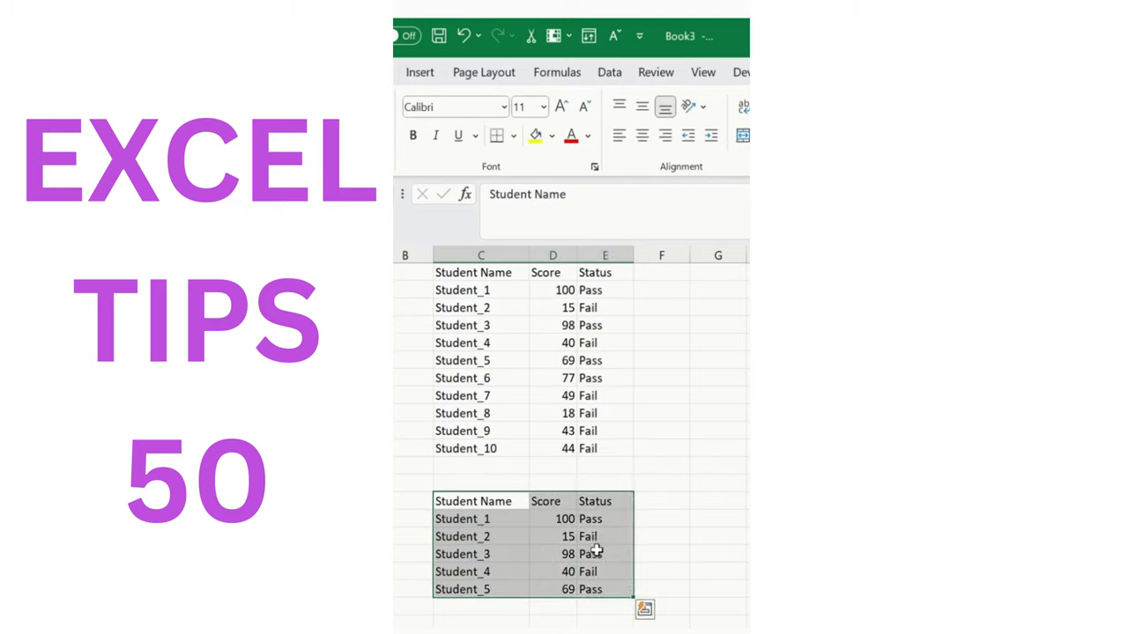
# - Convert the upper Student Name, Score and Status range, from Student_1 to Student_10, into an Excel table
pyautogui.click(480, 302)
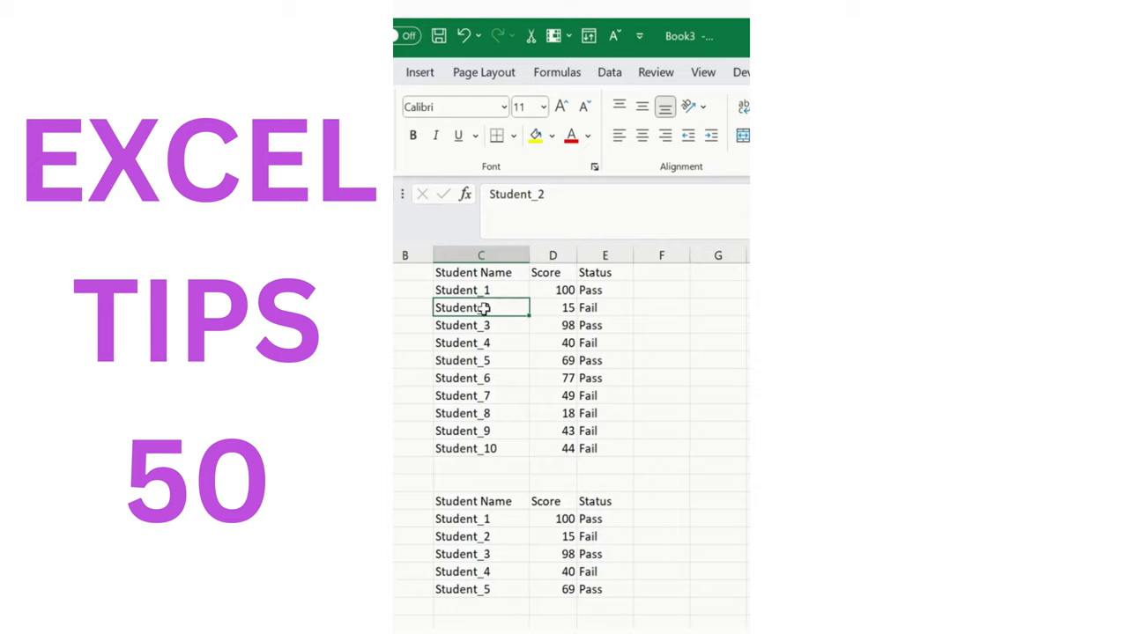
pyautogui.hotkey('ctrl', 't')
pyautogui.click(651, 446)
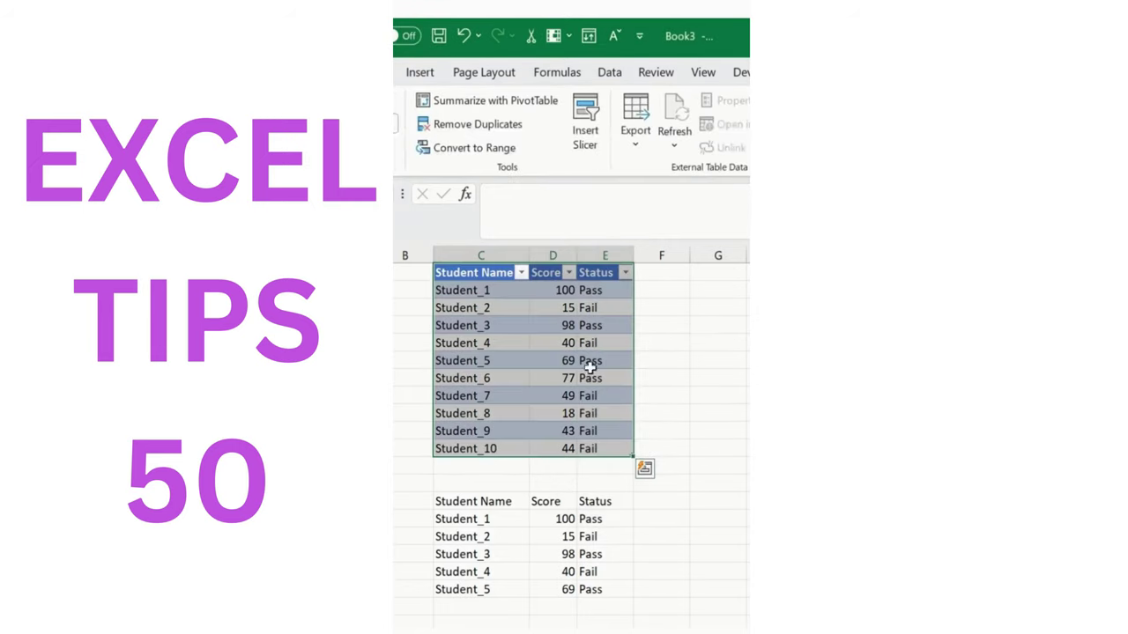
pyautogui.moveTo(472, 501); pyautogui.dragTo(472, 519)
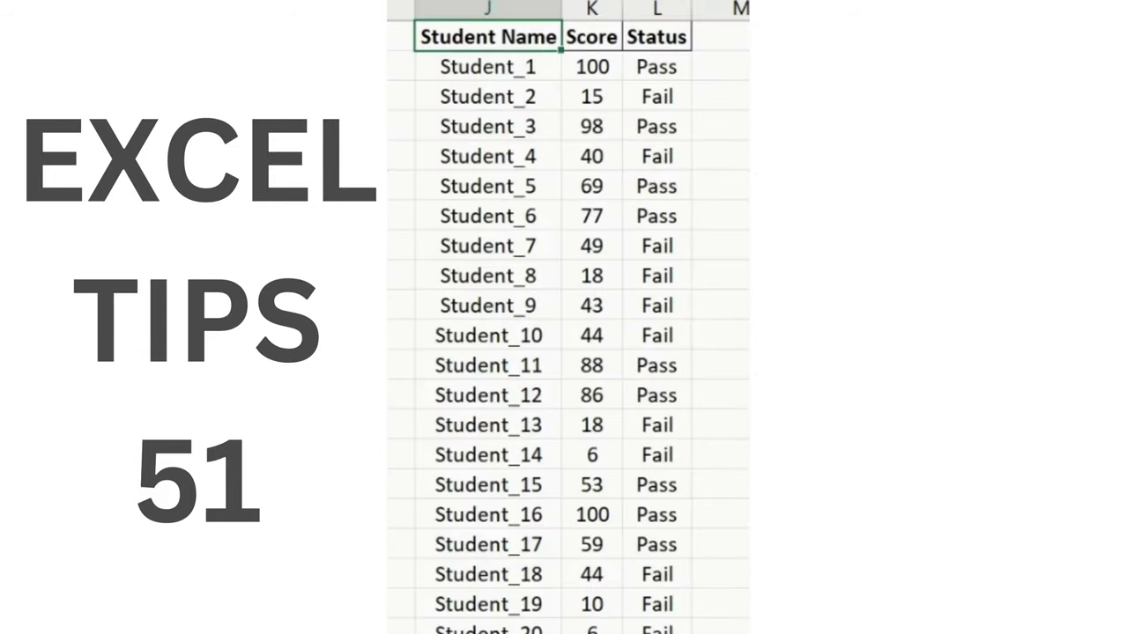
# - Try to insert a slicer for the plain student data range in columns J to L
pyautogui.click(591, 126)
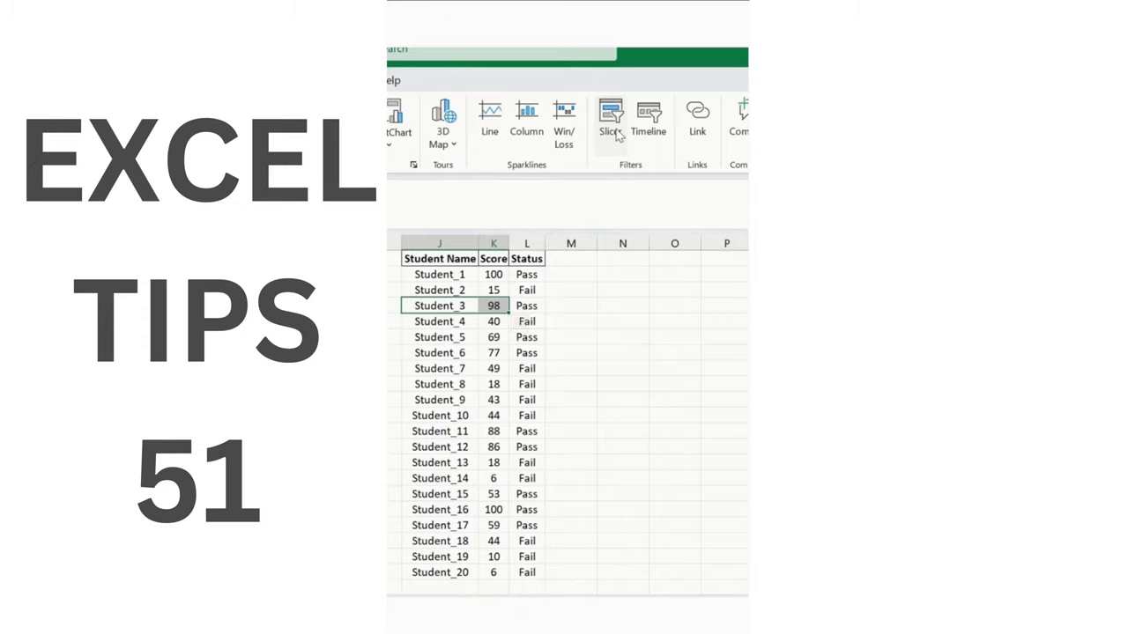
pyautogui.click(617, 133)
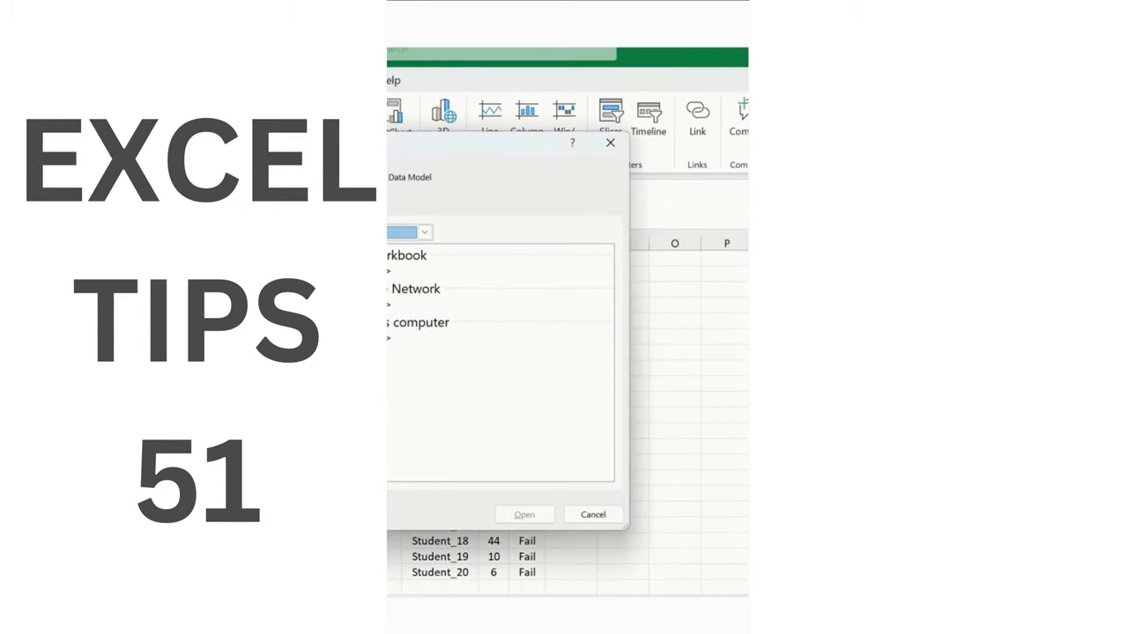
pyautogui.moveTo(349, 151); pyautogui.dragTo(486, 186)
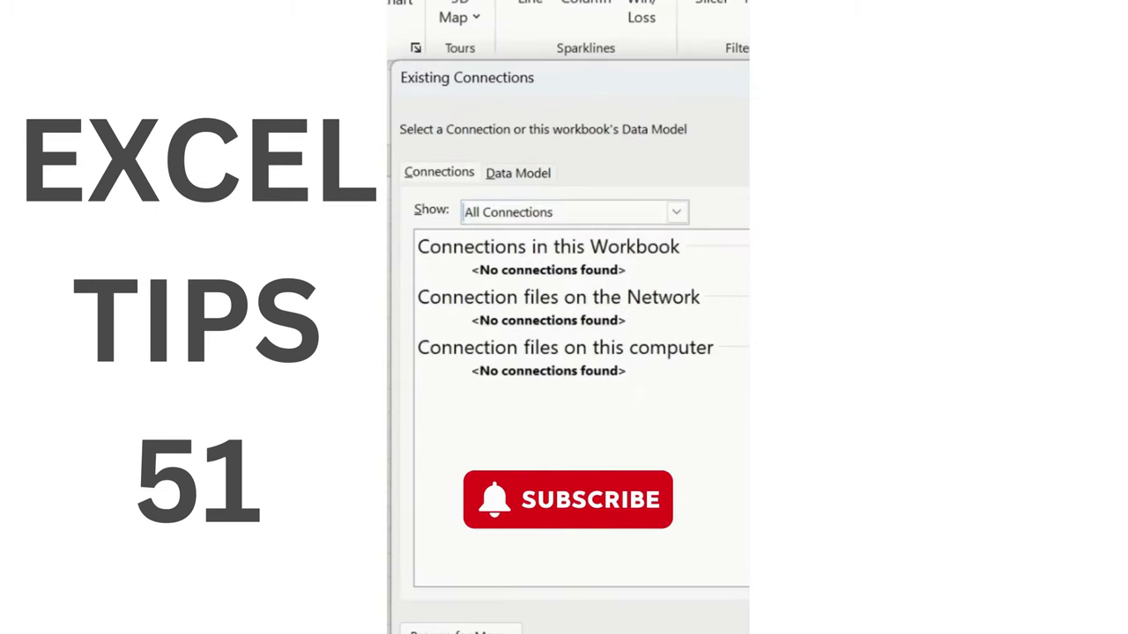
pyautogui.press('Escape')
# - Convert the student data in J1:L21 into an Excel table with headers
pyautogui.moveTo(486, 190); pyautogui.dragTo(583, 629)
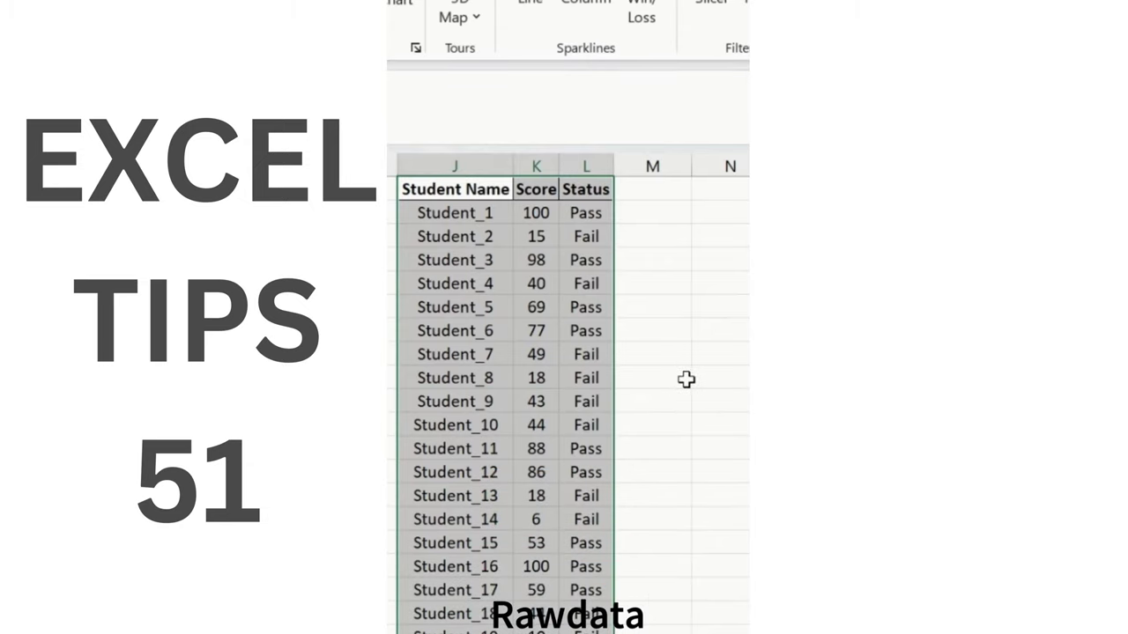
pyautogui.hotkey('ctrl', 't')
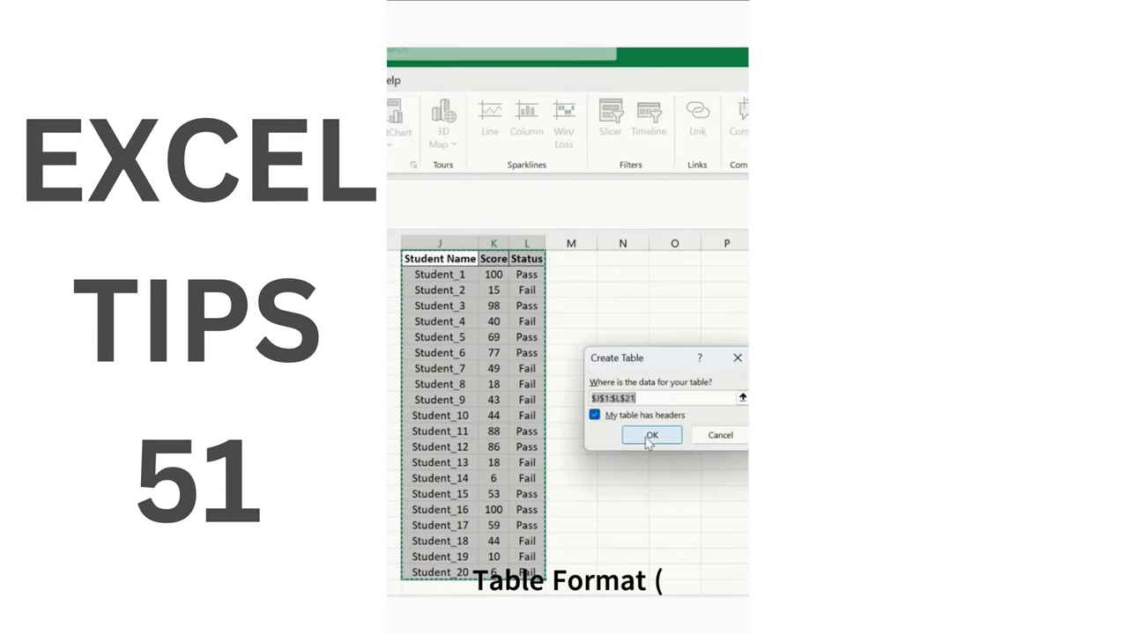
pyautogui.click(649, 435)
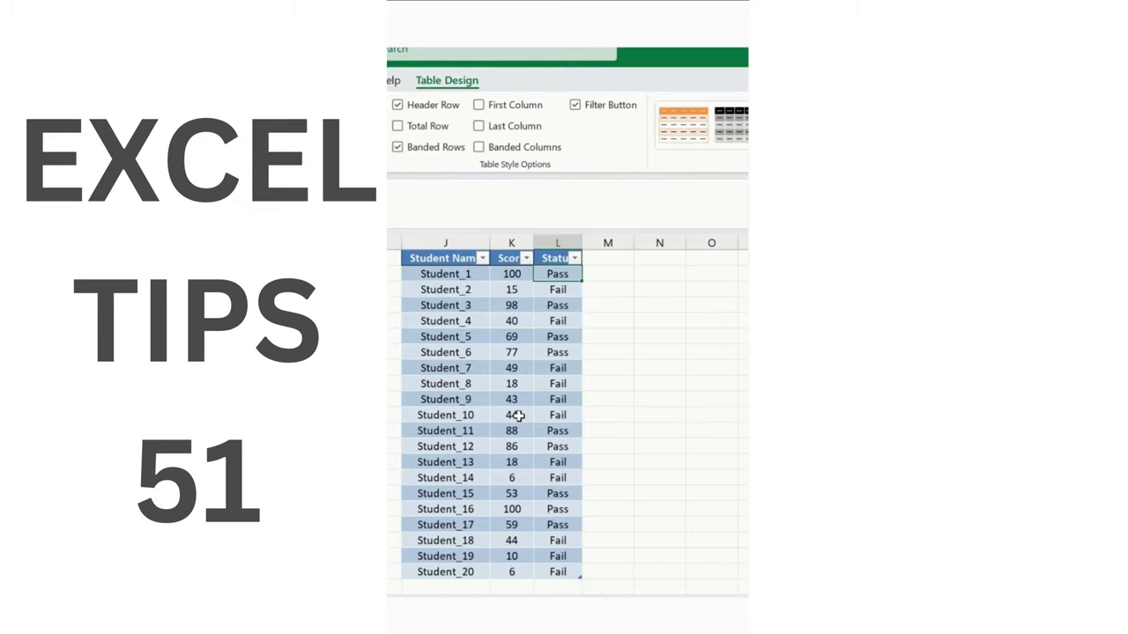
# - Insert a Status slicer for the student table and place it beside the Status column, narrowed to a button width of about 2.13 cm
pyautogui.hotkey('alt', 'n')
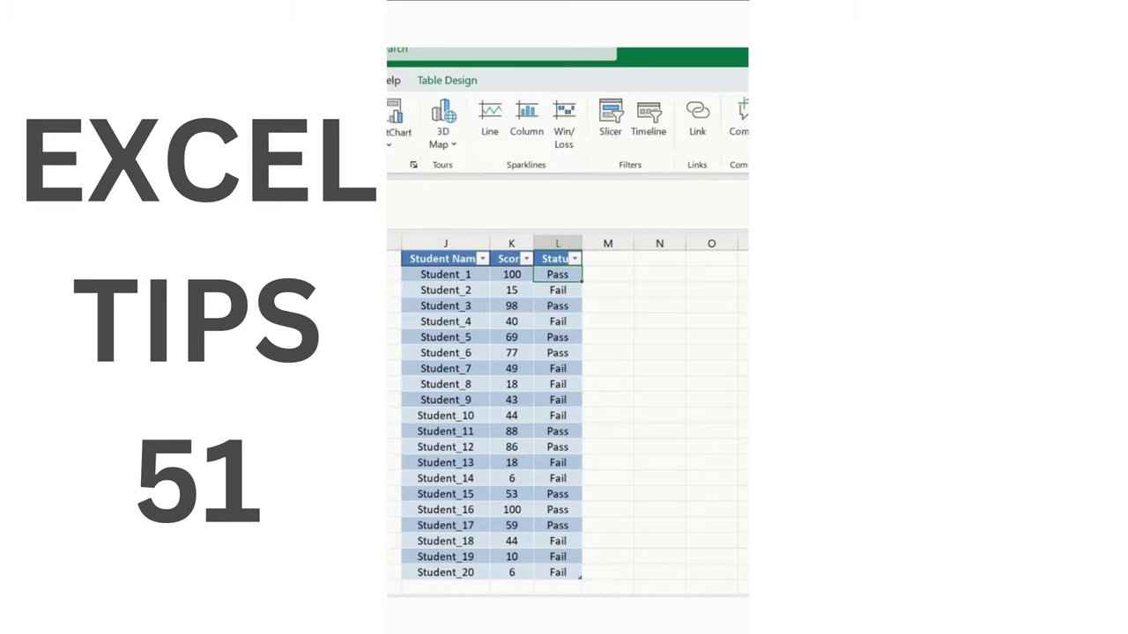
pyautogui.click(609, 112)
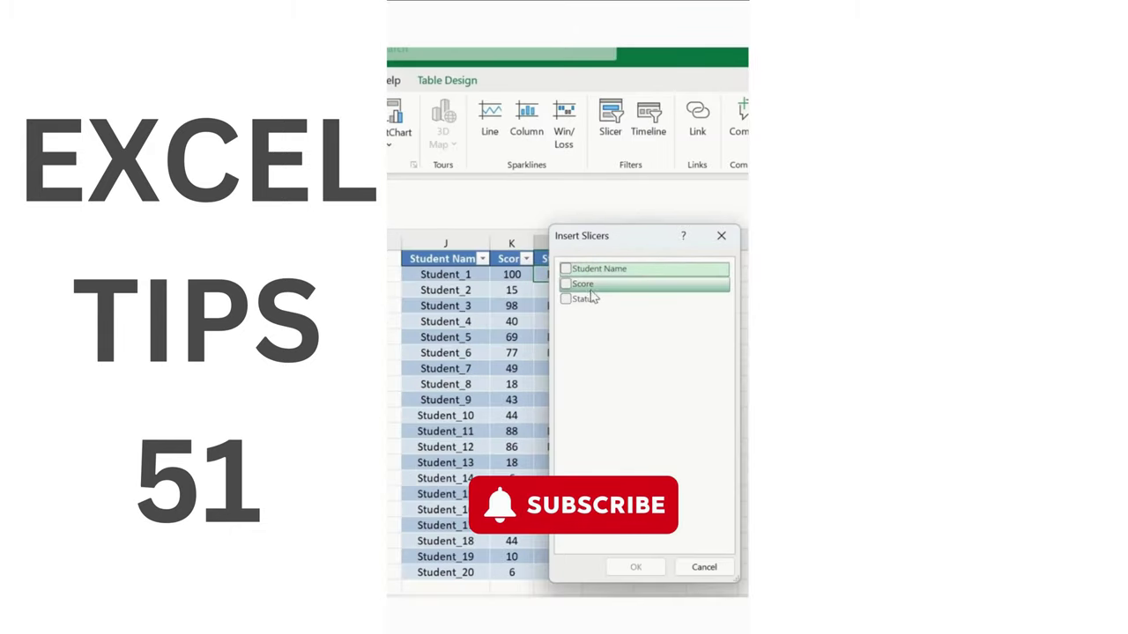
pyautogui.moveTo(592, 242); pyautogui.dragTo(641, 229)
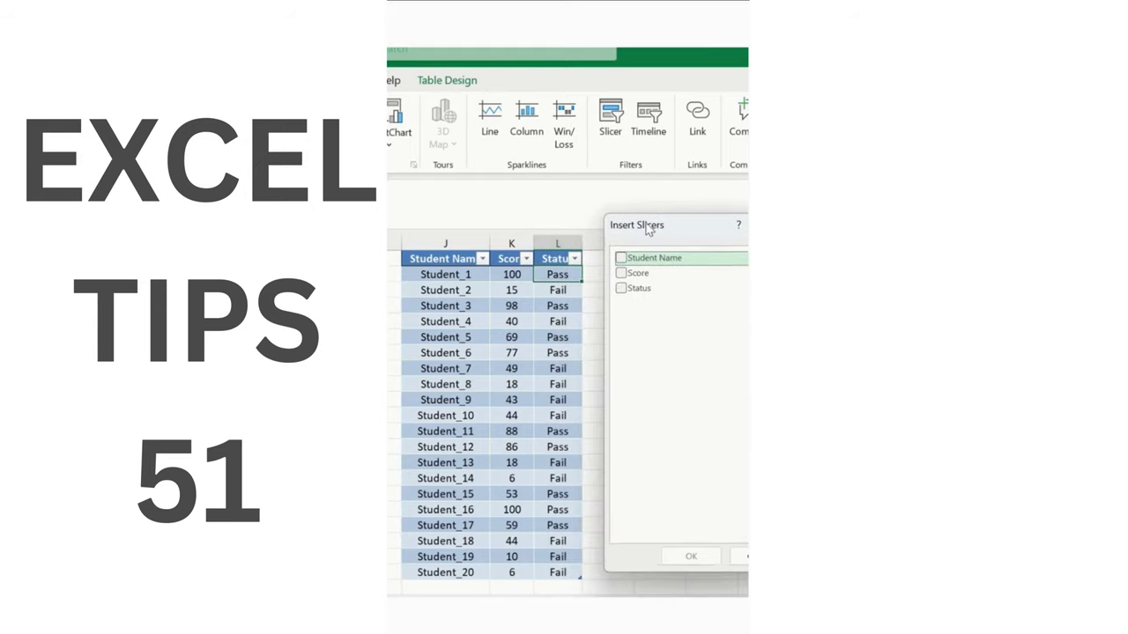
pyautogui.click(615, 287)
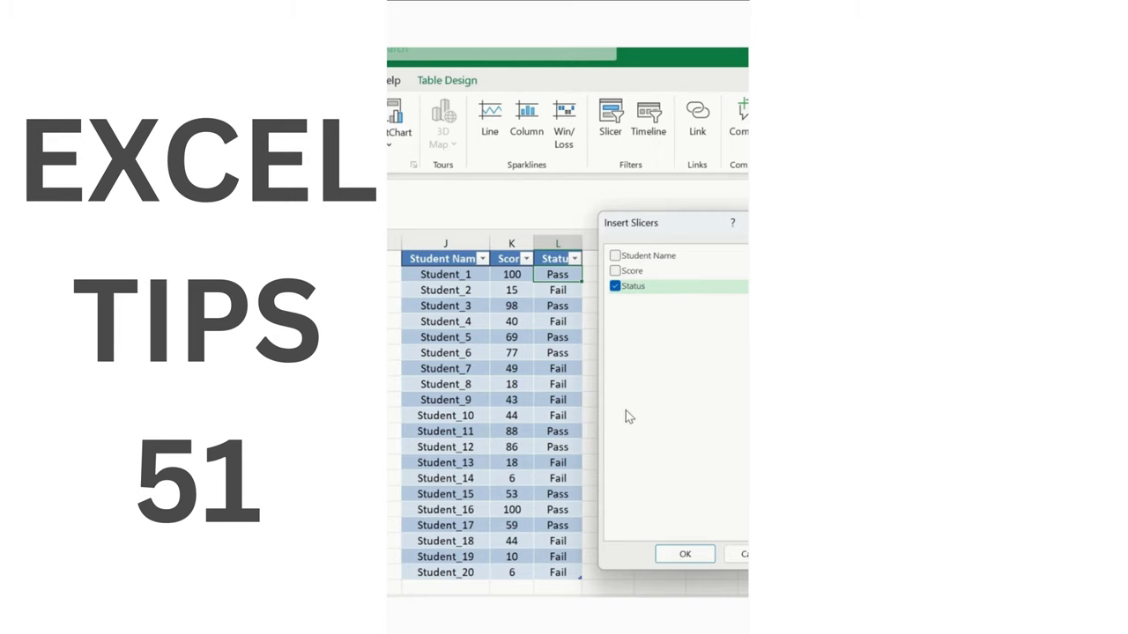
pyautogui.click(685, 555)
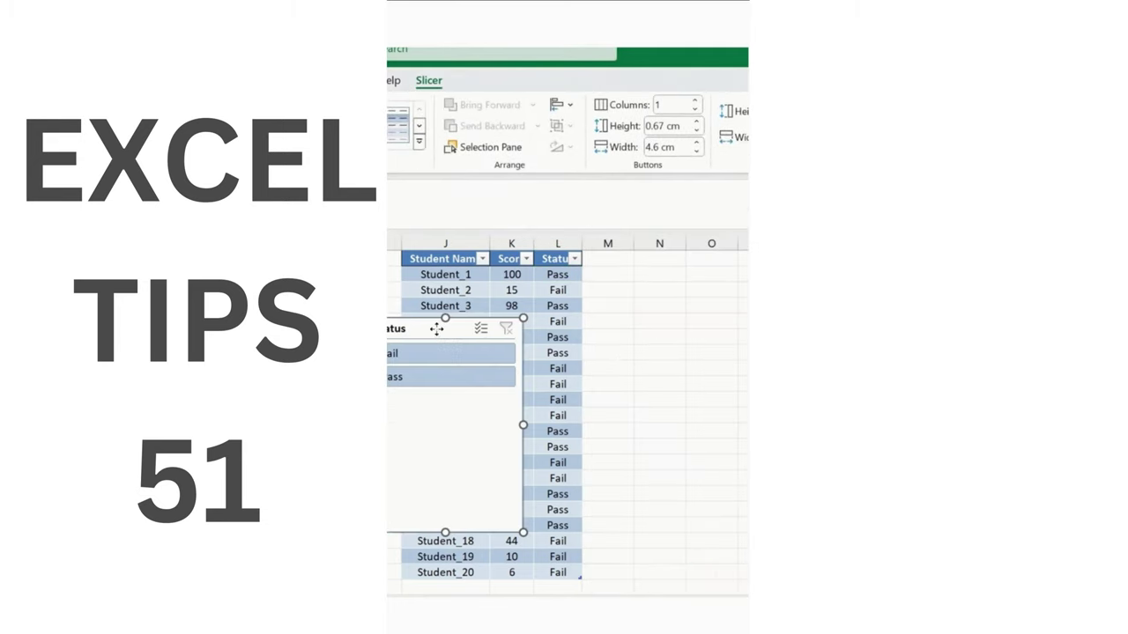
pyautogui.moveTo(433, 326); pyautogui.dragTo(660, 268)
pyautogui.moveTo(742, 367); pyautogui.dragTo(670, 370)
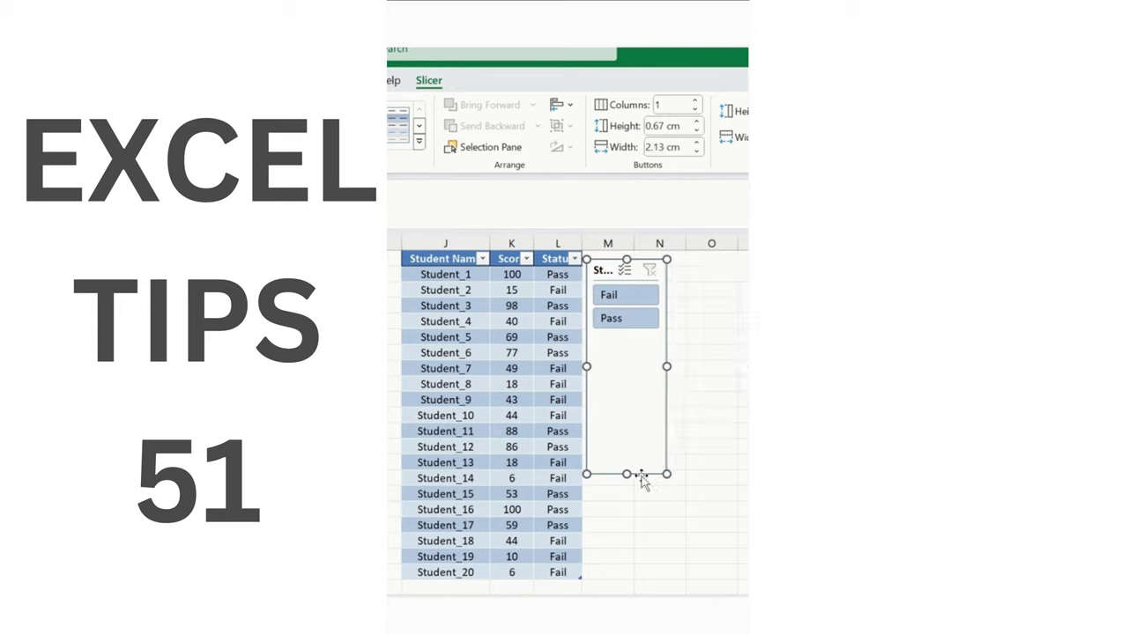
# - Filter the student table with the Status slicer, first by Pass and finally by Fail
pyautogui.click(624, 318)
pyautogui.click(712, 321)
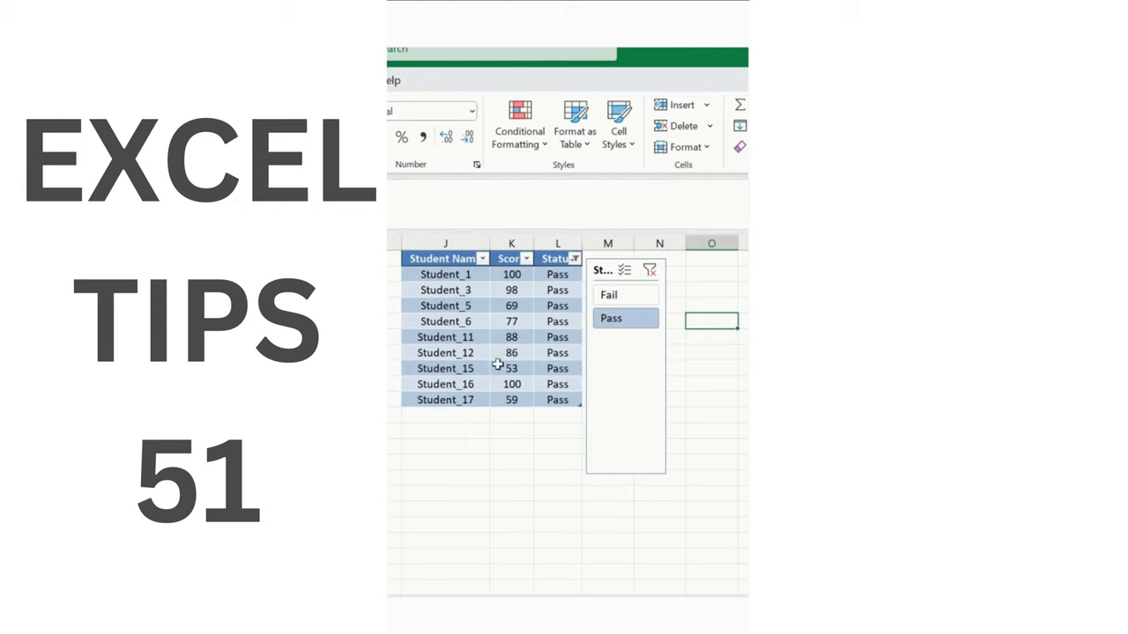
pyautogui.click(621, 300)
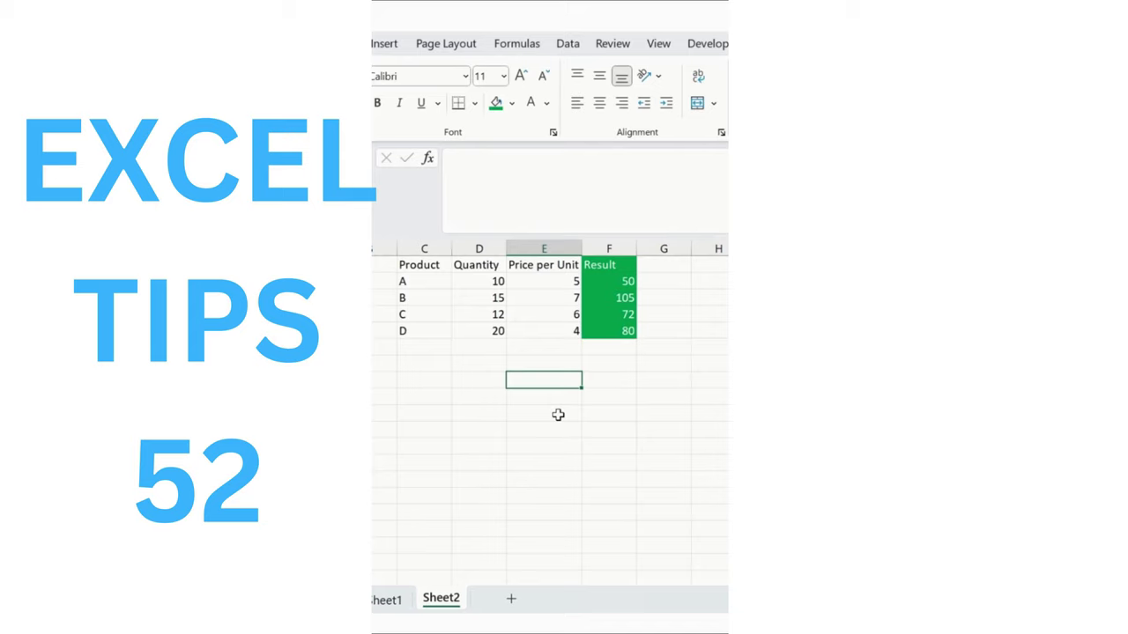
# - Enter the formula =D2*E2 in cell E8 to multiply product A's quantity by its price per unit
pyautogui.write('=')
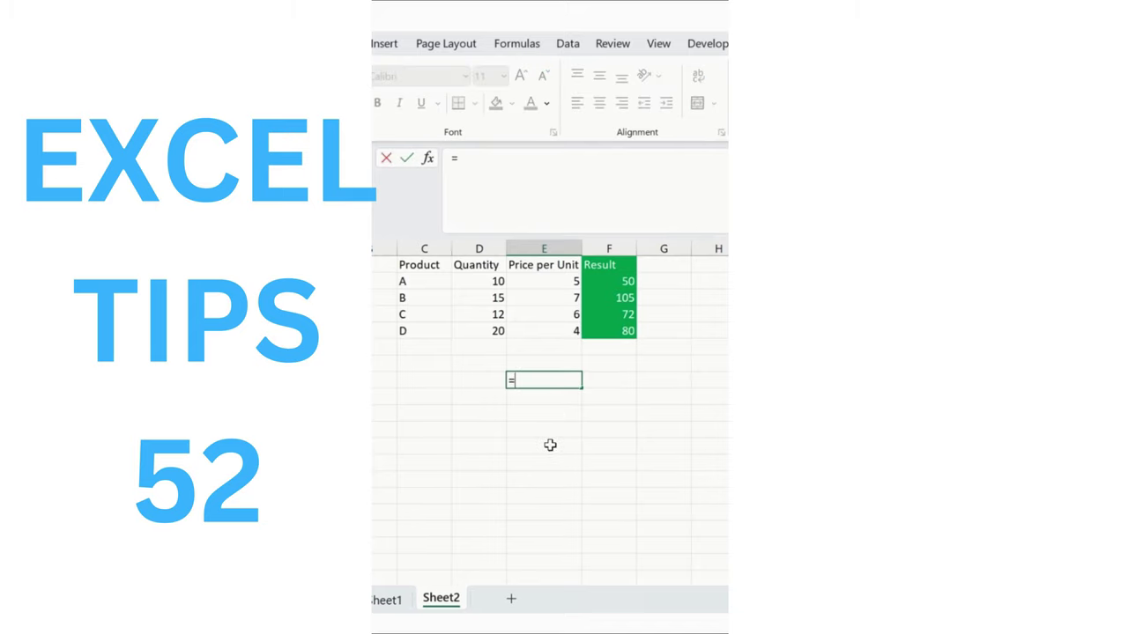
pyautogui.press('Up')
pyautogui.press('Up')
pyautogui.press('Up')
pyautogui.press('Up')
pyautogui.press('Up')
pyautogui.press('Left')
pyautogui.press('Left')
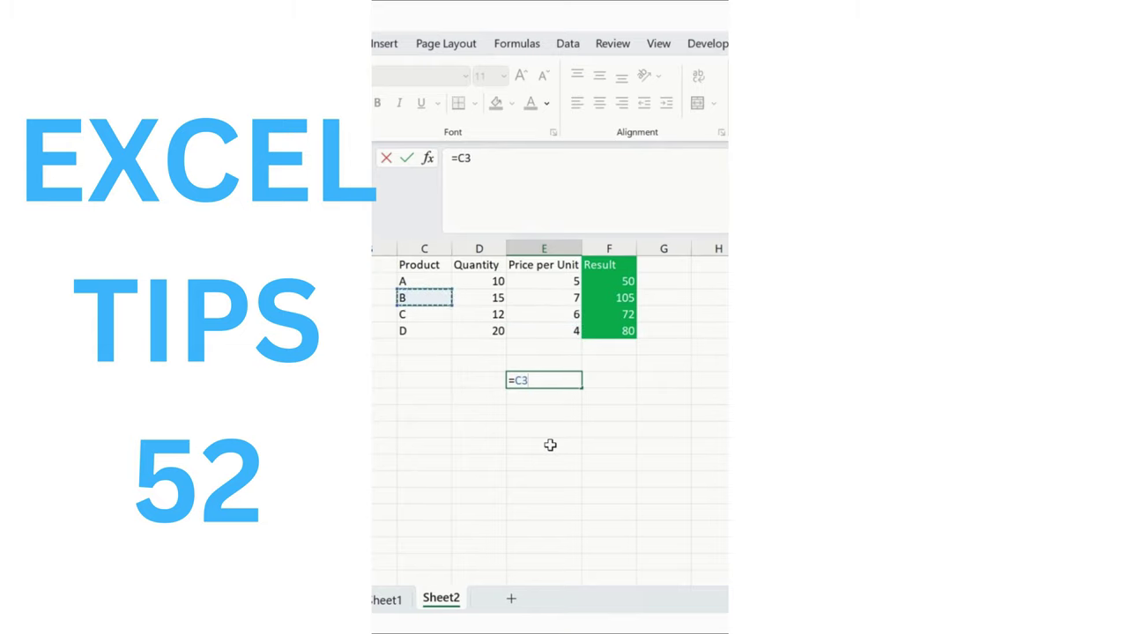
pyautogui.press('Right')
pyautogui.press('Up')
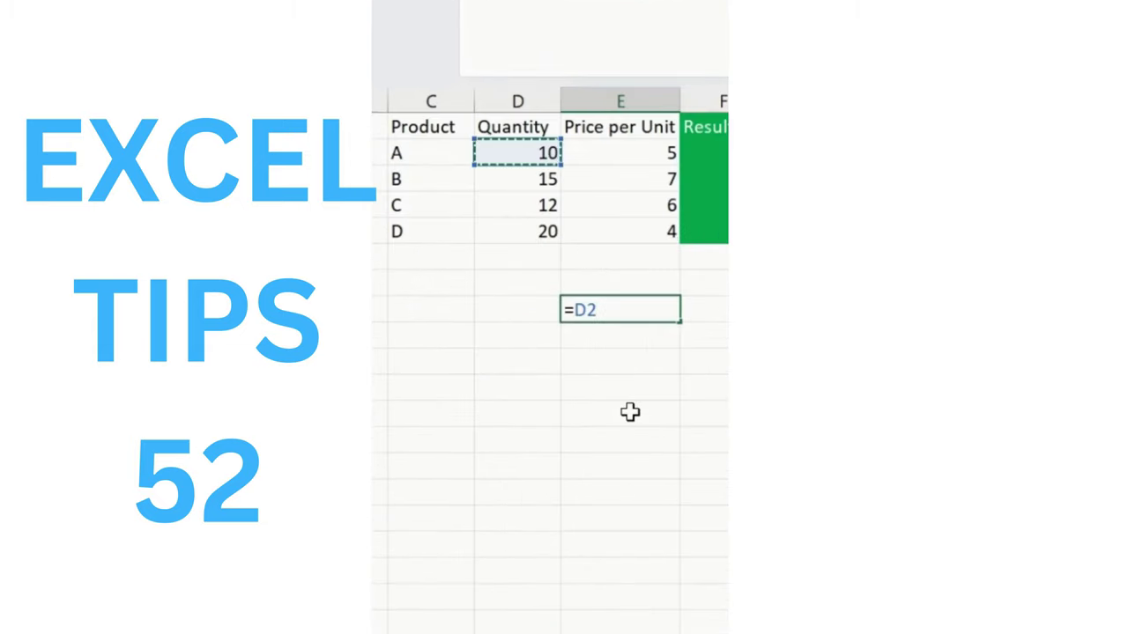
pyautogui.write('*')
pyautogui.press('Right')
pyautogui.press('Up')
pyautogui.press('Up')
pyautogui.press('Left')
pyautogui.press('Up')
pyautogui.press('Up')
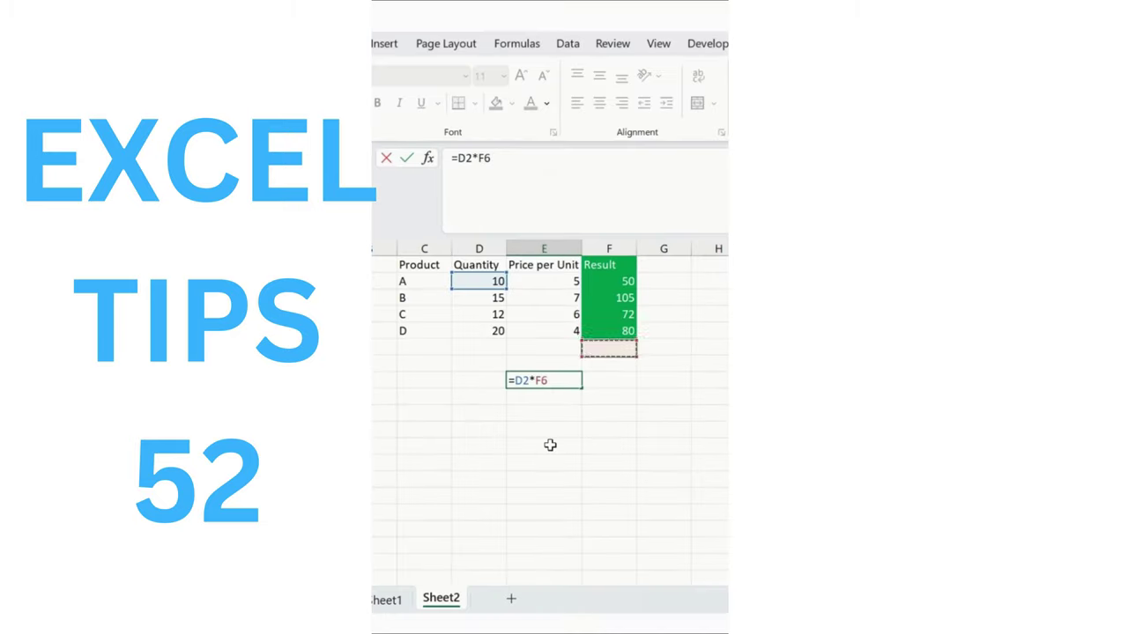
pyautogui.press('Up')
pyautogui.press('Up')
pyautogui.press('Return')
pyautogui.press('Up')
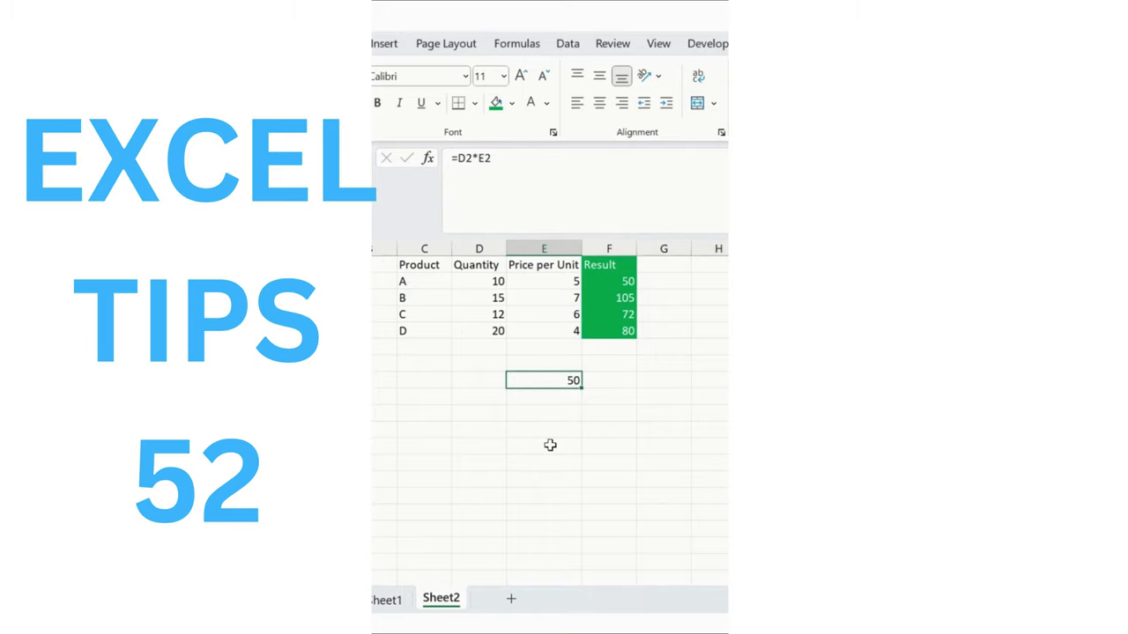
# - Compare the multiplication formula in E8 with the LET formula in the Result cell for product A
pyautogui.click(510, 172)
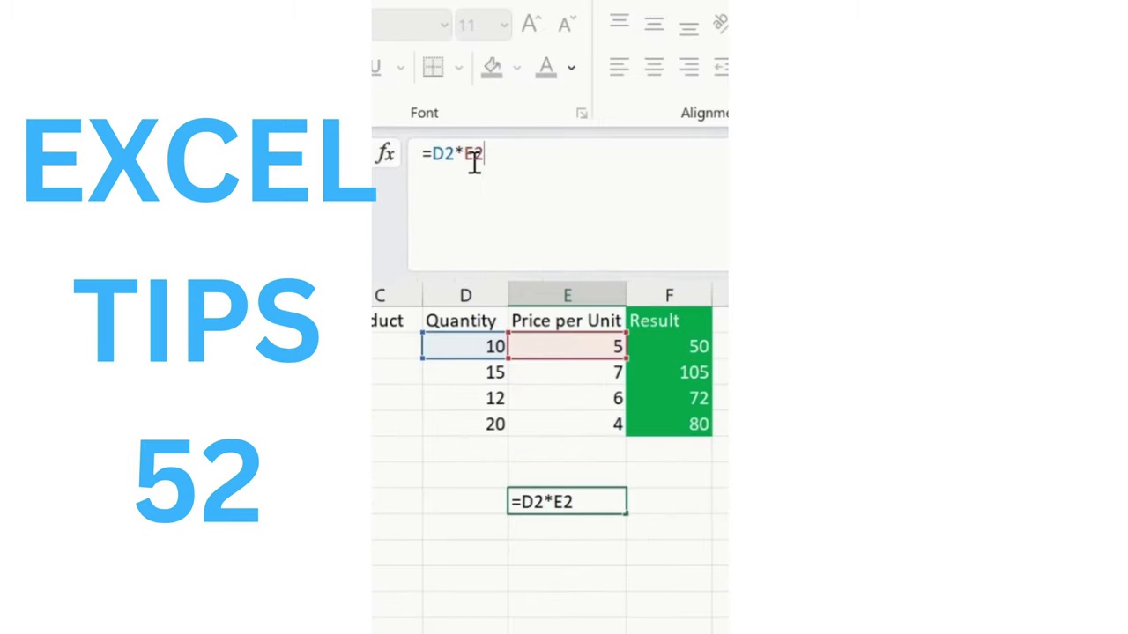
pyautogui.press('Escape')
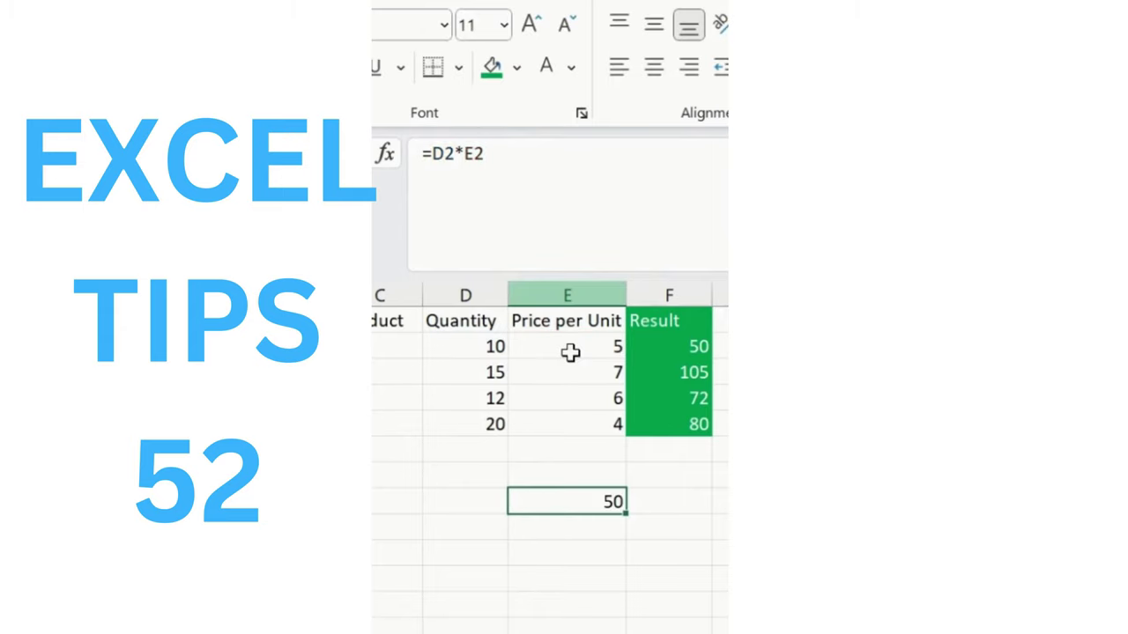
pyautogui.click(720, 346)
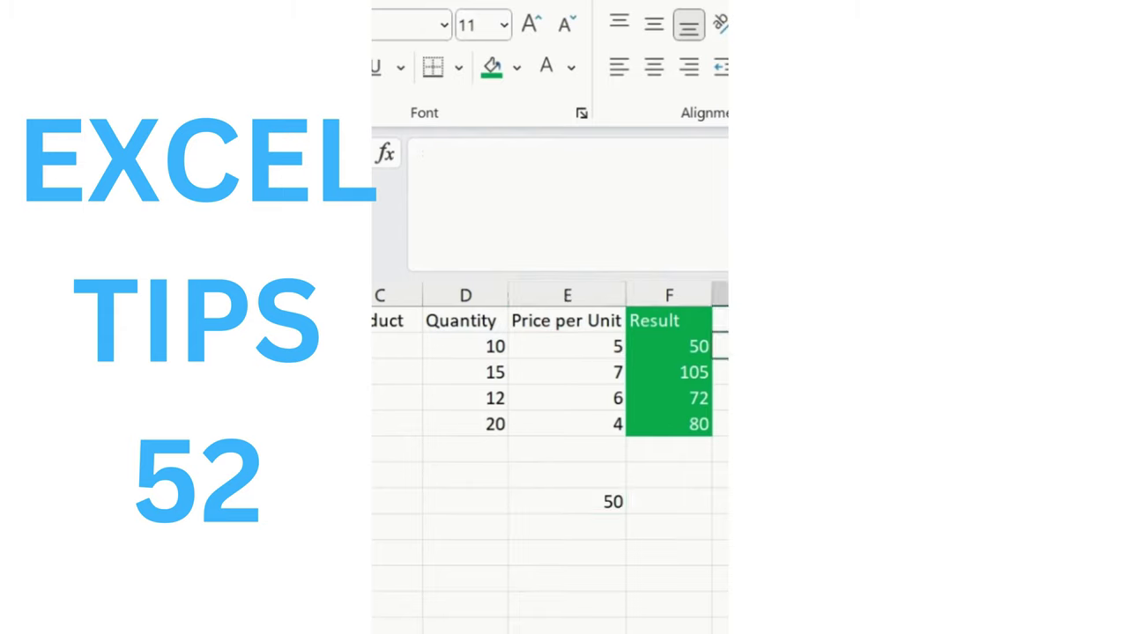
pyautogui.click(640, 219)
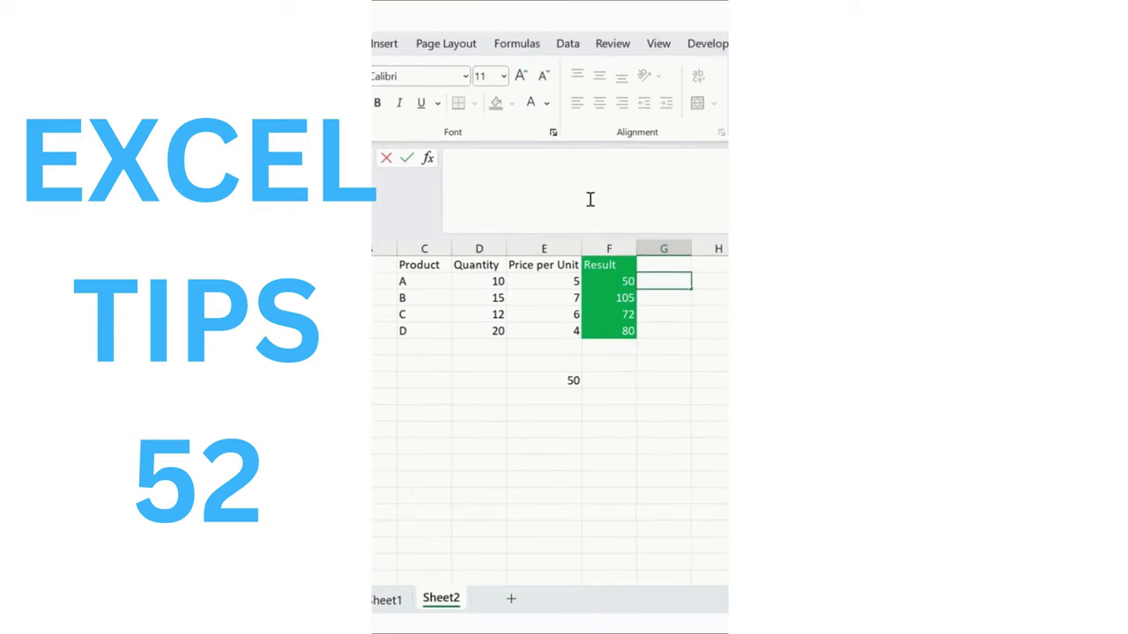
pyautogui.click(684, 390)
pyautogui.click(611, 287)
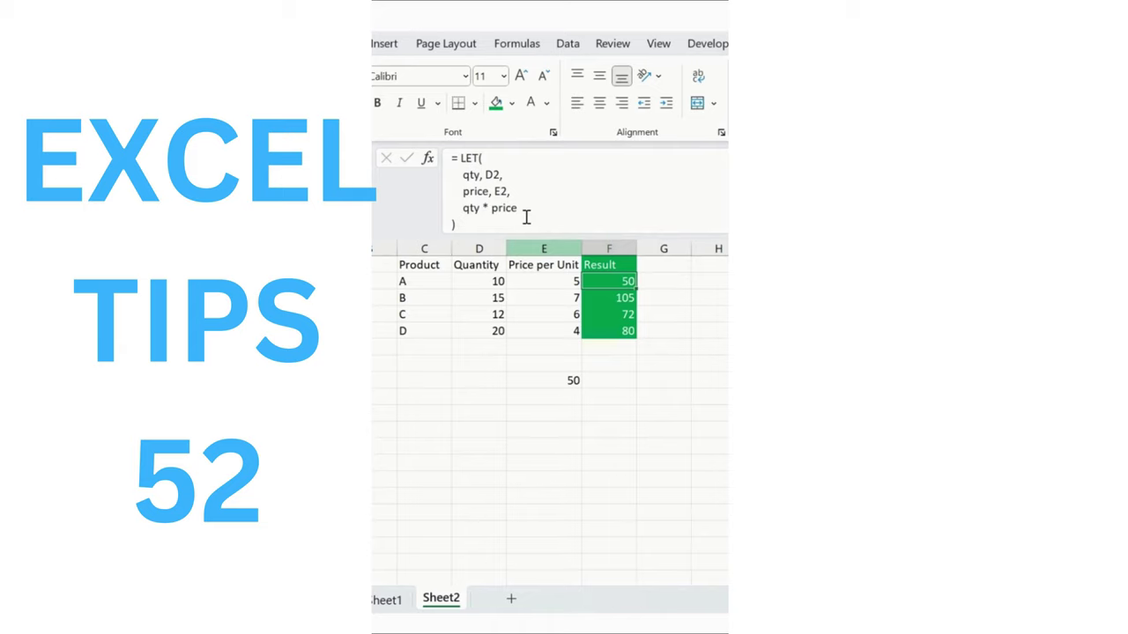
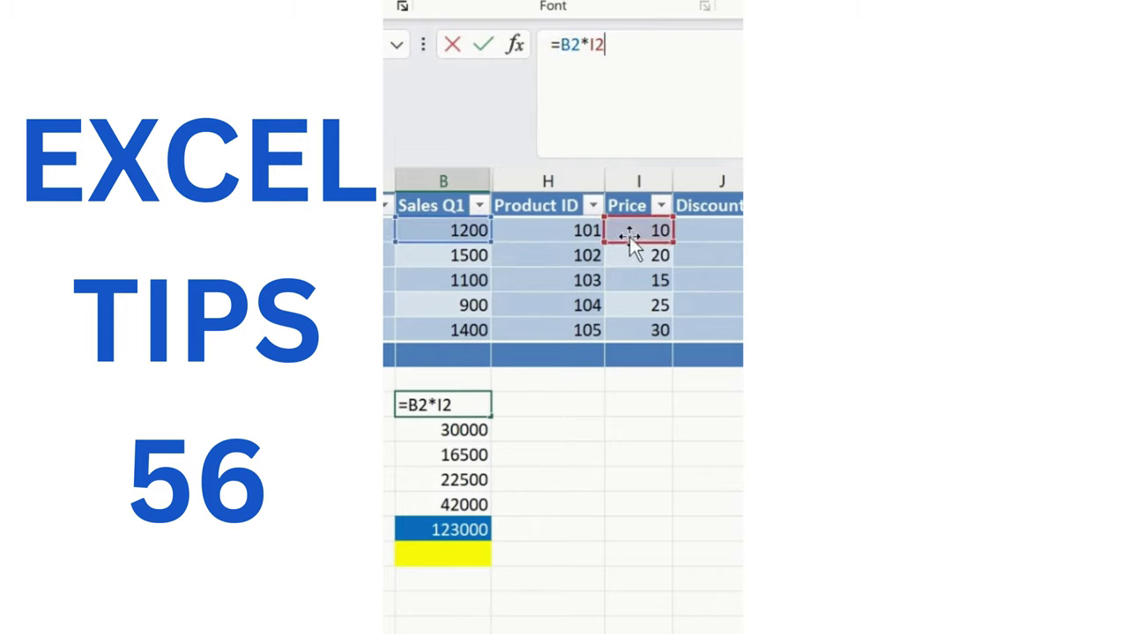
# - Check the Sales Q1 times Price formulas in the first two result cells below the table
pyautogui.press('Return')
pyautogui.click(595, 483)
pyautogui.click(468, 404)
pyautogui.click(470, 432)
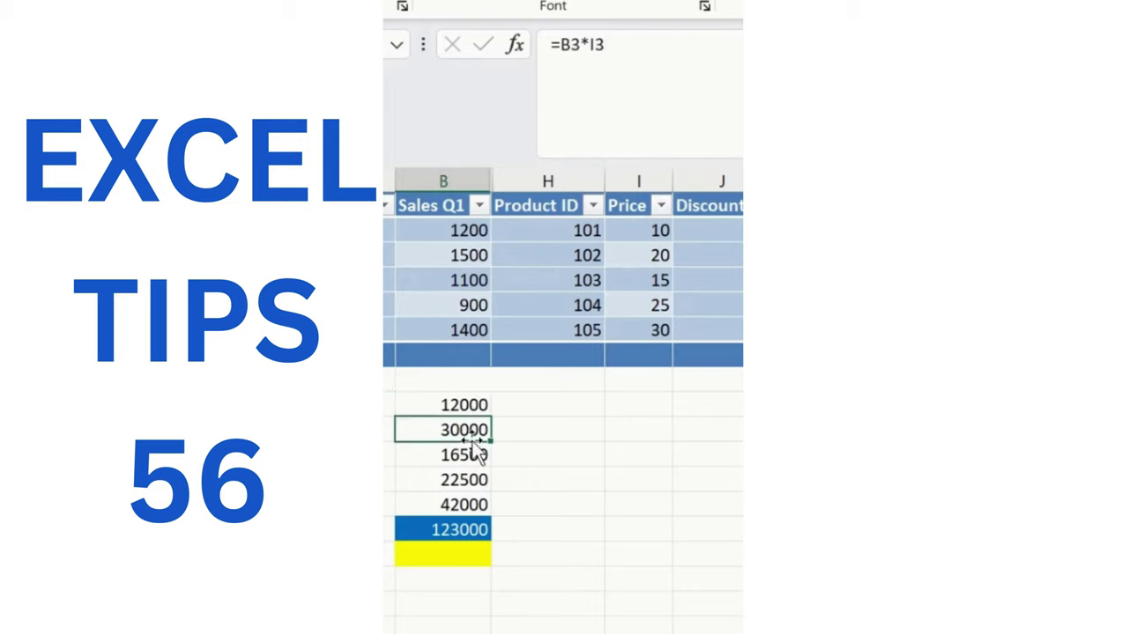
pyautogui.click(647, 73)
pyautogui.click(617, 476)
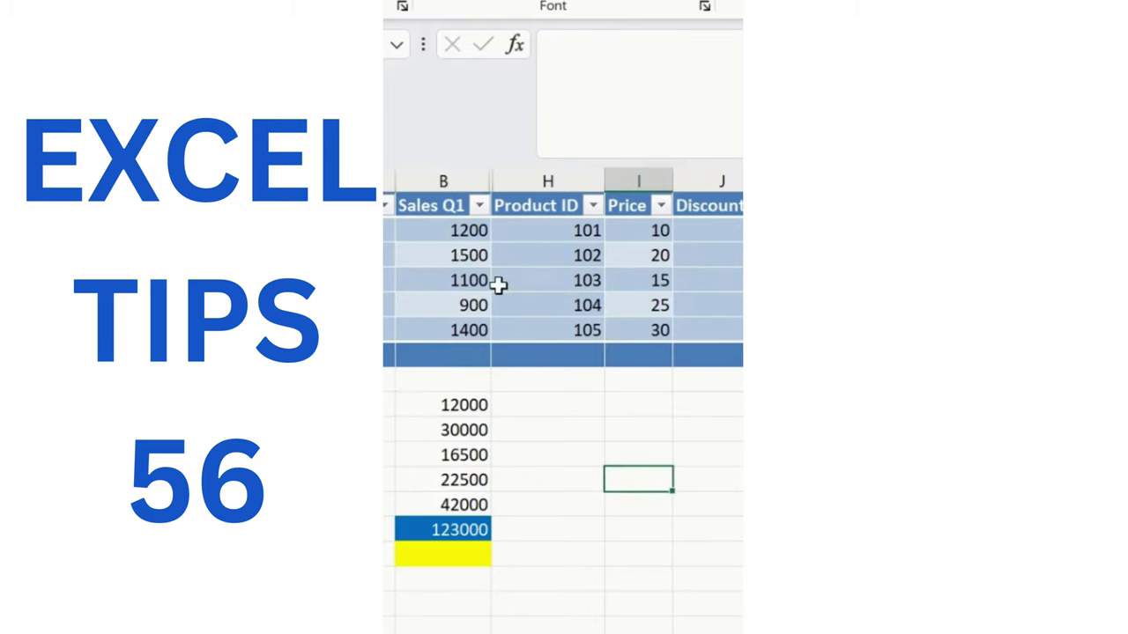
# - Check the remaining Sales Q1 times Price formulas below the table and the SUM formula in the blue total cell
pyautogui.click(466, 456)
pyautogui.click(474, 500)
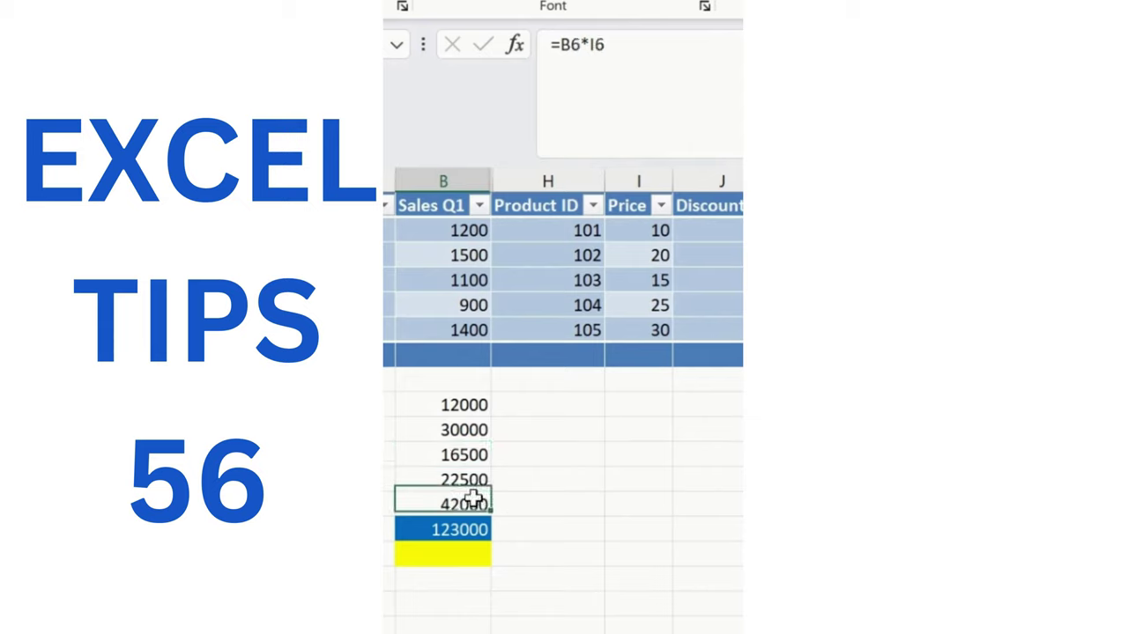
pyautogui.click(469, 531)
pyautogui.click(698, 70)
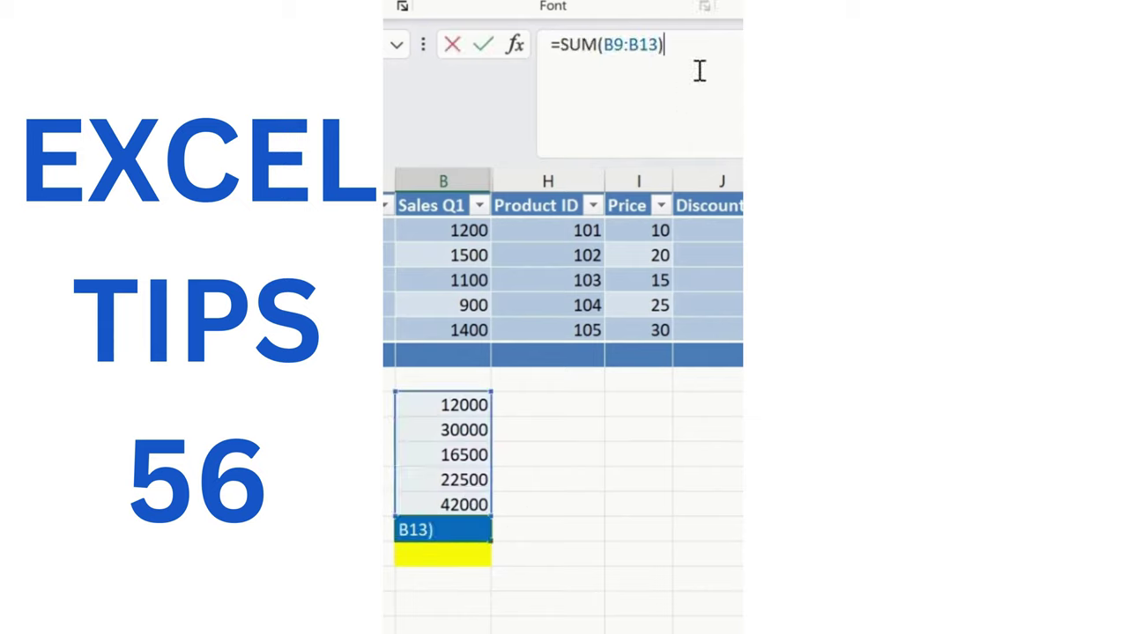
pyautogui.click(639, 403)
# - Enter a SUMPRODUCT formula in the yellow cell B15 using the SalesData table's Sales Q1 and Price columns
pyautogui.click(452, 555)
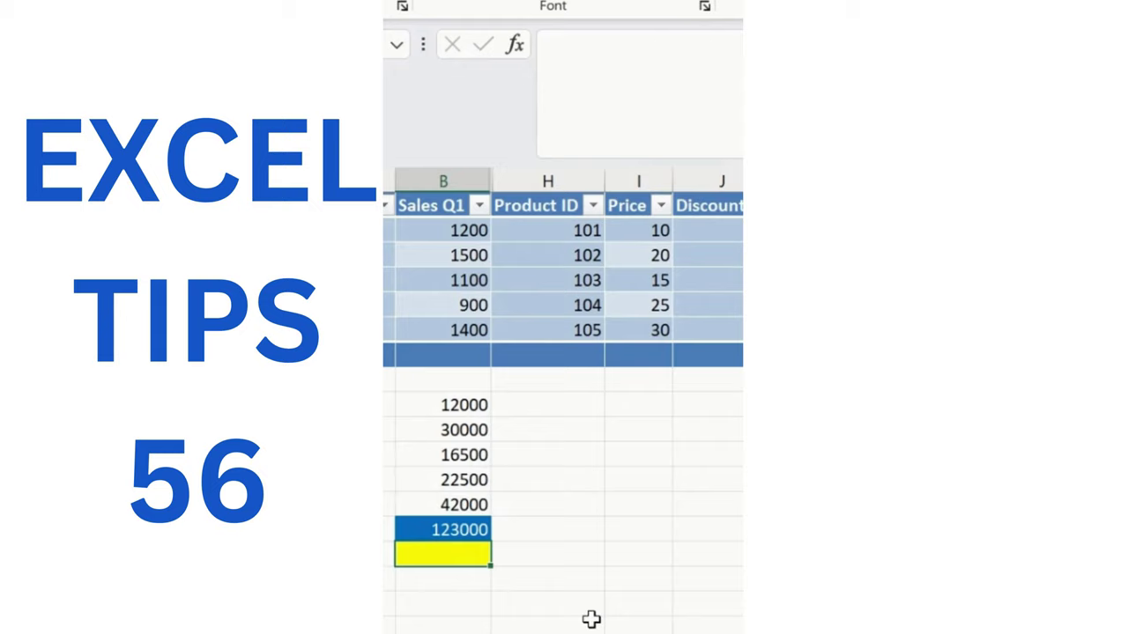
pyautogui.write('=S')
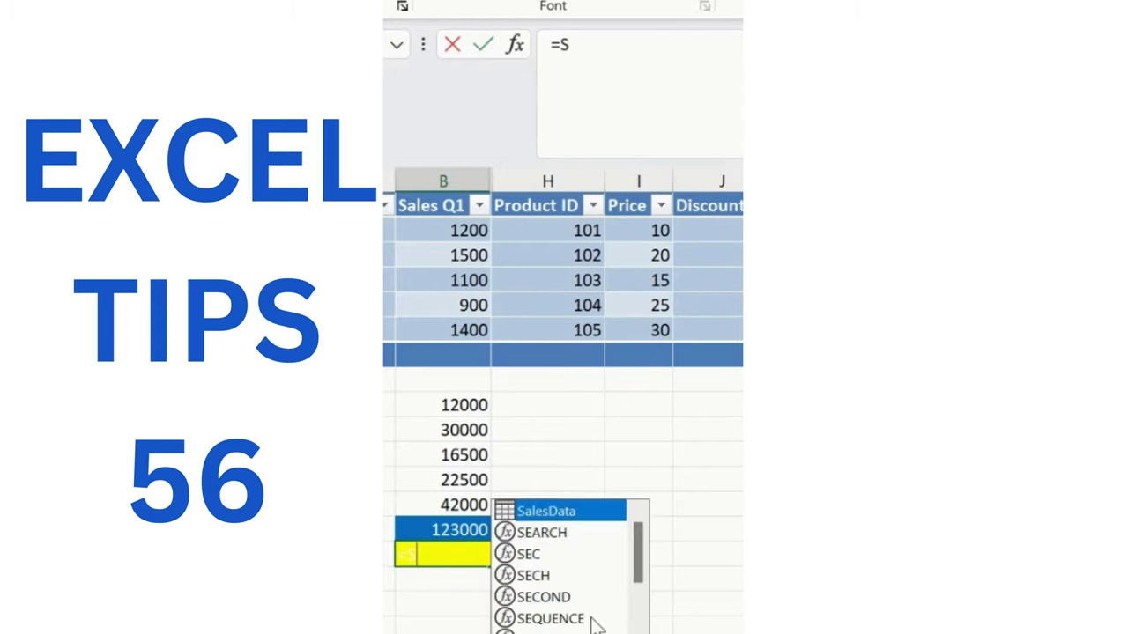
pyautogui.write('UM')
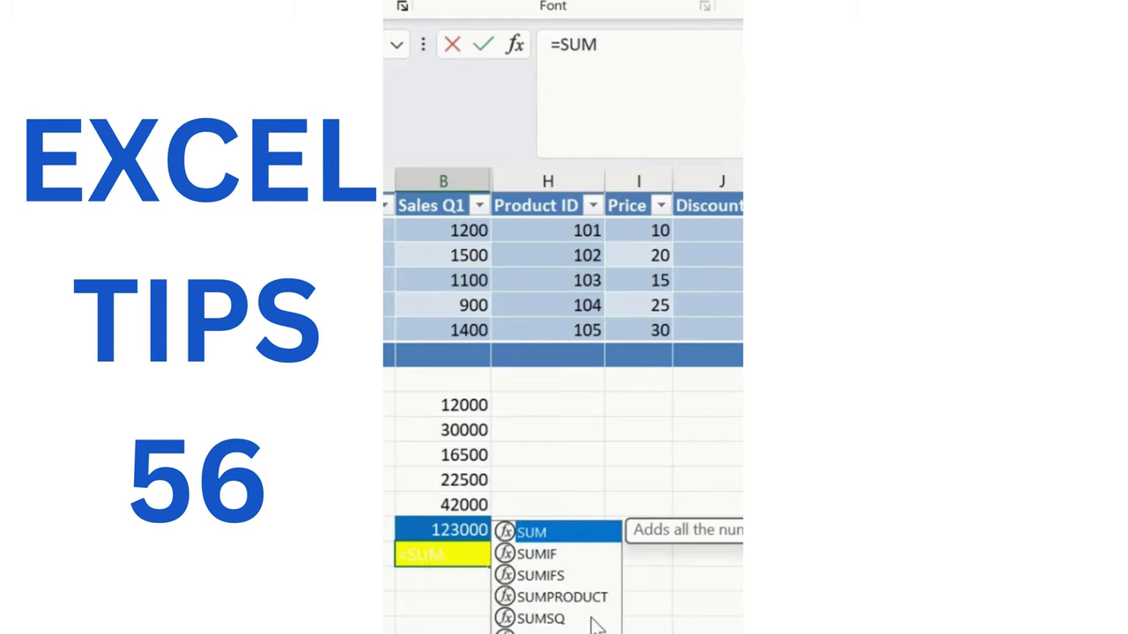
pyautogui.doubleClick(581, 597)
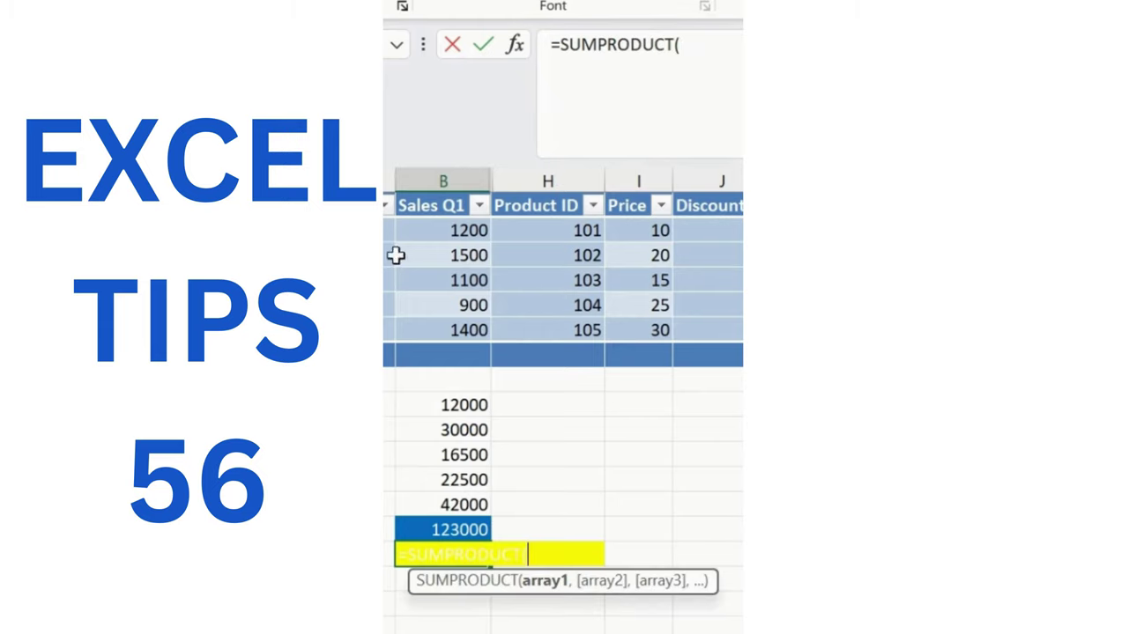
pyautogui.moveTo(448, 229); pyautogui.dragTo(452, 326)
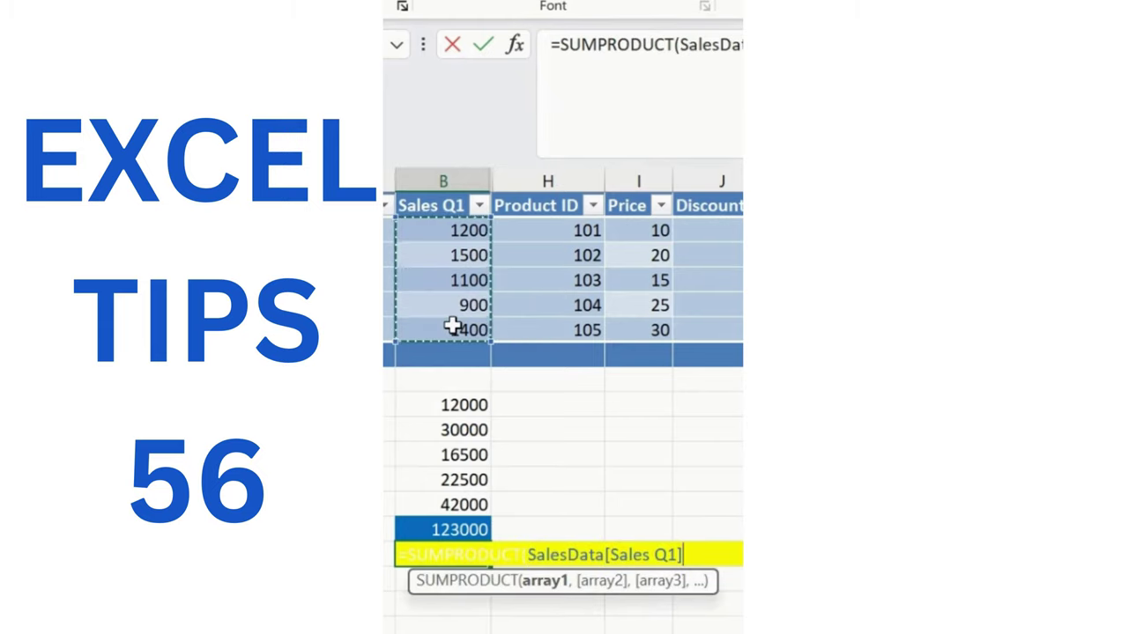
pyautogui.write(',')
pyautogui.moveTo(660, 229); pyautogui.dragTo(656, 325)
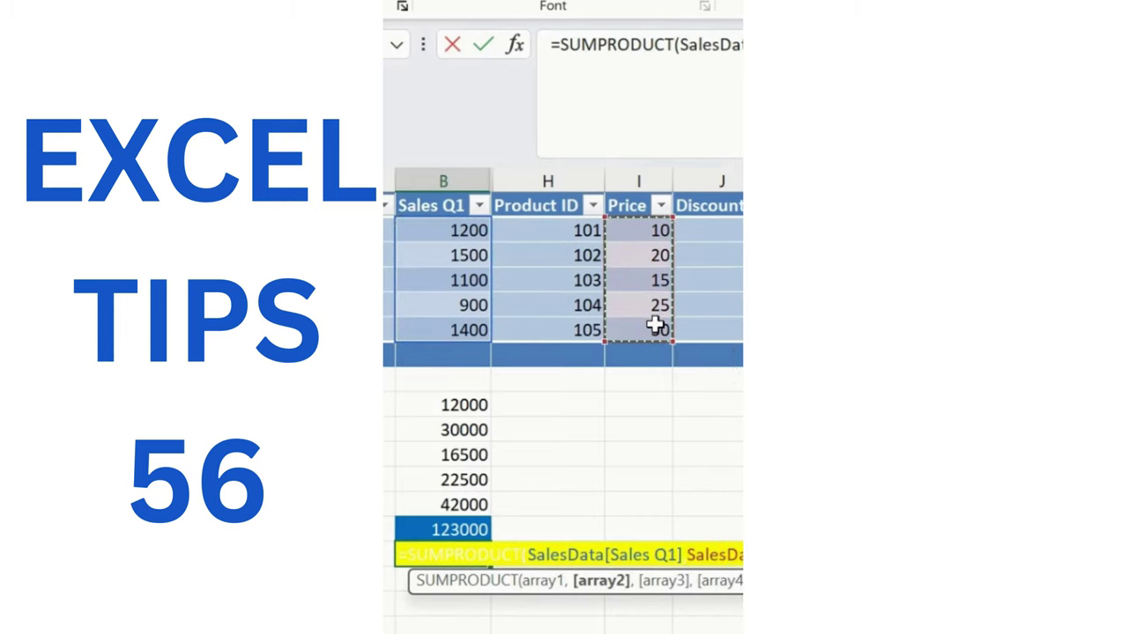
pyautogui.write(')')
pyautogui.press('Return')
pyautogui.press('Up')
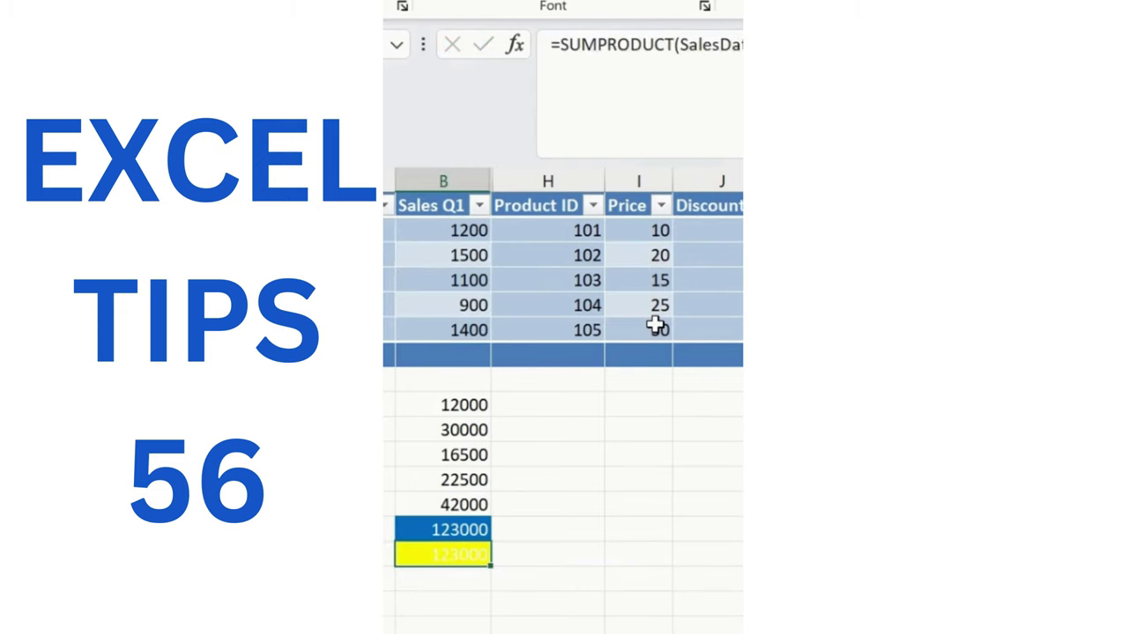
# - Set the font colour of the SUMPRODUCT result in B15 to black and make it bold
pyautogui.click(648, 112)
pyautogui.click(656, 141)
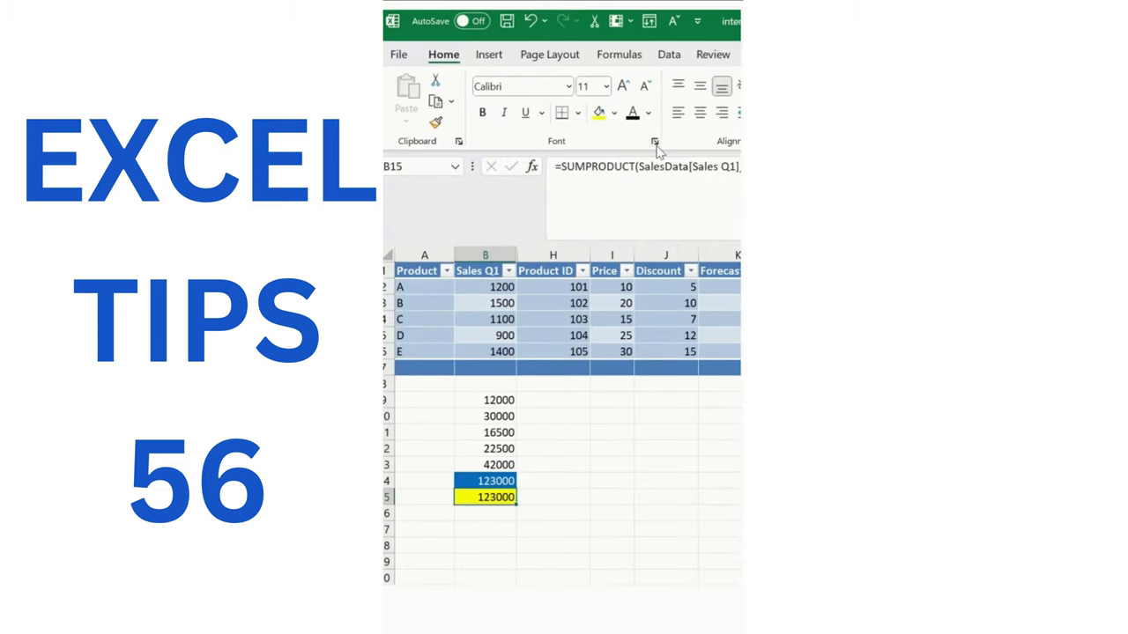
pyautogui.hotkey('ctrl', 'b')
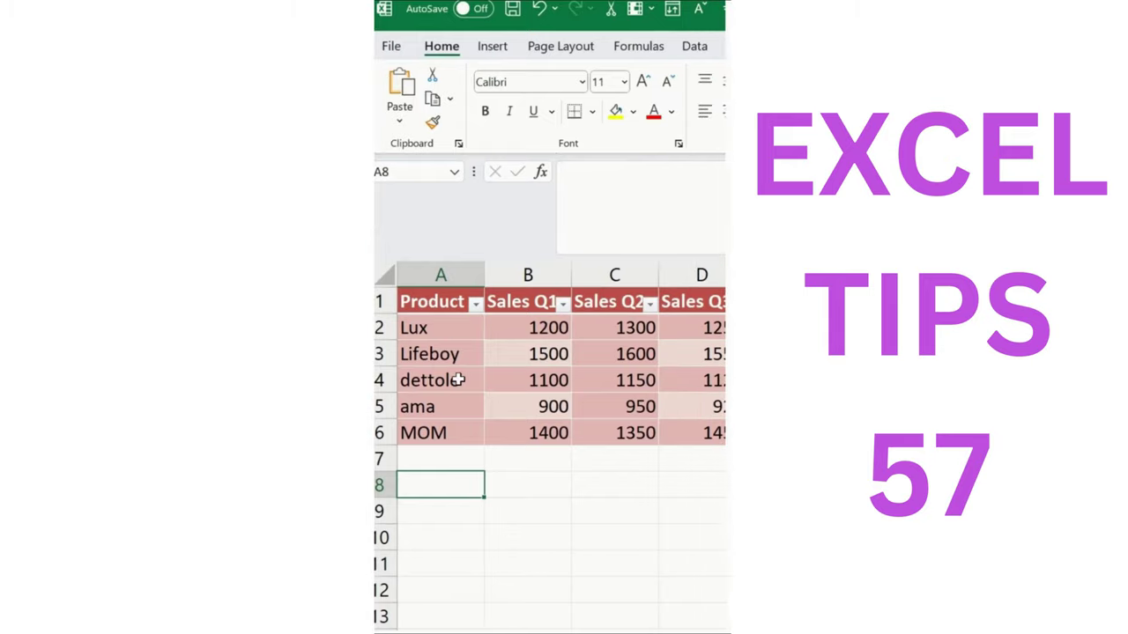
pyautogui.click(438, 327)
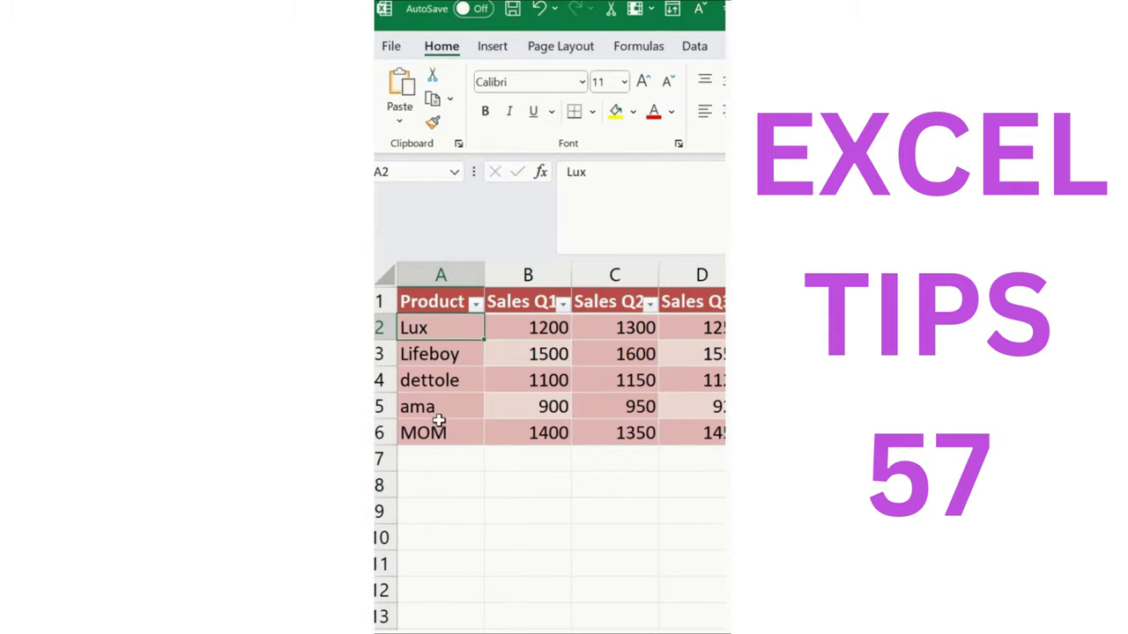
pyautogui.click(439, 428)
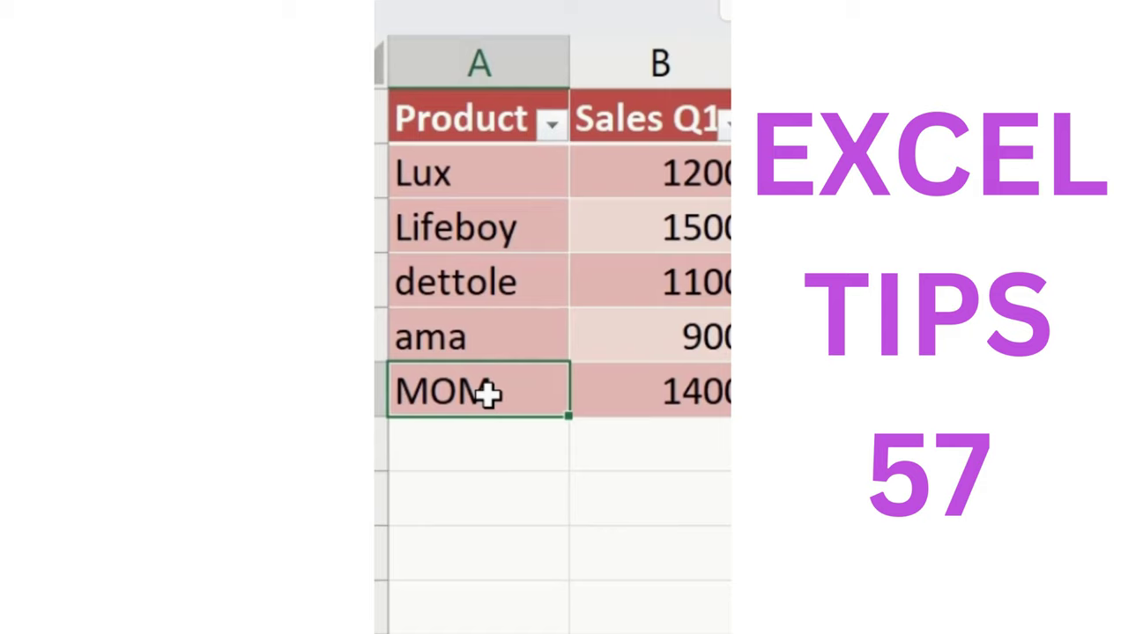
pyautogui.click(461, 520)
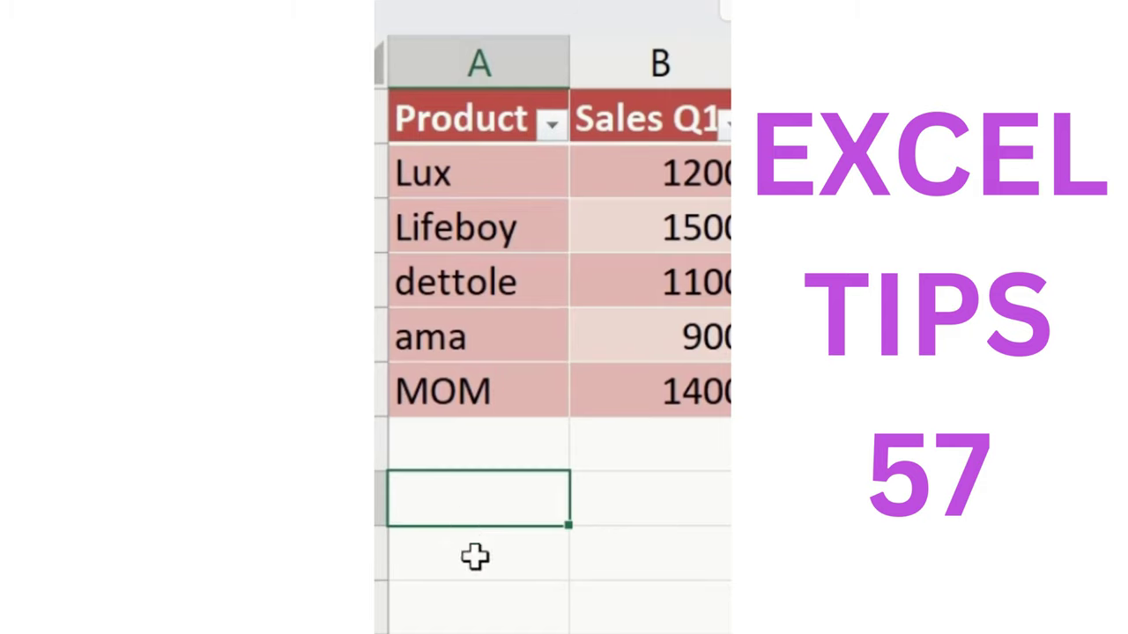
pyautogui.click(478, 176)
pyautogui.click(467, 499)
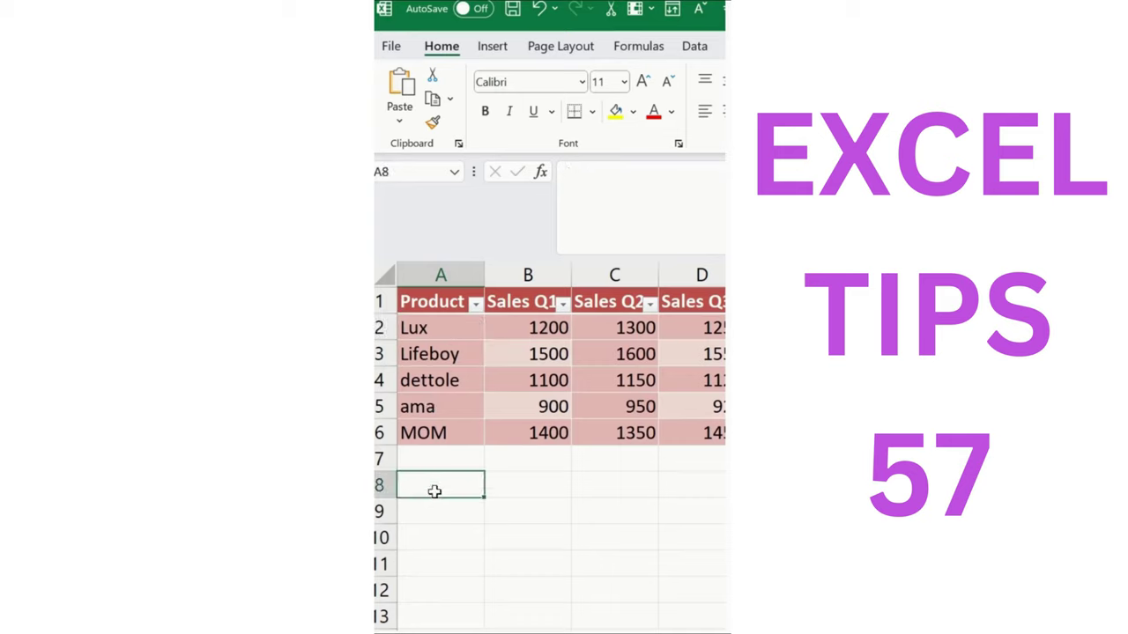
pyautogui.write('Lux')
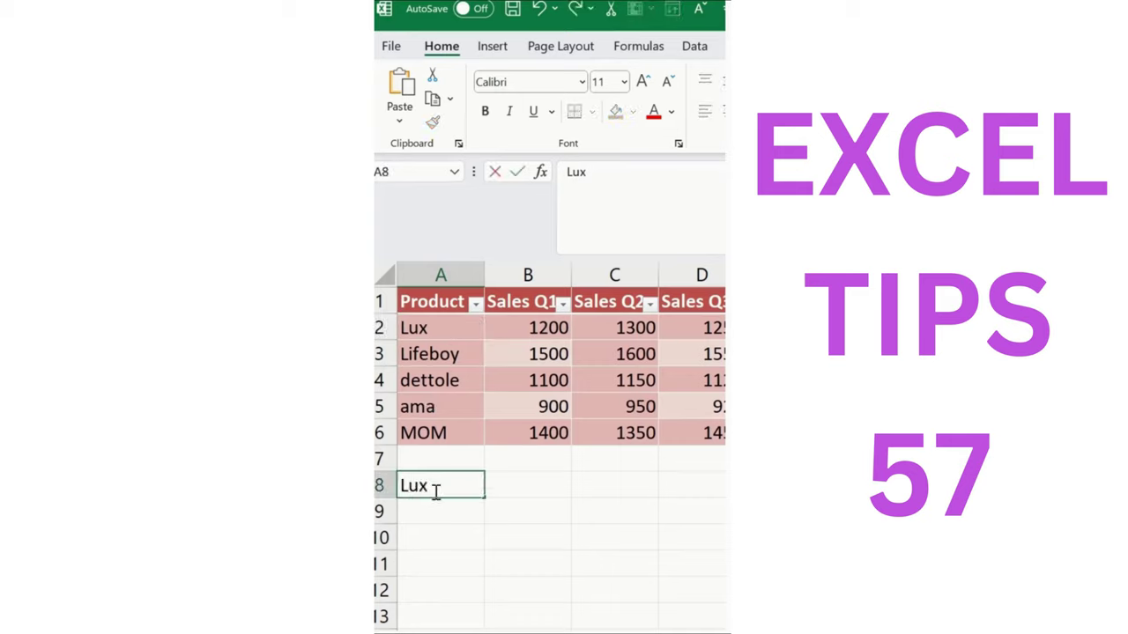
pyautogui.write(',Lifeboy')
pyautogui.press('Escape')
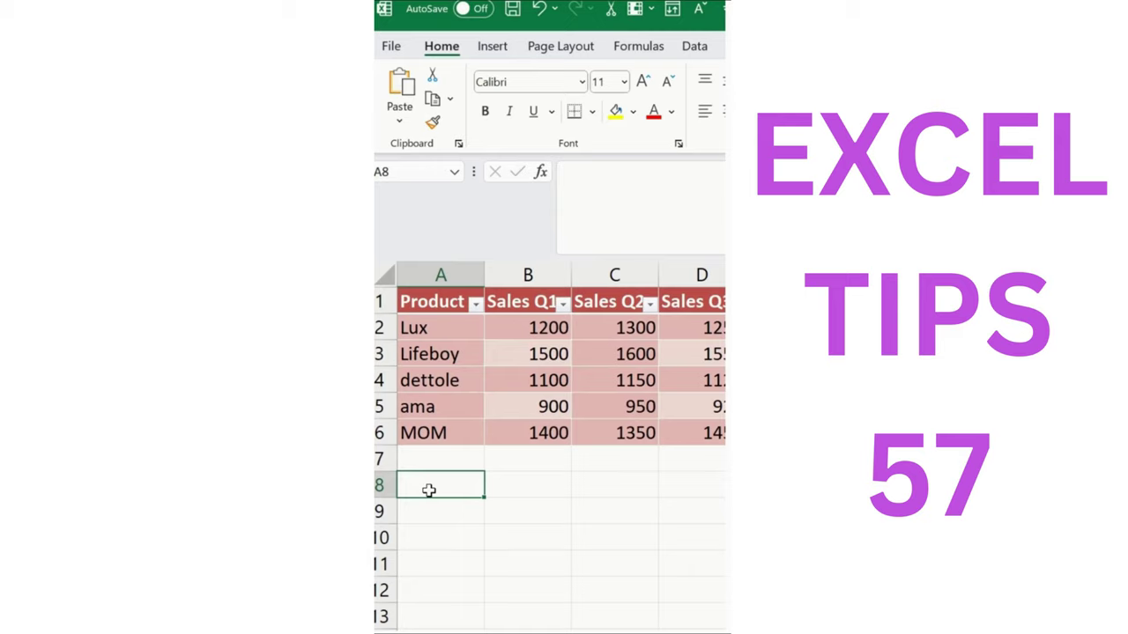
# - Join all product names in cell A8 with =TEXTJOIN(",",TRUE,SalesData[Product])
pyautogui.write('=')
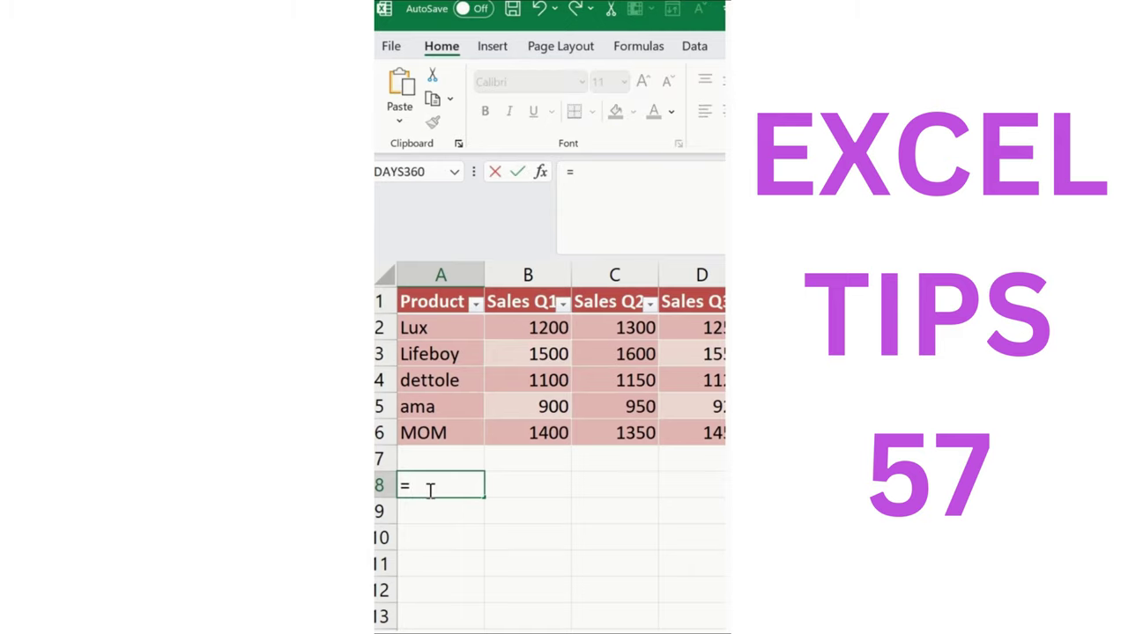
pyautogui.write('tex')
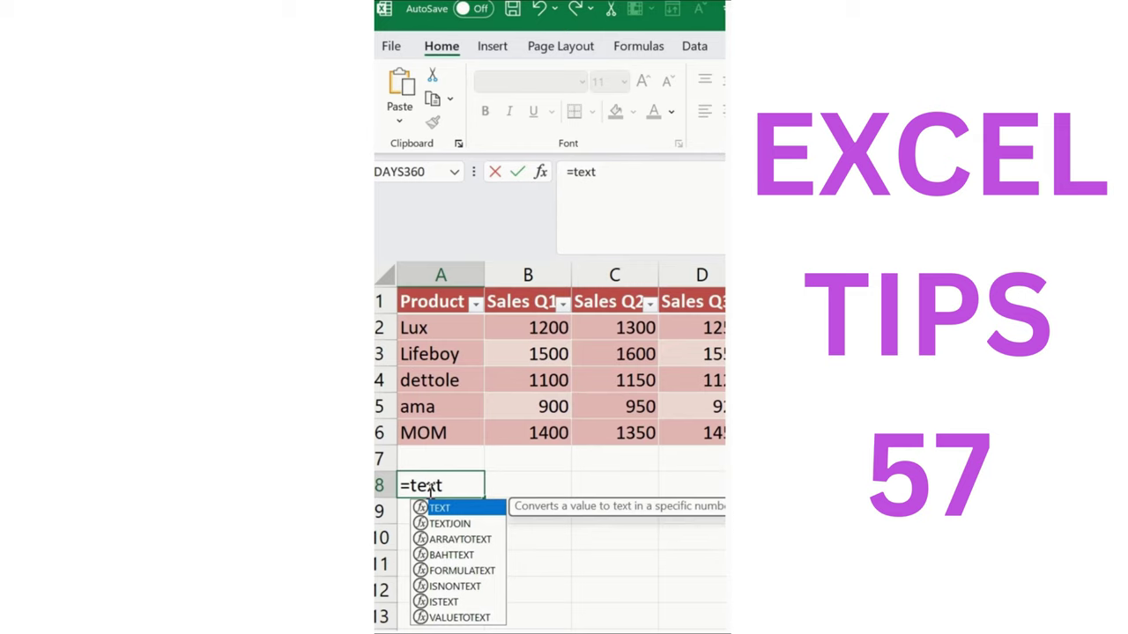
pyautogui.write('t')
pyautogui.press('Down')
pyautogui.press('Tab')
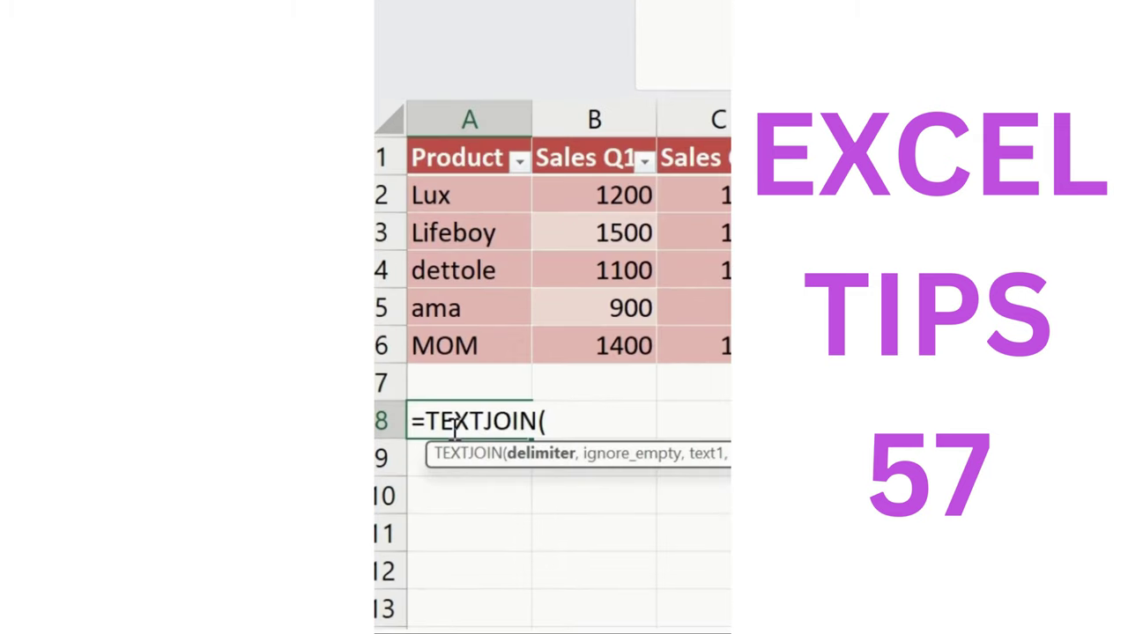
pyautogui.write('",",')
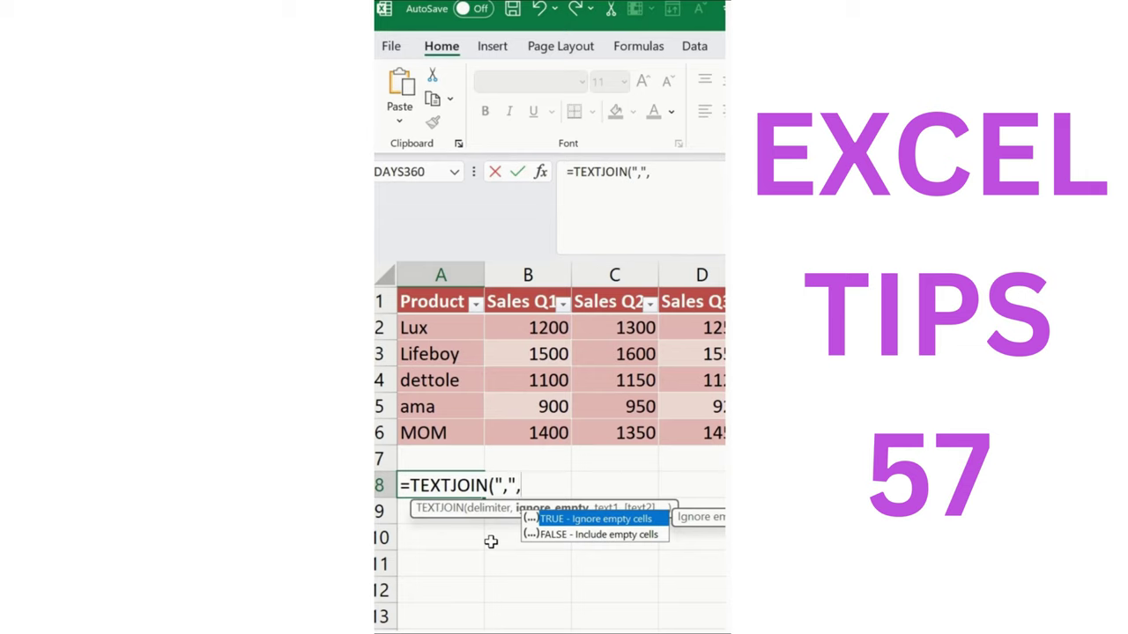
pyautogui.press('Tab')
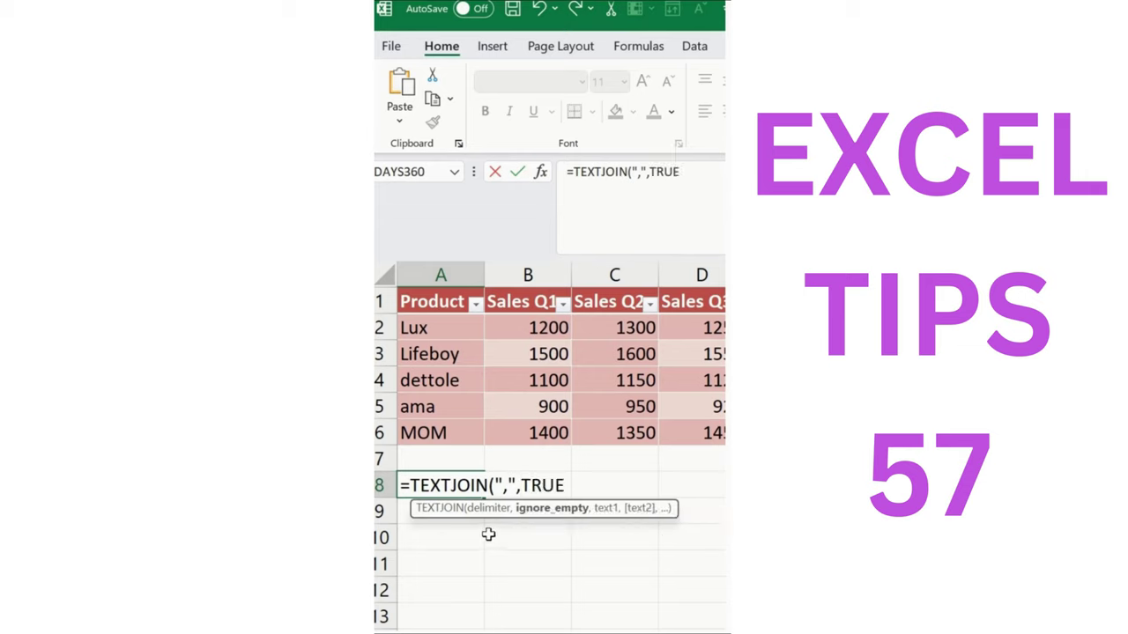
pyautogui.write(',')
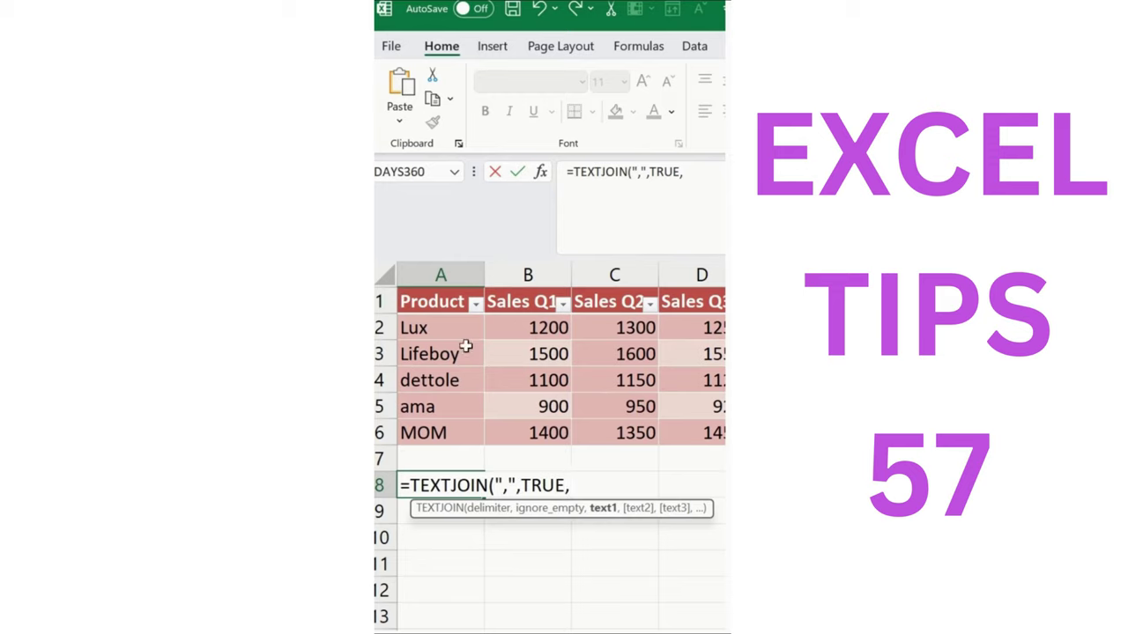
pyautogui.moveTo(464, 332); pyautogui.dragTo(461, 433)
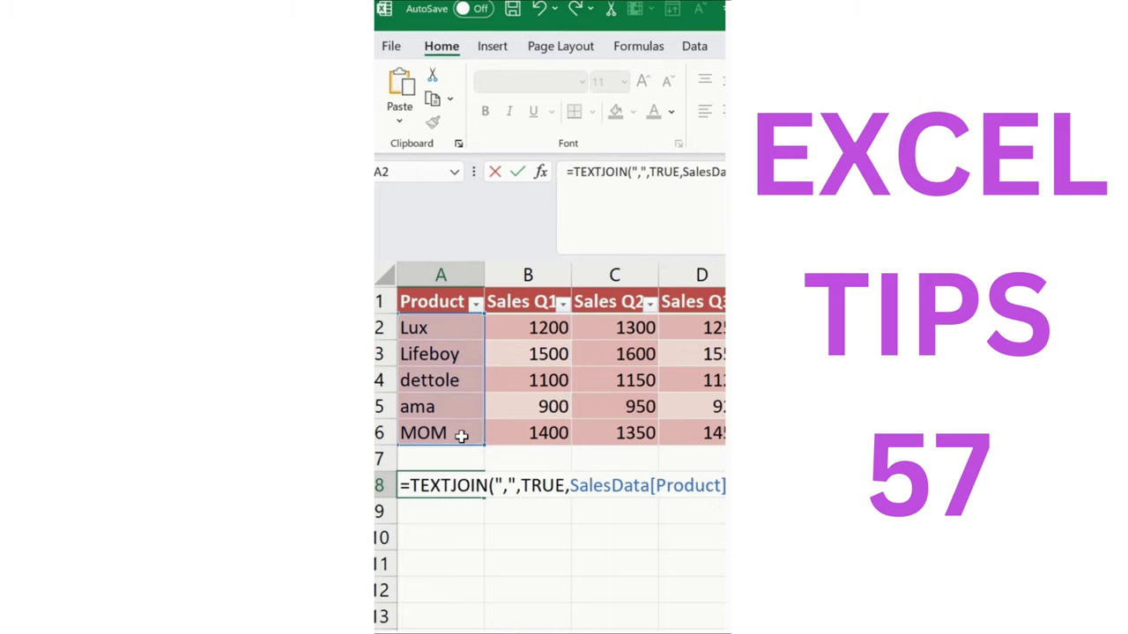
pyautogui.press('Return')
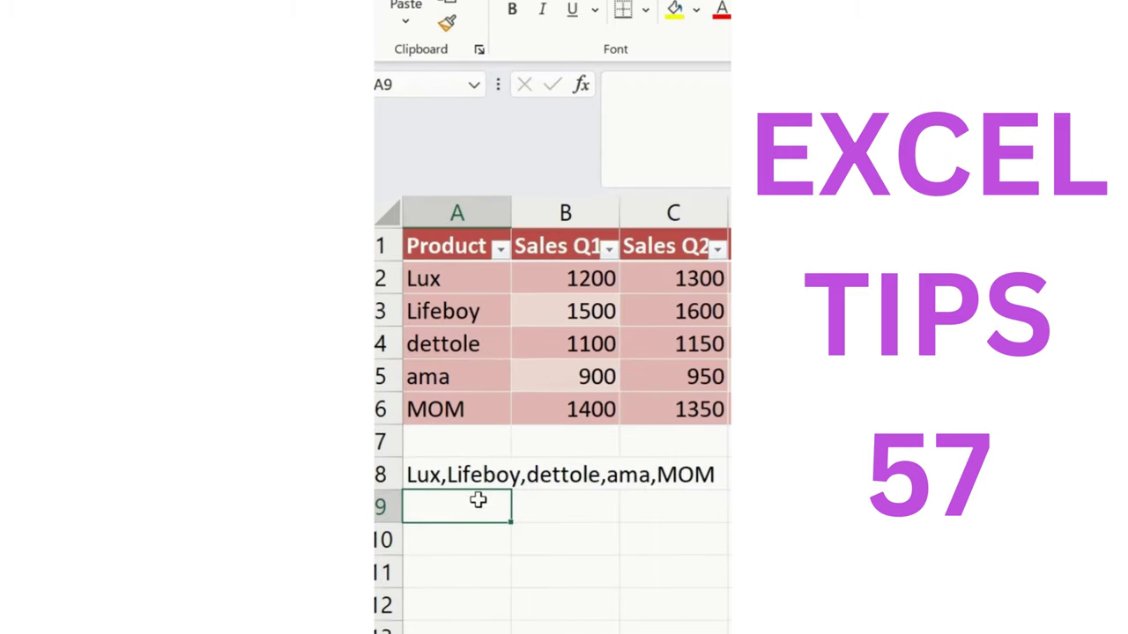
pyautogui.click(451, 489)
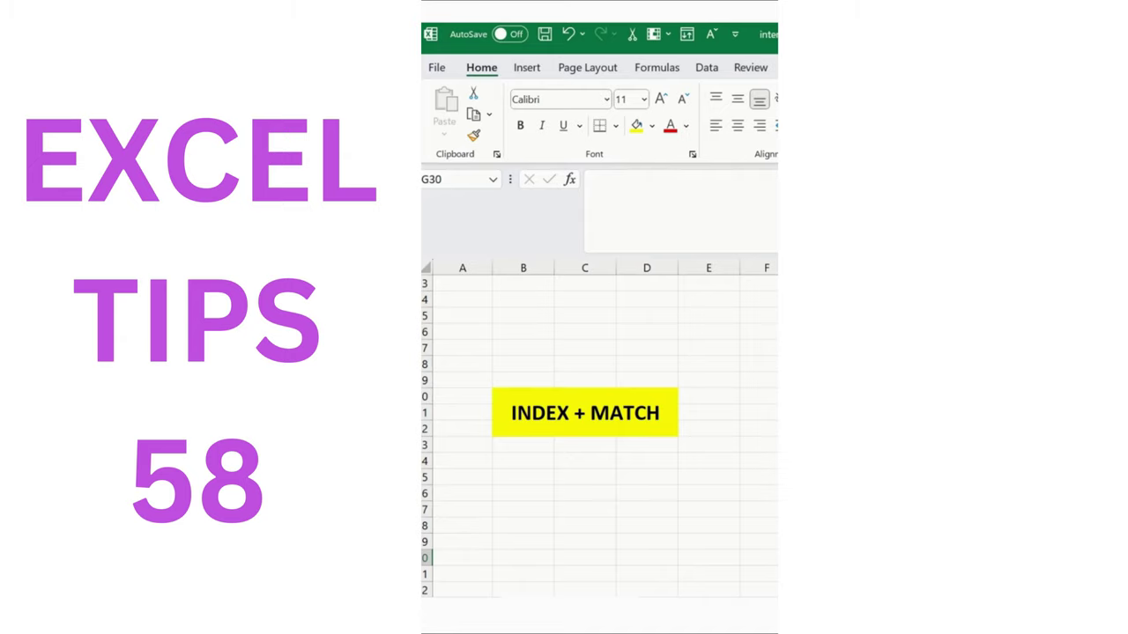
# - Correct the misspelled heading in cell D8 below the sales table to Product
pyautogui.scroll(4, 637, 492)
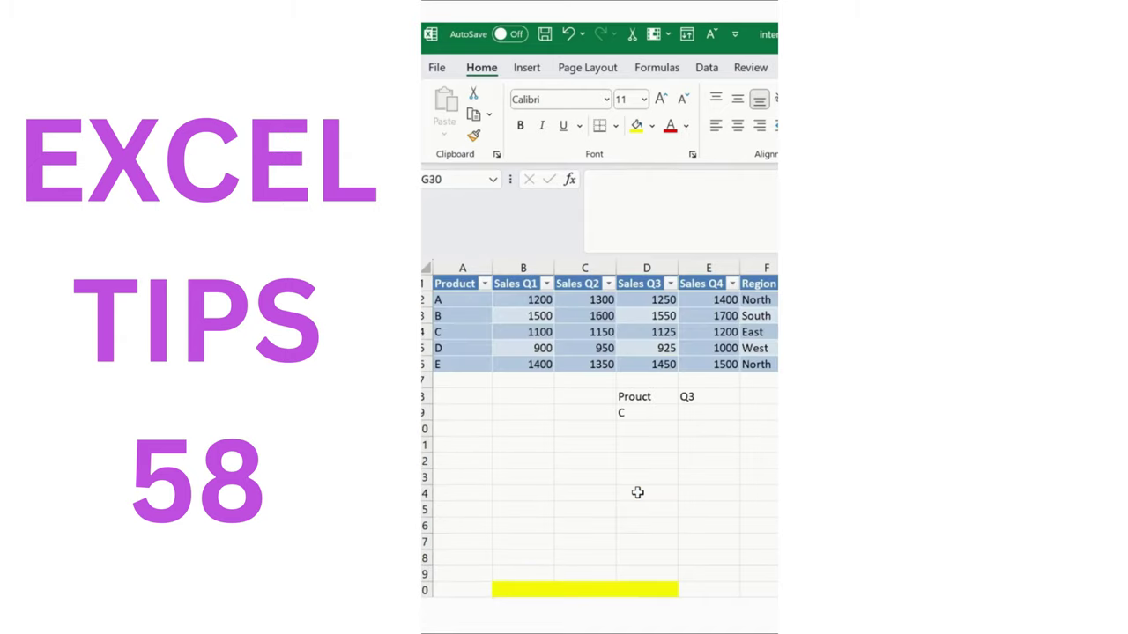
pyautogui.click(635, 401)
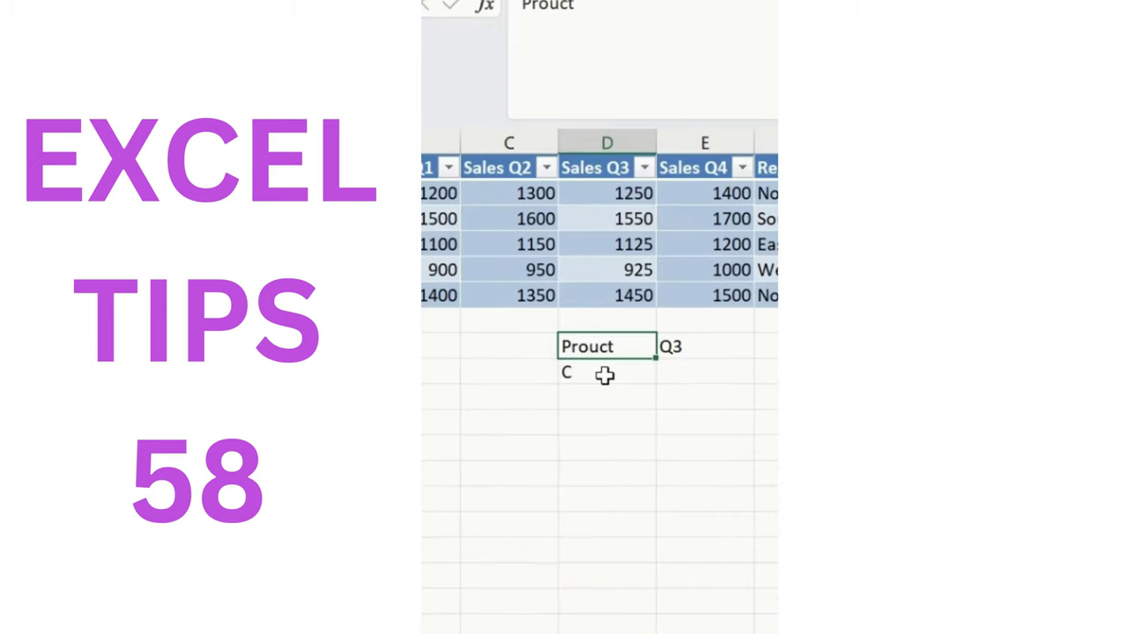
pyautogui.write('Product')
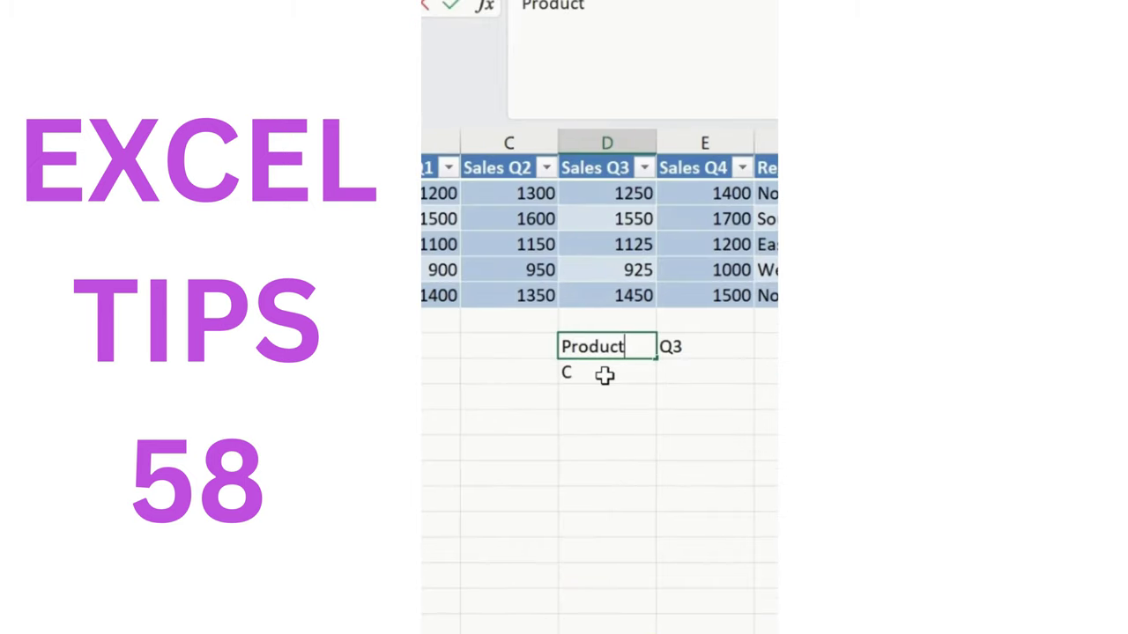
pyautogui.press('Return')
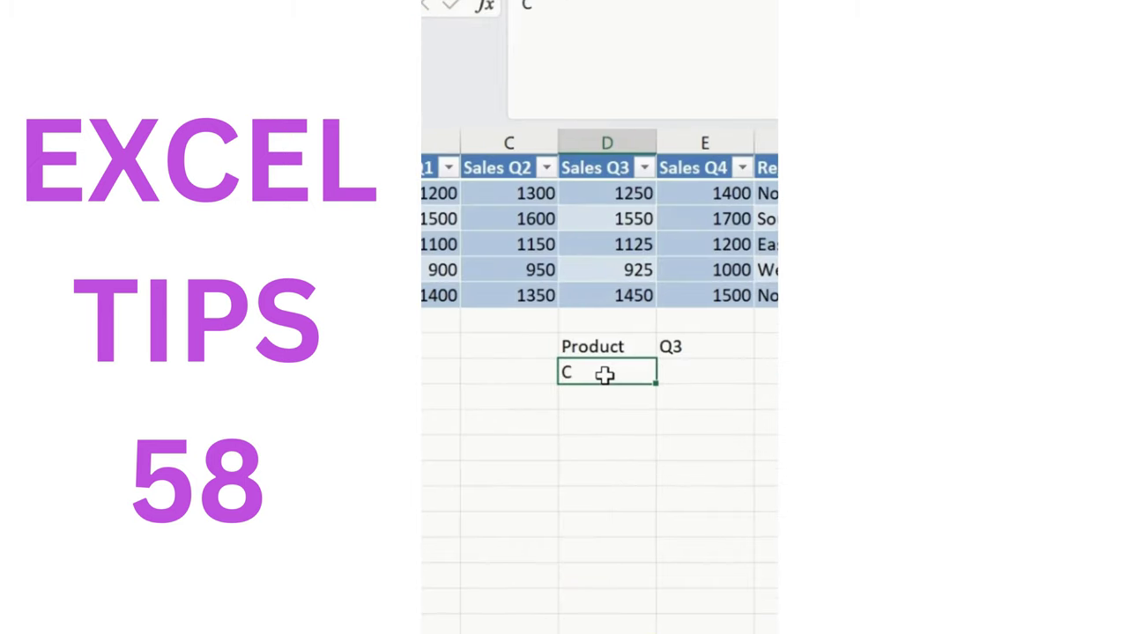
# - Move the Q3 heading and the formula cell below it from E8:E9 to A12:A13
pyautogui.press('Left')
pyautogui.press('Up')
pyautogui.press('Right')
pyautogui.press('Right')
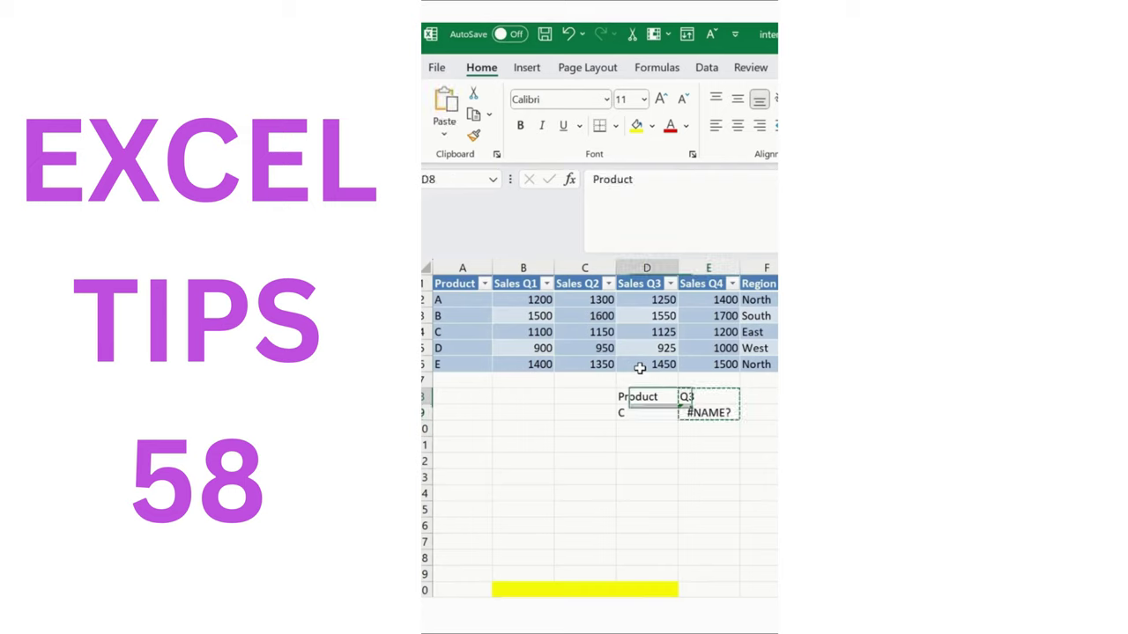
pyautogui.press('Left')
pyautogui.press('Left')
pyautogui.press('Down')
pyautogui.press('Left')
pyautogui.press('Down')
pyautogui.press('Down')
pyautogui.press('Down')
pyautogui.write('Q3 #NAME?')
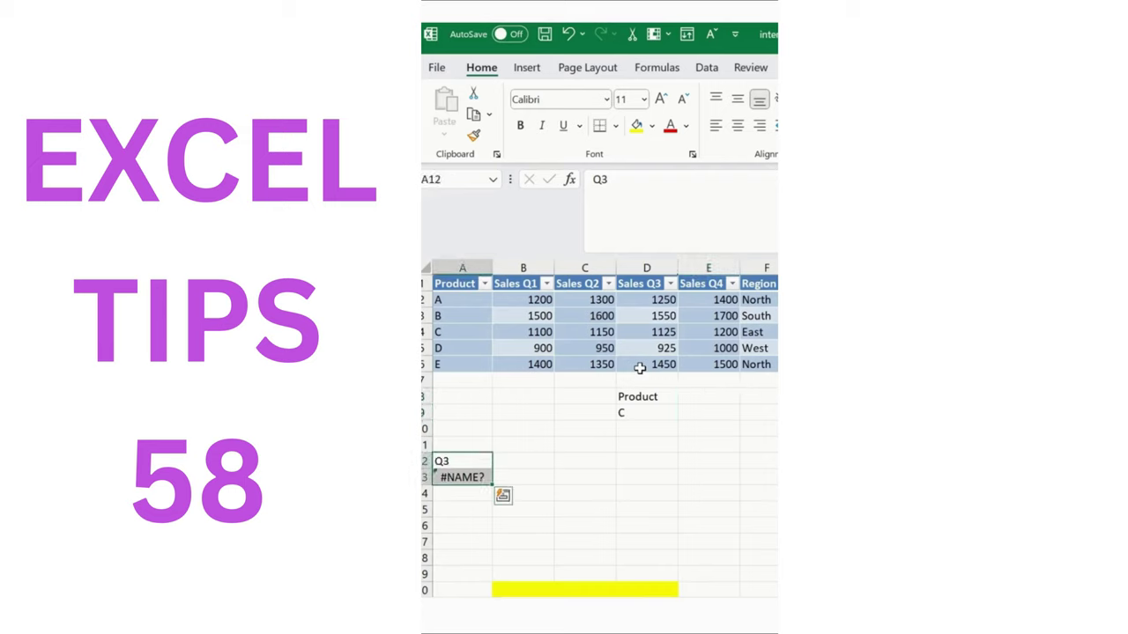
# - In cell A13 below the Q3 heading, start an INDEX formula with SalesData[Sales Q3] as the array
pyautogui.press('Down')
pyautogui.write('=ind')
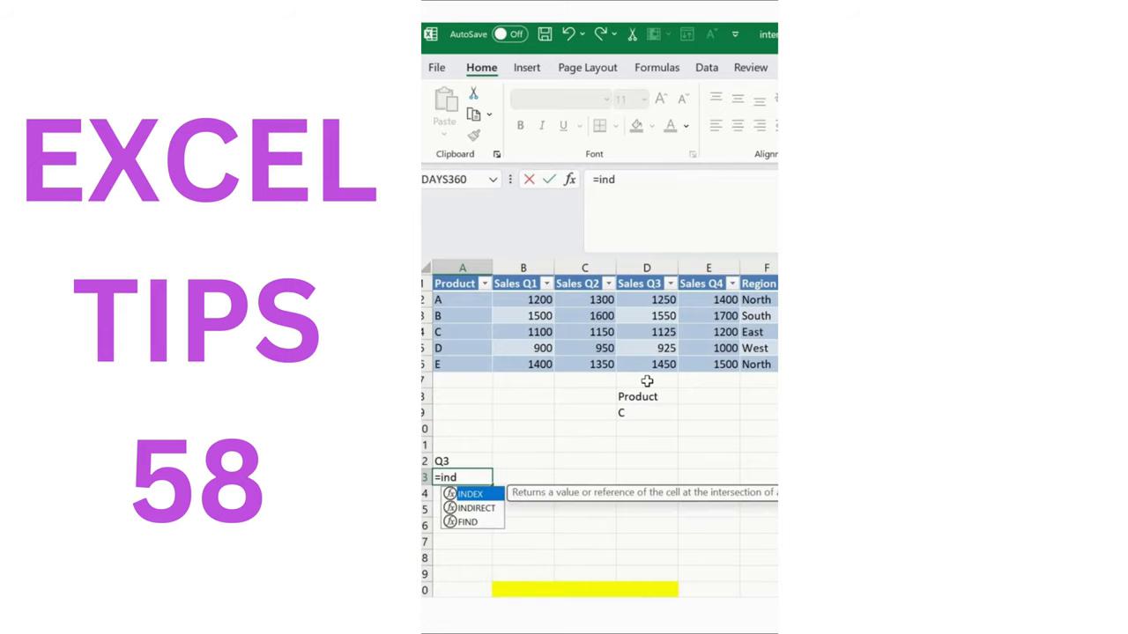
pyautogui.press('Tab')
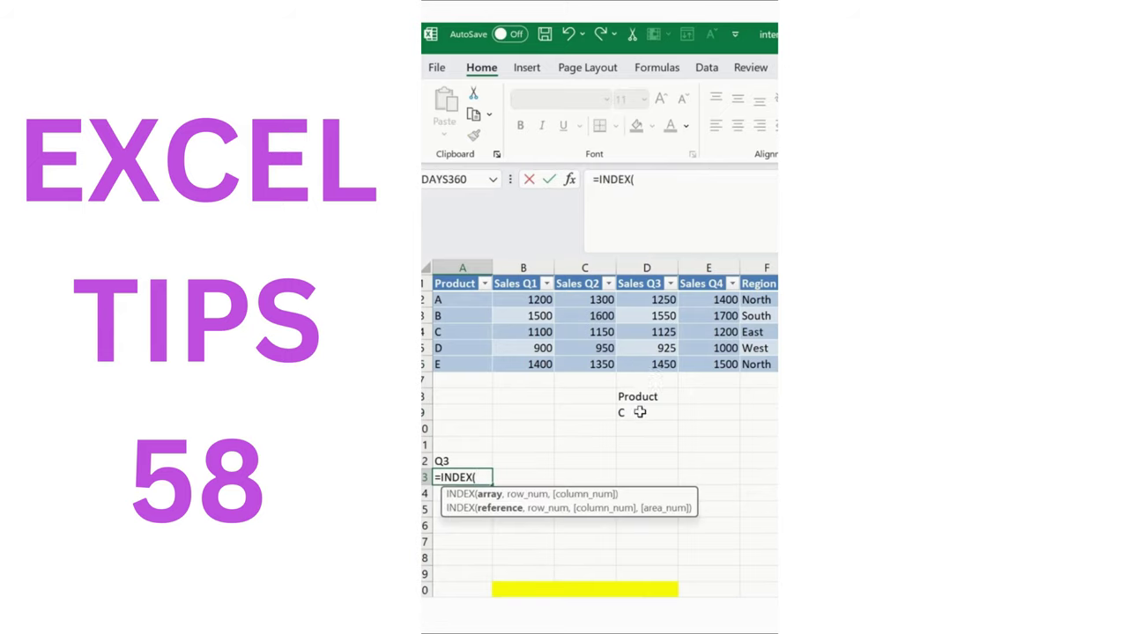
pyautogui.click(659, 256)
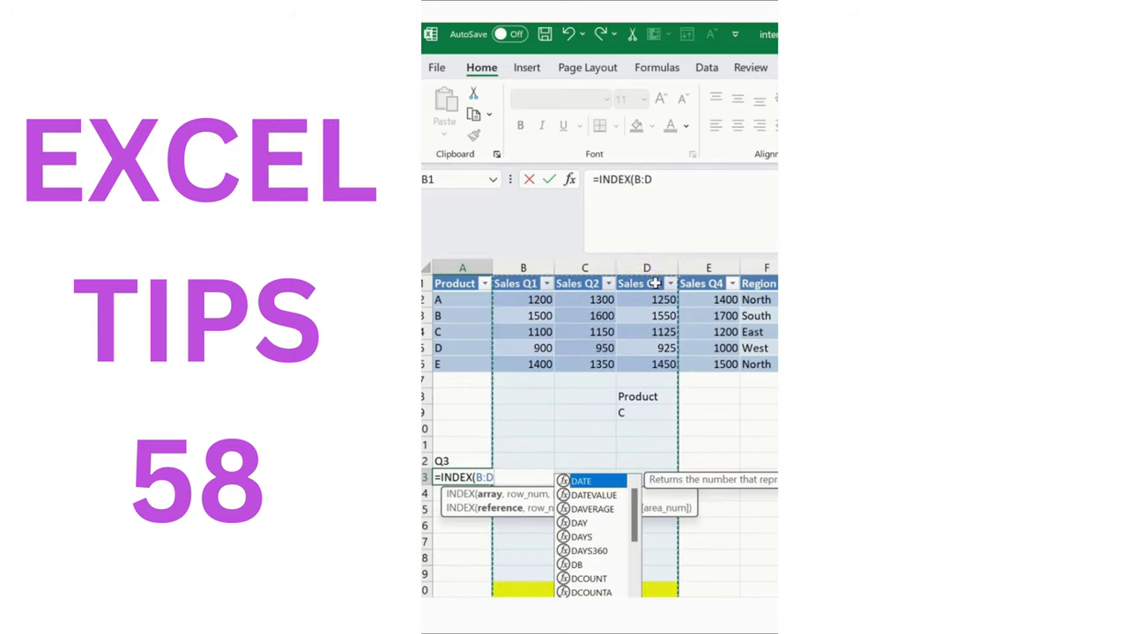
pyautogui.click(649, 283)
pyautogui.moveTo(649, 300); pyautogui.dragTo(659, 361)
pyautogui.write(',')
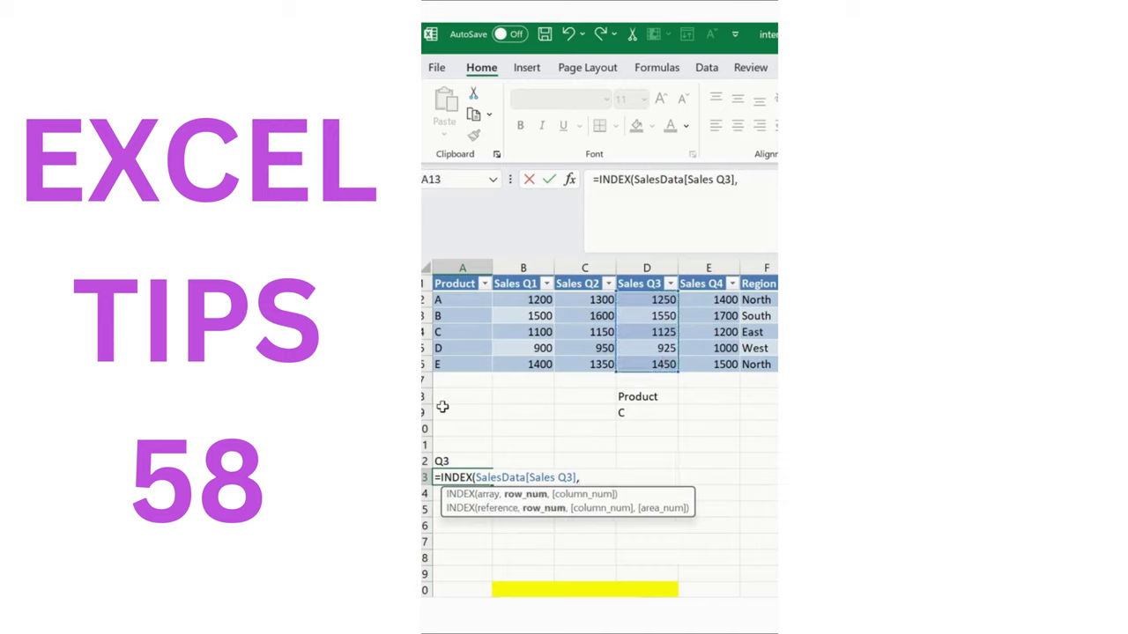
# - Complete the Q3 formula with MATCH(D9,SalesData[Product],0) as the INDEX row number
pyautogui.write('match')
pyautogui.press('Tab')
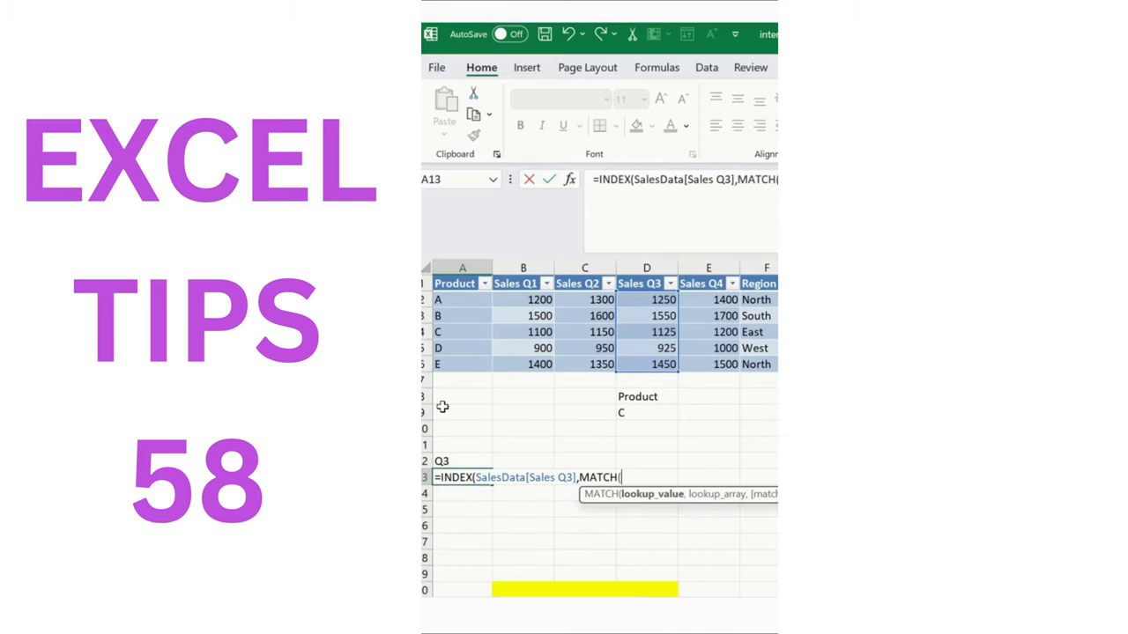
pyautogui.click(643, 412)
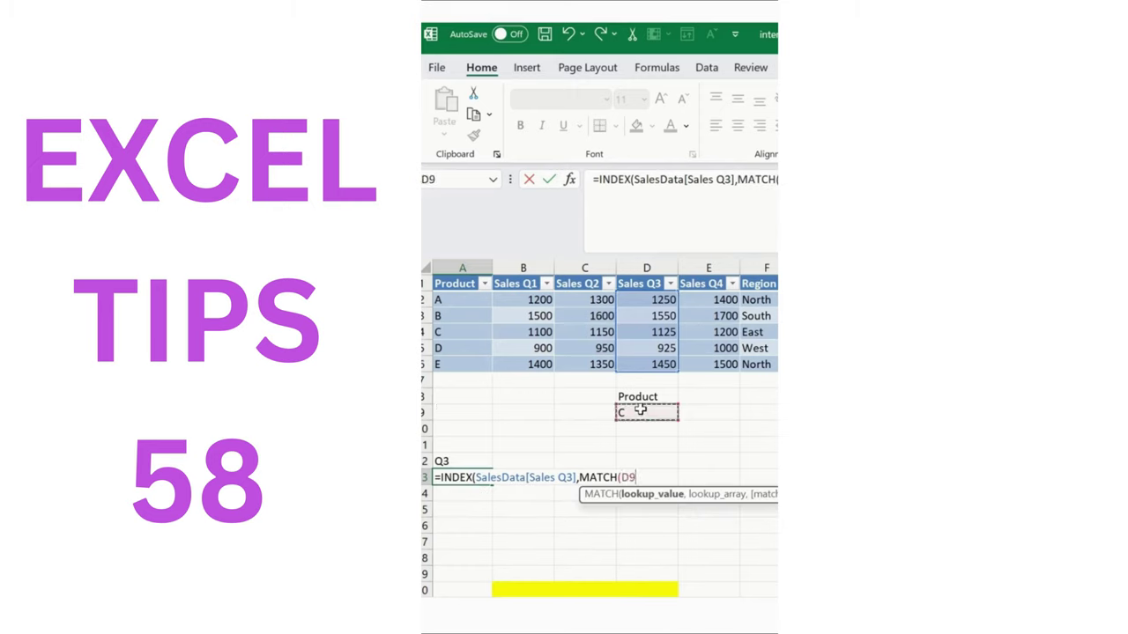
pyautogui.write(',')
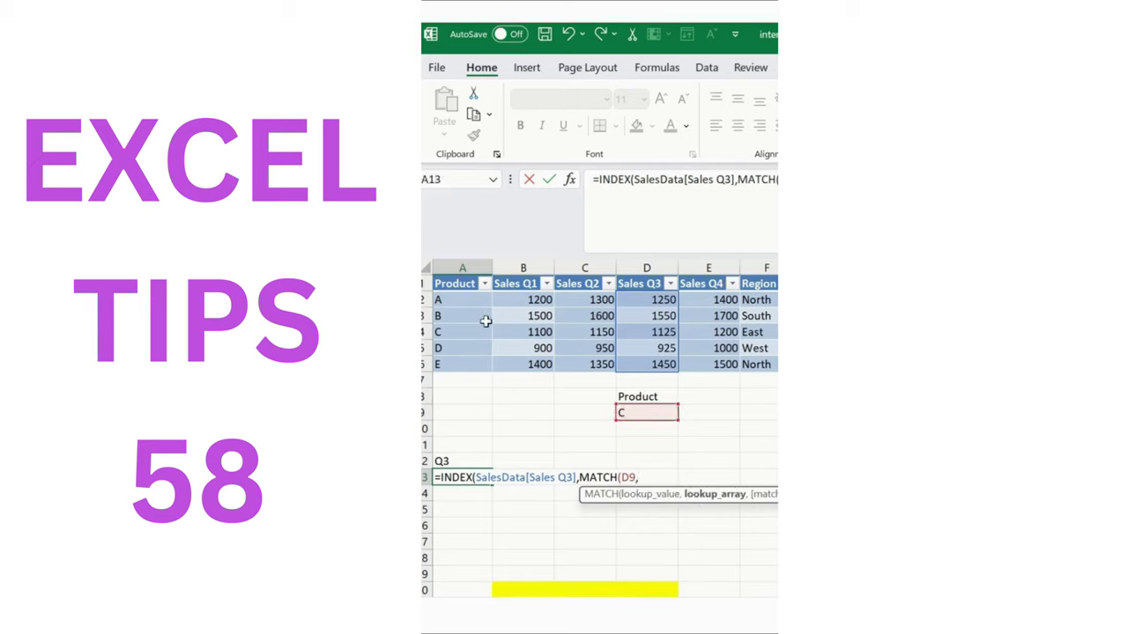
pyautogui.moveTo(465, 298); pyautogui.dragTo(474, 362)
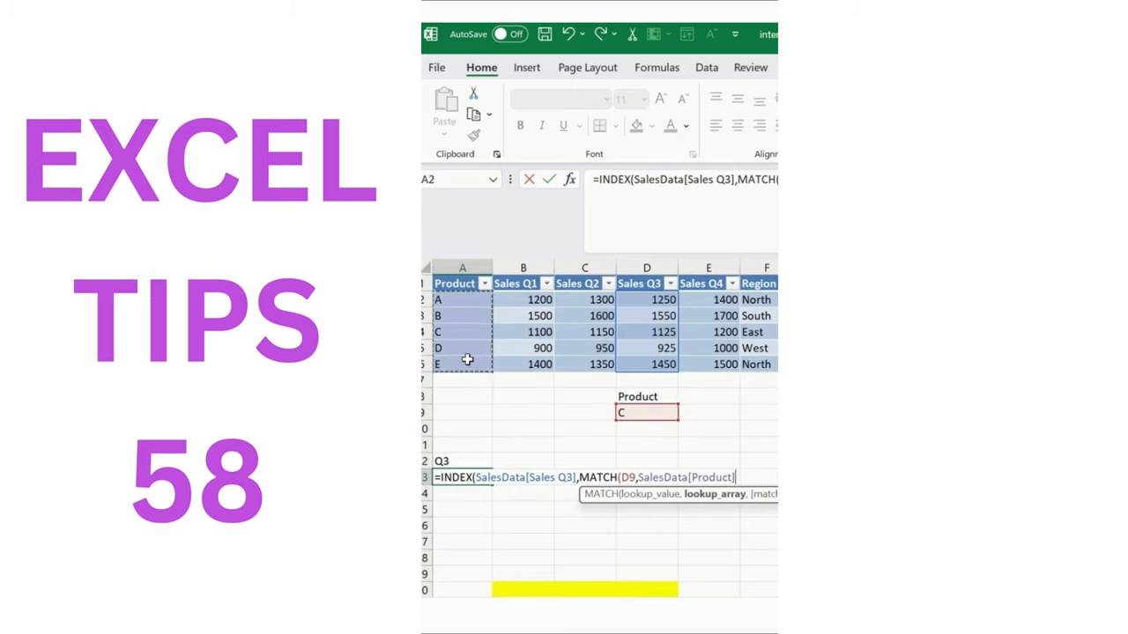
pyautogui.write(',')
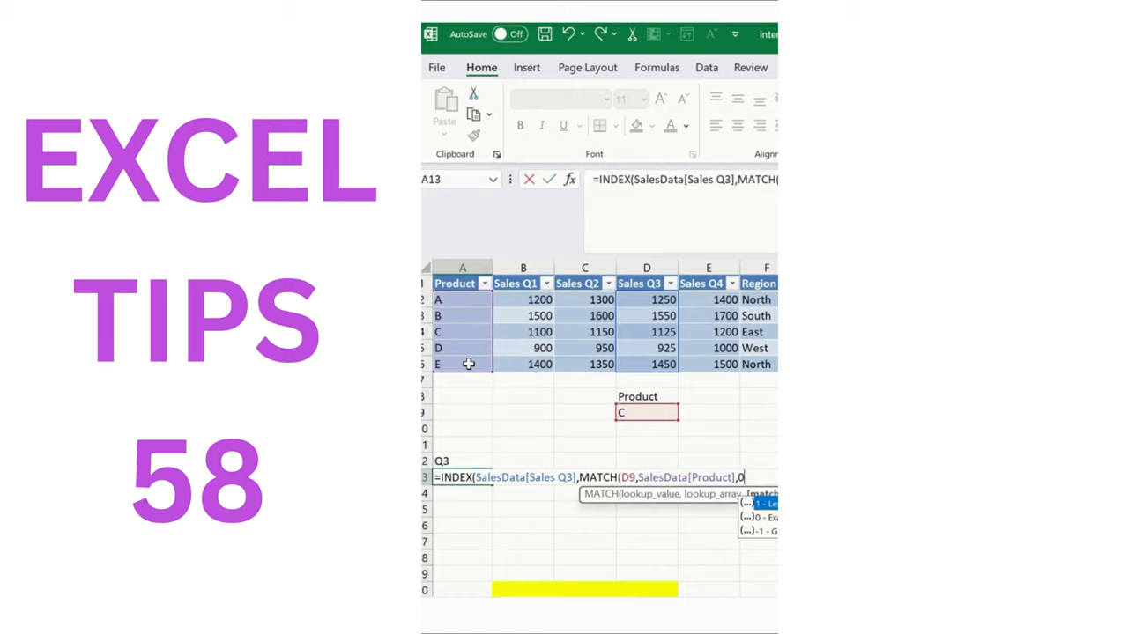
pyautogui.write('0))')
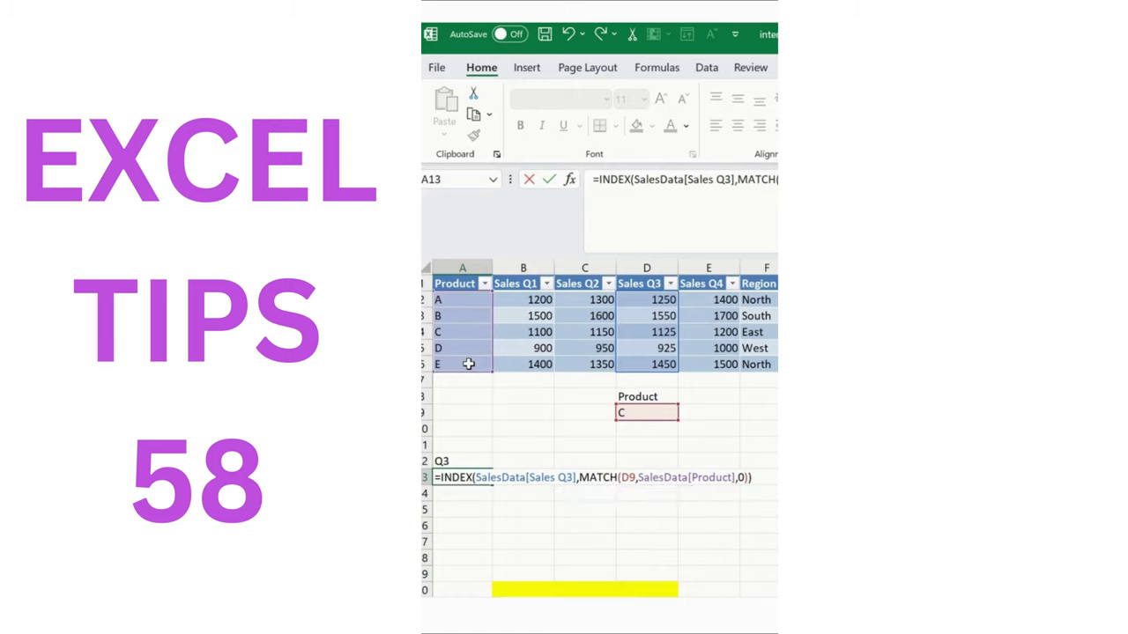
pyautogui.press('Return')
# - Fill the Q3 lookup result cell A13 with yellow and select the product lookup cell D9
pyautogui.press('Up')
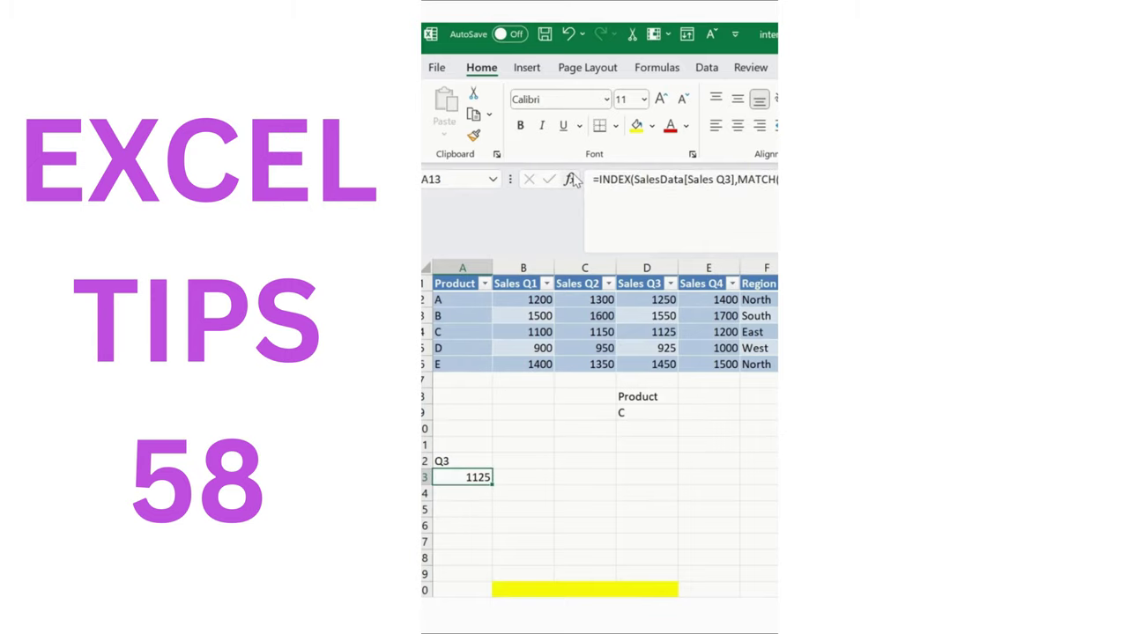
pyautogui.click(635, 126)
pyautogui.click(651, 410)
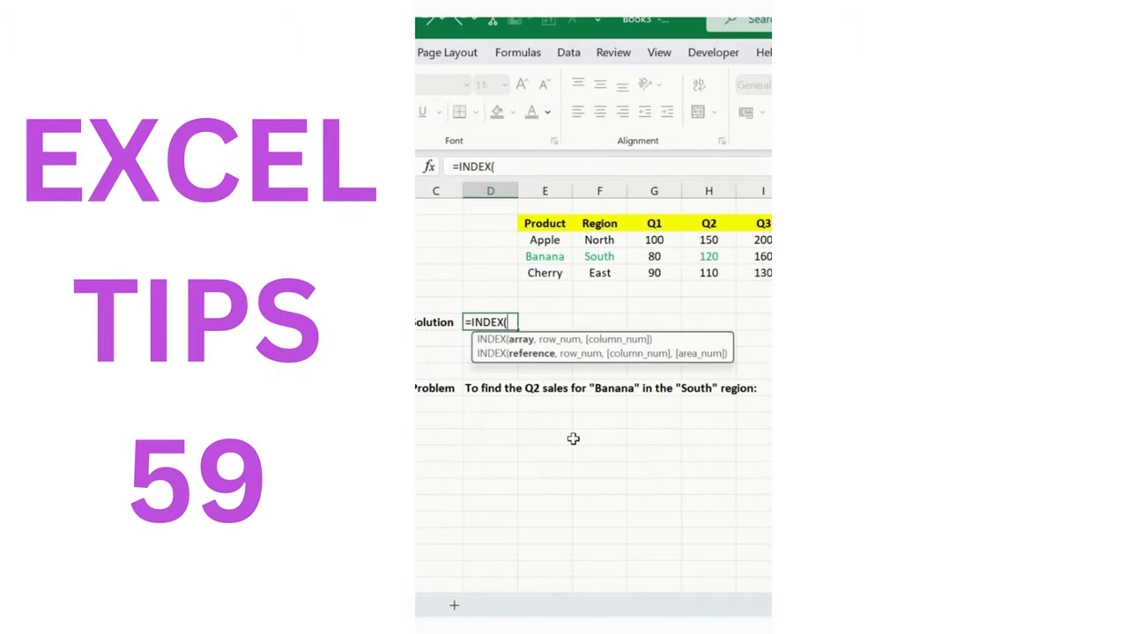
# - In the Solution cell's INDEX formula, set the Q2 values H3:H5 as the array and start a MATCH with lookup value 1
pyautogui.moveTo(718, 242); pyautogui.dragTo(720, 266)
pyautogui.write(',')
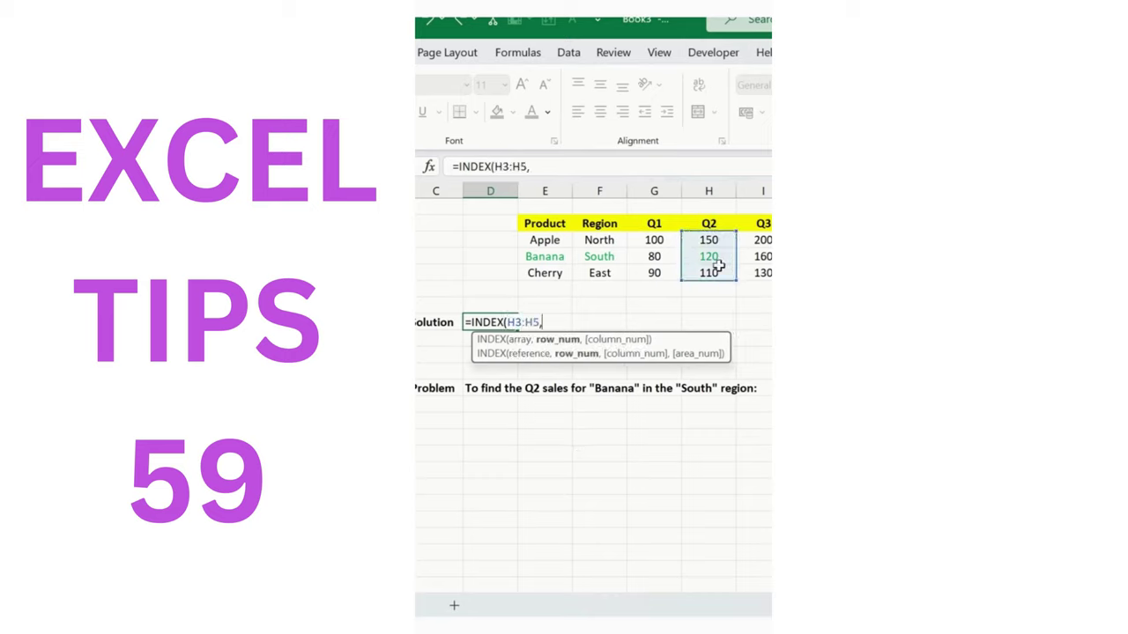
pyautogui.write('match')
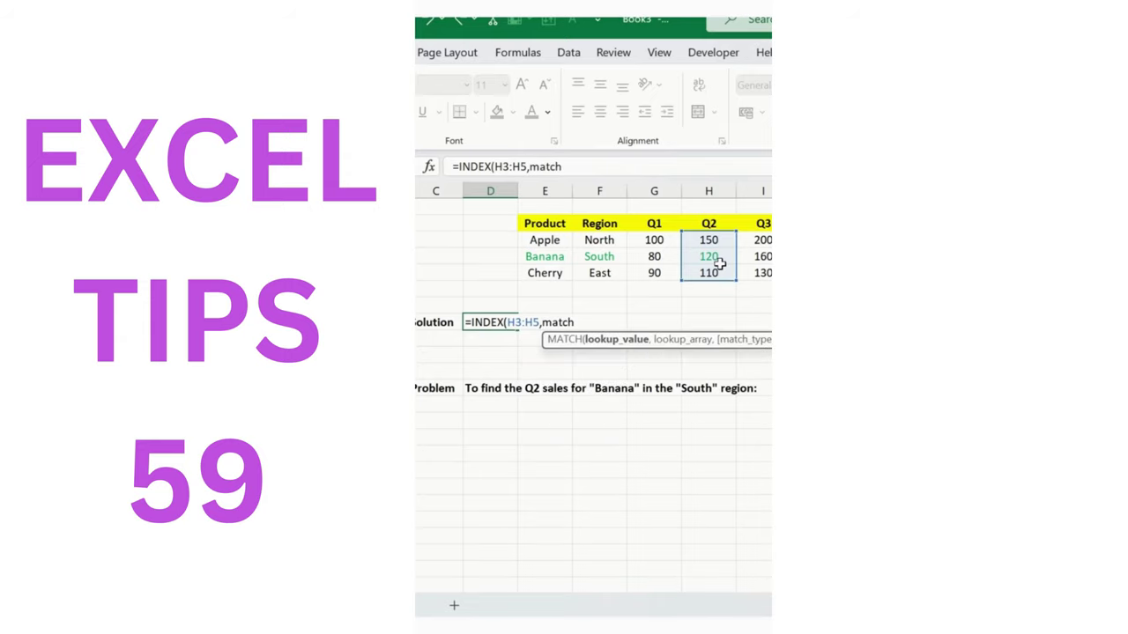
pyautogui.press('Tab')
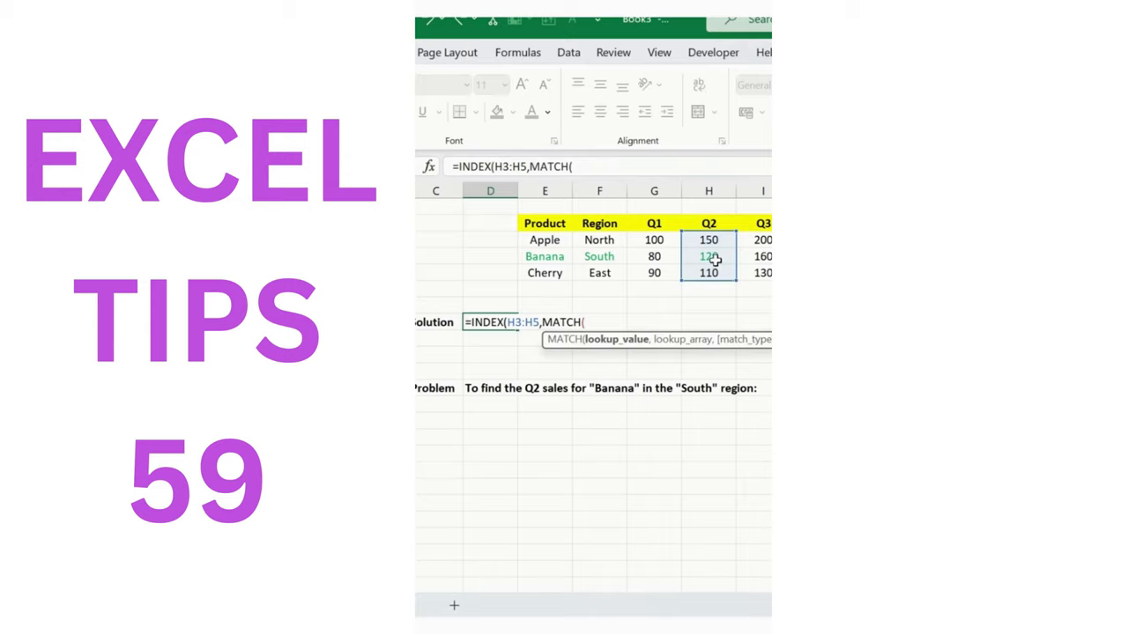
pyautogui.write('1,(')
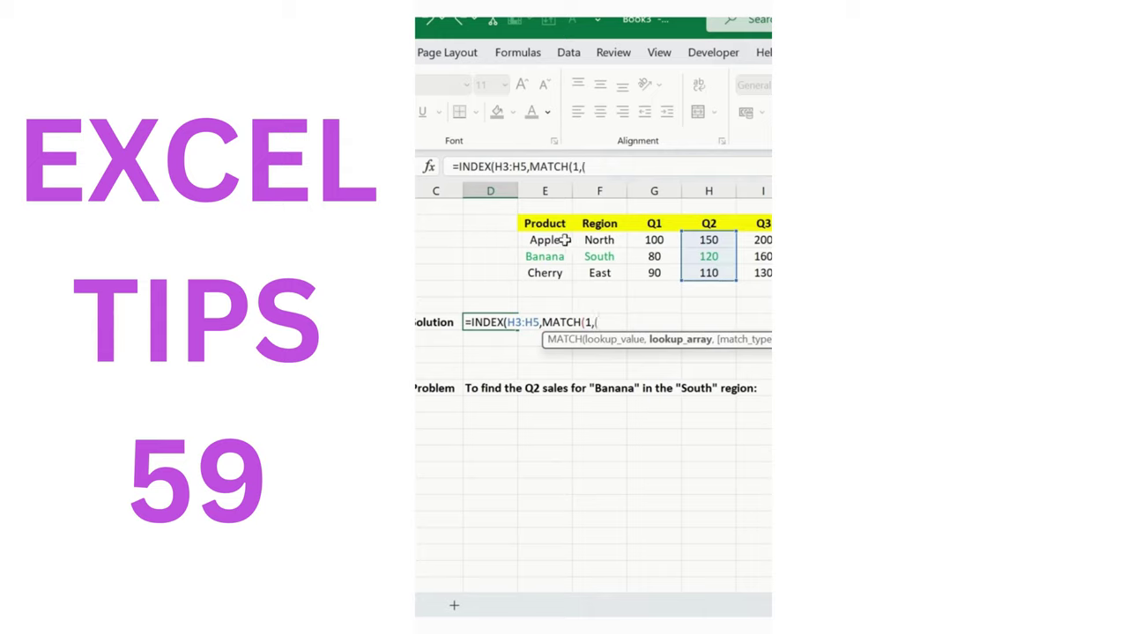
# - Add the combined product and region criteria (E3:E5="Banana")*(F3:F5="South") as the MATCH lookup array
pyautogui.moveTo(561, 239); pyautogui.dragTo(560, 273)
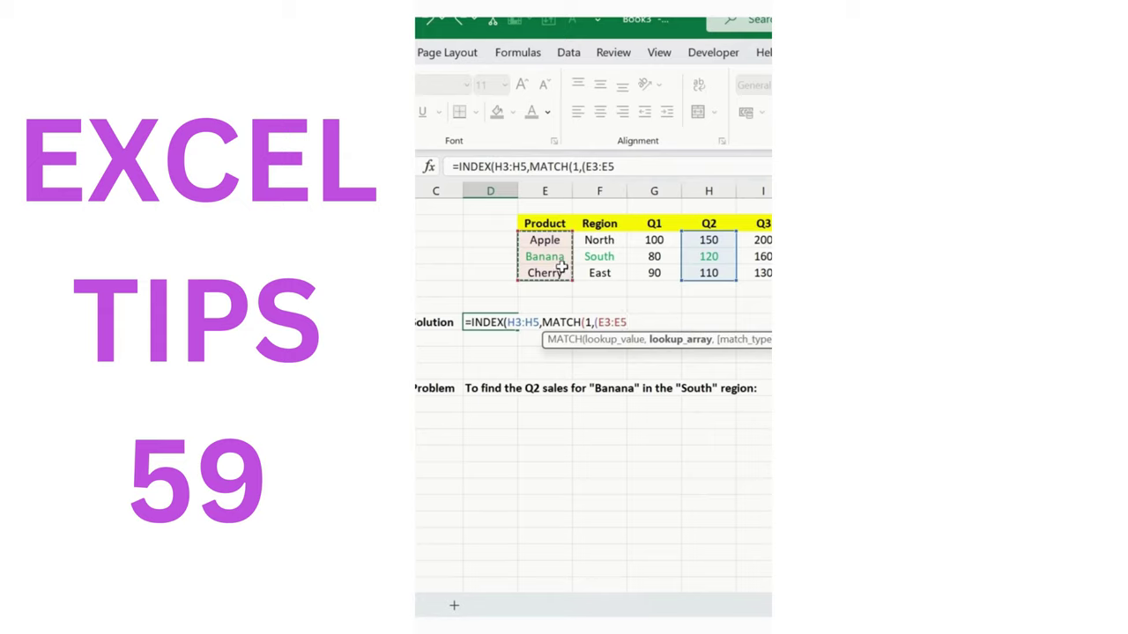
pyautogui.write('="Banana')
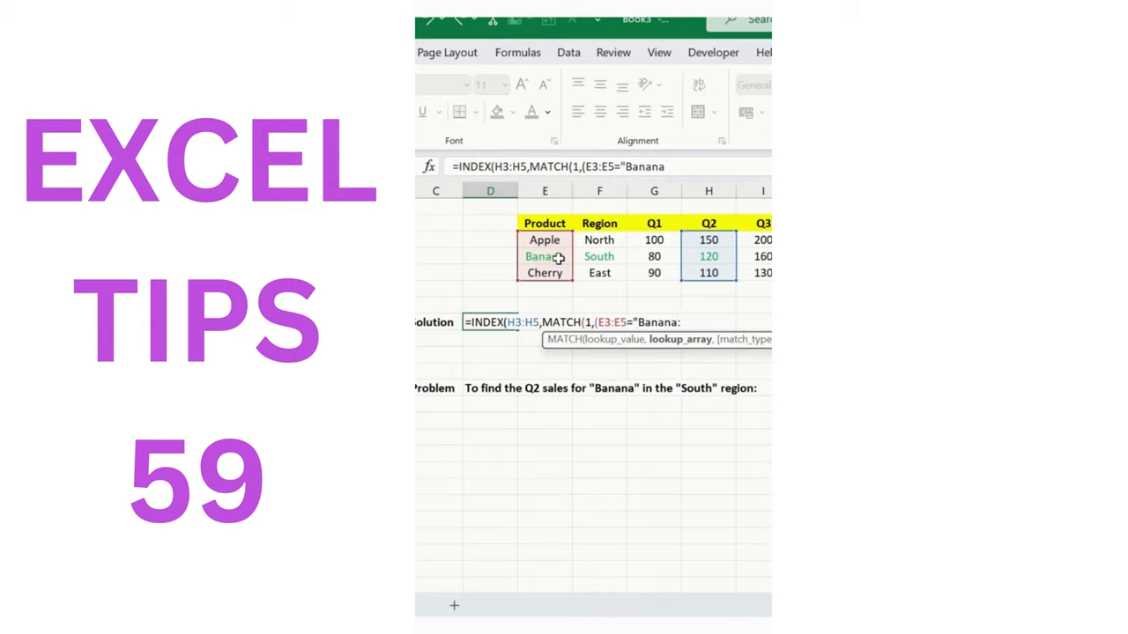
pyautogui.write('"')
pyautogui.write(')*(')
pyautogui.moveTo(607, 240); pyautogui.dragTo(609, 275)
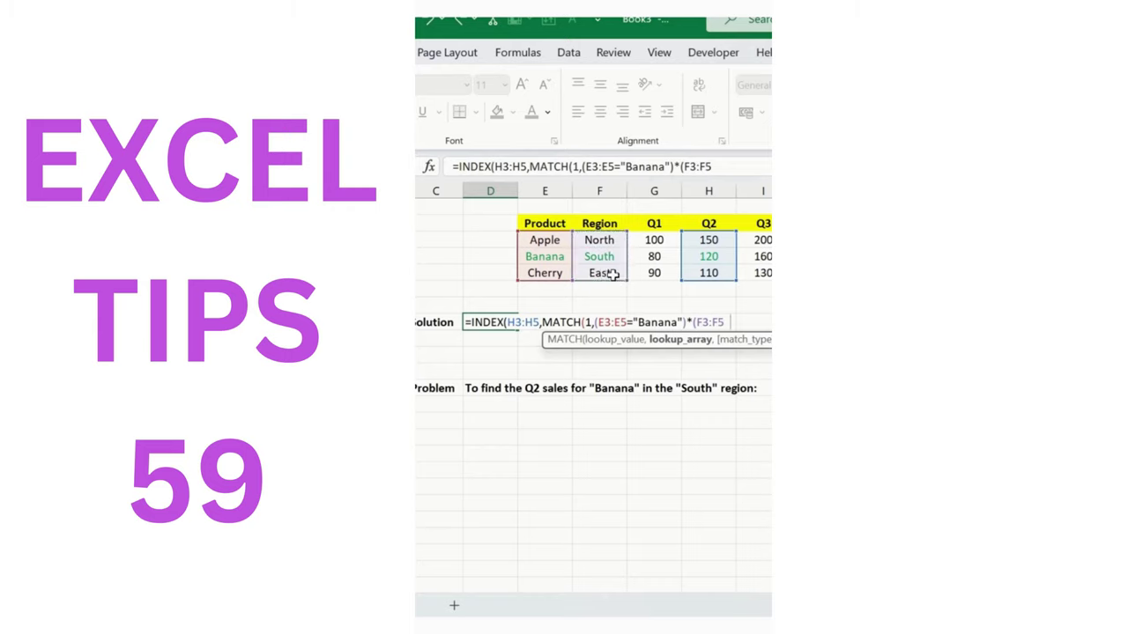
pyautogui.write('="Sout')
pyautogui.write('h"')
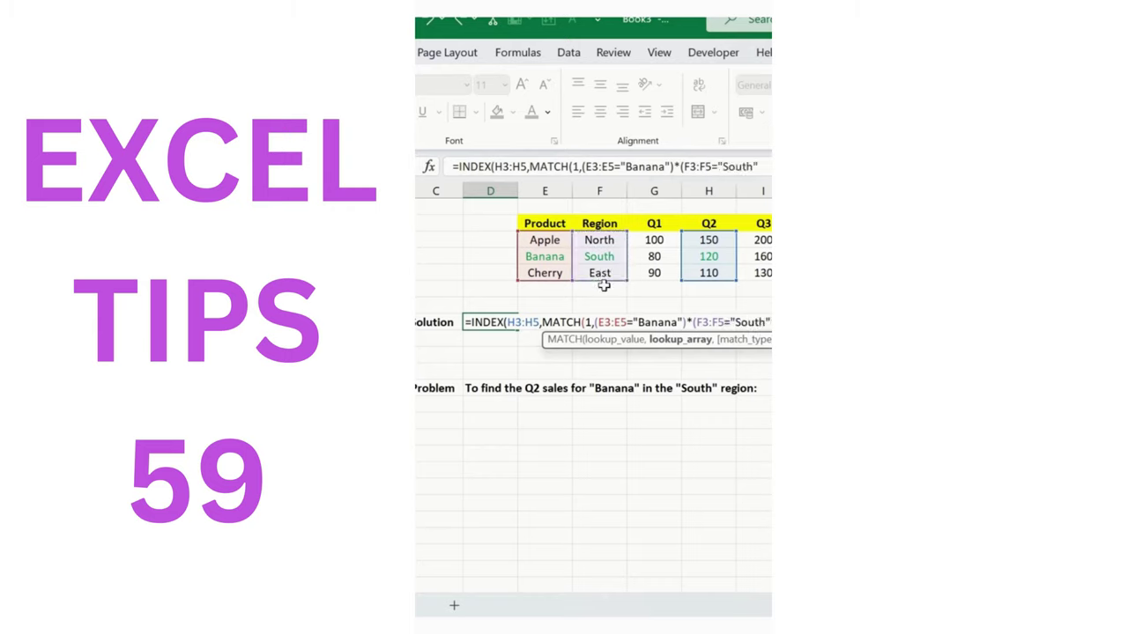
# - Finish the Solution formula with exact match type 0 and compare its result with Banana's Q2 sales in the table
pyautogui.write('),0')
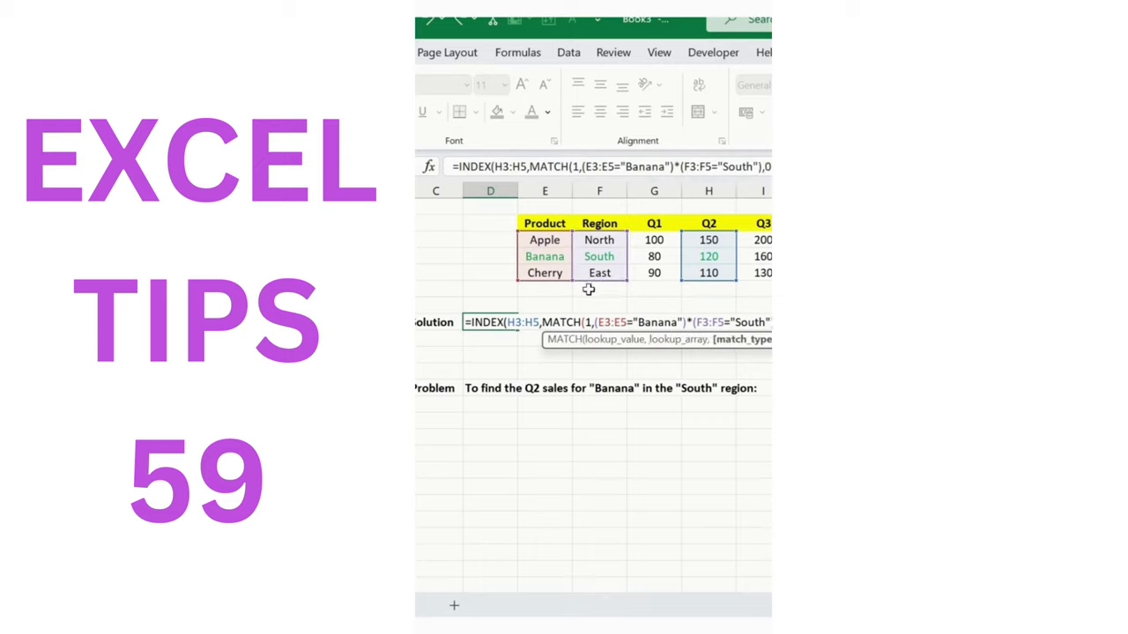
pyautogui.write(')')
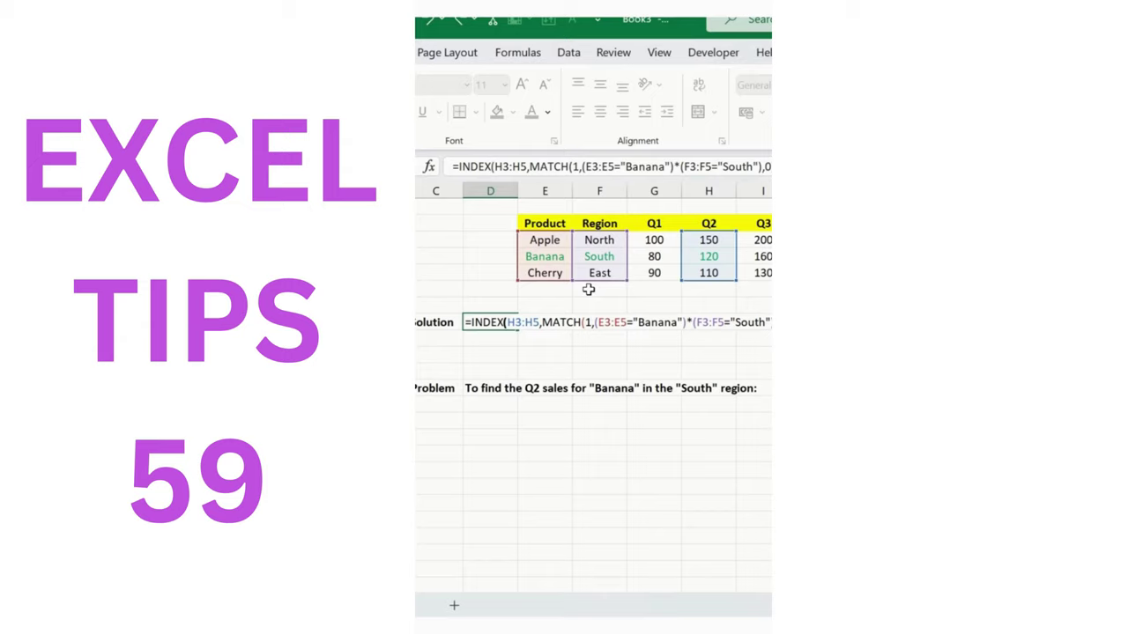
pyautogui.press('Return')
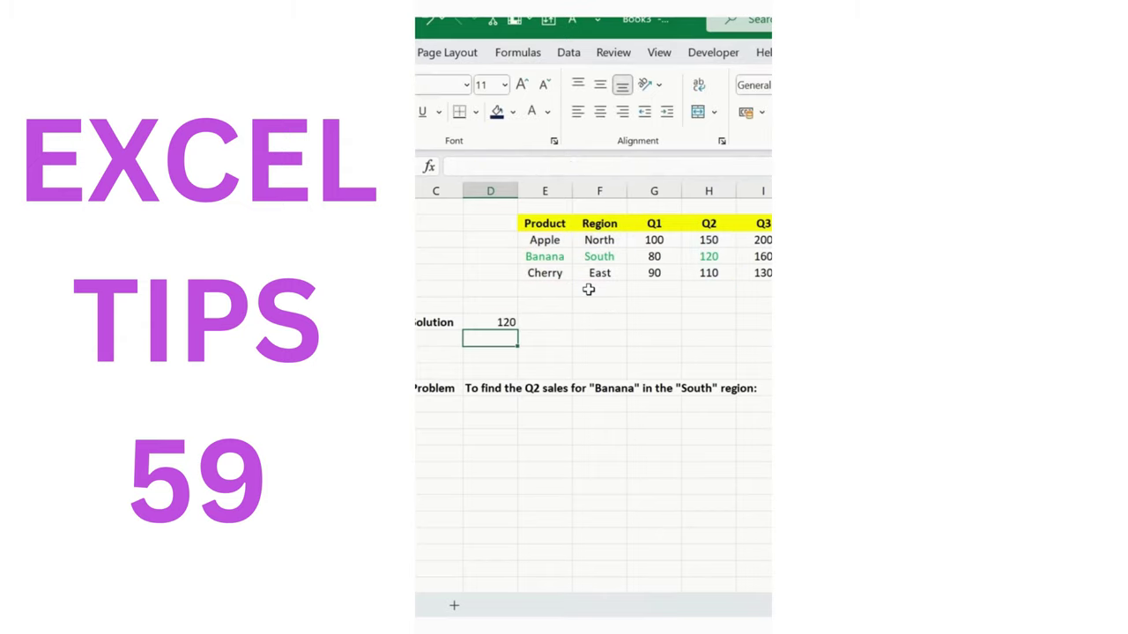
pyautogui.press('Up')
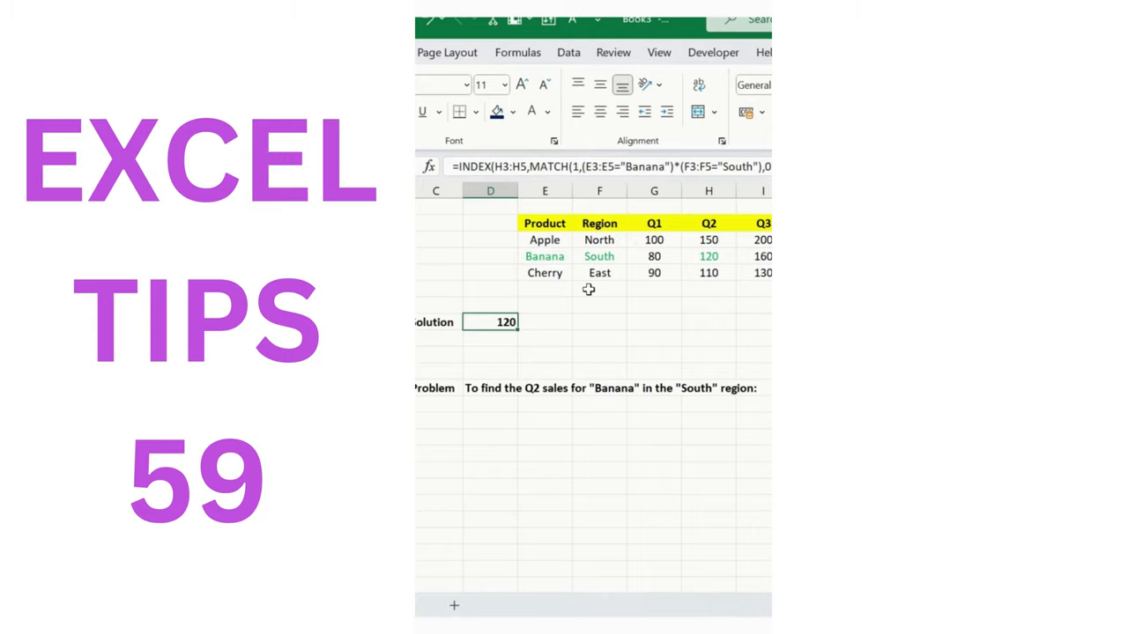
pyautogui.click(715, 243)
pyautogui.press('Down')
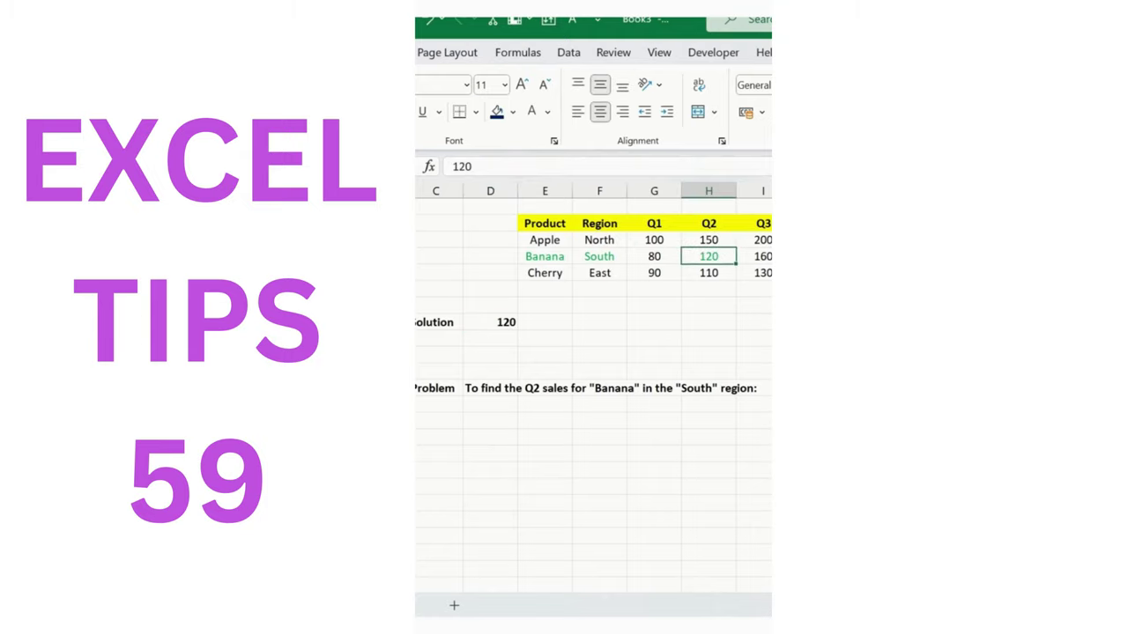
pyautogui.click(515, 324)
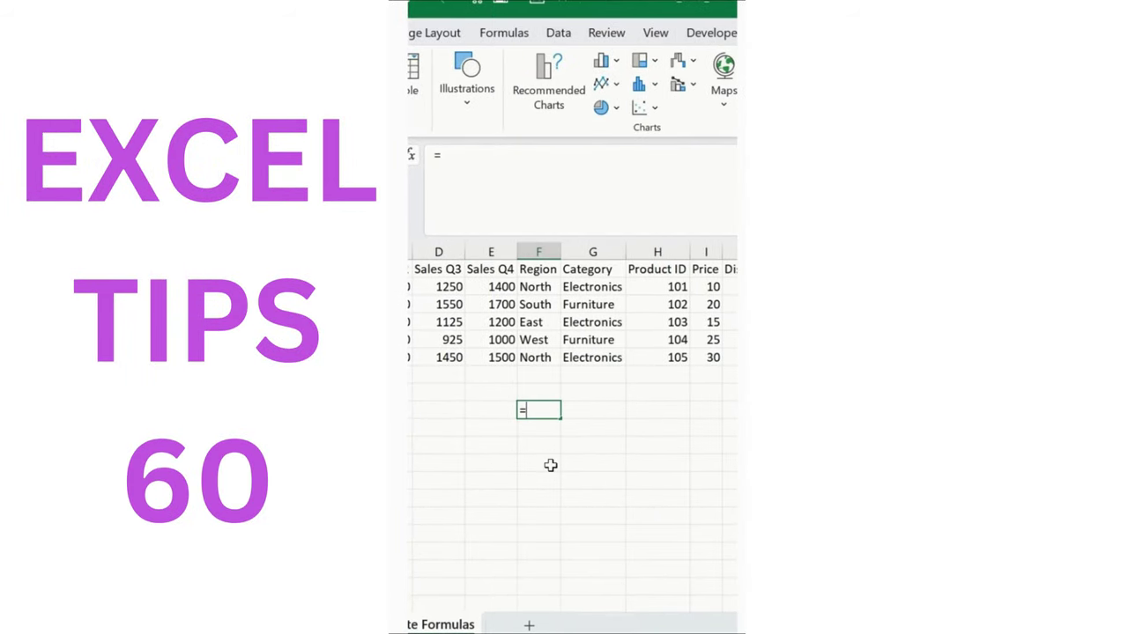
# - In cell F9 below the data, start an ARRAYTOTEXT formula with the Sales Q4 values E2:E6 as the array
pyautogui.write('arra')
pyautogui.press('Tab')
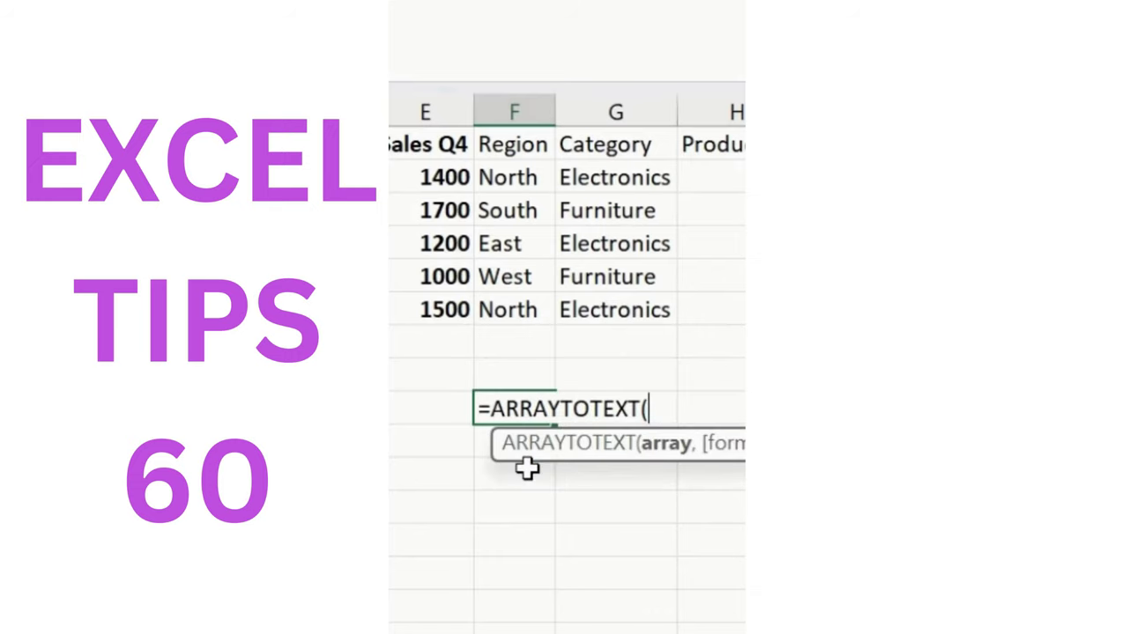
pyautogui.press('Left')
pyautogui.press('Up')
pyautogui.press('Up')
pyautogui.press('Up')
pyautogui.press('Up')
pyautogui.press('Up')
pyautogui.press('Up')
pyautogui.press('Up')
pyautogui.press('Up')
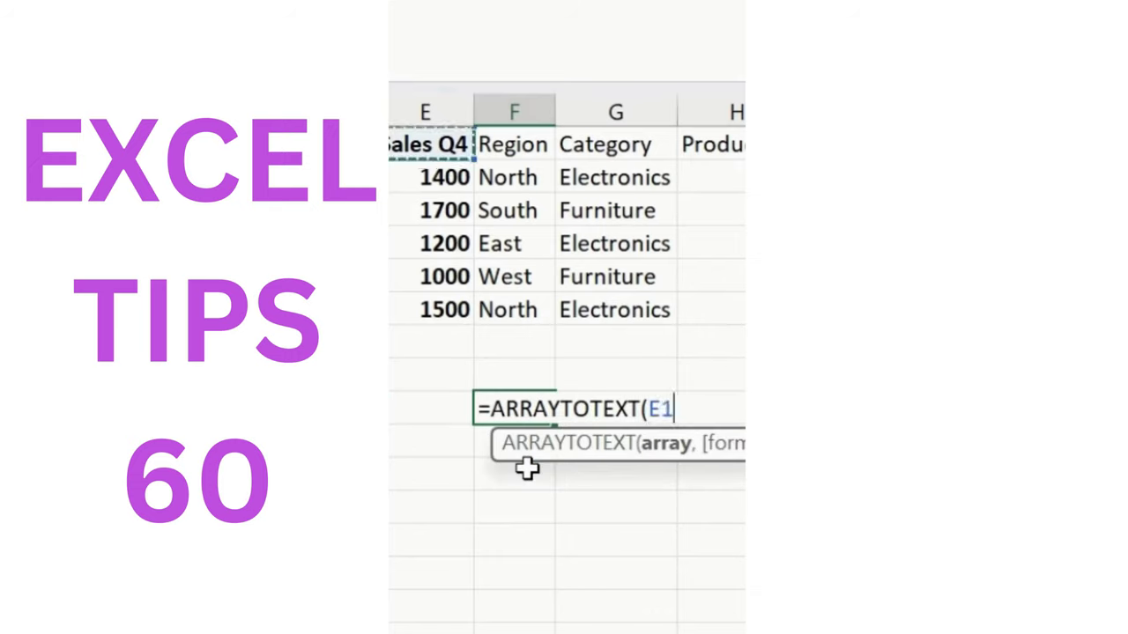
pyautogui.press('Down')
pyautogui.hotkey('shift', 'Down')
pyautogui.hotkey('shift', 'Down')
pyautogui.hotkey('shift', 'Down')
pyautogui.hotkey('shift', 'Down')
# - Finish the ARRAYTOTEXT formula in F9 with the concise format option 0
pyautogui.write(',')
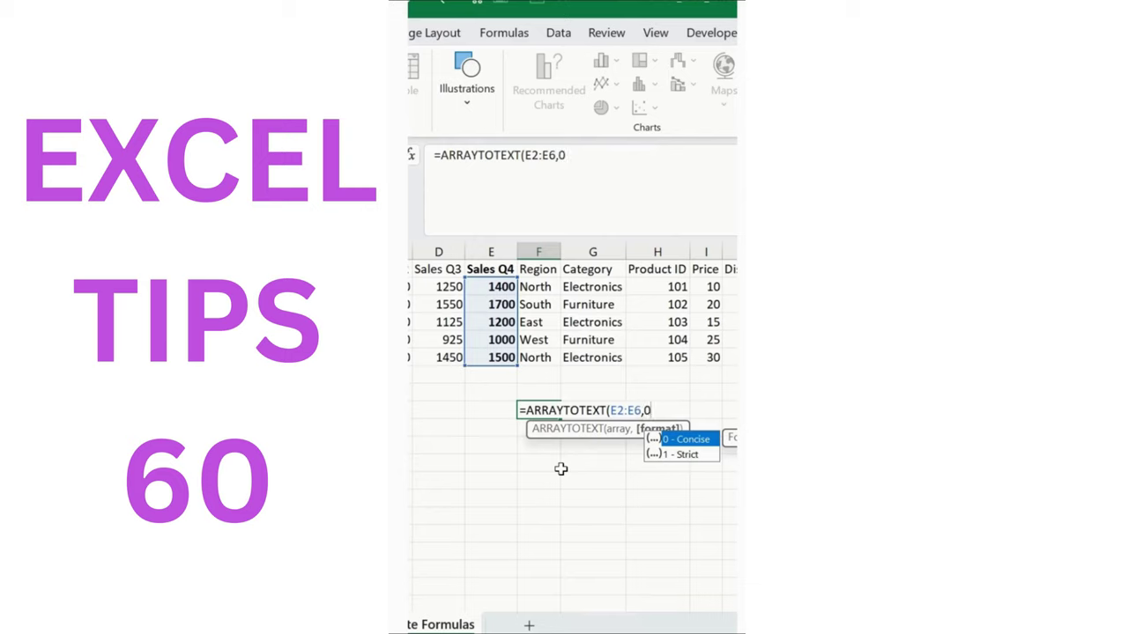
pyautogui.write('0)')
pyautogui.press('Return')
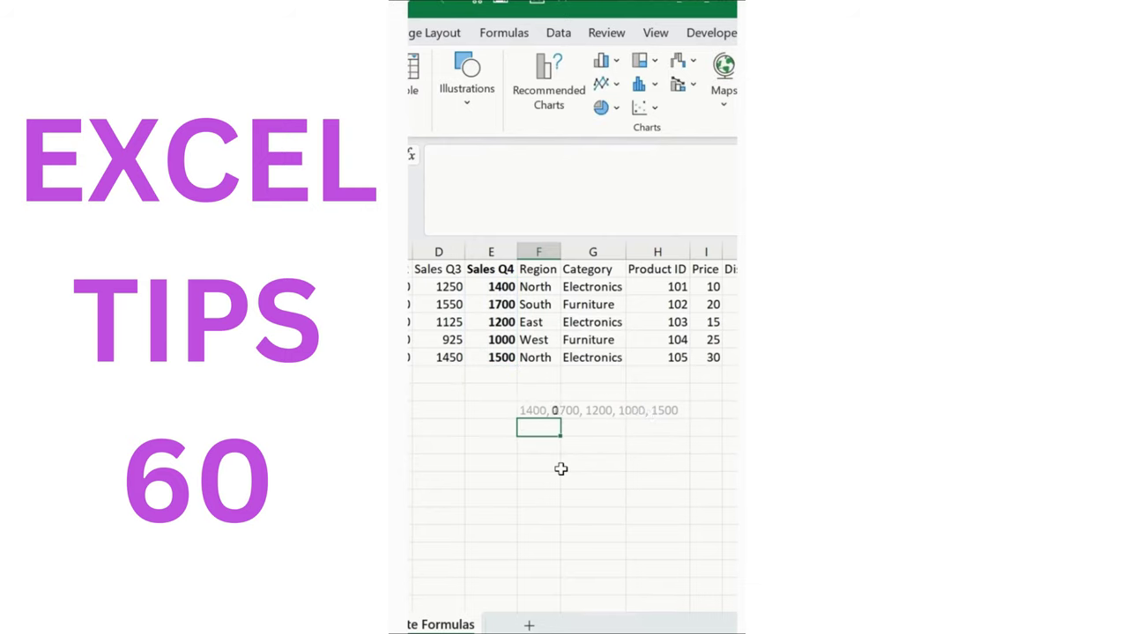
pyautogui.press('Up')
pyautogui.press('Down')
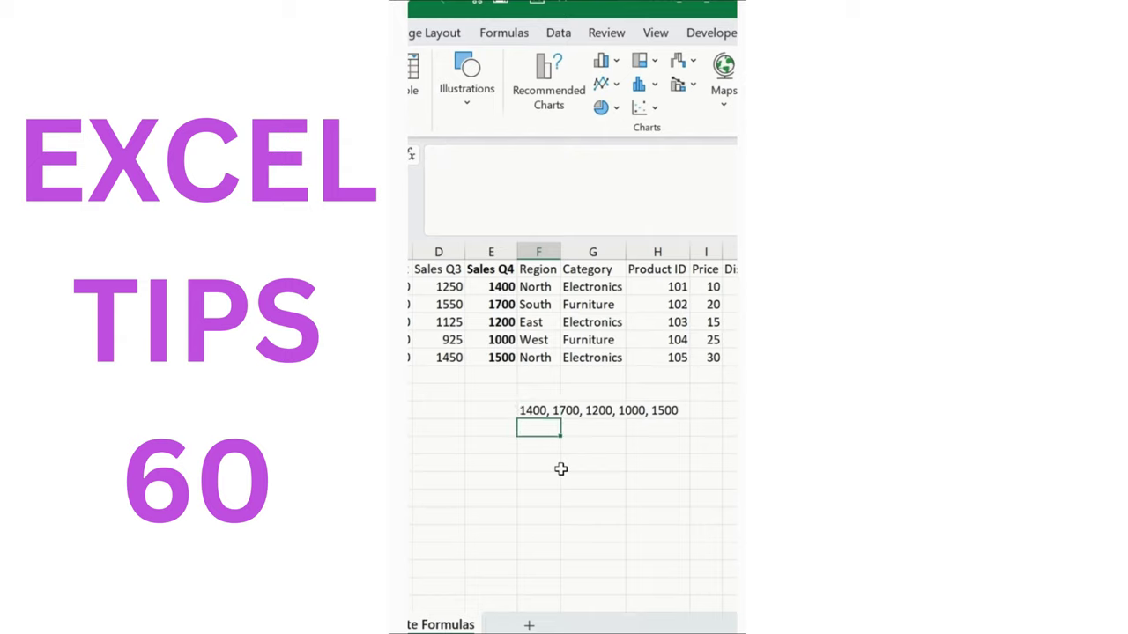
# - Copy the ARRAYTOTEXT formula from F9 into the cell below it, F10
pyautogui.press('Up')
pyautogui.hotkey('ctrl', 'c')
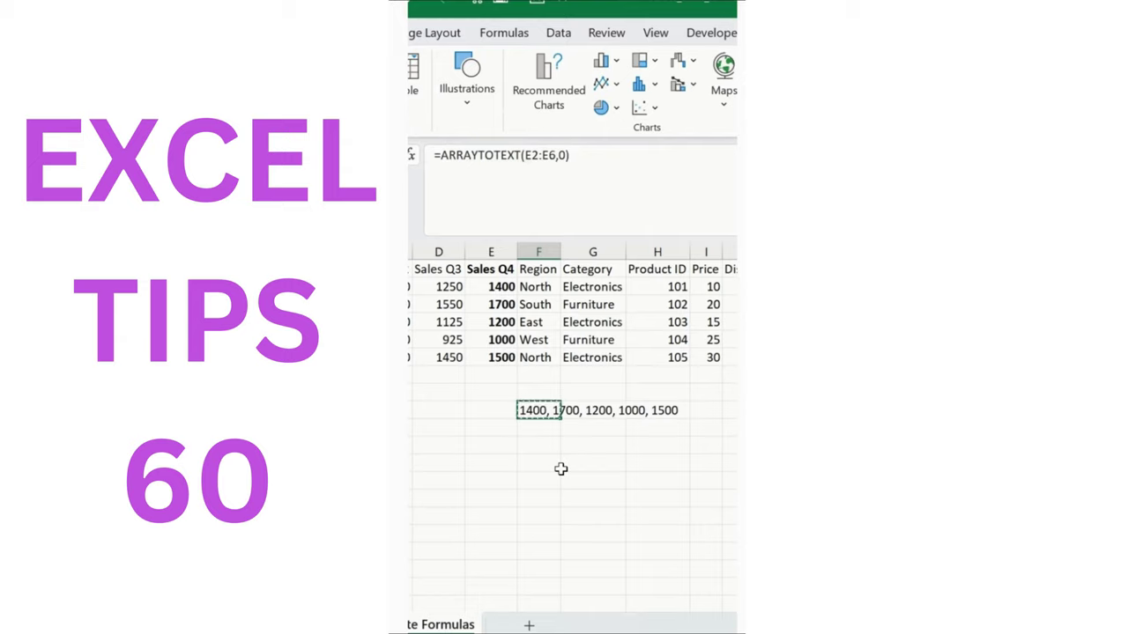
pyautogui.press('Down')
pyautogui.hotkey('ctrl', 'v')
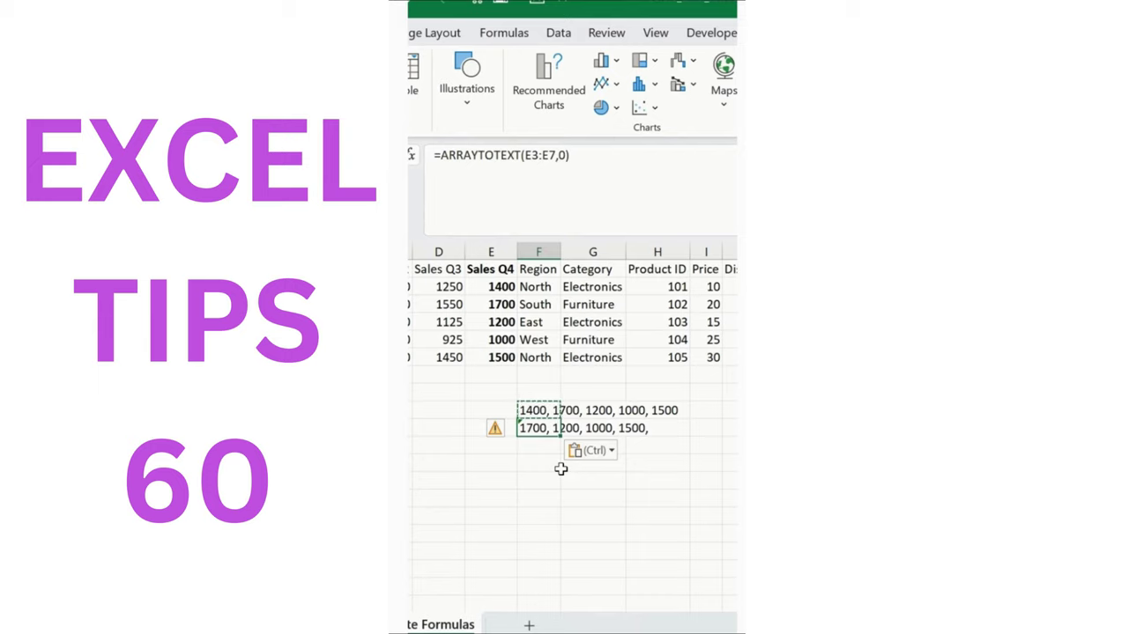
pyautogui.press('Escape')
# - Change the ARRAYTOTEXT formula in F10 to use the Sales Q4 values E2:E6 with the strict format option 1
pyautogui.click(565, 154)
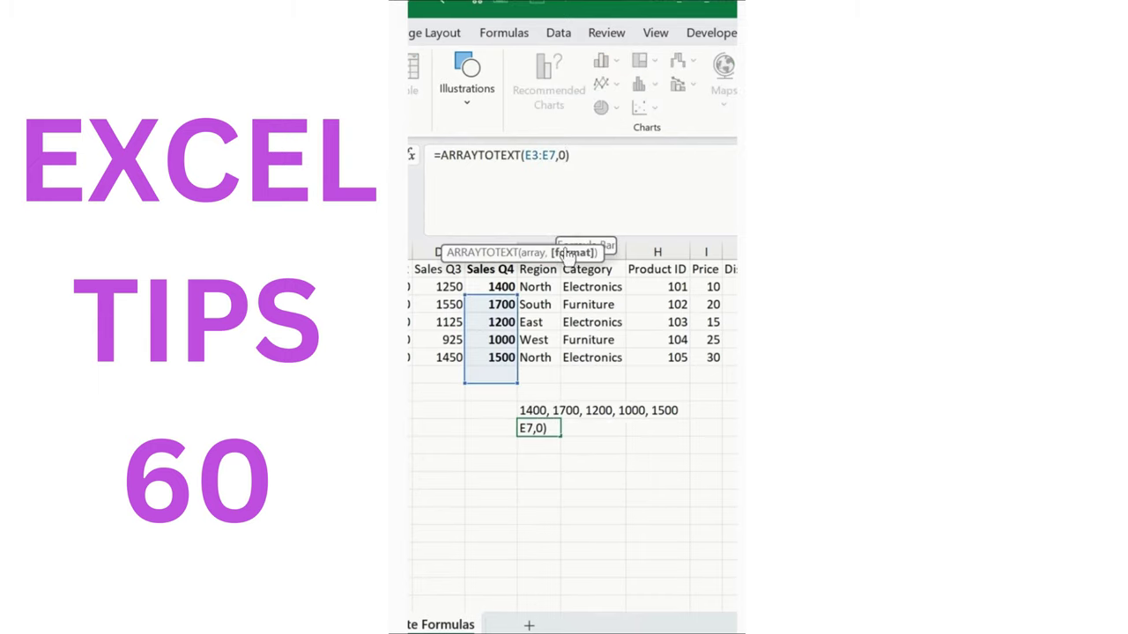
pyautogui.moveTo(517, 321)
pyautogui.mouseDown()
pyautogui.moveTo(555, 304)
pyautogui.moveTo(506, 304)
pyautogui.mouseUp()
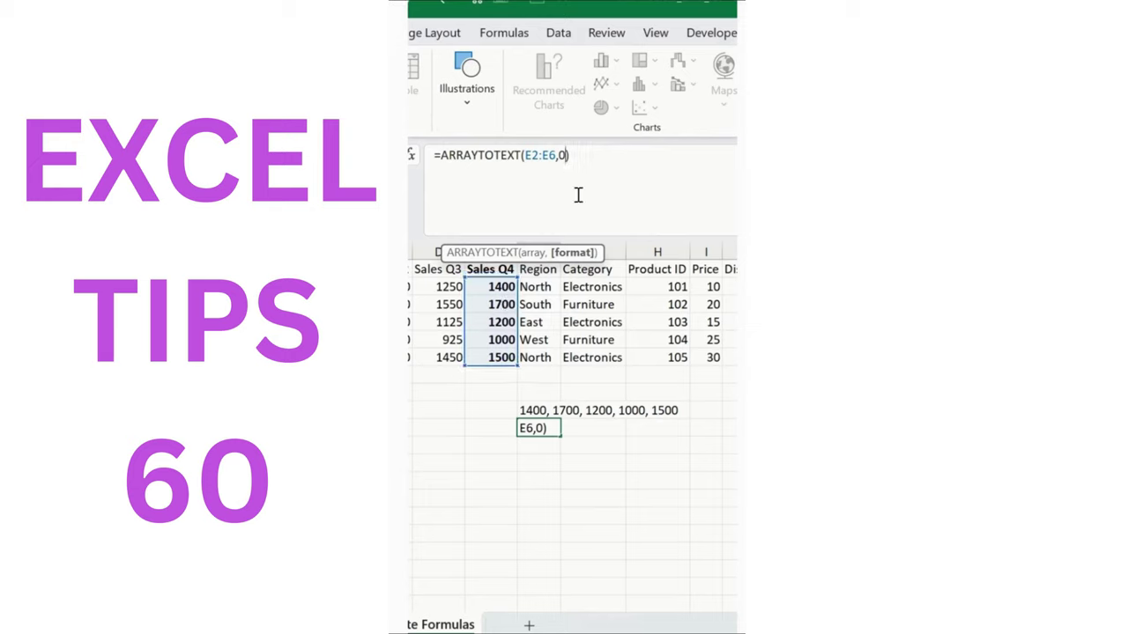
pyautogui.press('BackSpace')
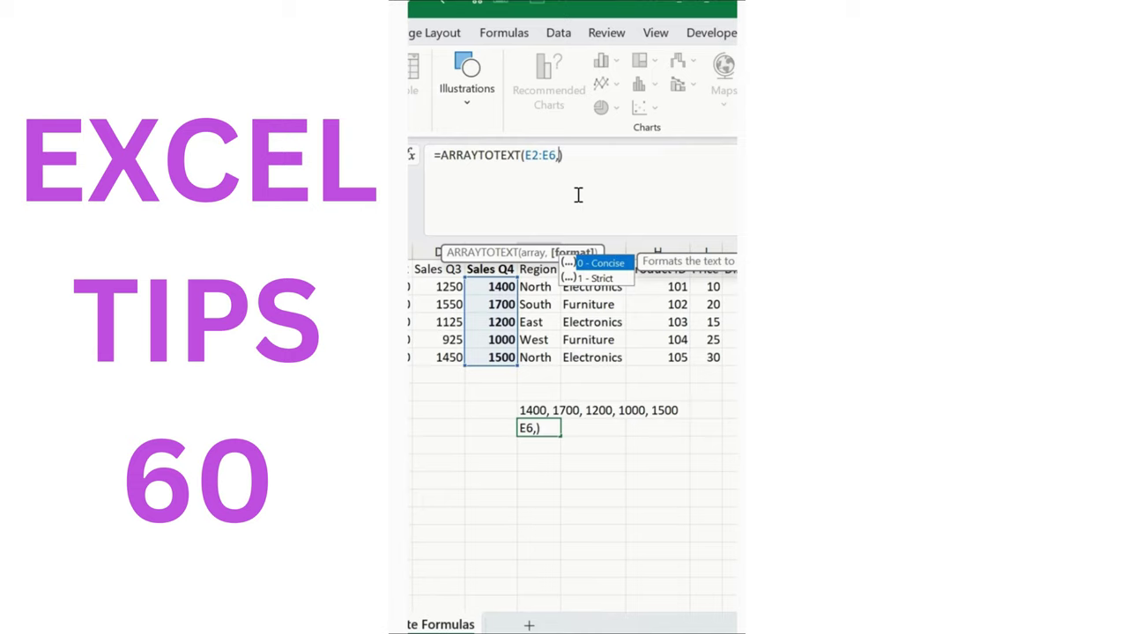
pyautogui.write('1')
pyautogui.press('Return')
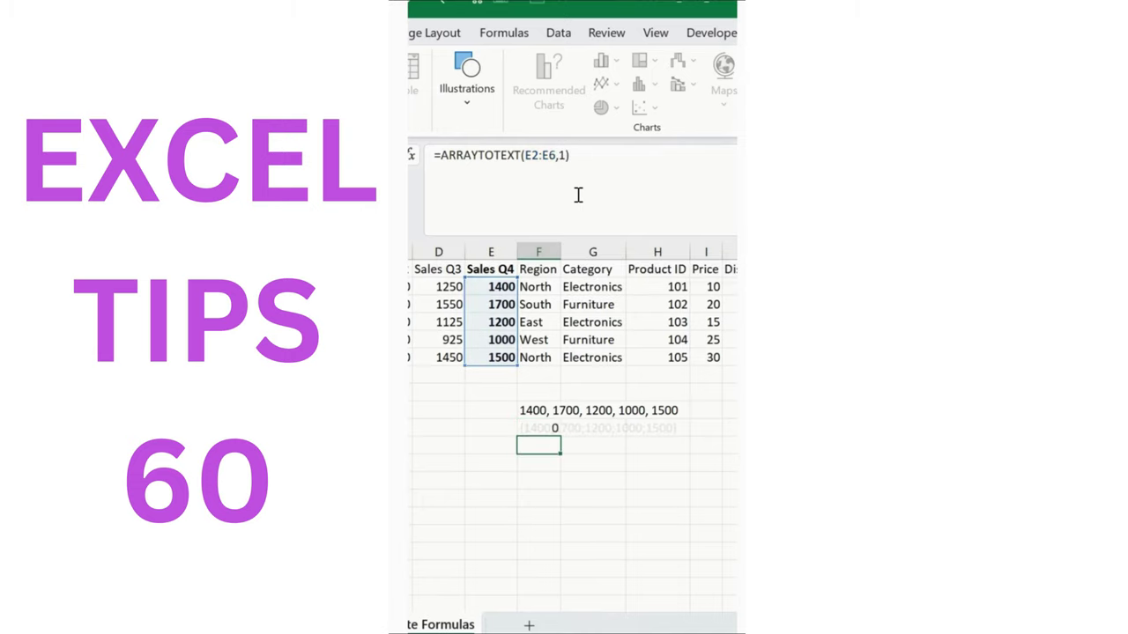
# - Copy the strict ARRAYTOTEXT formula from F10 into E13 and point its array at the Region values F2:F6
pyautogui.press('Up')
pyautogui.hotkey('ctrl', 'c')
pyautogui.press('Down')
pyautogui.press('Down')
pyautogui.press('Down')
pyautogui.press('Left')
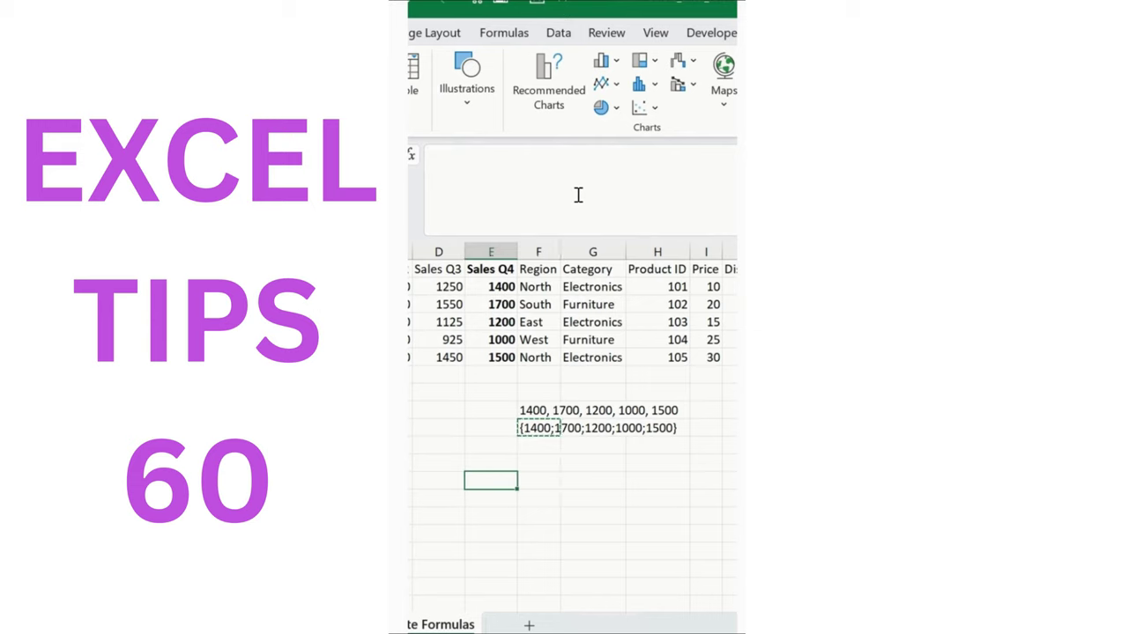
pyautogui.hotkey('ctrl', 'v')
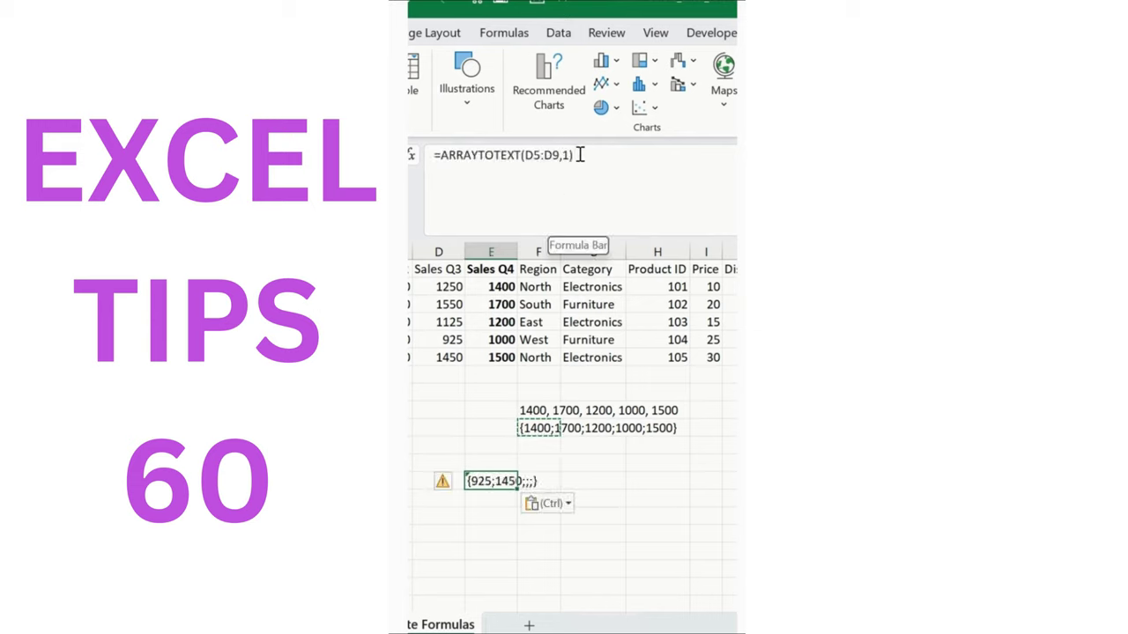
pyautogui.click(578, 154)
pyautogui.moveTo(467, 358); pyautogui.dragTo(535, 305)
pyautogui.hotkey('ctrl', 'Return')
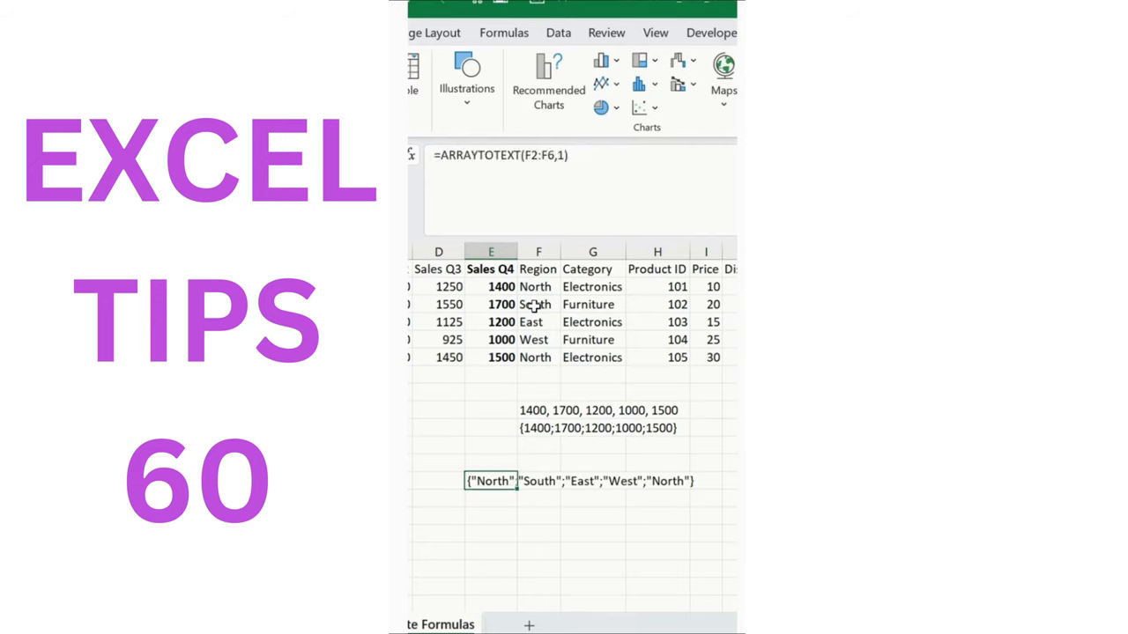
# - Copy the concise ARRAYTOTEXT formula from F9 into E14 and point its array at the Region values F2:F6
pyautogui.click(539, 411)
pyautogui.hotkey('ctrl', 'c')
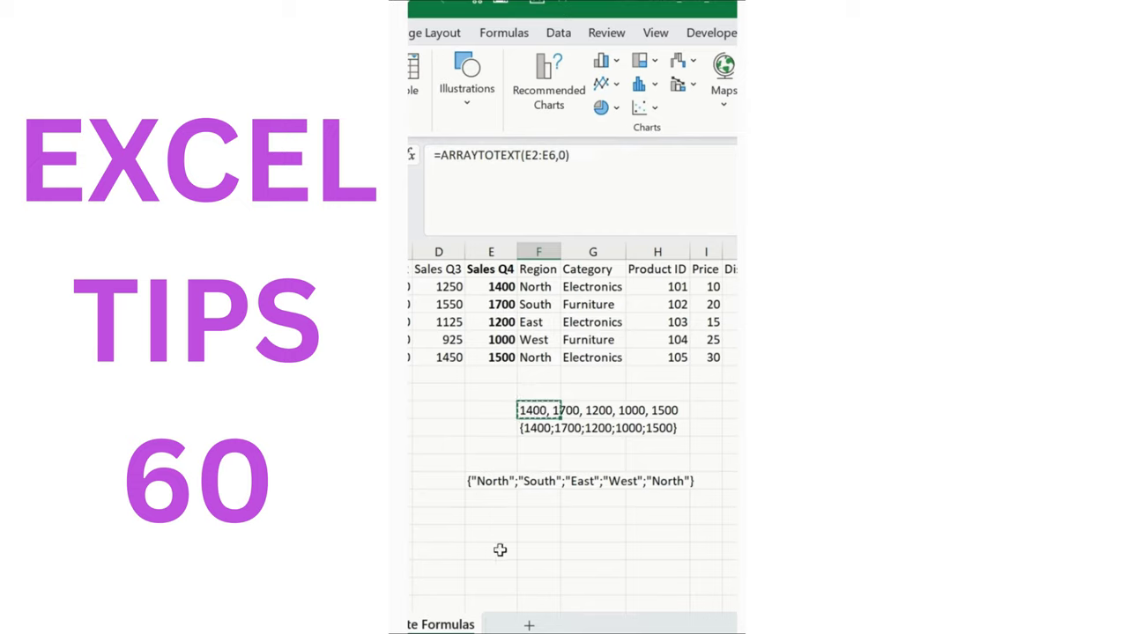
pyautogui.click(501, 501)
pyautogui.hotkey('ctrl', 'v')
pyautogui.click(552, 229)
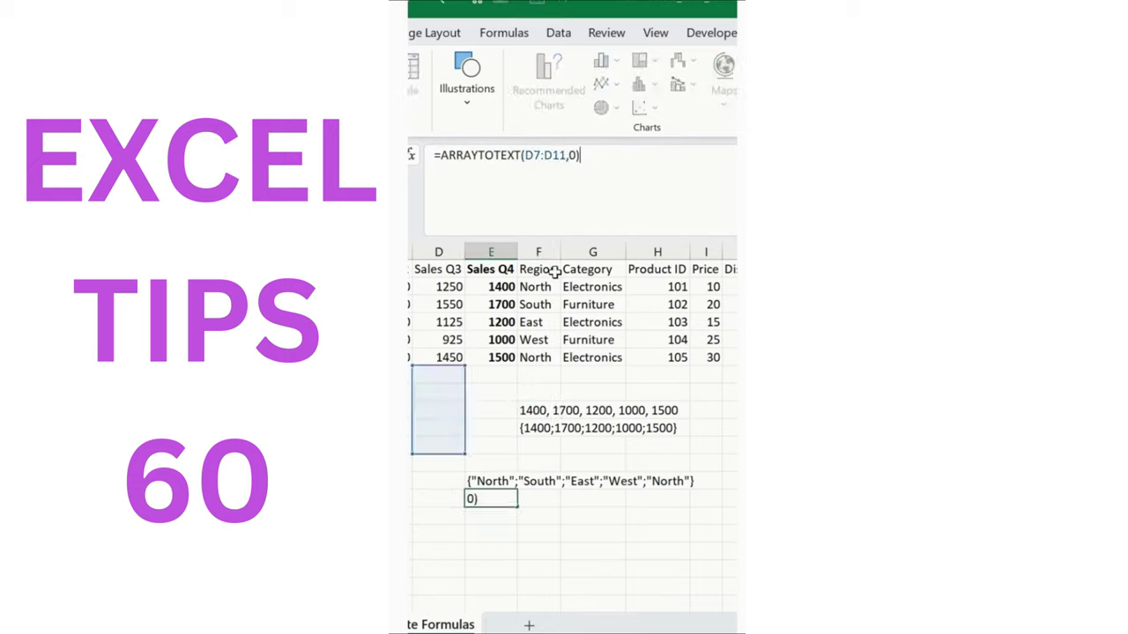
pyautogui.moveTo(468, 411); pyautogui.dragTo(555, 327)
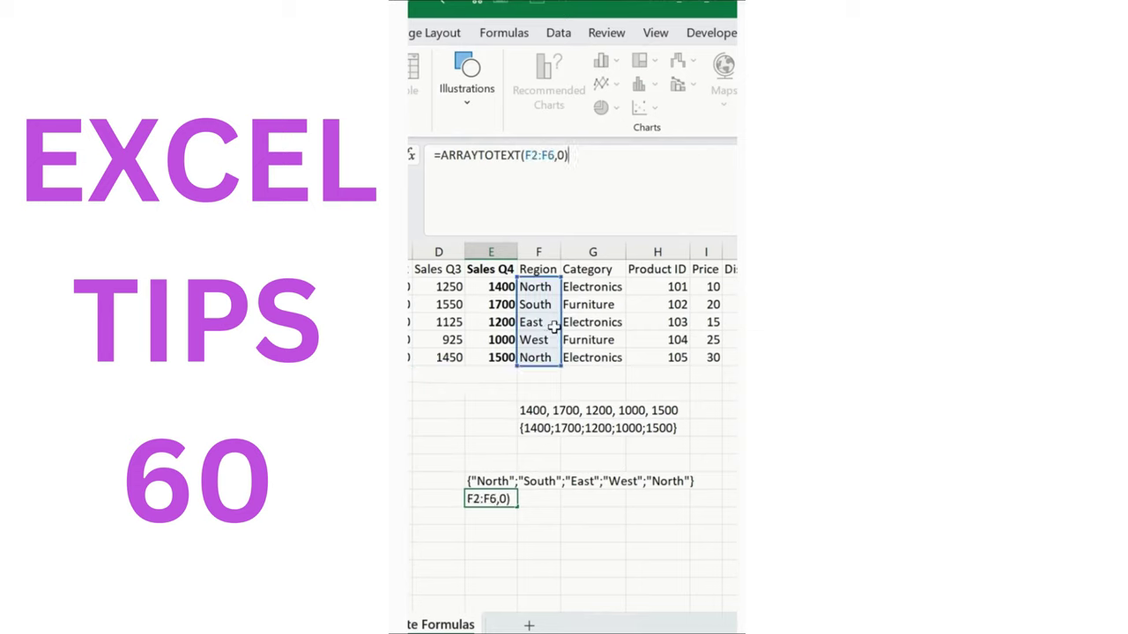
pyautogui.press('Return')
pyautogui.press('Up')
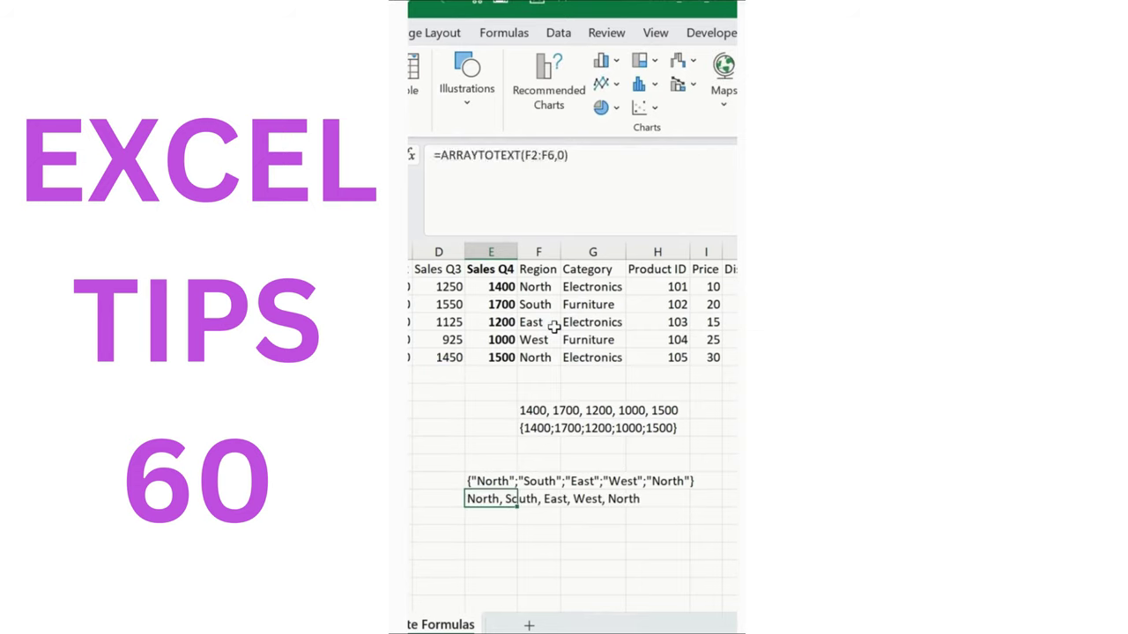
pyautogui.press('Down')
pyautogui.press('Down')
pyautogui.press('Down')
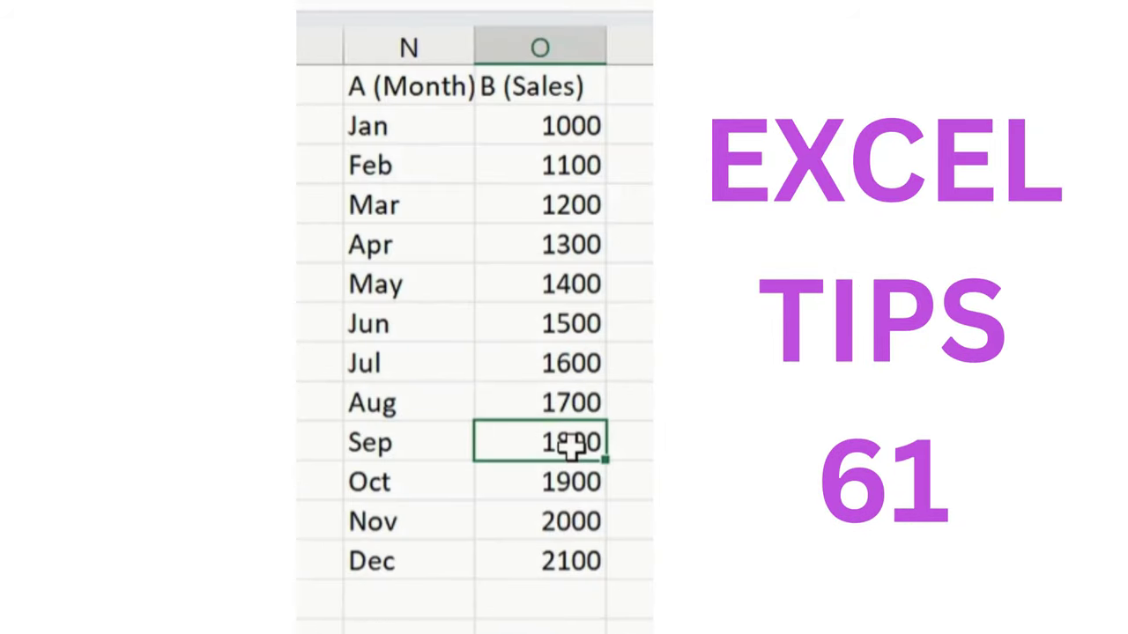
# - Start a Forecast Sheet from the Month and Sales data in columns N and O, with a column chart as its preview
pyautogui.click(440, 605)
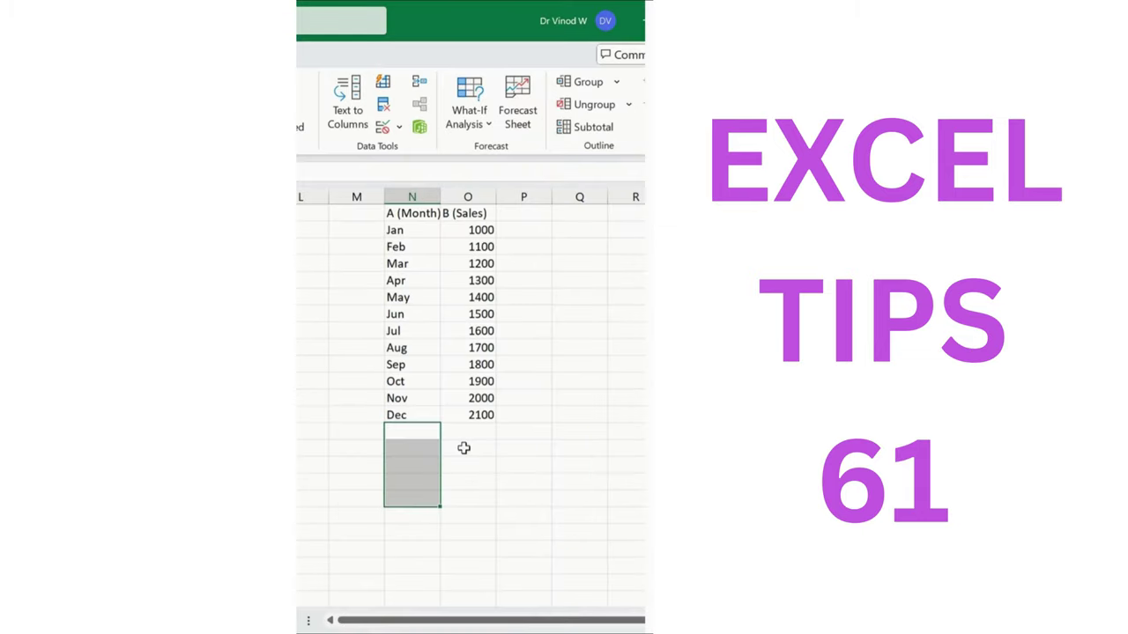
pyautogui.moveTo(423, 219); pyautogui.dragTo(467, 401)
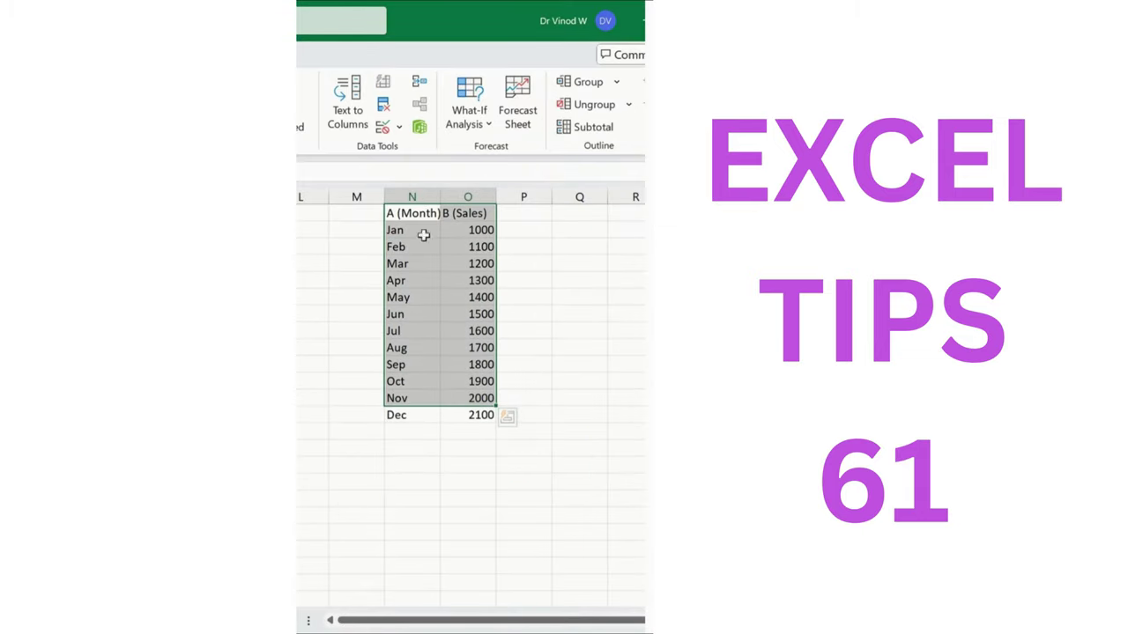
pyautogui.click(405, 213)
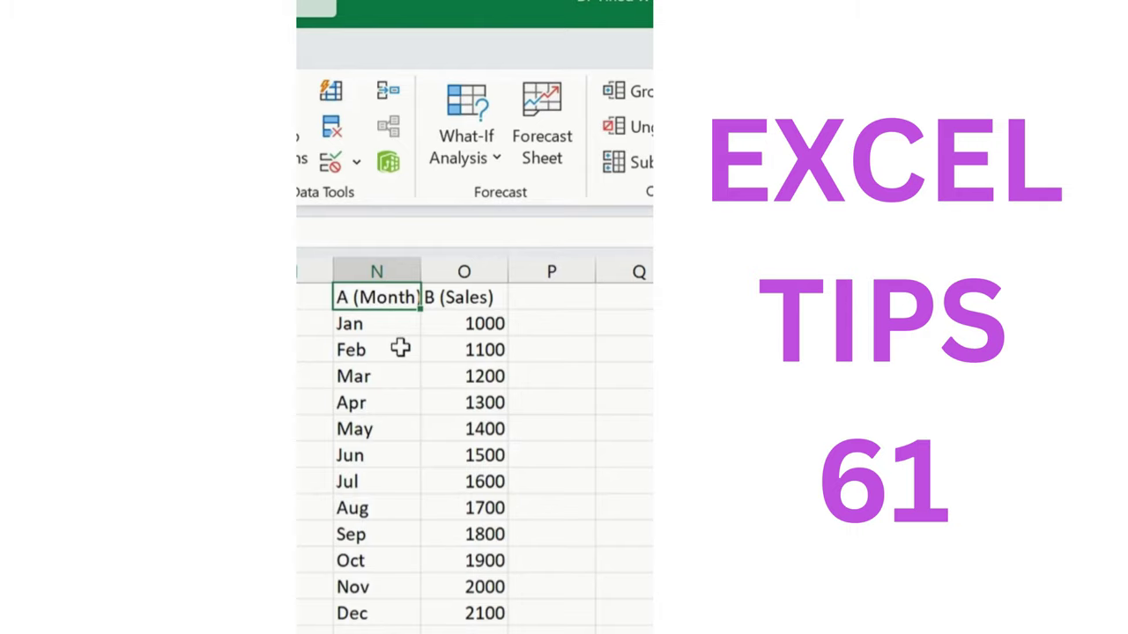
pyautogui.click(555, 143)
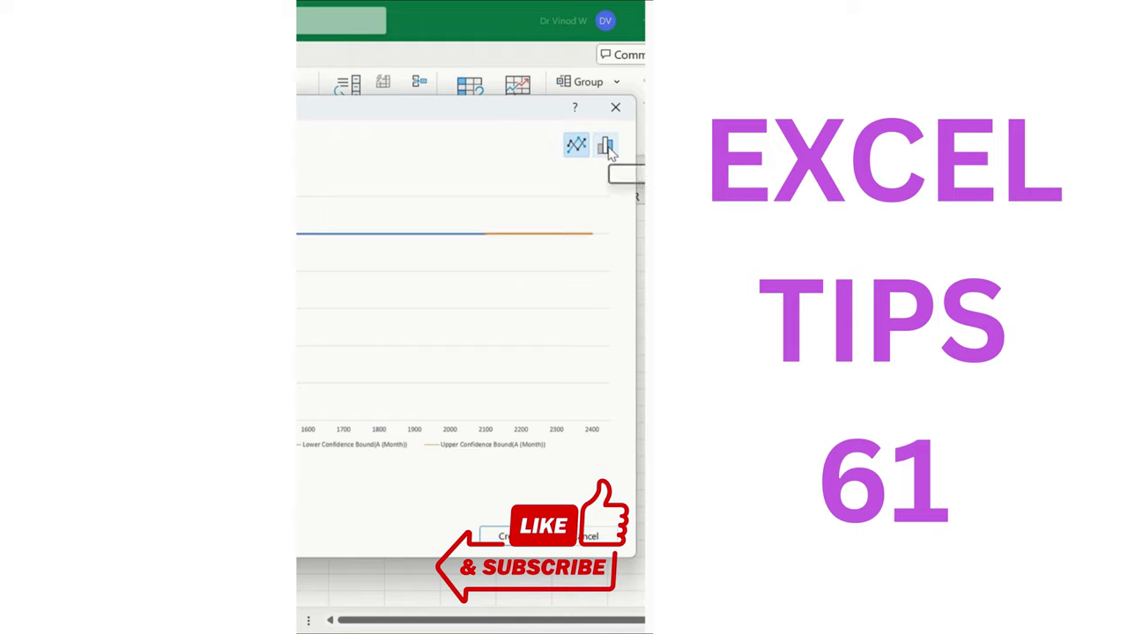
pyautogui.click(607, 147)
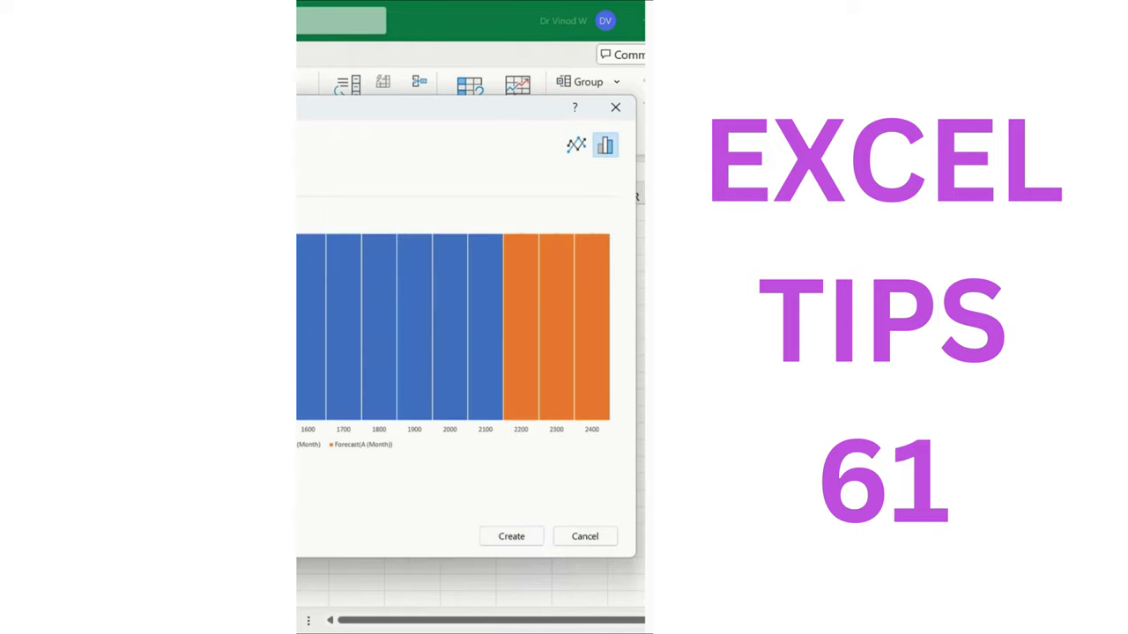
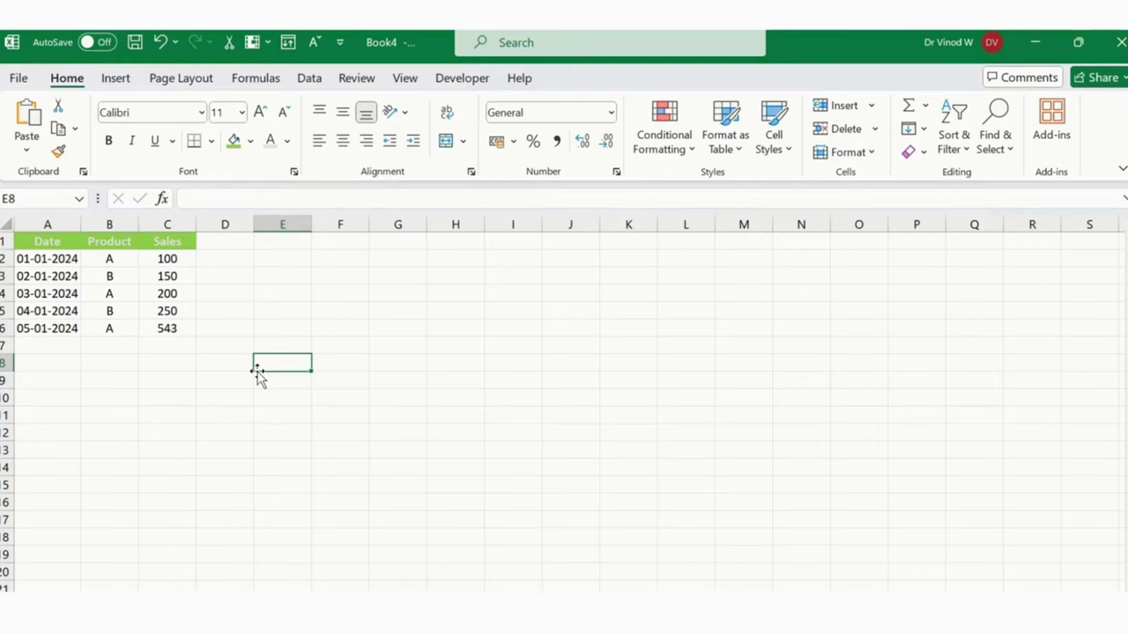
pyautogui.click(170, 327)
pyautogui.moveTo(48, 242); pyautogui.dragTo(147, 319)
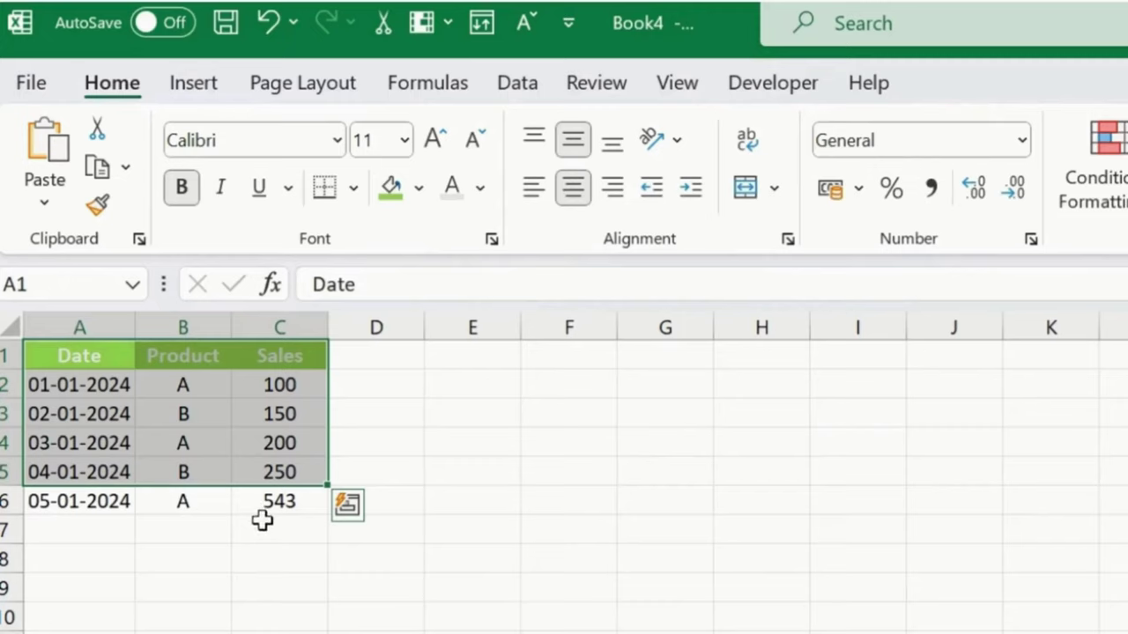
pyautogui.click(100, 343)
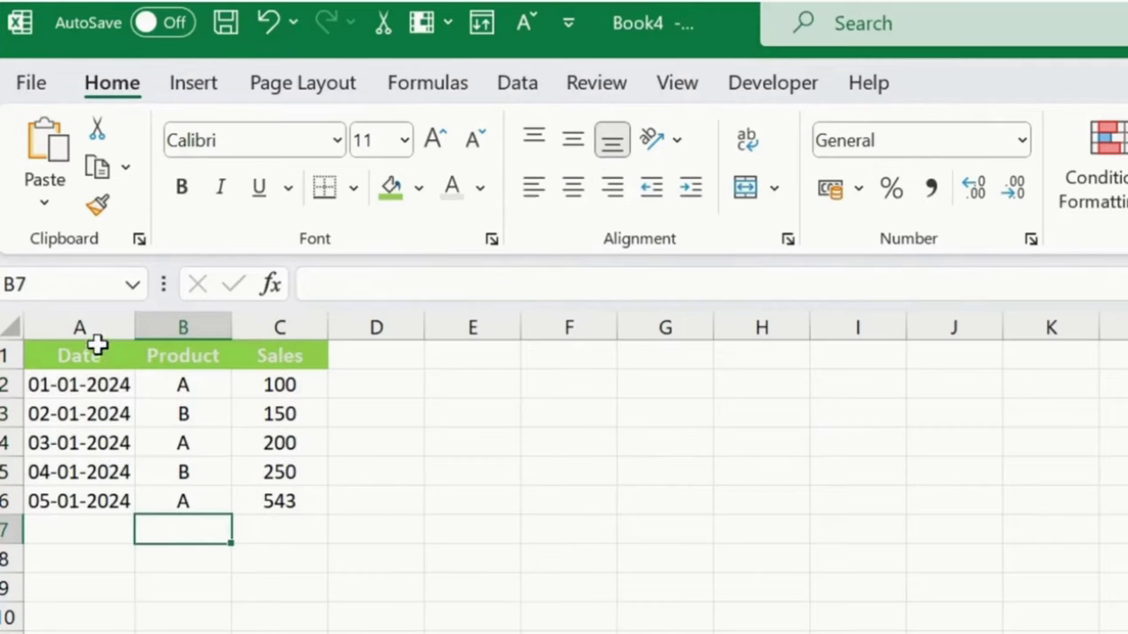
pyautogui.click(91, 313)
pyautogui.click(180, 313)
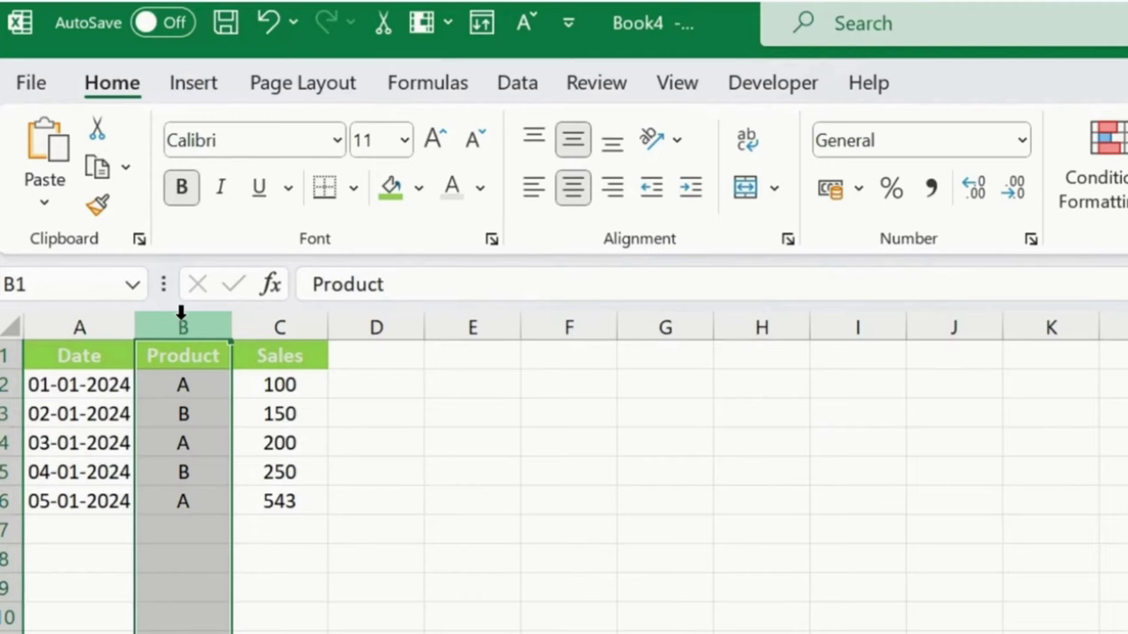
# - Apply the ₹ English (India) accounting number format to the whole Sales column C
pyautogui.click(302, 323)
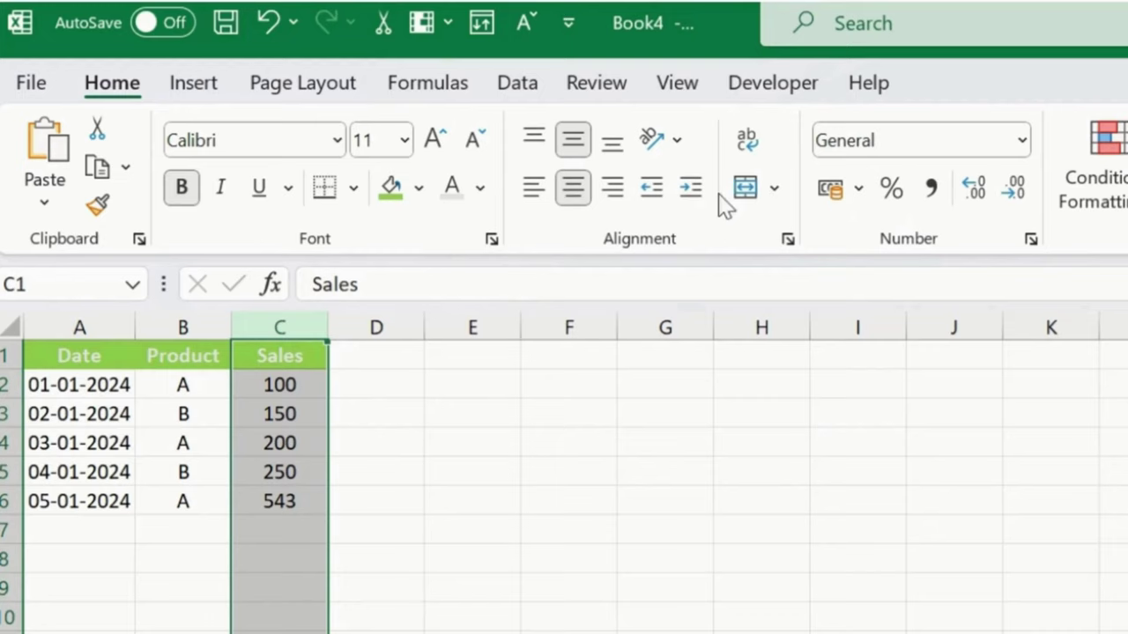
pyautogui.click(857, 191)
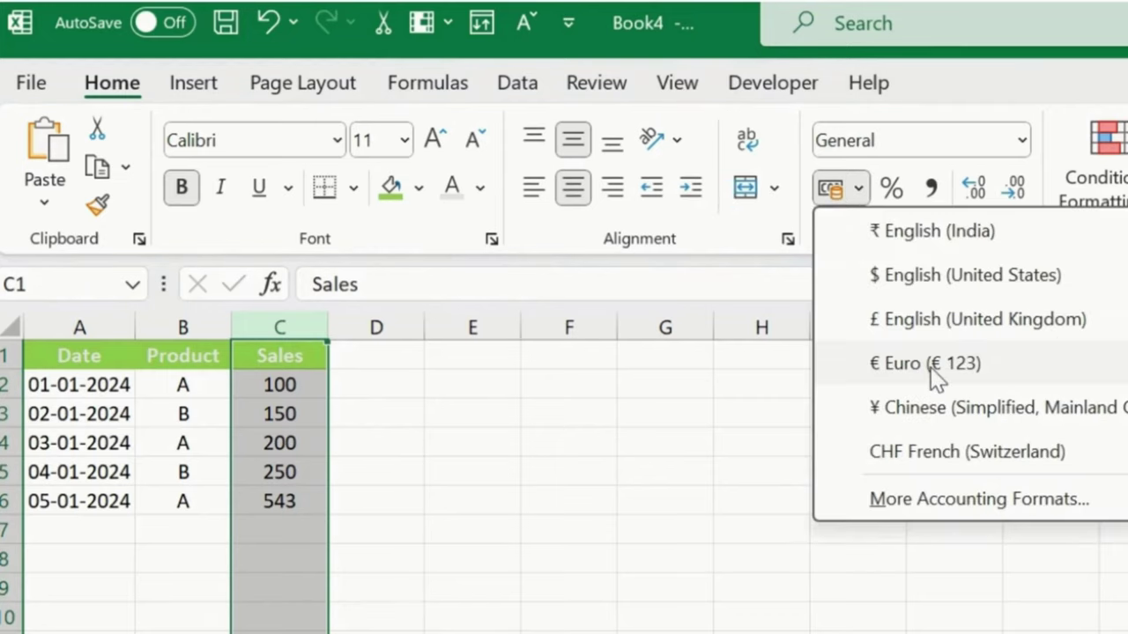
pyautogui.click(941, 240)
pyautogui.click(449, 558)
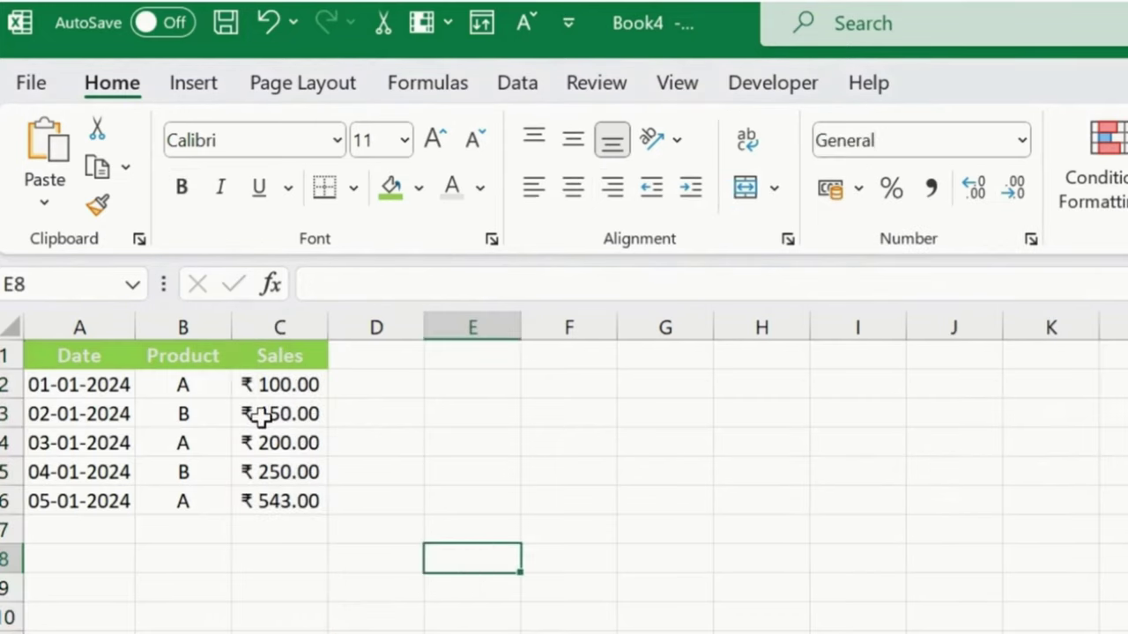
pyautogui.click(261, 417)
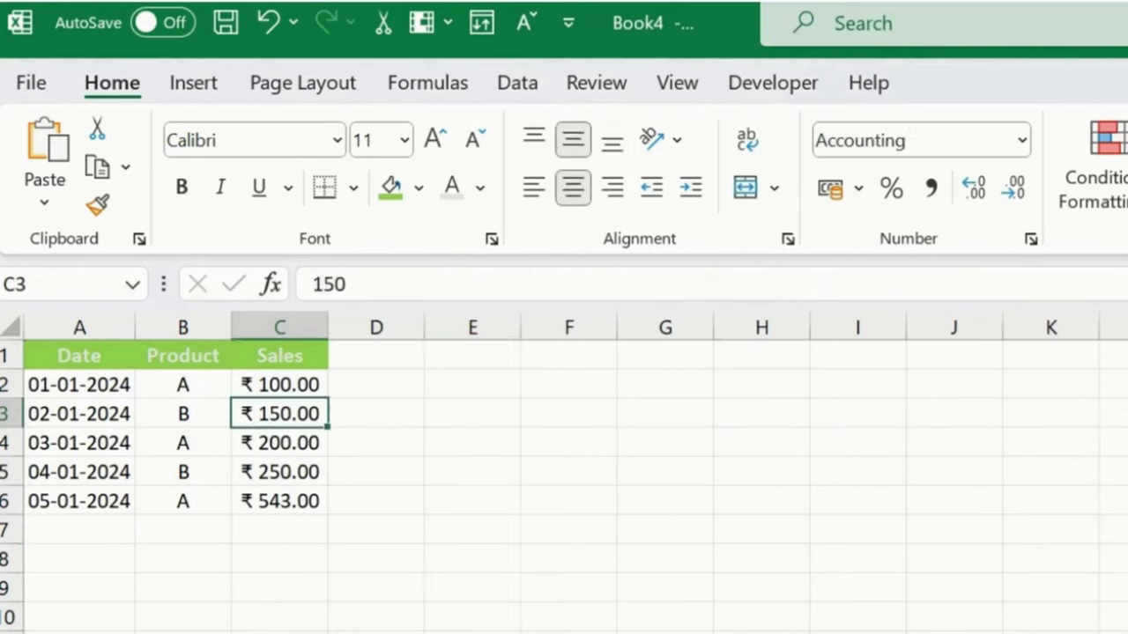
pyautogui.click(104, 361)
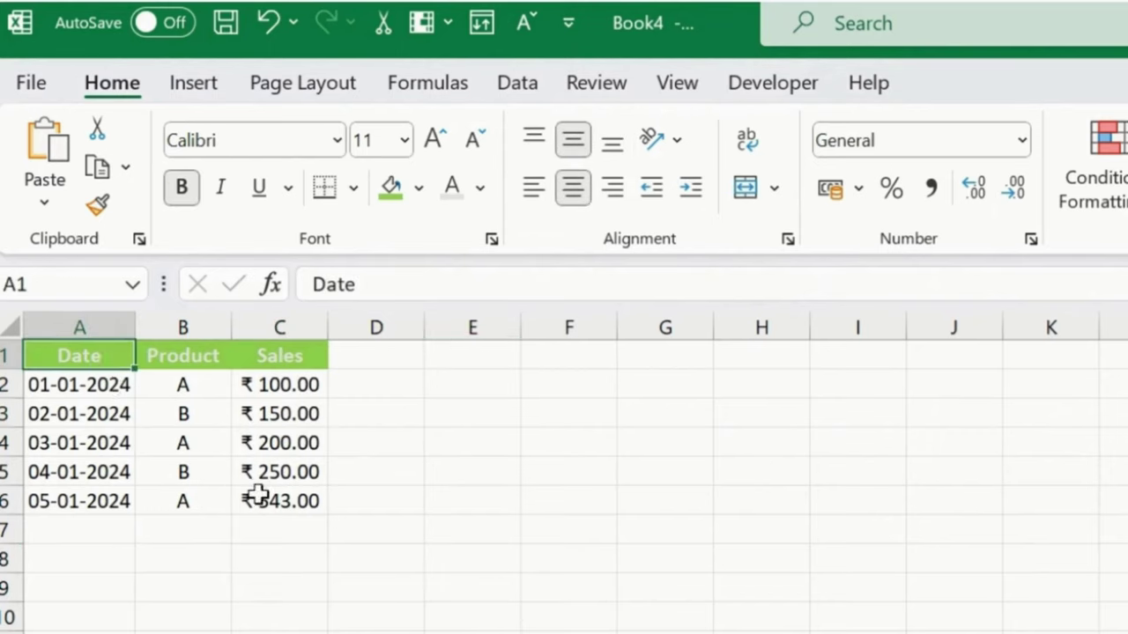
pyautogui.click(88, 534)
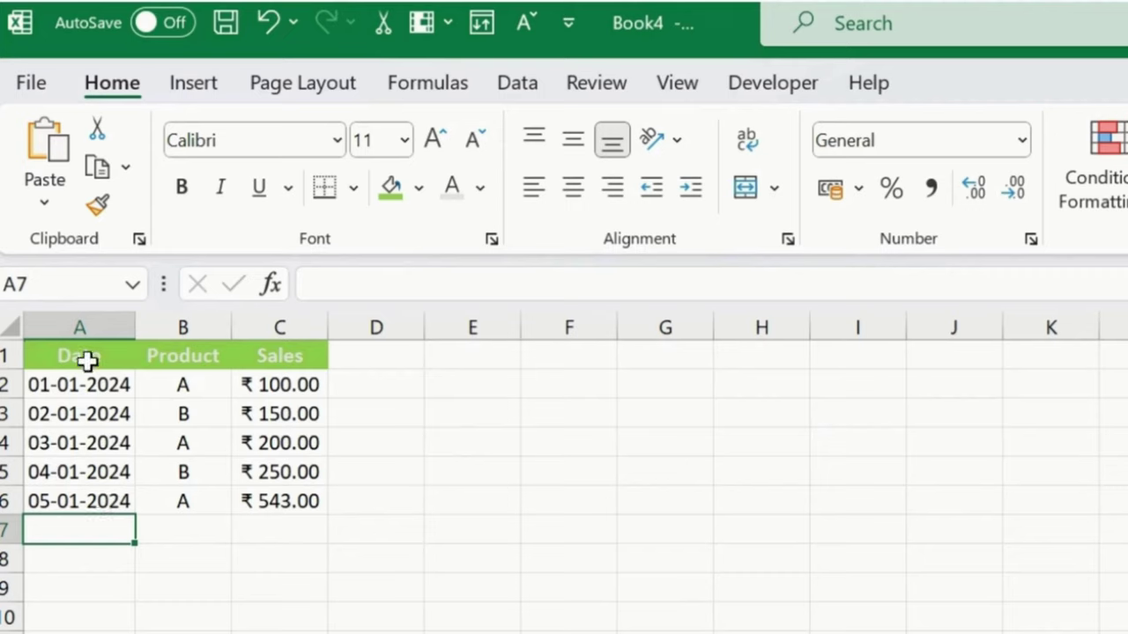
# - Begin defining a new name for the Date, Product and Sales data in A1:C6, and enlarge the New Name dialog
pyautogui.moveTo(87, 359); pyautogui.dragTo(273, 479)
pyautogui.keyDown('shift'); pyautogui.click(252, 499); pyautogui.keyUp('shift')
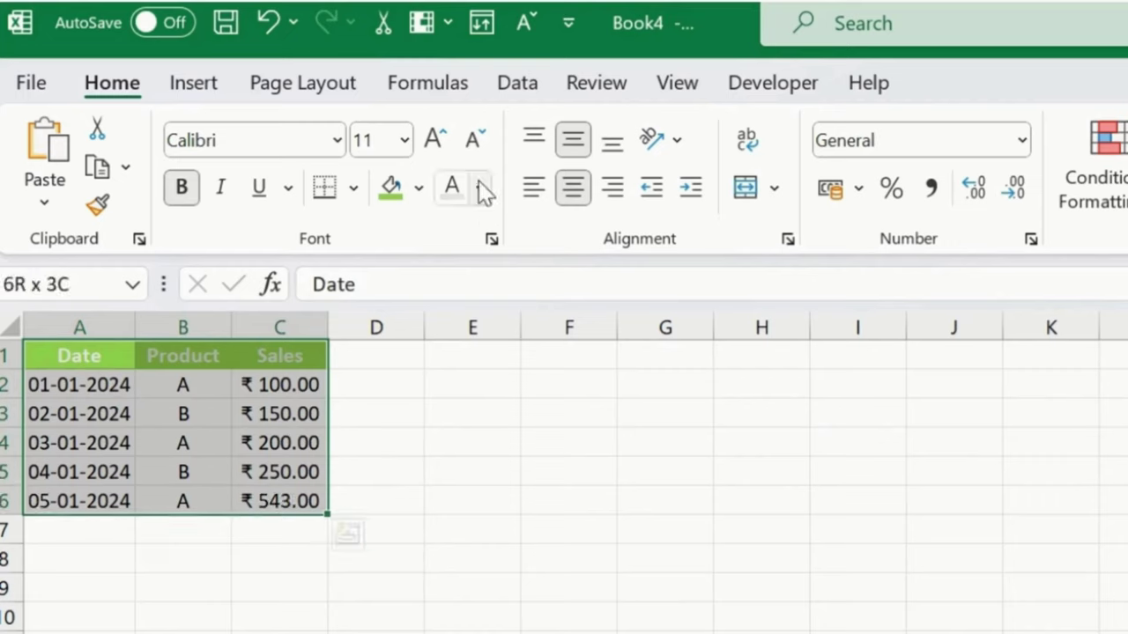
pyautogui.click(451, 92)
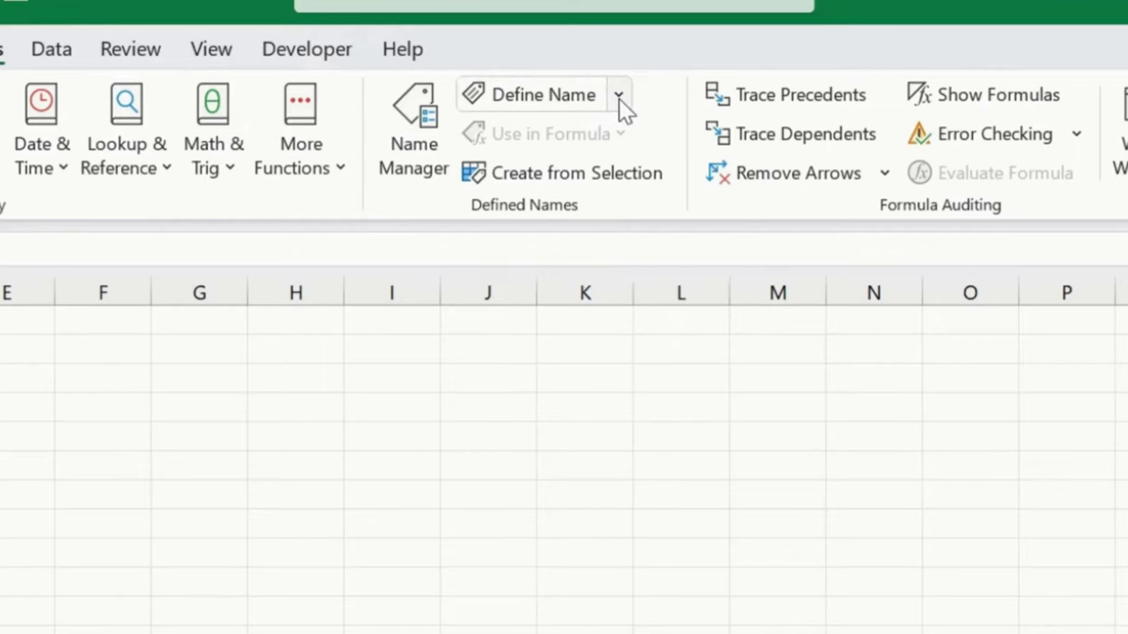
pyautogui.click(1084, 129)
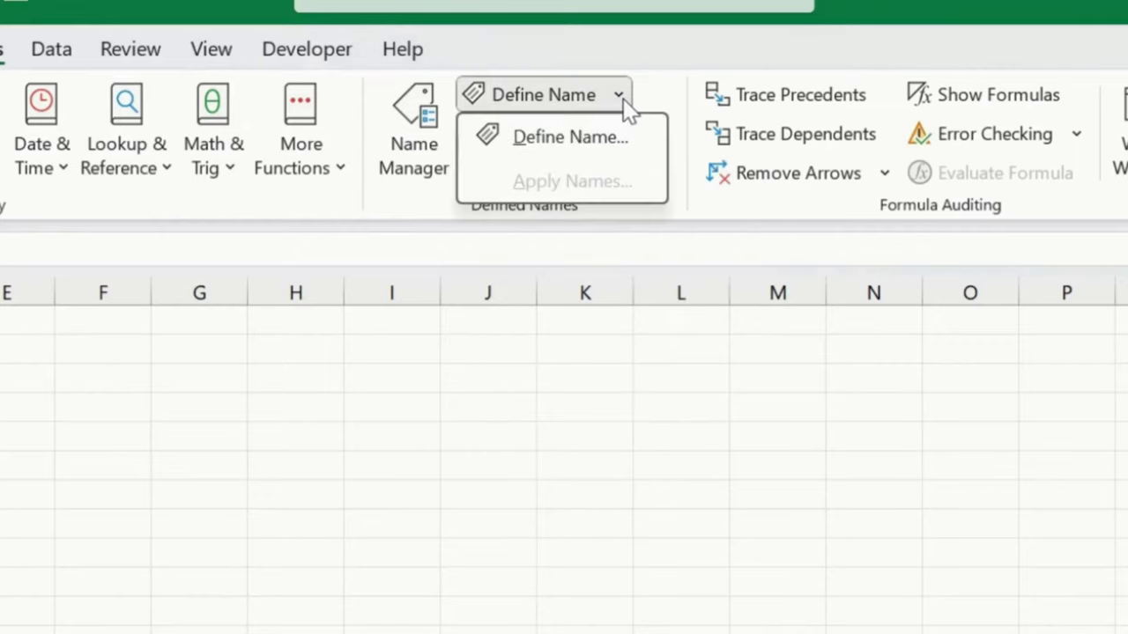
pyautogui.click(592, 155)
pyautogui.moveTo(640, 503); pyautogui.dragTo(427, 405)
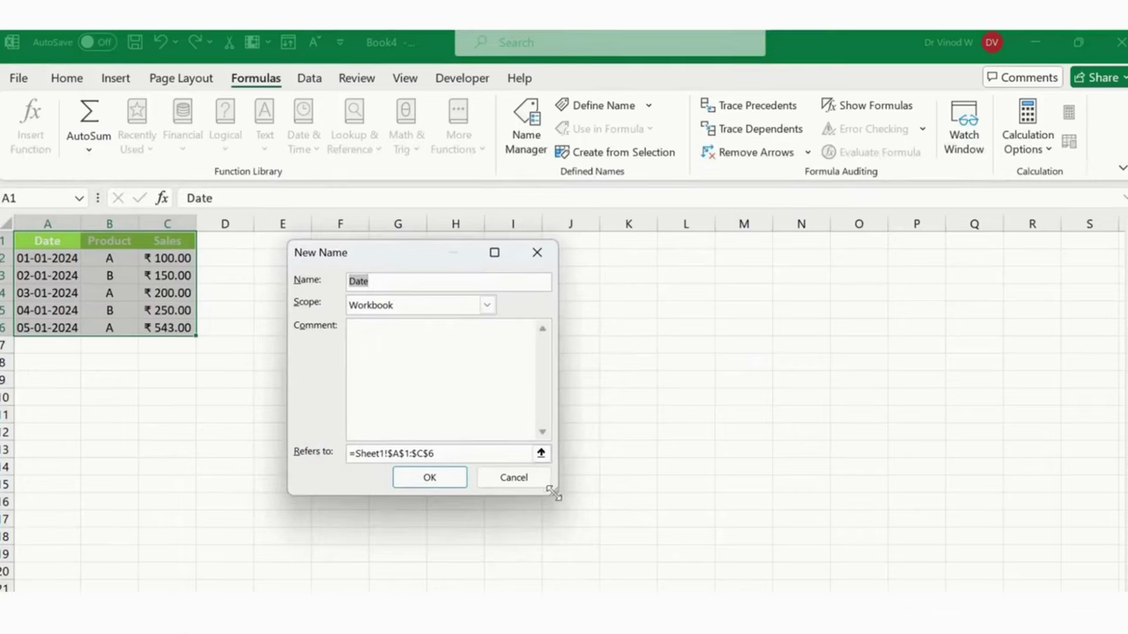
pyautogui.moveTo(555, 495); pyautogui.dragTo(796, 518)
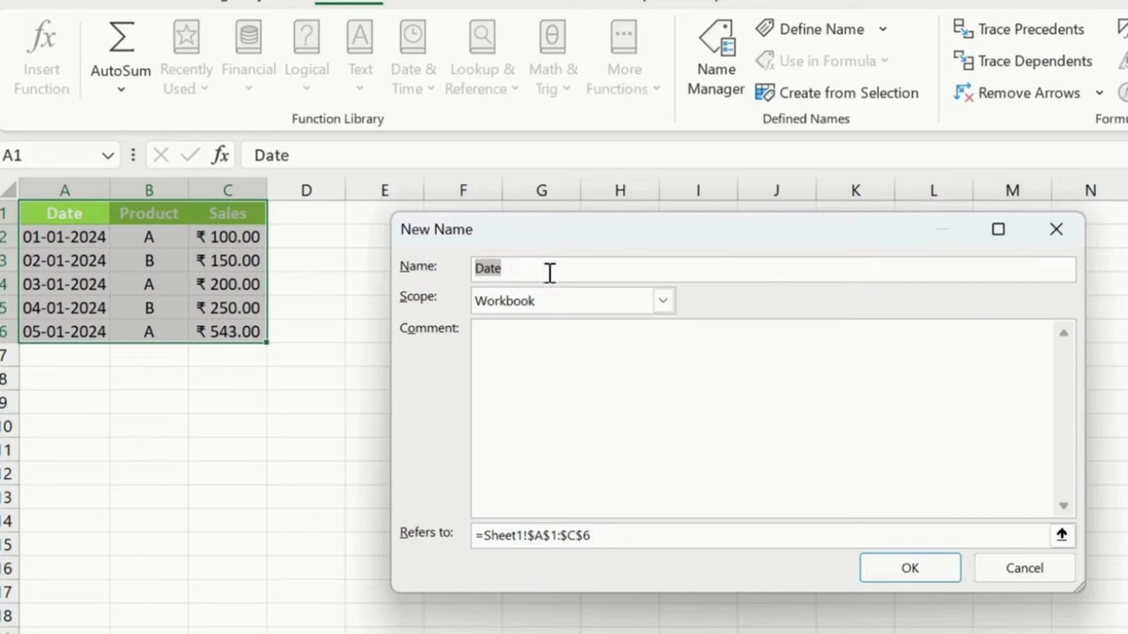
# - Enter namerange as the name of the new defined name
pyautogui.write('namerang')
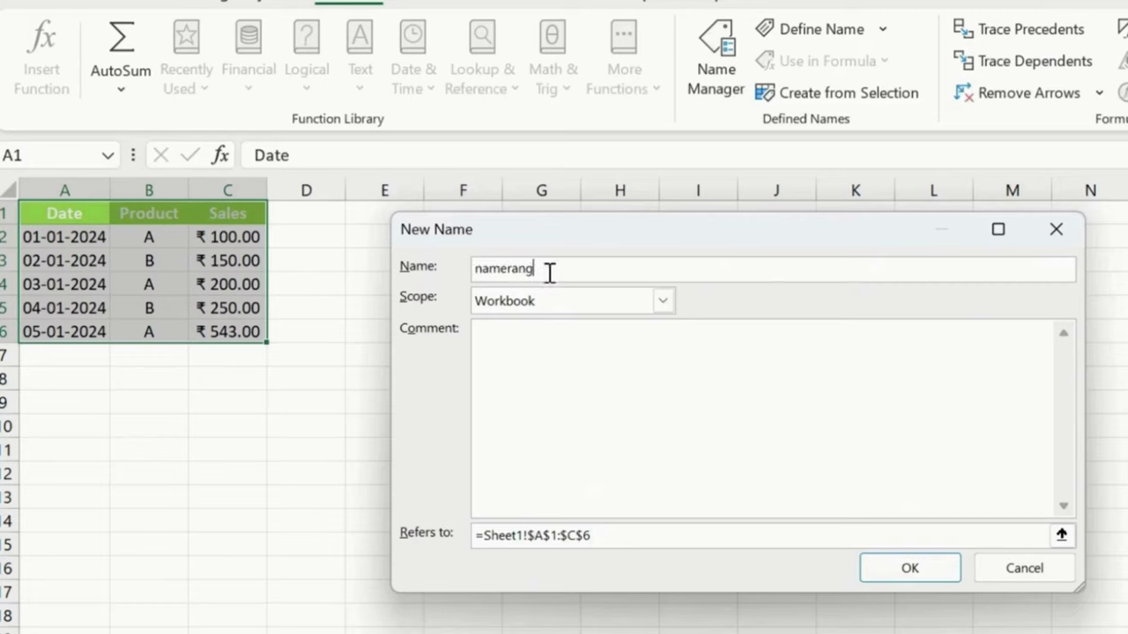
pyautogui.press('Tab')
pyautogui.click(549, 273)
pyautogui.write('e')
# - Replace the reference of the new name with only cell A1 on Sheet1
pyautogui.click(648, 548)
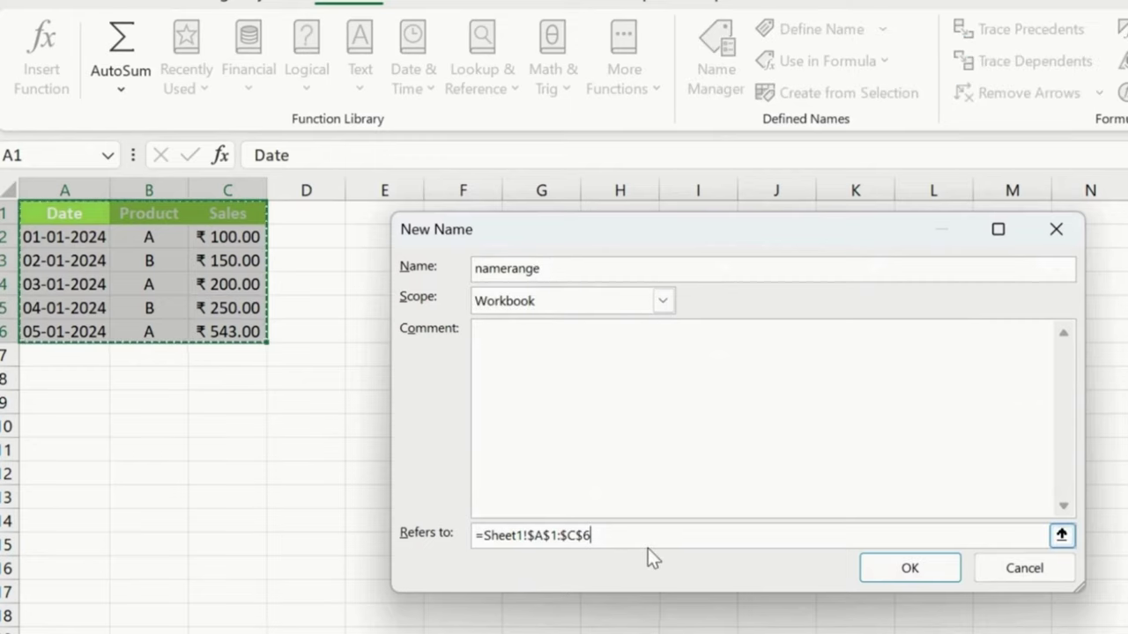
pyautogui.moveTo(647, 548); pyautogui.dragTo(478, 523)
pyautogui.press('BackSpace')
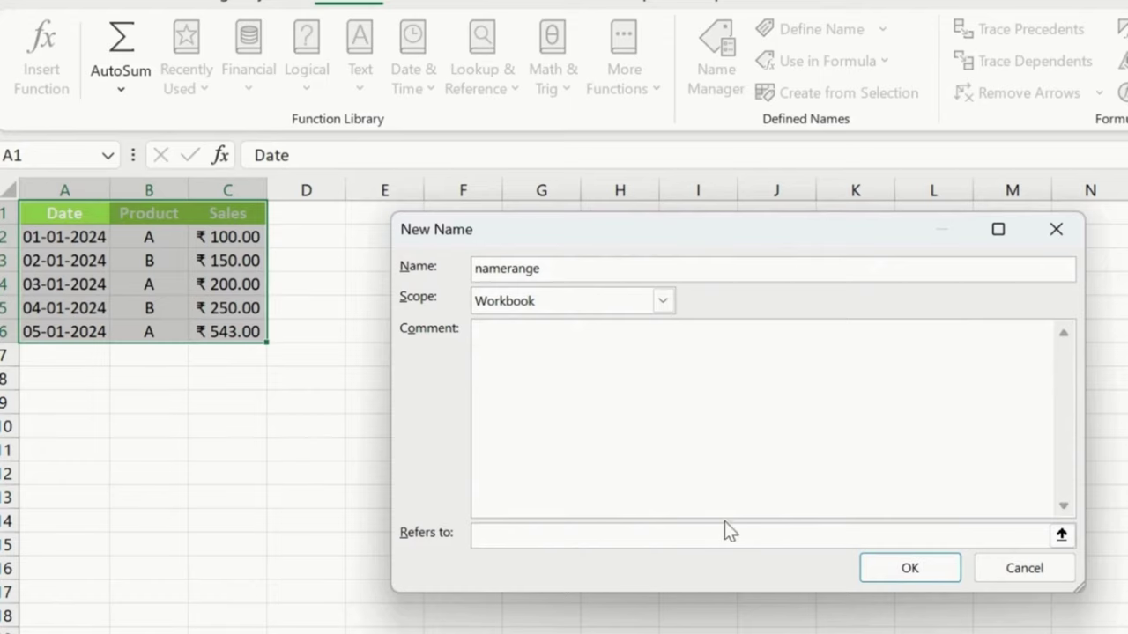
pyautogui.click(1061, 534)
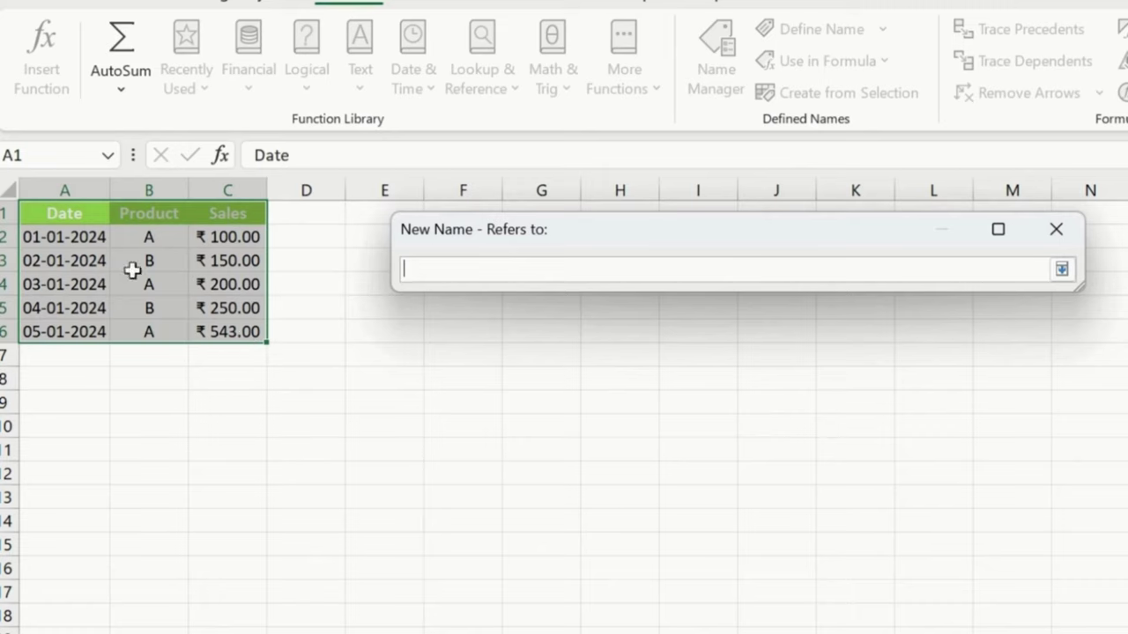
pyautogui.click(79, 208)
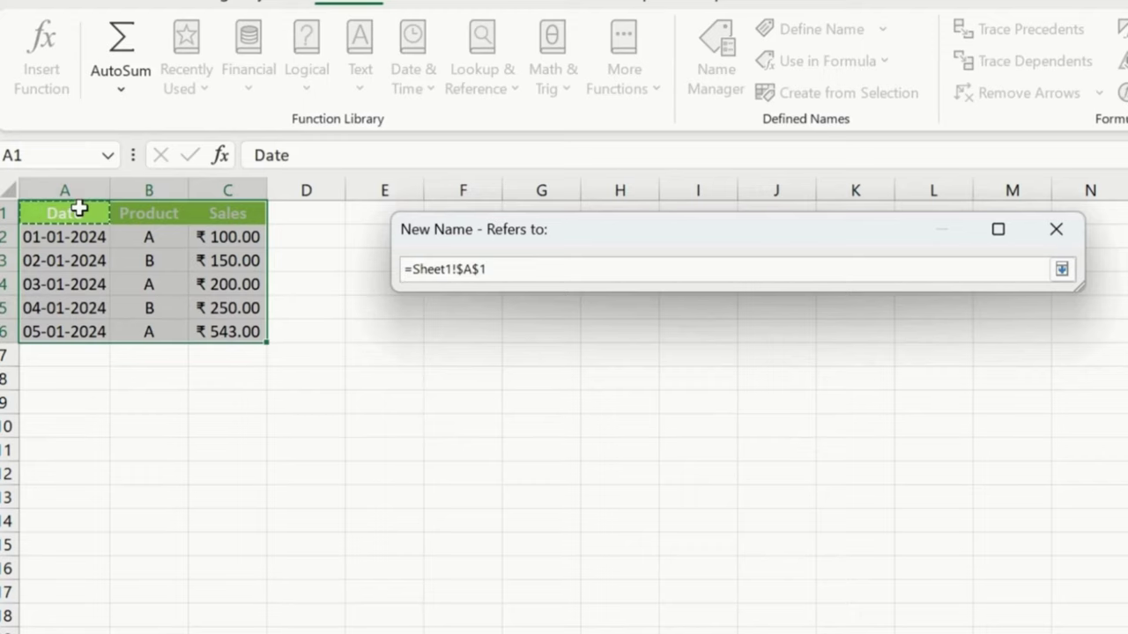
pyautogui.click(1061, 269)
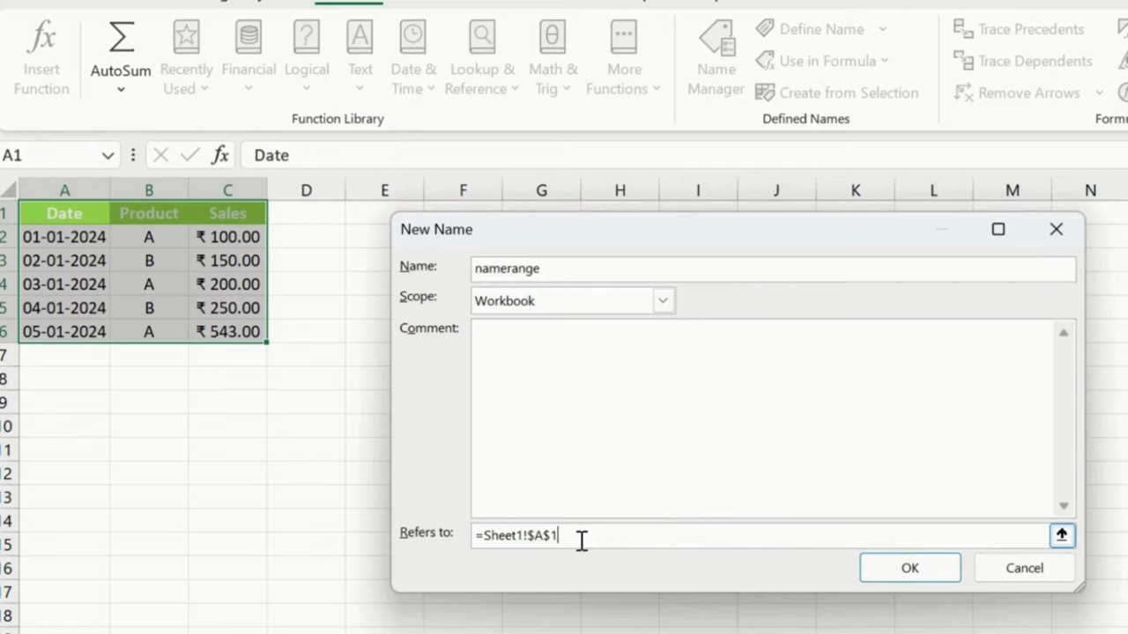
# - Make the name's reference dynamic with =Offset(Sheet1!$A$1,0,0,CountA(Sheet1!$A:$A),3) and save the new name
pyautogui.click(482, 539)
pyautogui.write('Offset(')
pyautogui.click(642, 537)
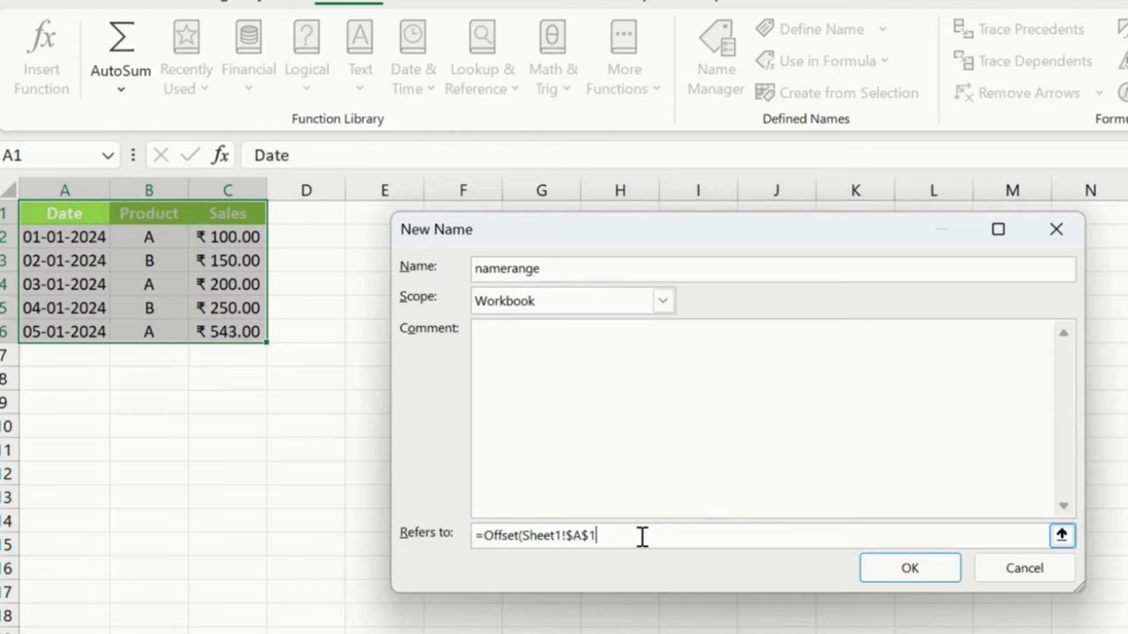
pyautogui.write(',0,0,CountA(Sheet1')
pyautogui.write('!$A')
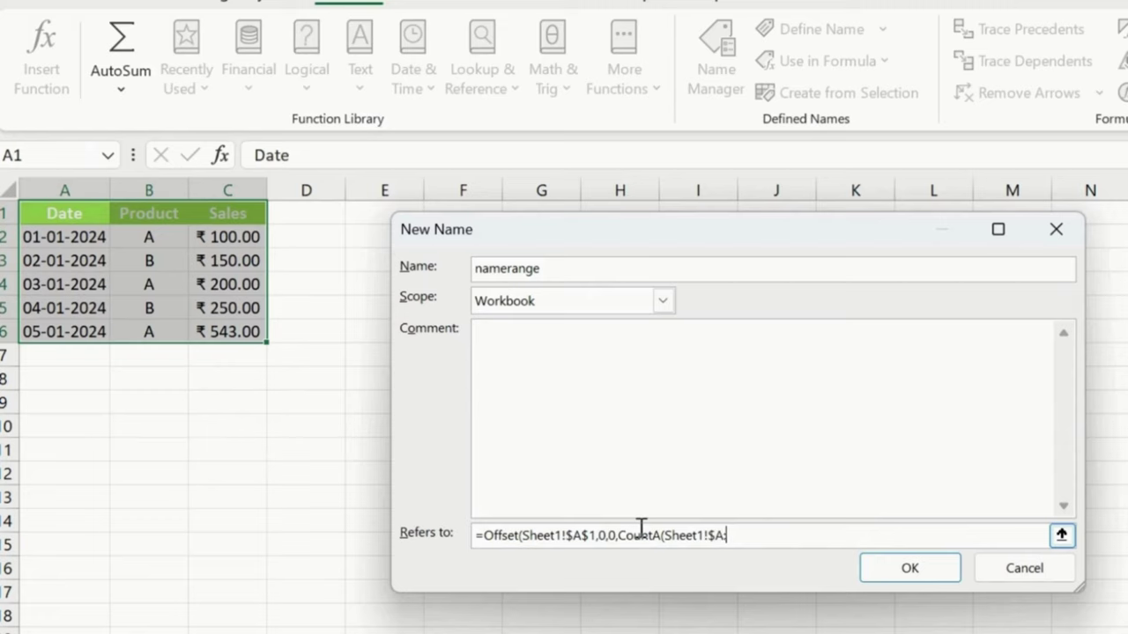
pyautogui.write(':A')
pyautogui.press('BackSpace')
pyautogui.write('$A),3')
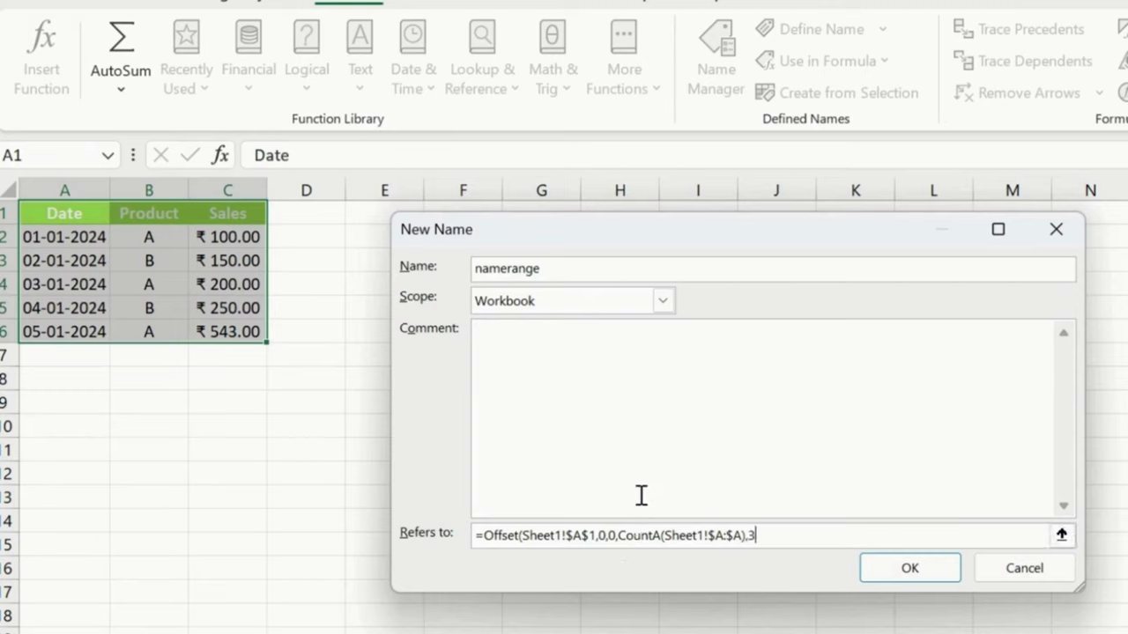
pyautogui.write(')')
pyautogui.click(920, 569)
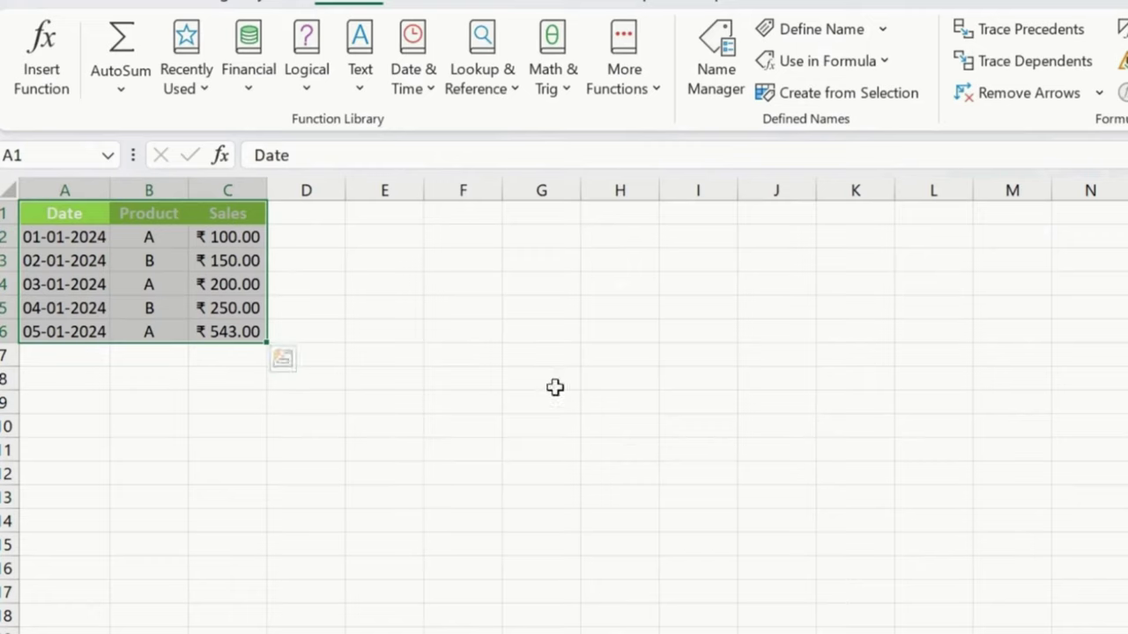
# - Test the defined name by entering =namerange in cell H7
pyautogui.click(539, 356)
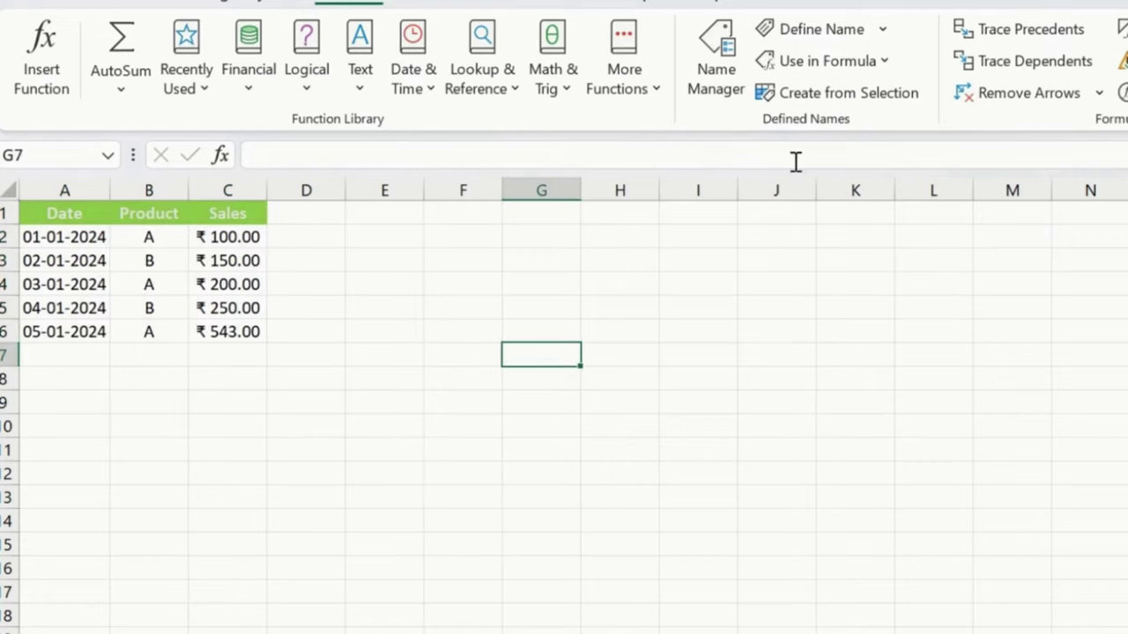
pyautogui.click(890, 34)
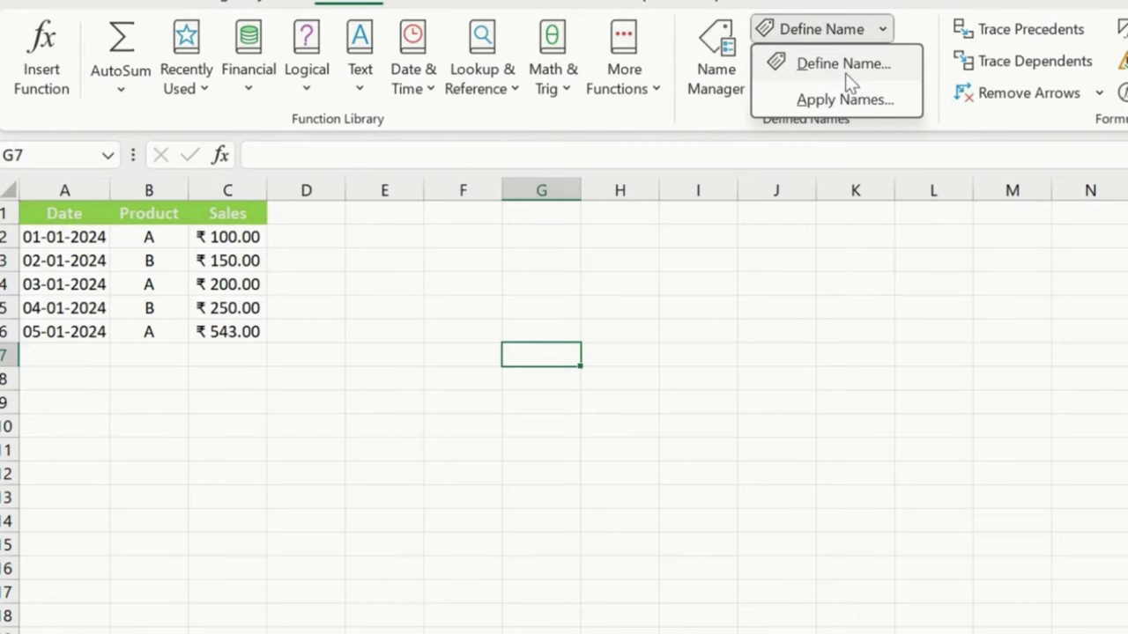
pyautogui.click(875, 157)
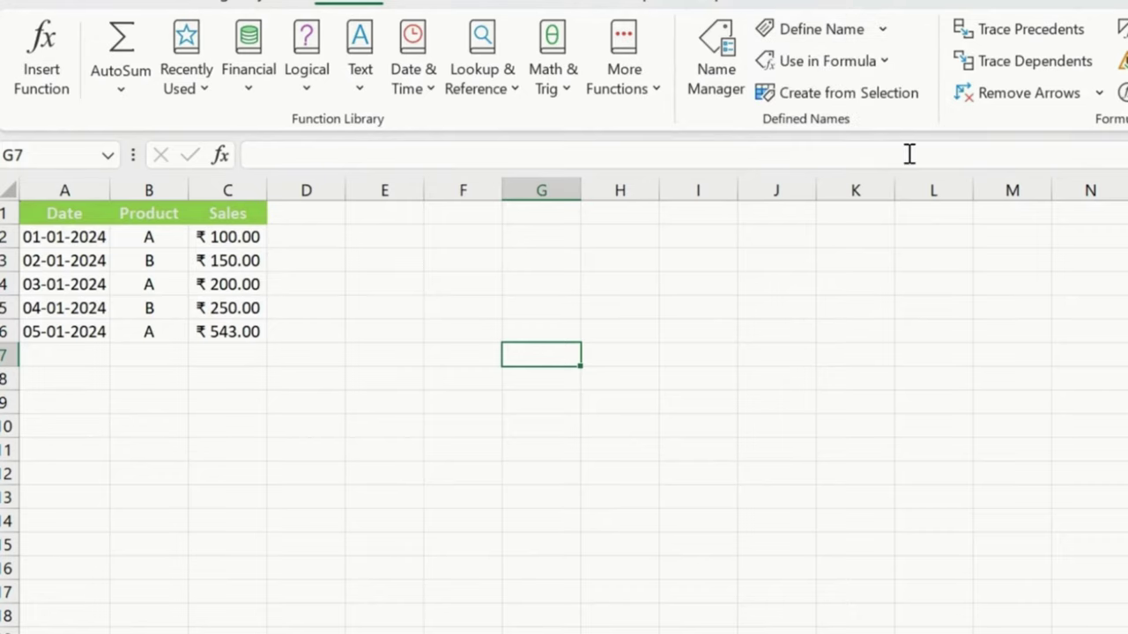
pyautogui.click(883, 62)
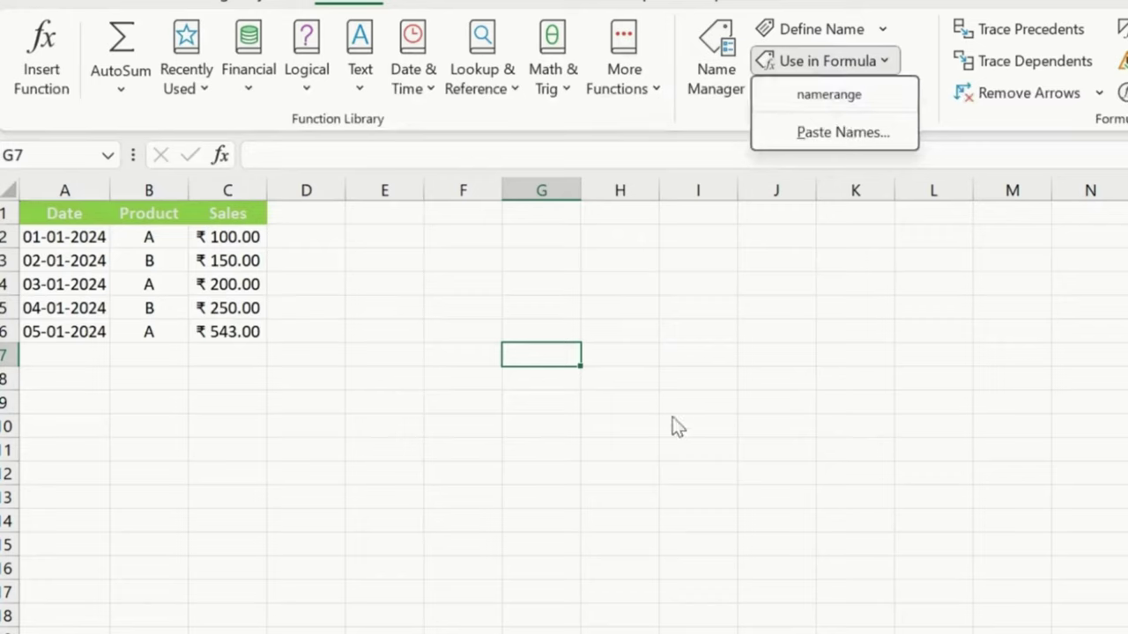
pyautogui.click(233, 623)
pyautogui.click(236, 618)
pyautogui.write('=')
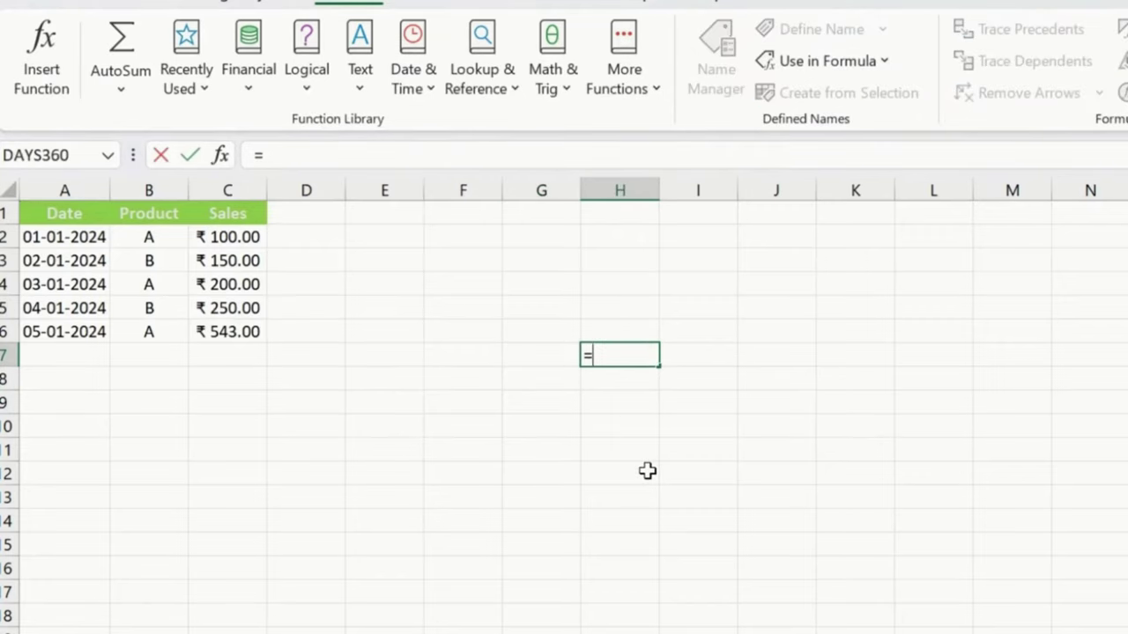
pyautogui.write('name')
pyautogui.press('Tab')
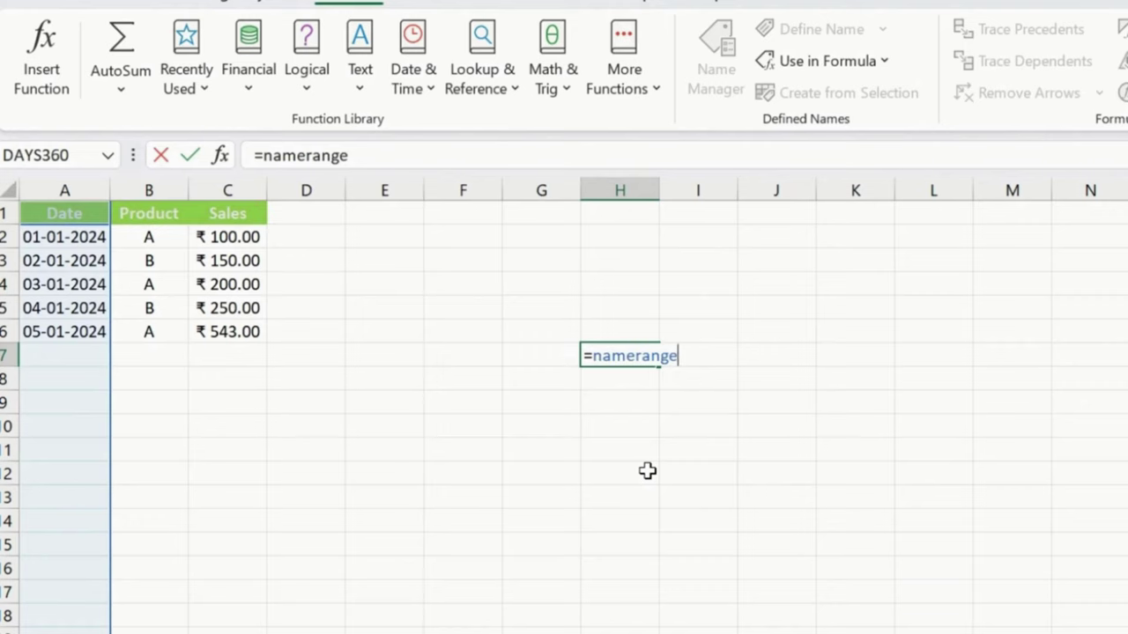
pyautogui.press('Return')
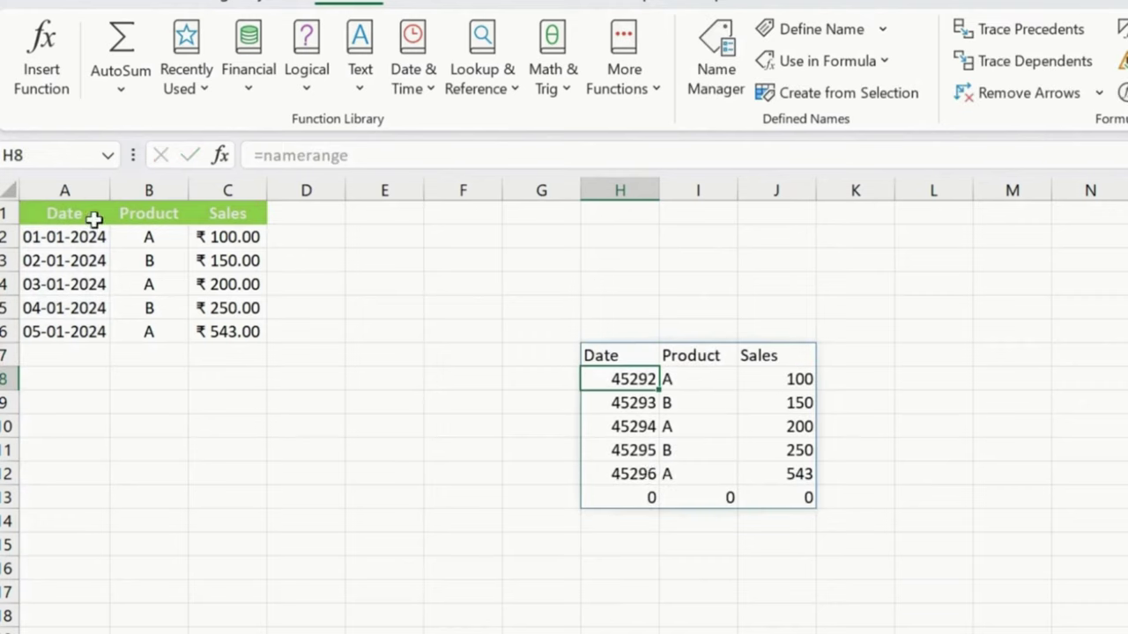
# - Clear the test output of the named range from cells H5:J15
pyautogui.moveTo(619, 308); pyautogui.dragTo(811, 540)
pyautogui.press('Delete')
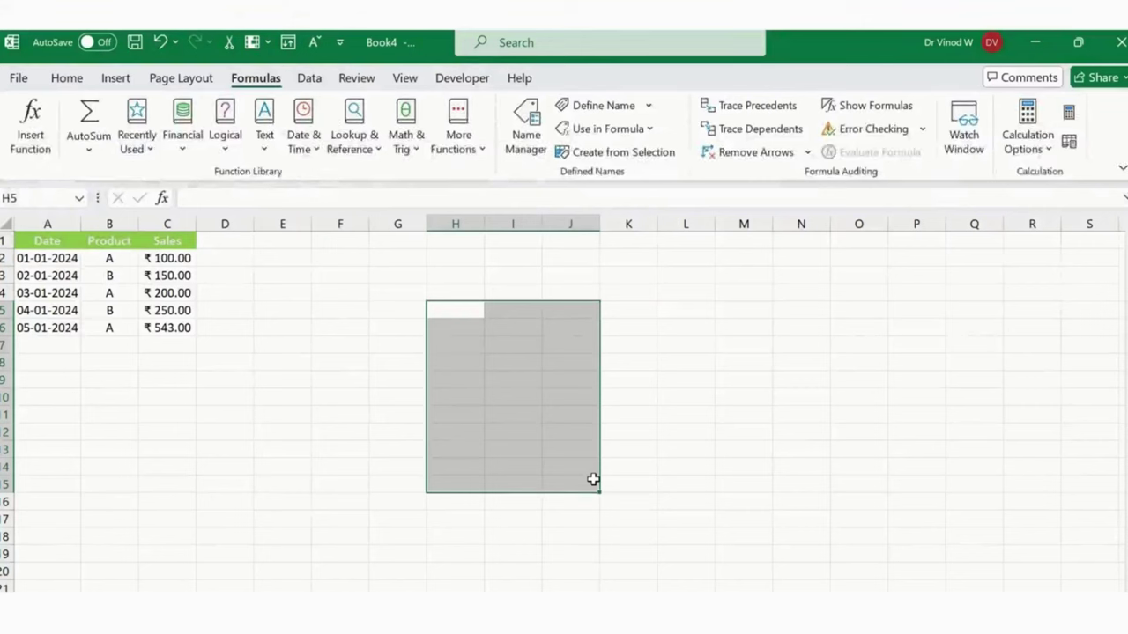
pyautogui.click(275, 384)
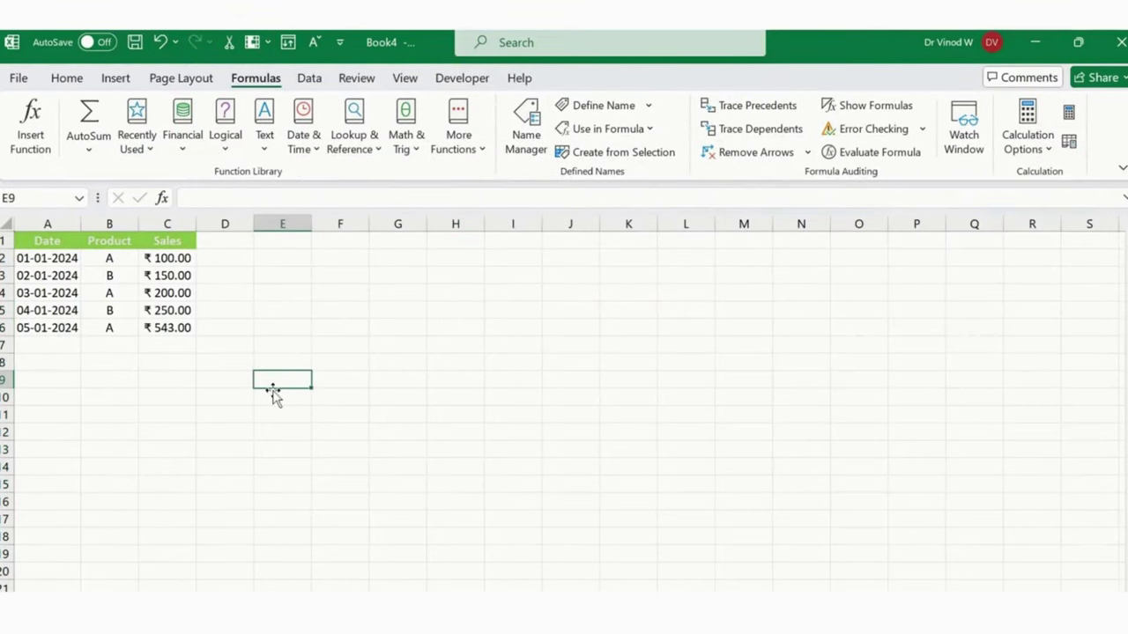
# - Create a PivotTable on a new worksheet, using namerange as its source range
pyautogui.click(97, 276)
pyautogui.click(119, 78)
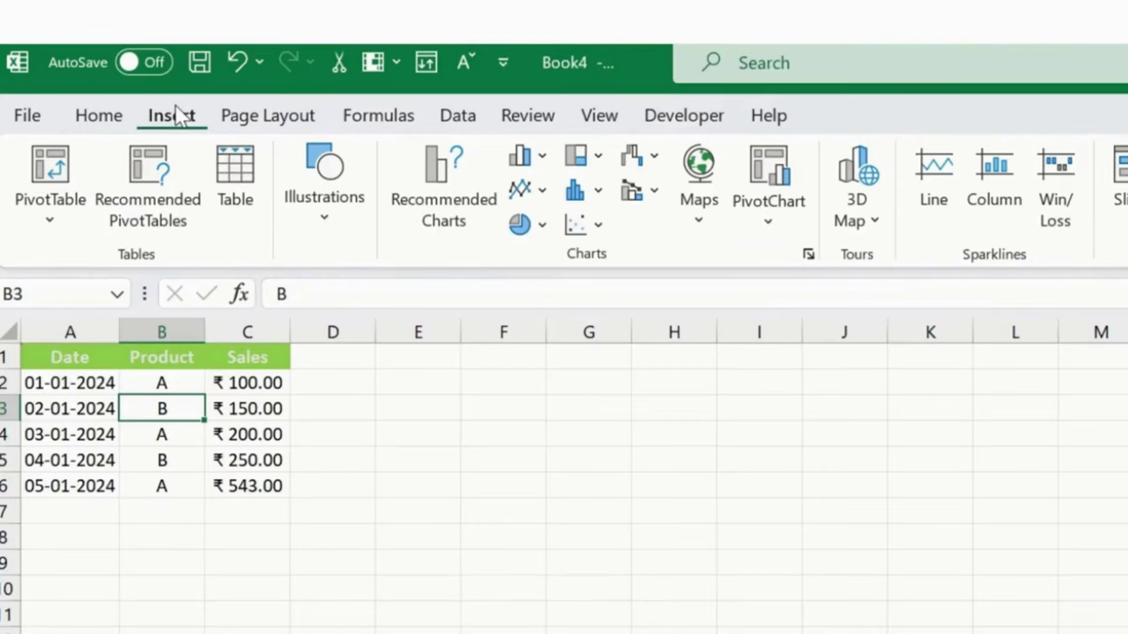
pyautogui.click(49, 220)
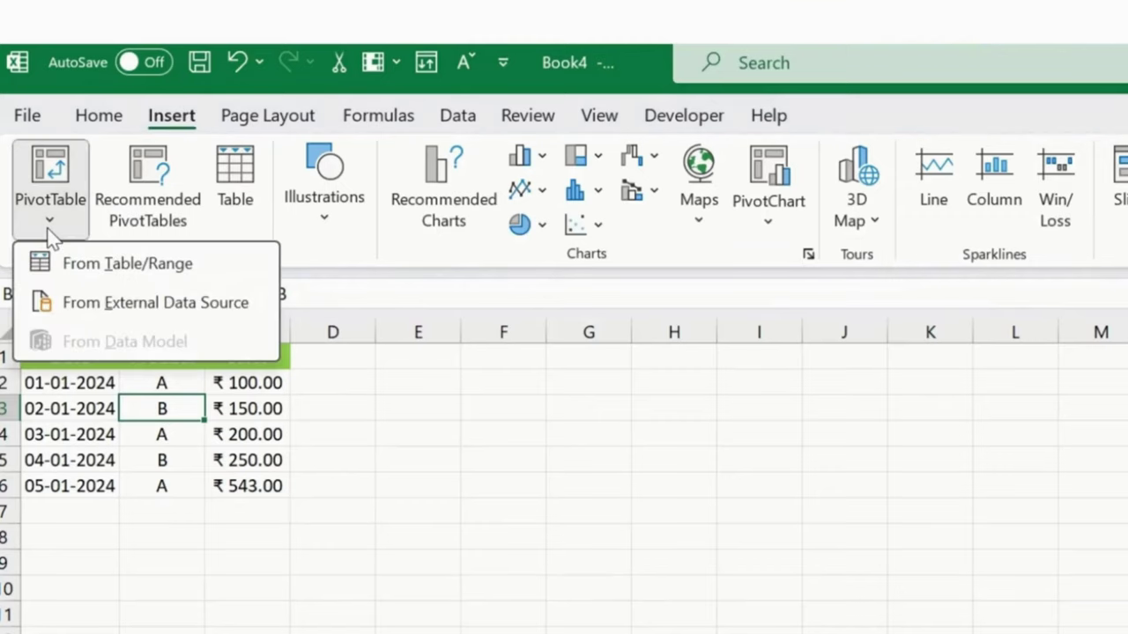
pyautogui.click(113, 273)
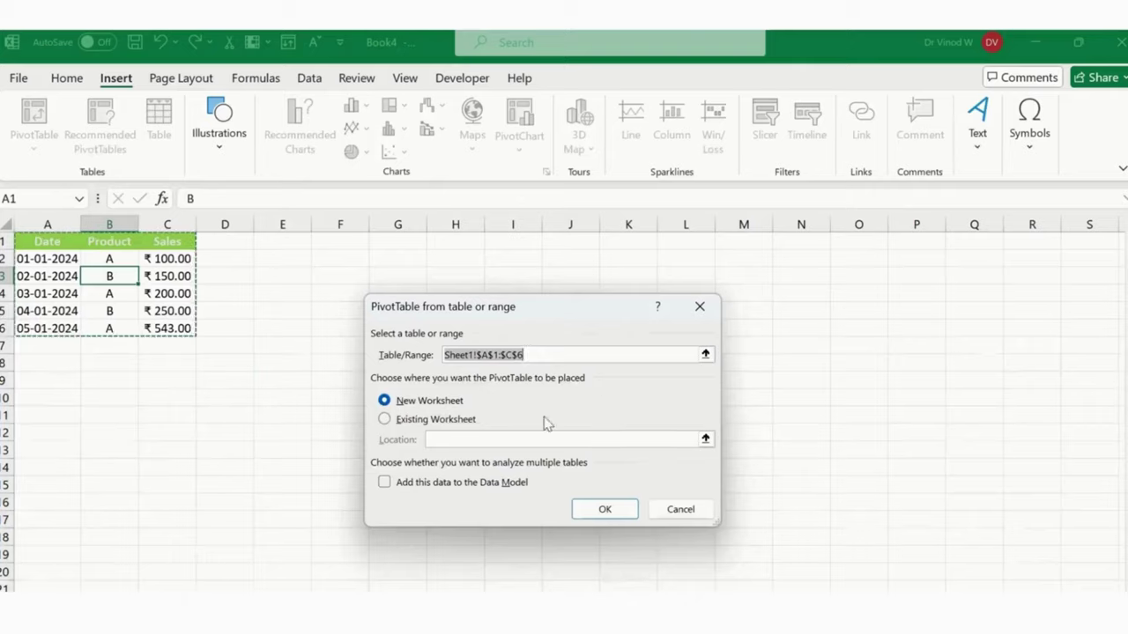
pyautogui.click(705, 354)
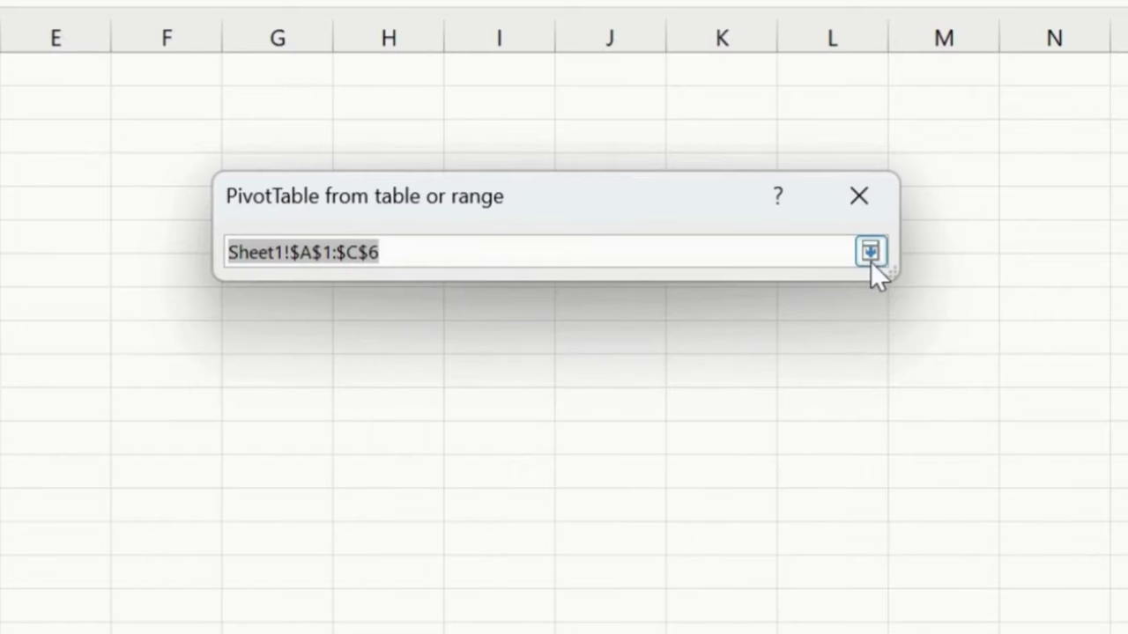
pyautogui.click(870, 254)
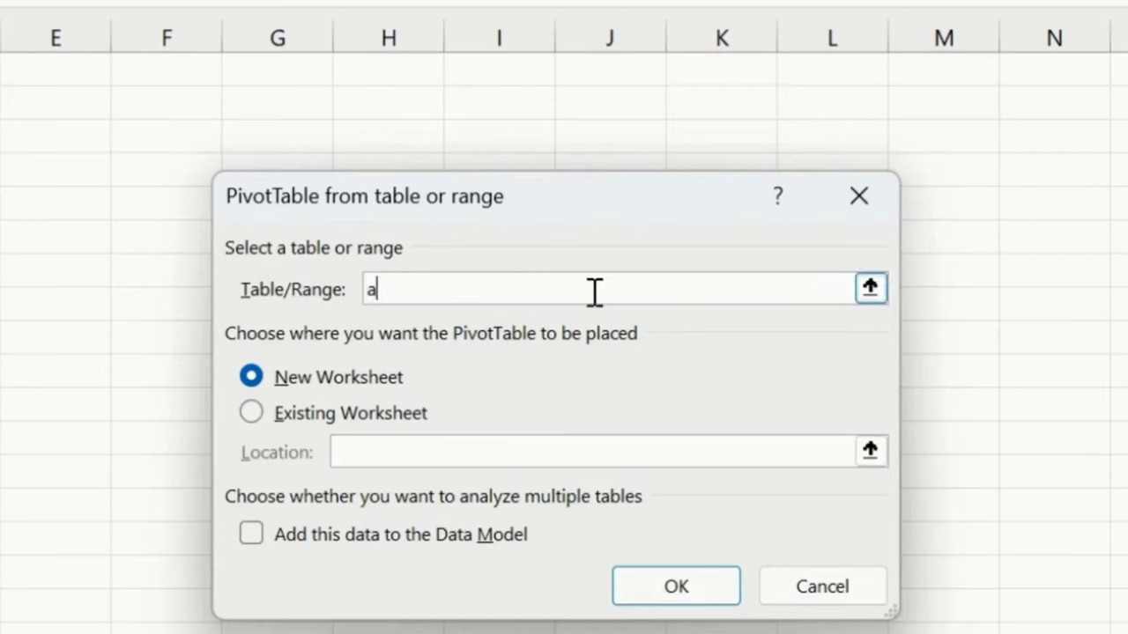
pyautogui.press('BackSpace')
pyautogui.write('namerange')
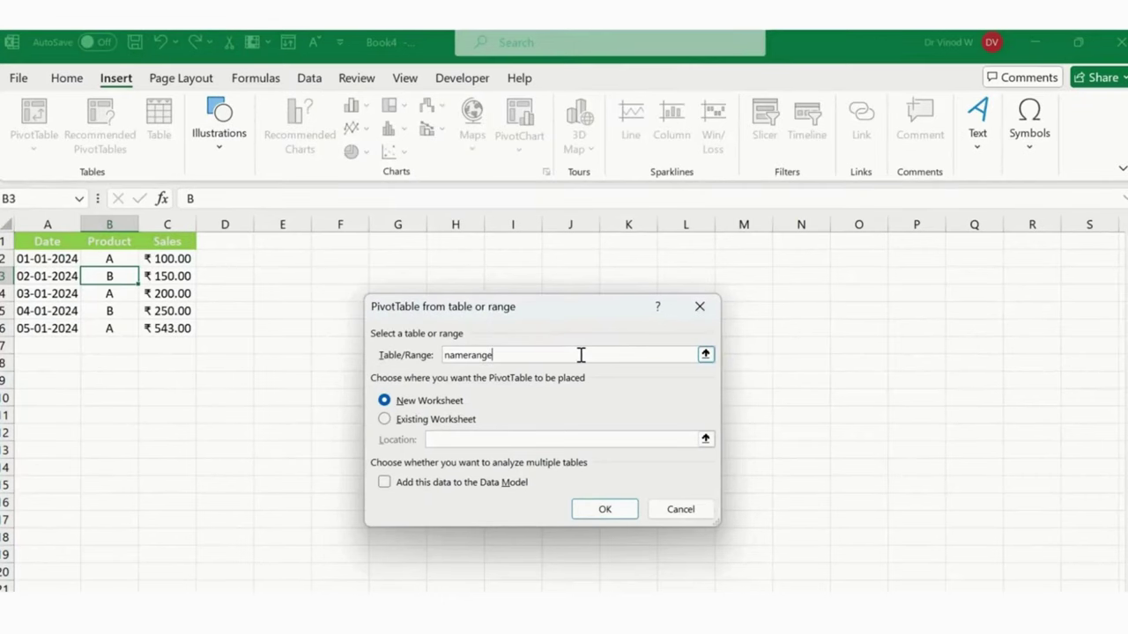
pyautogui.click(605, 508)
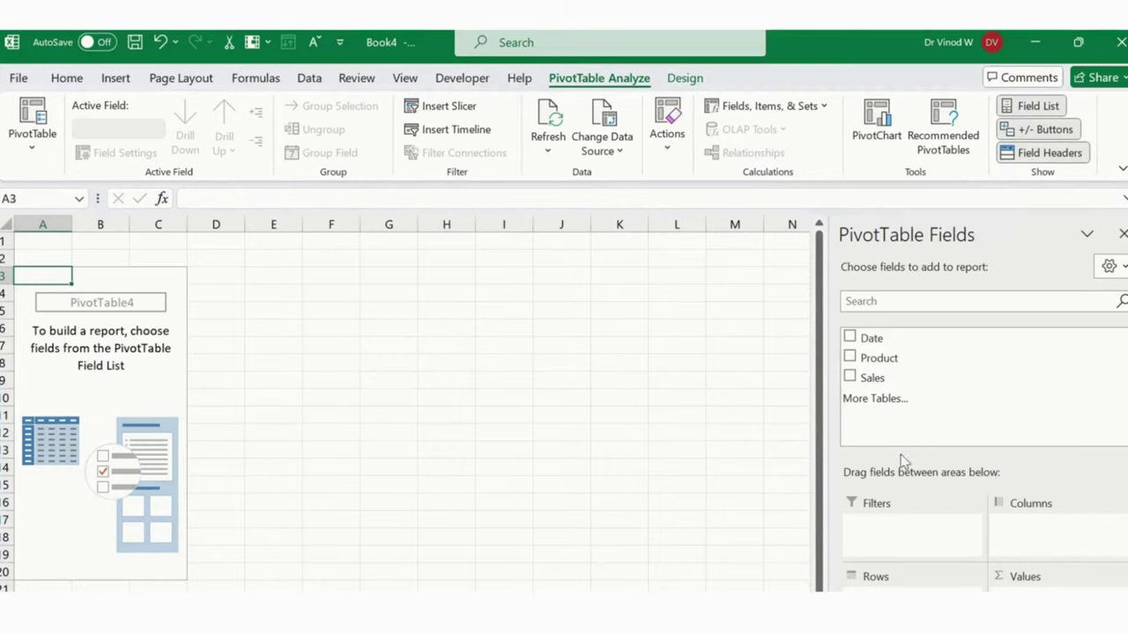
# - Lay out the PivotTable with Date in Rows, Product in Columns and Sales in Values
pyautogui.moveTo(883, 344); pyautogui.dragTo(912, 588)
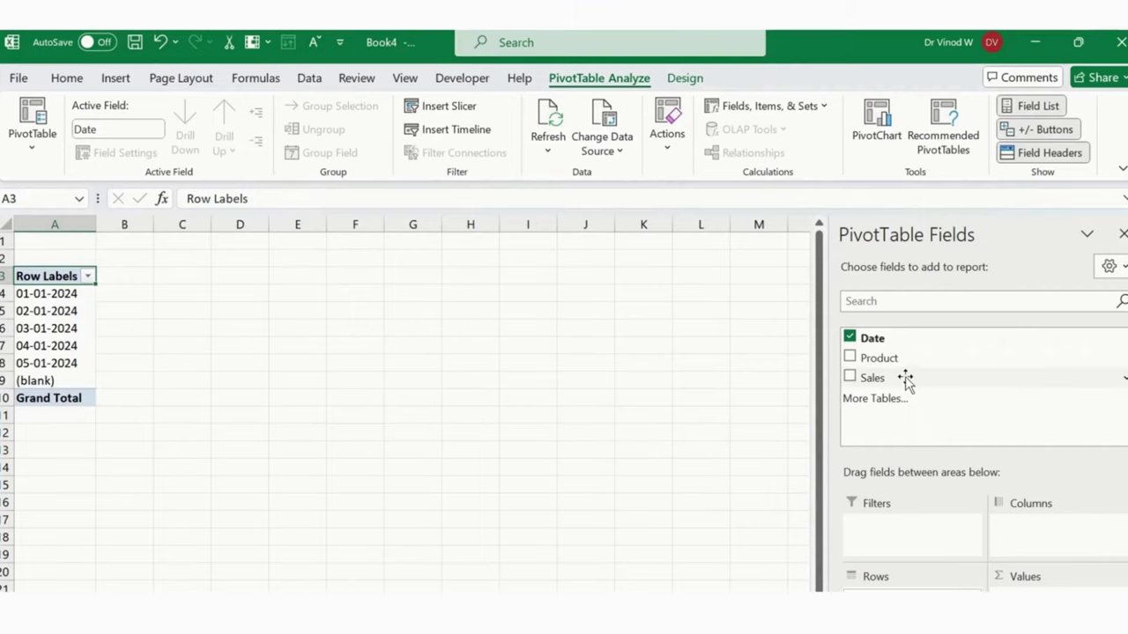
pyautogui.moveTo(900, 368); pyautogui.dragTo(1048, 536)
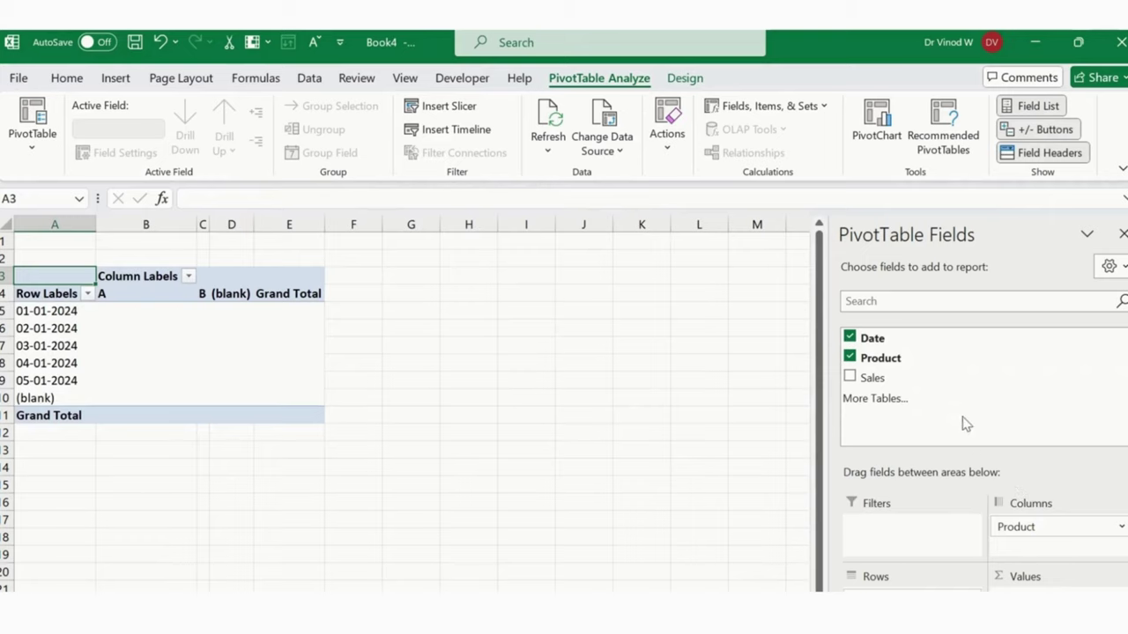
pyautogui.moveTo(893, 382); pyautogui.dragTo(1058, 599)
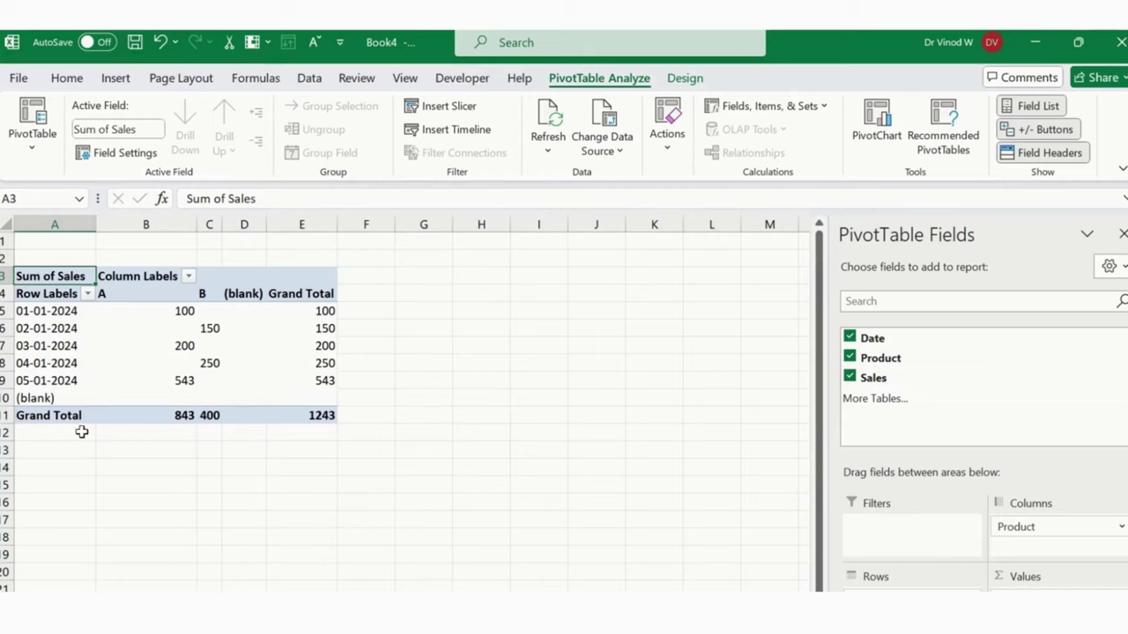
pyautogui.moveTo(218, 378)
pyautogui.moveTo(277, 355)
pyautogui.click(432, 471)
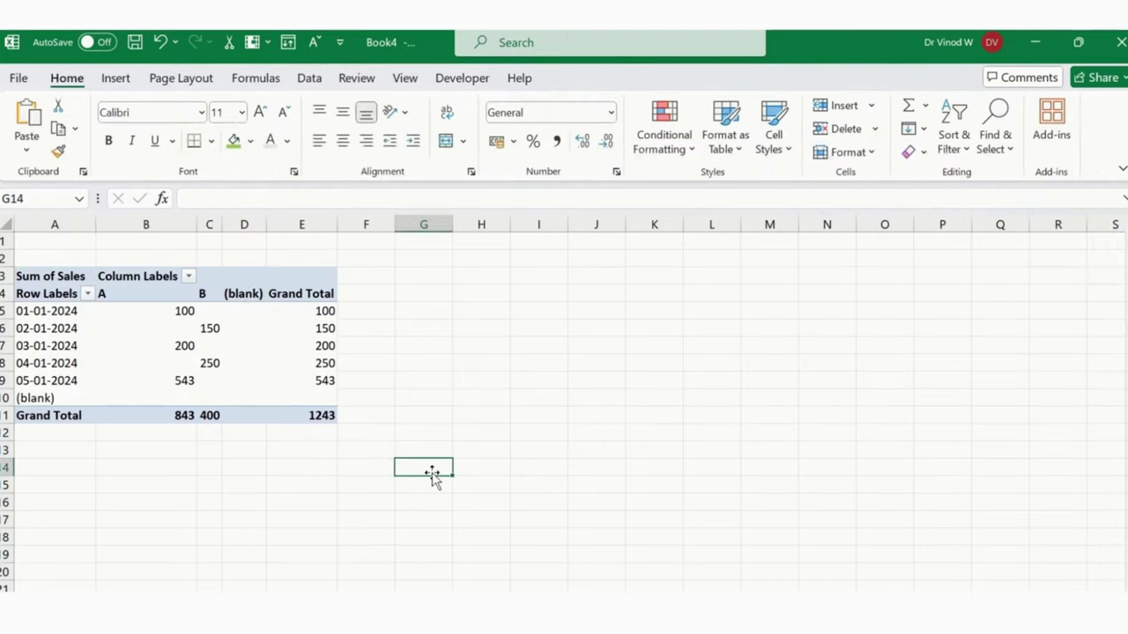
# - Try a 2-D line chart of the PivotTable data and delete it
pyautogui.click(273, 327)
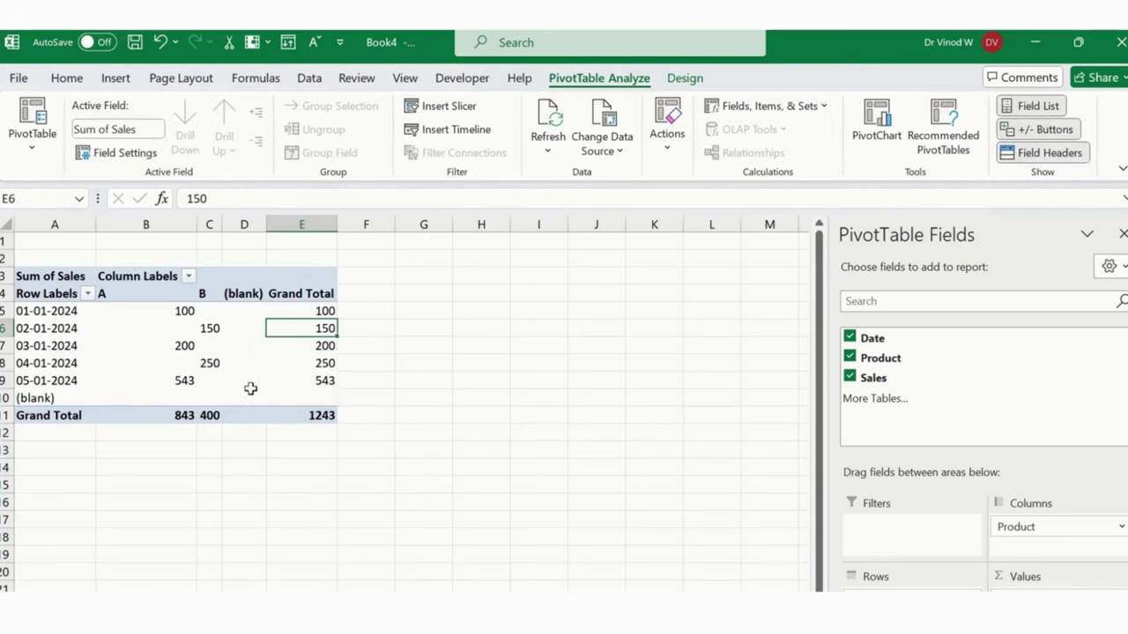
pyautogui.moveTo(250, 389)
pyautogui.click(115, 79)
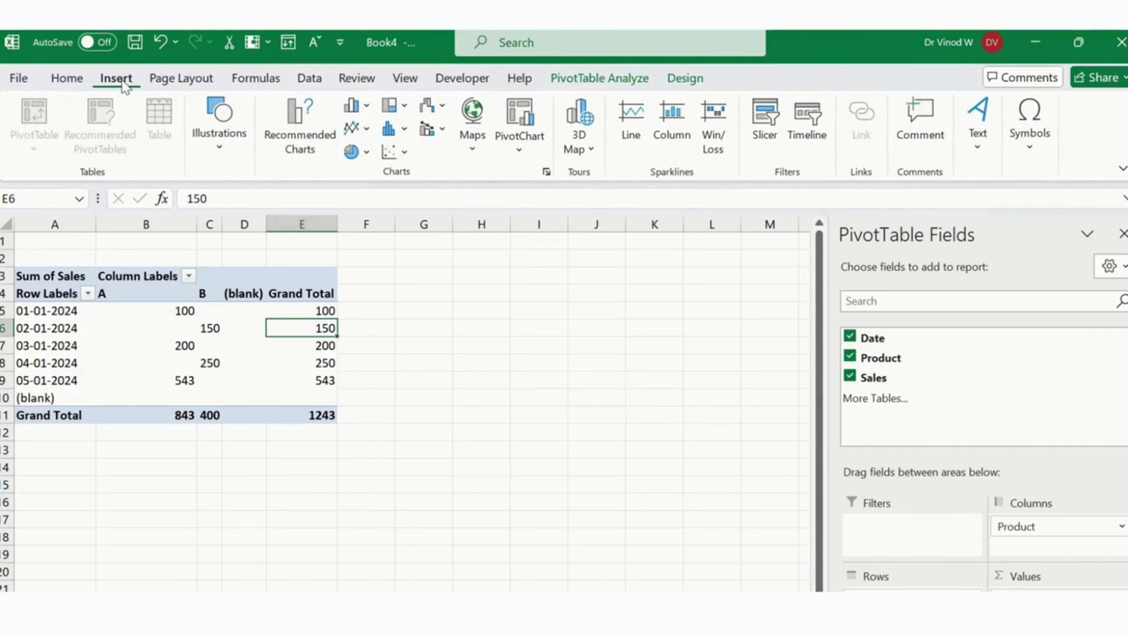
pyautogui.click(363, 131)
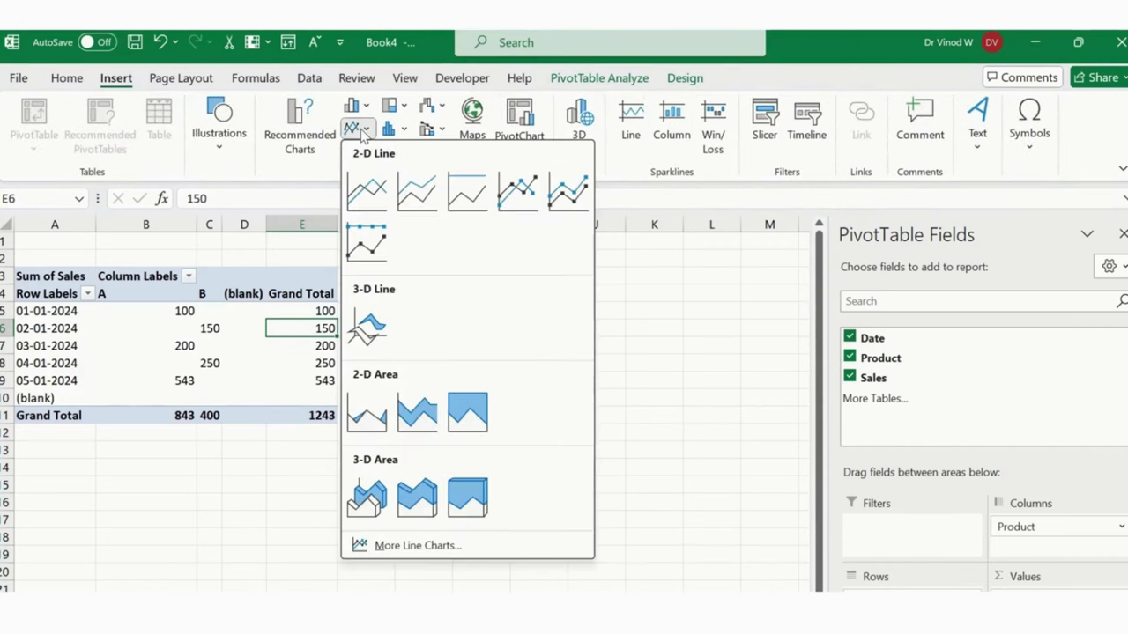
pyautogui.click(366, 192)
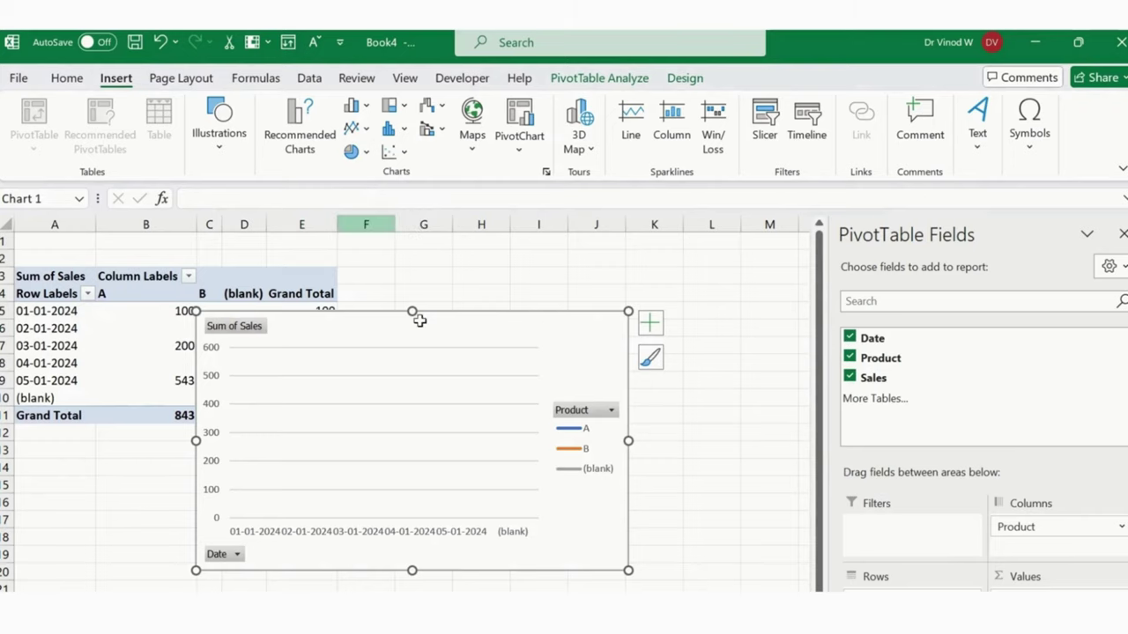
pyautogui.press('Delete')
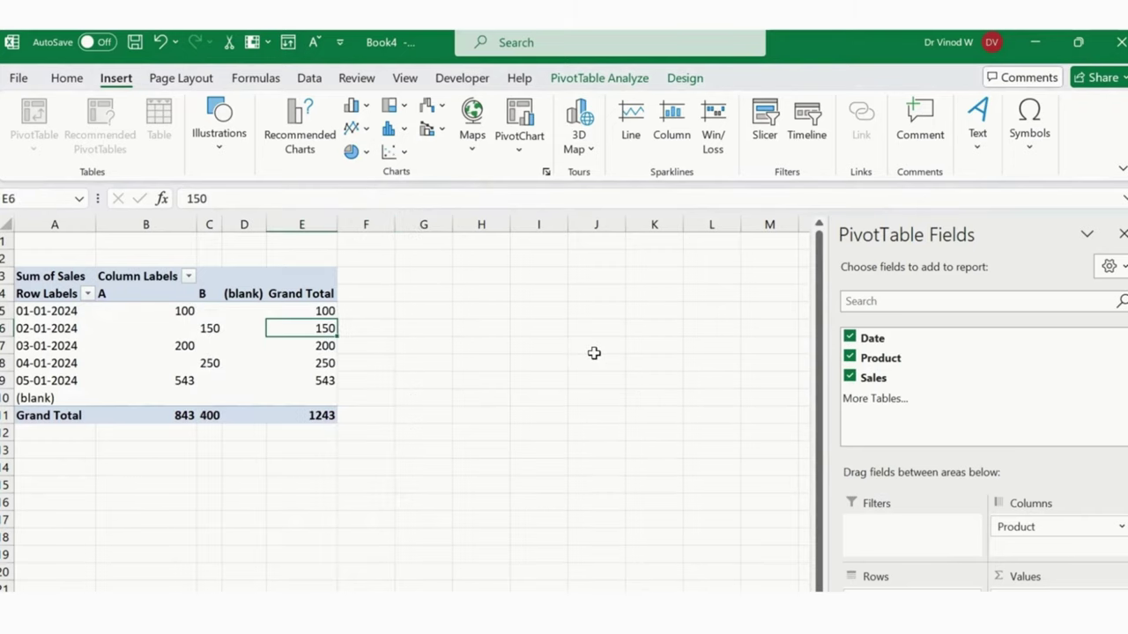
# - Insert a 3-D Column PivotChart of the PivotTable's sales data
pyautogui.click(308, 143)
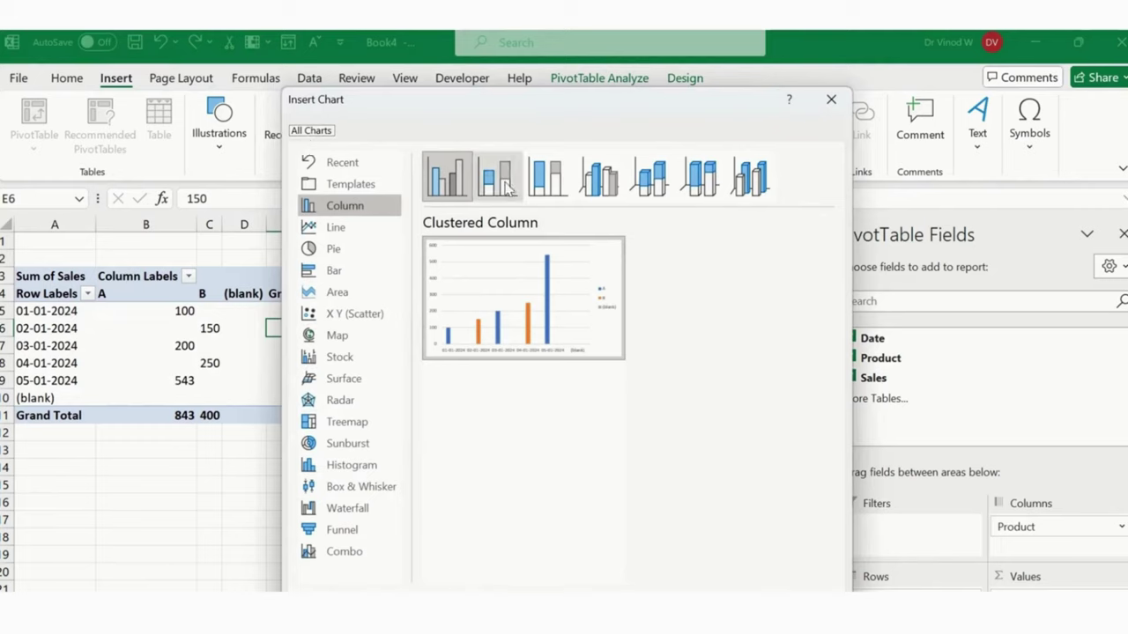
pyautogui.click(507, 181)
pyautogui.click(545, 196)
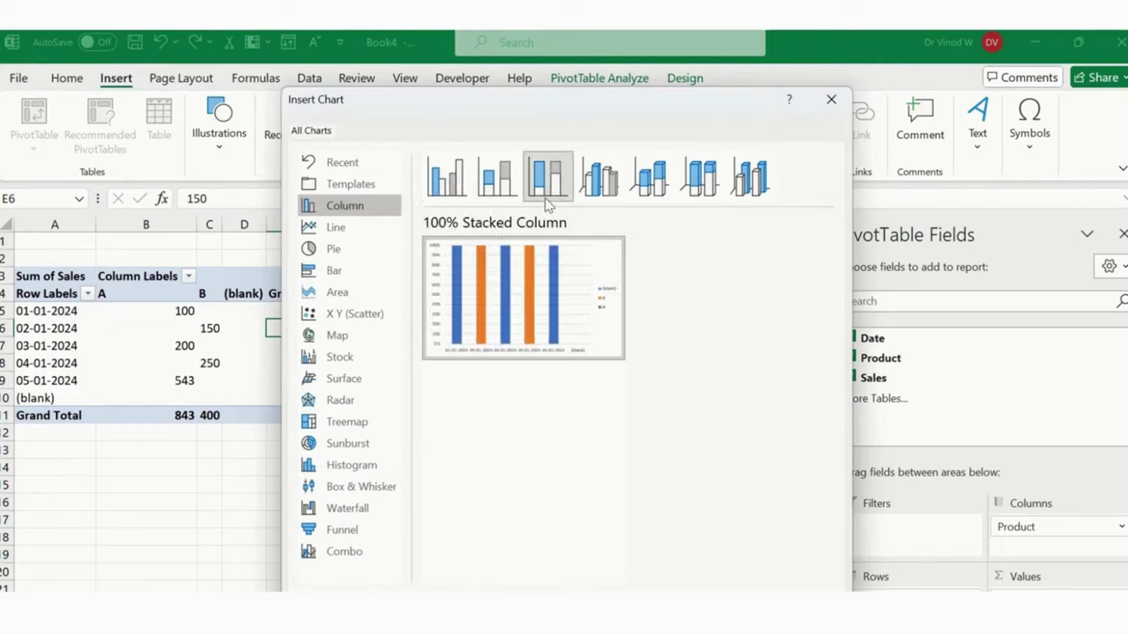
pyautogui.click(601, 196)
pyautogui.click(651, 189)
pyautogui.click(718, 190)
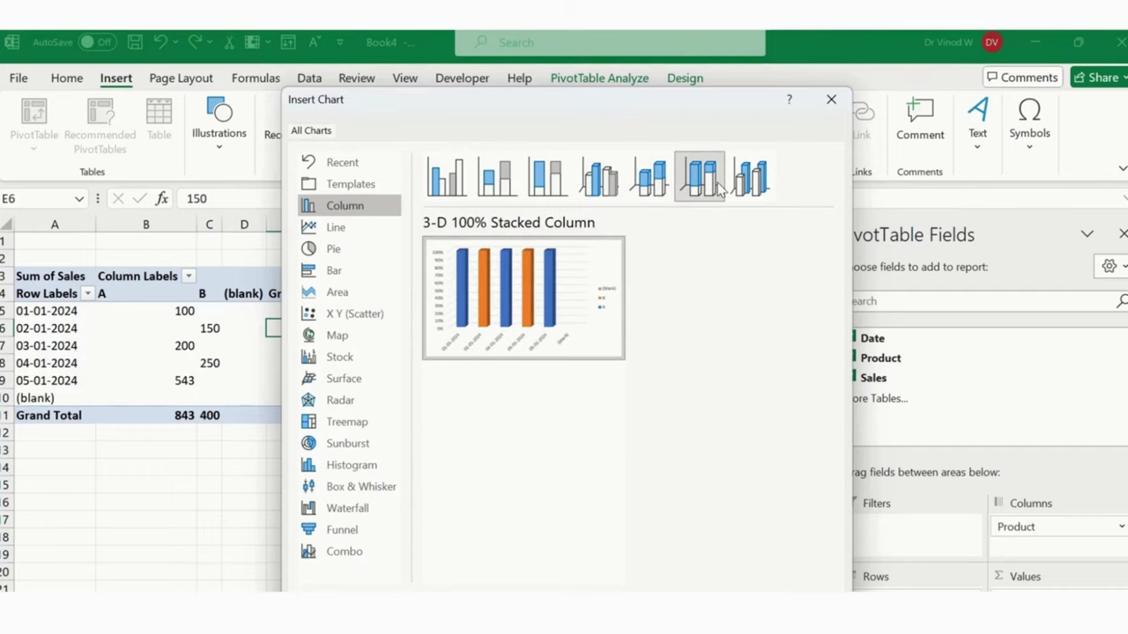
pyautogui.click(763, 192)
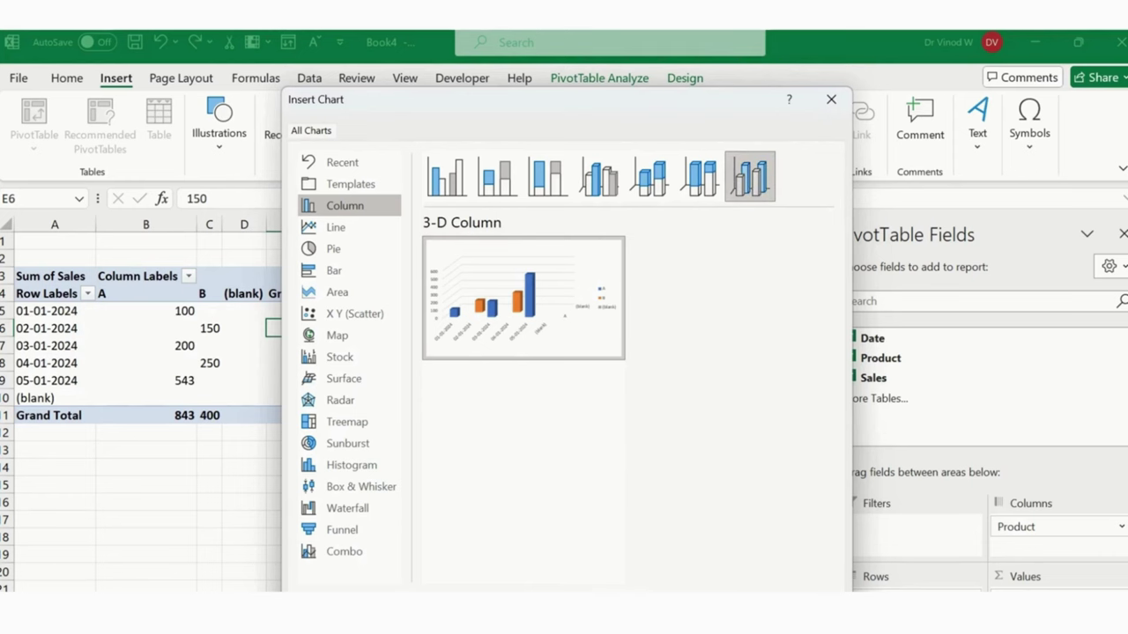
pyautogui.press('Return')
pyautogui.moveTo(584, 344); pyautogui.dragTo(665, 312)
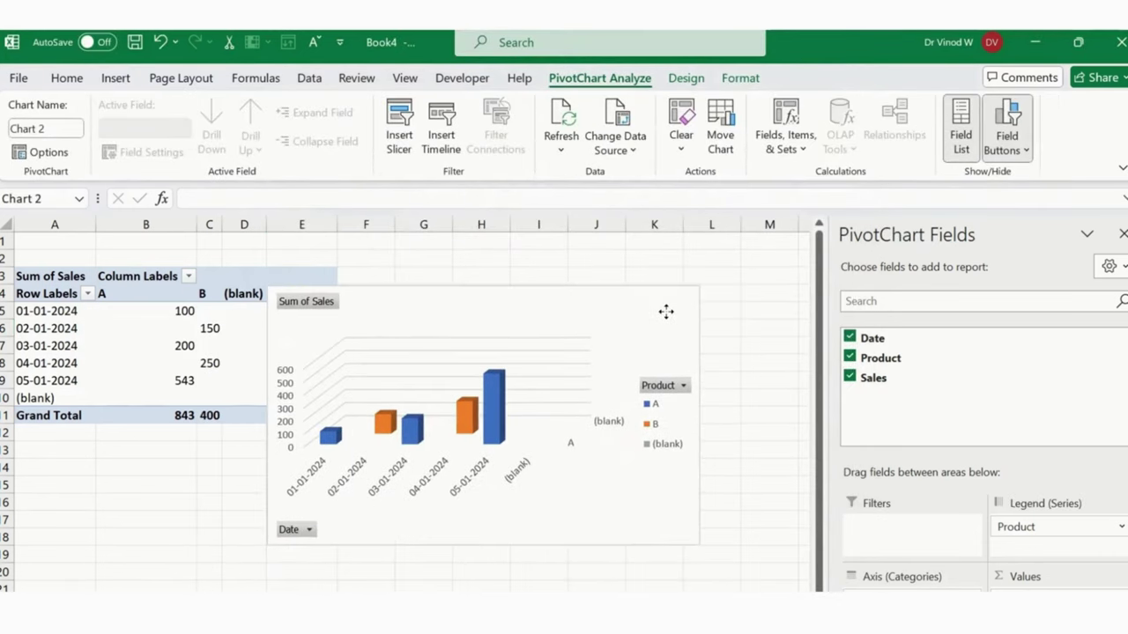
# - Hide all field buttons on the PivotChart and reposition the chart near the PivotTable
pyautogui.rightClick(677, 387)
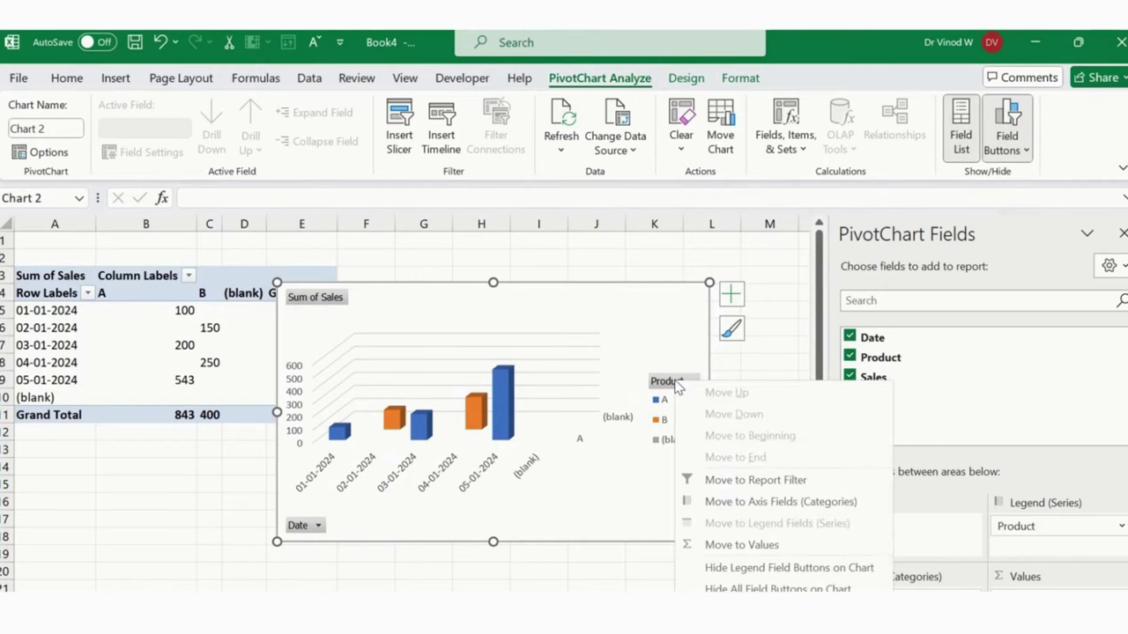
pyautogui.click(768, 587)
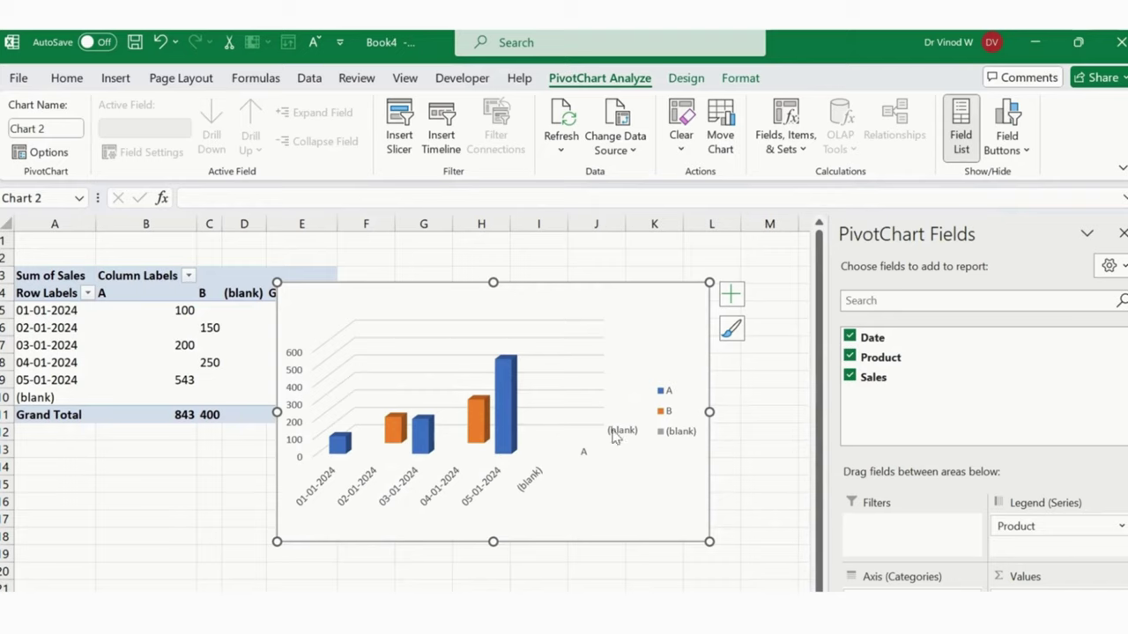
pyautogui.moveTo(674, 509); pyautogui.dragTo(759, 503)
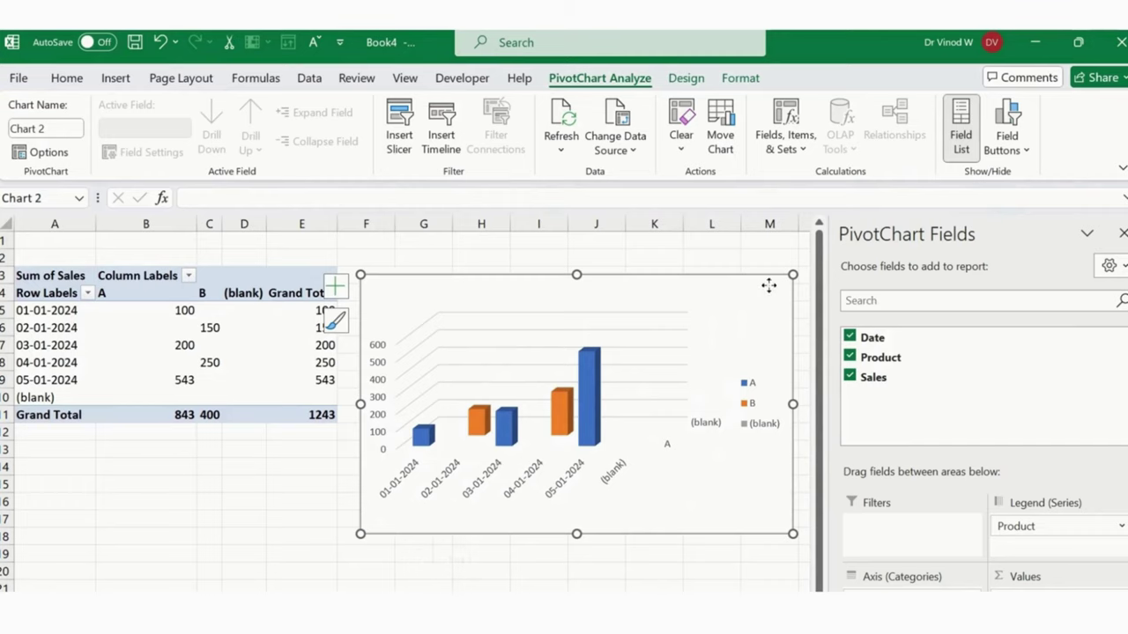
pyautogui.moveTo(769, 284); pyautogui.dragTo(677, 306)
# - Add a chart title to the PivotChart reading "Sales Amount"
pyautogui.click(722, 308)
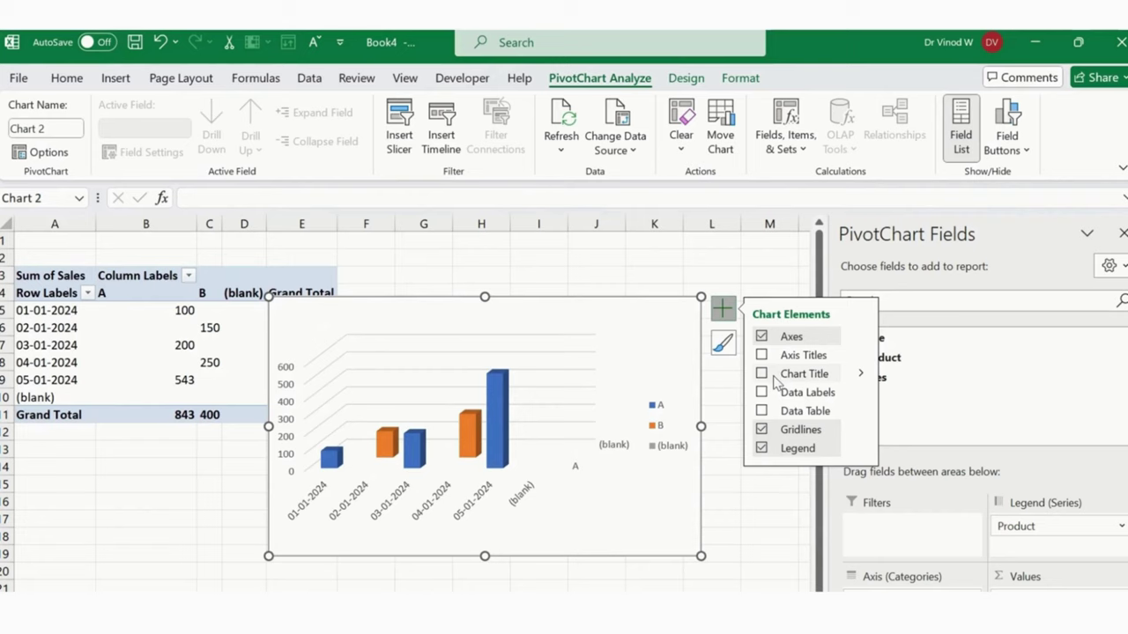
pyautogui.click(762, 373)
pyautogui.click(478, 320)
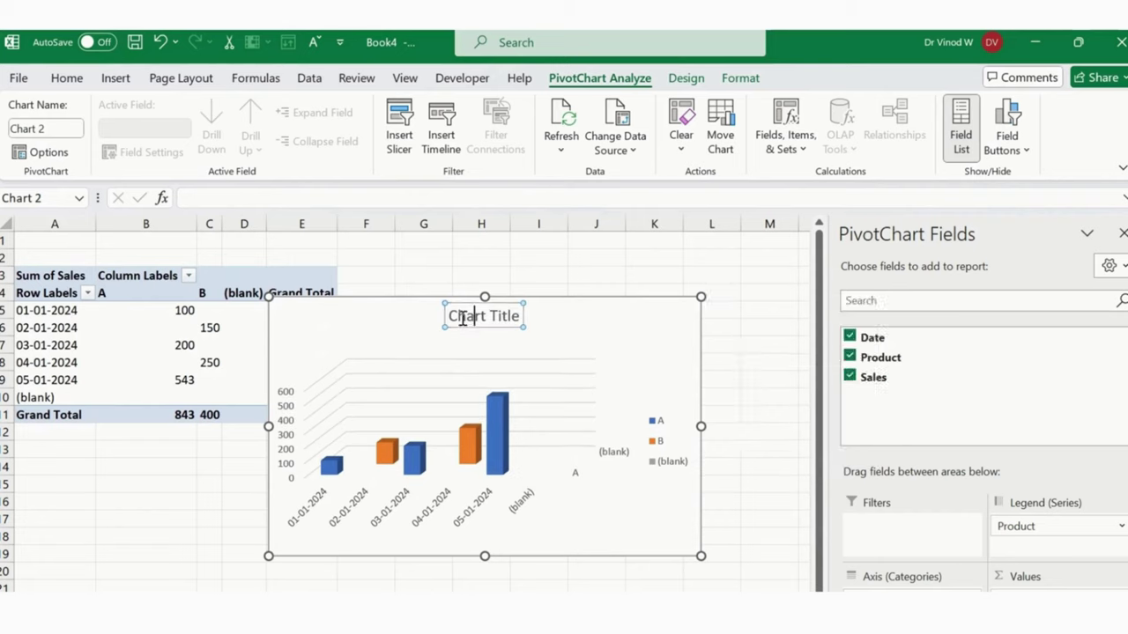
pyautogui.doubleClick(473, 319)
pyautogui.moveTo(497, 319); pyautogui.dragTo(522, 318)
pyautogui.write('S')
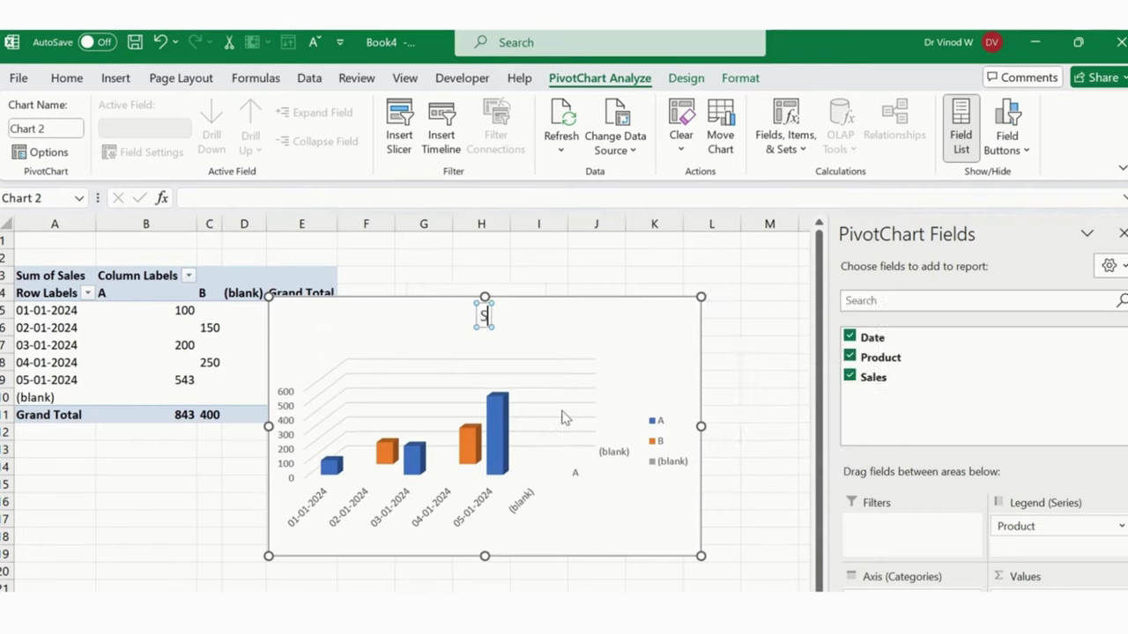
pyautogui.write('ales Amount')
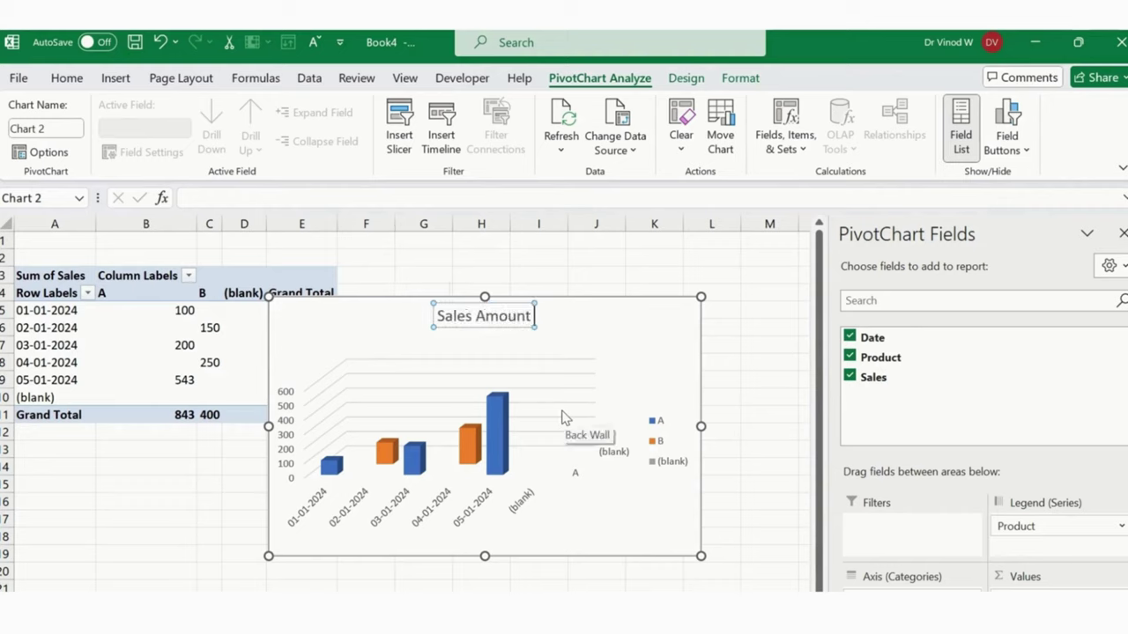
pyautogui.click(643, 319)
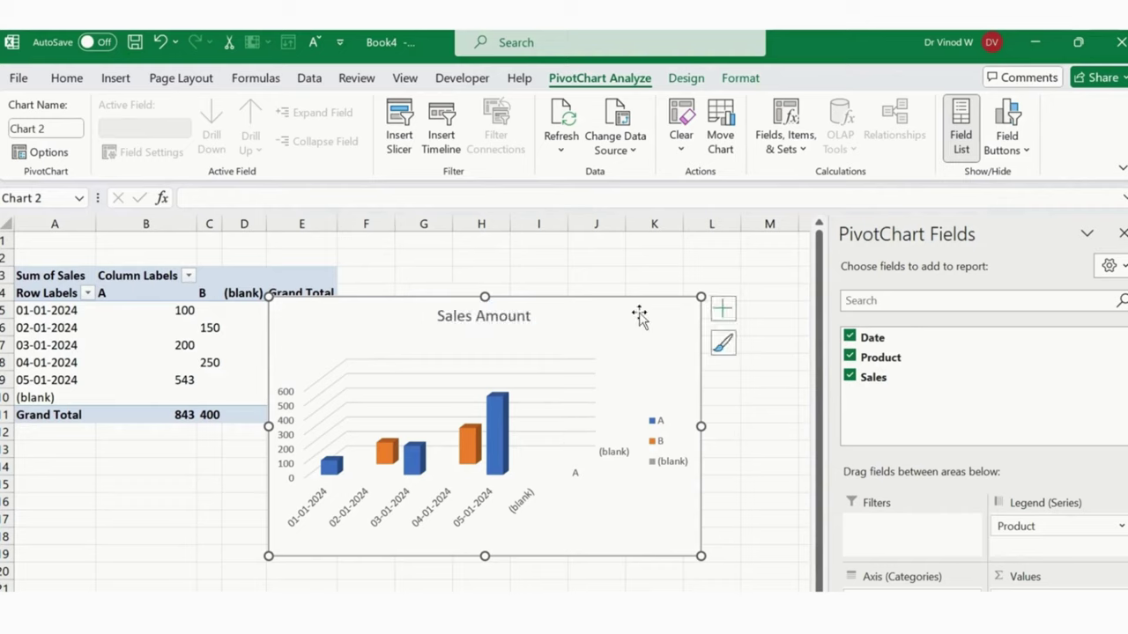
# - Remove the chart's gridlines and turn on its data labels
pyautogui.click(723, 309)
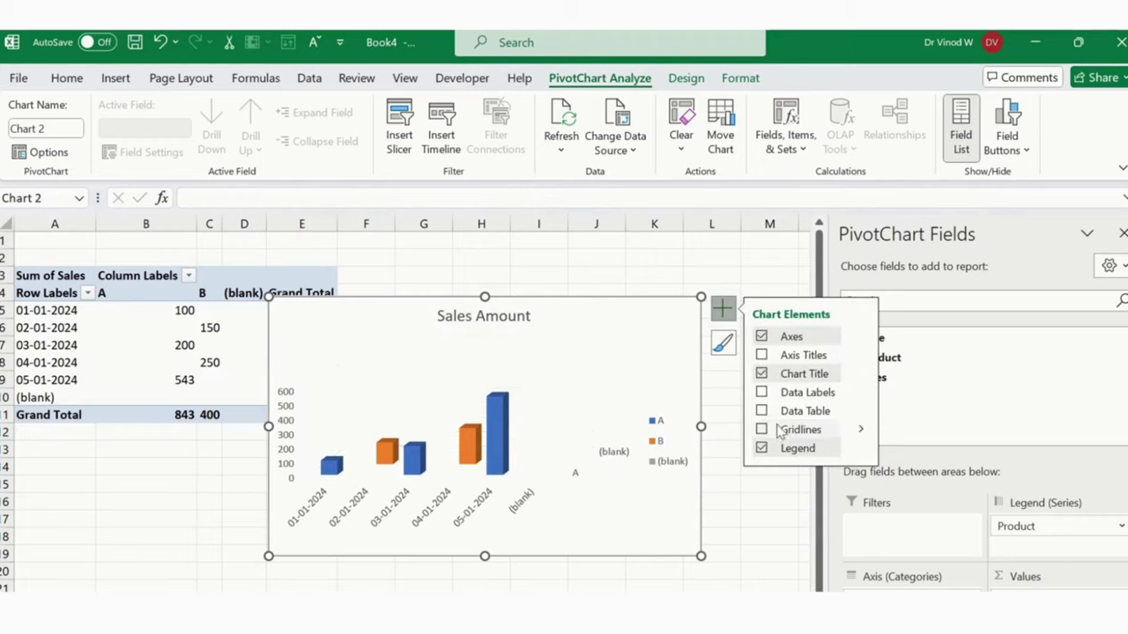
pyautogui.click(762, 394)
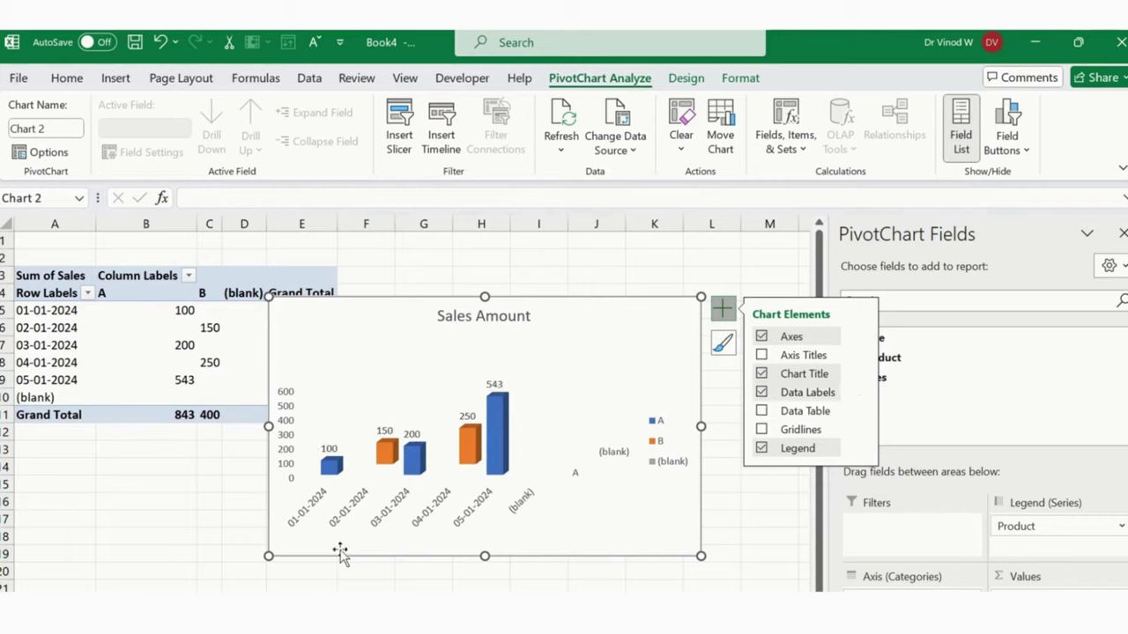
# - Move the chart clear of the PivotTable's Grand Total column and close the PivotChart field list
pyautogui.moveTo(284, 557); pyautogui.dragTo(392, 521)
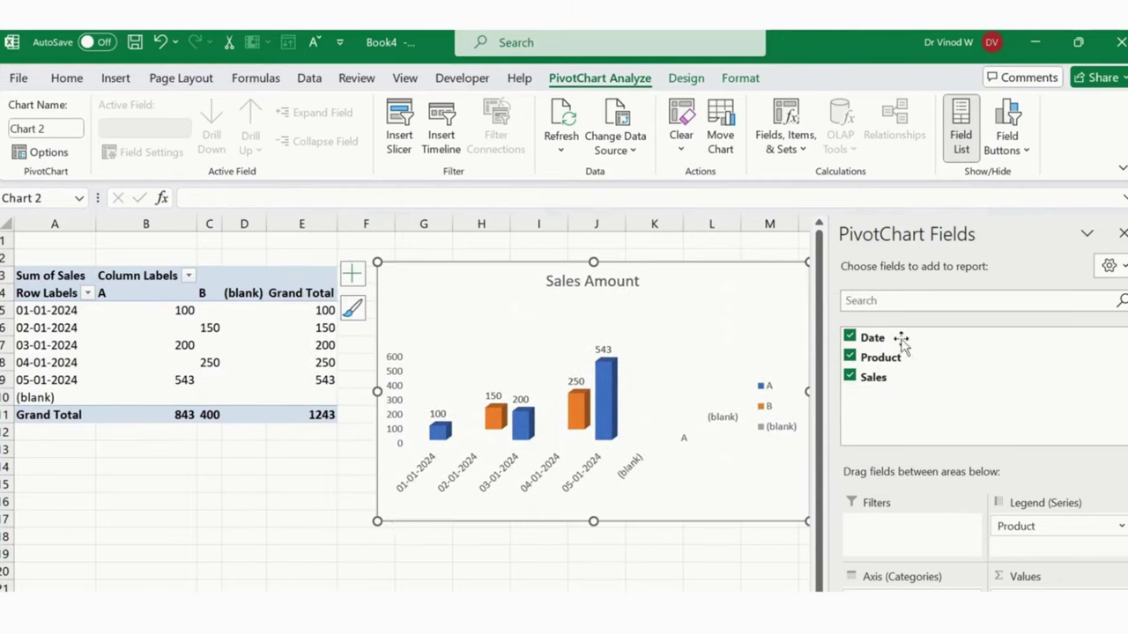
pyautogui.click(1121, 233)
pyautogui.moveTo(767, 522); pyautogui.dragTo(775, 507)
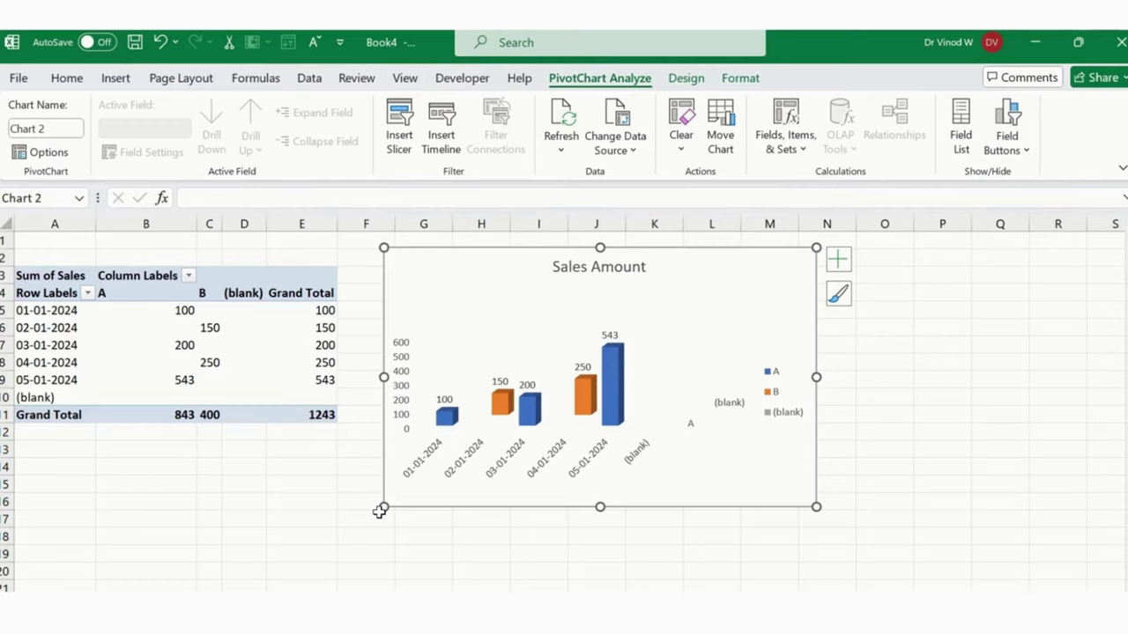
# - Insert slicers for the PivotTable's Date and Product fields
pyautogui.click(263, 499)
pyautogui.press('Up')
pyautogui.press('Up')
pyautogui.press('Up')
pyautogui.press('Up')
pyautogui.press('Up')
pyautogui.press('Up')
pyautogui.press('Up')
pyautogui.press('Up')
pyautogui.press('Up')
pyautogui.press('Left')
pyautogui.press('Left')
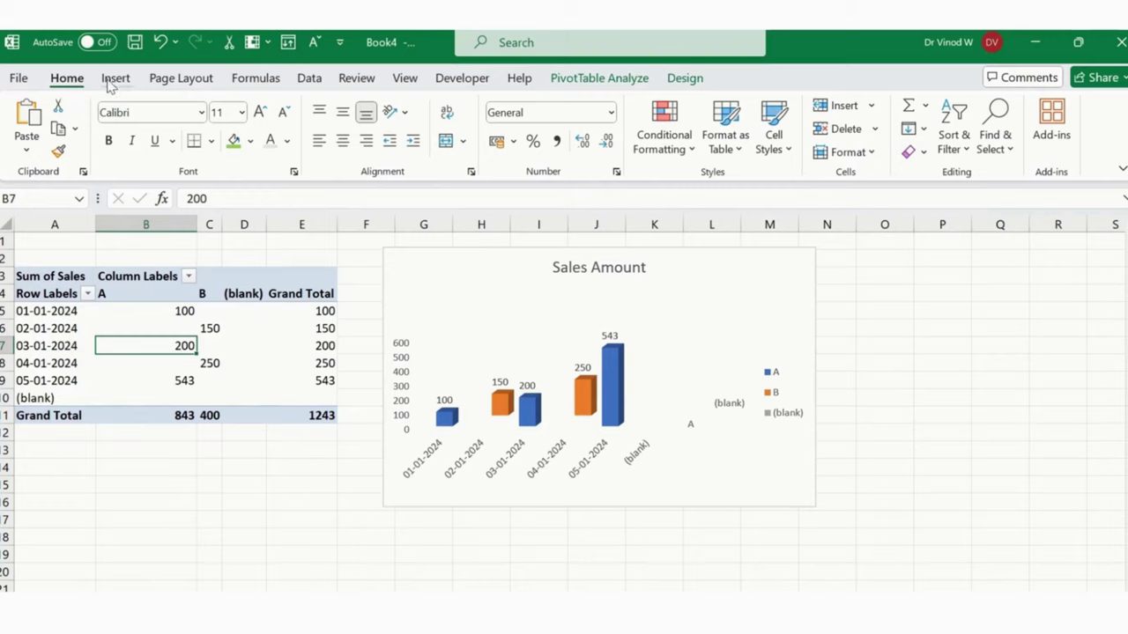
pyautogui.click(589, 78)
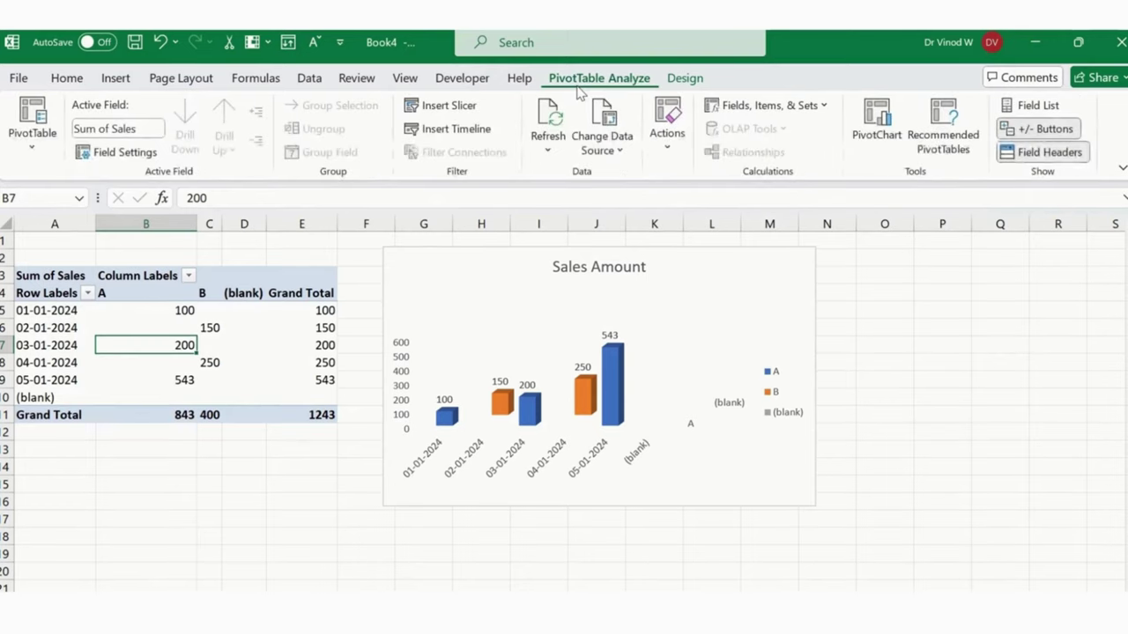
pyautogui.click(449, 107)
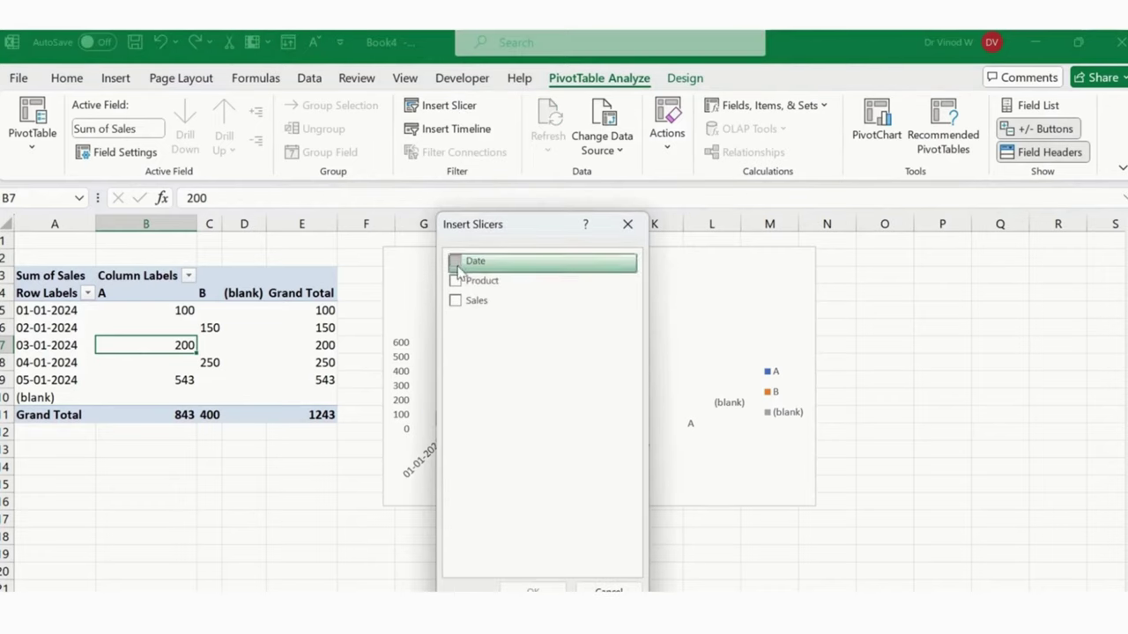
pyautogui.click(455, 261)
pyautogui.click(455, 281)
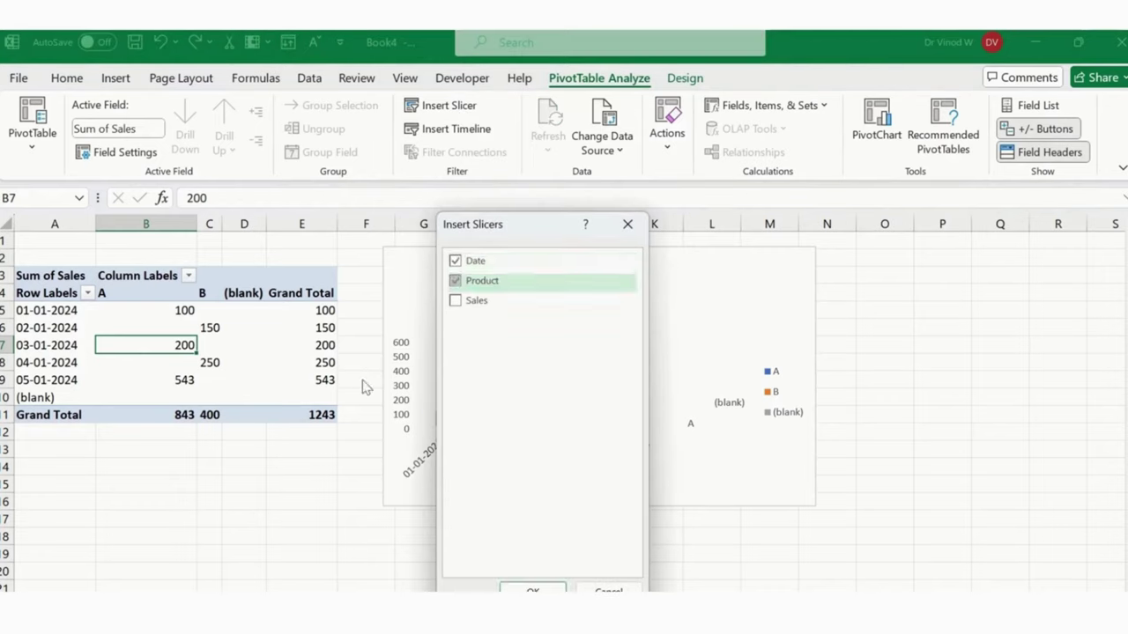
pyautogui.click(533, 589)
# - Place the Product slicer beside the chart and the Date slicer below it, layered in front
pyautogui.moveTo(611, 370); pyautogui.dragTo(895, 267)
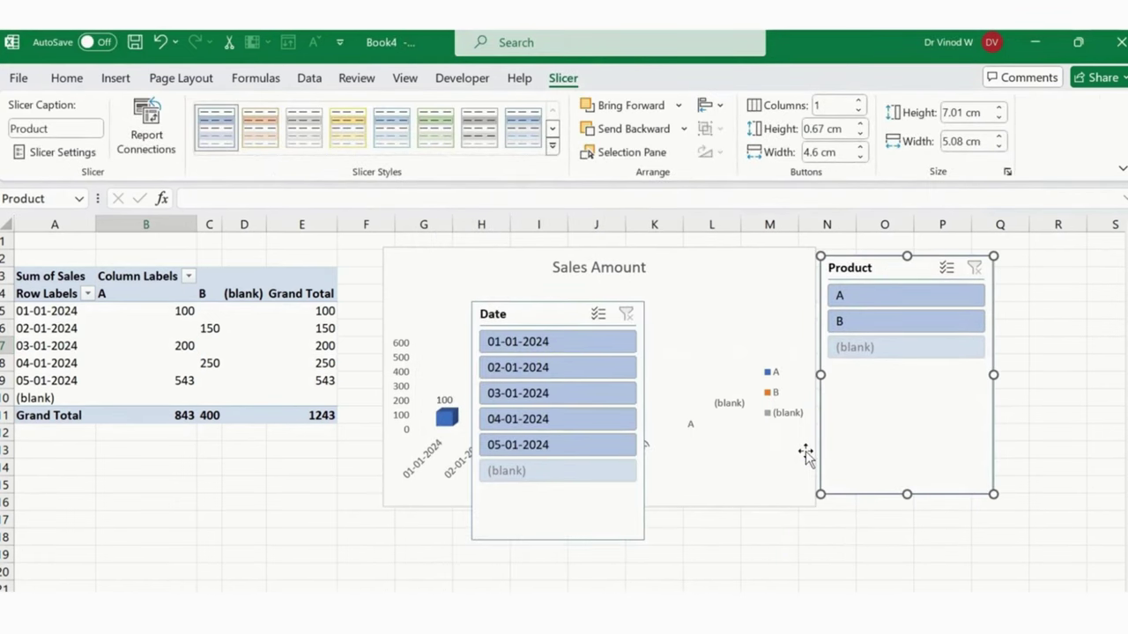
pyautogui.moveTo(534, 324); pyautogui.dragTo(883, 408)
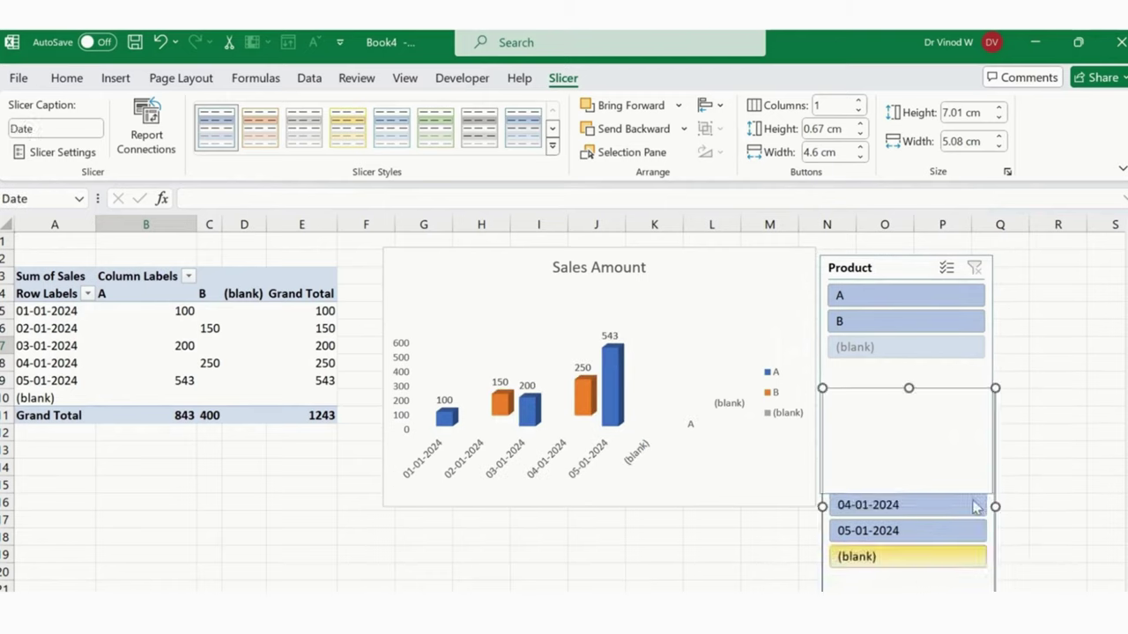
pyautogui.click(617, 107)
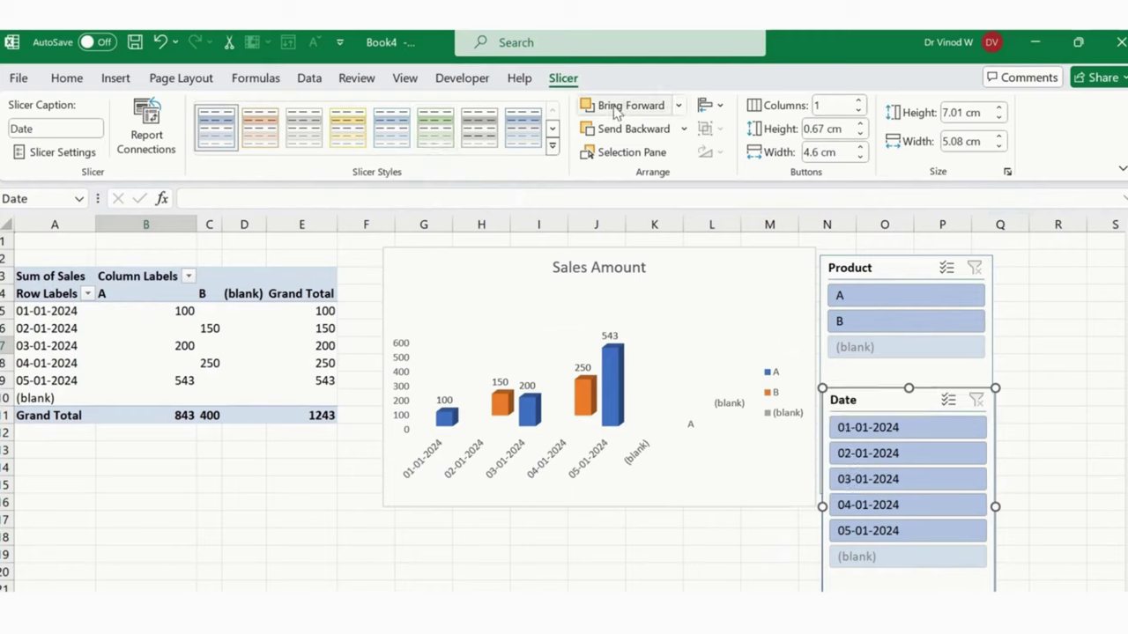
pyautogui.moveTo(888, 400); pyautogui.dragTo(886, 381)
# - Apply the yellow slicer style to both the Product and Date slicers
pyautogui.click(886, 381)
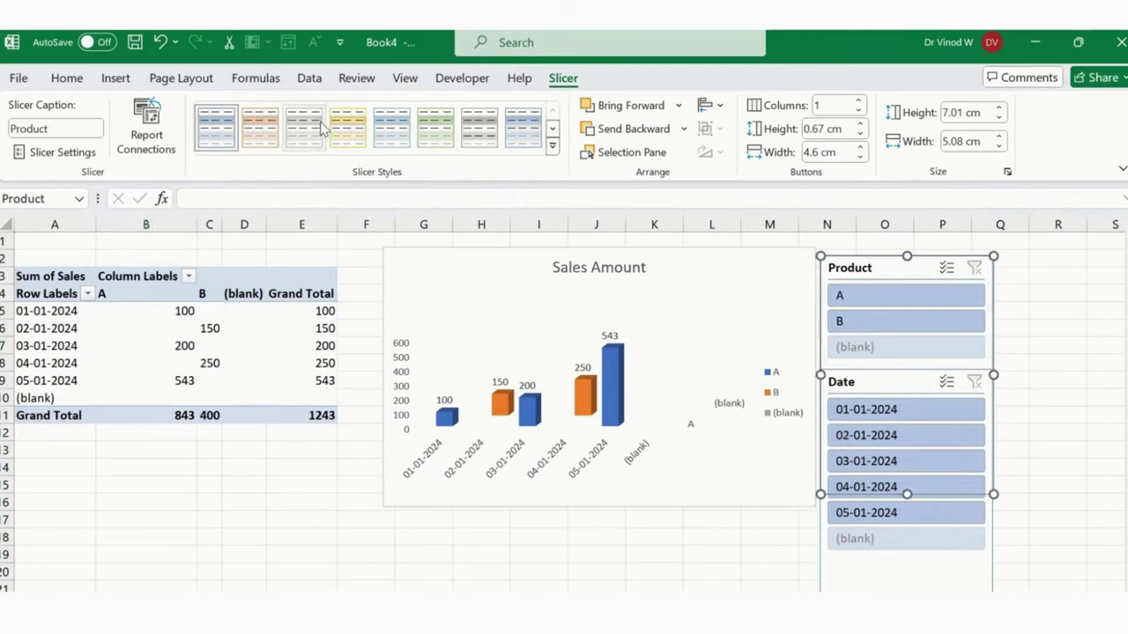
pyautogui.click(348, 128)
pyautogui.click(869, 384)
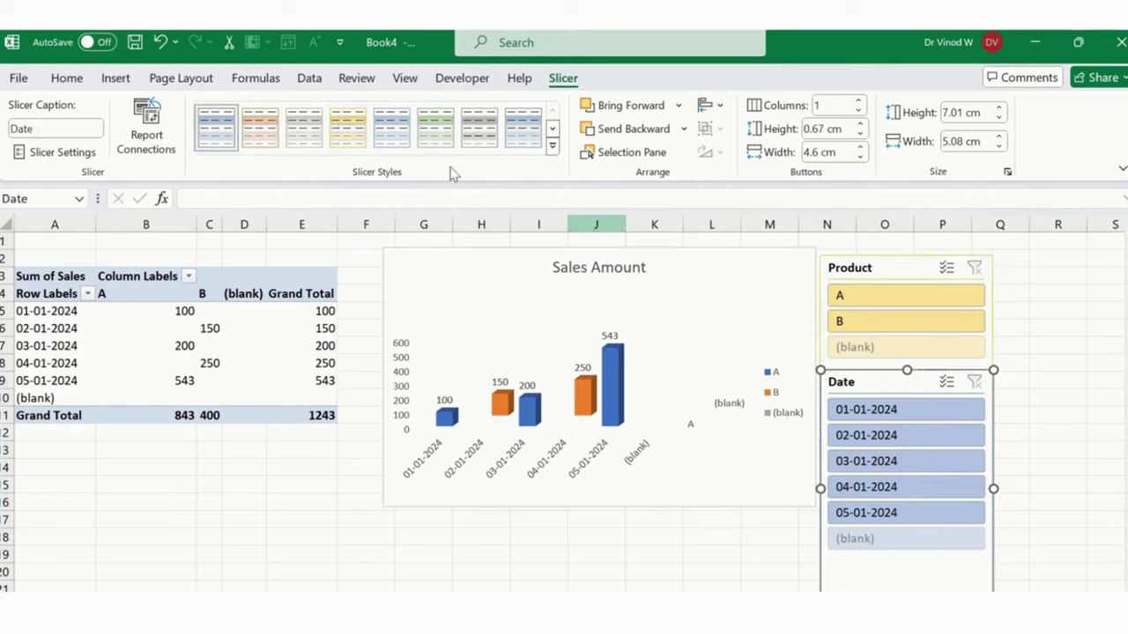
pyautogui.click(348, 128)
pyautogui.click(1025, 372)
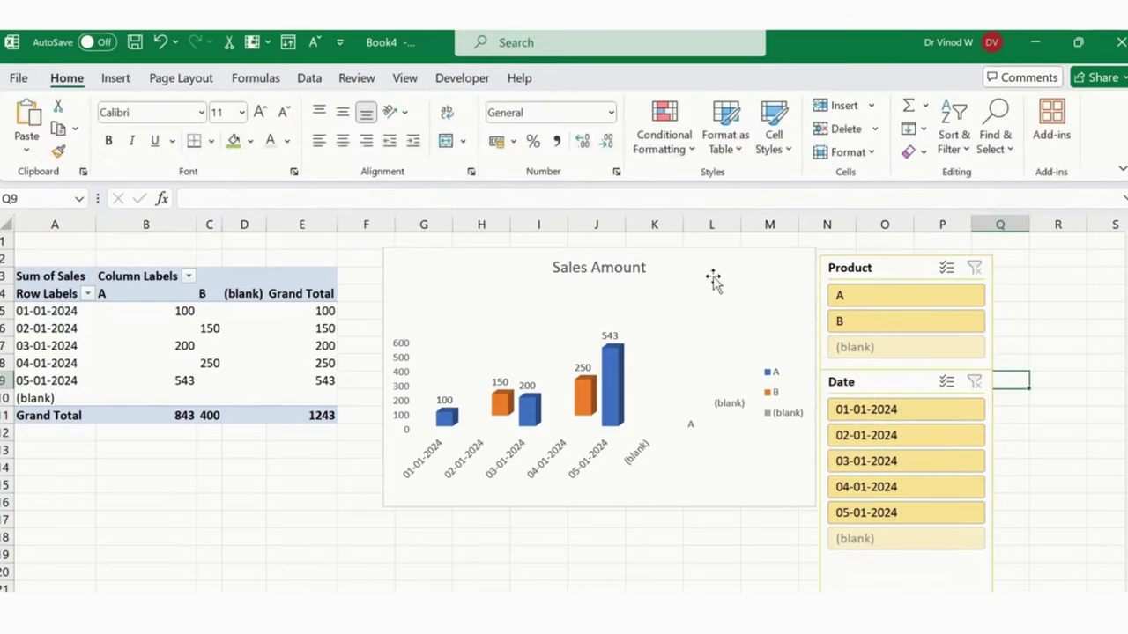
# - Set the chart legend's position to Top
pyautogui.click(697, 277)
pyautogui.rightClick(777, 399)
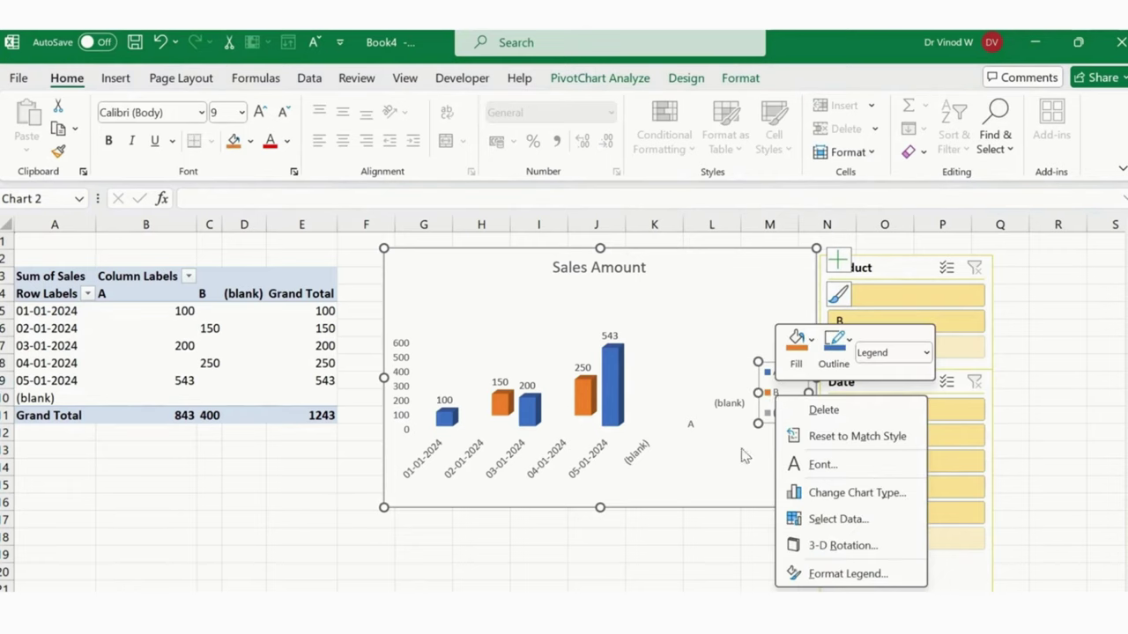
pyautogui.click(846, 574)
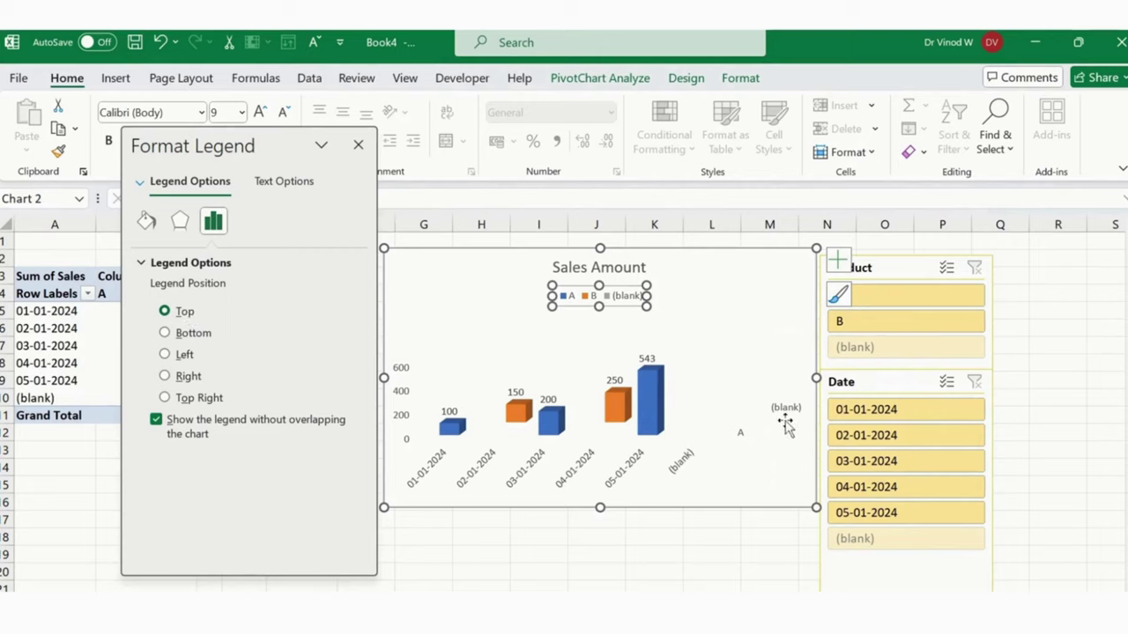
# - Delete the chart's depth axis labels and close the formatting pane
pyautogui.click(787, 421)
pyautogui.click(787, 421)
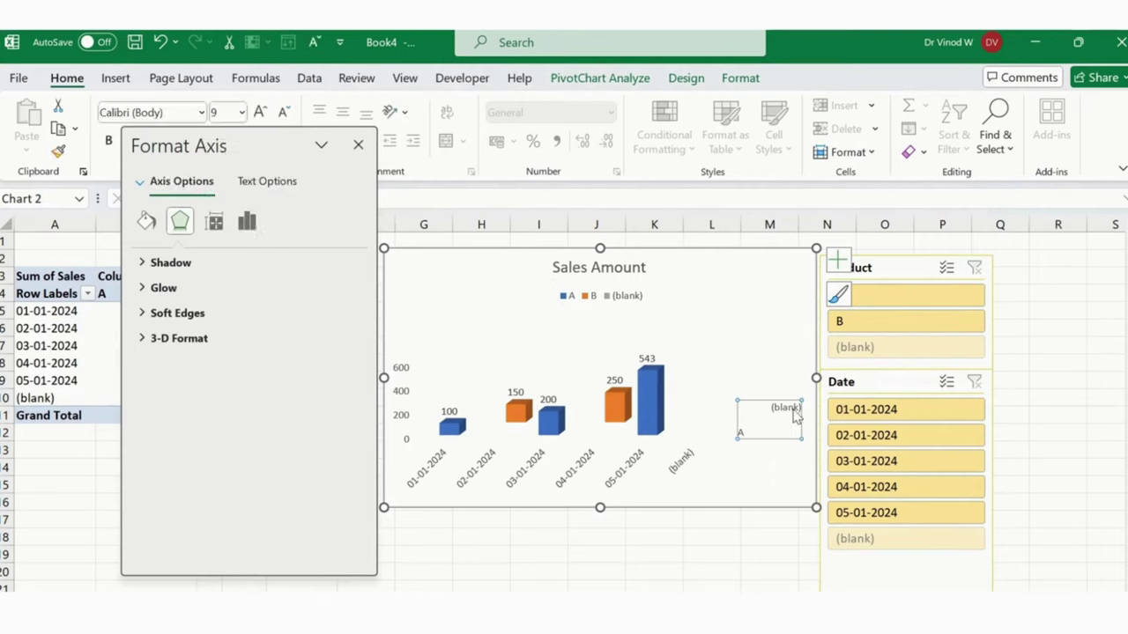
pyautogui.click(782, 478)
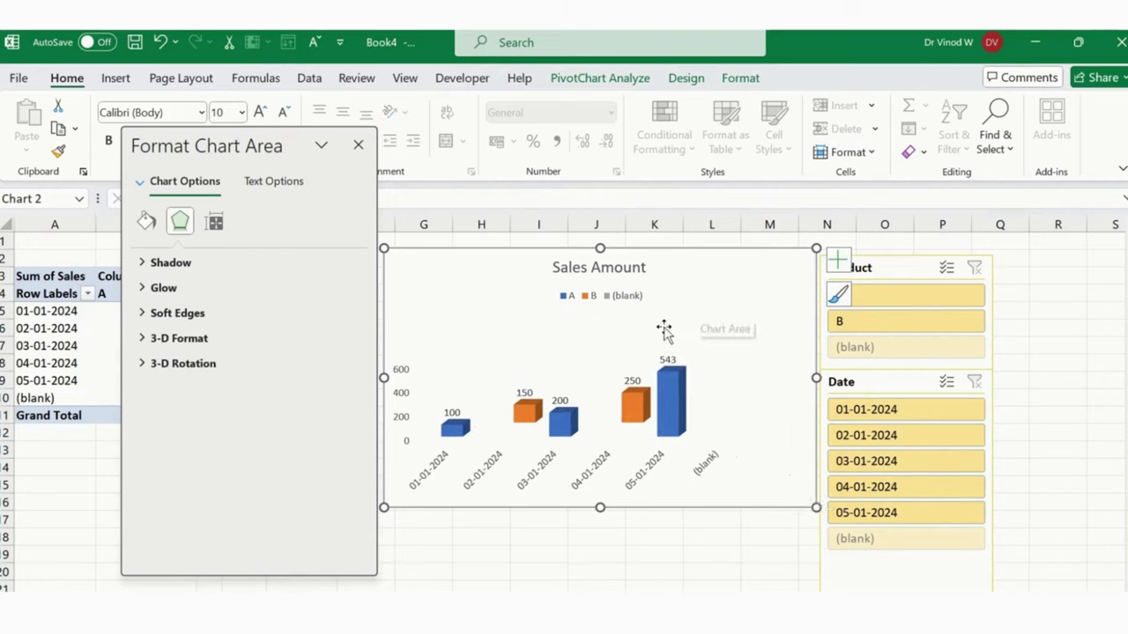
pyautogui.click(359, 145)
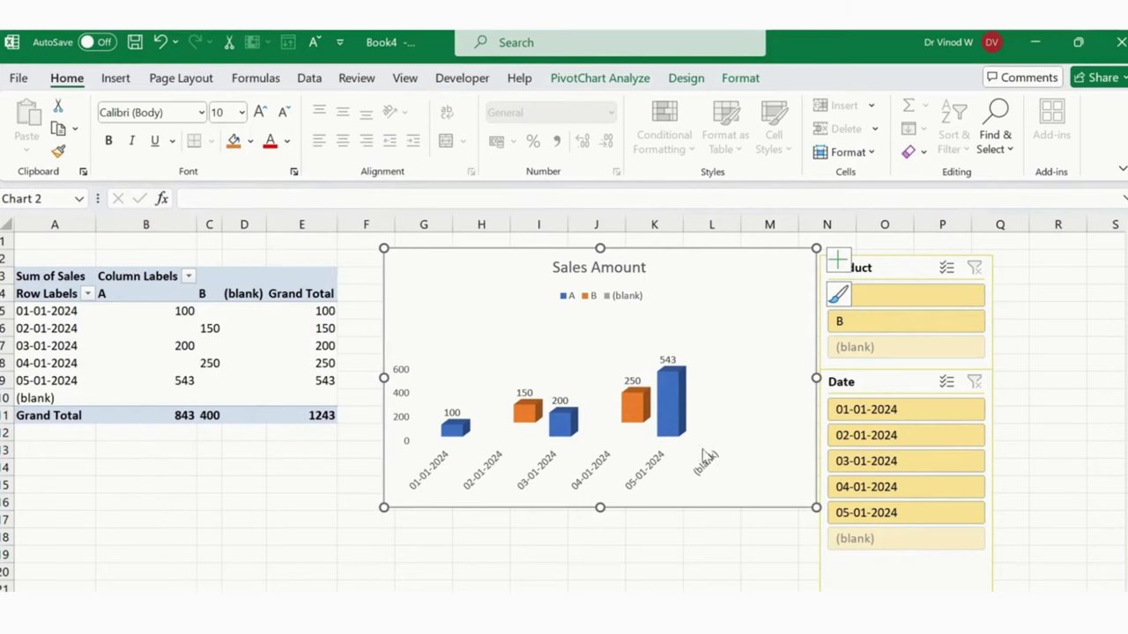
# - Enlarge the Sales Amount chart to fill the space between the PivotTable and the slicers
pyautogui.moveTo(702, 259); pyautogui.dragTo(685, 267)
pyautogui.moveTo(799, 515); pyautogui.dragTo(832, 551)
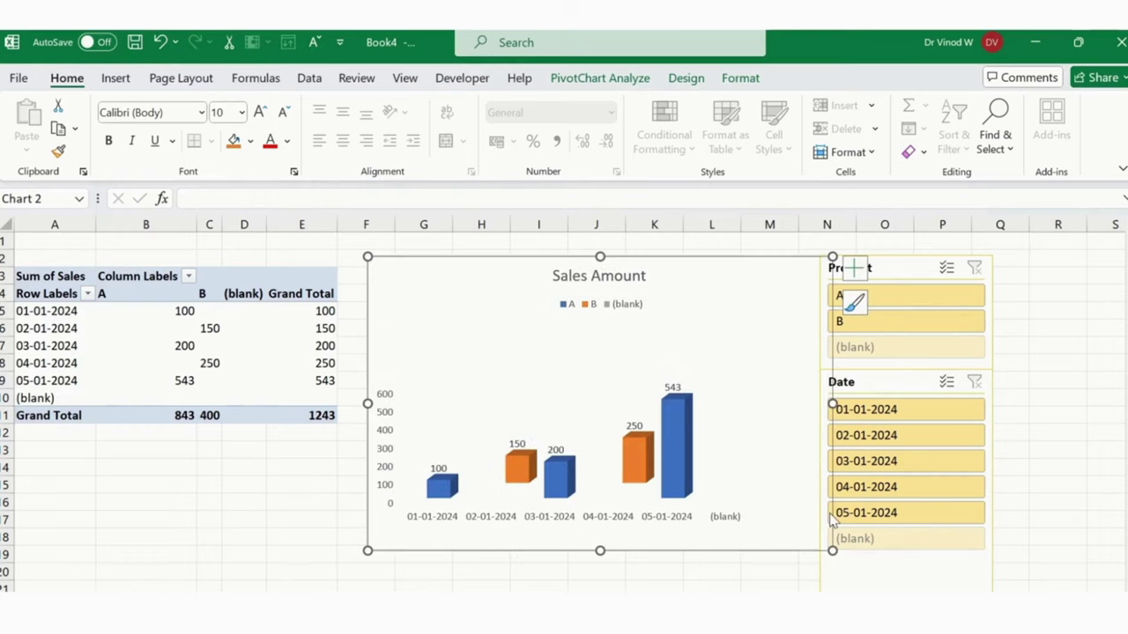
pyautogui.click(1022, 445)
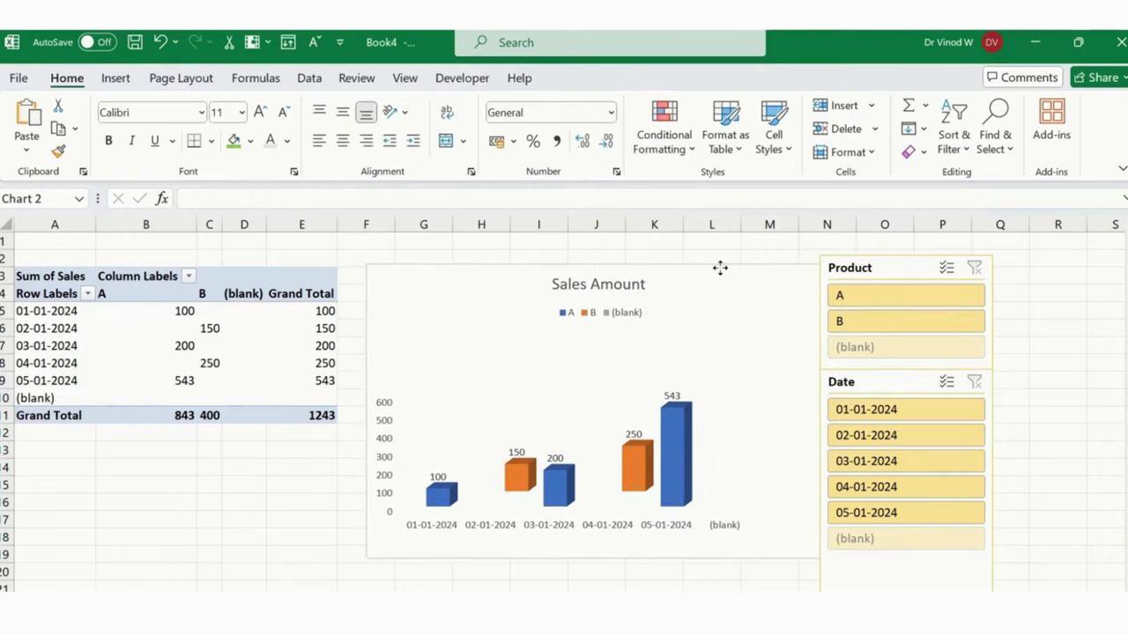
pyautogui.moveTo(714, 268); pyautogui.dragTo(717, 259)
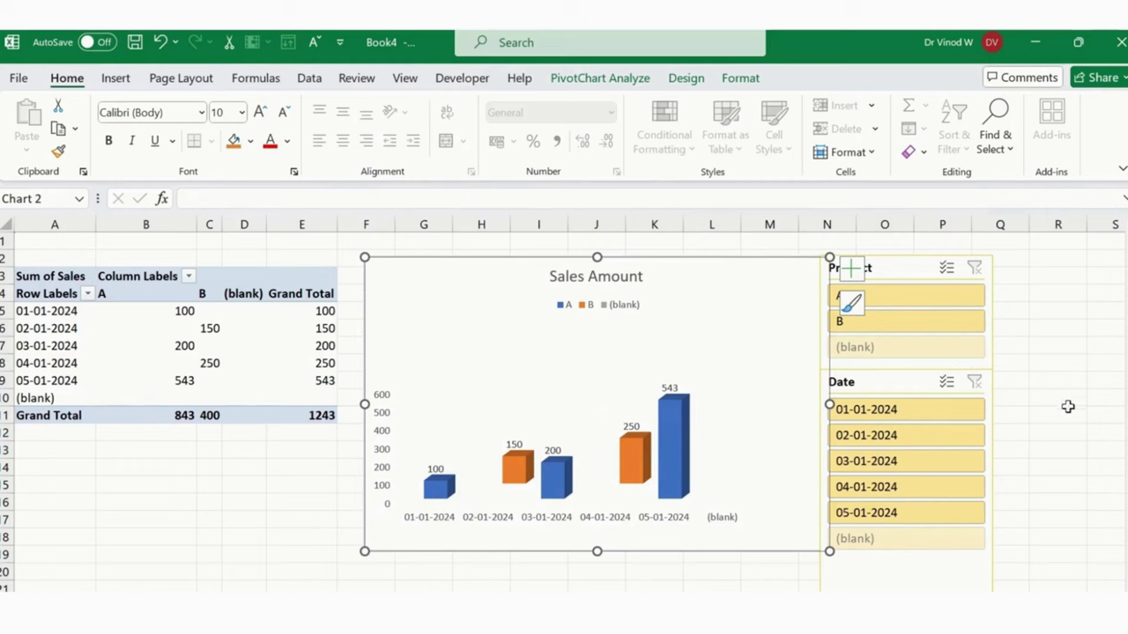
# - Enable refreshing data when opening the file in the PivotTable's options, leaving the retained items per field on Automatic
pyautogui.click(1042, 415)
pyautogui.rightClick(83, 349)
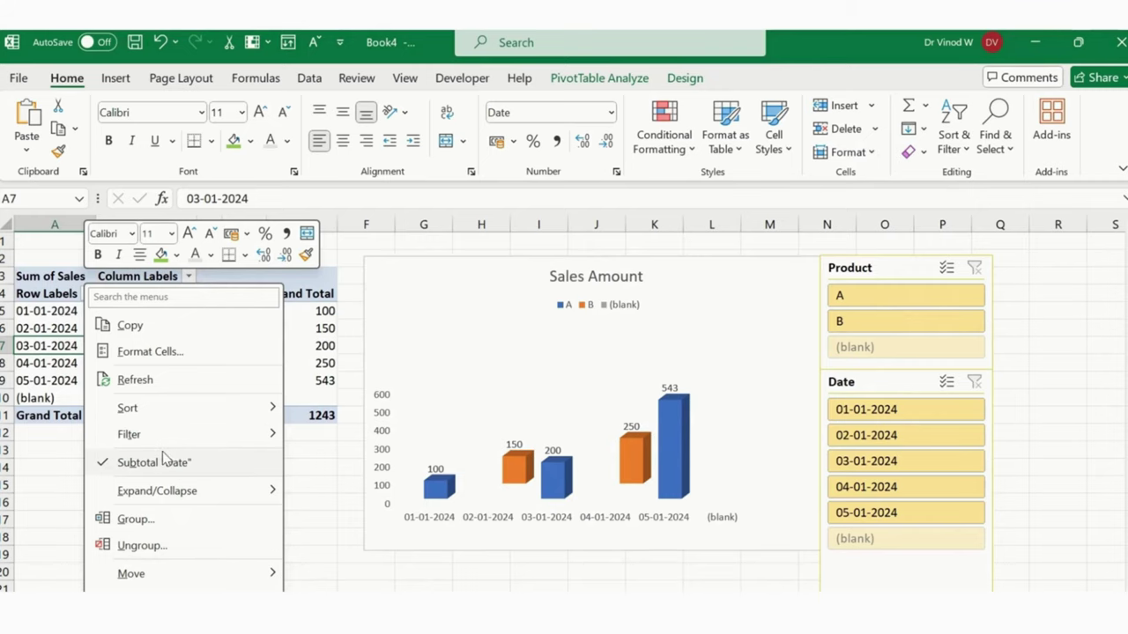
pyautogui.press('Escape')
pyautogui.rightClick(159, 345)
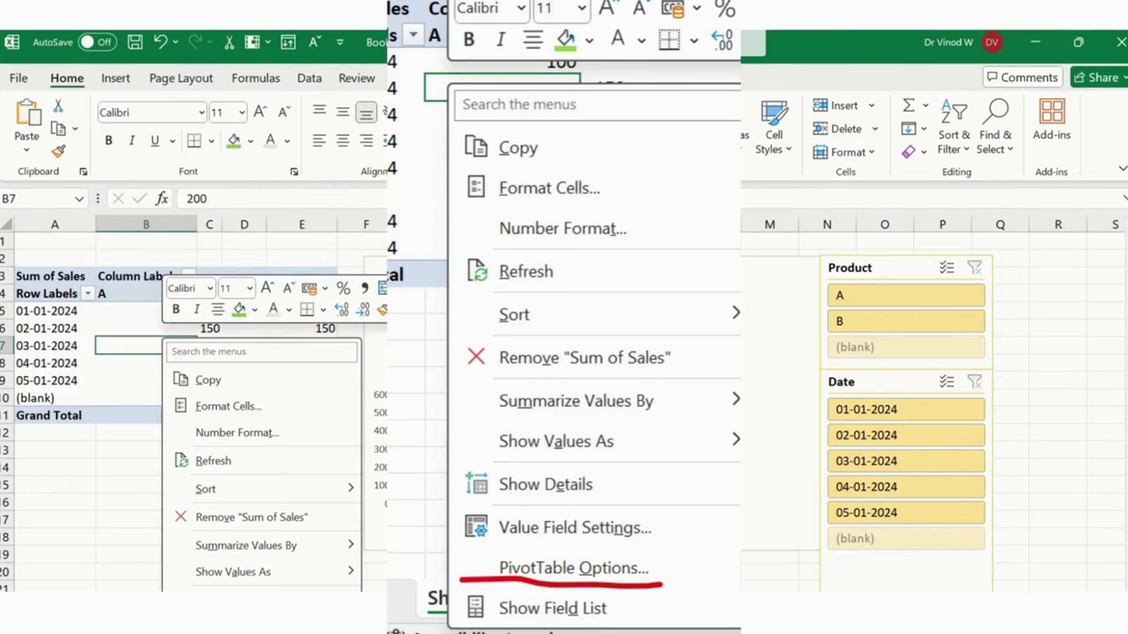
pyautogui.press('o')
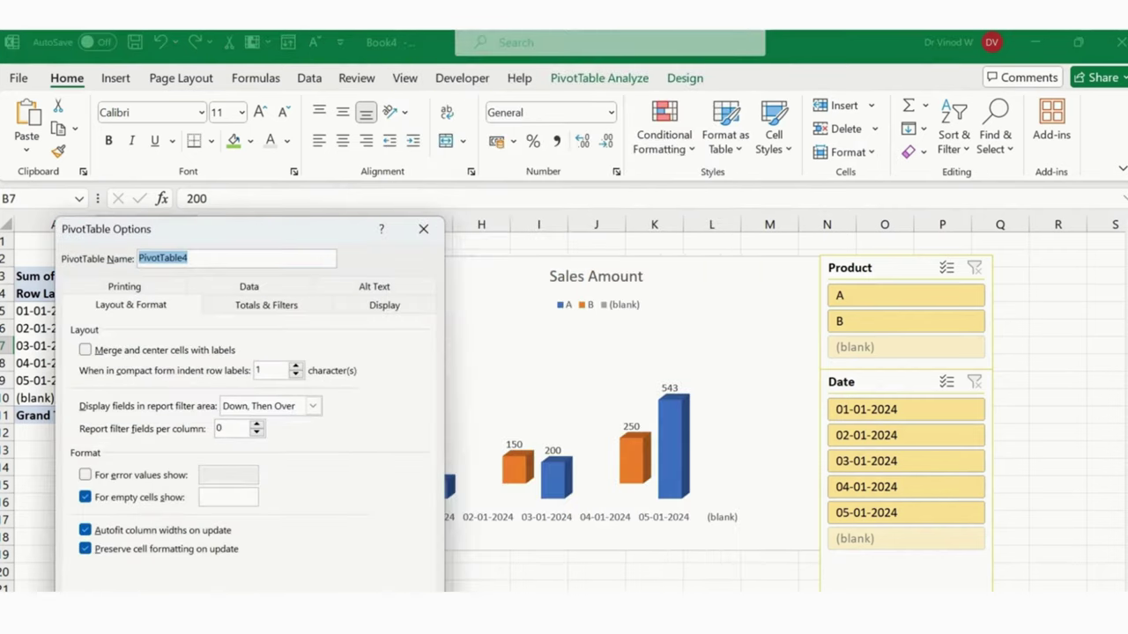
pyautogui.moveTo(255, 242); pyautogui.dragTo(319, 176)
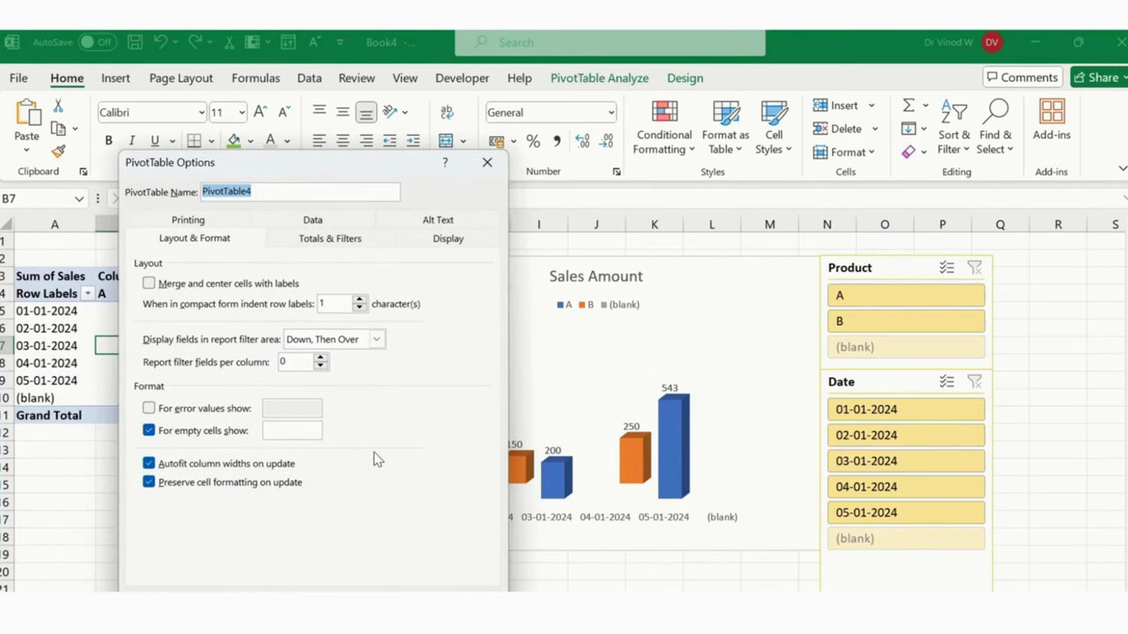
pyautogui.click(327, 239)
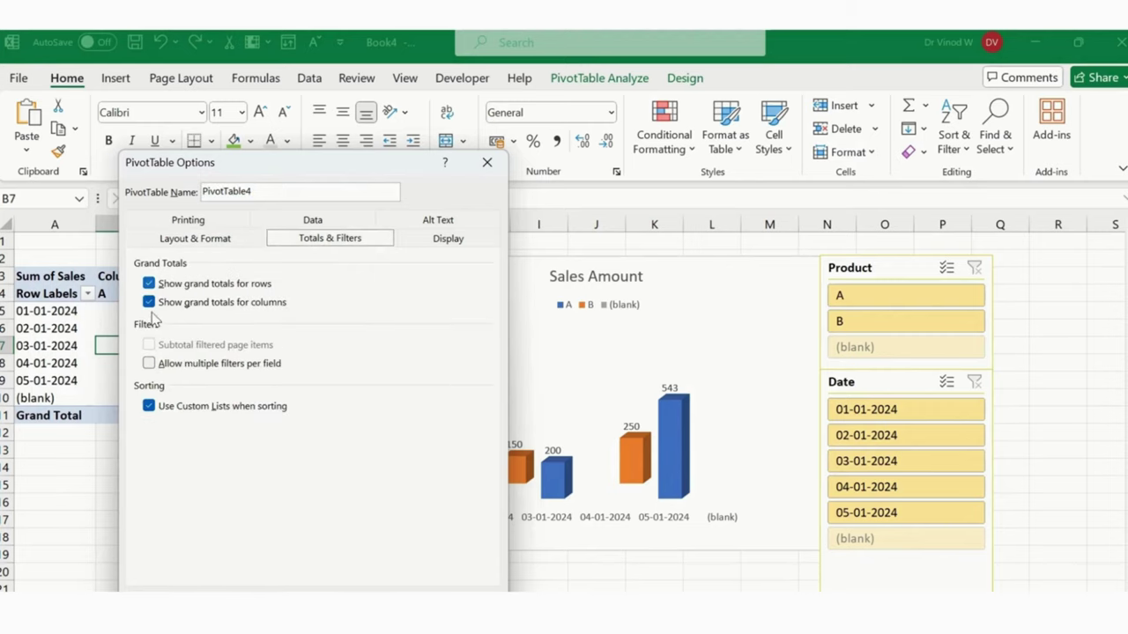
pyautogui.click(445, 239)
pyautogui.click(310, 220)
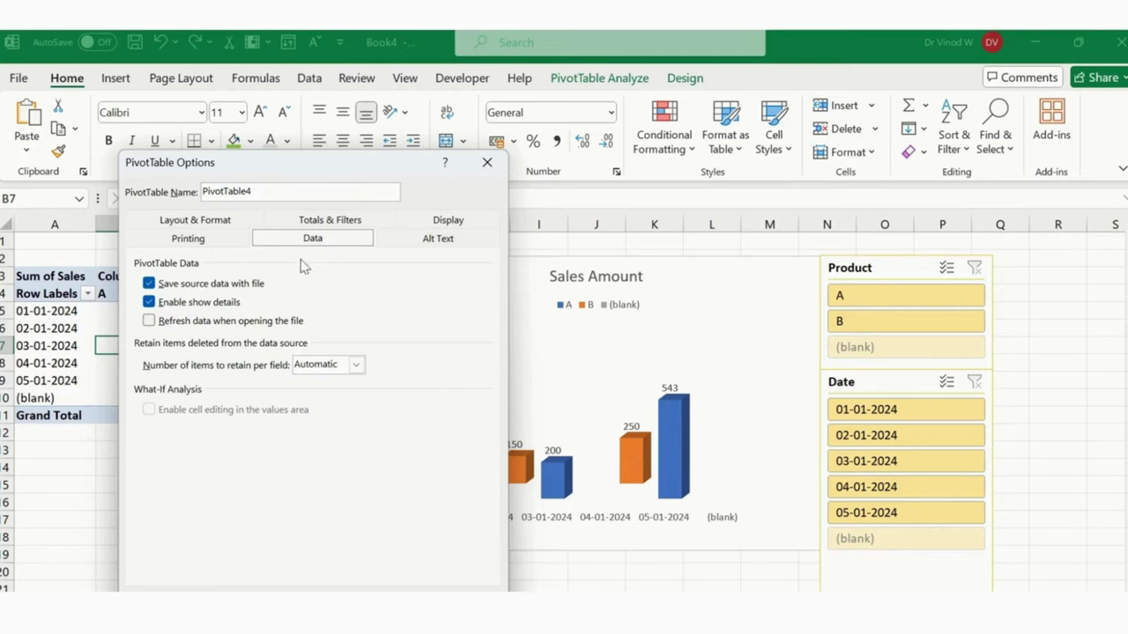
pyautogui.click(176, 323)
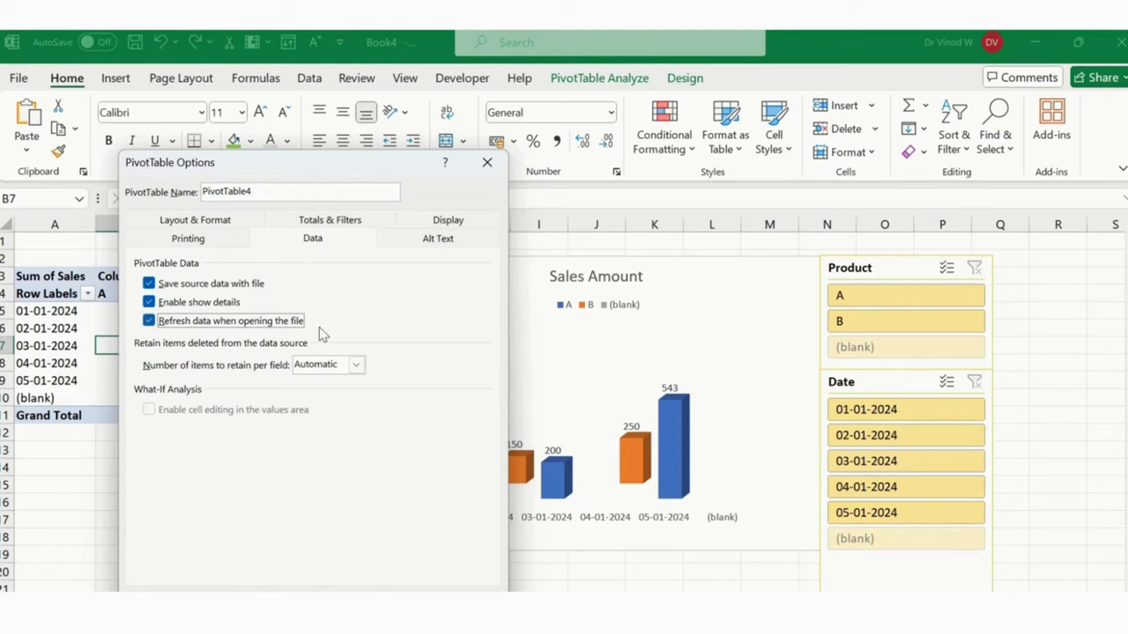
pyautogui.click(319, 364)
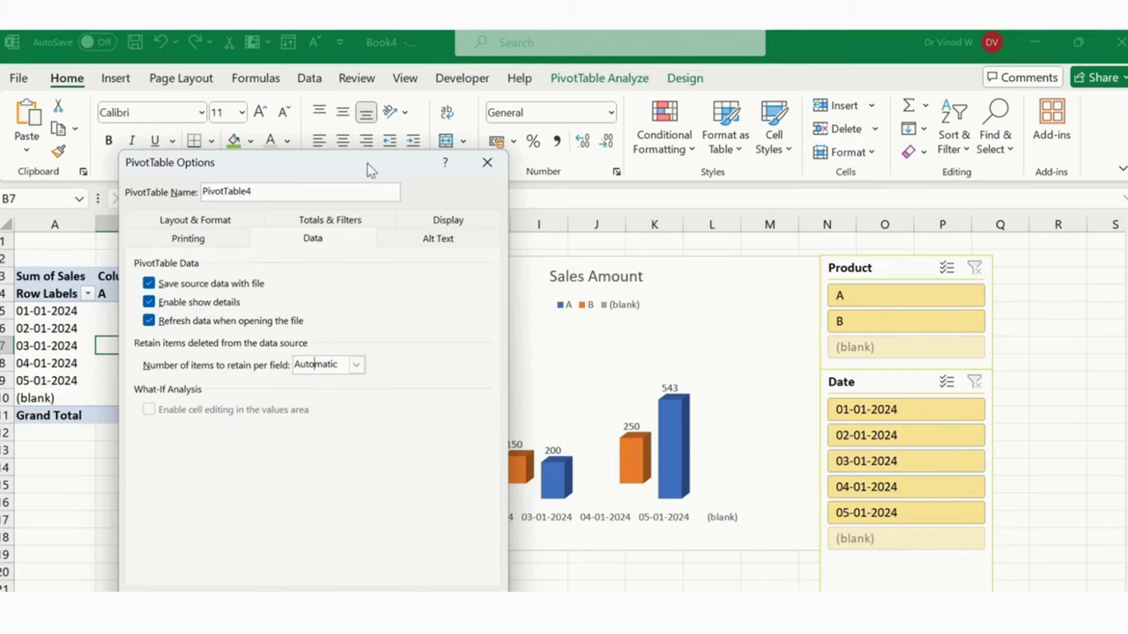
pyautogui.moveTo(370, 170); pyautogui.dragTo(365, 114)
pyautogui.click(379, 553)
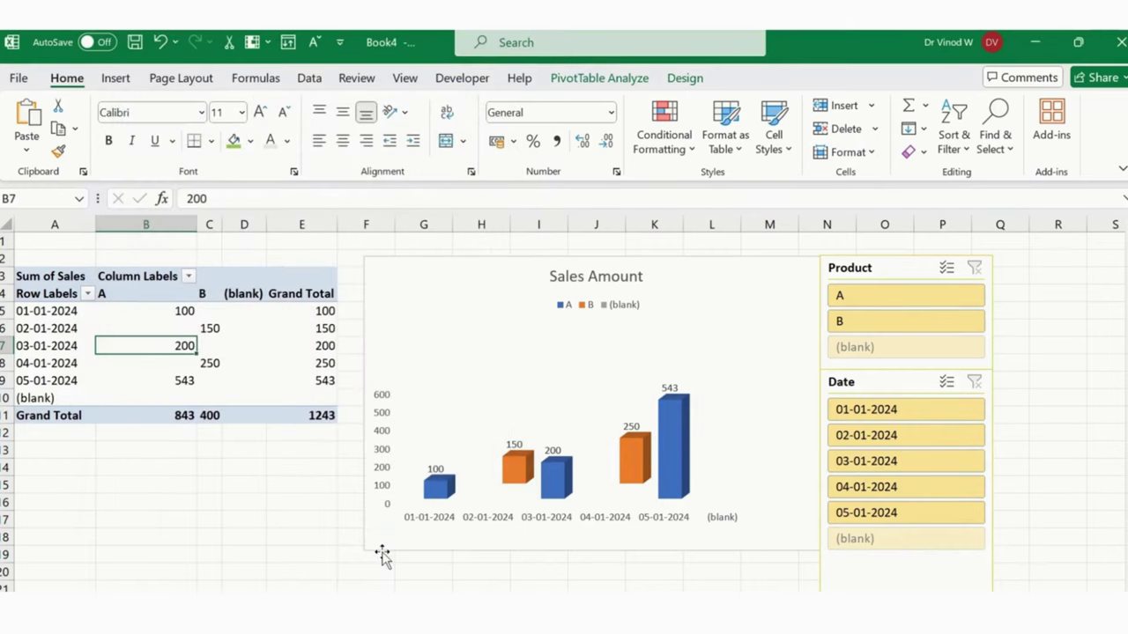
pyautogui.click(152, 465)
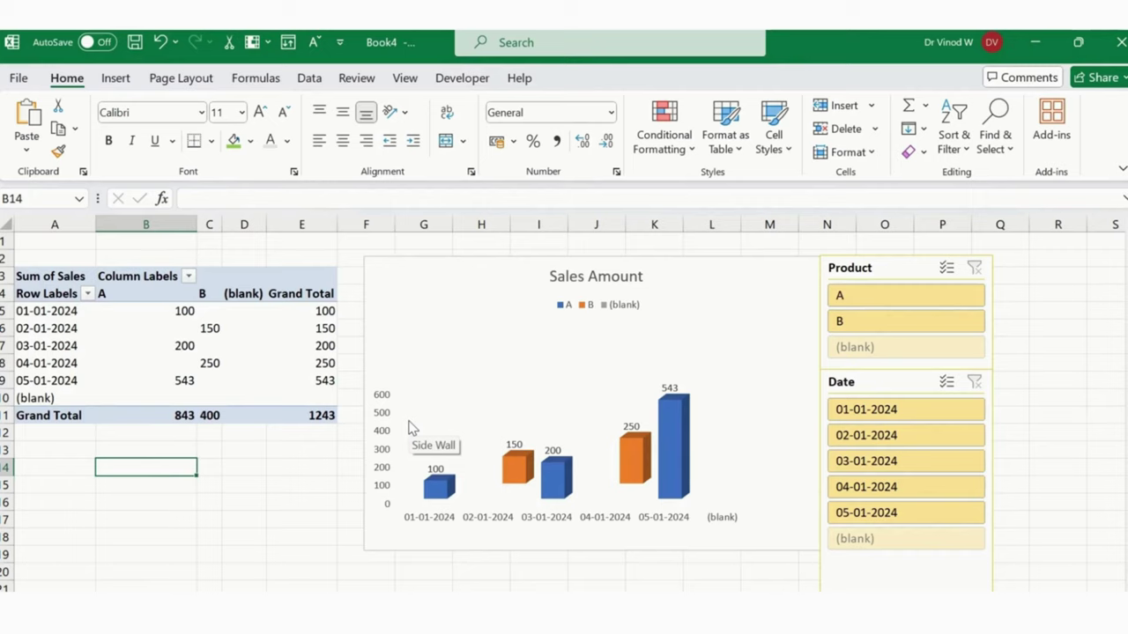
# - Filter with the slicers to product B and 04-01-2024, clearing the date filter and switching to product A
pyautogui.click(862, 326)
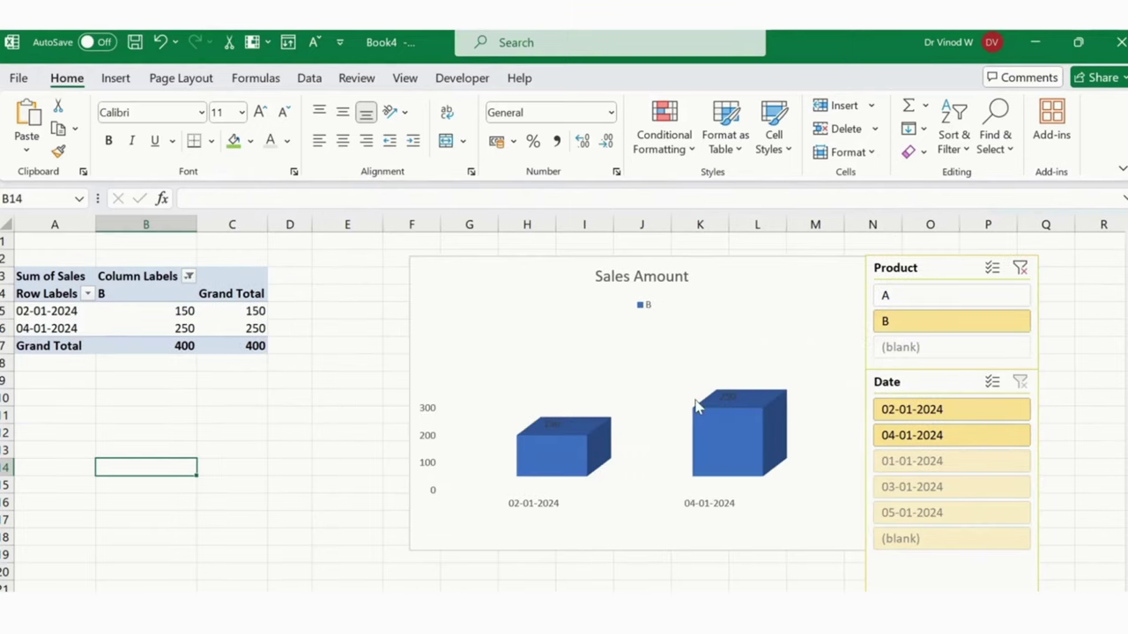
pyautogui.click(916, 435)
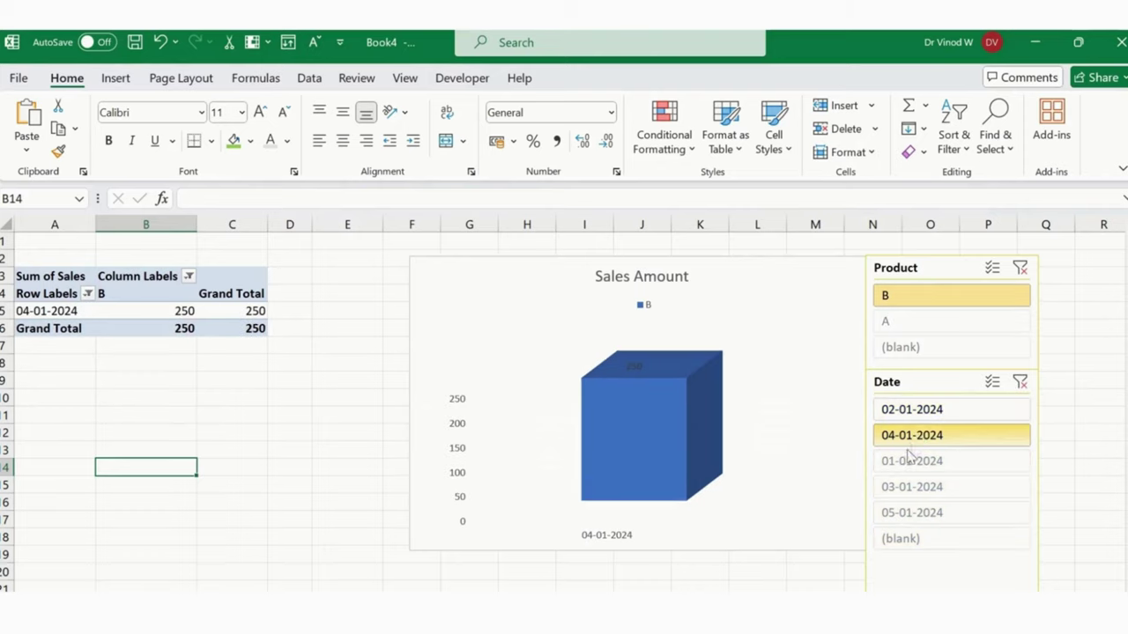
pyautogui.click(1019, 381)
pyautogui.click(912, 300)
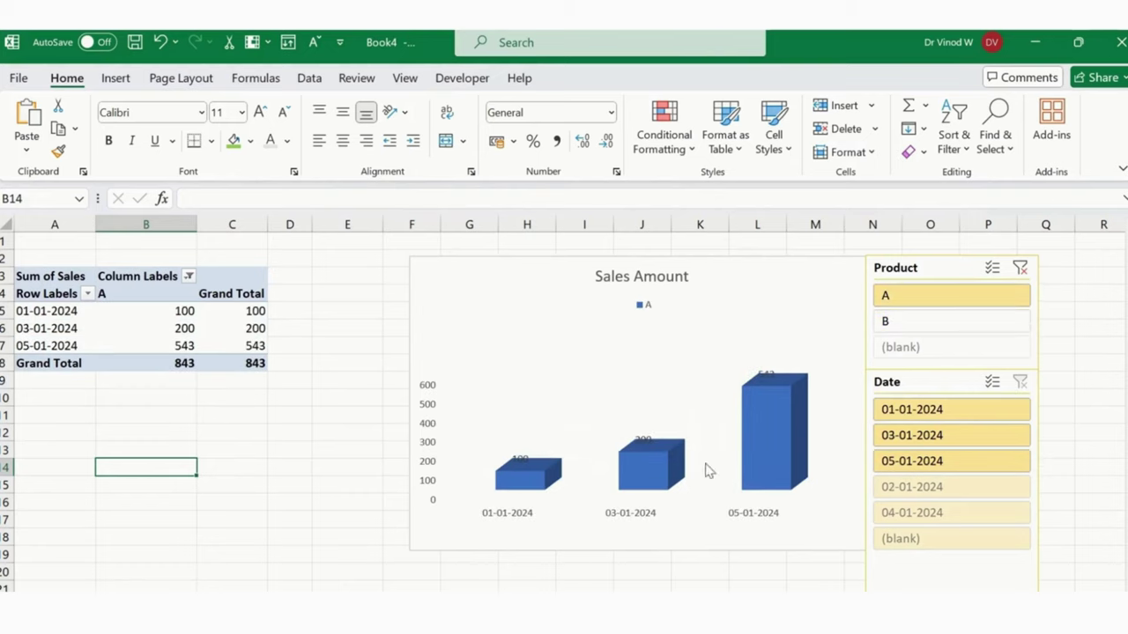
# - Change the Sales Amount chart's type to Stacked Column
pyautogui.click(787, 274)
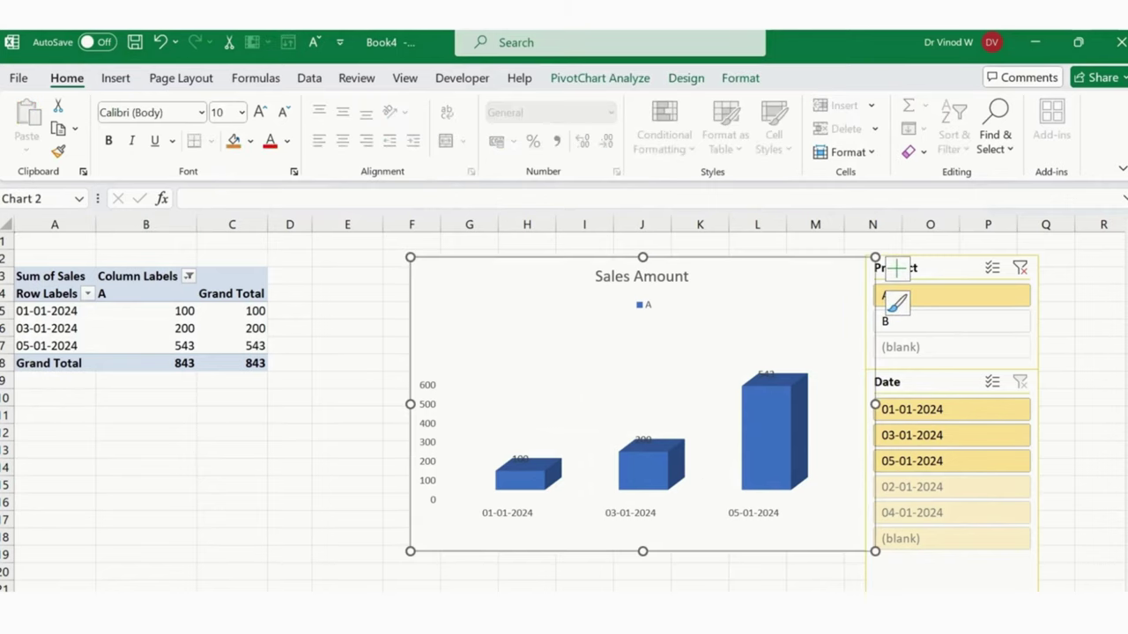
pyautogui.click(704, 85)
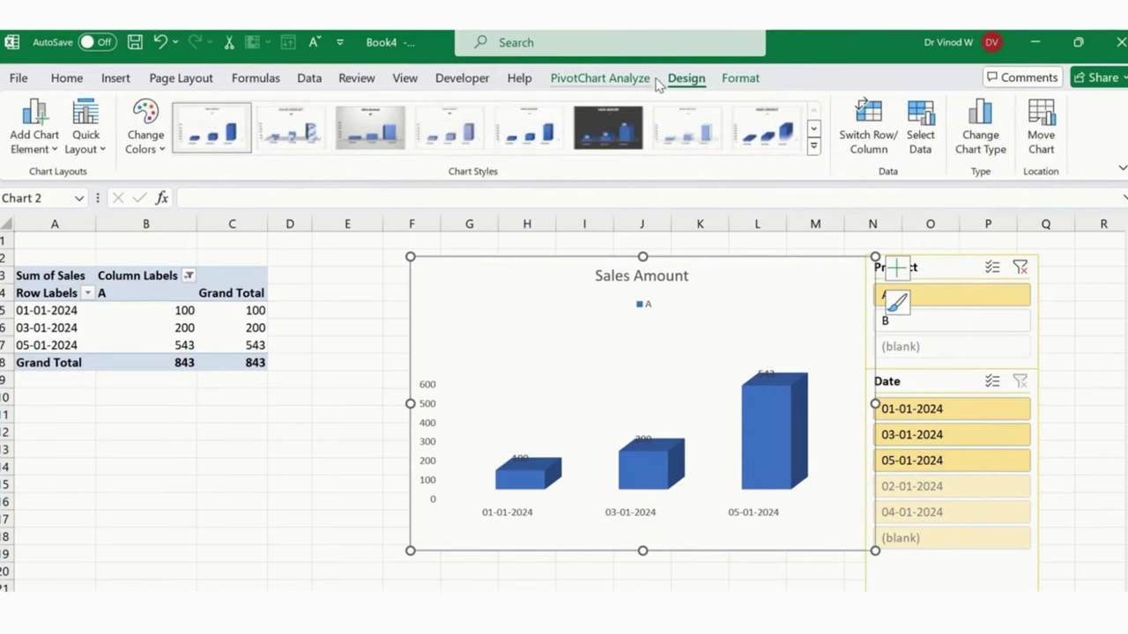
pyautogui.click(987, 141)
pyautogui.click(548, 180)
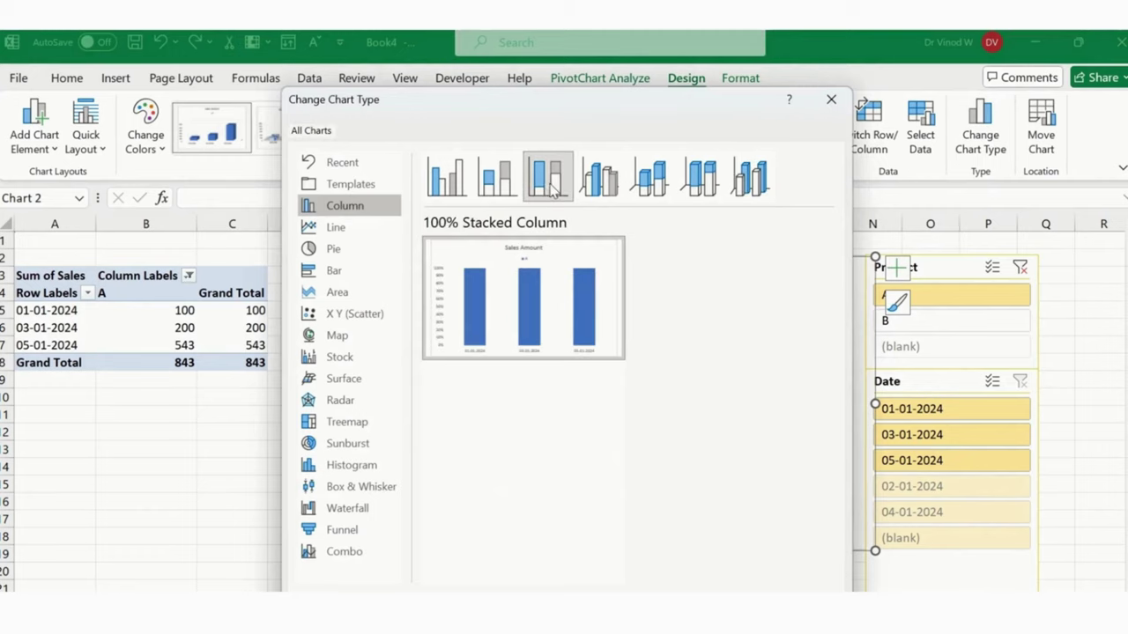
pyautogui.click(496, 180)
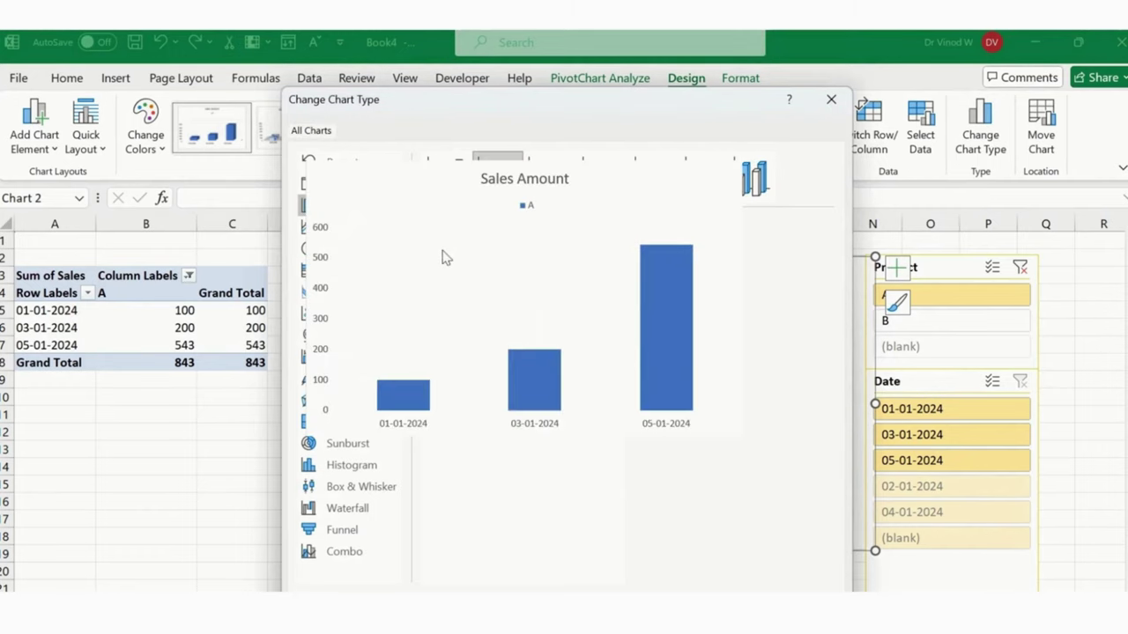
pyautogui.press('Return')
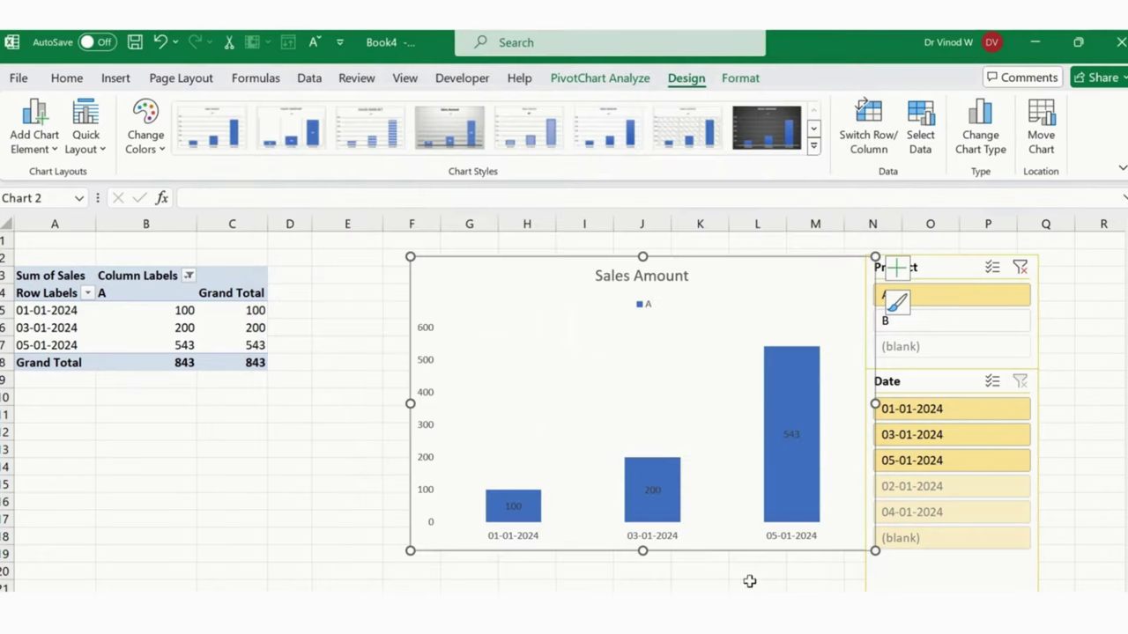
# - Apply the dark chart style, Style 8, to the Sales Amount chart
pyautogui.click(793, 438)
pyautogui.moveTo(774, 468)
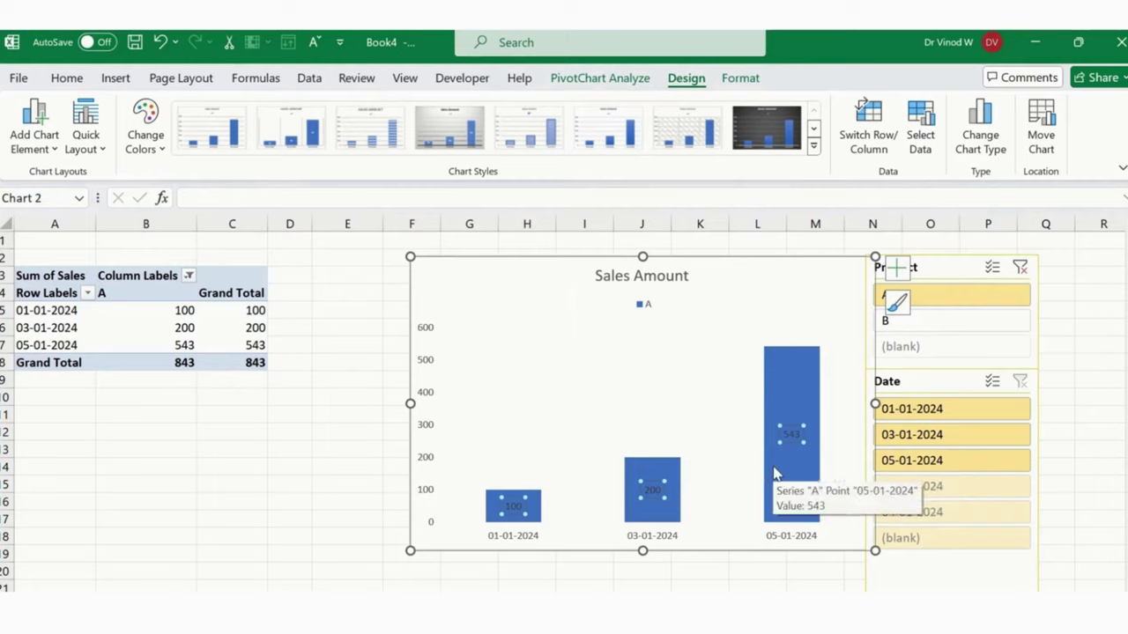
pyautogui.click(814, 146)
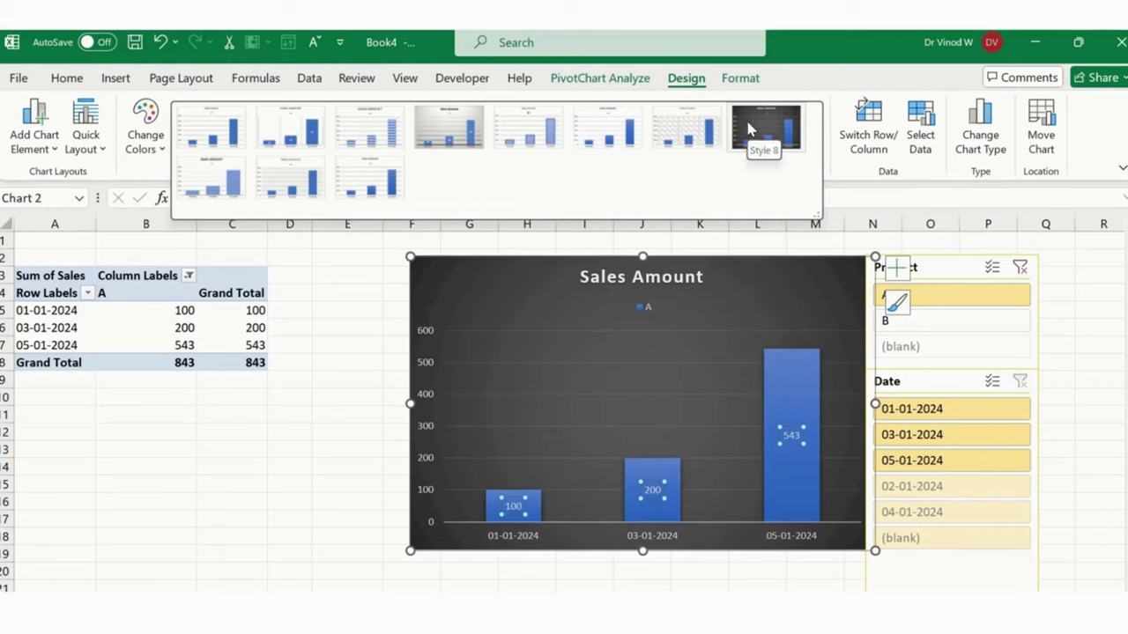
pyautogui.click(744, 123)
pyautogui.click(745, 282)
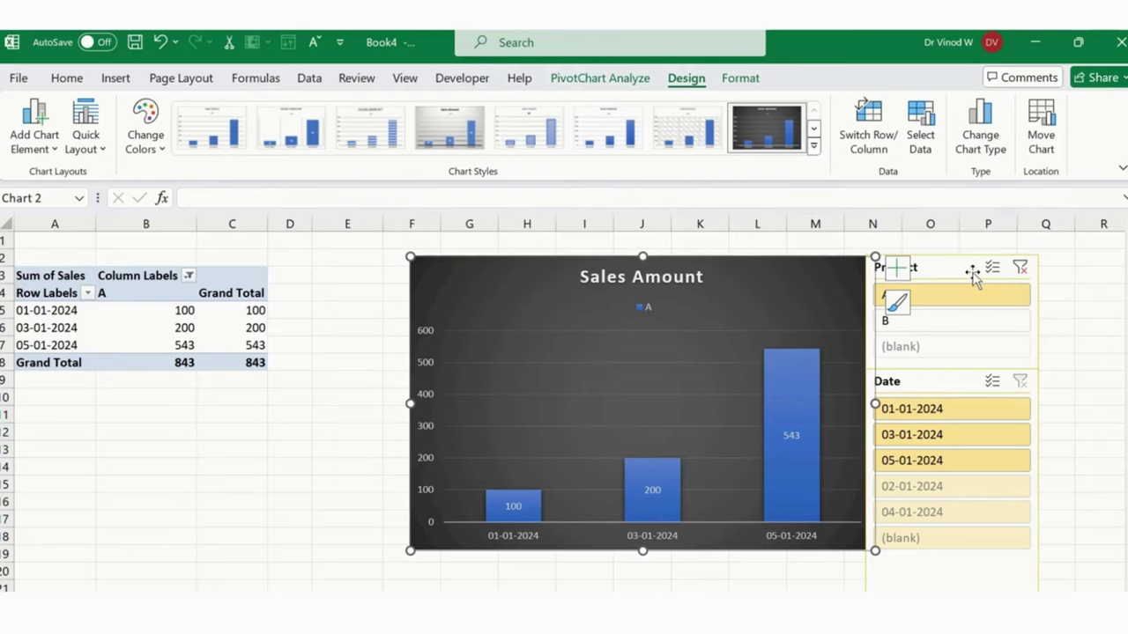
# - Clear the Product slicer's filter and deselect the slicer
pyautogui.click(1018, 267)
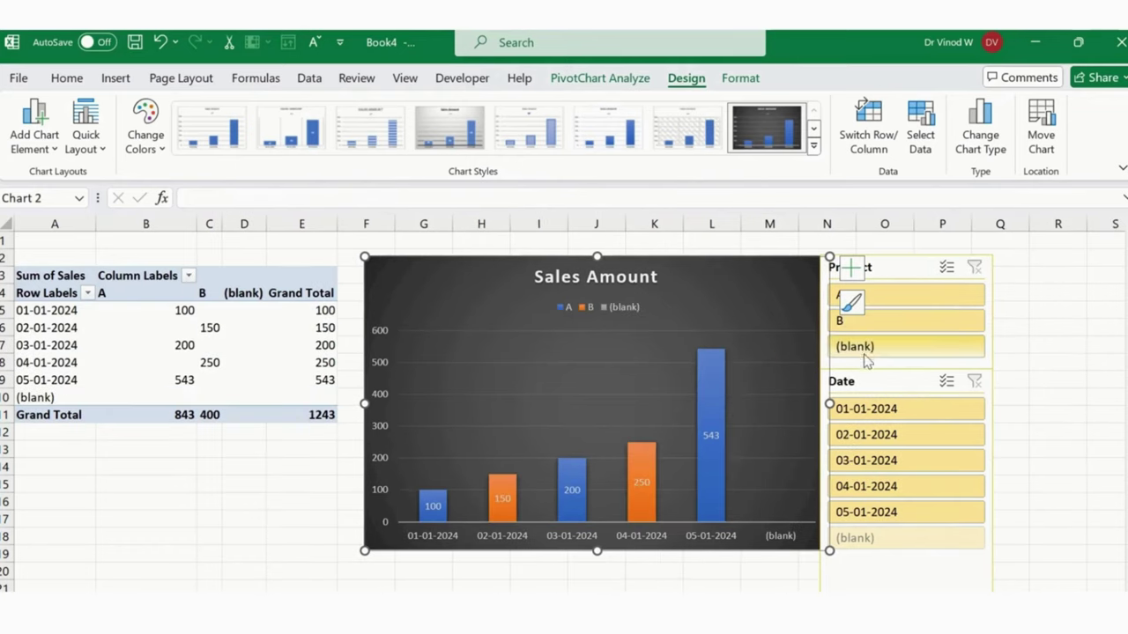
pyautogui.click(913, 268)
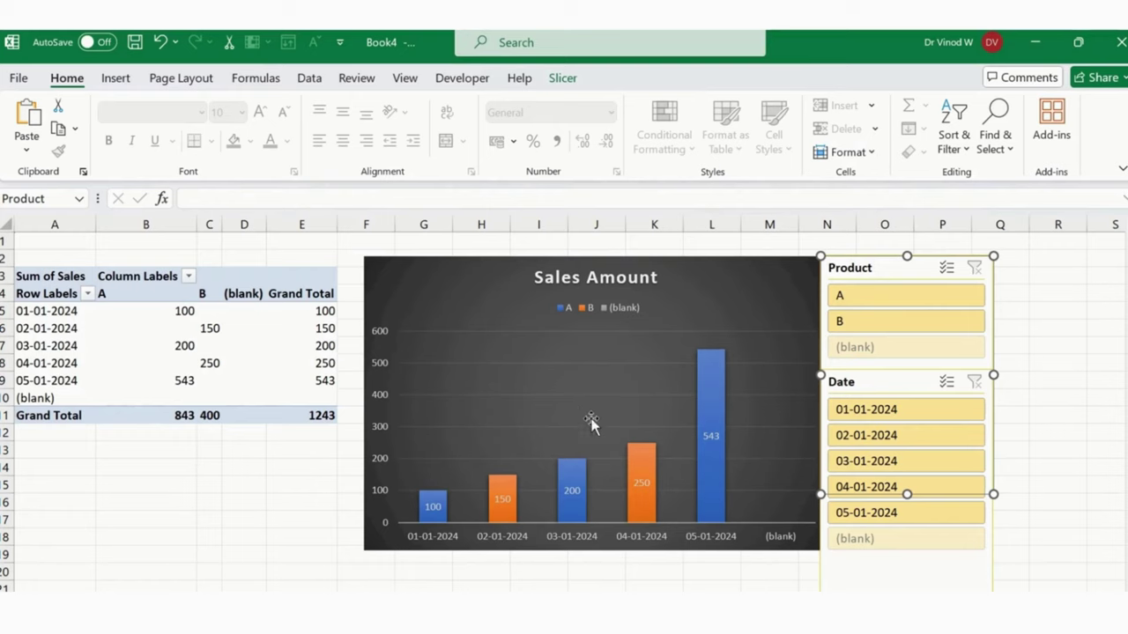
pyautogui.click(230, 484)
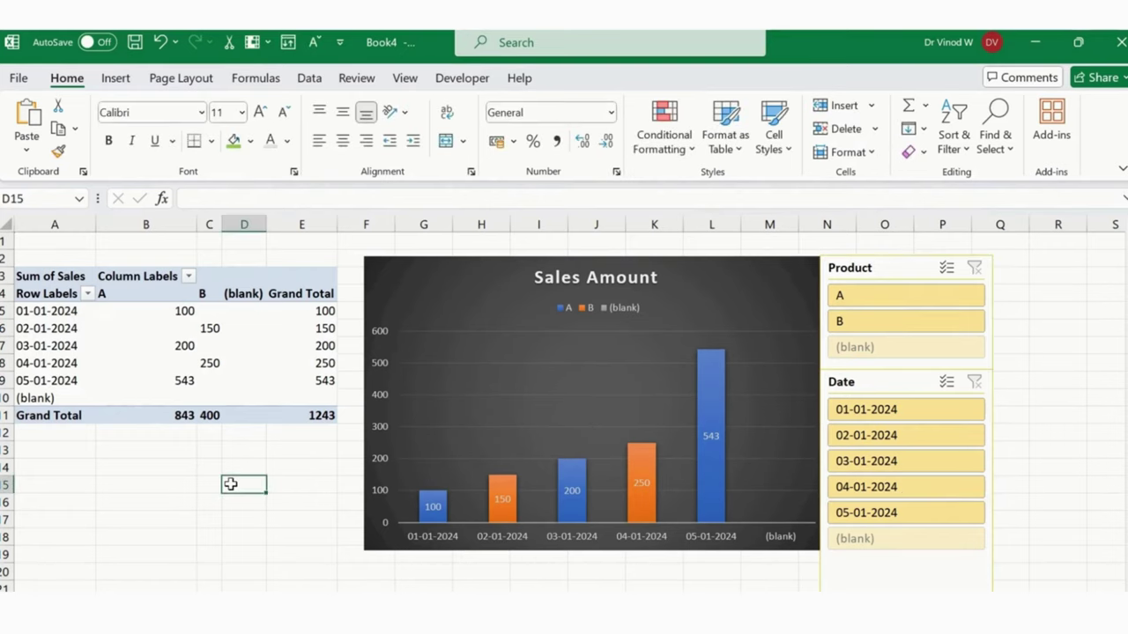
# - On the source data sheet, fill the last date in column A down into cell A7
pyautogui.hotkey('ctrl', 'pageup')
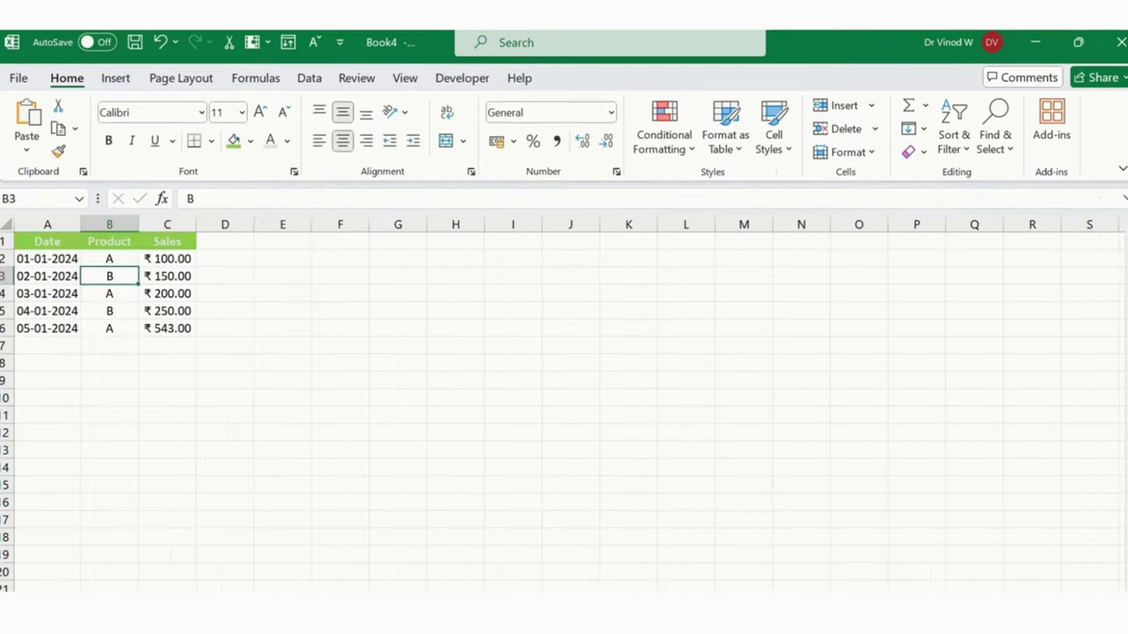
pyautogui.click(75, 365)
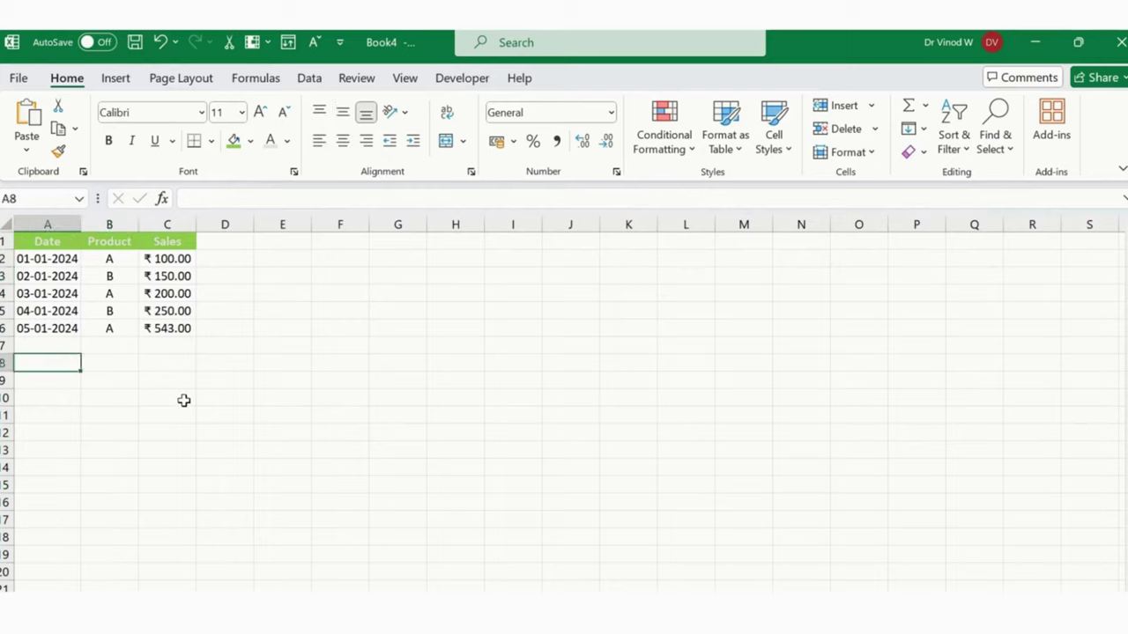
pyautogui.click(61, 349)
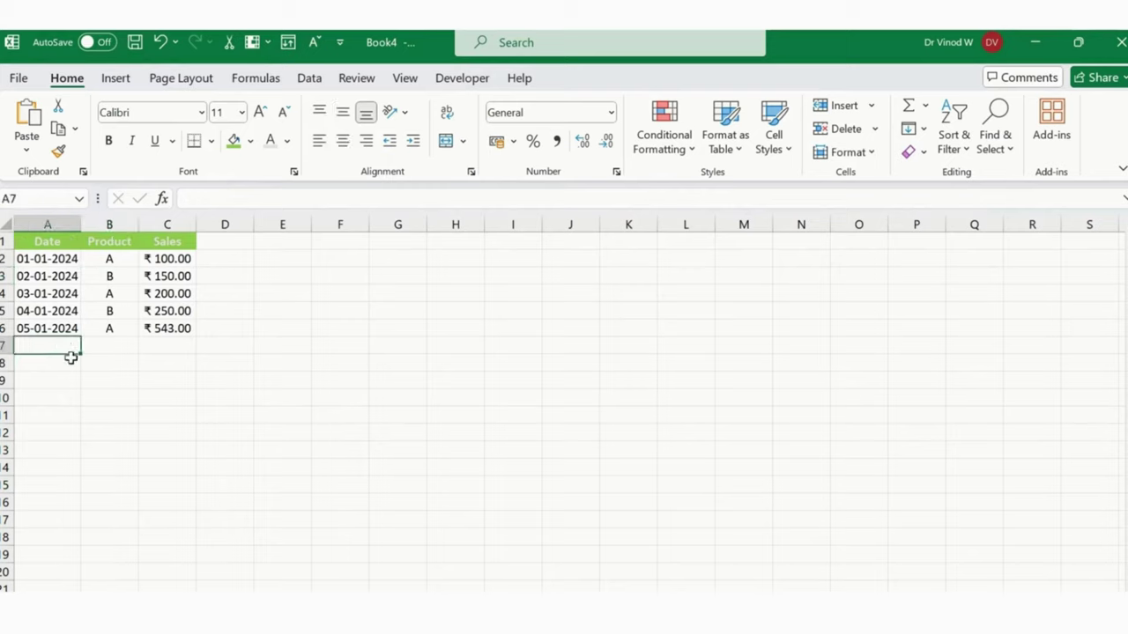
pyautogui.press('Up')
pyautogui.press('Right')
pyautogui.press('Left')
pyautogui.hotkey('shift', 'Down')
pyautogui.hotkey('shift', 'Down')
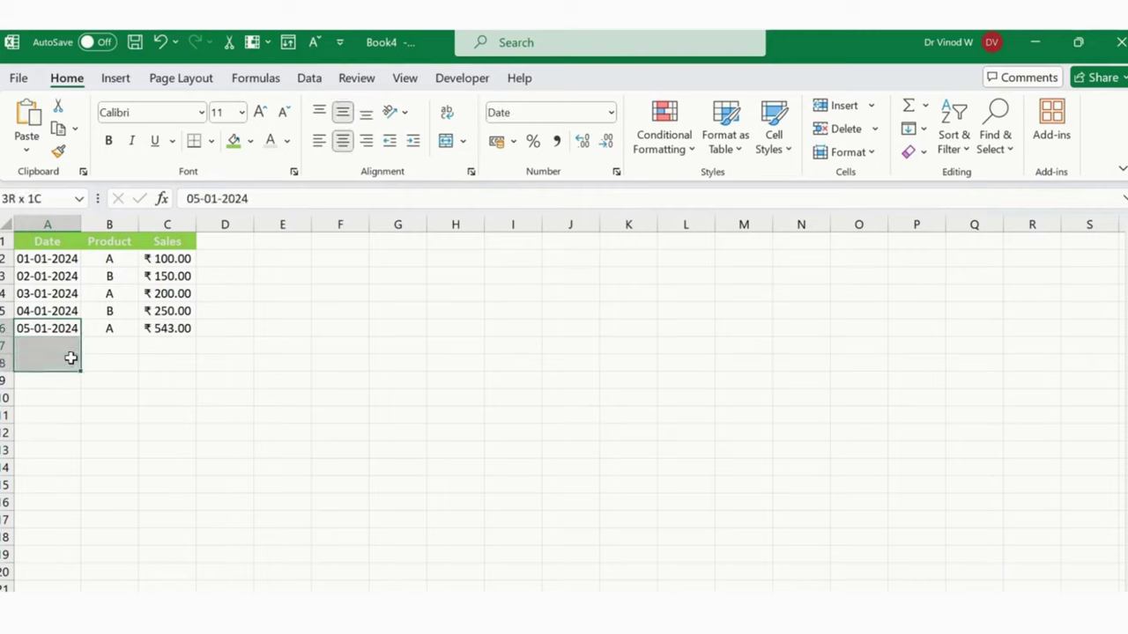
pyautogui.hotkey('shift', 'Up')
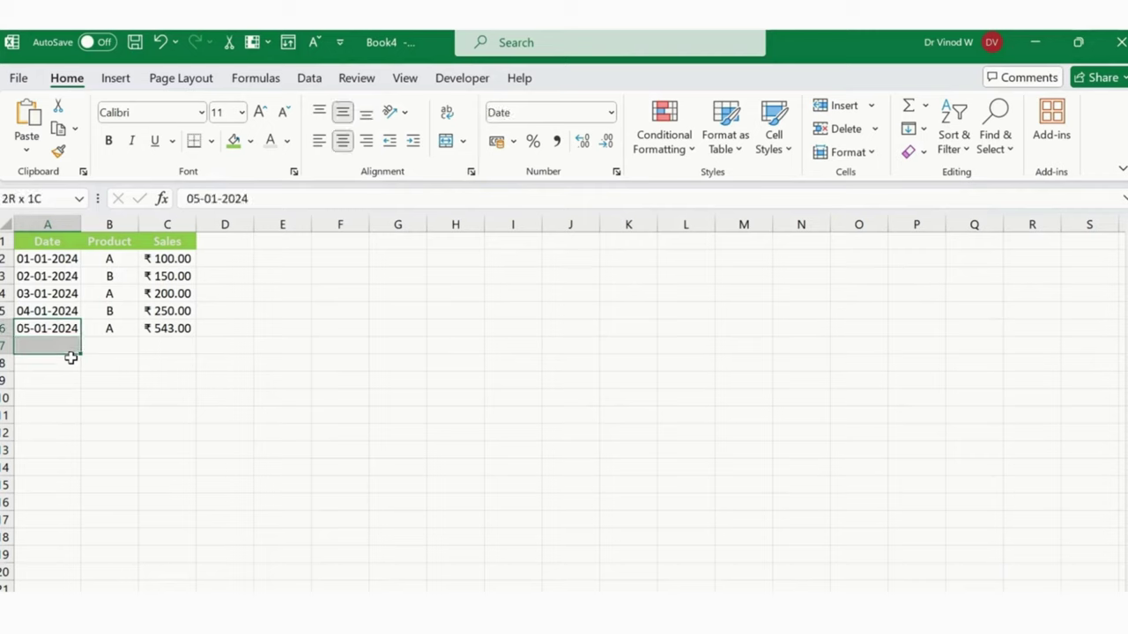
pyautogui.hotkey('ctrl', 'd')
pyautogui.press('Down')
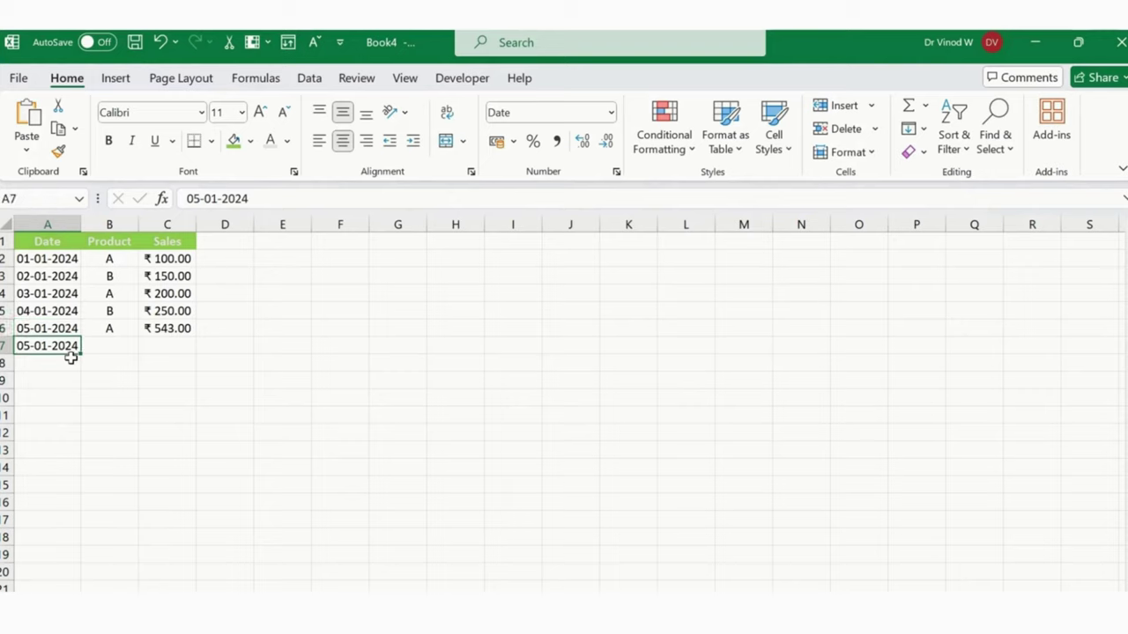
# - Change the date in cell A7 to 06-01-2024
pyautogui.click(199, 198)
pyautogui.press('BackSpace')
pyautogui.write('6')
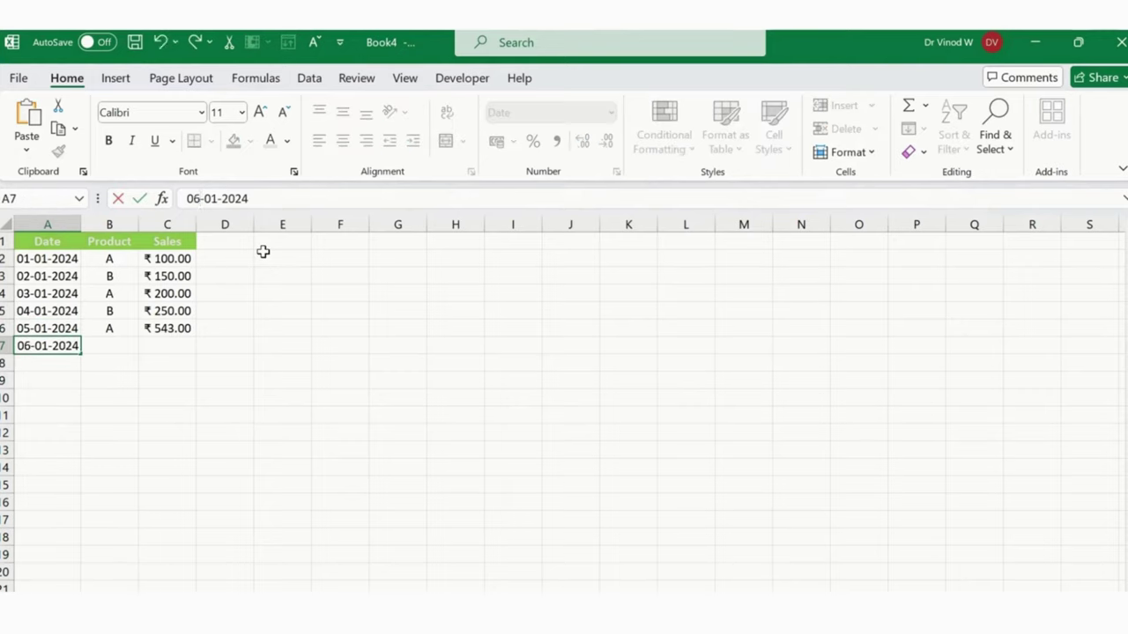
pyautogui.press('Return')
# - Complete the new row 7 with product B and sales of 800, and return to the PivotTable sheet
pyautogui.press('Up')
pyautogui.press('Right')
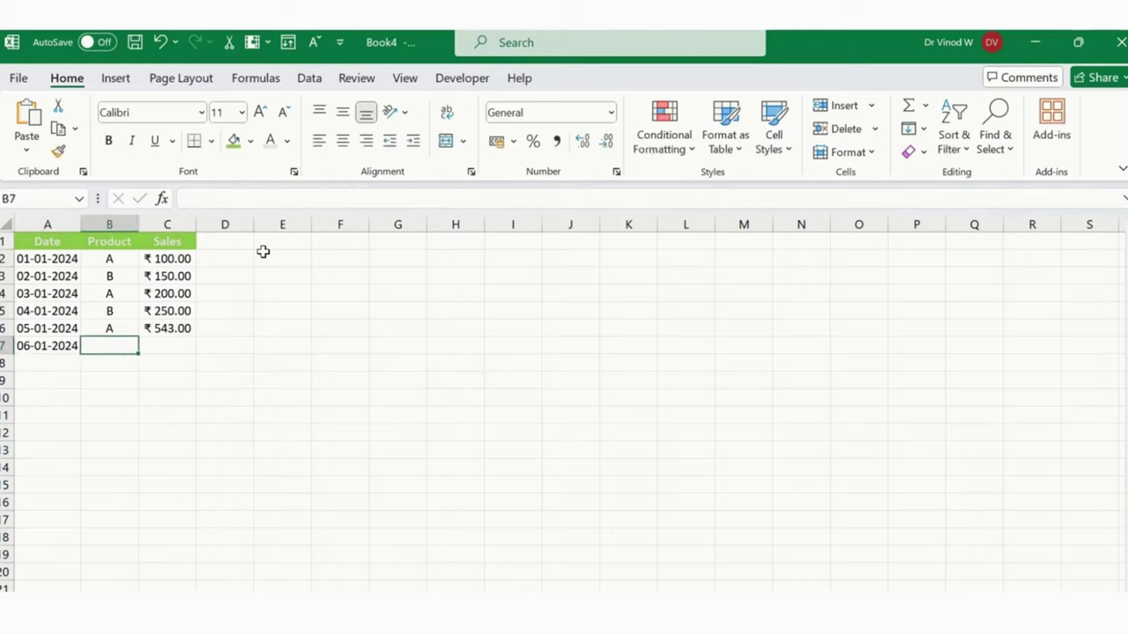
pyautogui.write('B')
pyautogui.press('Tab')
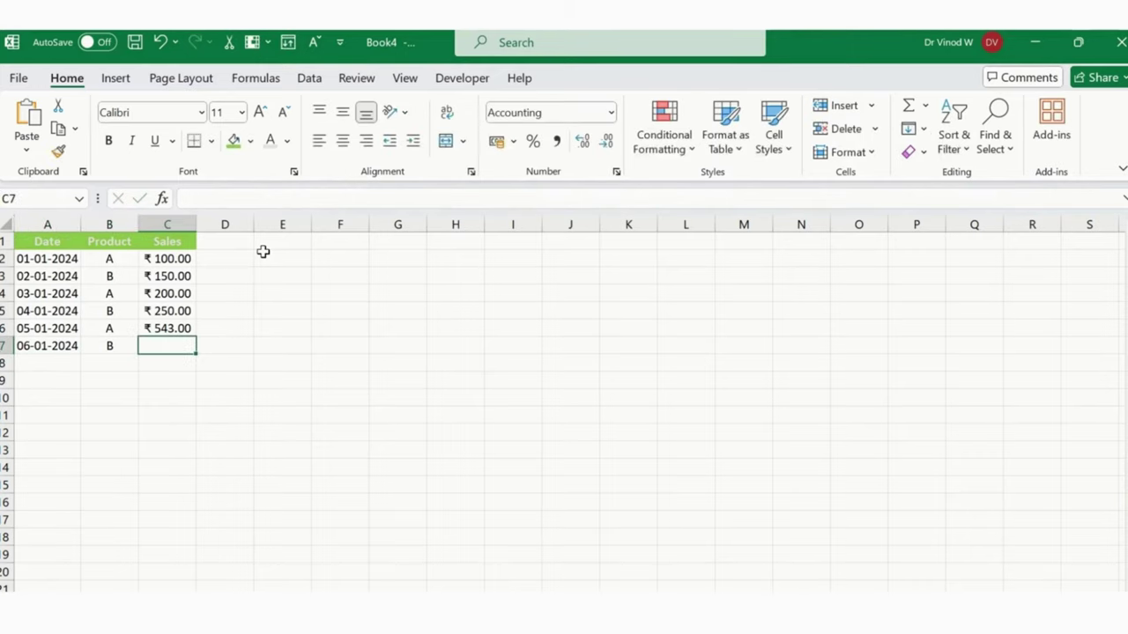
pyautogui.write('800')
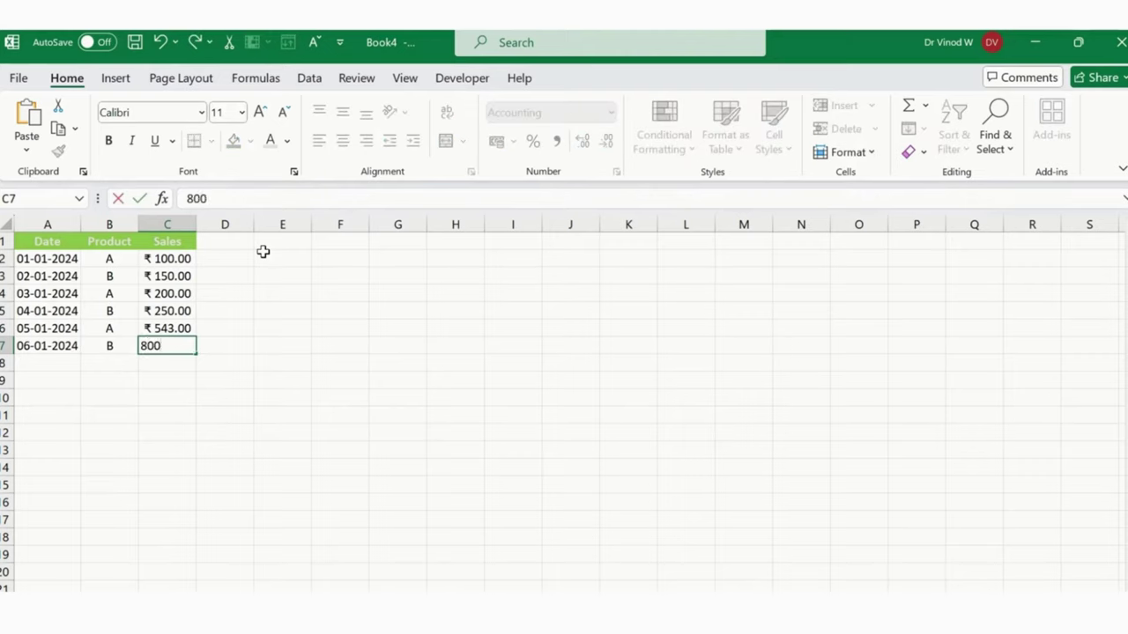
pyautogui.press('Return')
pyautogui.press('Right')
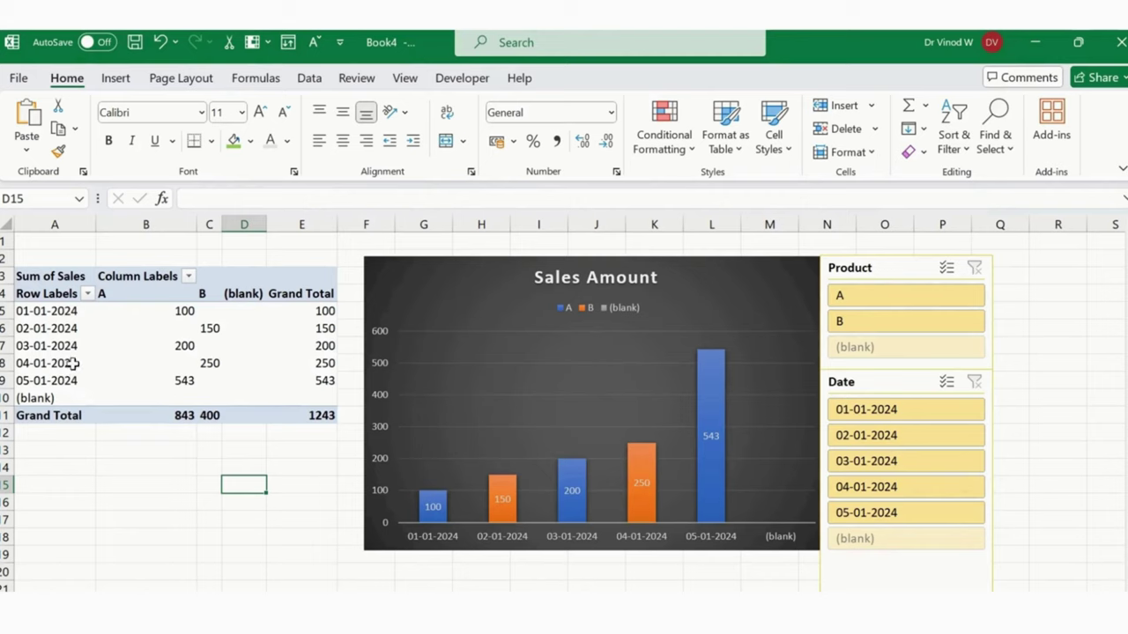
# - Refresh all the workbook's data so the PivotTable, PivotChart and slicers pick up the new source row
pyautogui.click(154, 345)
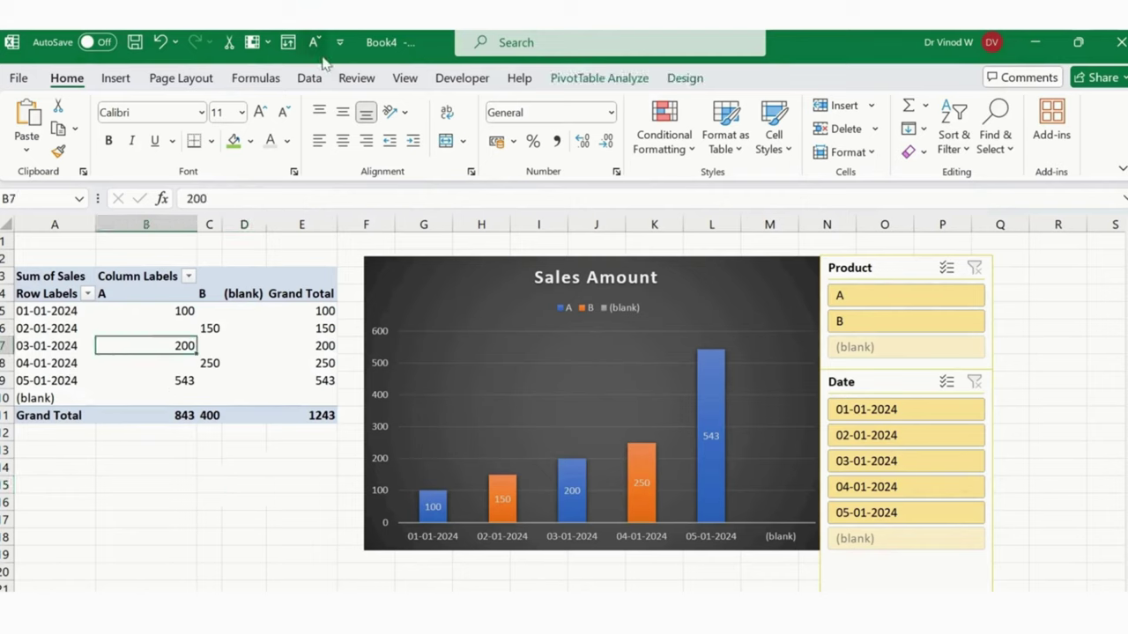
pyautogui.click(308, 80)
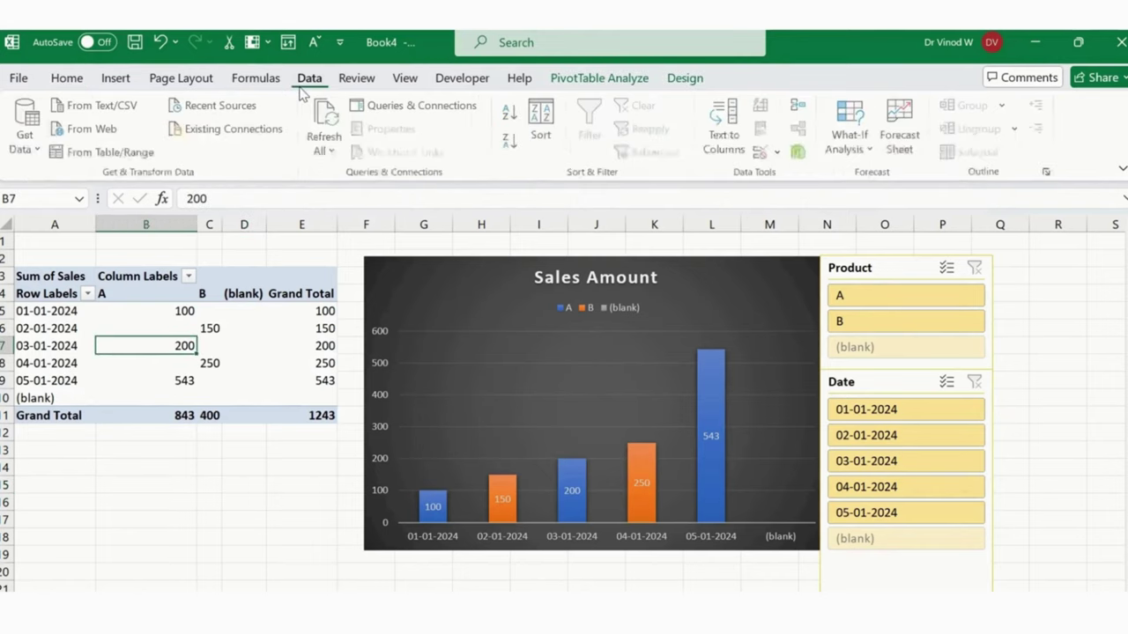
pyautogui.click(328, 124)
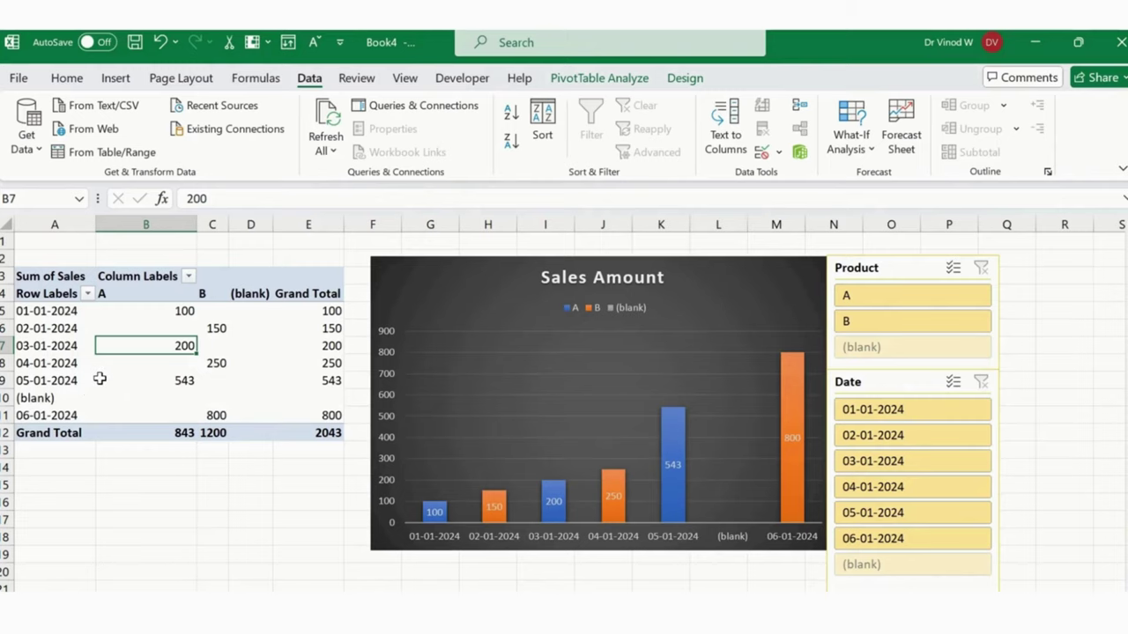
# - On the source data sheet, fill the last date down into cell A8 and change it to 07-01-2024
pyautogui.hotkey('ctrl', 'pageup')
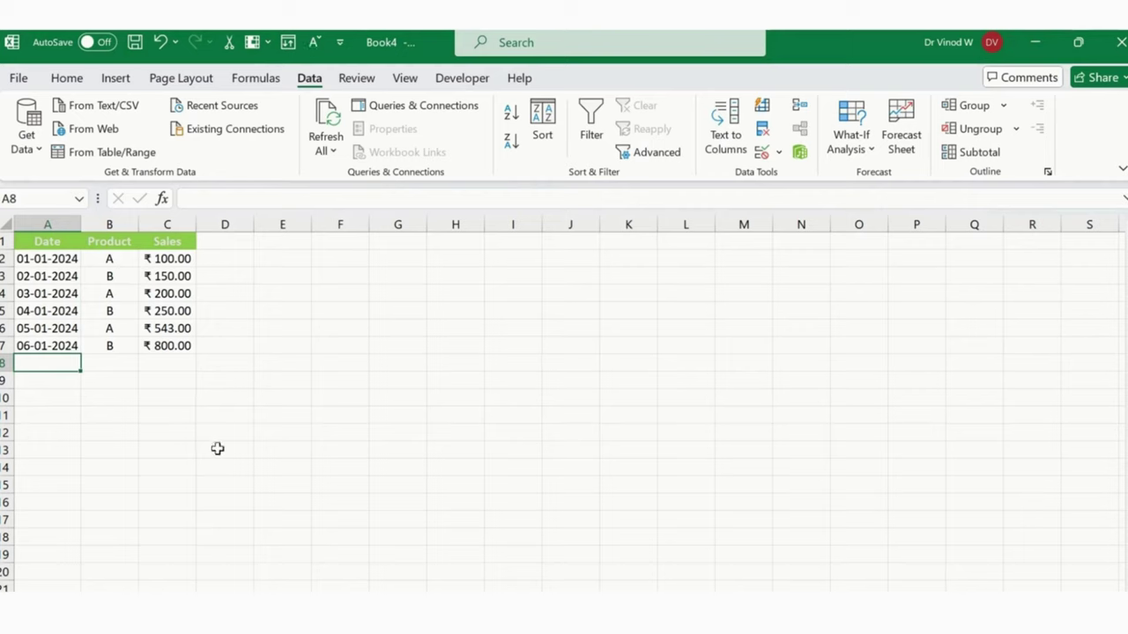
pyautogui.hotkey('shift', 'Up')
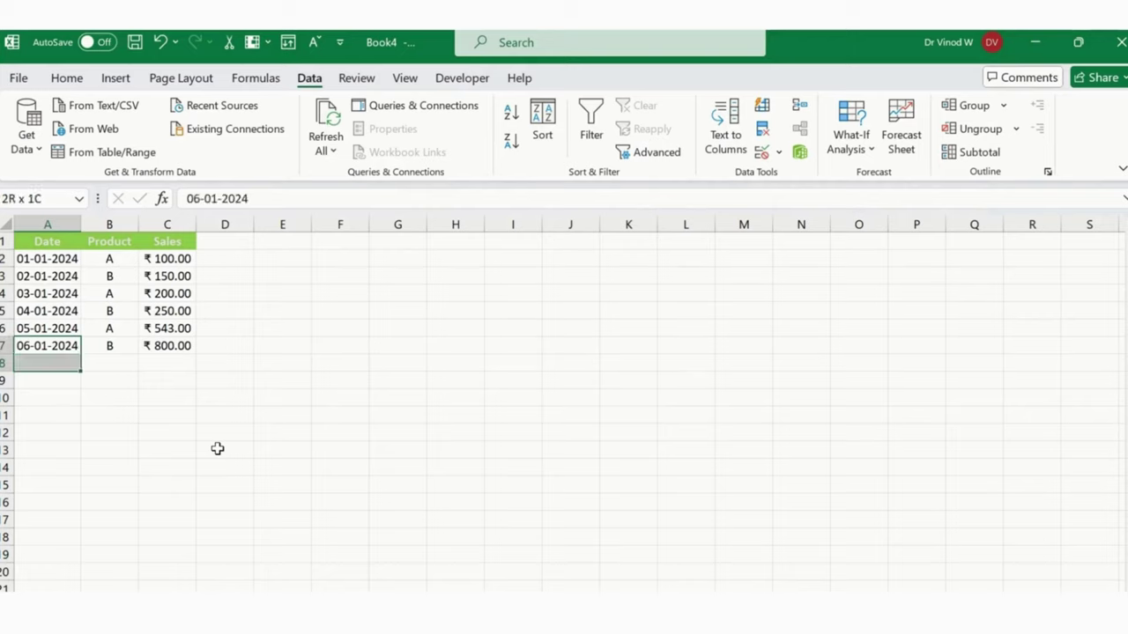
pyautogui.hotkey('ctrl', 'd')
pyautogui.press('Down')
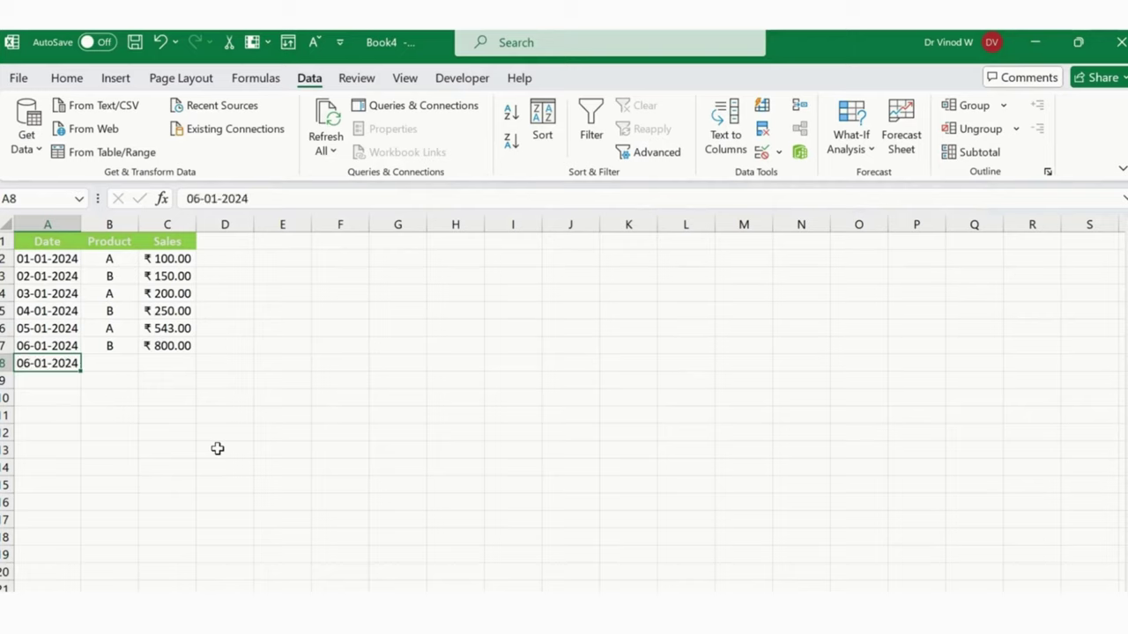
pyautogui.click(200, 198)
pyautogui.press('BackSpace')
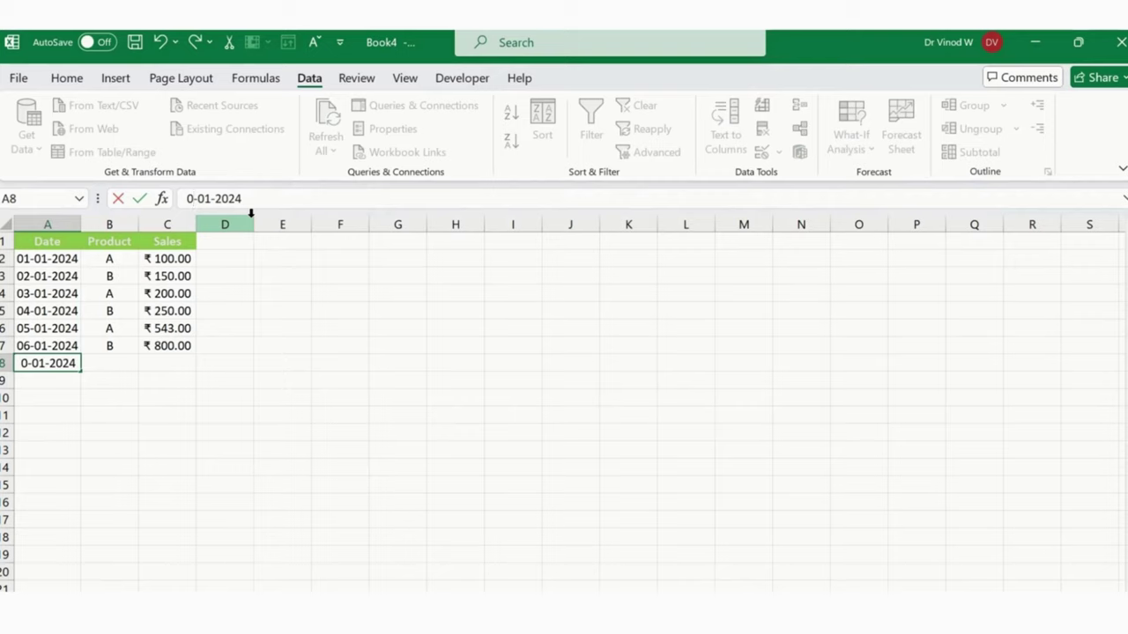
pyautogui.write('7')
pyautogui.press('Return')
# - Complete row 8 with product A and sales of 600, and return to the PivotTable sheet
pyautogui.press('Right')
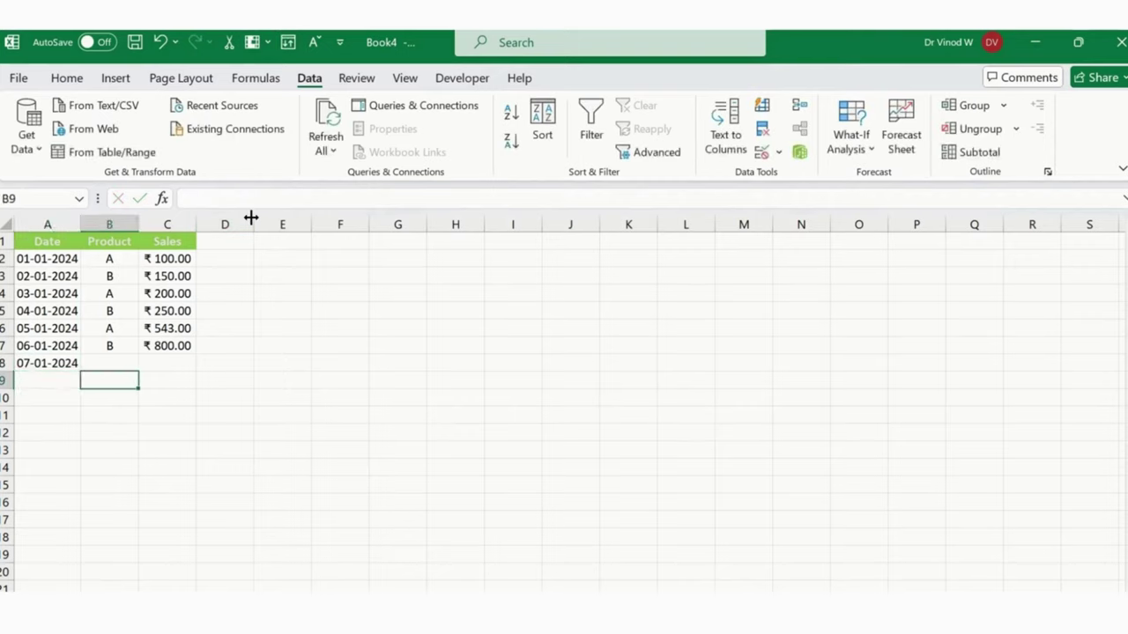
pyautogui.press('Up')
pyautogui.write('A')
pyautogui.press('Tab')
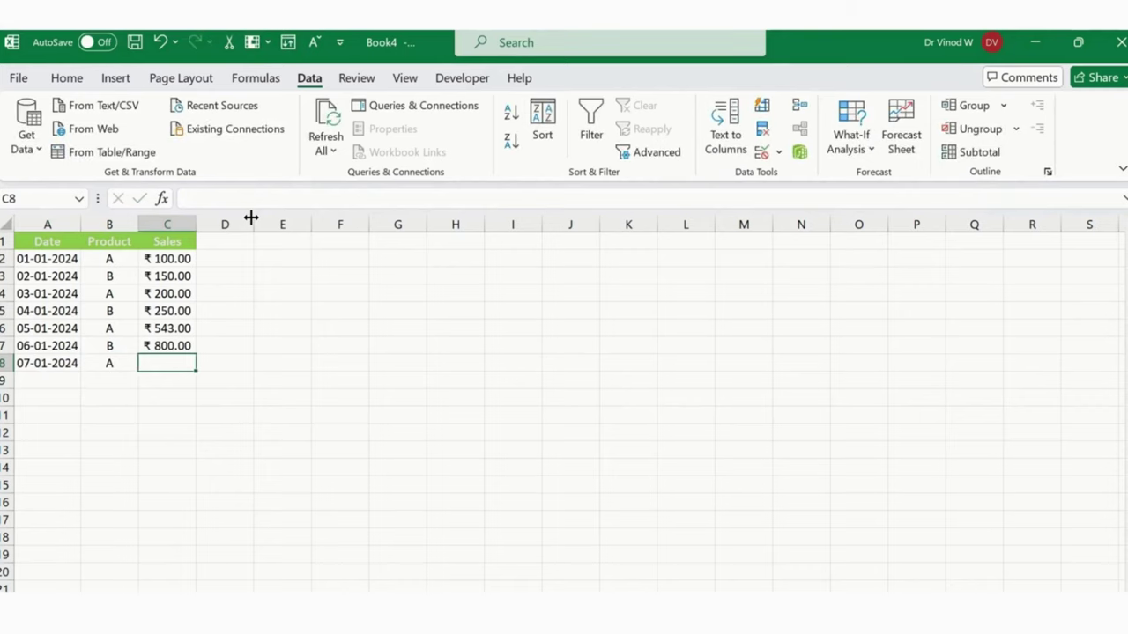
pyautogui.write('600')
pyautogui.press('Return')
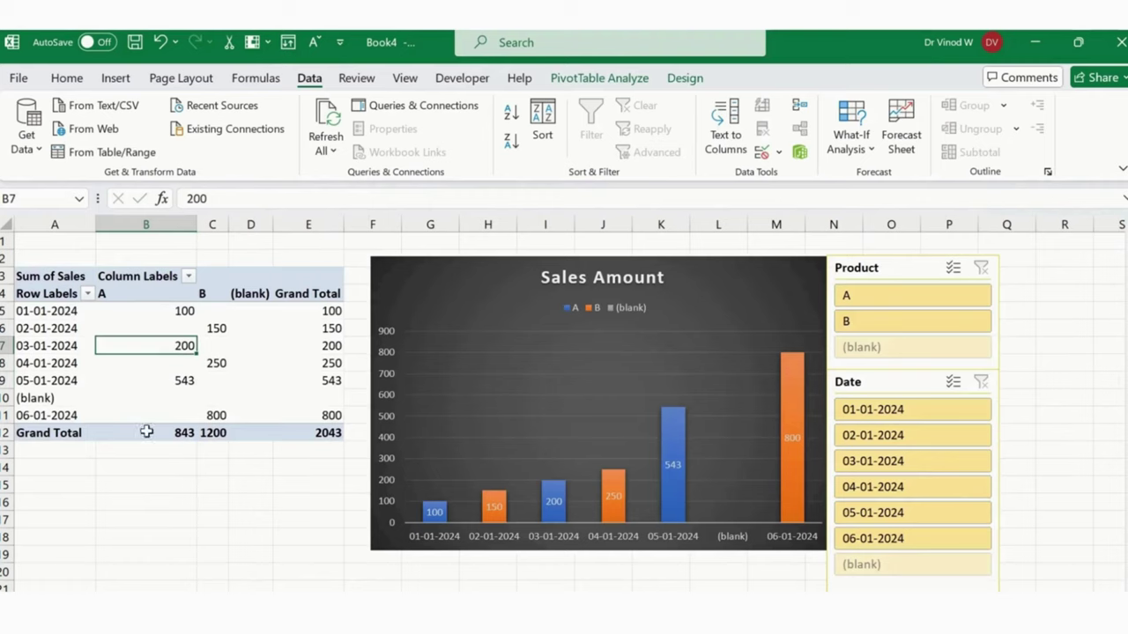
# - Save the workbook as Book4.xlsx in the ドキュメント folder of the personal OneDrive
pyautogui.click(144, 467)
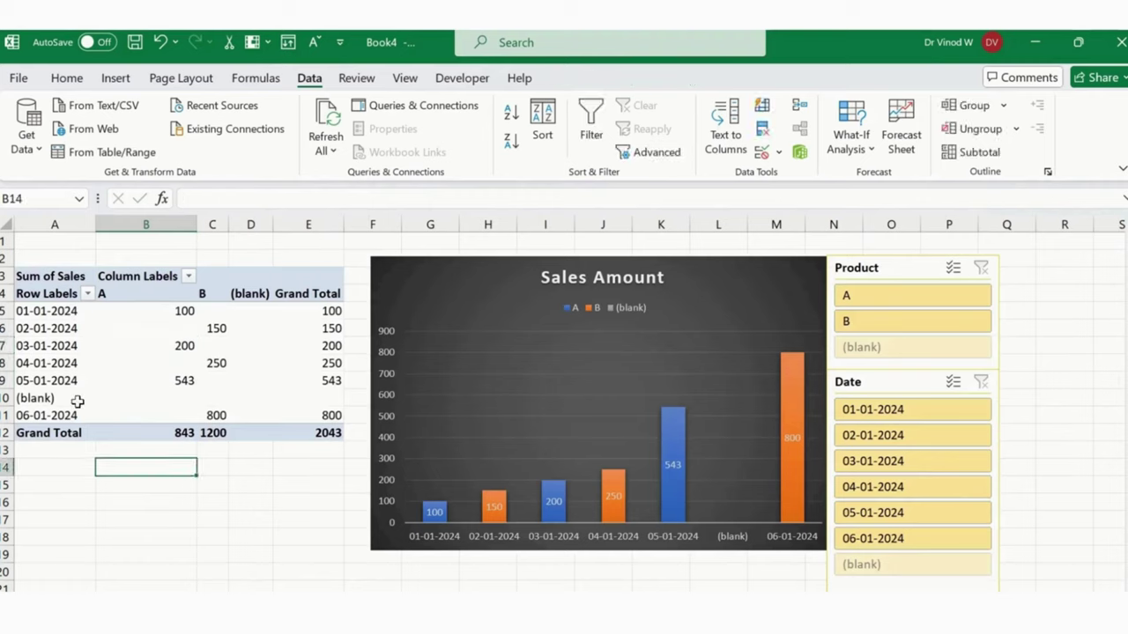
pyautogui.click(135, 41)
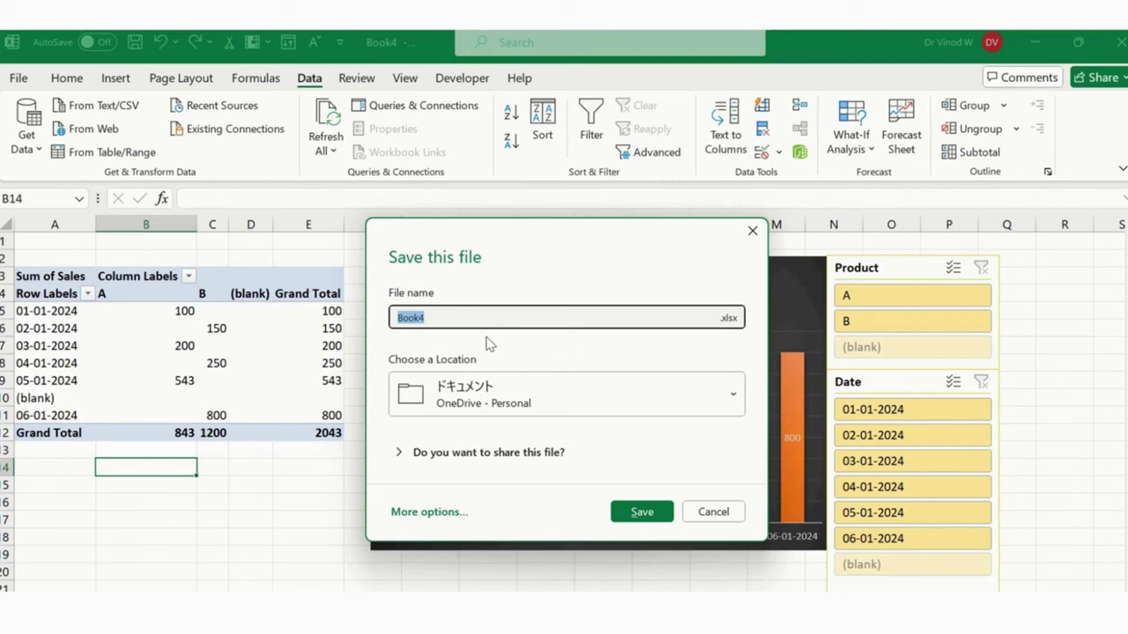
pyautogui.click(644, 512)
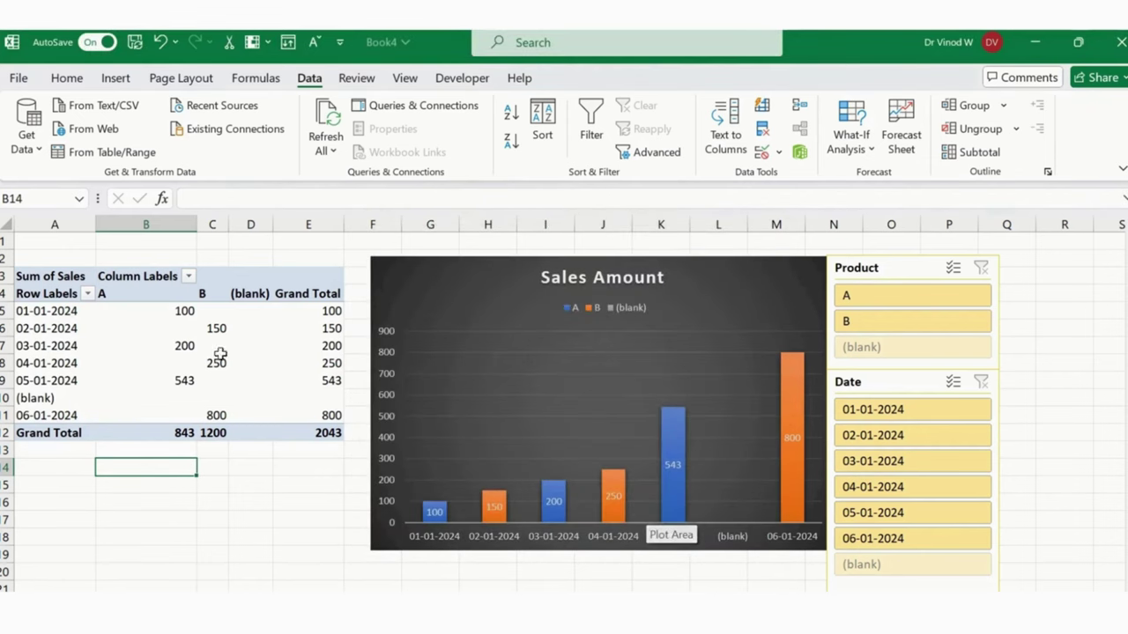
# - Close the workbook, reopen Book4 from the recent files, and check the 07-01-2024 row in the PivotTable
pyautogui.click(1121, 41)
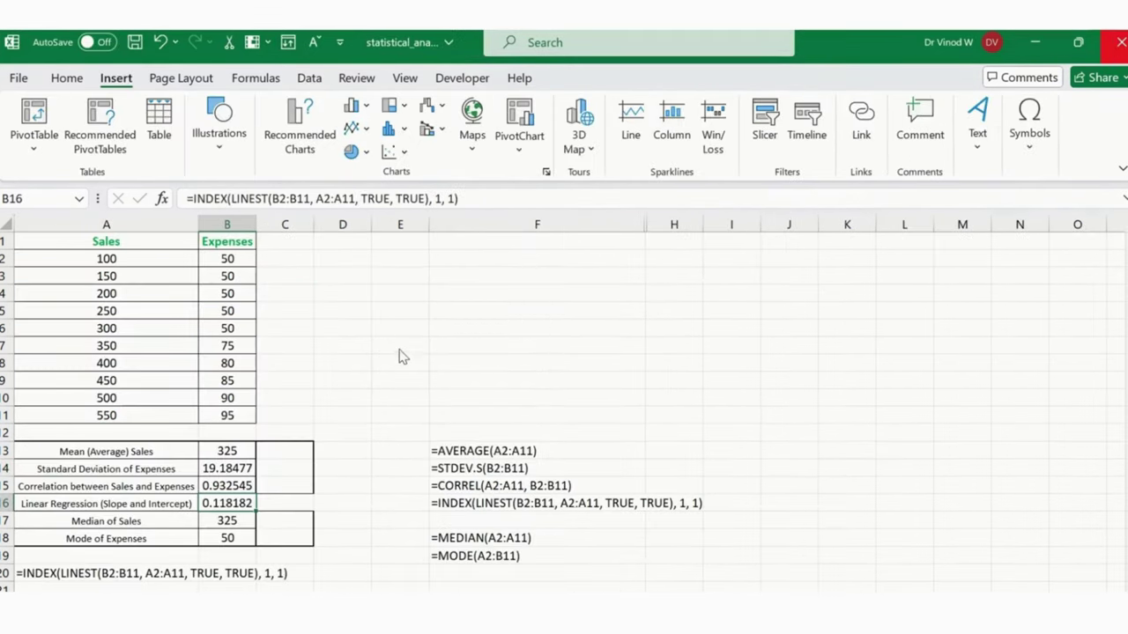
pyautogui.click(18, 78)
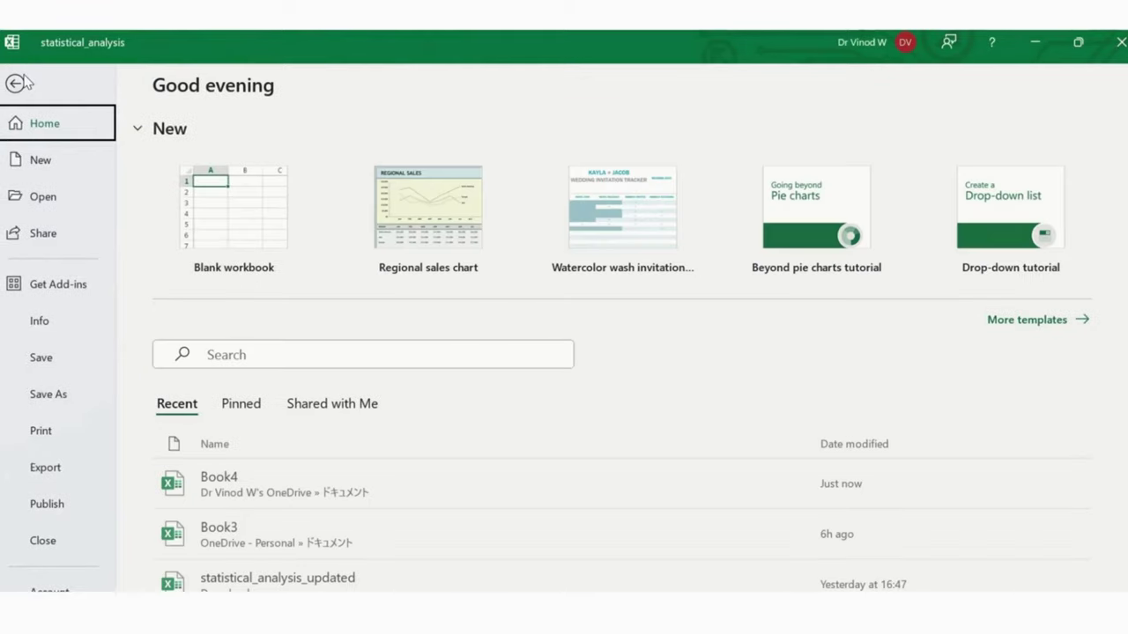
pyautogui.click(294, 490)
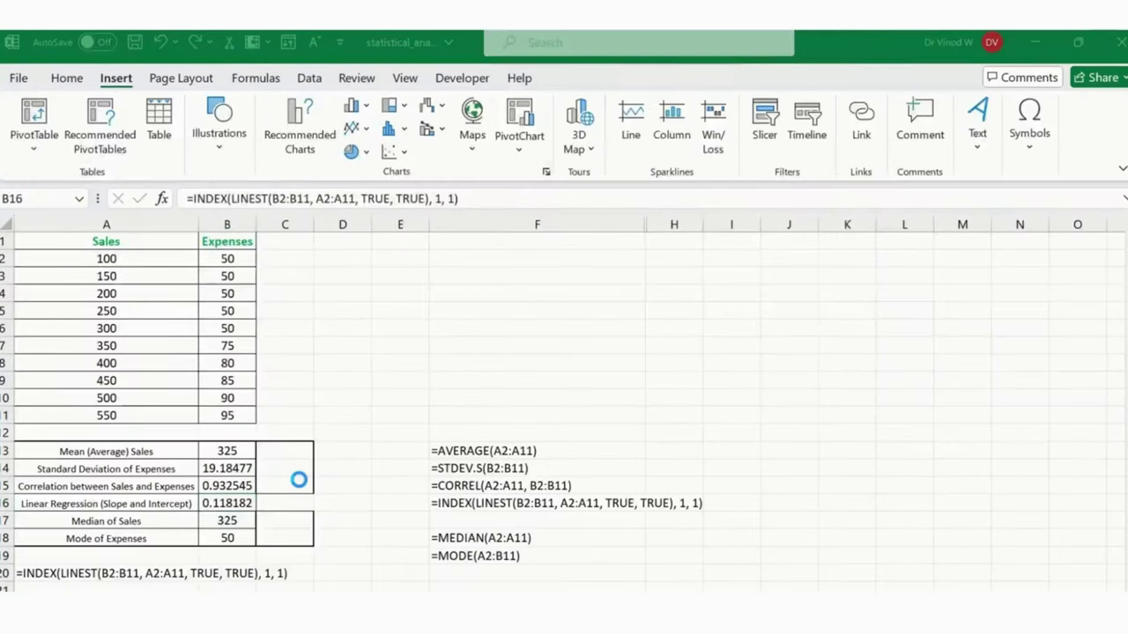
pyautogui.click(65, 433)
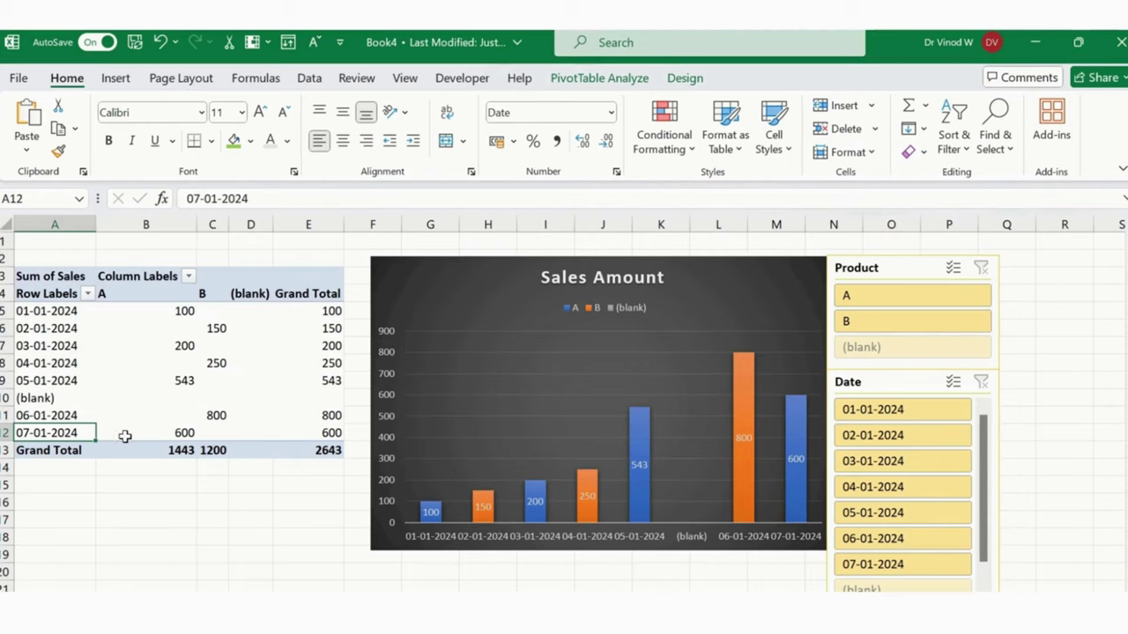
pyautogui.click(324, 432)
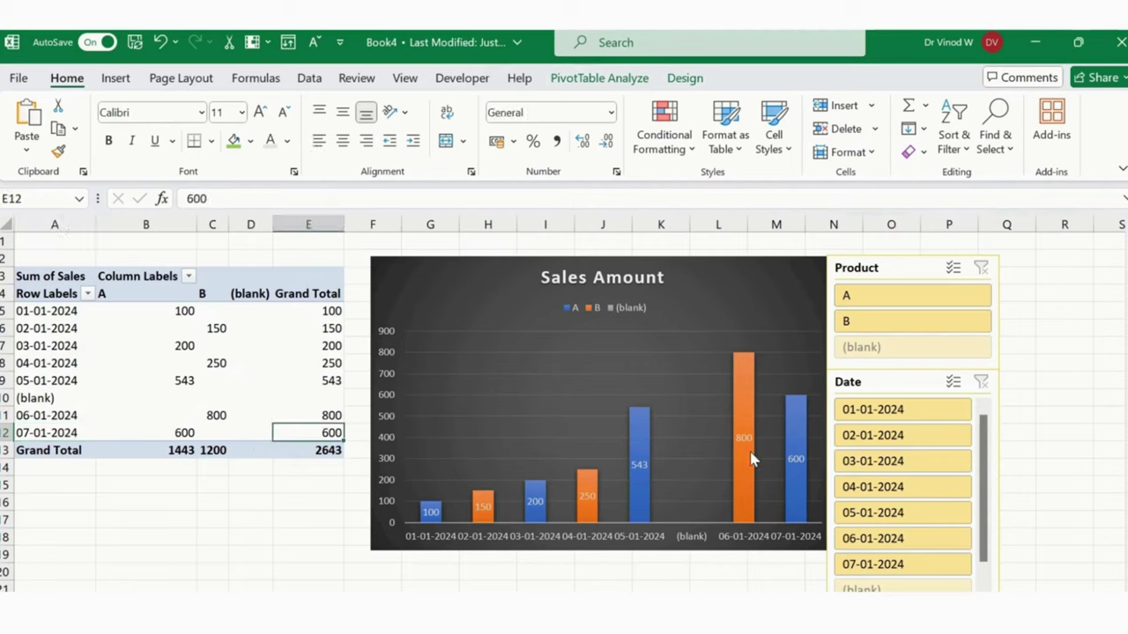
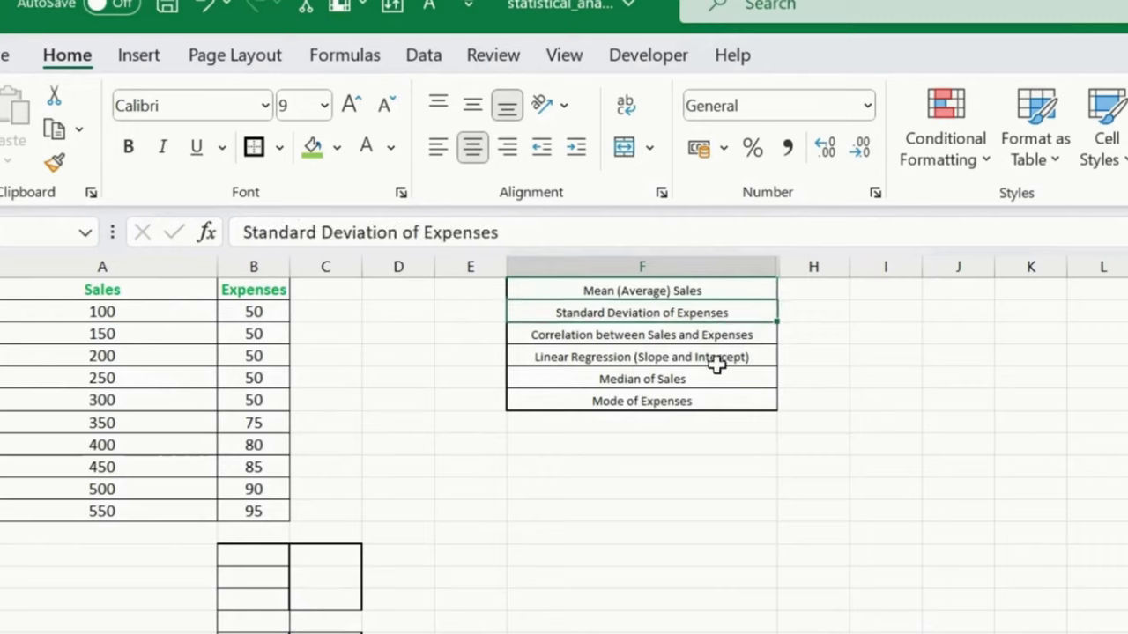
# - In the statistical analysis workbook, go through the statistic labels in column F from correlation down to mode
pyautogui.click(712, 335)
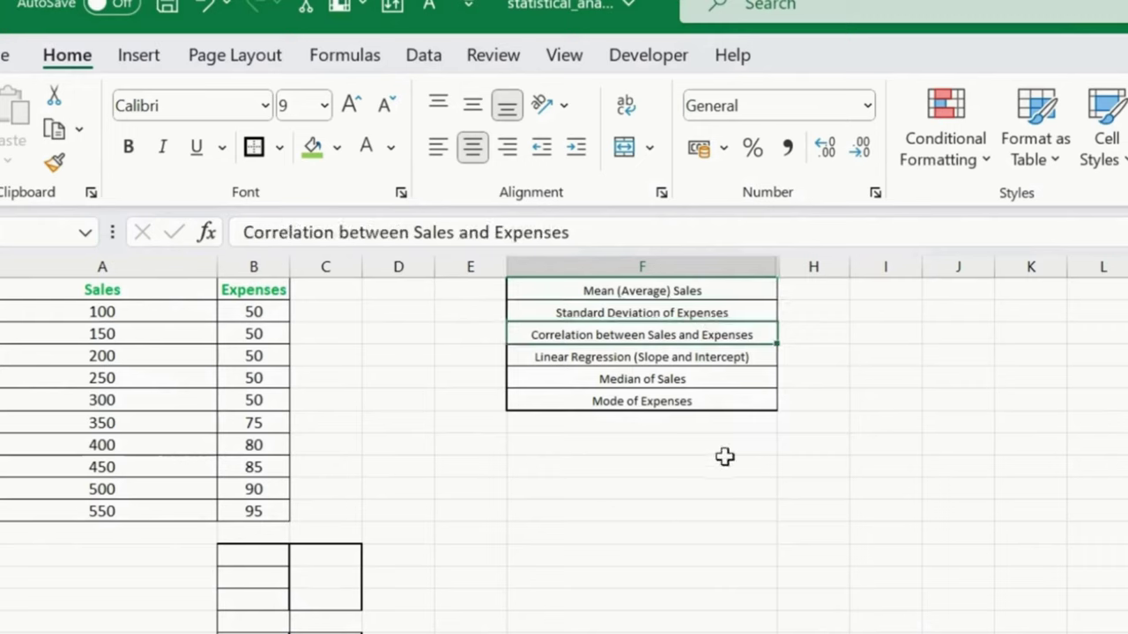
pyautogui.click(700, 359)
pyautogui.click(721, 375)
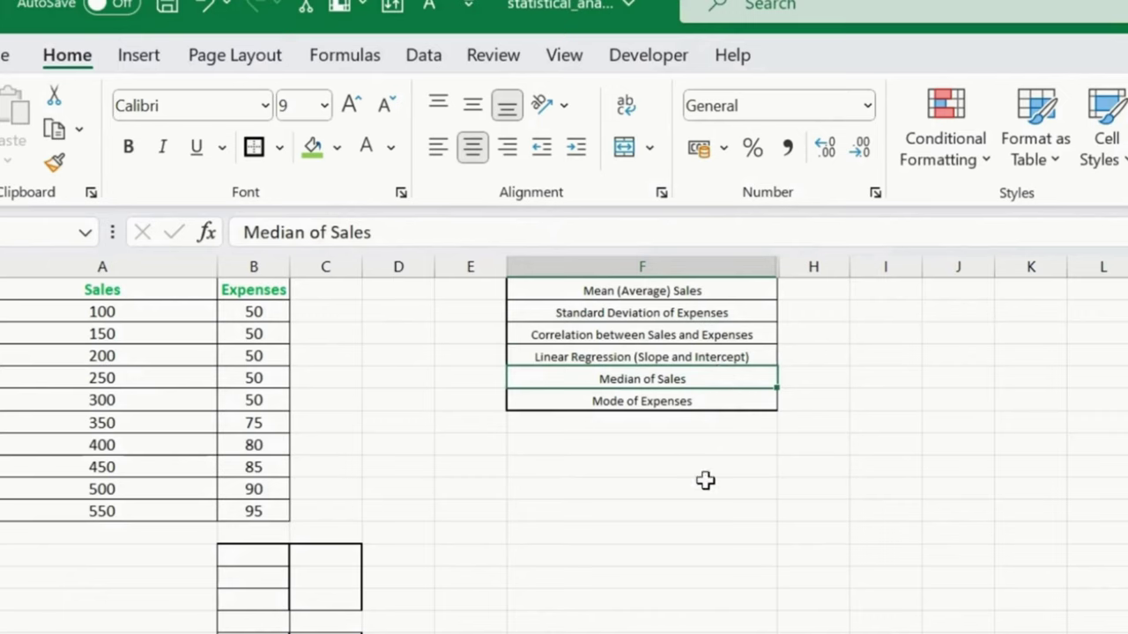
pyautogui.click(698, 421)
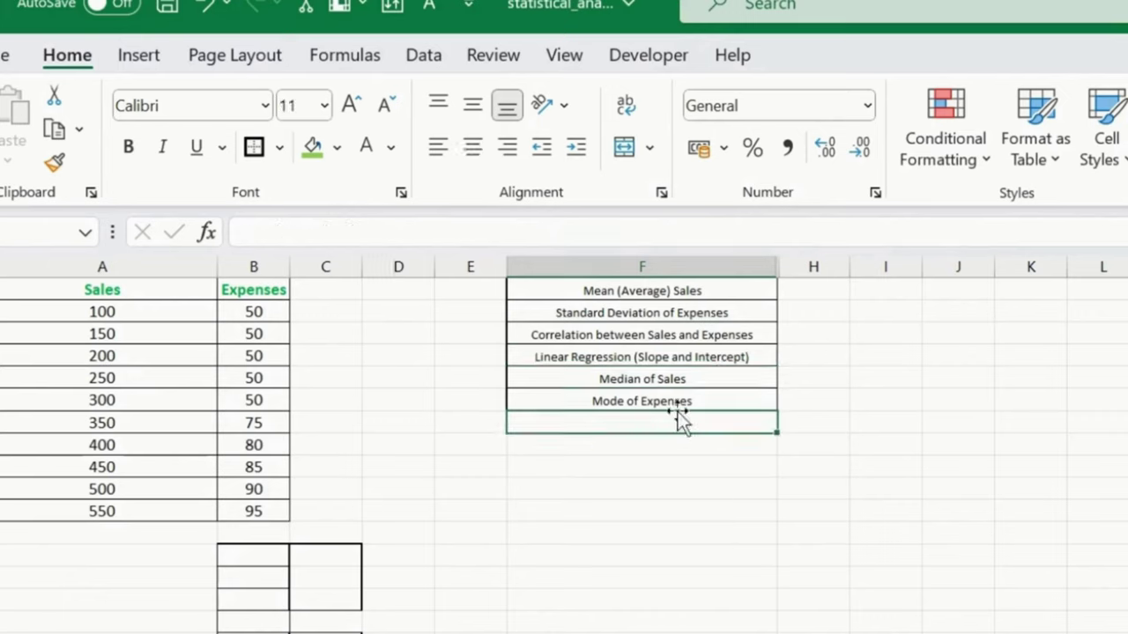
# - In cell H1, calculate the mean of the Sales column with =AVERAGE(A2:A11)
pyautogui.click(841, 291)
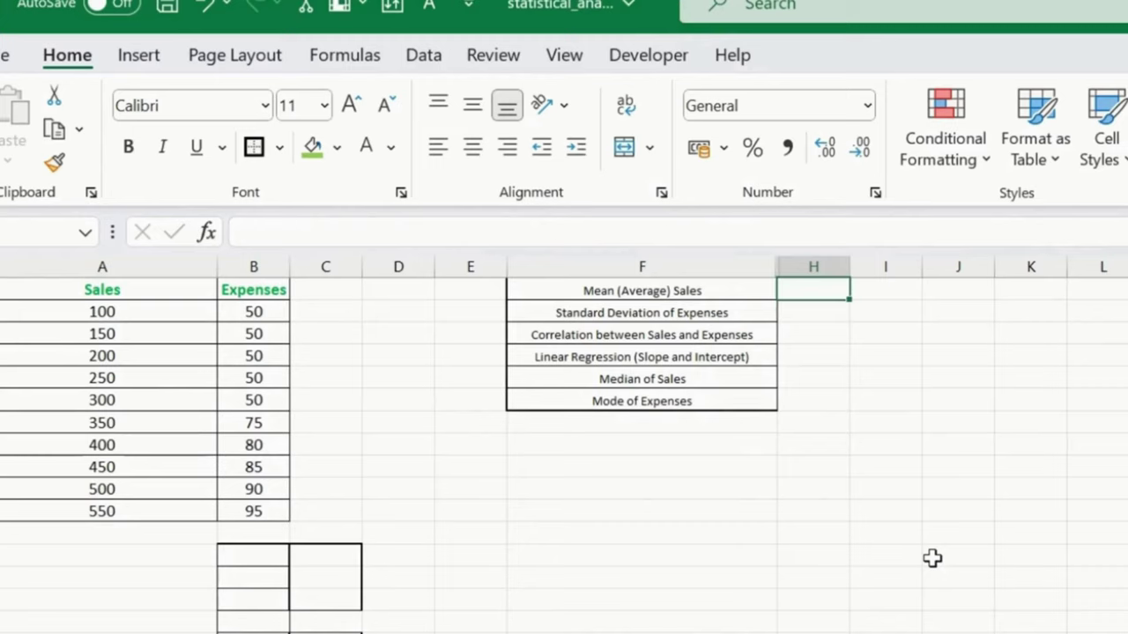
pyautogui.write('=averag')
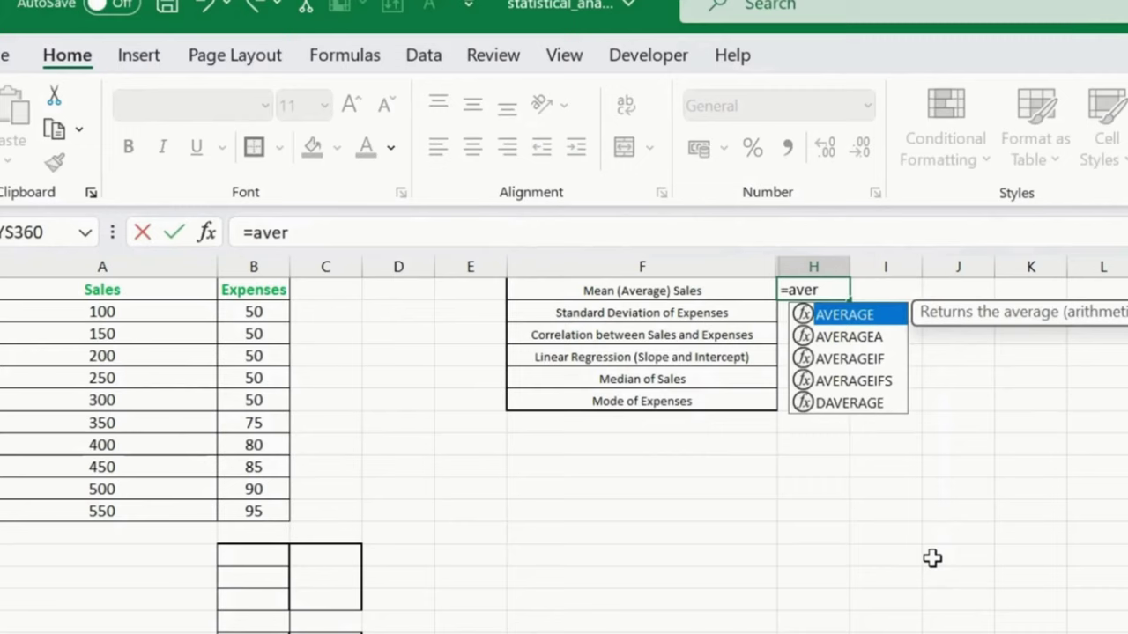
pyautogui.press('Tab')
pyautogui.press('Left')
pyautogui.press('Left')
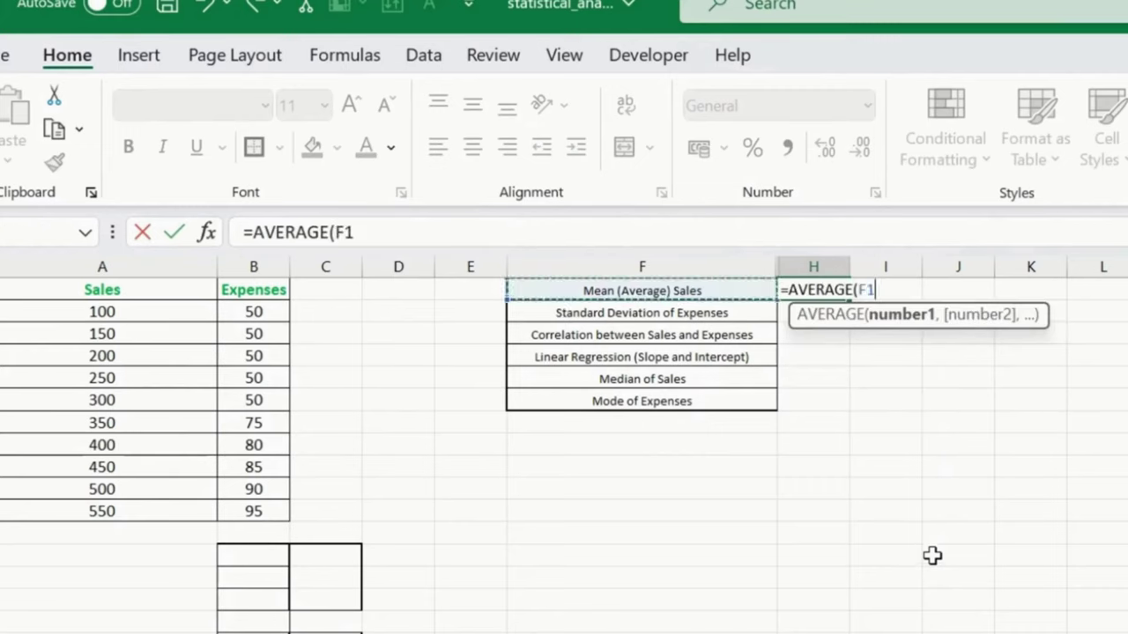
pyautogui.press('Left')
pyautogui.press('Left')
pyautogui.press('Left')
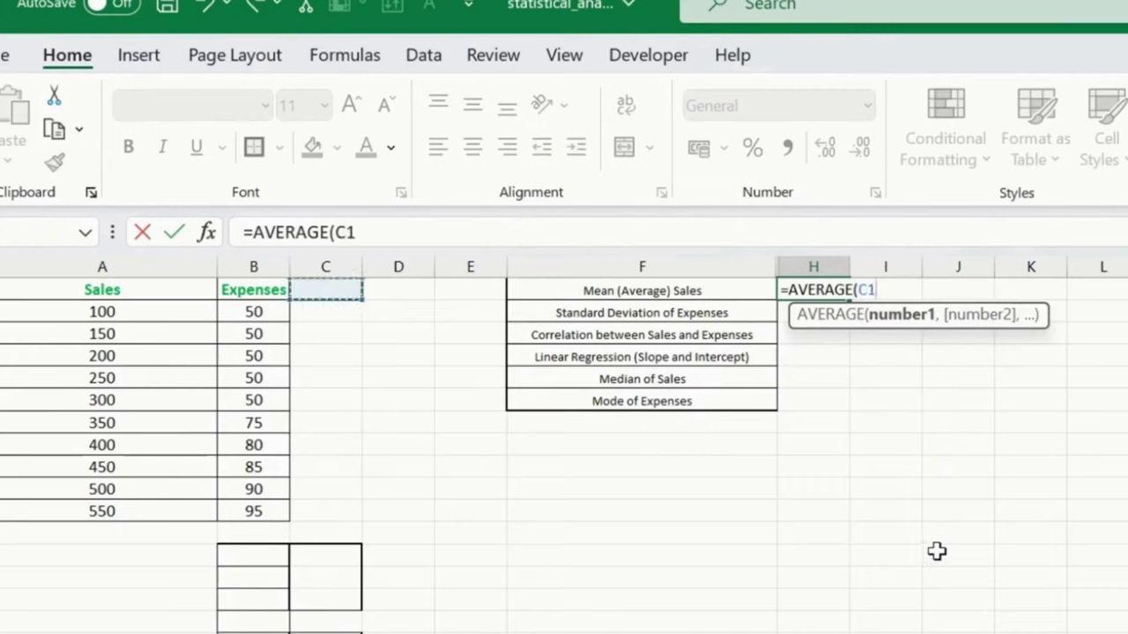
pyautogui.press('Down')
pyautogui.press('Left')
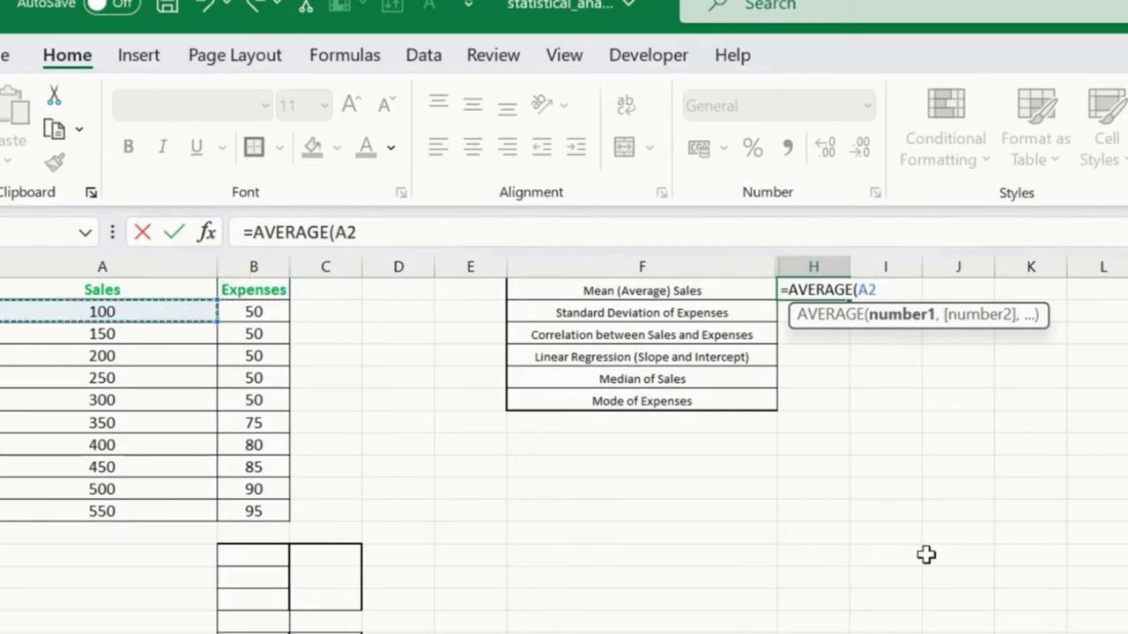
pyautogui.hotkey('ctrl', 'shift', 'Down')
pyautogui.write(')')
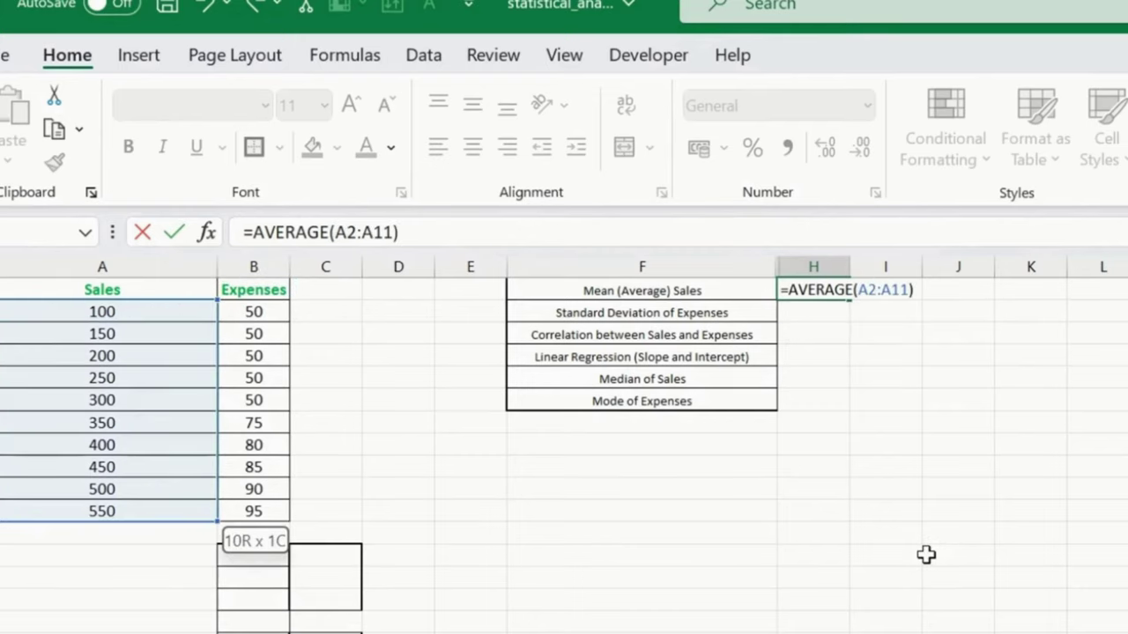
pyautogui.press('Return')
pyautogui.press('Up')
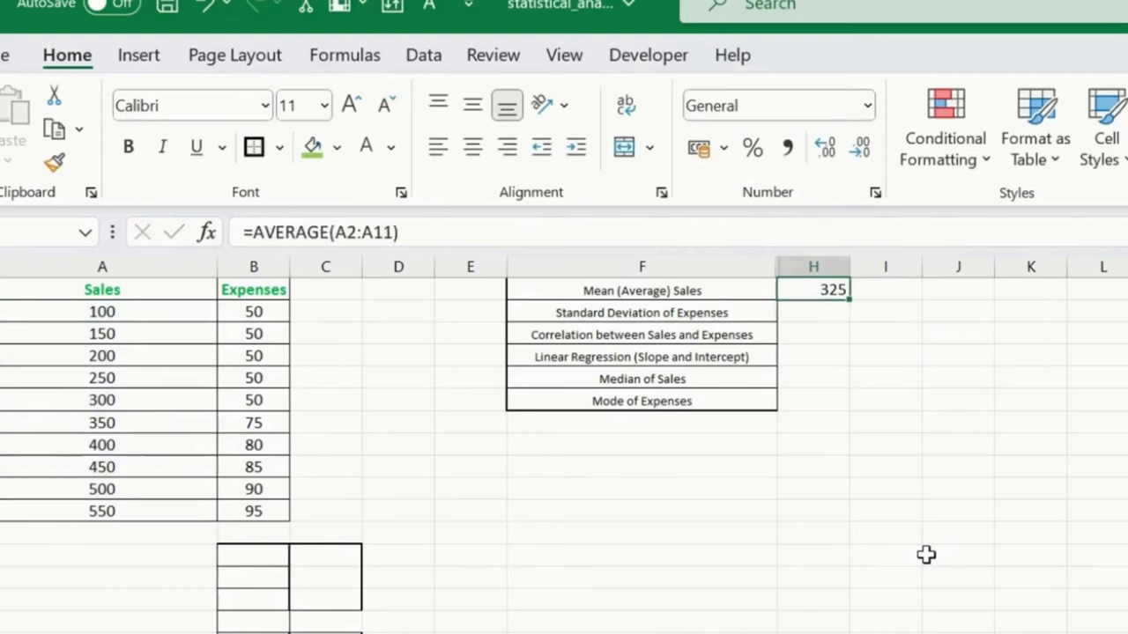
# - In cell H2, calculate the standard deviation of the Expenses column with =STDEV.S(B2:B11)
pyautogui.press('Down')
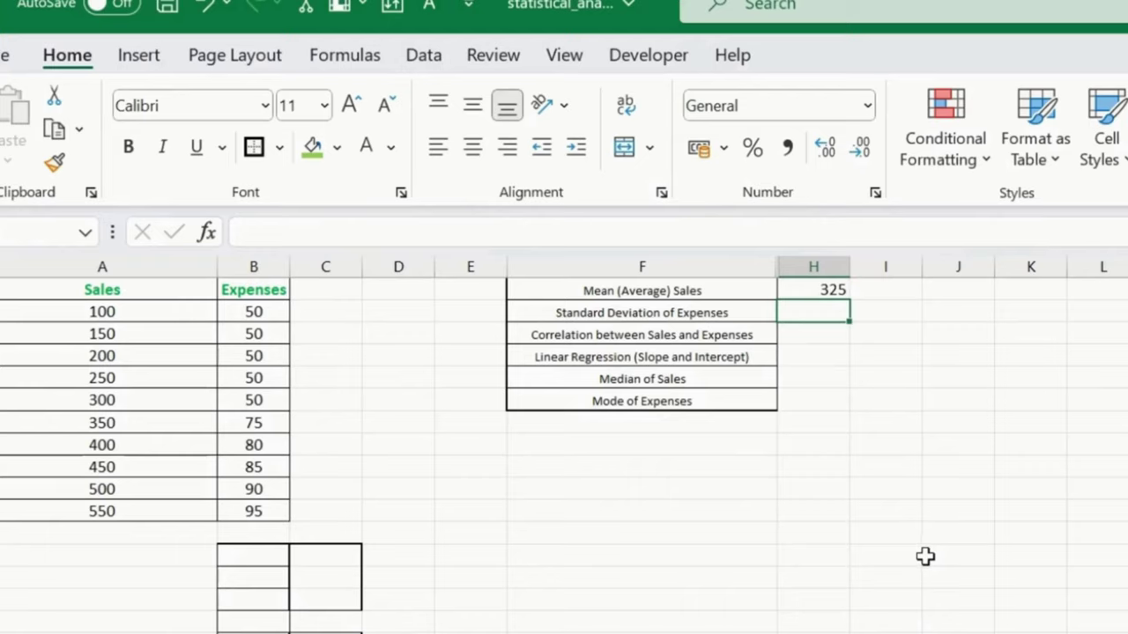
pyautogui.write('=')
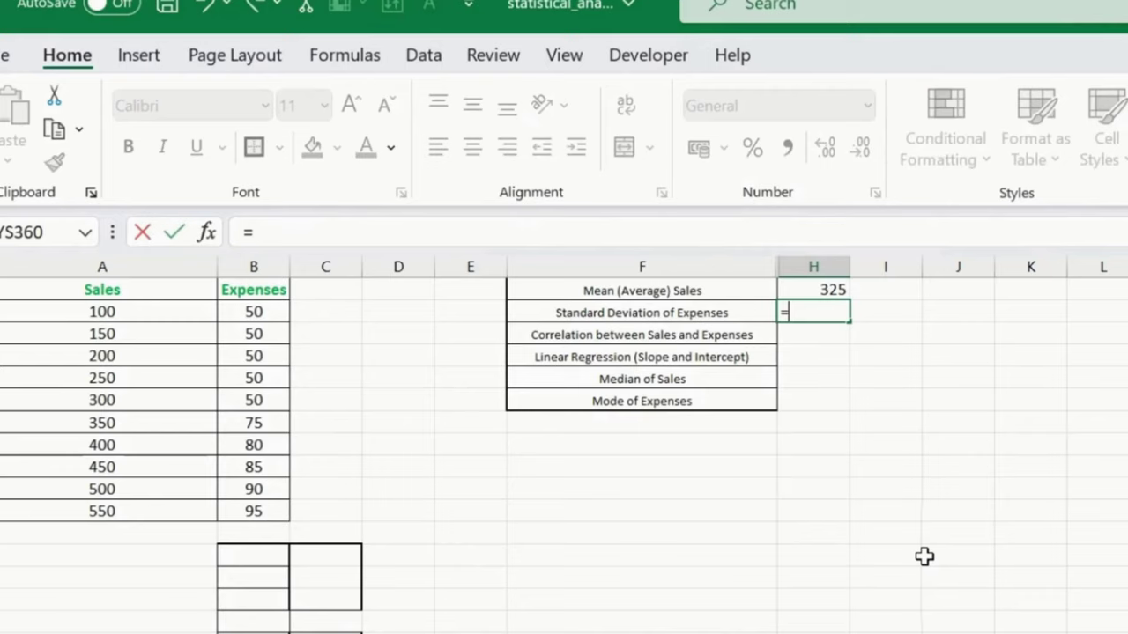
pyautogui.write('STDEV')
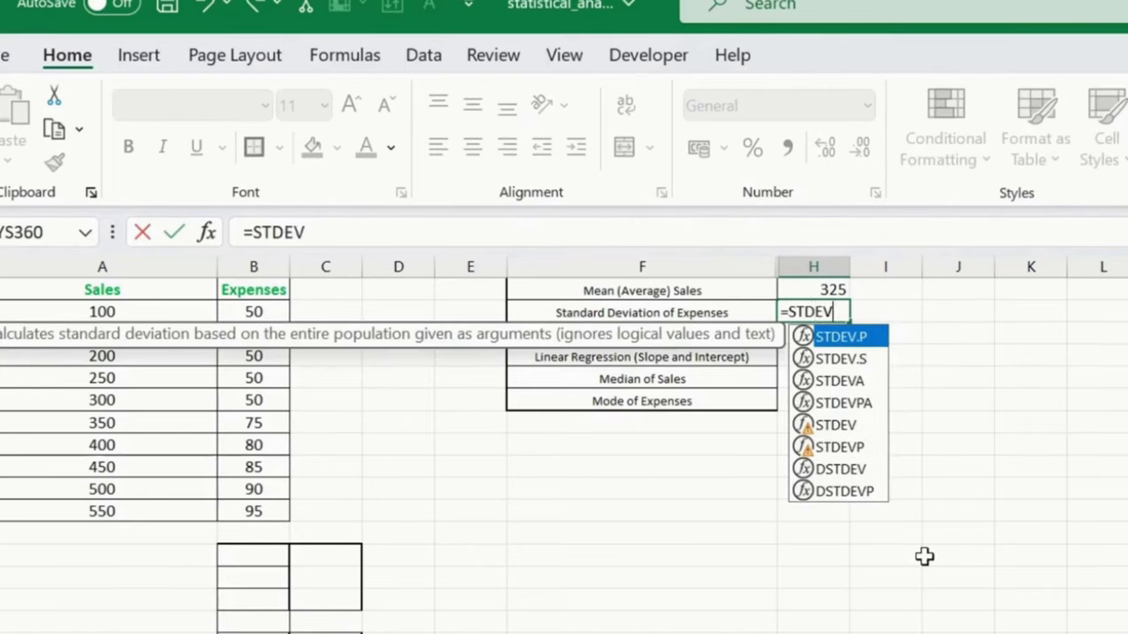
pyautogui.write('.S(')
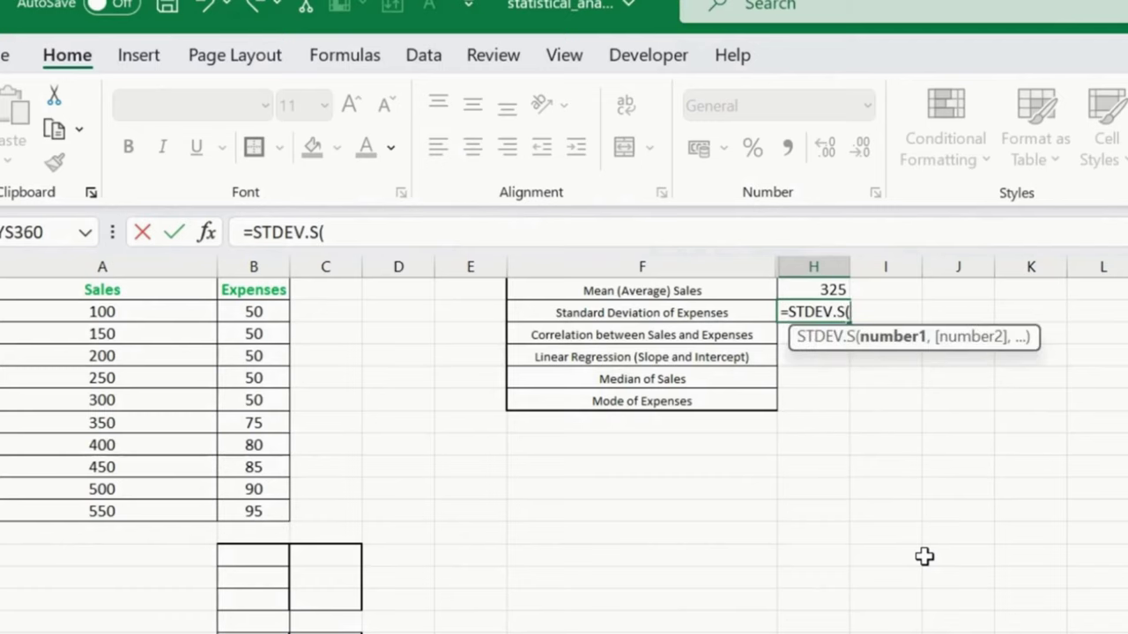
pyautogui.press('Left')
pyautogui.press('Left')
pyautogui.press('Left')
pyautogui.press('Left')
pyautogui.press('Left')
pyautogui.hotkey('ctrl', 'shift', 'Down')
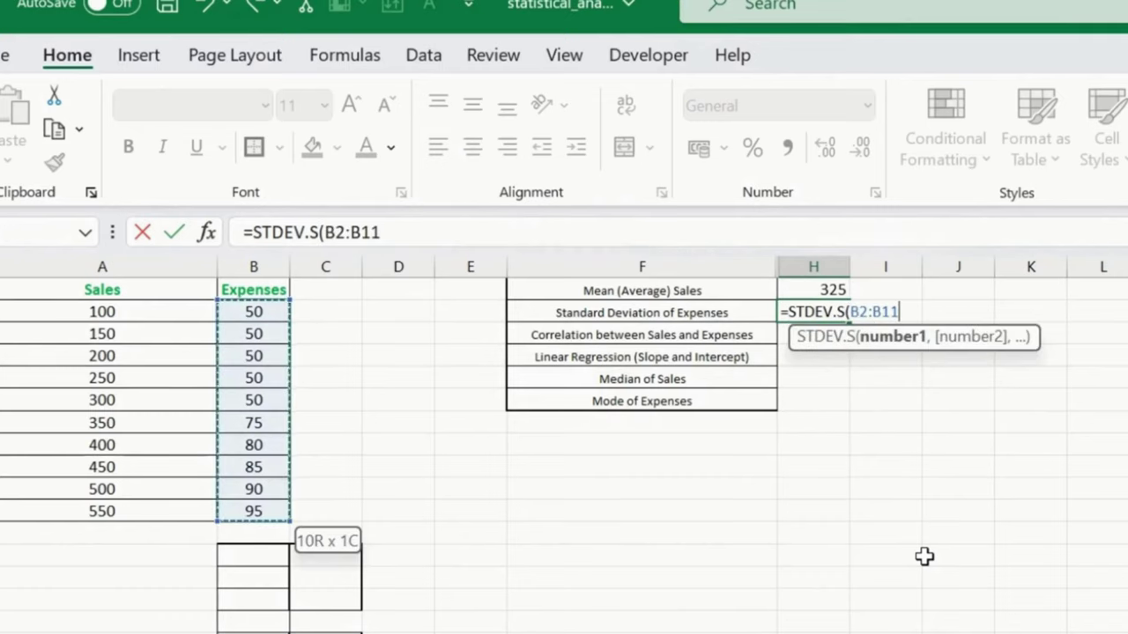
pyautogui.write(')')
pyautogui.press('Return')
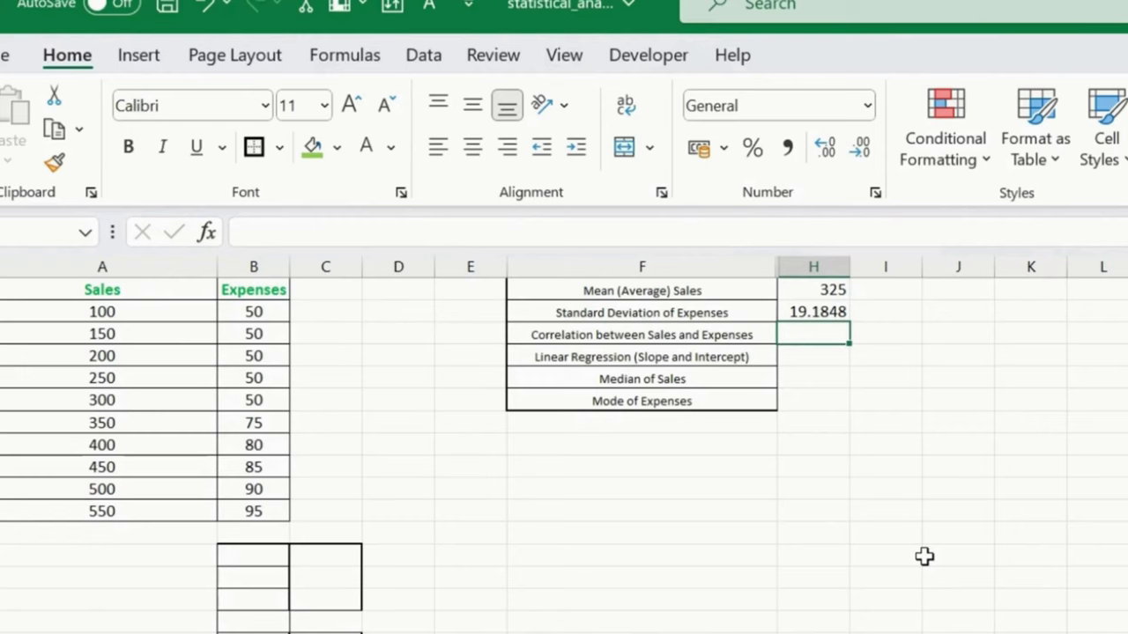
# - In cell H3, calculate the correlation between Sales and Expenses with =CORREL(A2:A11,B2:B11)
pyautogui.write('=CORR')
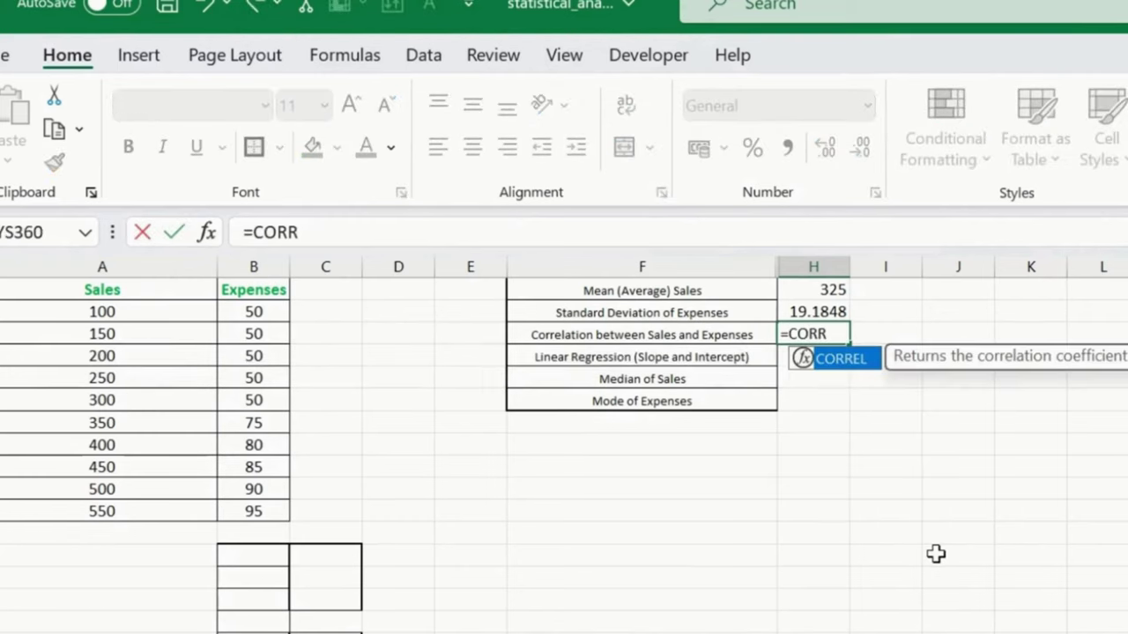
pyautogui.press('Tab')
pyautogui.press('Left')
pyautogui.press('Left')
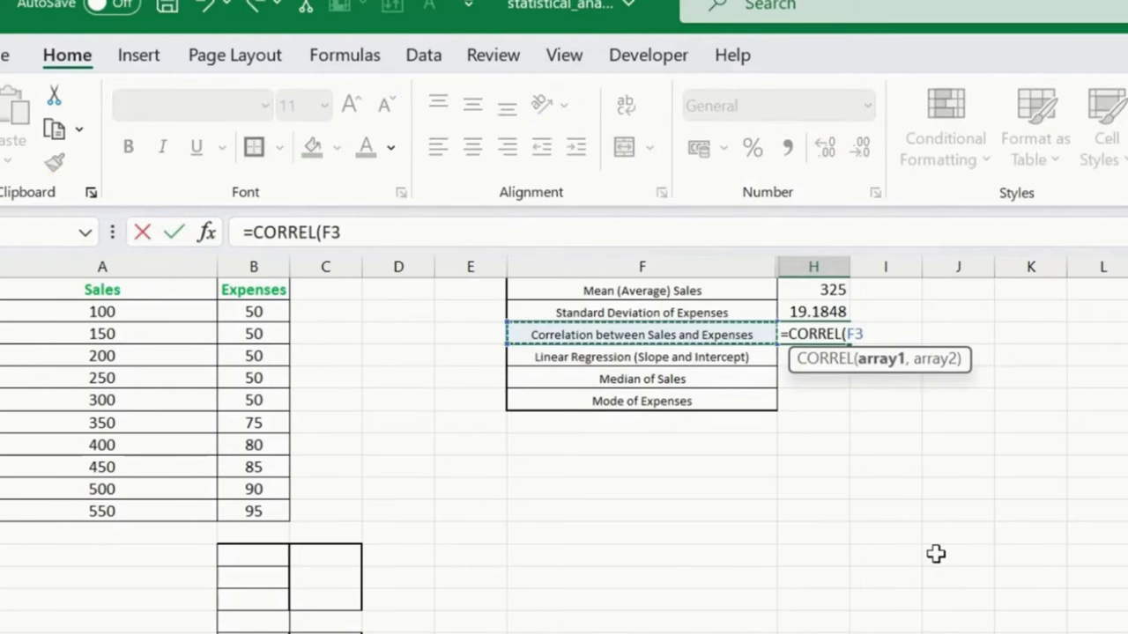
pyautogui.press('Left')
pyautogui.press('Left')
pyautogui.press('Left')
pyautogui.press('Left')
pyautogui.press('Left')
pyautogui.press('Up')
pyautogui.hotkey('ctrl', 'shift', 'Down')
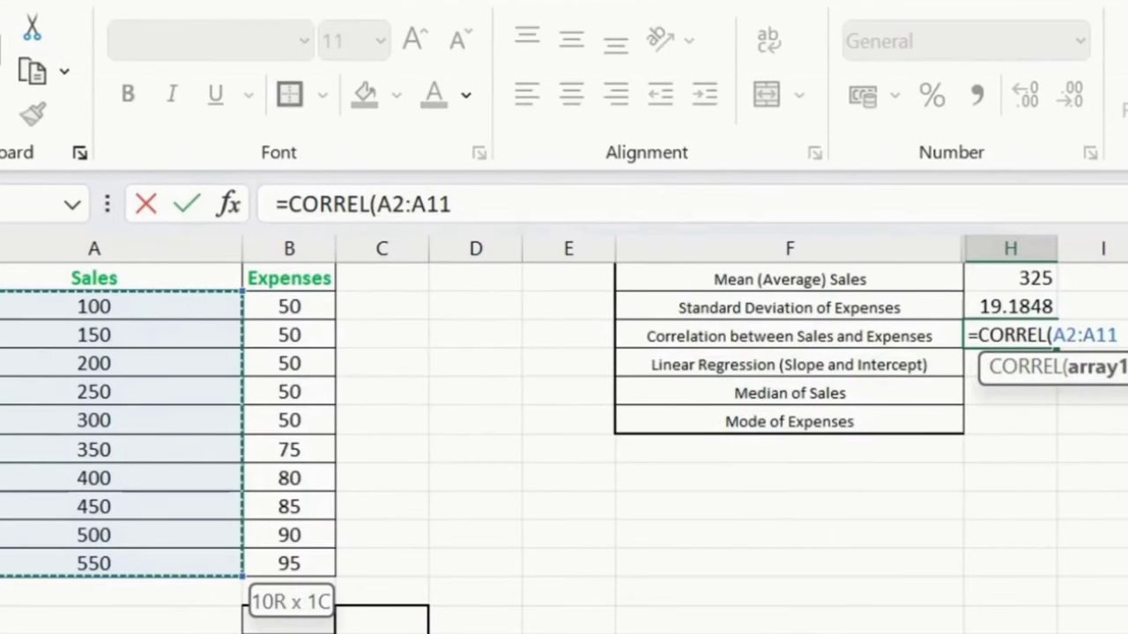
pyautogui.write(',')
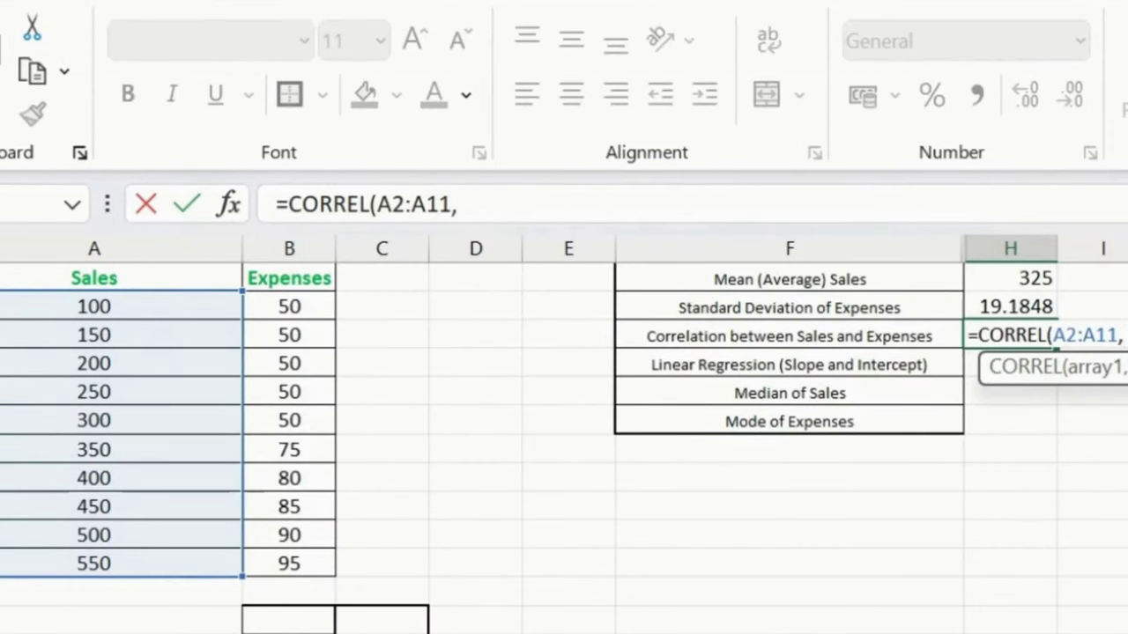
pyautogui.press('Right')
pyautogui.press('Left')
pyautogui.press('Left')
pyautogui.press('Left')
pyautogui.press('Left')
pyautogui.press('Left')
pyautogui.press('Left')
pyautogui.press('Up')
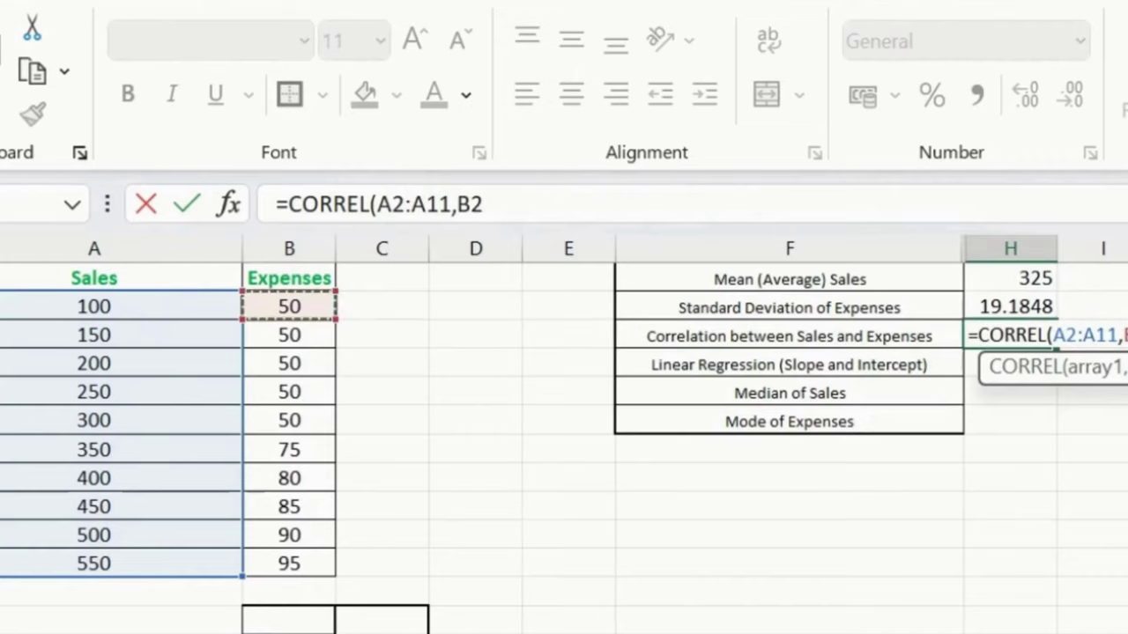
pyautogui.hotkey('ctrl', 'shift', 'Down')
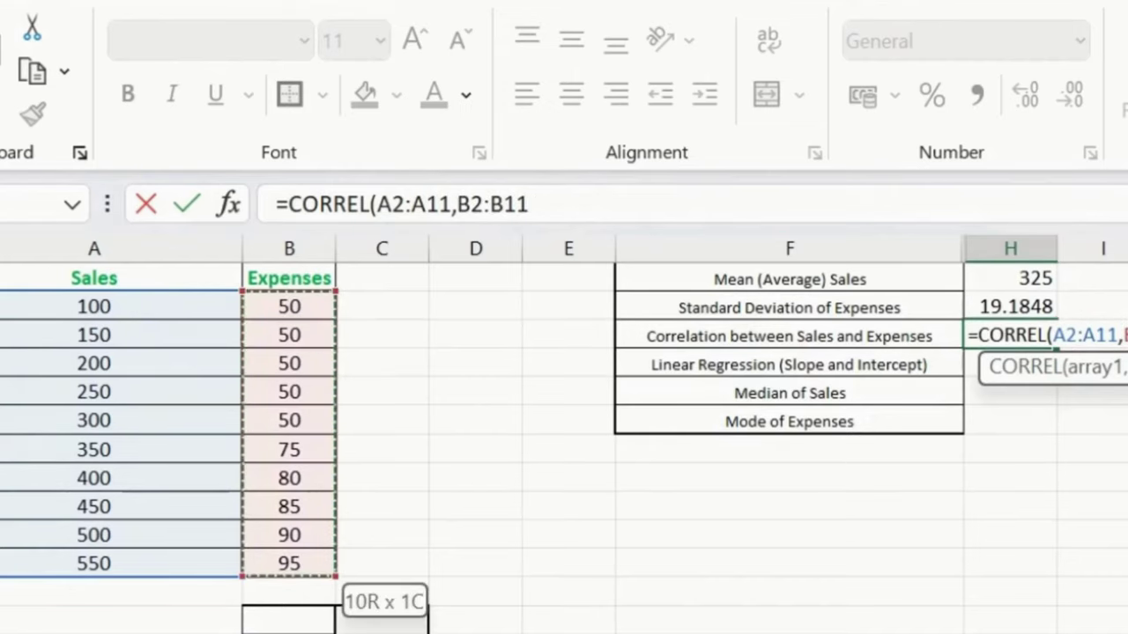
pyautogui.write(')')
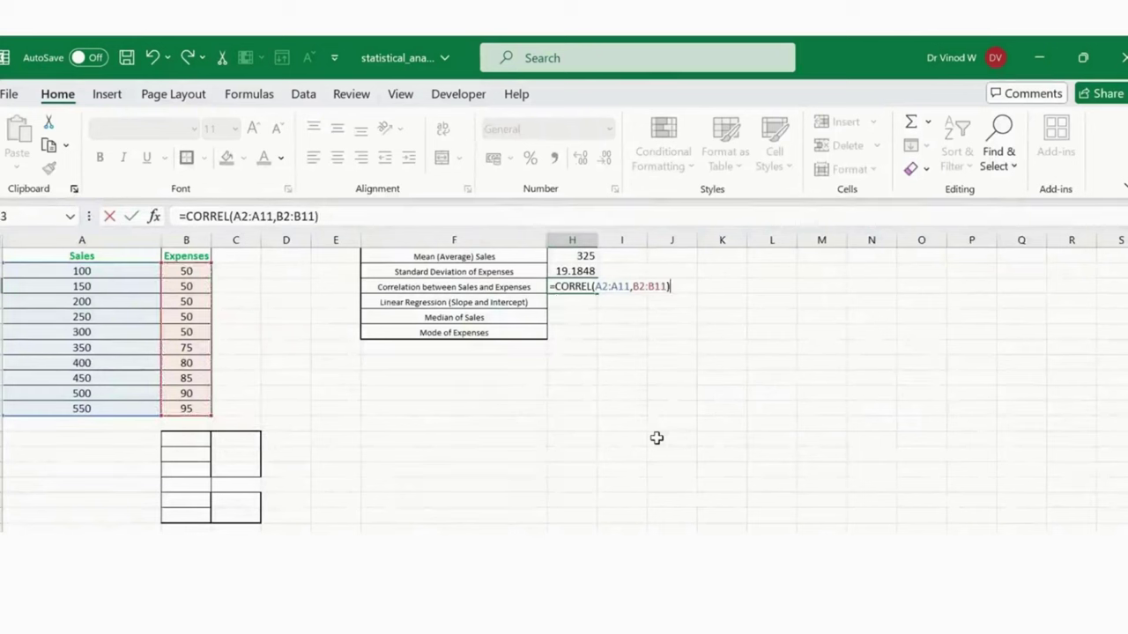
pyautogui.hotkey('ctrl', 'Return')
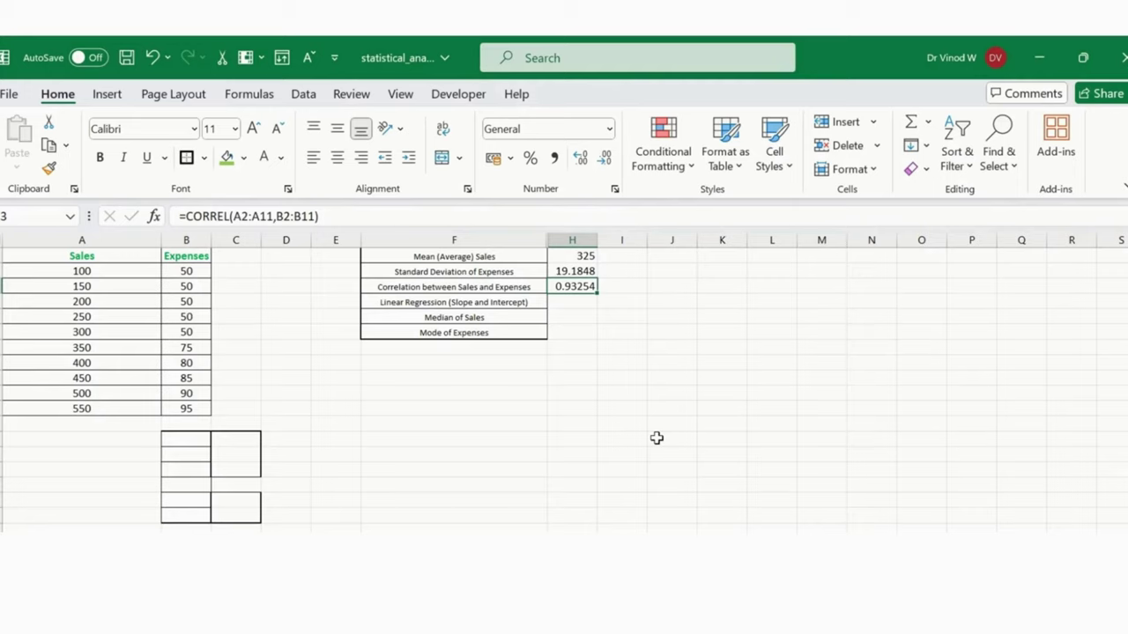
# - In cell H4, calculate the linear regression slope of Expenses on Sales with =INDEX(LINEST(B2:B11,A2:A11,TRUE,TRUE),1,1)
pyautogui.press('Down')
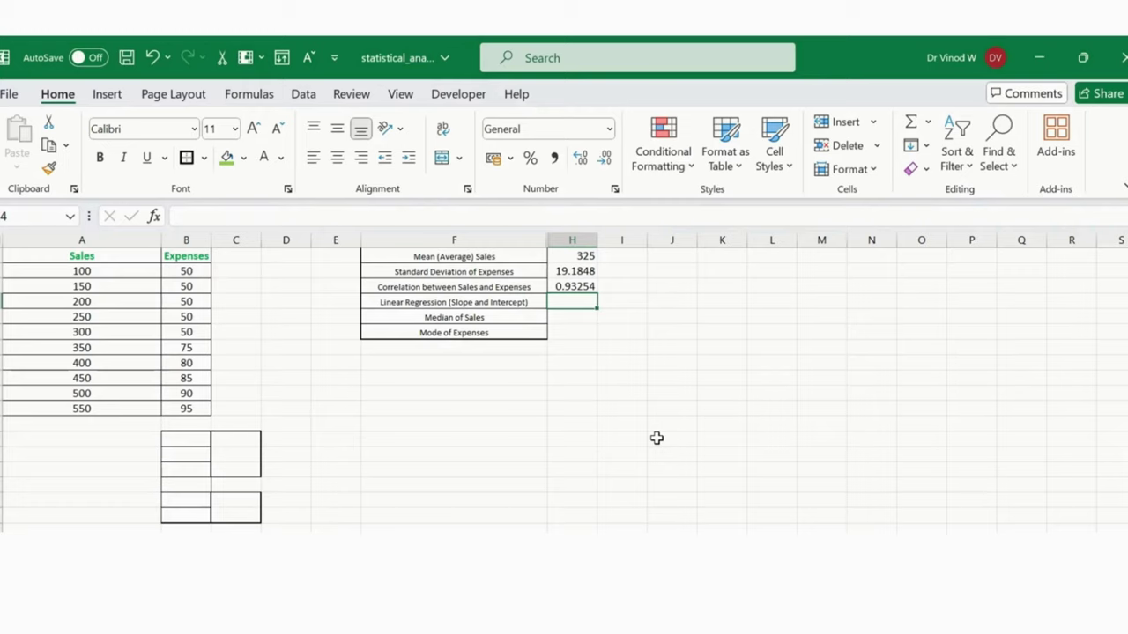
pyautogui.write('=INDEX(')
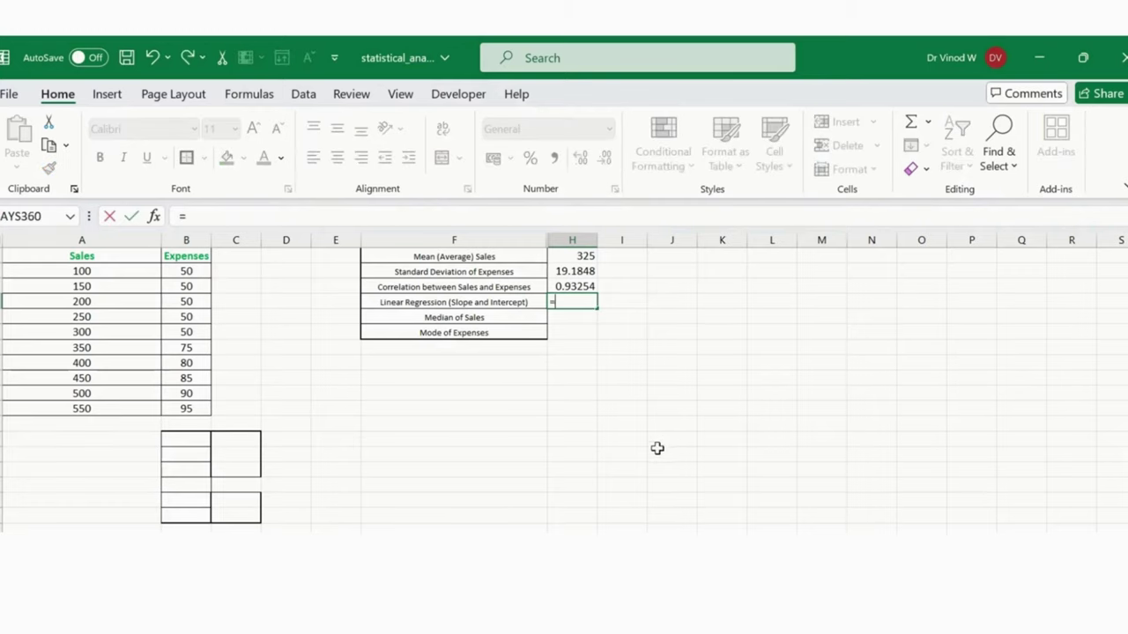
pyautogui.write('LINEST')
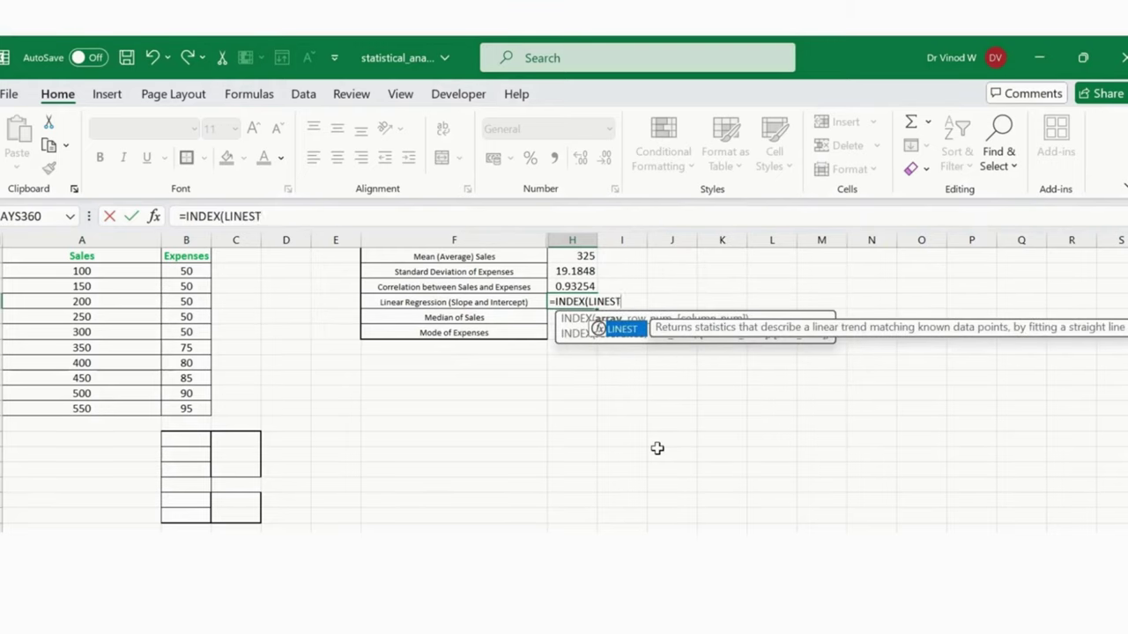
pyautogui.write('(')
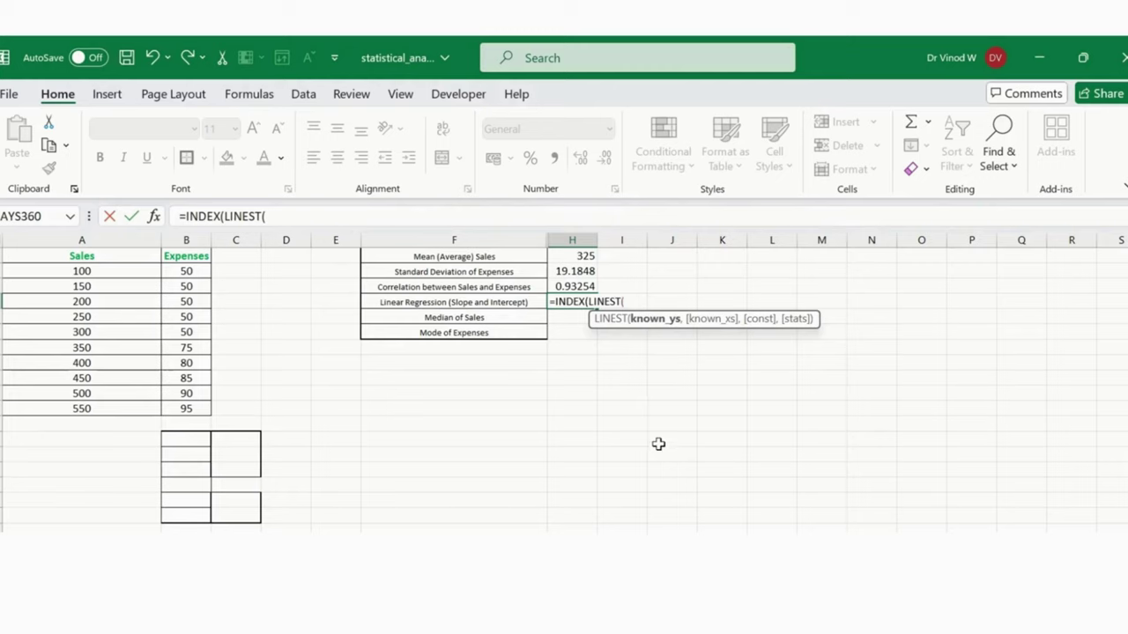
pyautogui.moveTo(186, 272); pyautogui.dragTo(186, 409)
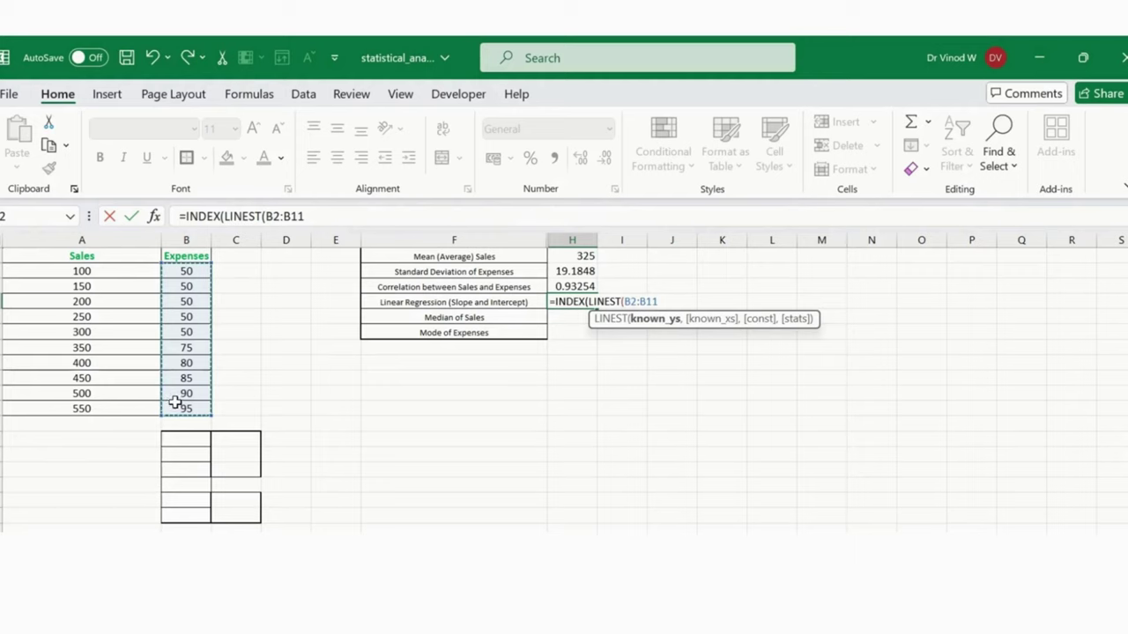
pyautogui.write(',')
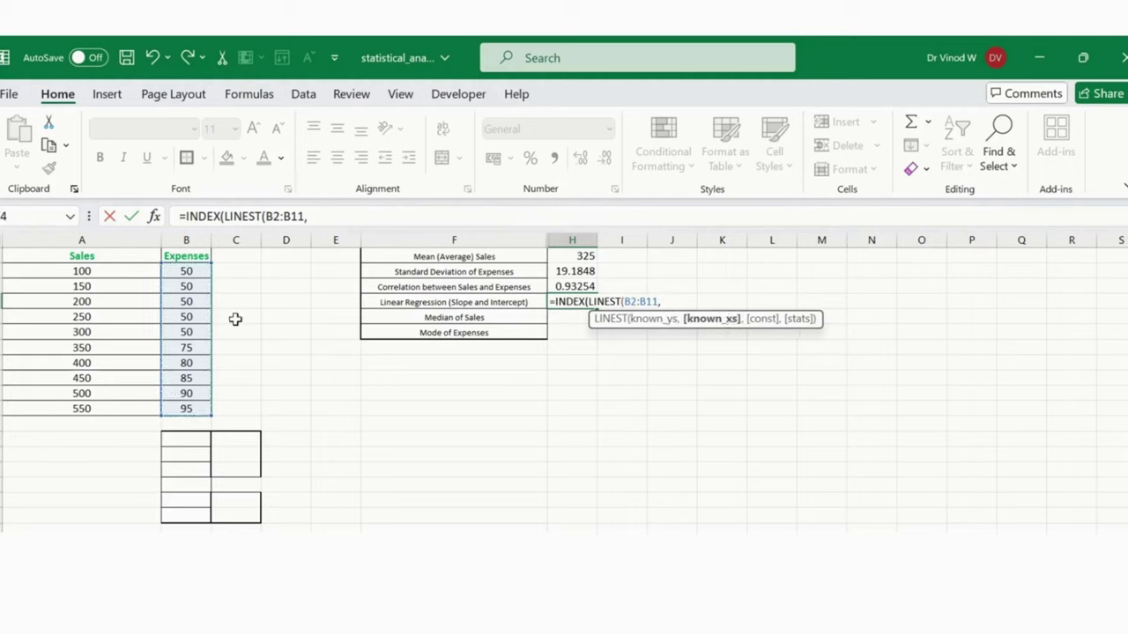
pyautogui.moveTo(98, 272); pyautogui.dragTo(89, 407)
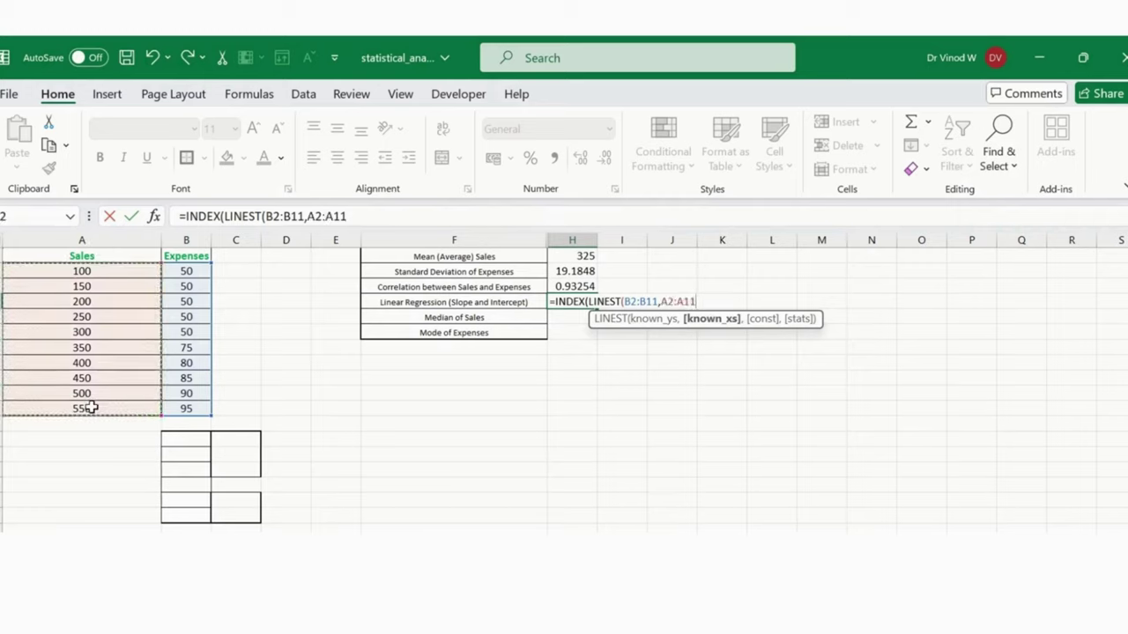
pyautogui.write(',')
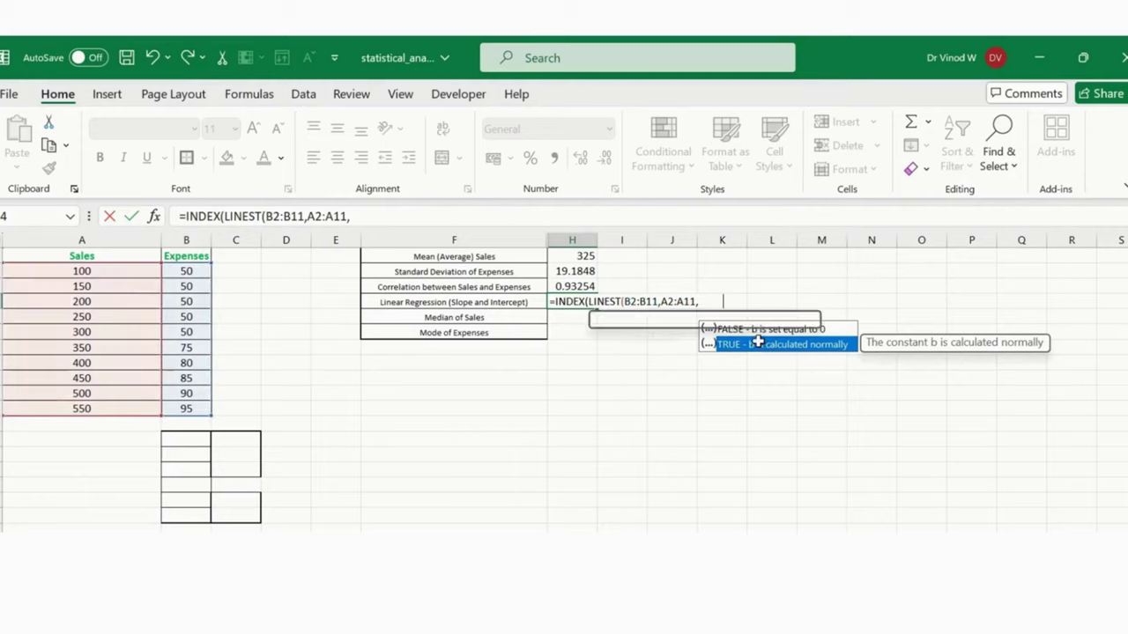
pyautogui.doubleClick(759, 345)
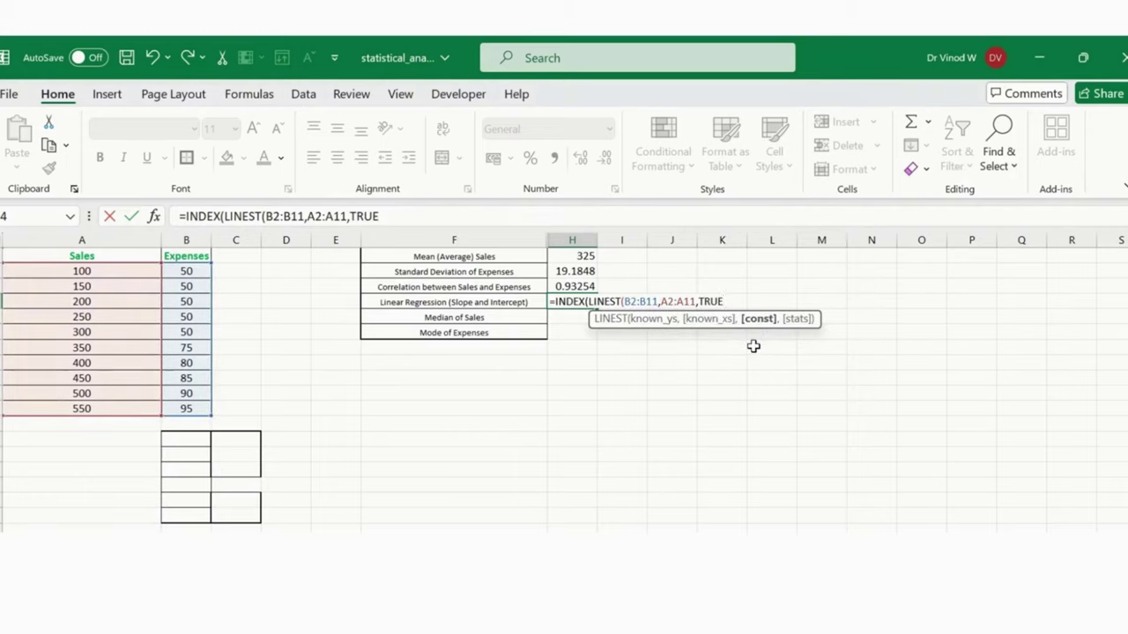
pyautogui.write(',')
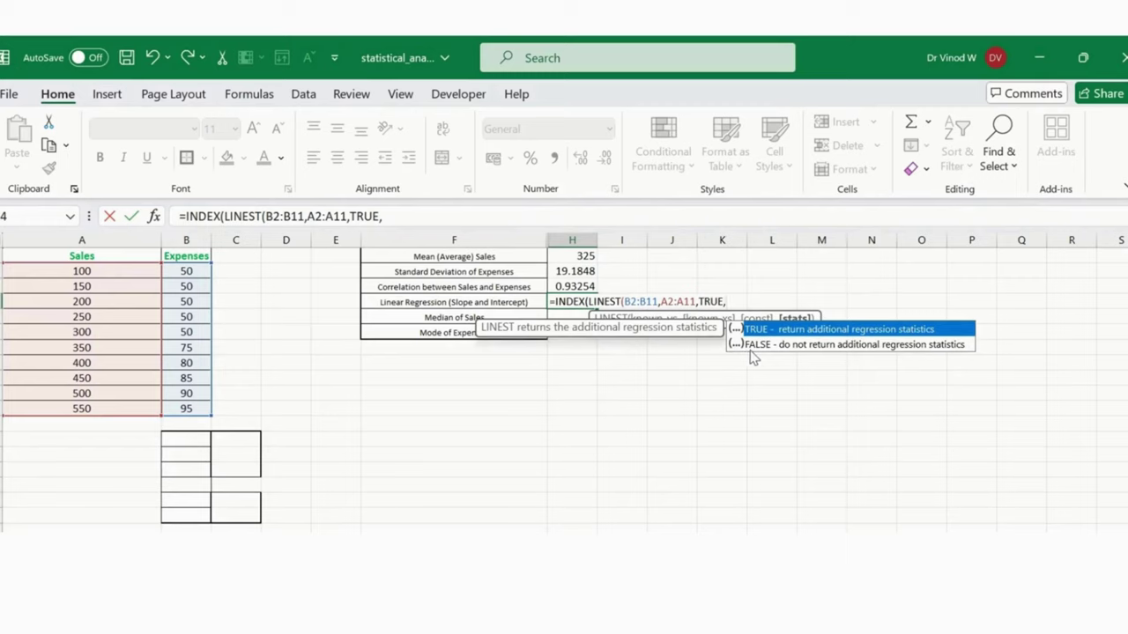
pyautogui.doubleClick(845, 331)
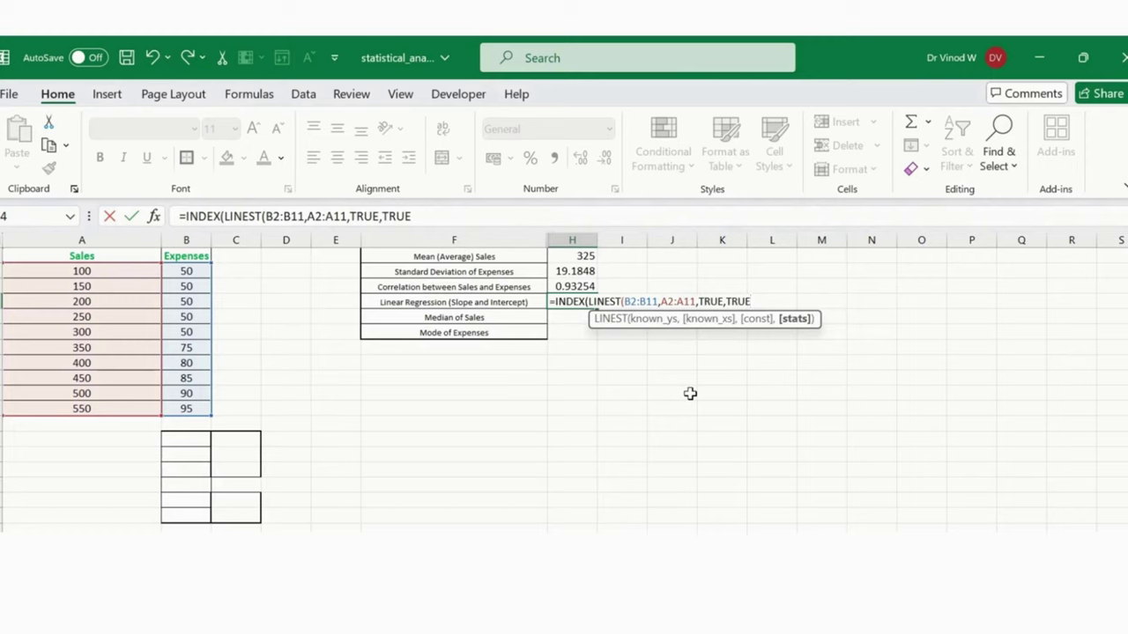
pyautogui.write(')')
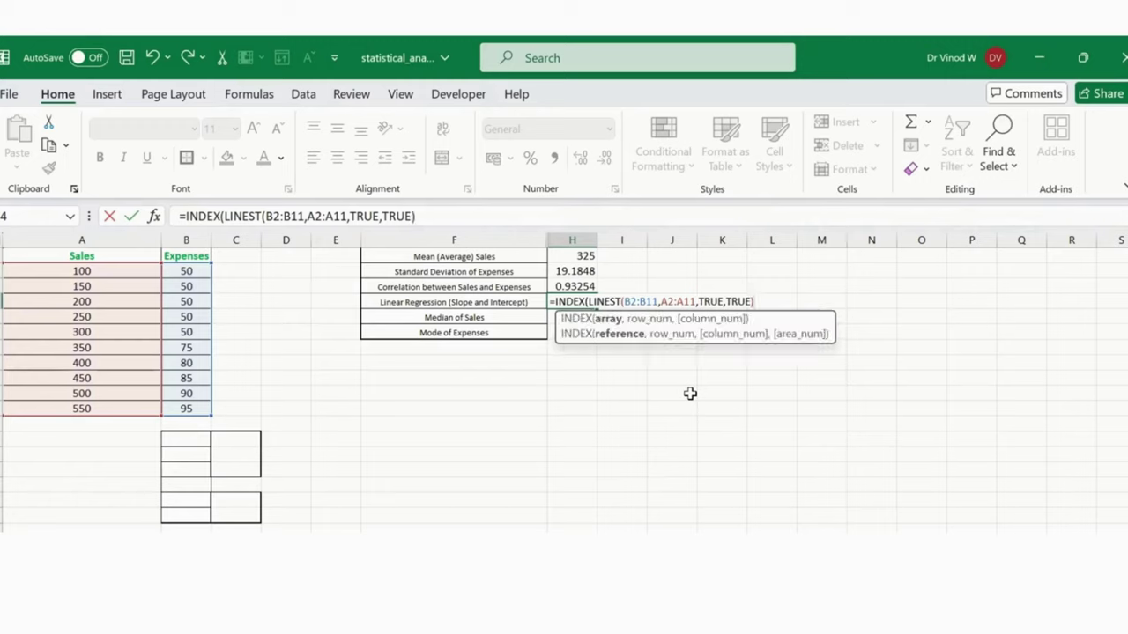
pyautogui.write(',')
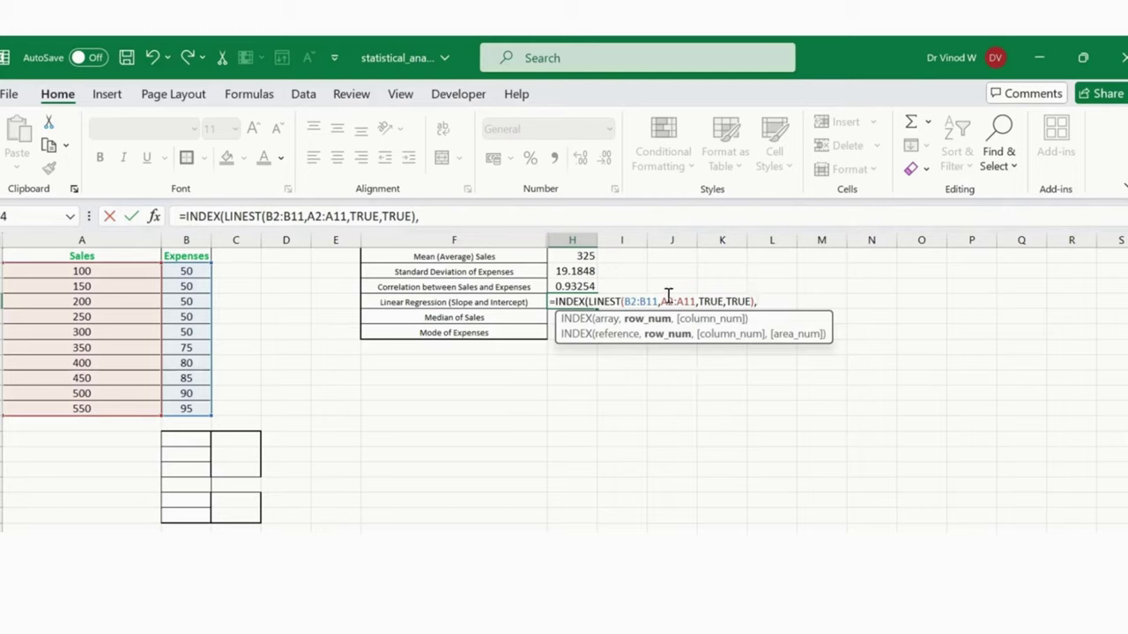
pyautogui.write('1,')
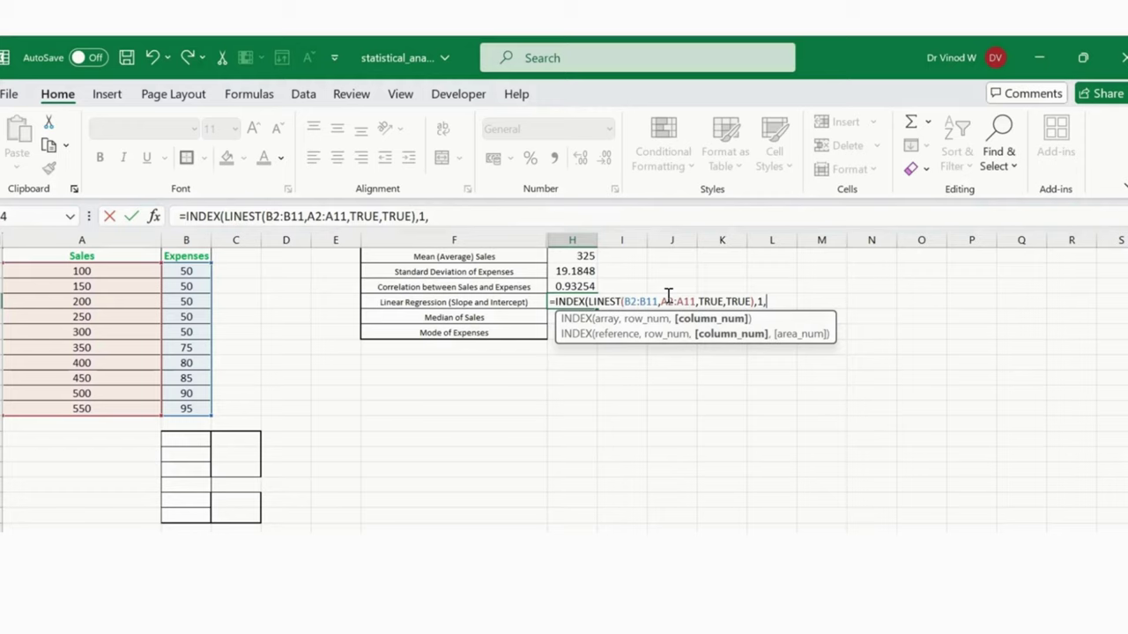
pyautogui.write('1)')
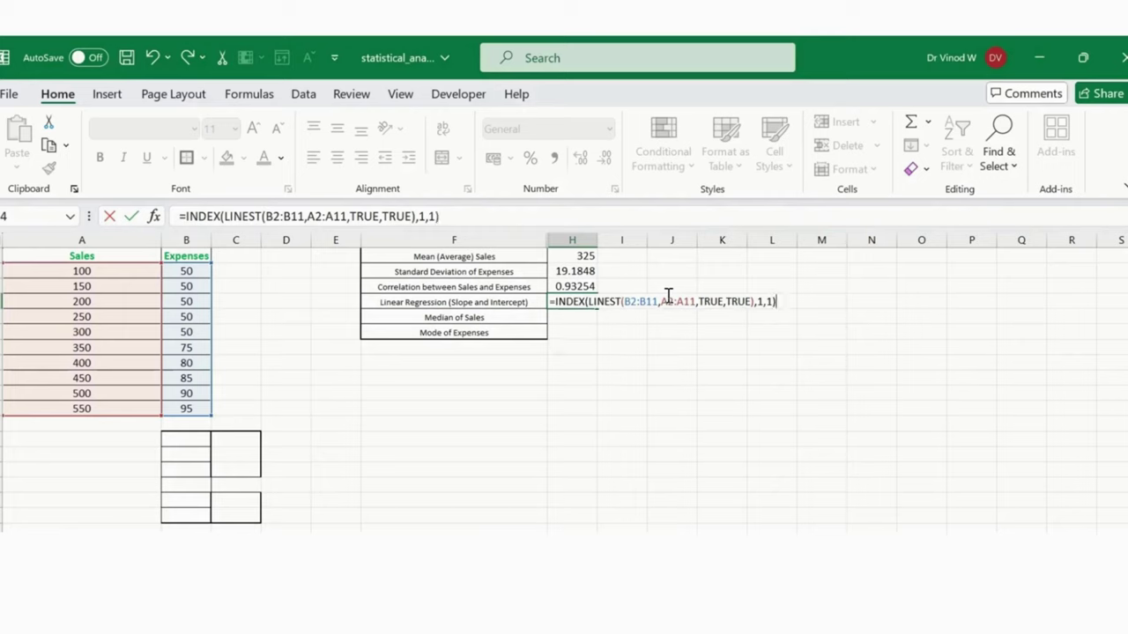
pyautogui.press('Return')
pyautogui.press('Up')
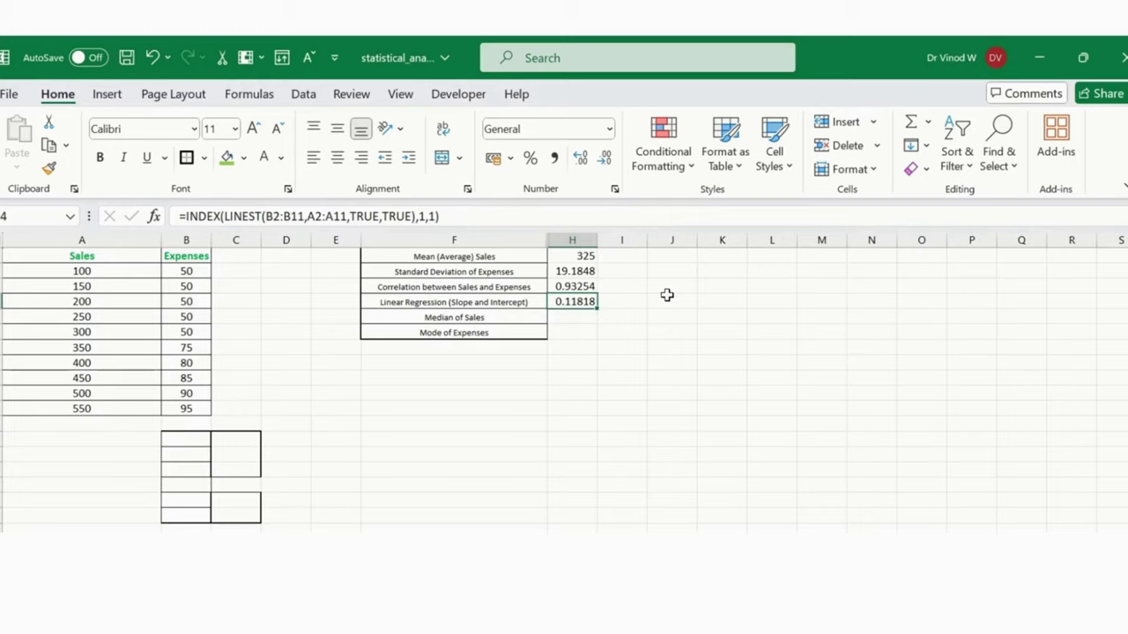
# - In cell H5, calculate the median of the Sales column with =MEDIAN(A2:A11)
pyautogui.press('Down')
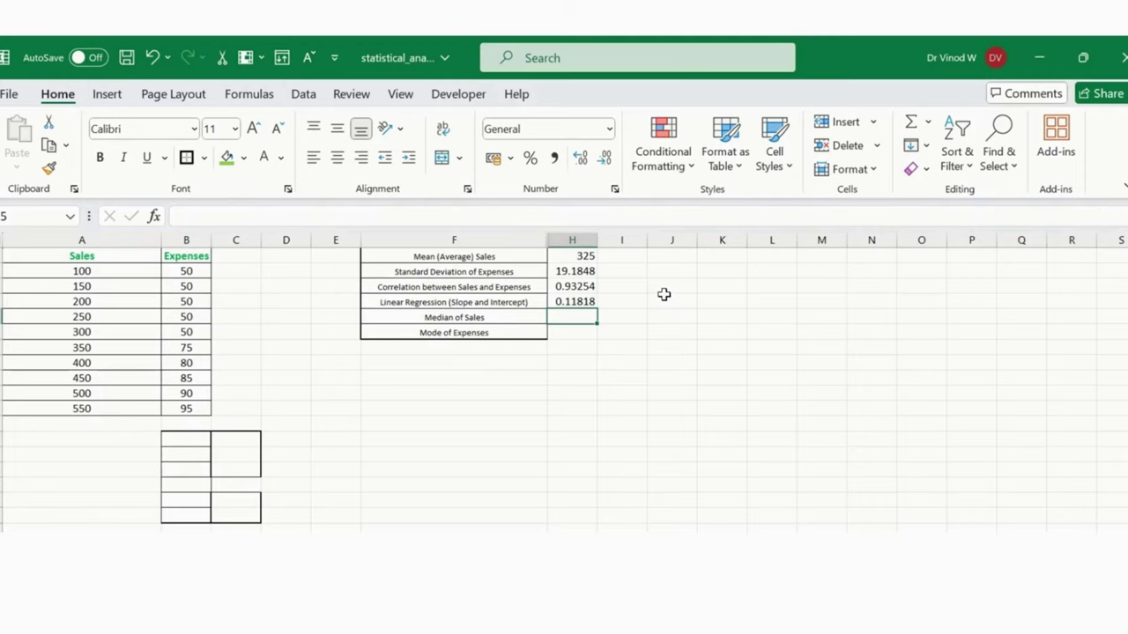
pyautogui.write('=')
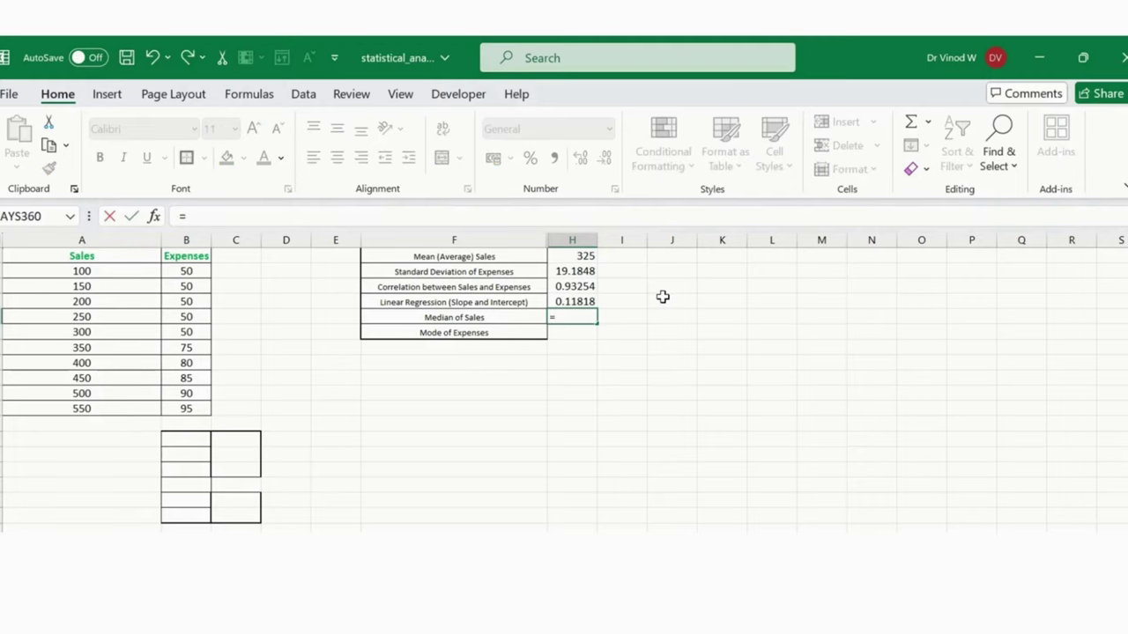
pyautogui.write('ME')
pyautogui.press('Tab')
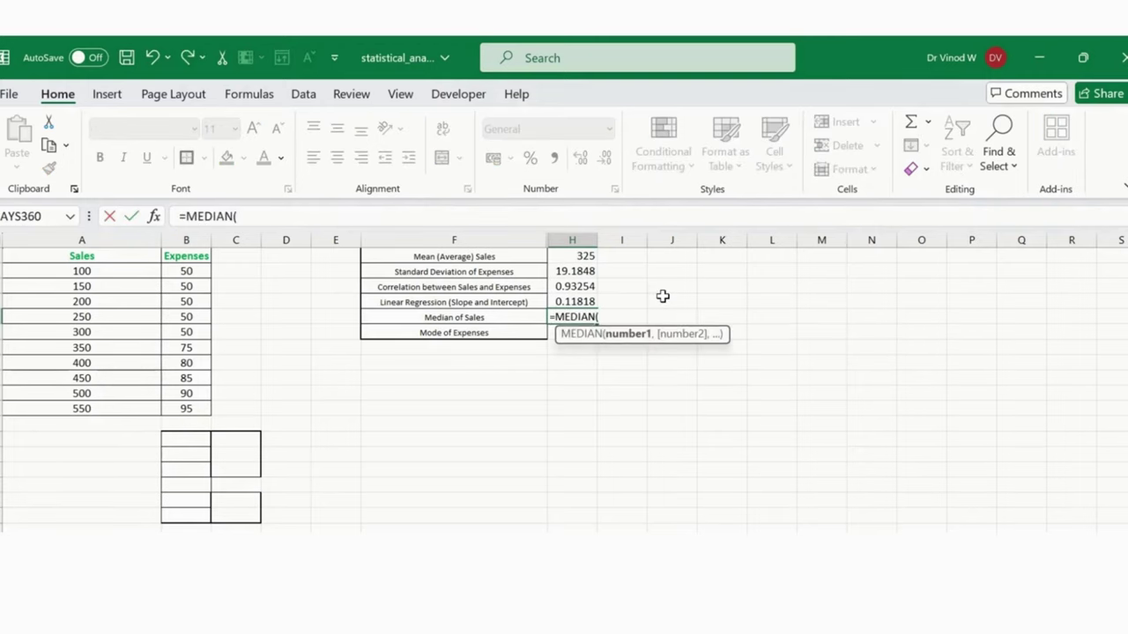
pyautogui.press('Left')
pyautogui.press('Left')
pyautogui.press('Left')
pyautogui.press('Left')
pyautogui.press('Left')
pyautogui.press('Left')
pyautogui.press('Up')
pyautogui.press('Up')
pyautogui.press('Up')
pyautogui.hotkey('ctrl', 'shift', 'Down')
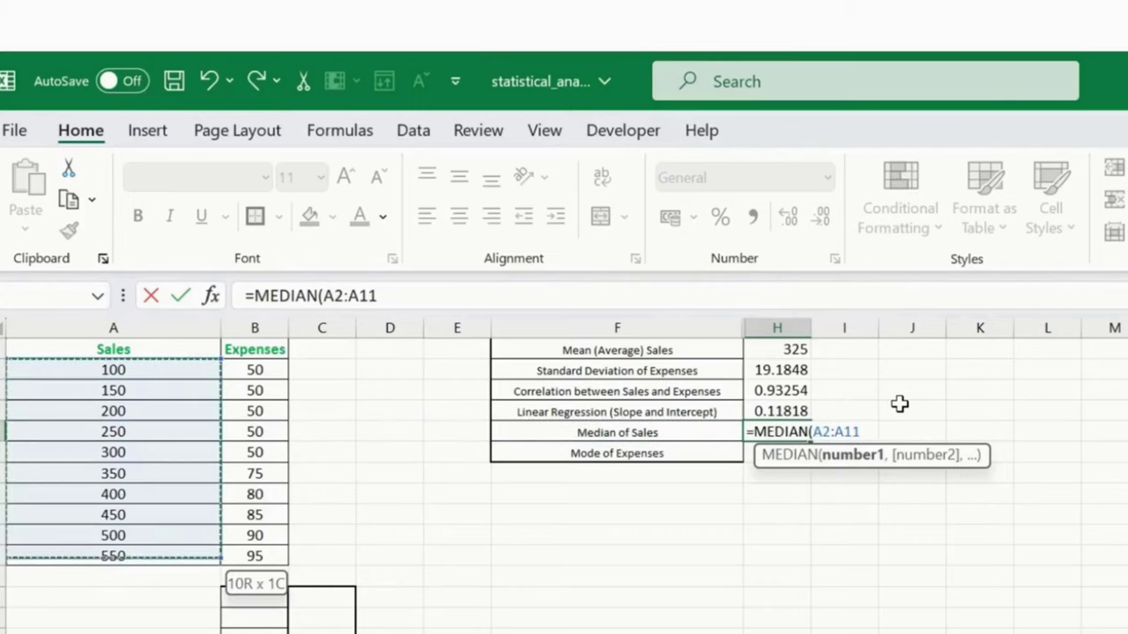
pyautogui.write(')')
pyautogui.press('Return')
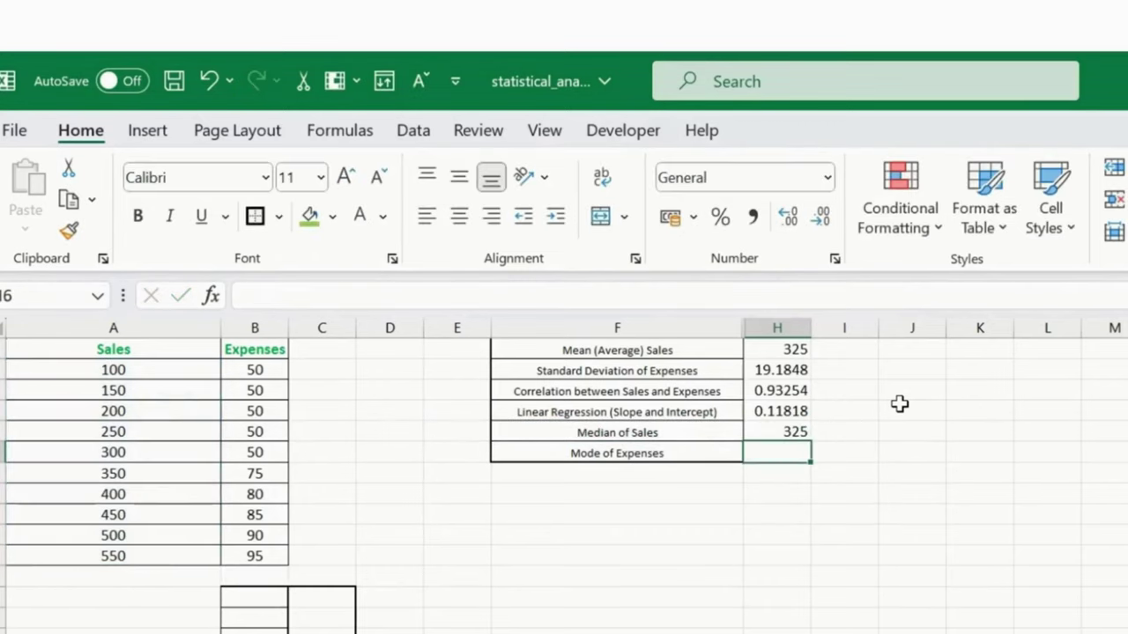
pyautogui.press('Up')
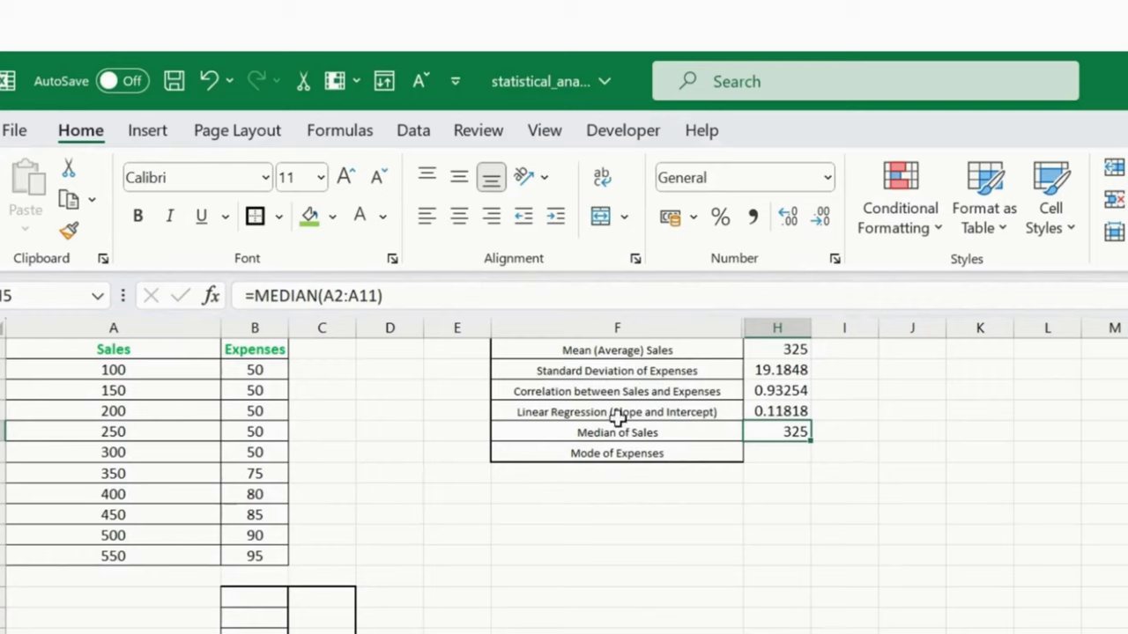
# - In cell H6, calculate the mode of the Expenses column with =MODE(B2:B11)
pyautogui.click(791, 455)
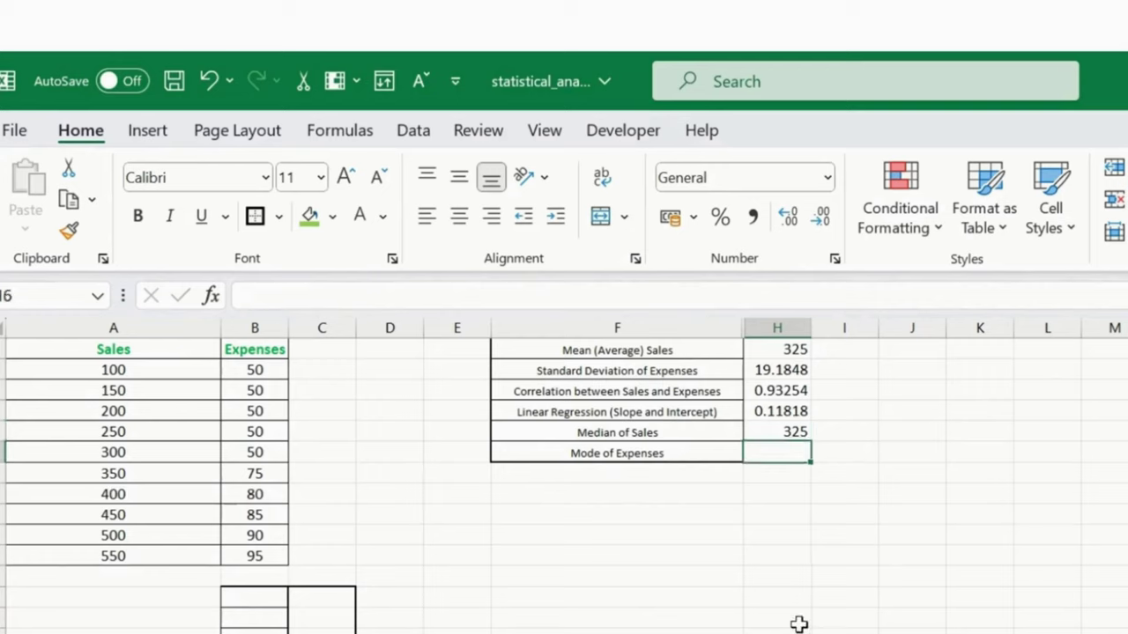
pyautogui.write('=')
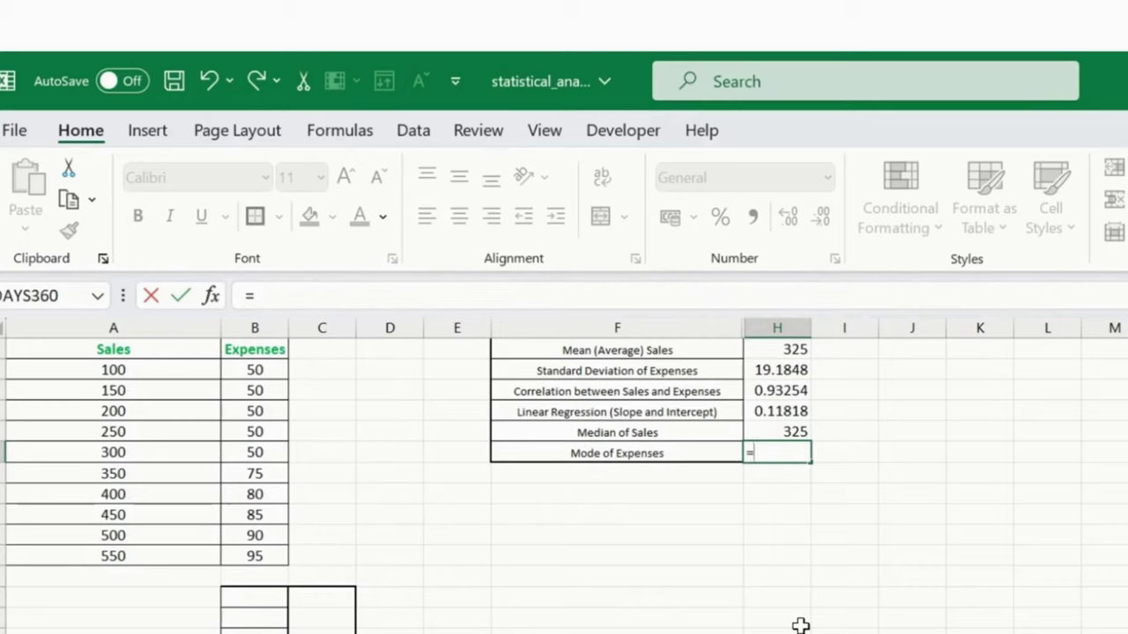
pyautogui.write('MOD')
pyautogui.press('Down')
pyautogui.press('Tab')
pyautogui.press('BackSpace')
pyautogui.press('BackSpace')
pyautogui.press('BackSpace')
pyautogui.press('BackSpace')
pyautogui.press('BackSpace')
pyautogui.press('BackSpace')
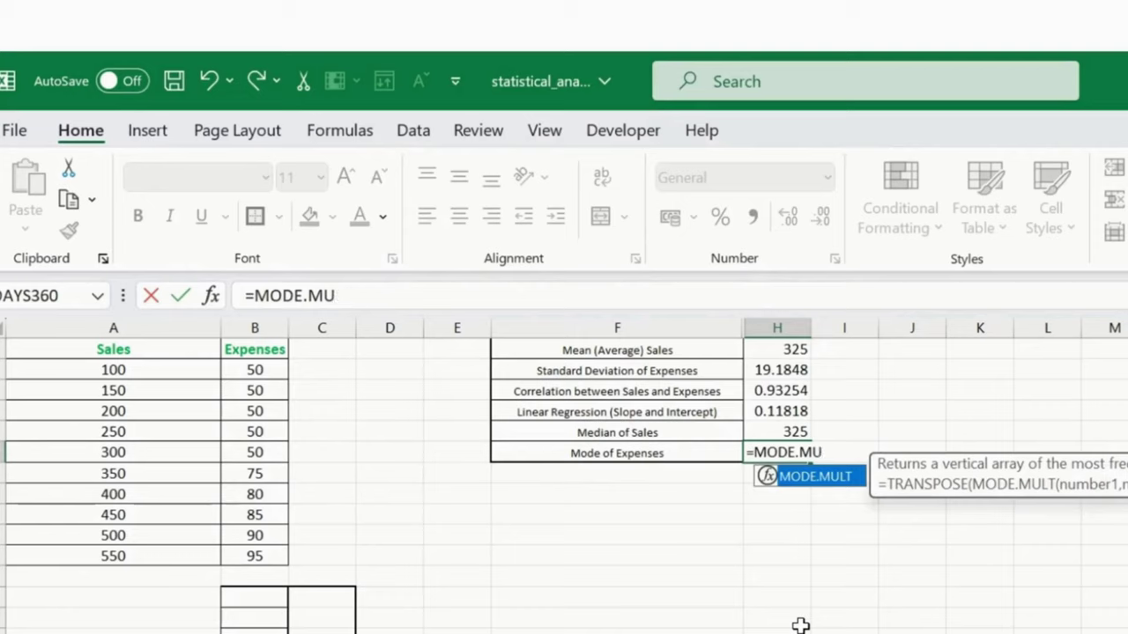
pyautogui.press('Down')
pyautogui.press('Down')
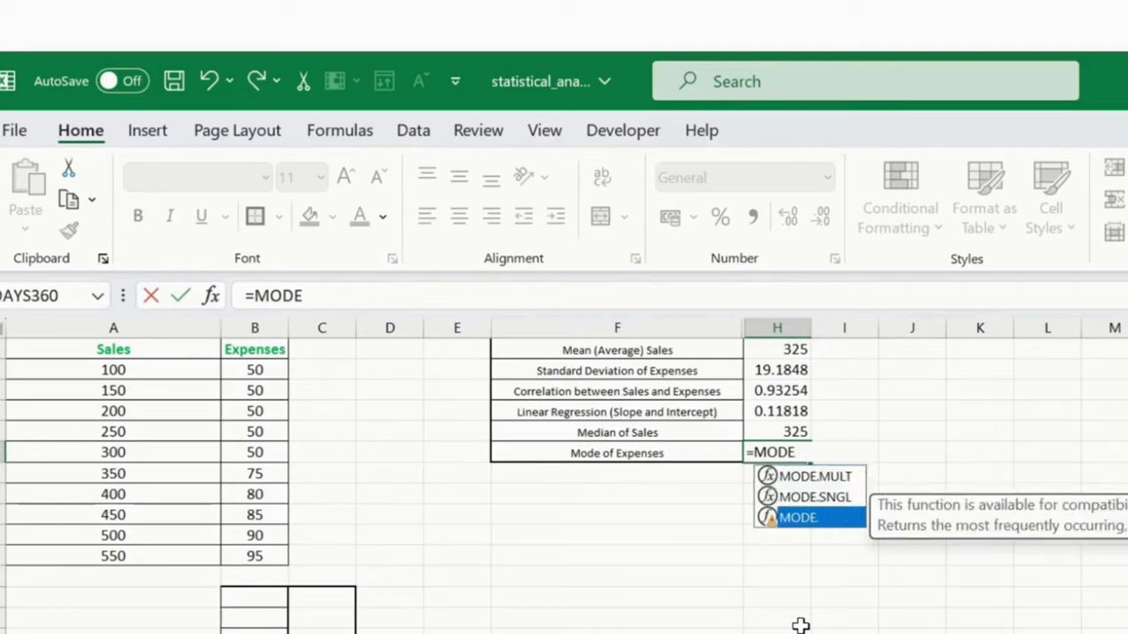
pyautogui.press('Tab')
pyautogui.press('Left')
pyautogui.press('Left')
pyautogui.press('Left')
pyautogui.press('Left')
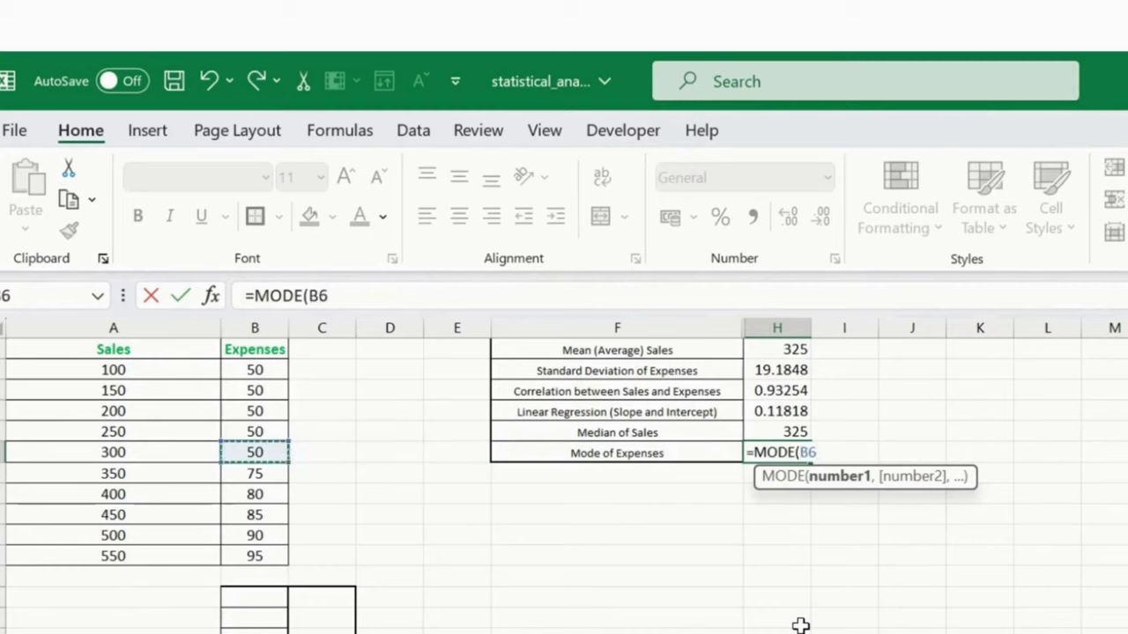
pyautogui.press('Up')
pyautogui.press('Up')
pyautogui.press('Up')
pyautogui.press('Up')
pyautogui.hotkey('shift', 'Down')
pyautogui.hotkey('shift', 'Down')
pyautogui.hotkey('shift', 'Down')
pyautogui.hotkey('shift', 'Down')
pyautogui.hotkey('shift', 'Down')
pyautogui.hotkey('shift', 'Down')
pyautogui.hotkey('shift', 'Down')
pyautogui.hotkey('shift', 'Down')
pyautogui.hotkey('shift', 'Down')
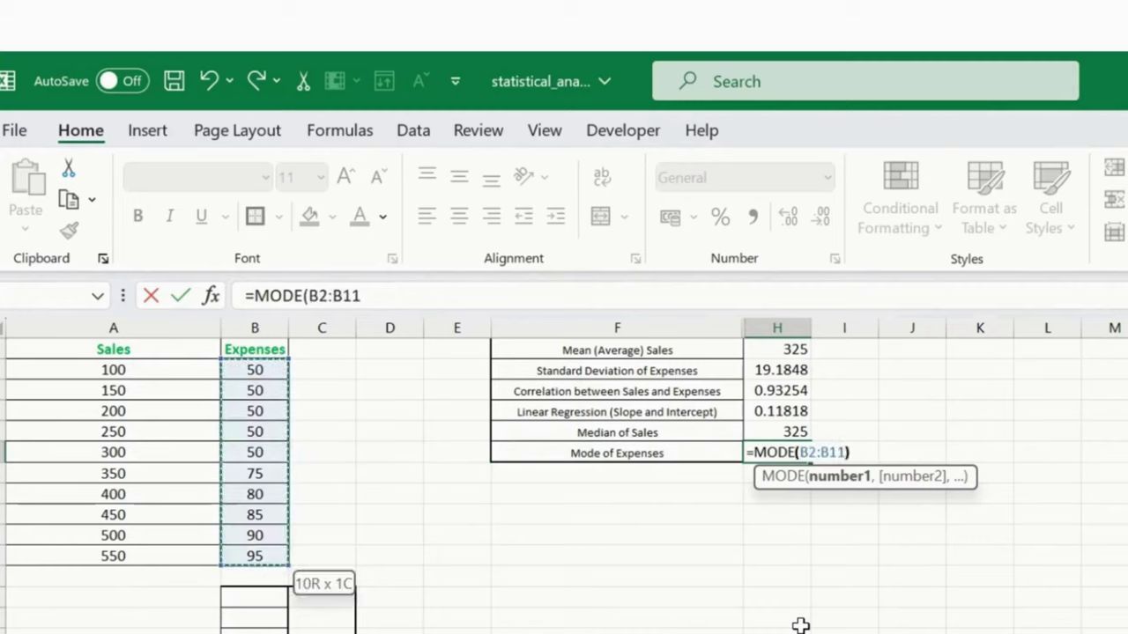
pyautogui.write(')')
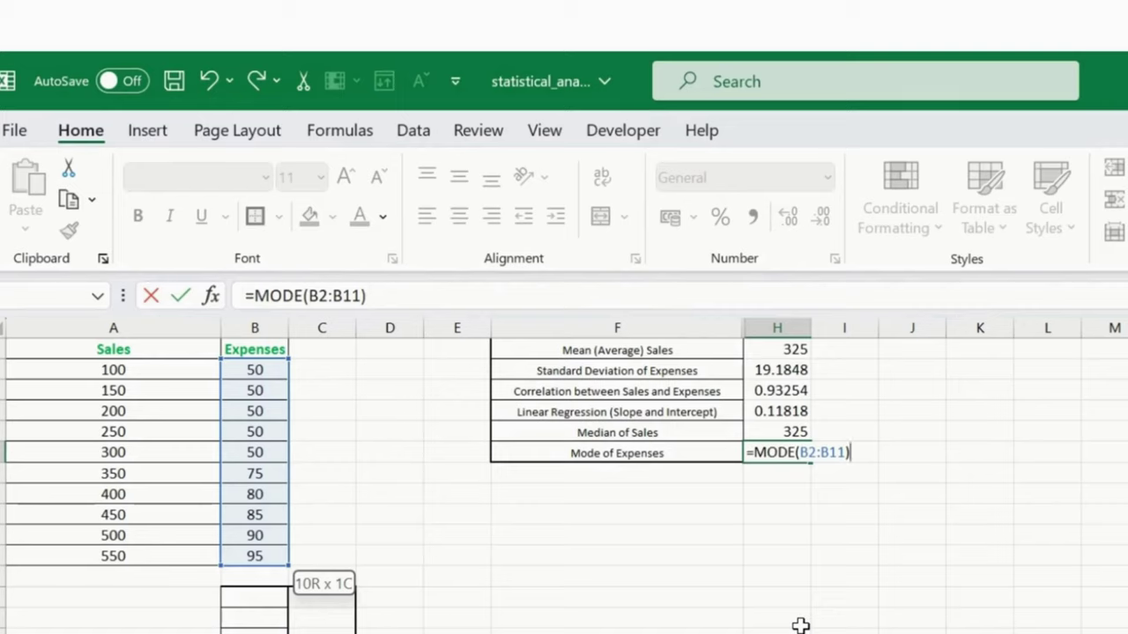
pyautogui.press('Return')
pyautogui.press('Up')
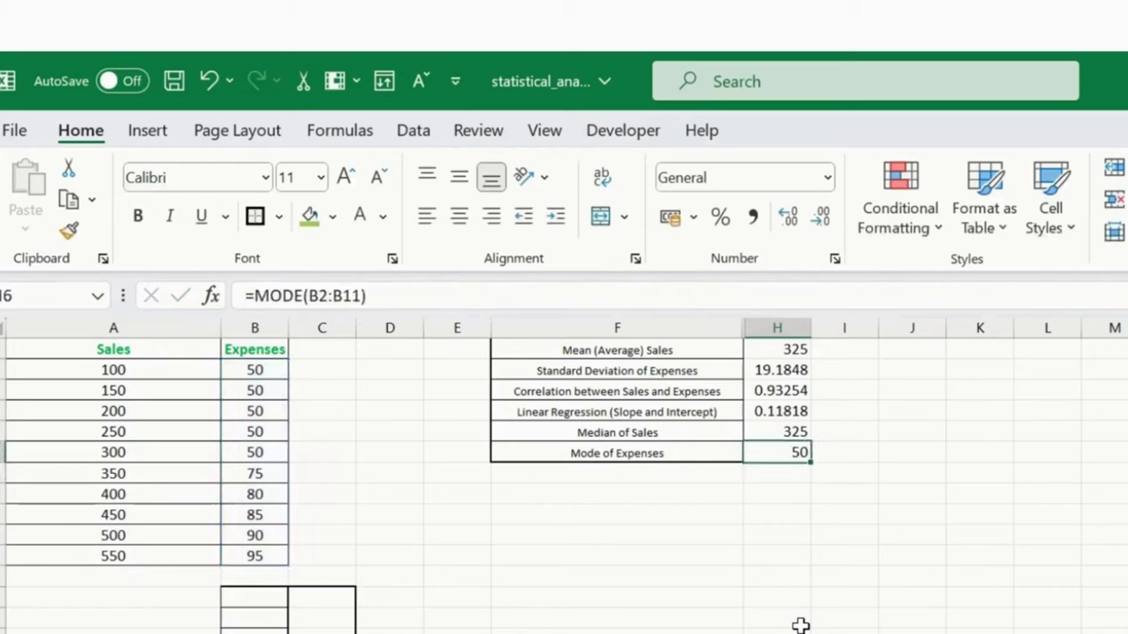
# - Make the mode result in cell H6 bold and compare it with the repeated expense values in B2:B6
pyautogui.hotkey('ctrl', 'b')
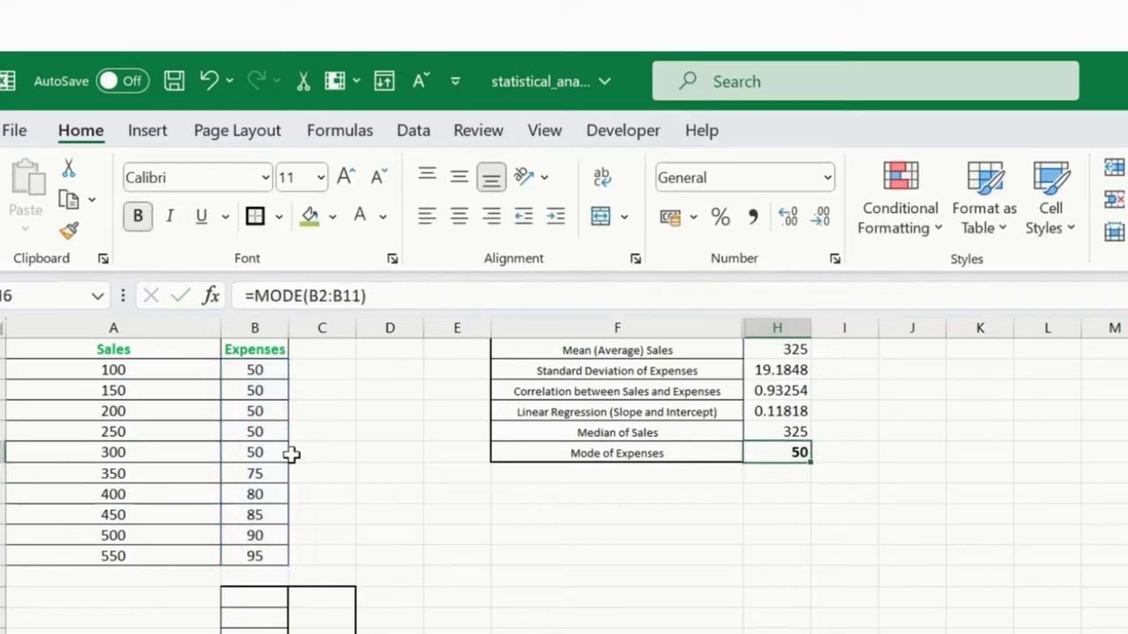
pyautogui.moveTo(254, 370); pyautogui.dragTo(255, 451)
pyautogui.click(776, 515)
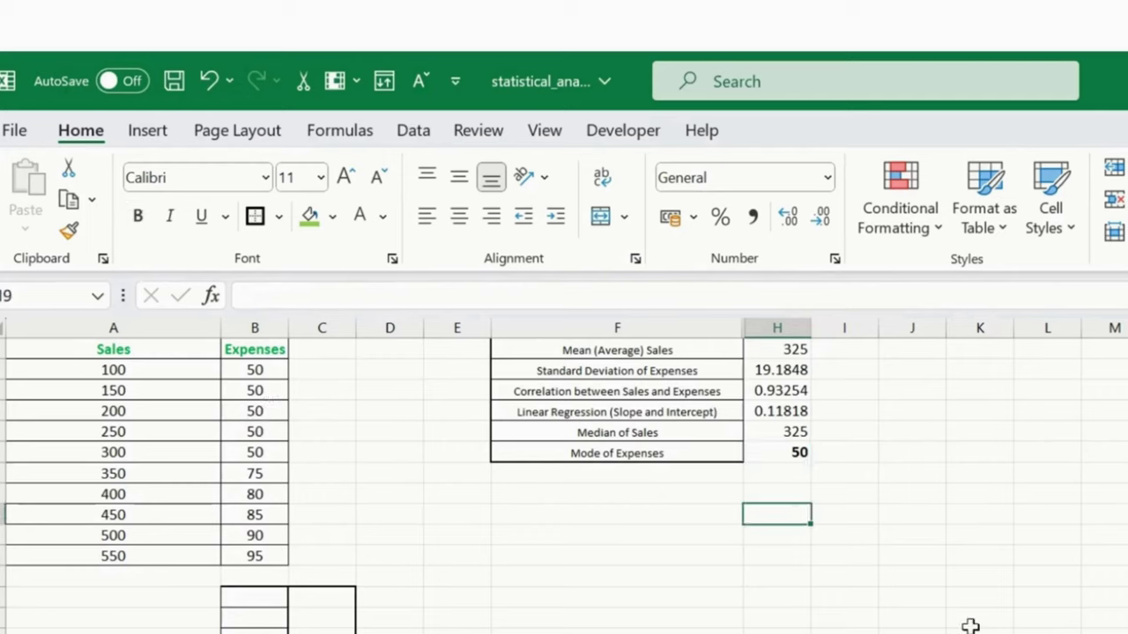